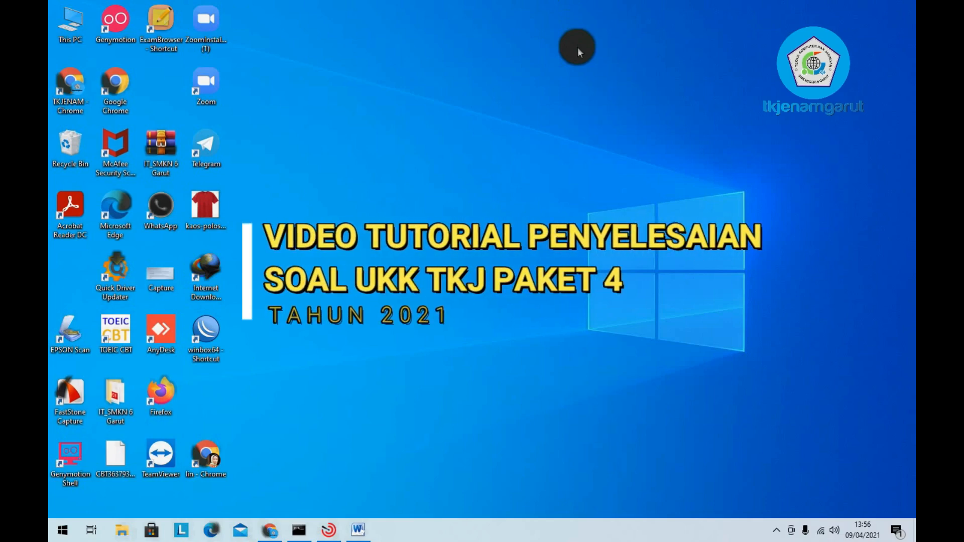
- Bring up the Paket 4 exam document in Word and scroll through its instructions and equipment table
{"action": "left_click", "coordinate": [357, 530]}
{"action": "scroll", "coordinate": [454, 291], "scroll_direction": "up", "scroll_amount": 15}
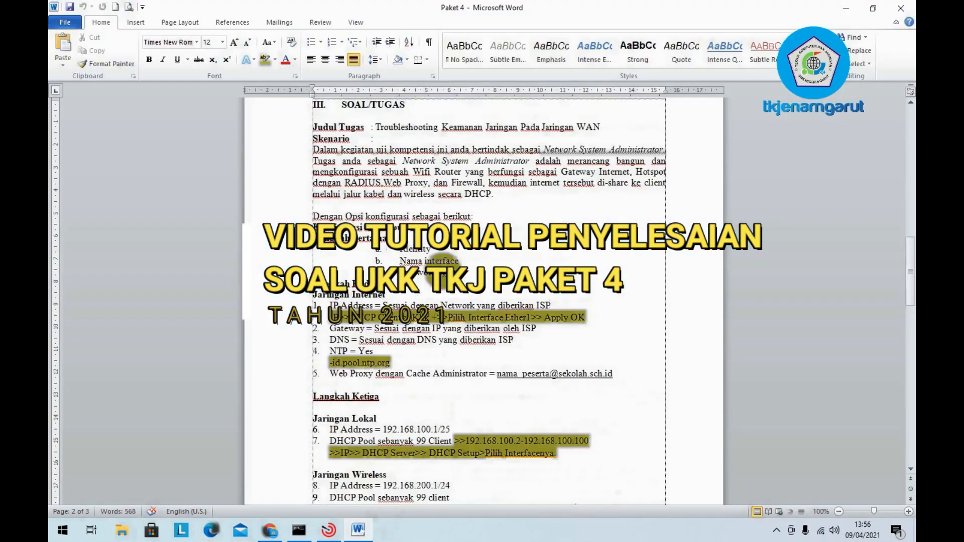
{"action": "scroll", "coordinate": [442, 265], "scroll_direction": "up", "scroll_amount": 1}
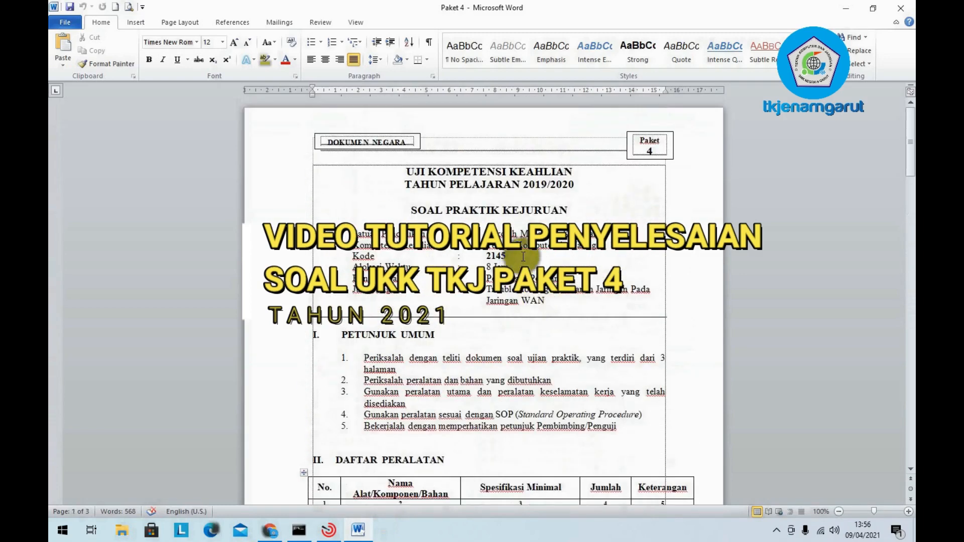
{"action": "scroll", "coordinate": [564, 223], "scroll_direction": "down", "scroll_amount": 3}
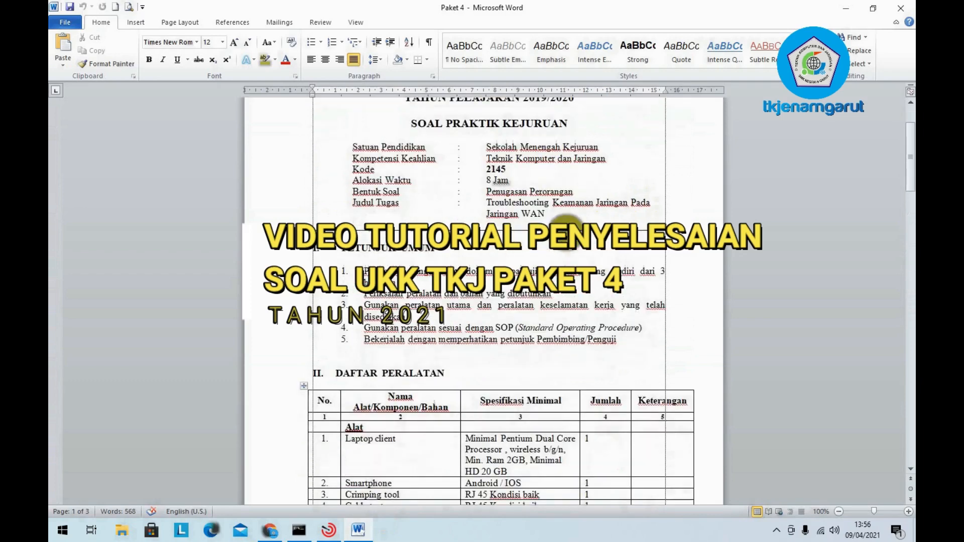
{"action": "scroll", "coordinate": [565, 223], "scroll_direction": "down", "scroll_amount": 2}
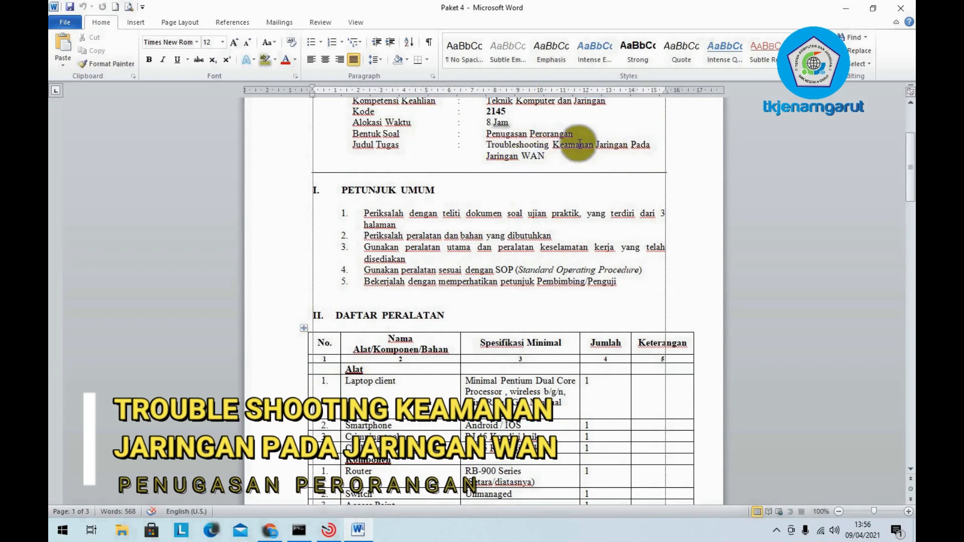
{"action": "left_click", "coordinate": [568, 133]}
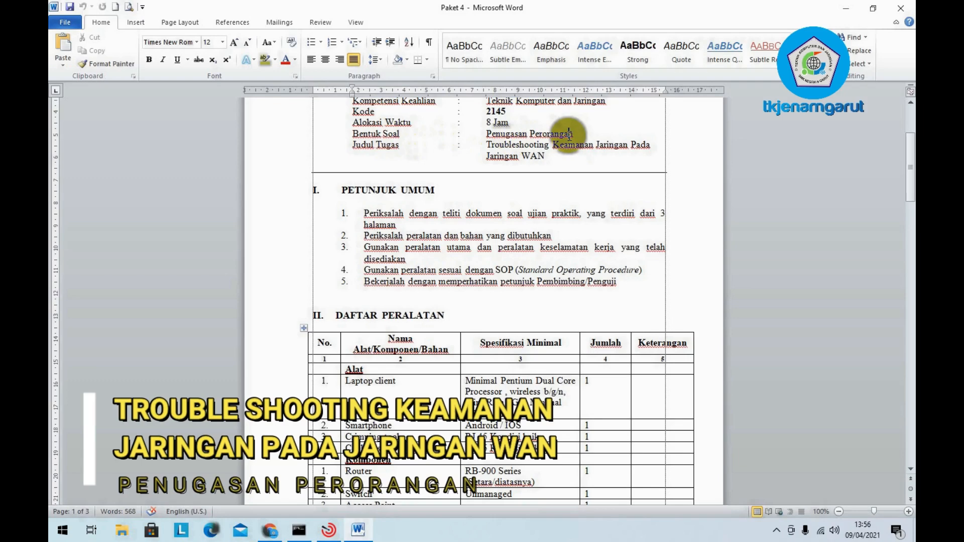
{"action": "scroll", "coordinate": [509, 200], "scroll_direction": "down", "scroll_amount": 2}
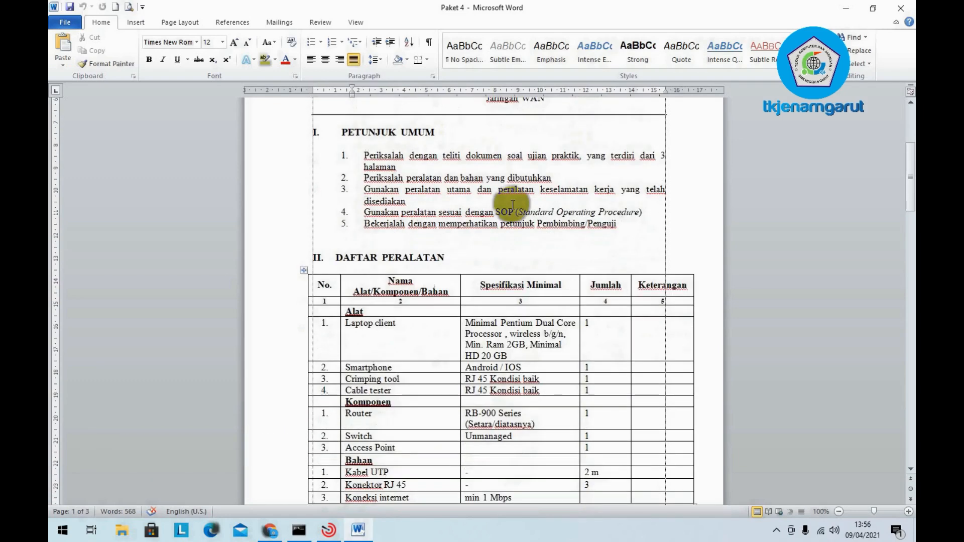
{"action": "scroll", "coordinate": [511, 221], "scroll_direction": "up", "scroll_amount": 2}
{"action": "scroll", "coordinate": [581, 230], "scroll_direction": "down", "scroll_amount": 3}
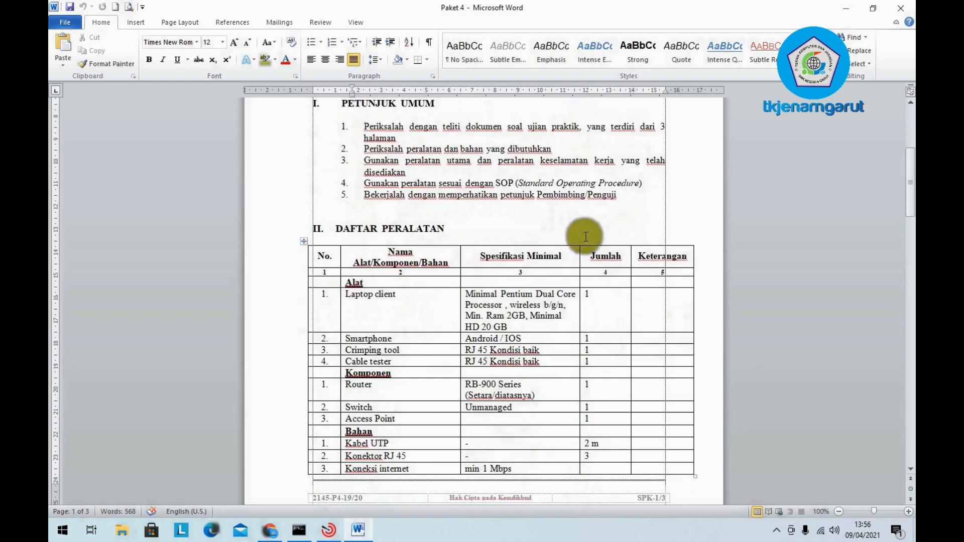
{"action": "scroll", "coordinate": [482, 284], "scroll_direction": "down", "scroll_amount": 3}
{"action": "scroll", "coordinate": [482, 284], "scroll_direction": "down", "scroll_amount": 5}
{"action": "scroll", "coordinate": [481, 283], "scroll_direction": "up", "scroll_amount": 2}
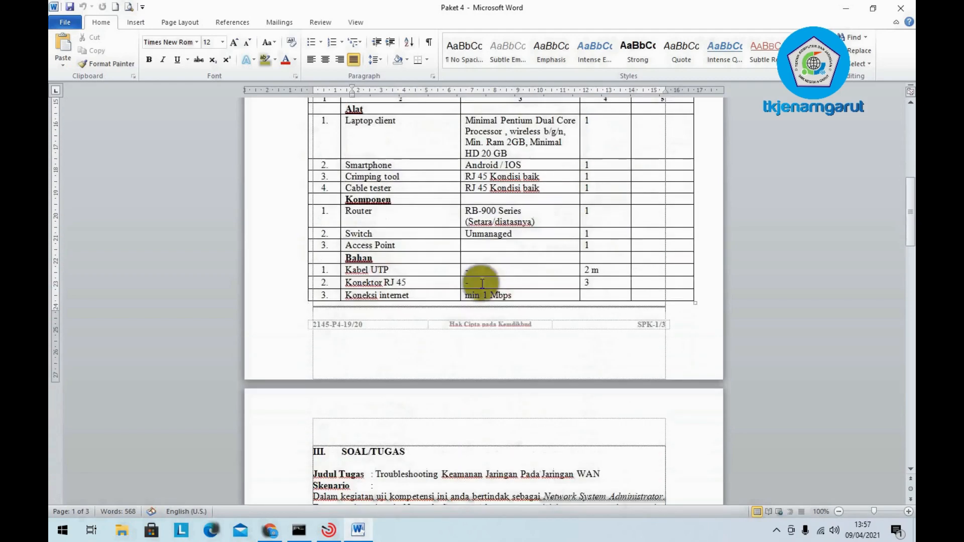
{"action": "scroll", "coordinate": [481, 283], "scroll_direction": "up", "scroll_amount": 1}
{"action": "scroll", "coordinate": [481, 284], "scroll_direction": "down", "scroll_amount": 2}
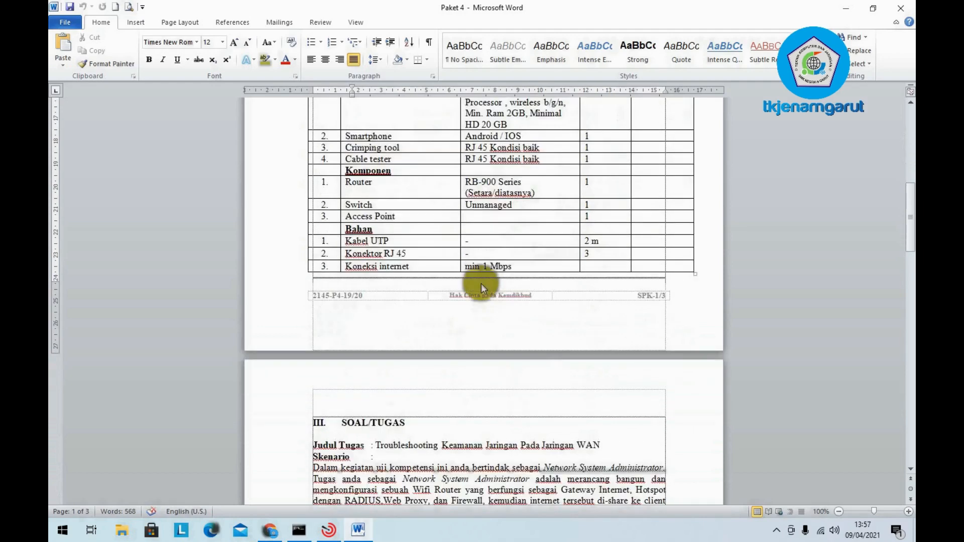
{"action": "scroll", "coordinate": [481, 283], "scroll_direction": "down", "scroll_amount": 2}
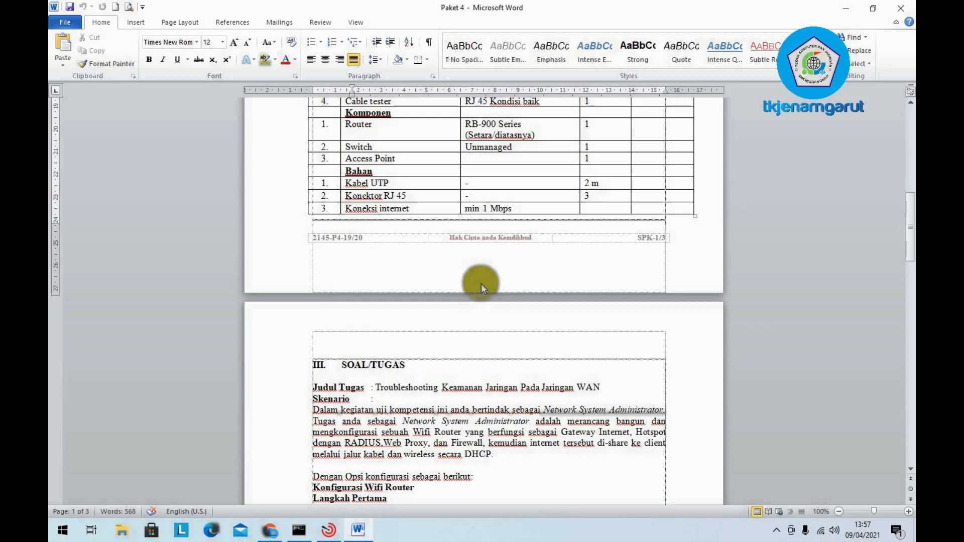
{"action": "scroll", "coordinate": [480, 284], "scroll_direction": "down", "scroll_amount": 2}
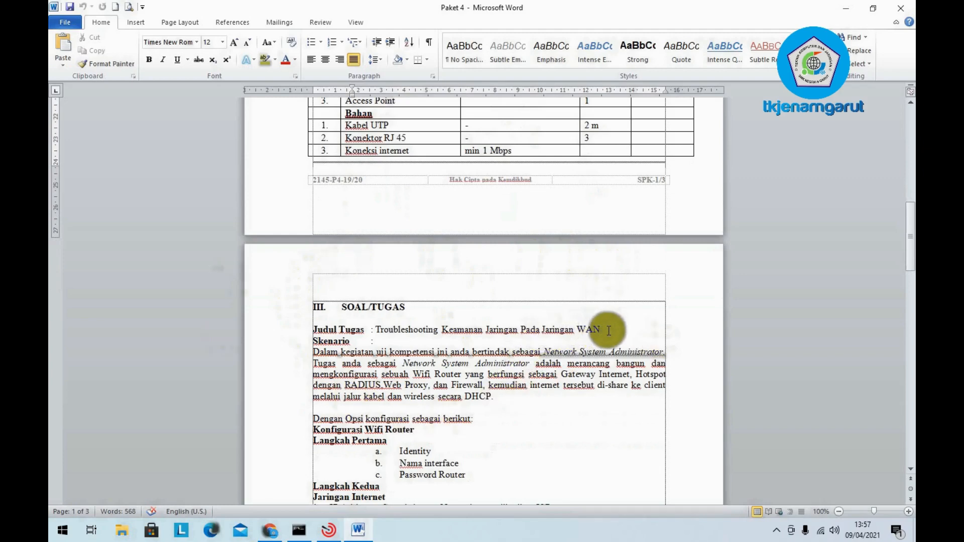
{"action": "scroll", "coordinate": [616, 331], "scroll_direction": "down", "scroll_amount": 1}
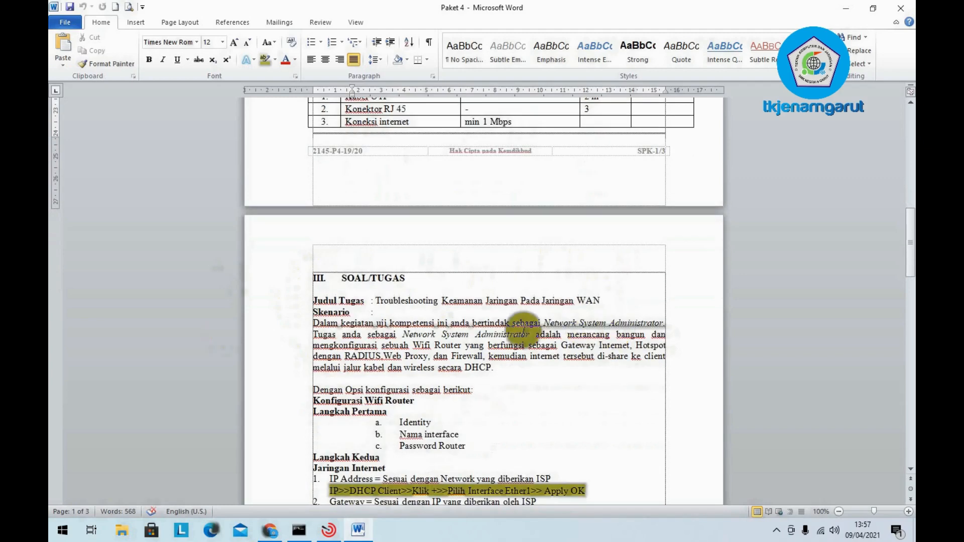
{"action": "scroll", "coordinate": [523, 329], "scroll_direction": "up", "scroll_amount": 1}
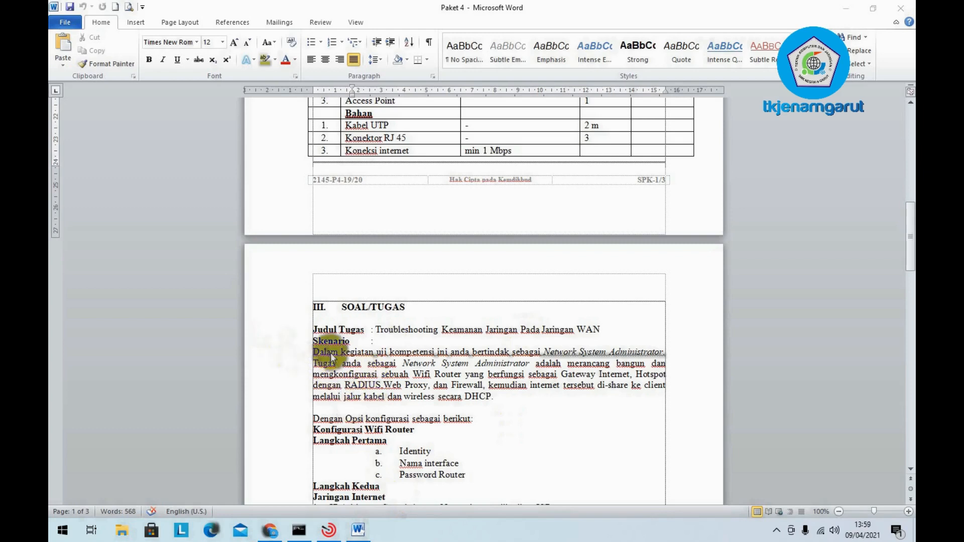
{"action": "scroll", "coordinate": [364, 367], "scroll_direction": "down", "scroll_amount": 1}
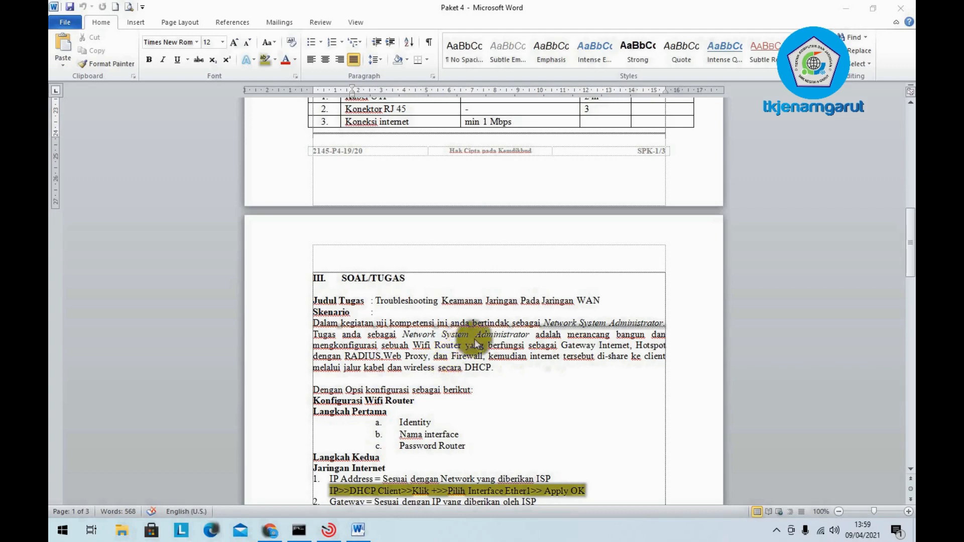
- Select 'Gateway Internet' and 'dengan RADIUS' in the scenario, undoing an accidental drag-move of the text
{"action": "left_click", "coordinate": [550, 346]}
{"action": "left_click_drag", "start_coordinate": [551, 347], "coordinate": [664, 345]}
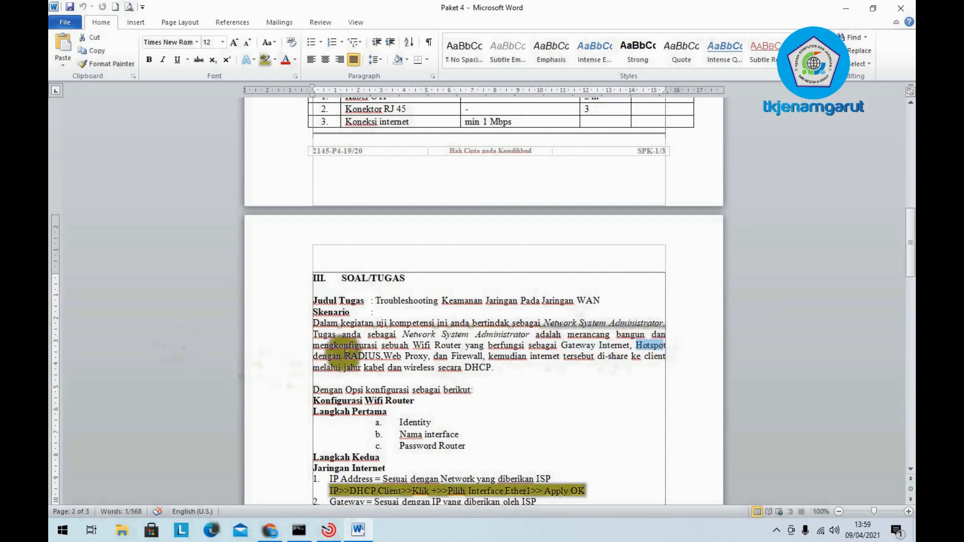
{"action": "left_click", "coordinate": [332, 355]}
{"action": "left_click_drag", "start_coordinate": [332, 355], "coordinate": [435, 357]}
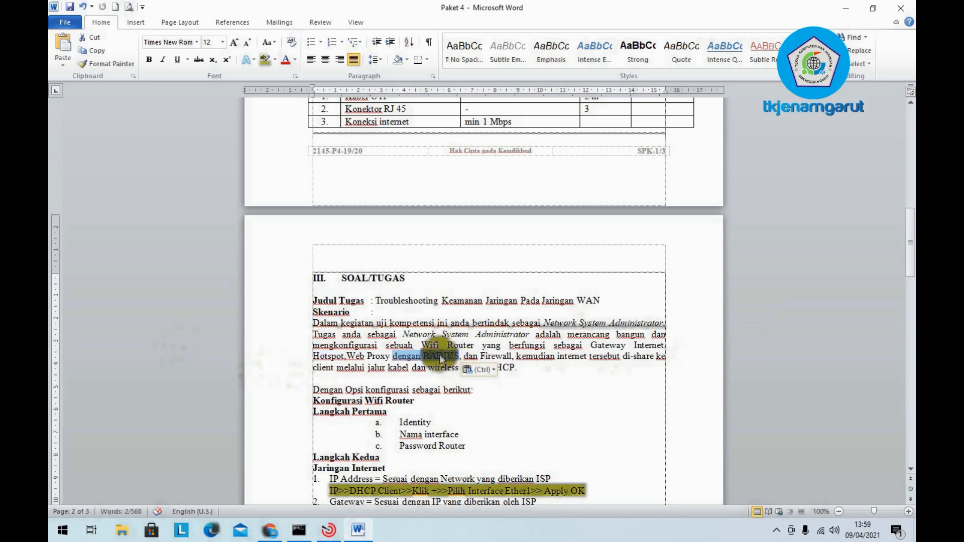
{"action": "key", "text": "ctrl+z"}
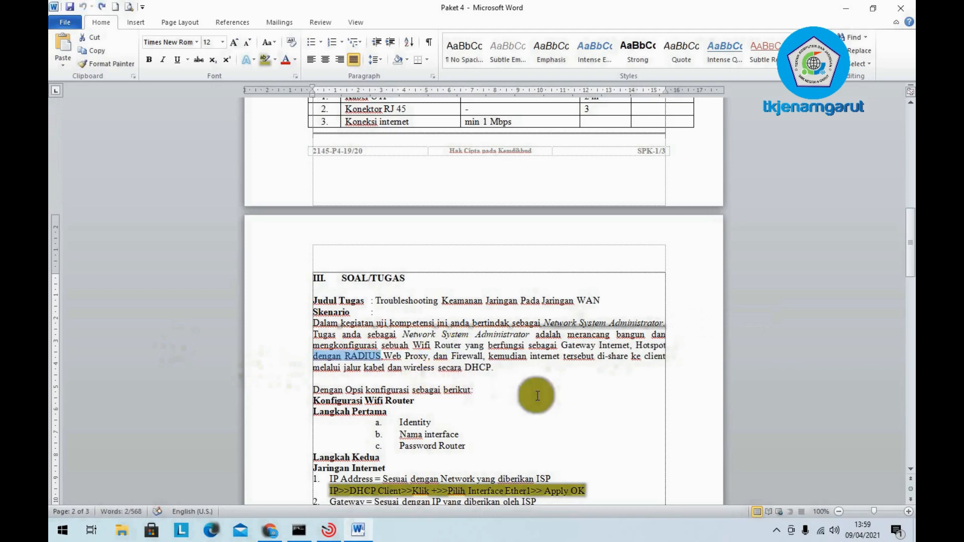
{"action": "left_click", "coordinate": [522, 381]}
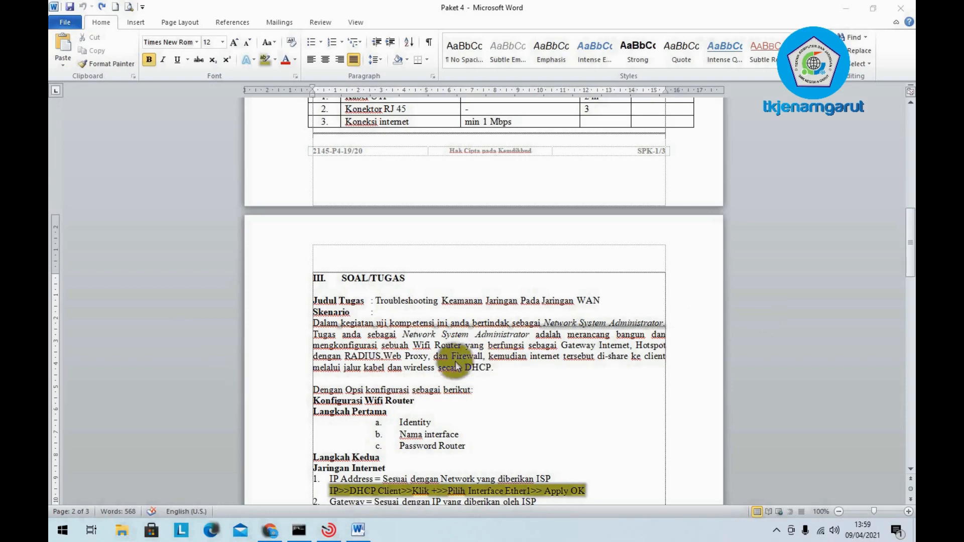
{"action": "left_click", "coordinate": [490, 358]}
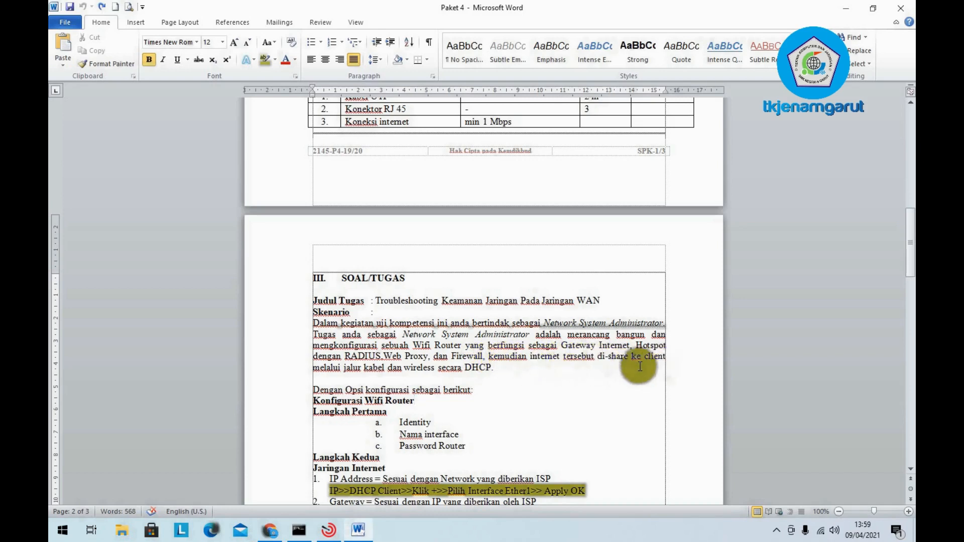
- Make the word 'kabel' and the phrase 'wireless secara DHCP.' bold
{"action": "left_click", "coordinate": [384, 369]}
{"action": "double_click", "coordinate": [375, 368]}
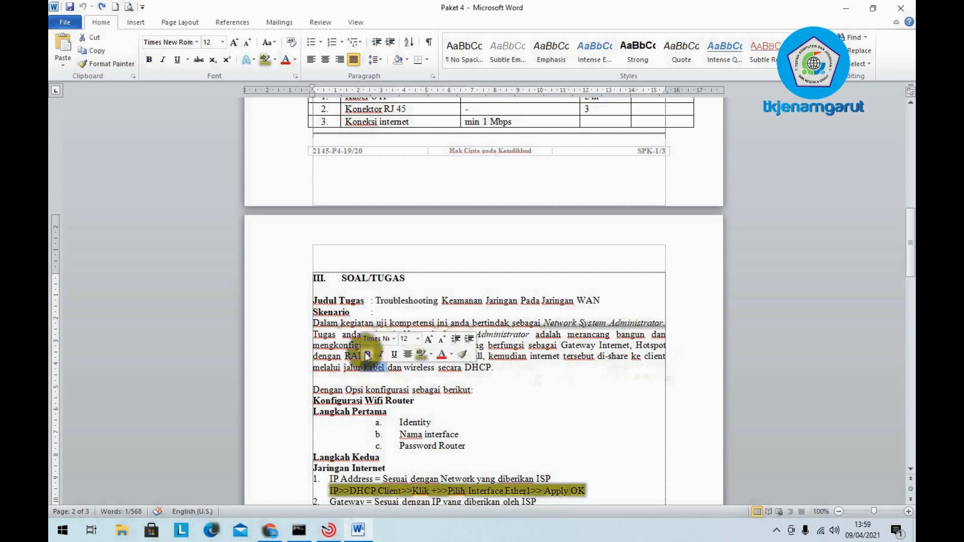
{"action": "left_click", "coordinate": [367, 353]}
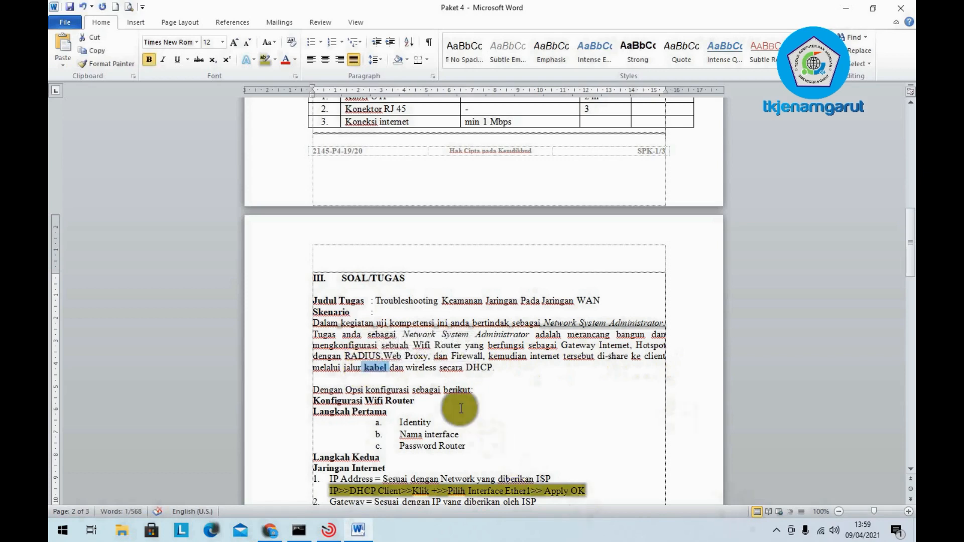
{"action": "left_click_drag", "start_coordinate": [405, 368], "coordinate": [500, 372]}
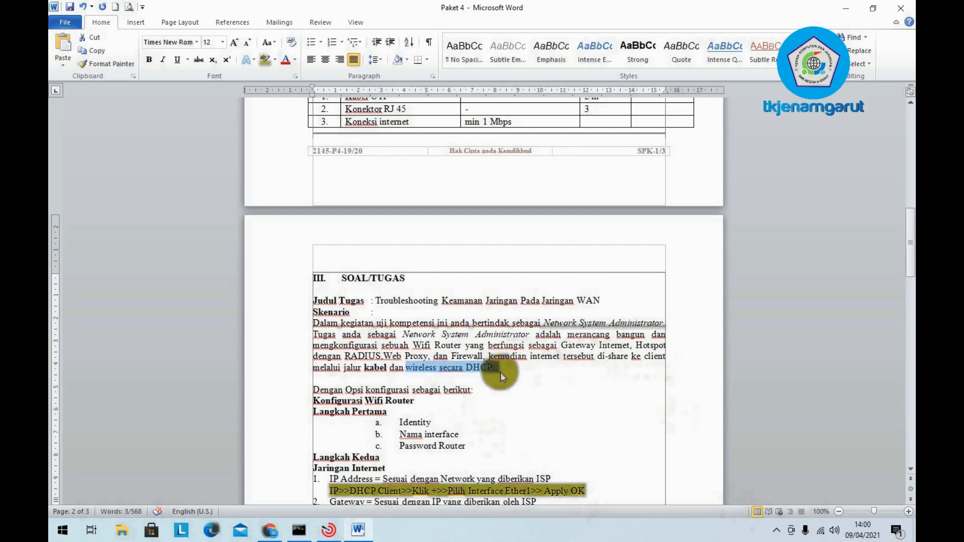
{"action": "key", "text": "ctrl+b"}
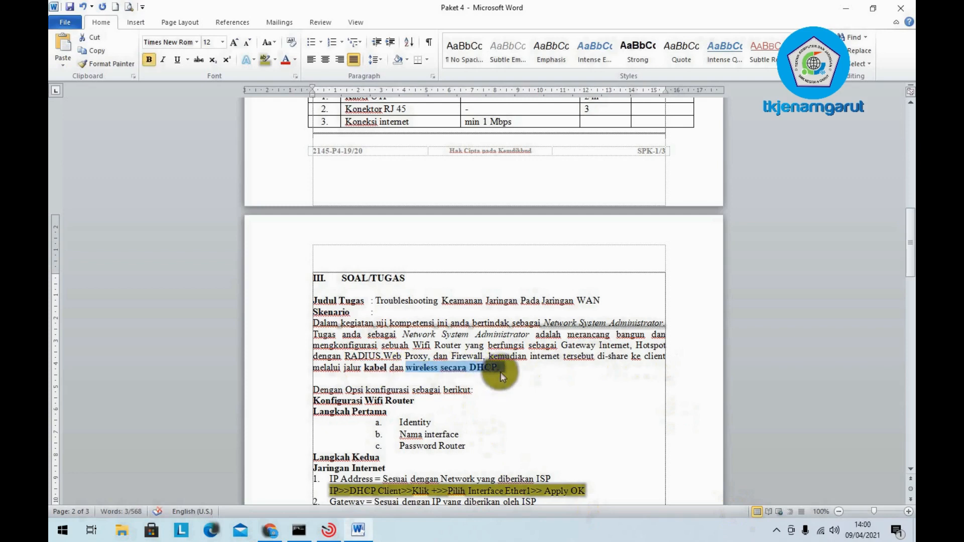
{"action": "left_click", "coordinate": [517, 411]}
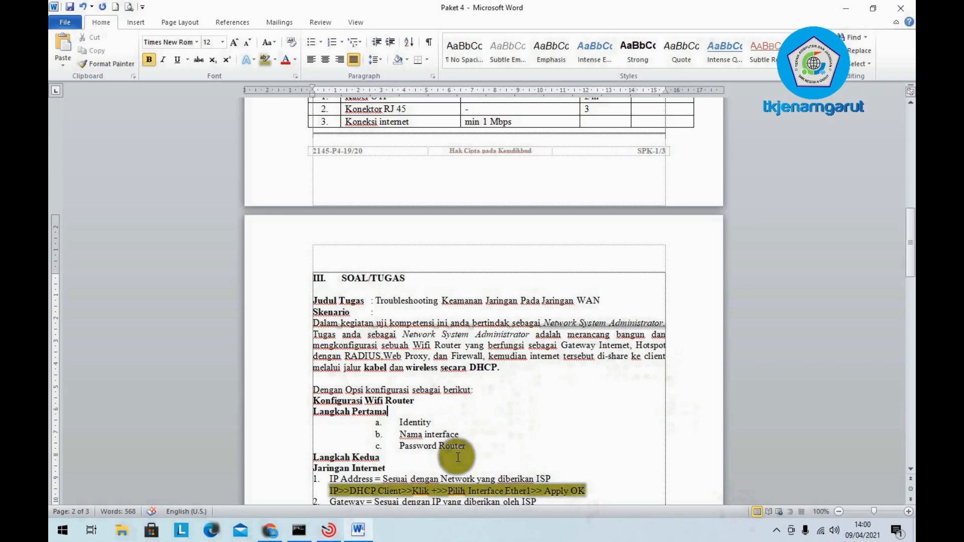
{"action": "scroll", "coordinate": [441, 285], "scroll_direction": "down", "scroll_amount": 3}
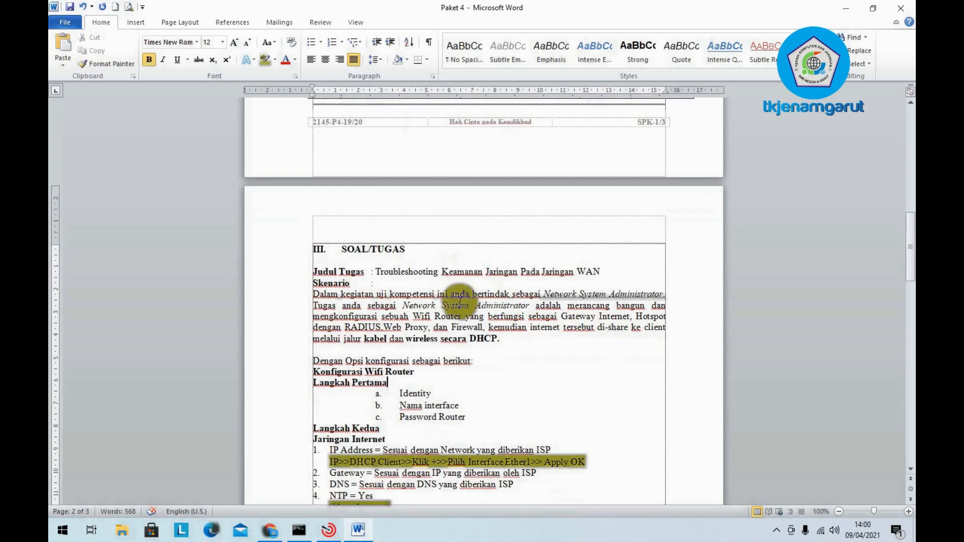
{"action": "scroll", "coordinate": [495, 319], "scroll_direction": "down", "scroll_amount": 2}
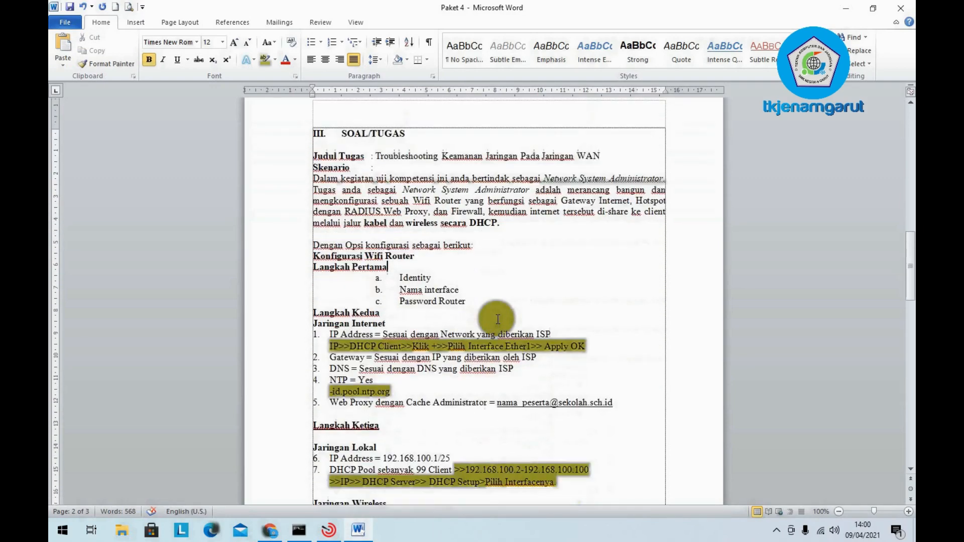
{"action": "scroll", "coordinate": [498, 319], "scroll_direction": "down", "scroll_amount": 3}
{"action": "scroll", "coordinate": [497, 319], "scroll_direction": "down", "scroll_amount": 3}
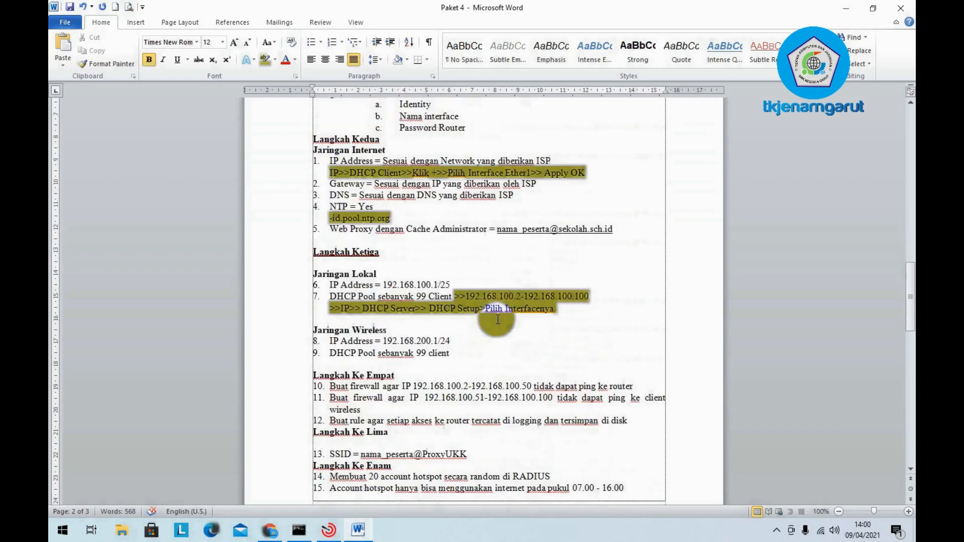
{"action": "scroll", "coordinate": [498, 319], "scroll_direction": "up", "scroll_amount": 4}
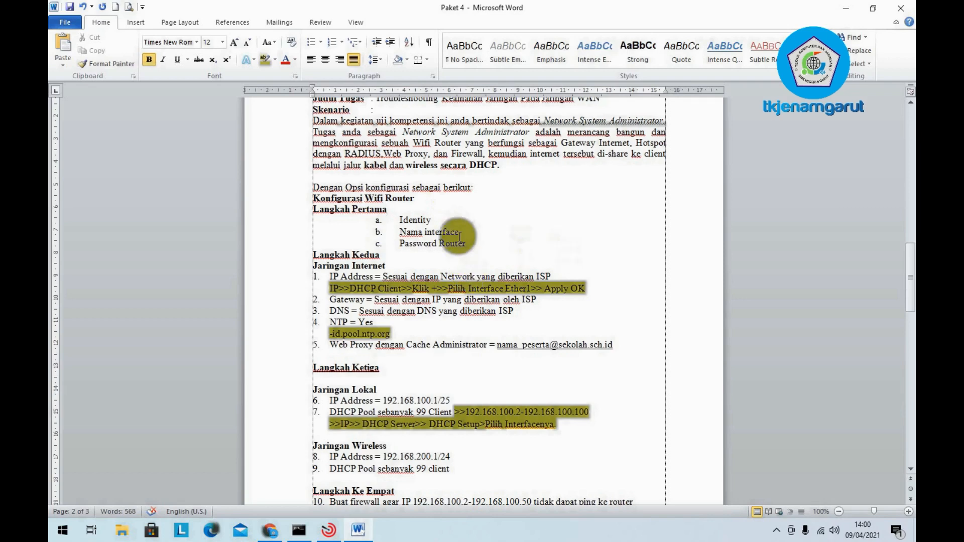
{"action": "left_click", "coordinate": [398, 219]}
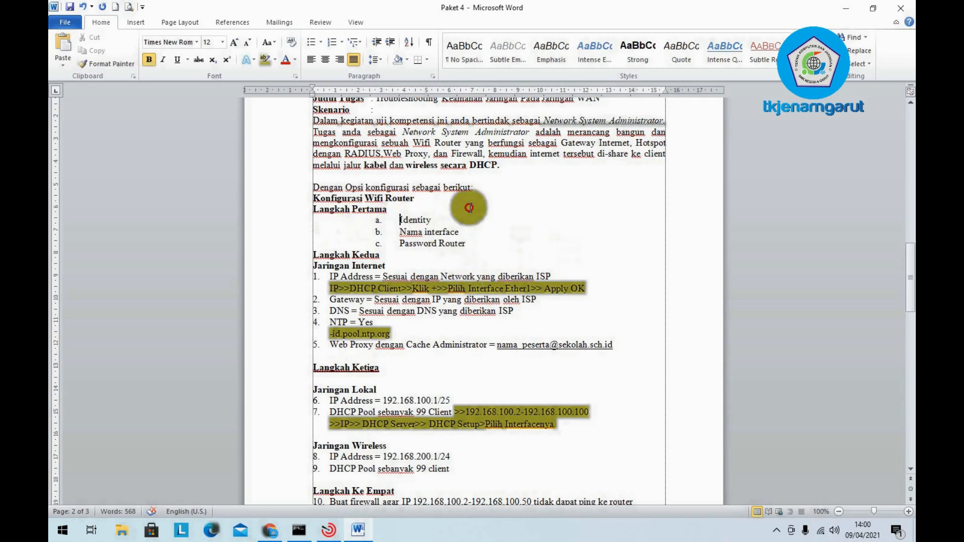
{"action": "left_click_drag", "start_coordinate": [469, 208], "coordinate": [467, 221]}
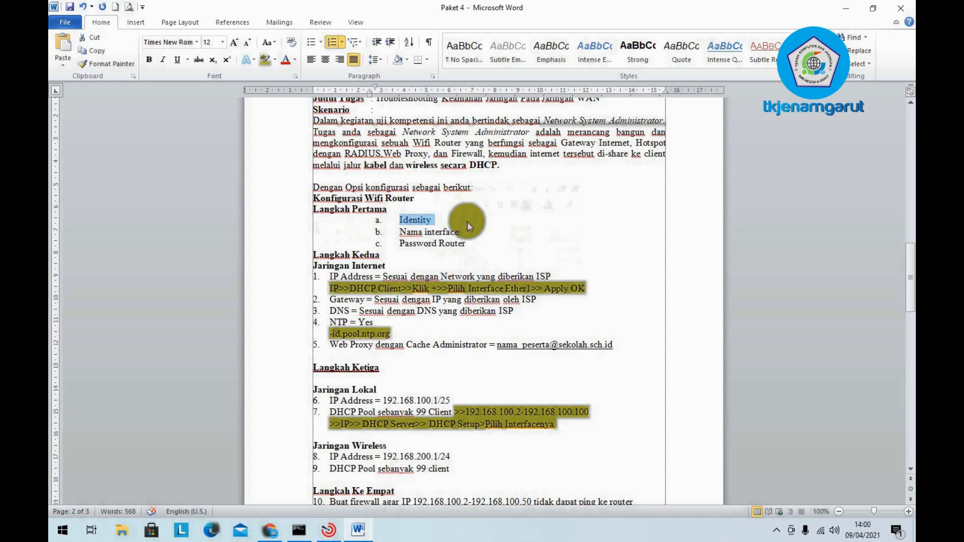
{"action": "left_click", "coordinate": [426, 232]}
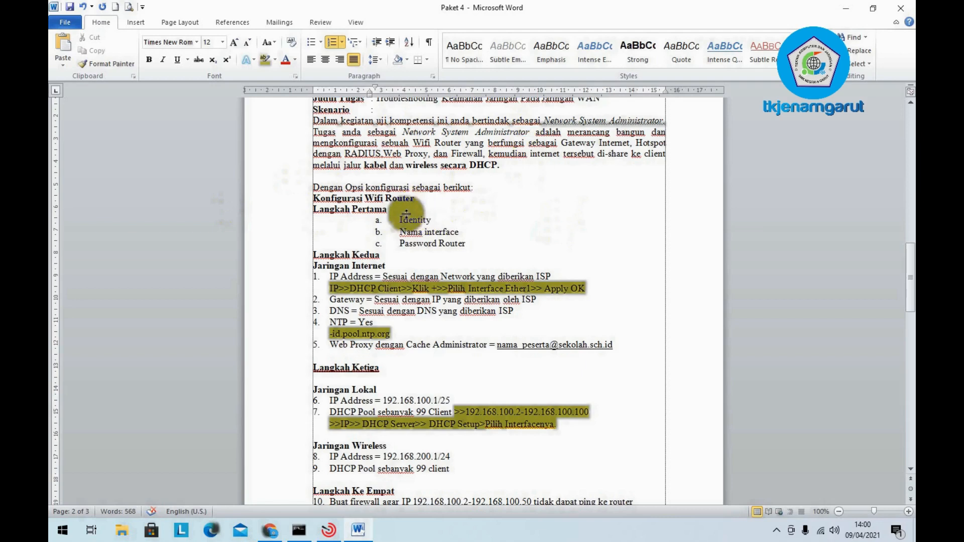
{"action": "left_click_drag", "start_coordinate": [397, 219], "coordinate": [433, 219]}
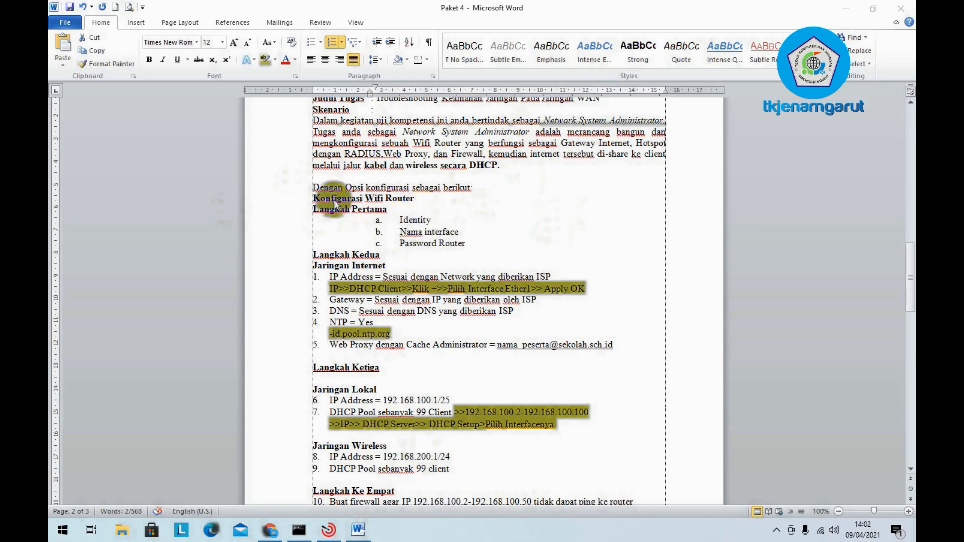
{"action": "left_click_drag", "start_coordinate": [401, 224], "coordinate": [427, 225]}
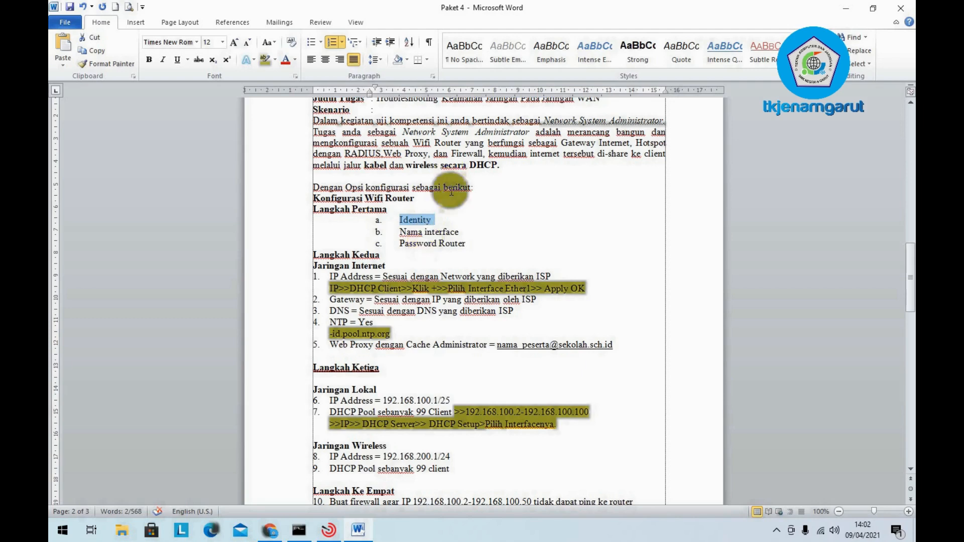
- Append ' (Ether1-Internet),(Ether2-Jaringan Lokal),(Hotspot)' to item b, replacing the typed Wlan1 with Hotspot
{"action": "left_click", "coordinate": [406, 232]}
{"action": "left_click", "coordinate": [462, 233]}
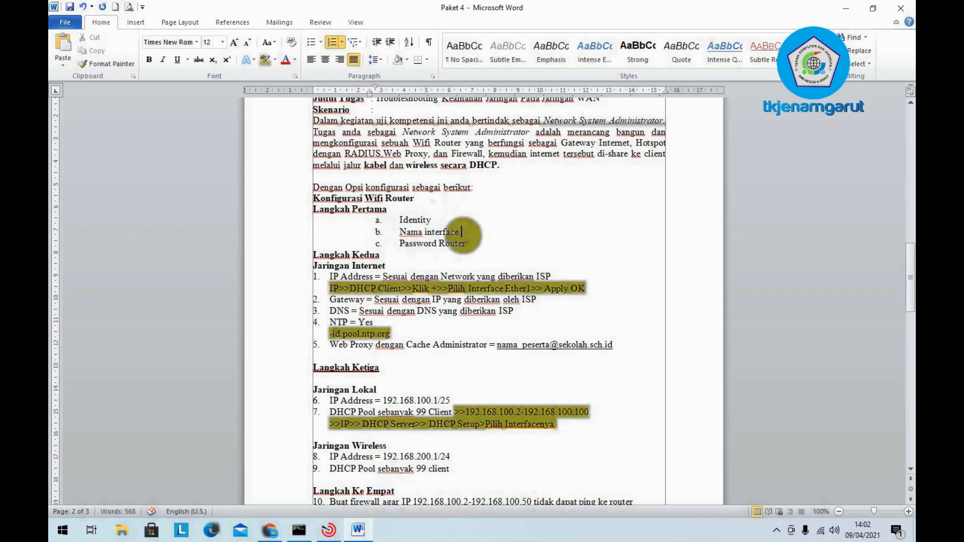
{"action": "type", "text": "(eT"}
{"action": "key", "text": "BackSpace"}
{"action": "key", "text": "BackSpace"}
{"action": "key", "text": "BackSpace"}
{"action": "key", "text": "BackSpace"}
{"action": "type", "text": "Ether1-Internet),(Ether"}
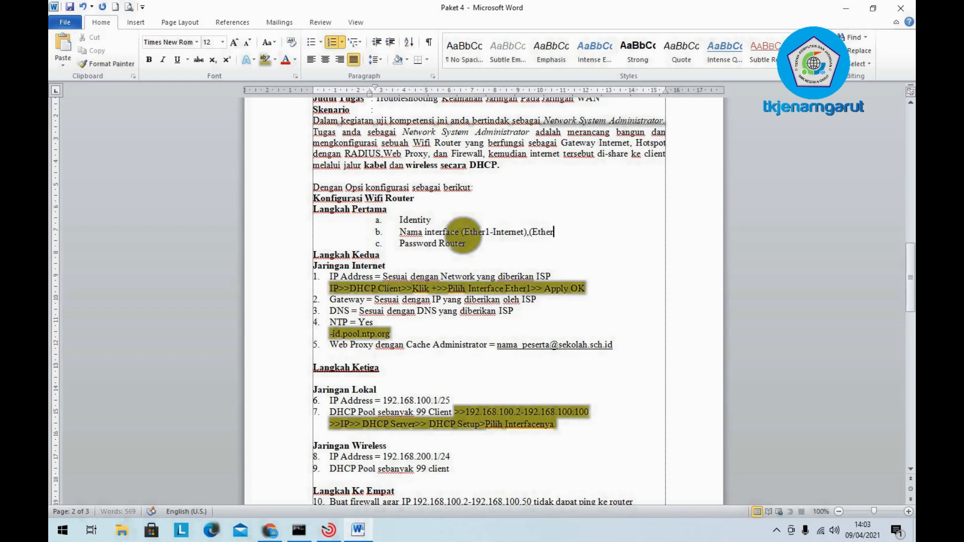
{"action": "type", "text": "2-Jaringan Lokal)"}
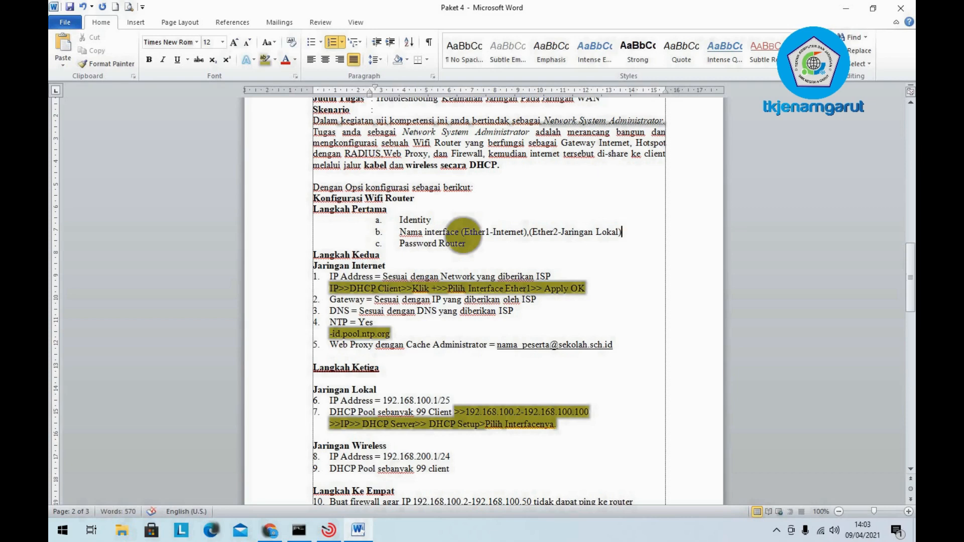
{"action": "type", "text": ",("}
{"action": "type", "text": "W"}
{"action": "type", "text": "lan1"}
{"action": "key", "text": "BackSpace"}
{"action": "key", "text": "BackSpace"}
{"action": "key", "text": "BackSpace"}
{"action": "type", "text": "Hotspot)"}
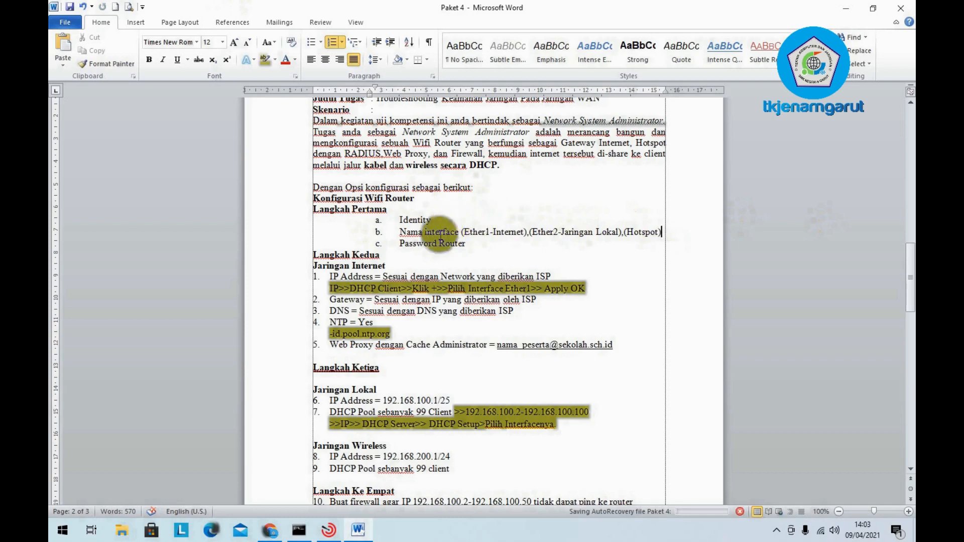
- Add ' (Ether1)' to the end of the Jaringan Internet heading under Langkah Kedua
{"action": "left_click_drag", "start_coordinate": [469, 244], "coordinate": [401, 244]}
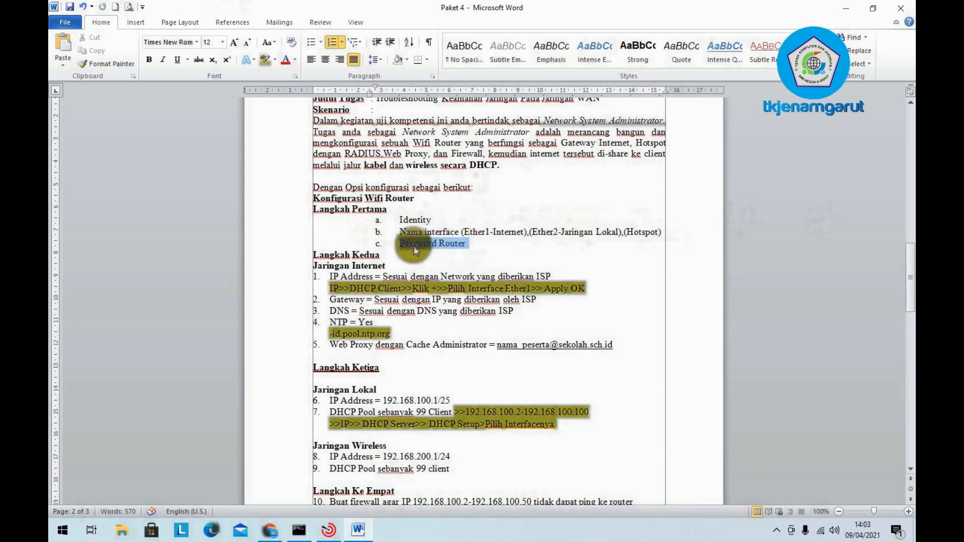
{"action": "left_click", "coordinate": [481, 246]}
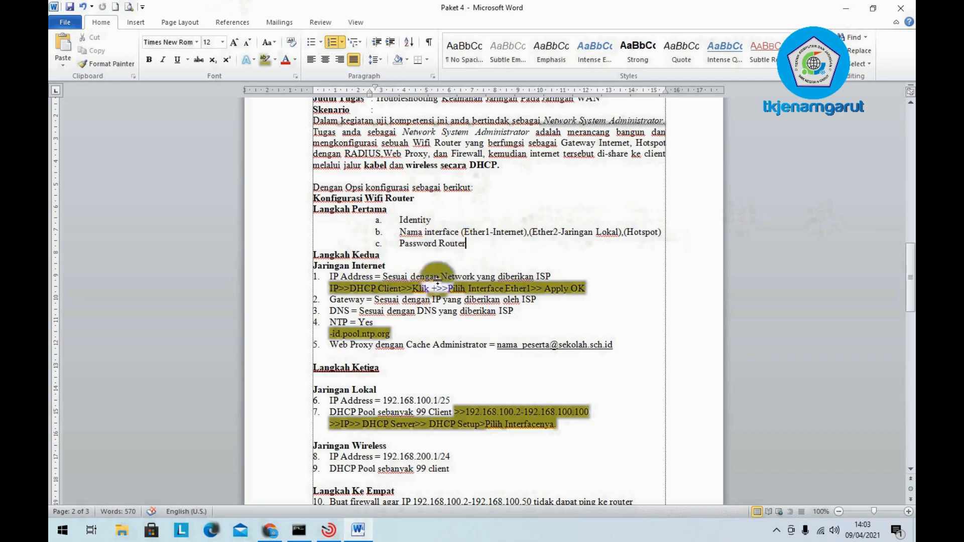
{"action": "left_click", "coordinate": [324, 268]}
{"action": "key", "text": "End"}
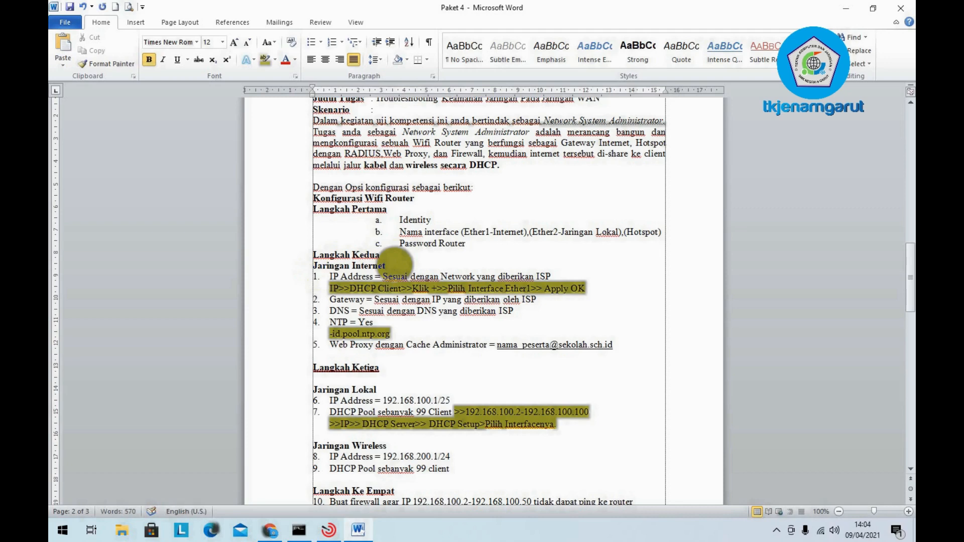
{"action": "type", "text": "(Ether"}
{"action": "type", "text": "1)"}
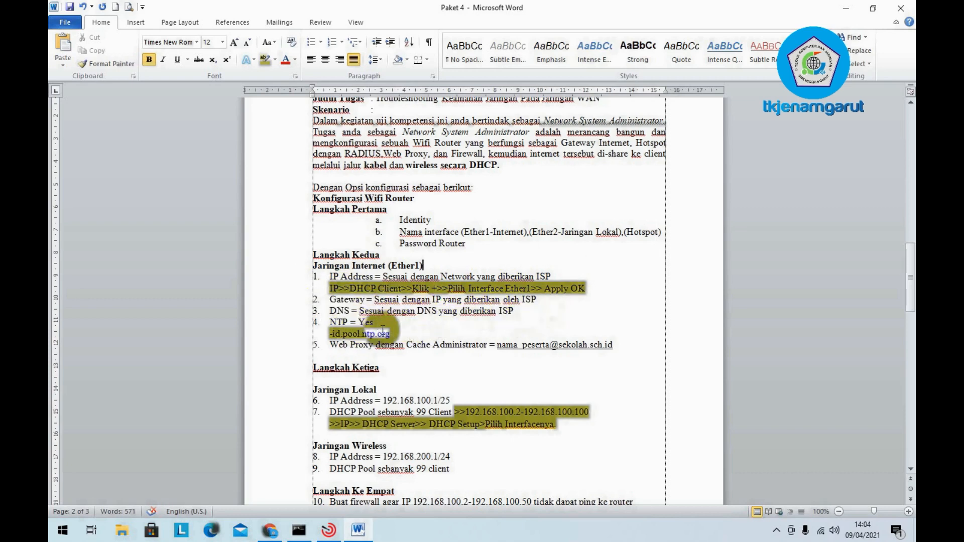
{"action": "left_click_drag", "start_coordinate": [391, 333], "coordinate": [331, 334]}
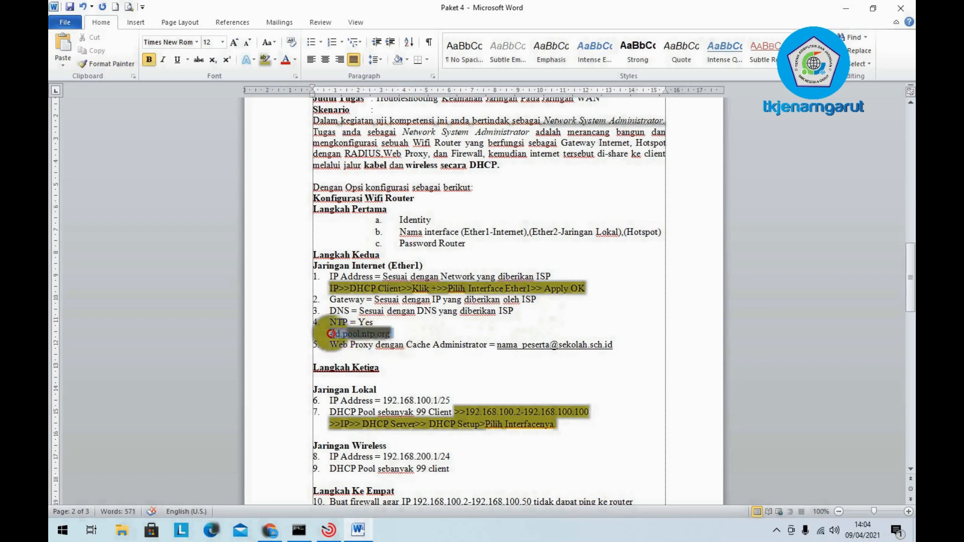
- Append ' (Primary Server)' after the -id.pool.ntp.org NTP server line
{"action": "left_click", "coordinate": [401, 333]}
{"action": "type", "text": "(Primar"}
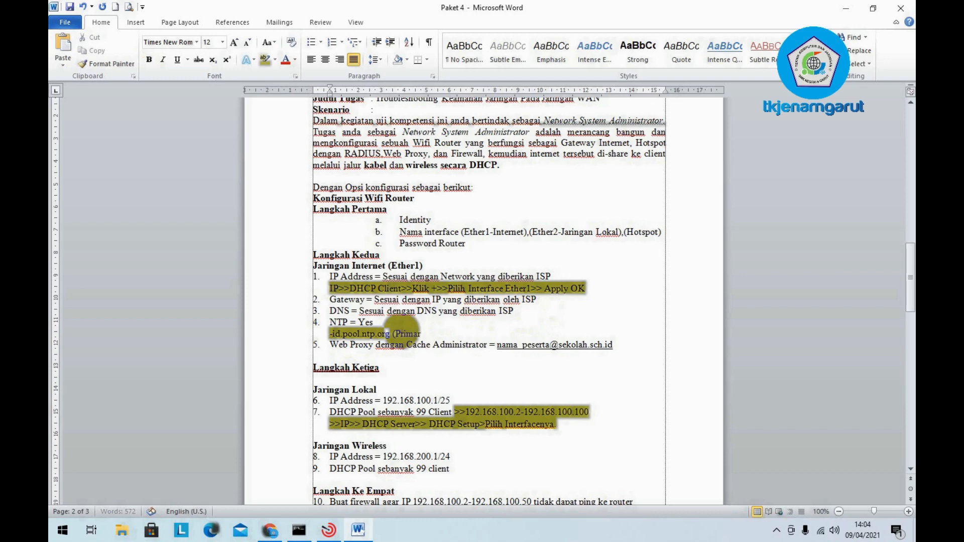
{"action": "type", "text": "y Server)"}
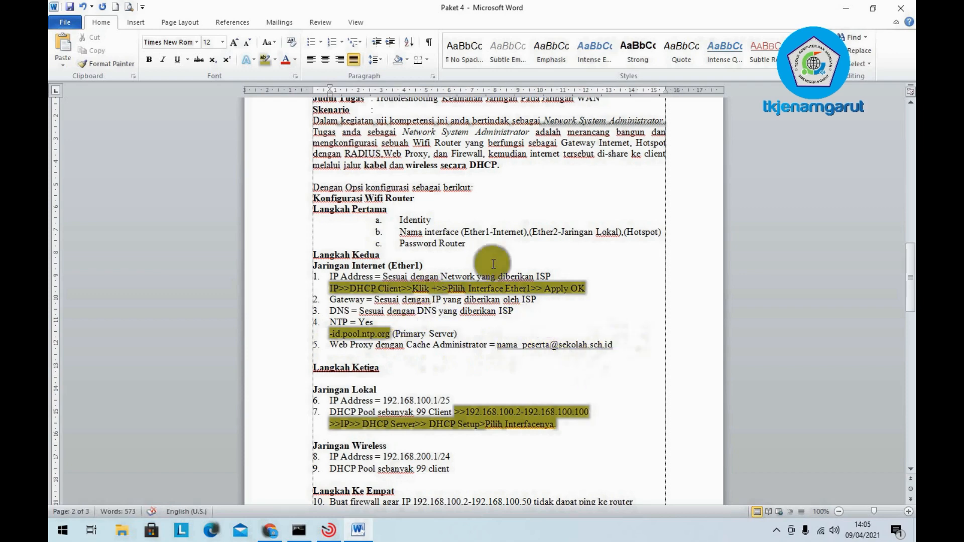
{"action": "scroll", "coordinate": [492, 260], "scroll_direction": "down", "scroll_amount": 1}
- Append '(Ether2)' to the Jaringan Lokal heading
{"action": "scroll", "coordinate": [492, 260], "scroll_direction": "down", "scroll_amount": 1}
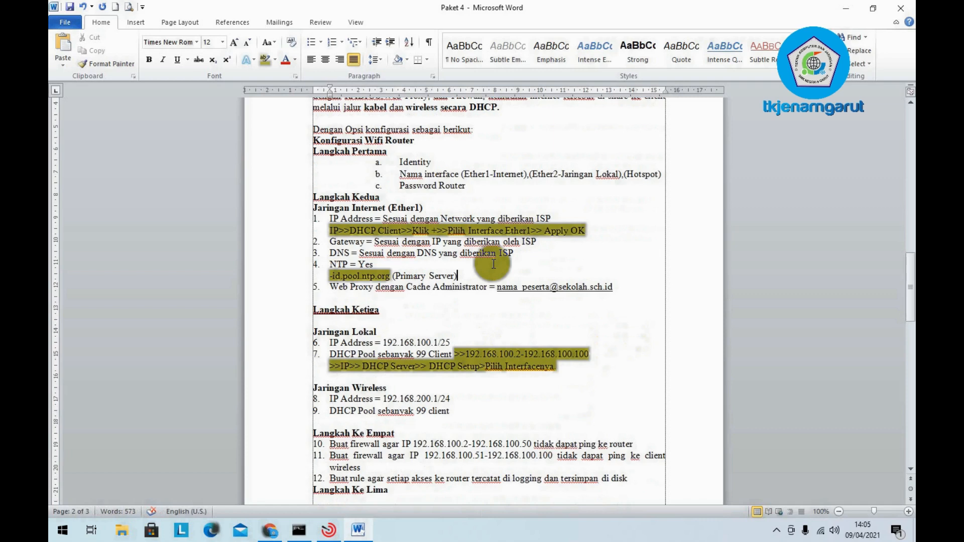
{"action": "left_click", "coordinate": [384, 306]}
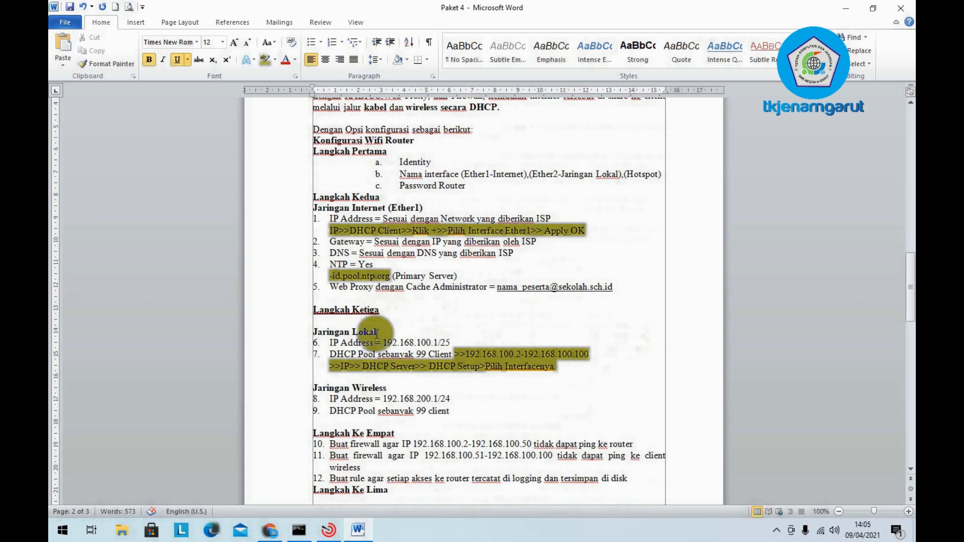
{"action": "scroll", "coordinate": [373, 330], "scroll_direction": "down", "scroll_amount": 1}
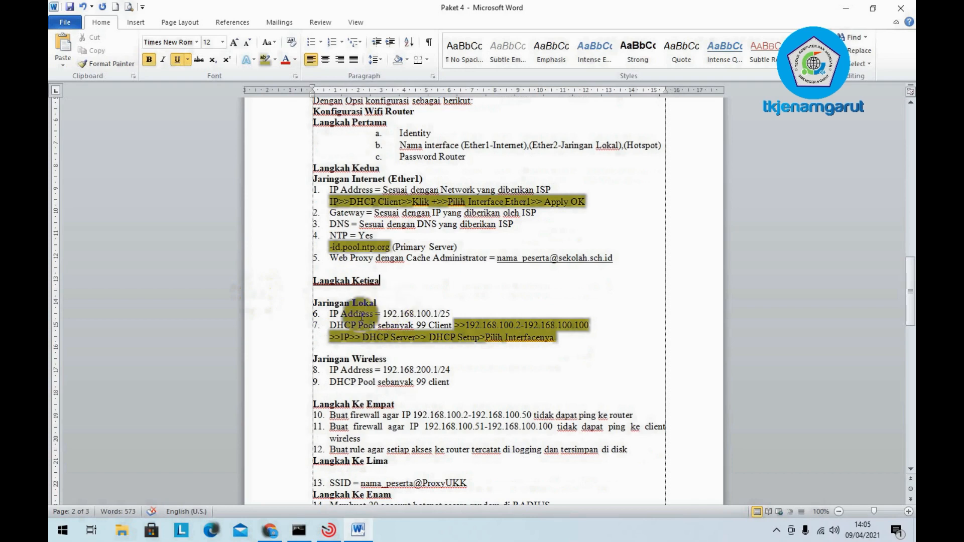
{"action": "left_click", "coordinate": [393, 303]}
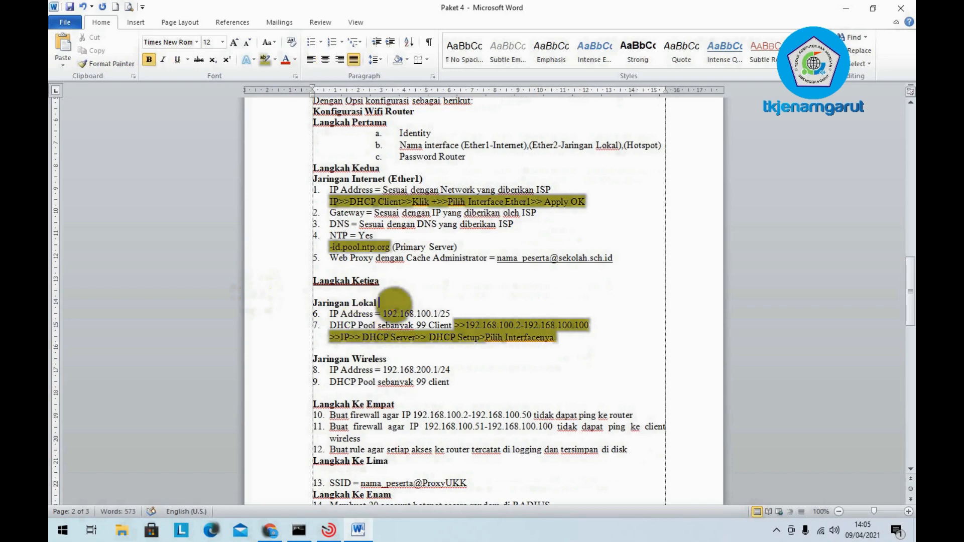
{"action": "type", "text": "(Ether2)"}
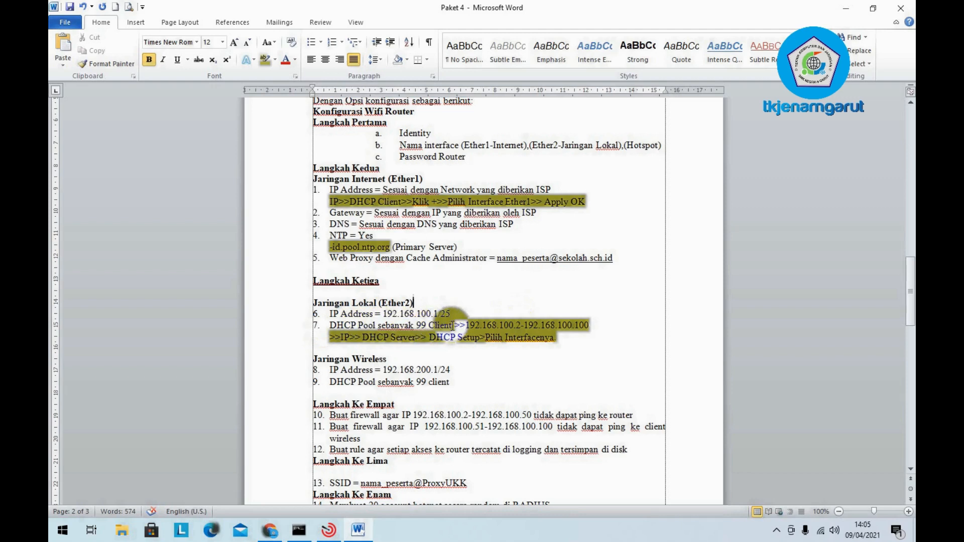
- Correct the item 7 DHCP Pool range 192.168.100.2-192.168.100.100 and end it with '(99Client)'
{"action": "left_click", "coordinate": [475, 325]}
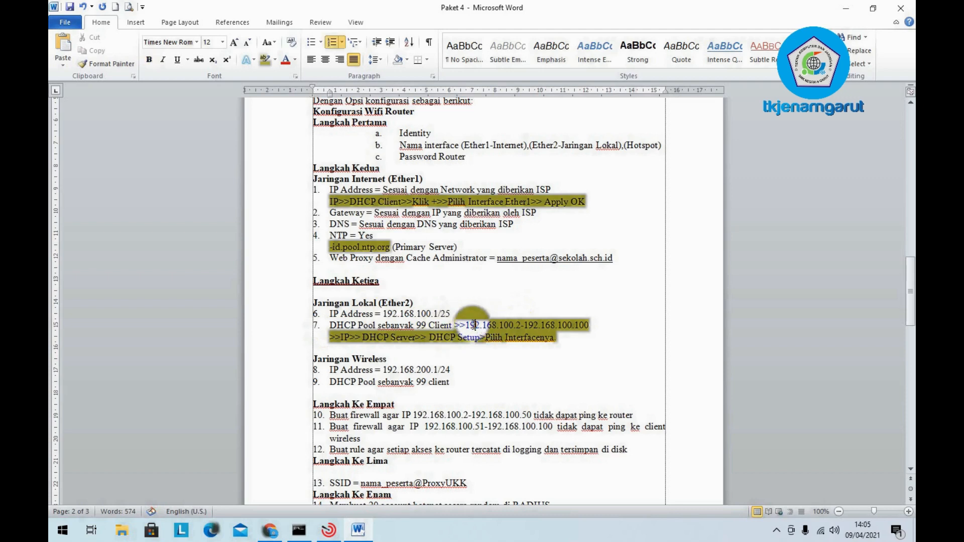
{"action": "left_click", "coordinate": [517, 325]}
{"action": "type", "text": "2"}
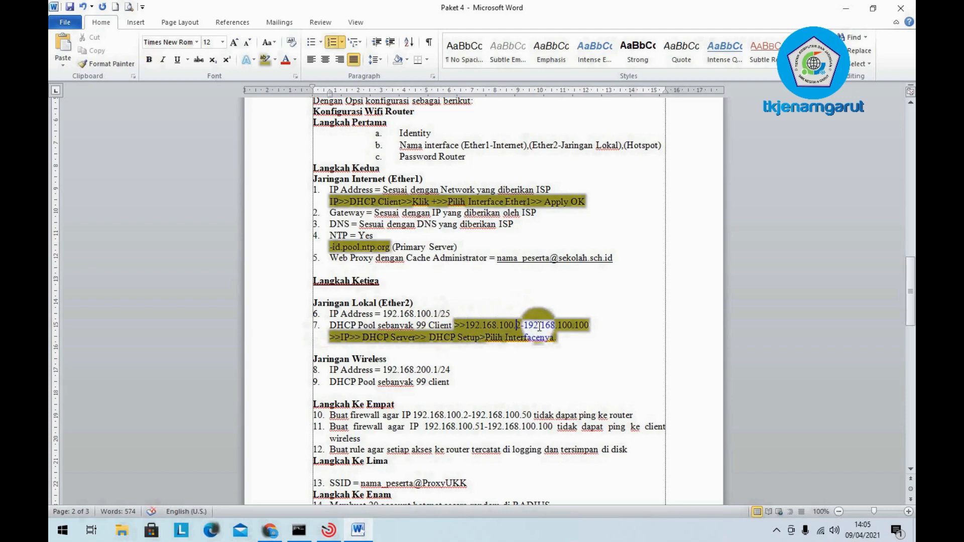
{"action": "left_click", "coordinate": [589, 325]}
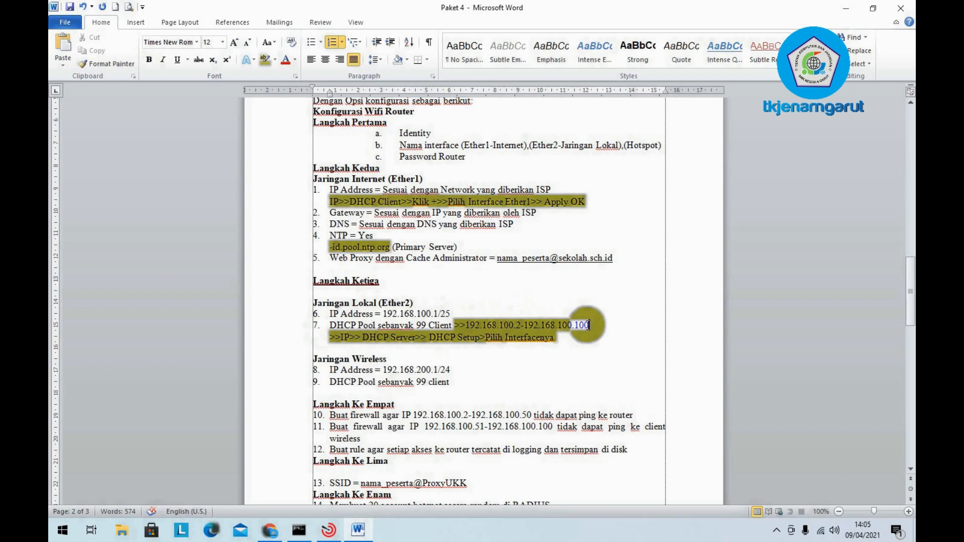
{"action": "type", "text": "("}
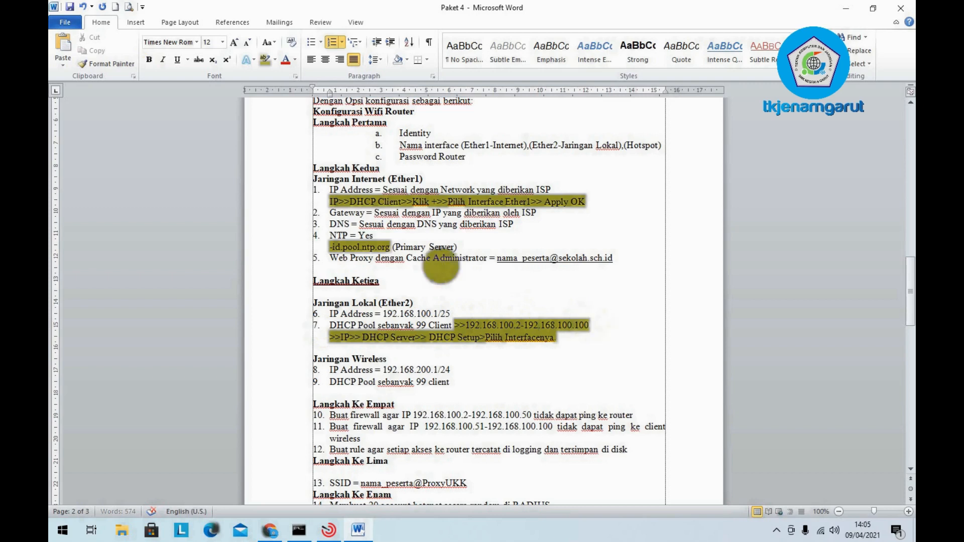
{"action": "type", "text": "99Client)"}
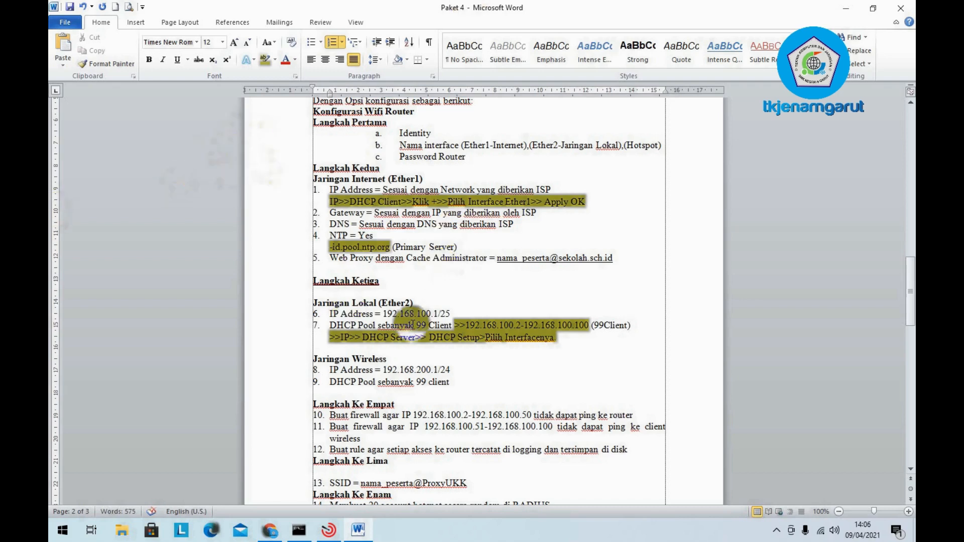
{"action": "left_click_drag", "start_coordinate": [558, 325], "coordinate": [578, 322]}
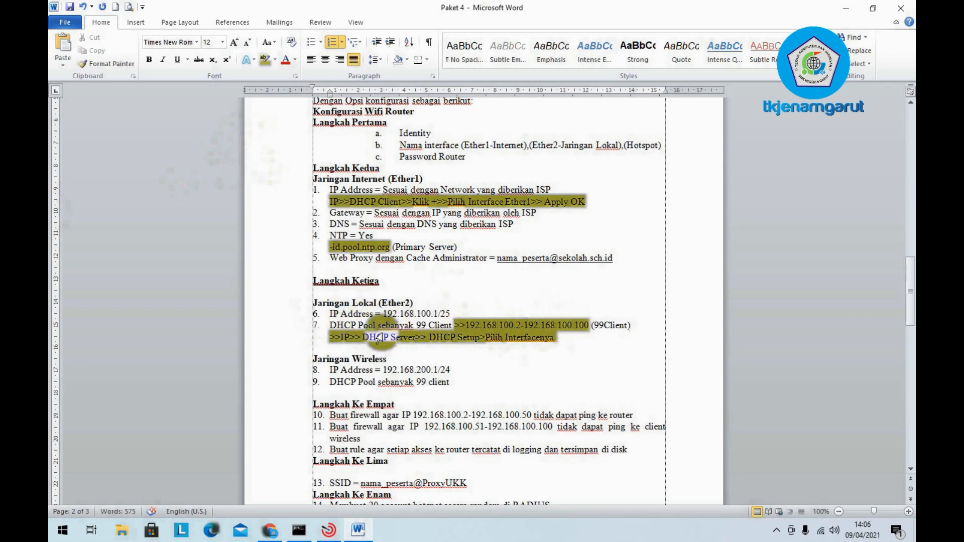
- Append '(Wlan1)' to the Jaringan Wireless heading
{"action": "scroll", "coordinate": [321, 331], "scroll_direction": "down", "scroll_amount": 2}
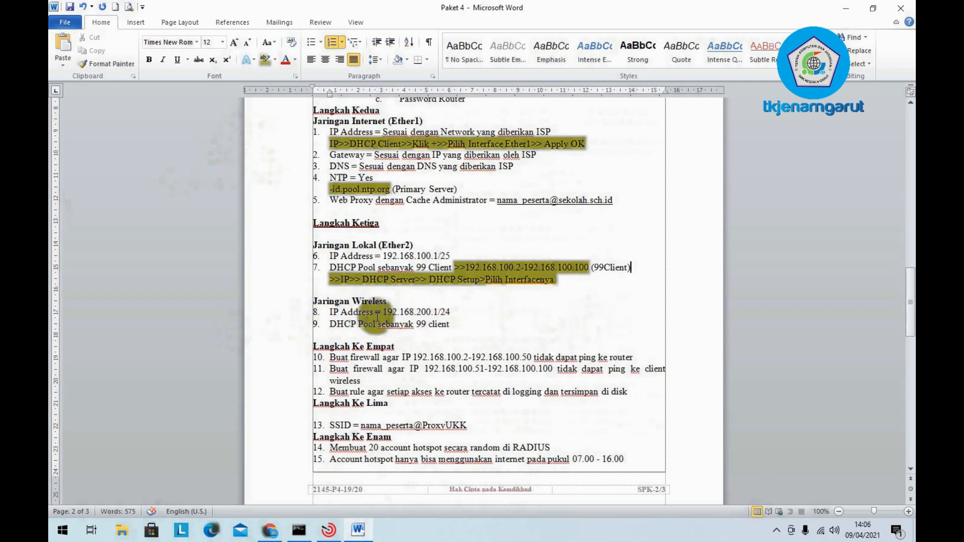
{"action": "left_click", "coordinate": [395, 298]}
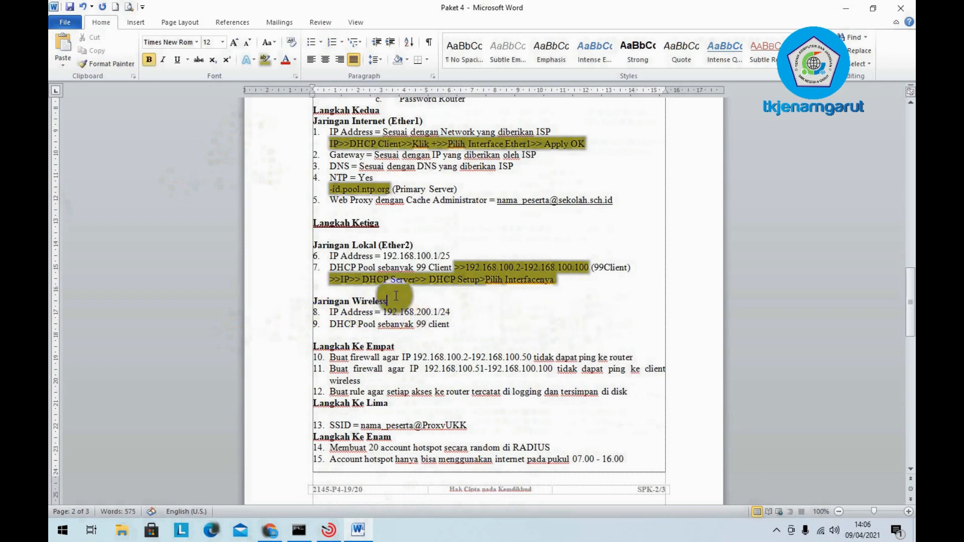
{"action": "type", "text": "(Wlan1"}
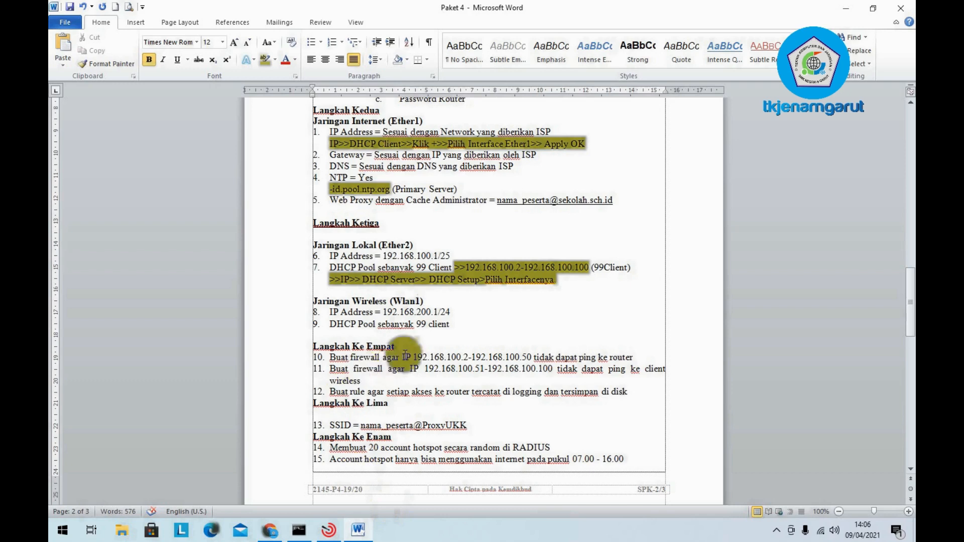
- Add '>>192.168.200.2-192.168.200.100 (99Client)' to item 9, removing the stray 999
{"action": "double_click", "coordinate": [445, 312]}
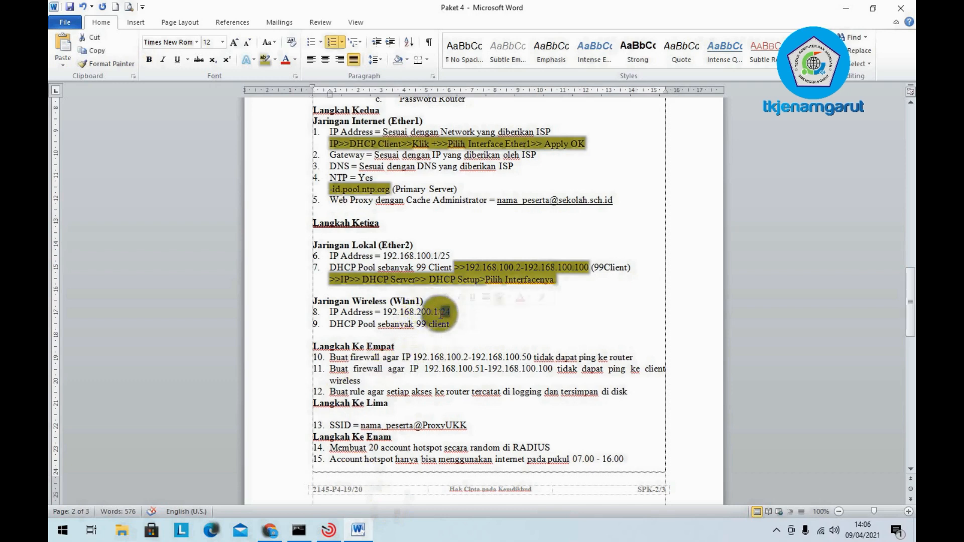
{"action": "left_click_drag", "start_coordinate": [450, 256], "coordinate": [442, 249]}
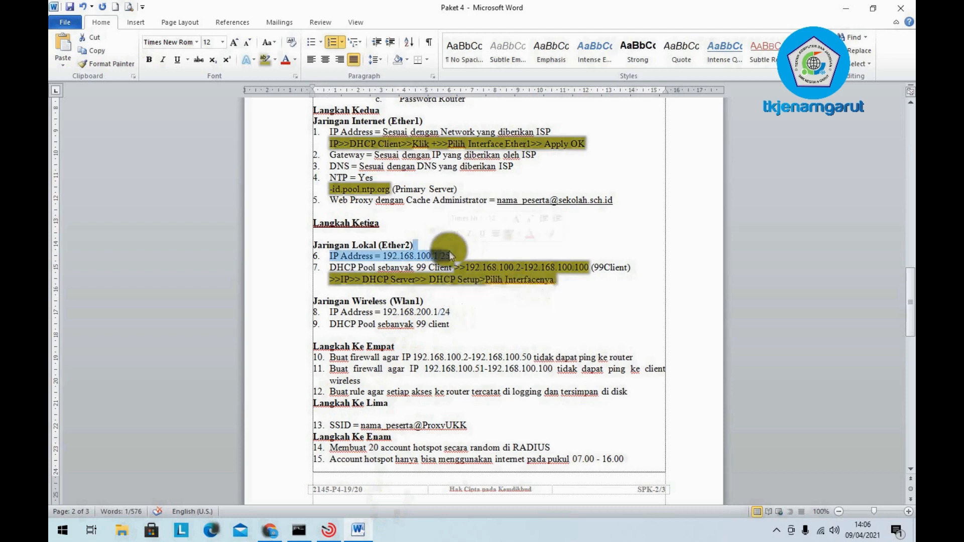
{"action": "mouse_move", "coordinate": [452, 312]}
{"action": "left_mouse_down"}
{"action": "mouse_move", "coordinate": [437, 320]}
{"action": "mouse_move", "coordinate": [447, 308]}
{"action": "left_mouse_up"}
{"action": "left_click", "coordinate": [525, 323]}
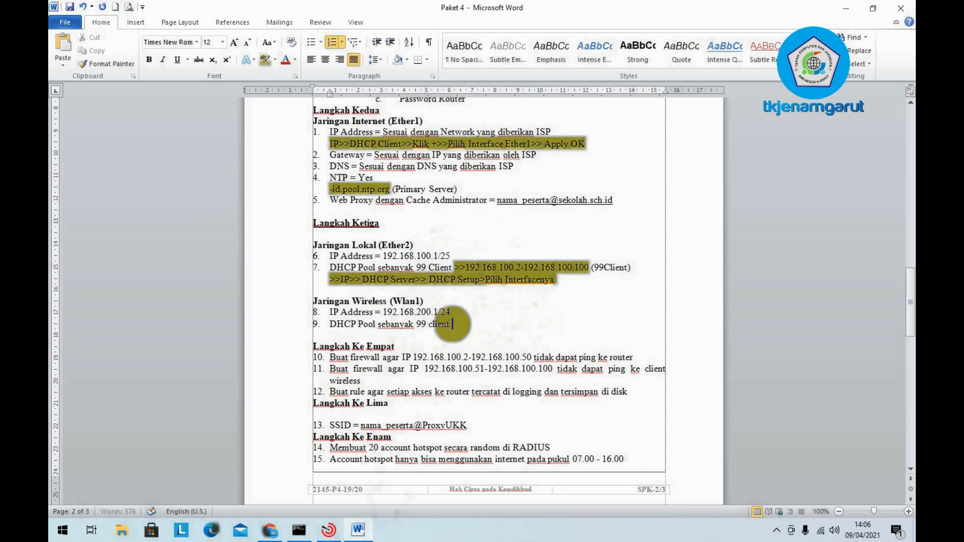
{"action": "type", "text": ">>192.168.200.2-192.168.200.100"}
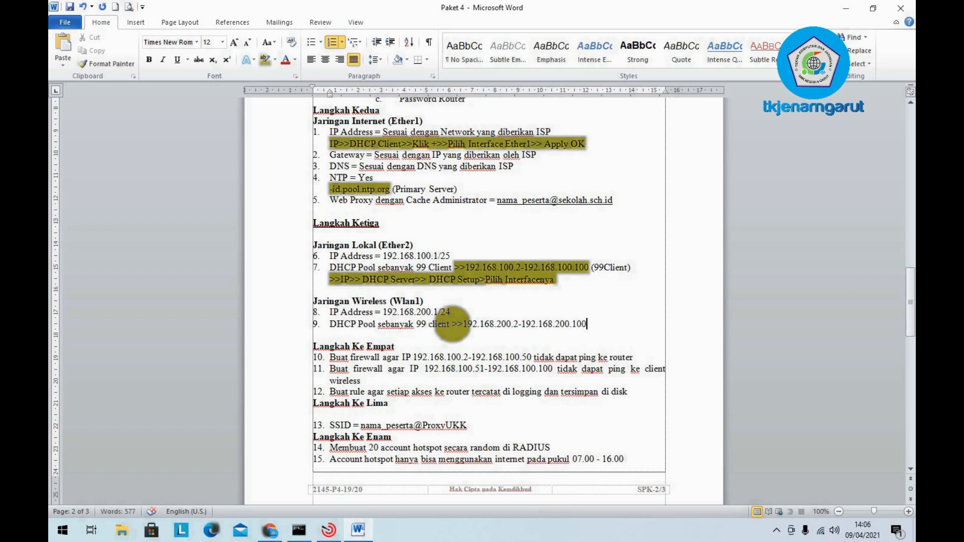
{"action": "type", "text": "99"}
{"action": "key", "text": "BackSpace"}
{"action": "key", "text": "BackSpace"}
{"action": "key", "text": "BackSpace"}
{"action": "key", "text": "BackSpace"}
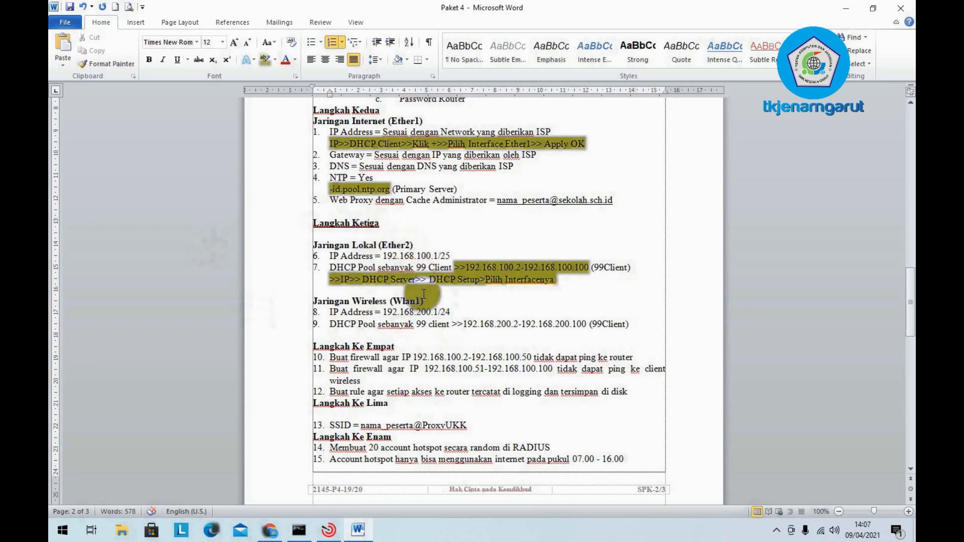
- Append ' (Drop)' to item 10, the firewall rule blocking ping to the router
{"action": "scroll", "coordinate": [503, 218], "scroll_direction": "down", "scroll_amount": 2}
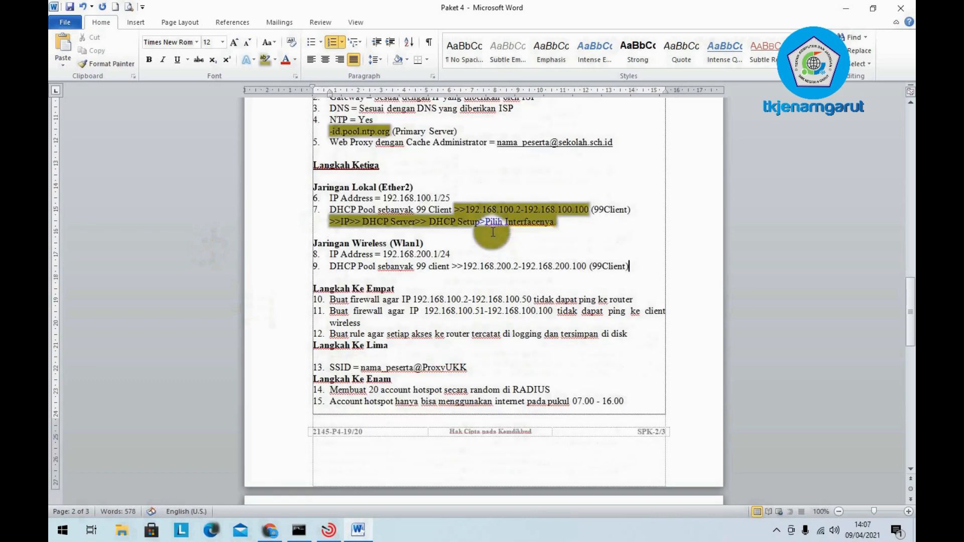
{"action": "left_click", "coordinate": [405, 266]}
{"action": "left_click", "coordinate": [383, 245]}
{"action": "scroll", "coordinate": [384, 246], "scroll_direction": "down", "scroll_amount": 2}
{"action": "scroll", "coordinate": [384, 246], "scroll_direction": "up", "scroll_amount": 2}
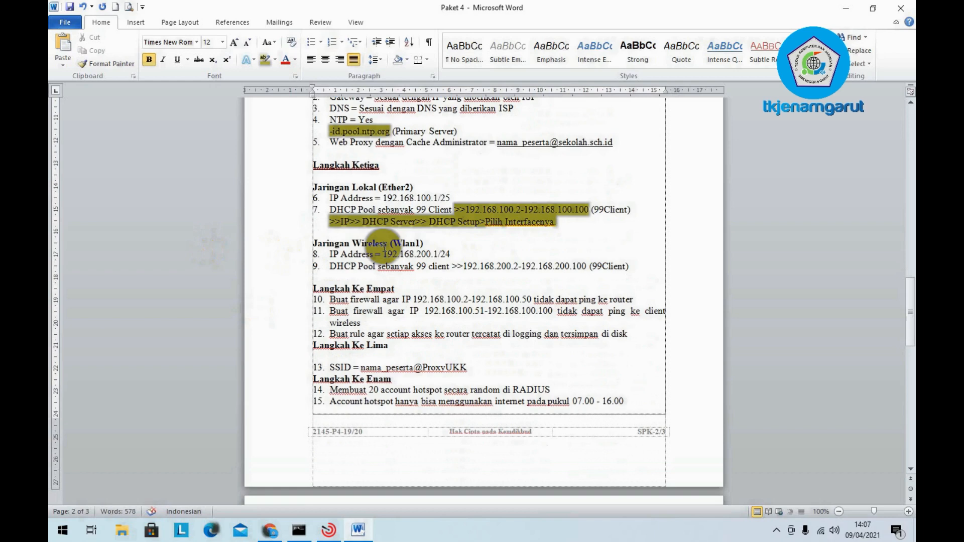
{"action": "scroll", "coordinate": [384, 246], "scroll_direction": "up", "scroll_amount": 1}
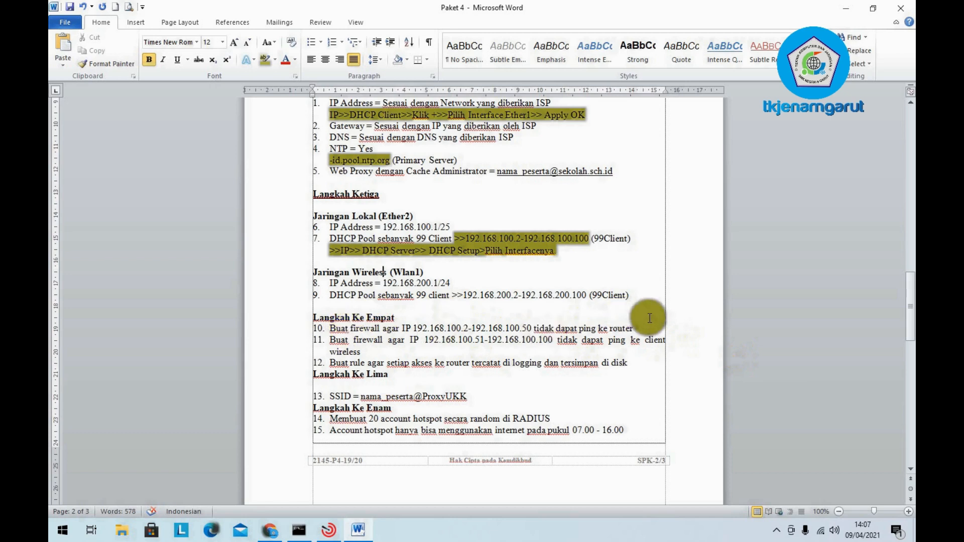
{"action": "left_click", "coordinate": [499, 321]}
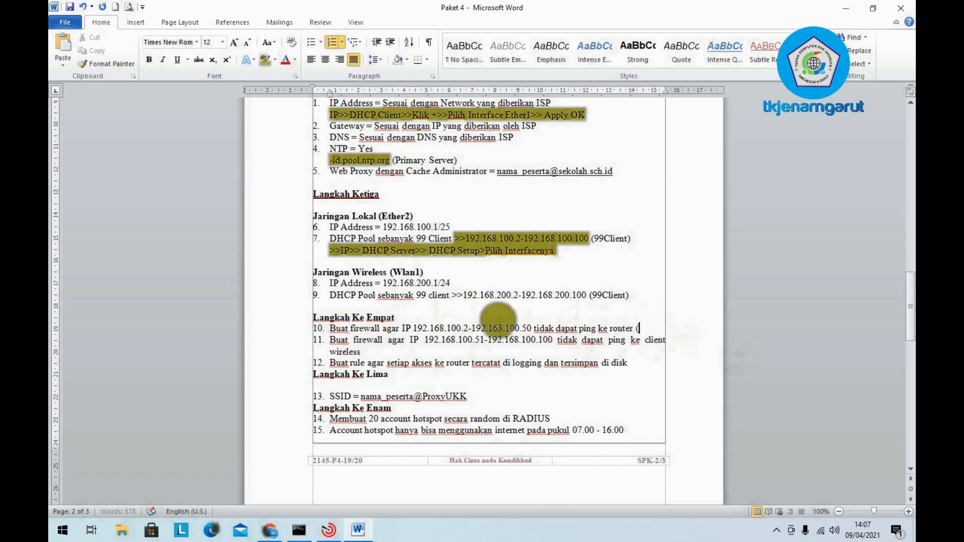
{"action": "type", "text": "(Drop"}
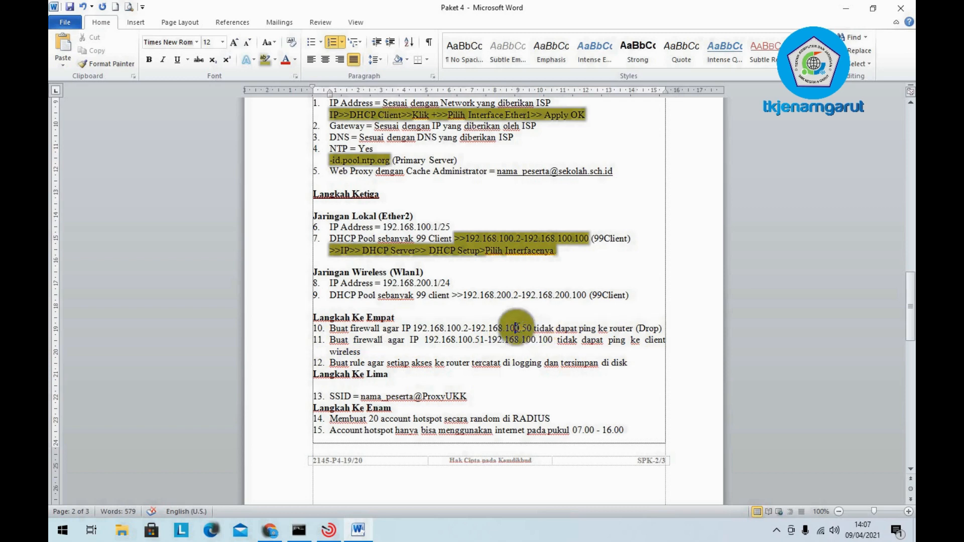
{"action": "left_click", "coordinate": [509, 341]}
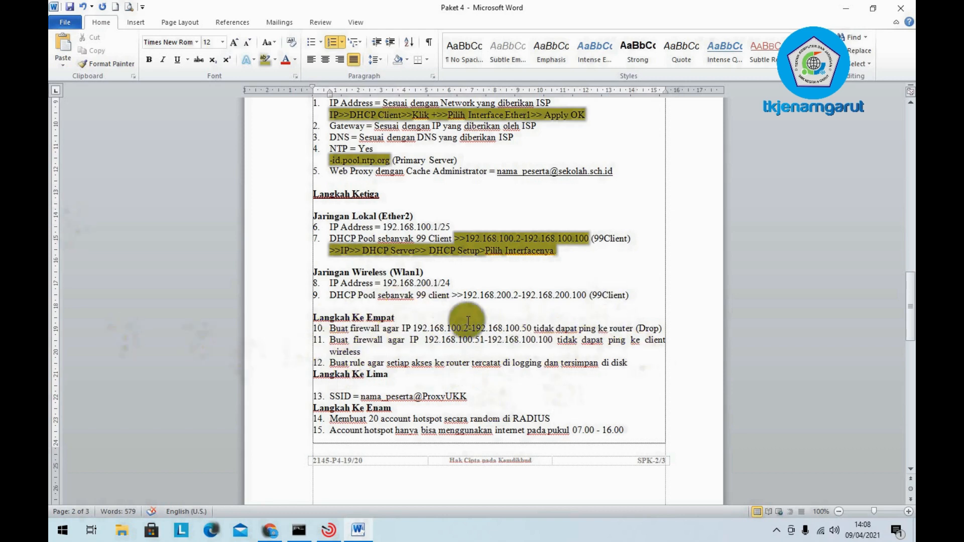
- Append '(Wireless)' after the SSID value in item 13, deleting a stray 9
{"action": "scroll", "coordinate": [468, 321], "scroll_direction": "down", "scroll_amount": 1}
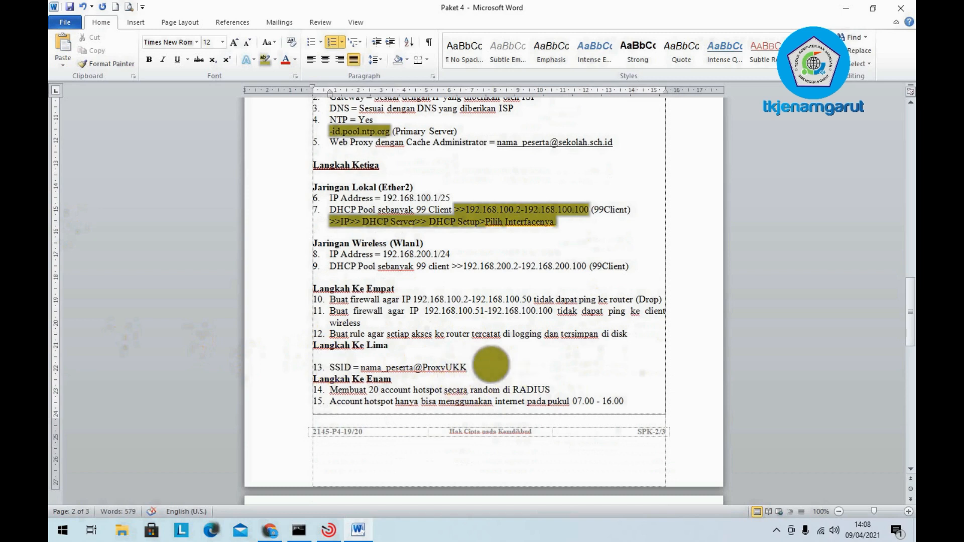
{"action": "type", "text": "9"}
{"action": "key", "text": "BackSpace"}
{"action": "type", "text": "(Wireless)"}
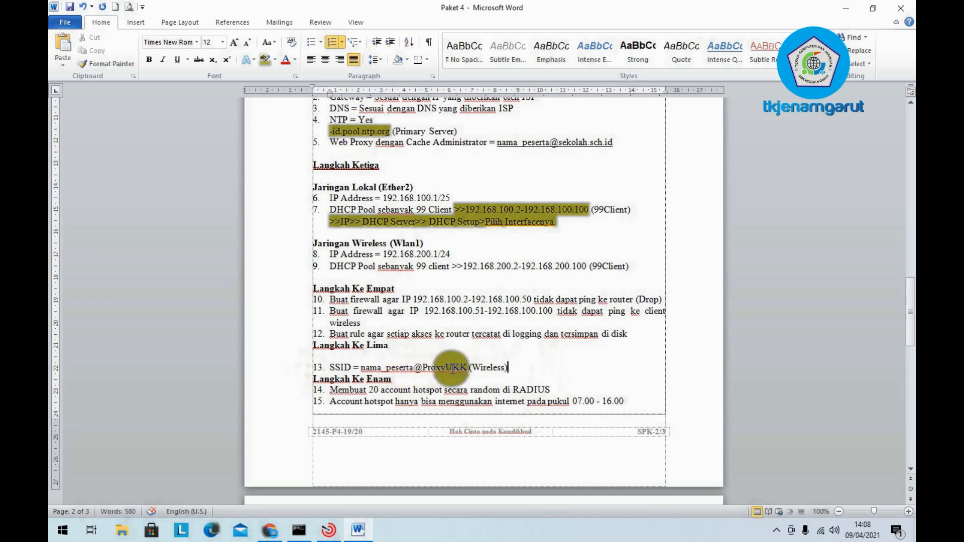
{"action": "scroll", "coordinate": [415, 360], "scroll_direction": "down", "scroll_amount": 2}
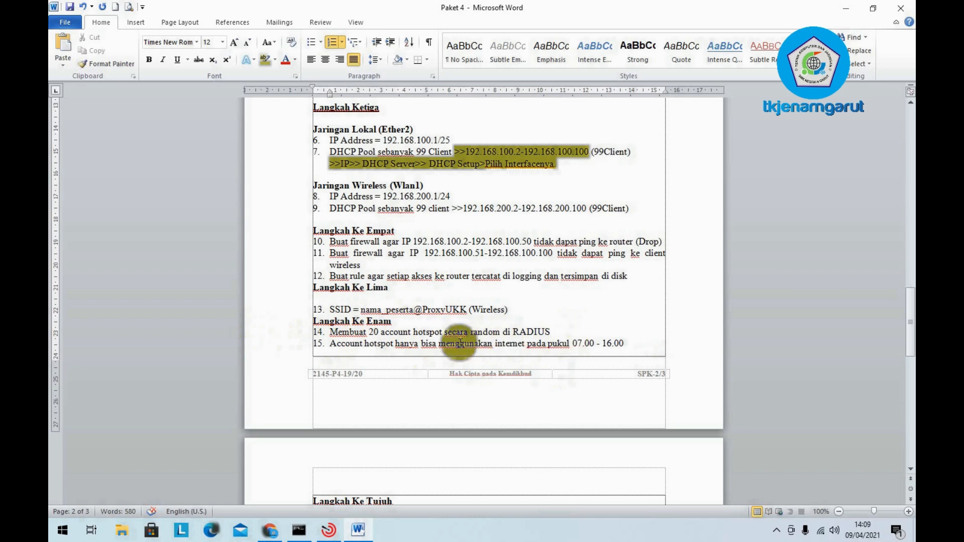
- Append ' (UserMan)' after RADIUS in item 14, correcting the mistyped 'User Manajer'
{"action": "left_click", "coordinate": [551, 332]}
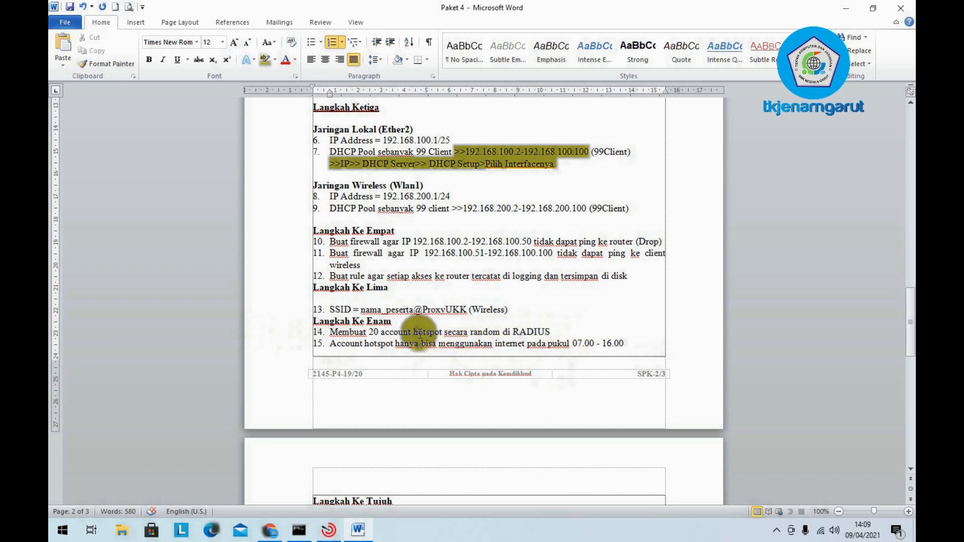
{"action": "type", "text": "(User Manajer"}
{"action": "key", "text": "BackSpace"}
{"action": "key", "text": "BackSpace"}
{"action": "key", "text": "BackSpace"}
{"action": "key", "text": "BackSpace"}
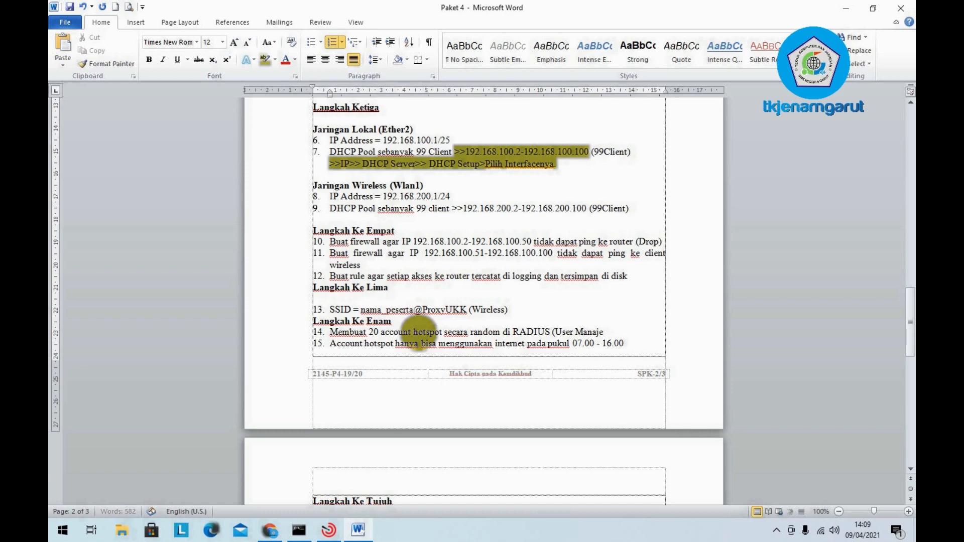
{"action": "key", "text": "BackSpace"}
{"action": "key", "text": "BackSpace"}
{"action": "key", "text": "BackSpace"}
{"action": "type", "text": "Man"}
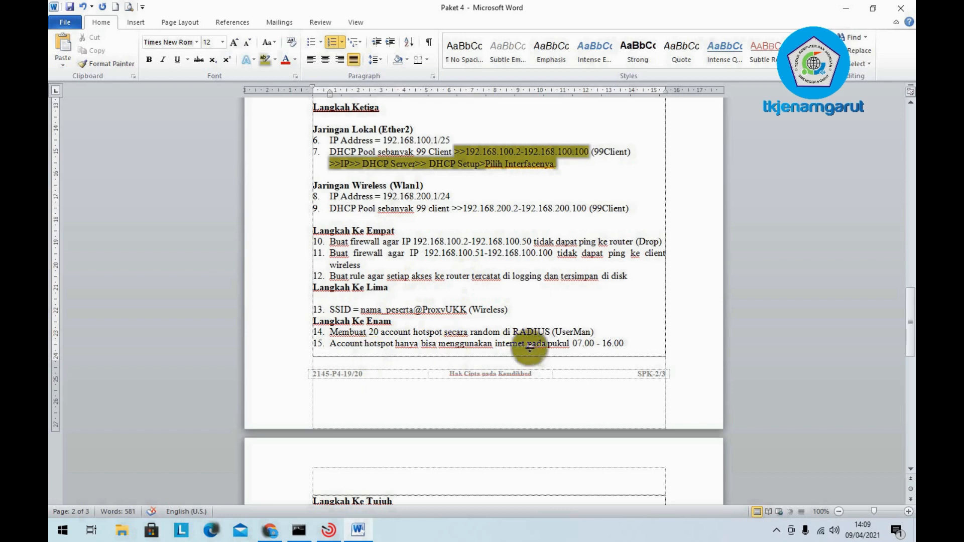
{"action": "left_click", "coordinate": [620, 343]}
{"action": "scroll", "coordinate": [617, 346], "scroll_direction": "down", "scroll_amount": 2}
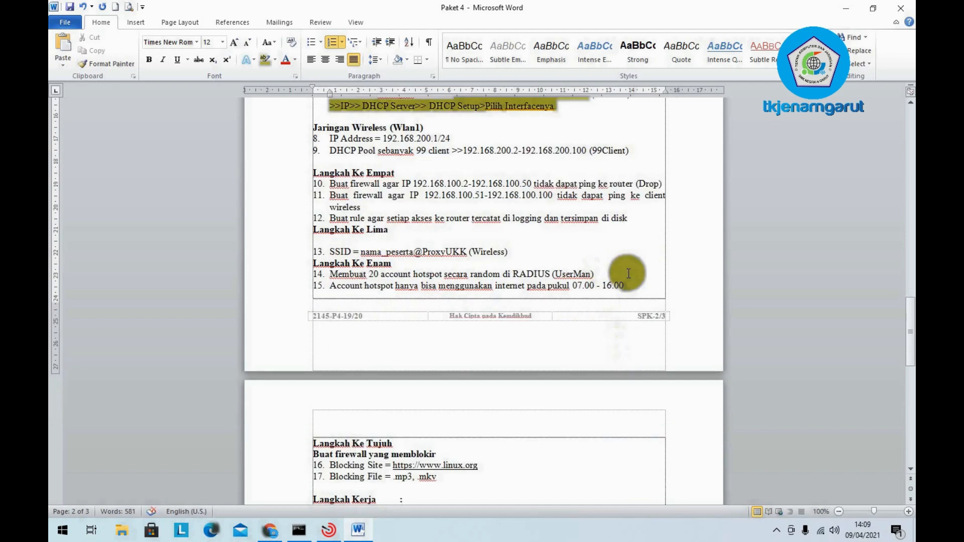
{"action": "left_click_drag", "start_coordinate": [625, 285], "coordinate": [520, 287]}
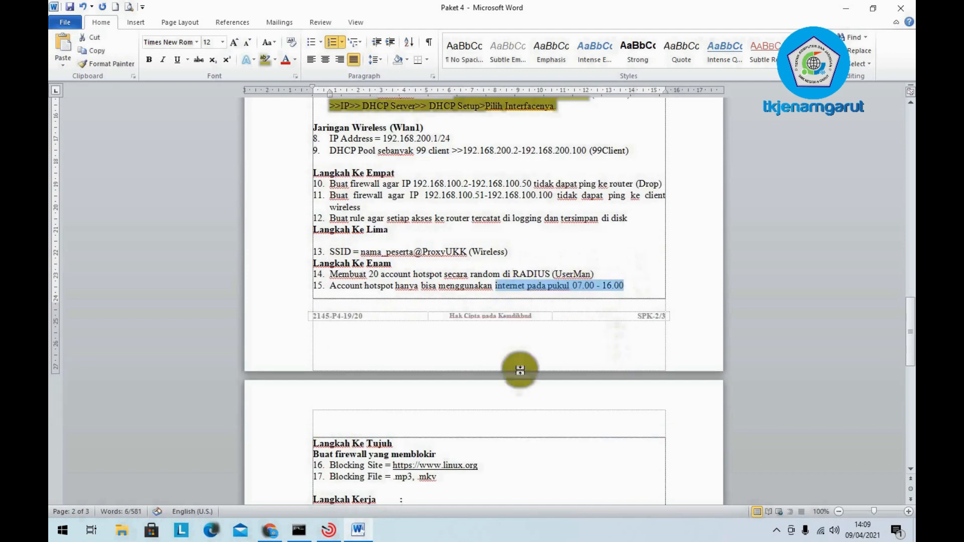
{"action": "scroll", "coordinate": [522, 381], "scroll_direction": "down", "scroll_amount": 3}
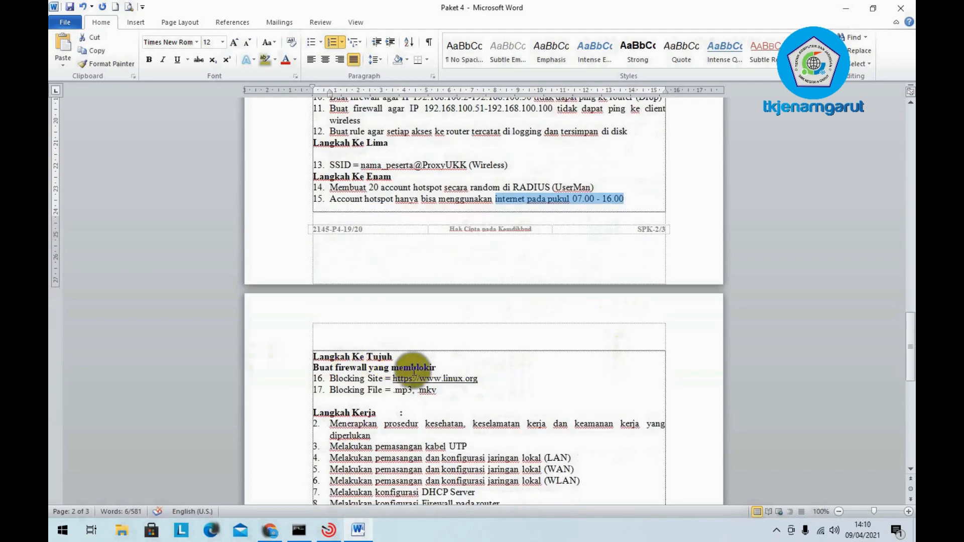
{"action": "left_click", "coordinate": [332, 379]}
{"action": "left_click_drag", "start_coordinate": [331, 379], "coordinate": [463, 387]}
{"action": "left_click", "coordinate": [354, 387]}
{"action": "left_click", "coordinate": [401, 390]}
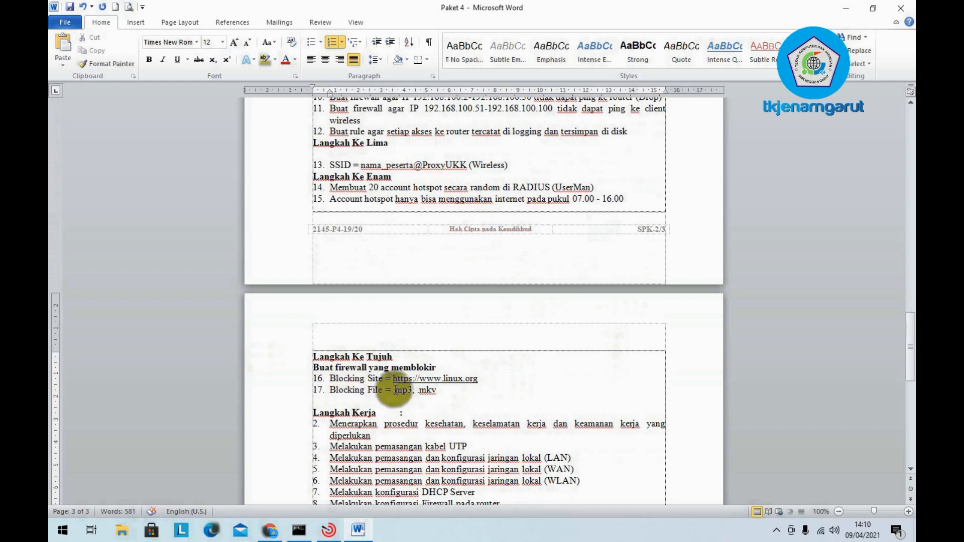
{"action": "left_click_drag", "start_coordinate": [453, 393], "coordinate": [335, 381]}
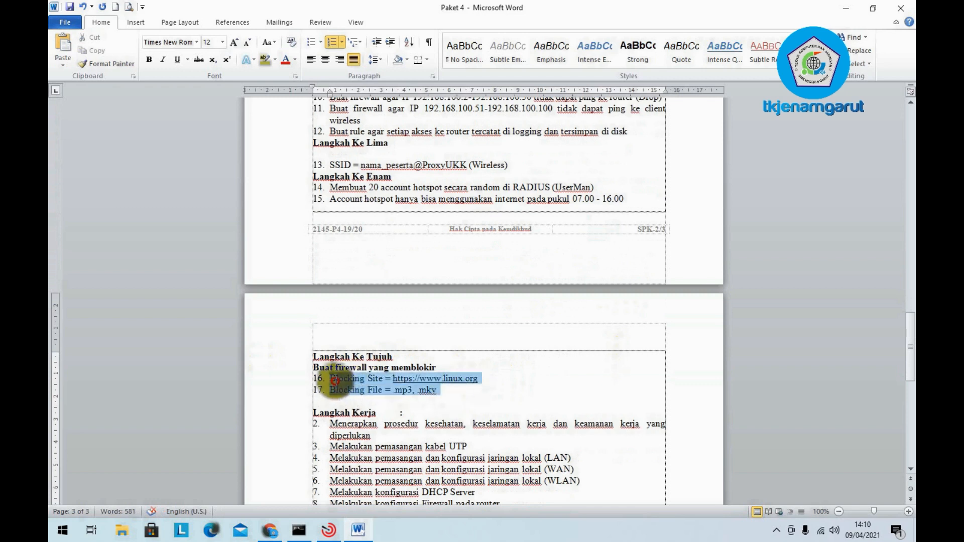
{"action": "left_click", "coordinate": [499, 394]}
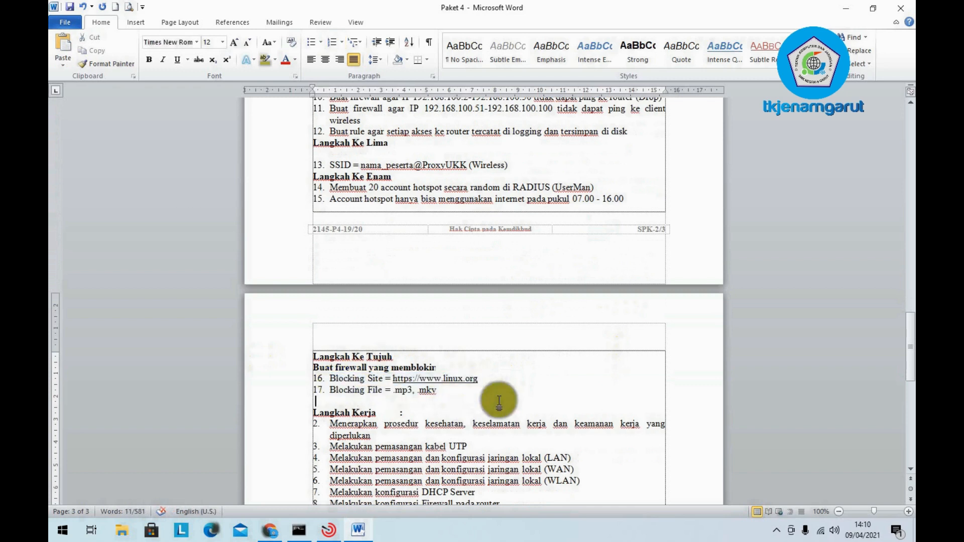
{"action": "left_click_drag", "start_coordinate": [491, 378], "coordinate": [331, 377]}
{"action": "left_click_drag", "start_coordinate": [485, 405], "coordinate": [131, 402]}
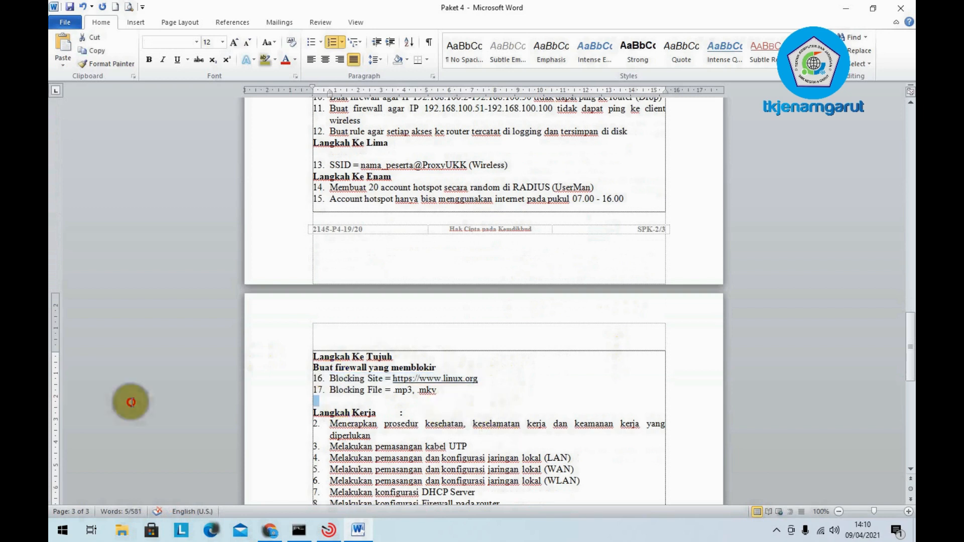
{"action": "left_click", "coordinate": [420, 390]}
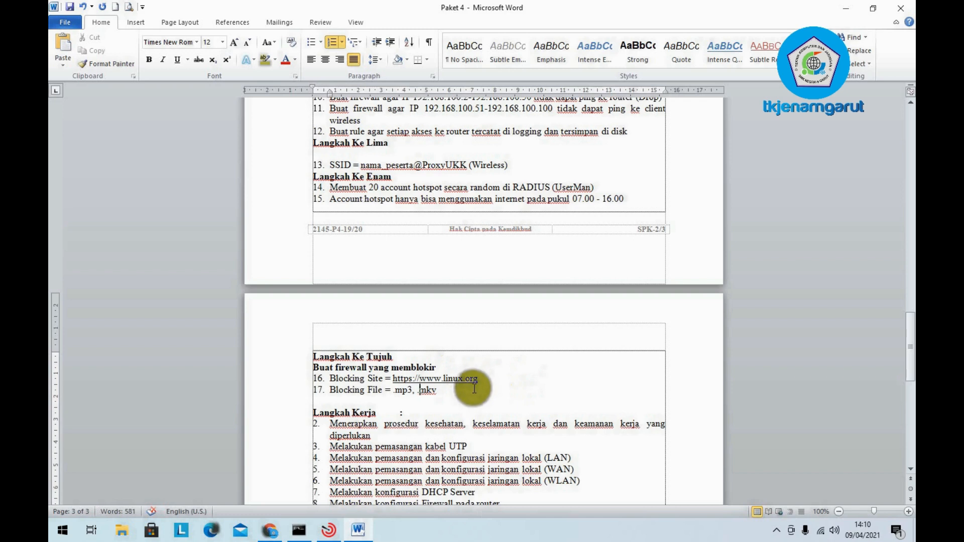
{"action": "scroll", "coordinate": [552, 389], "scroll_direction": "down", "scroll_amount": 3}
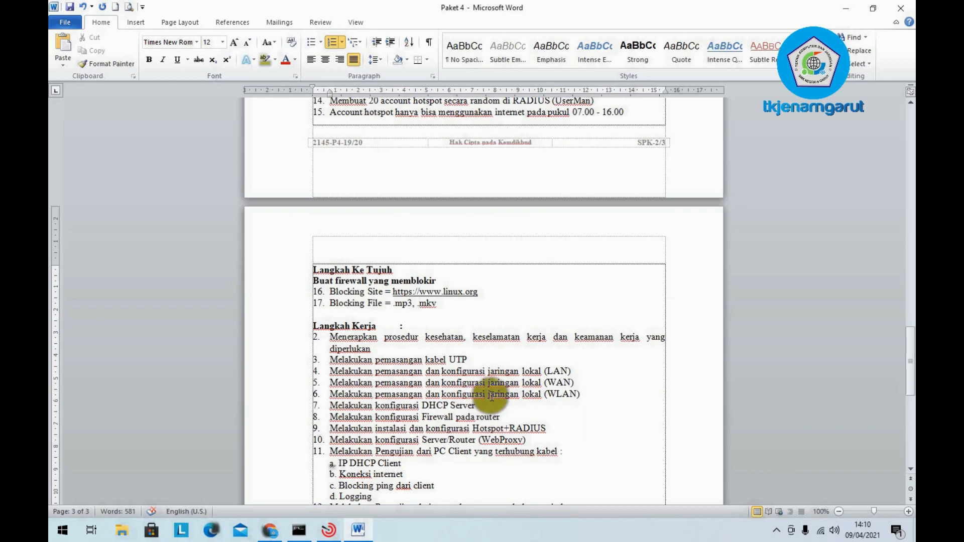
{"action": "scroll", "coordinate": [488, 405], "scroll_direction": "down", "scroll_amount": 9}
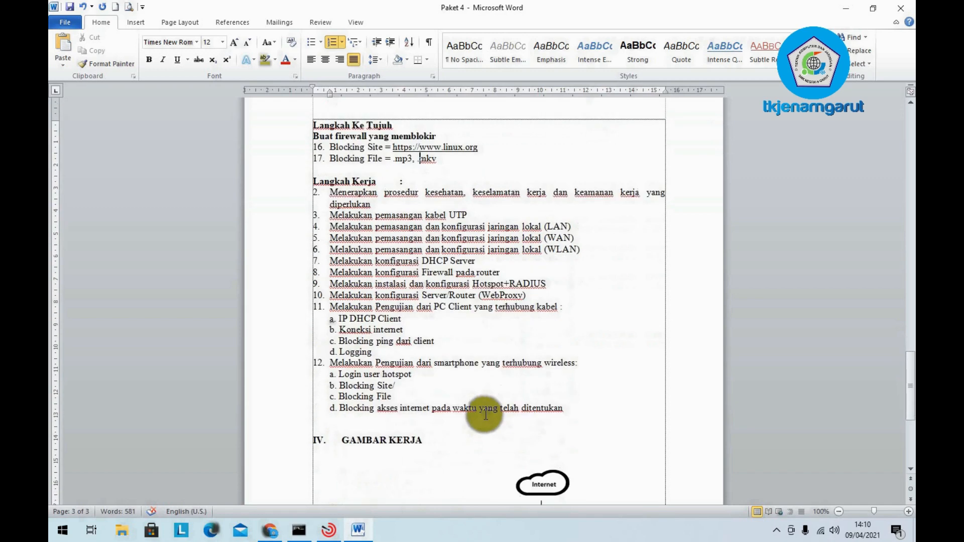
{"action": "scroll", "coordinate": [484, 415], "scroll_direction": "down", "scroll_amount": 2}
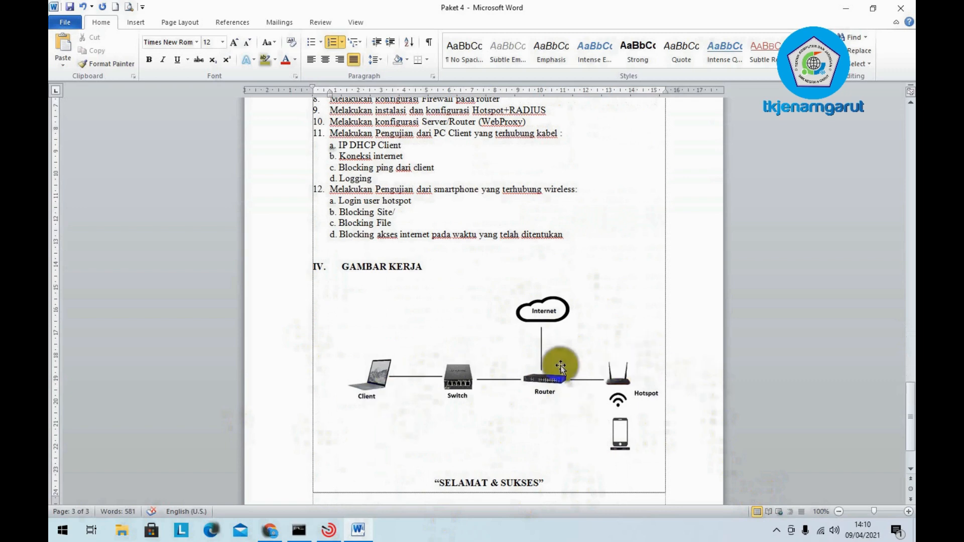
{"action": "scroll", "coordinate": [560, 366], "scroll_direction": "up", "scroll_amount": 7}
{"action": "scroll", "coordinate": [561, 366], "scroll_direction": "up", "scroll_amount": 15}
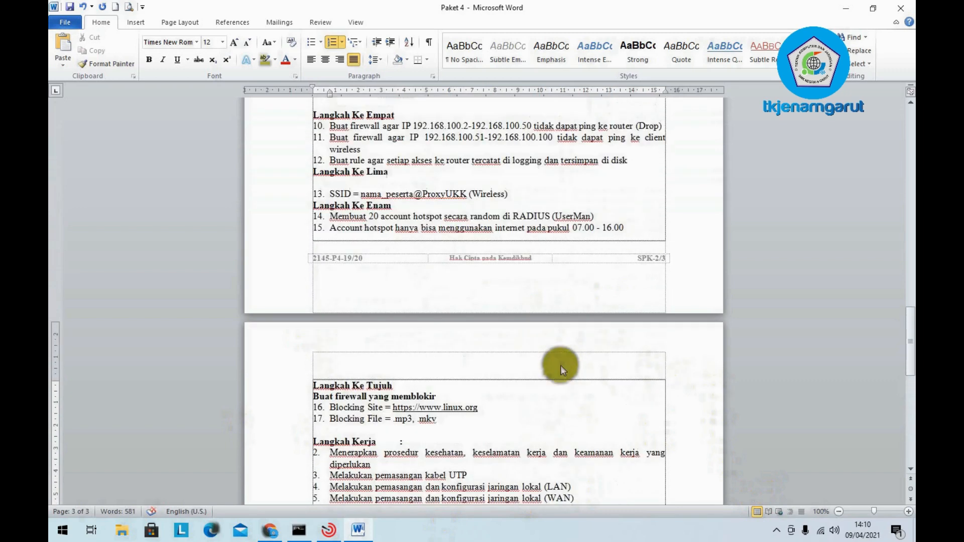
{"action": "scroll", "coordinate": [561, 365], "scroll_direction": "up", "scroll_amount": 12}
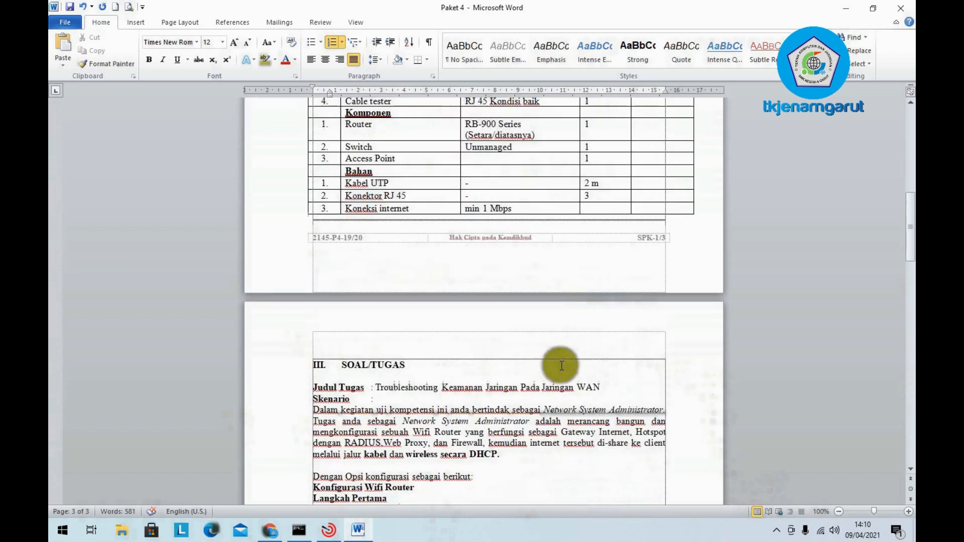
{"action": "scroll", "coordinate": [560, 362], "scroll_direction": "down", "scroll_amount": 9}
{"action": "scroll", "coordinate": [562, 365], "scroll_direction": "down", "scroll_amount": 1}
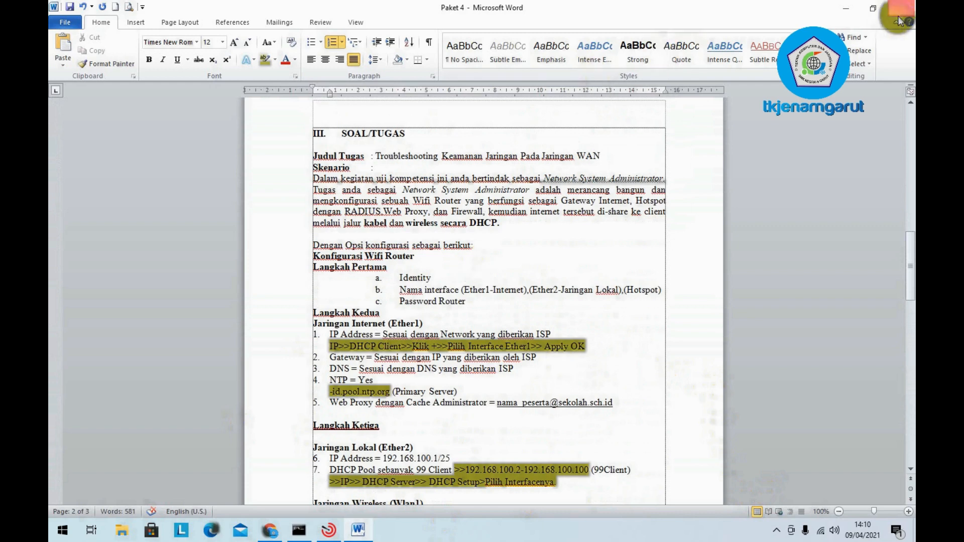
- Minimize Word and refresh the desktop twice
{"action": "left_click", "coordinate": [839, 6]}
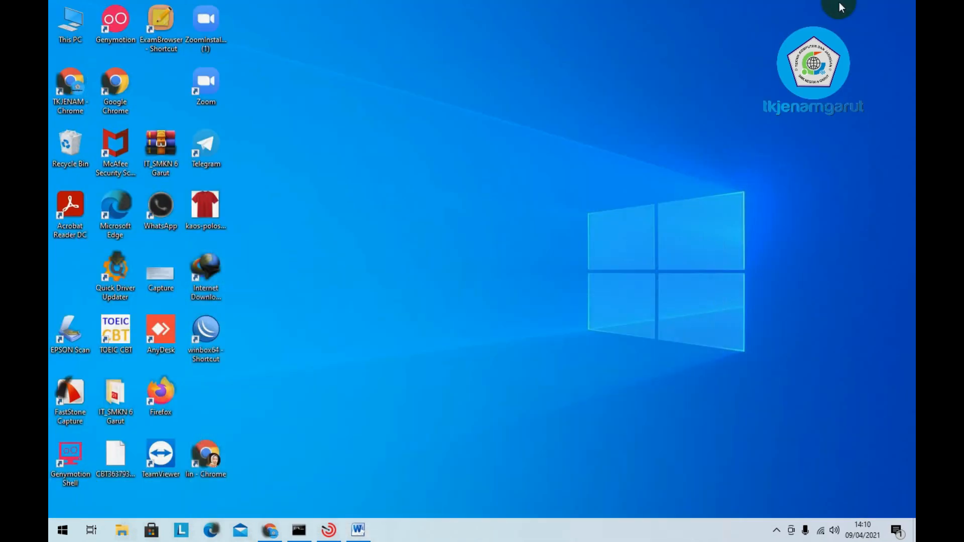
{"action": "right_click", "coordinate": [584, 77]}
{"action": "left_click", "coordinate": [610, 113]}
{"action": "right_click", "coordinate": [409, 102]}
{"action": "left_click", "coordinate": [445, 132]}
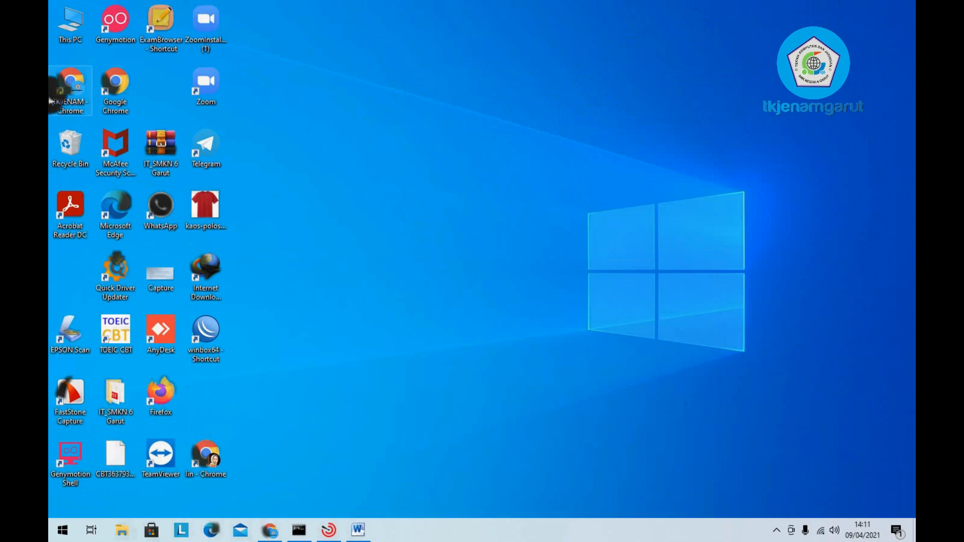
- Go to mikrotik.com in the restored Chrome window
{"action": "left_click", "coordinate": [271, 527]}
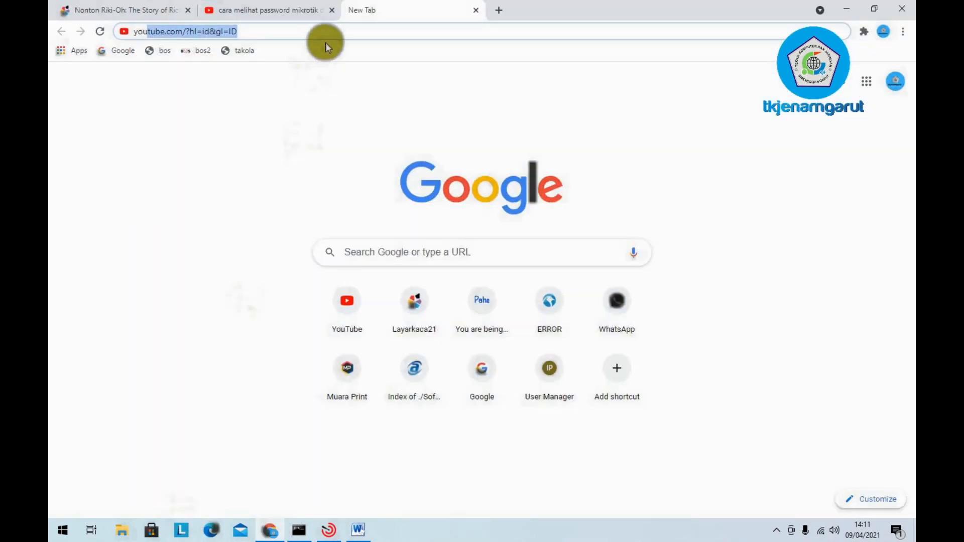
{"action": "key", "text": "Return"}
{"action": "type", "text": "mikr"}
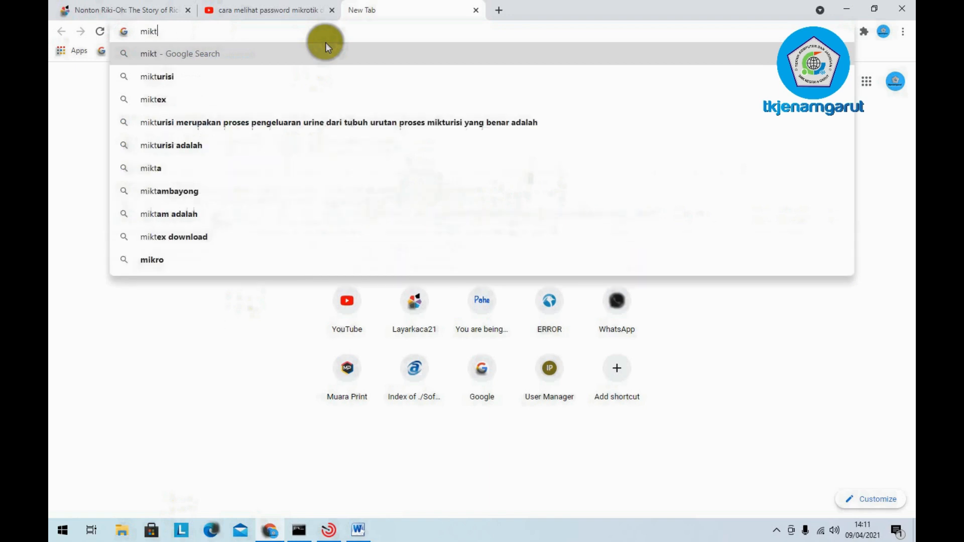
{"action": "type", "text": "o"}
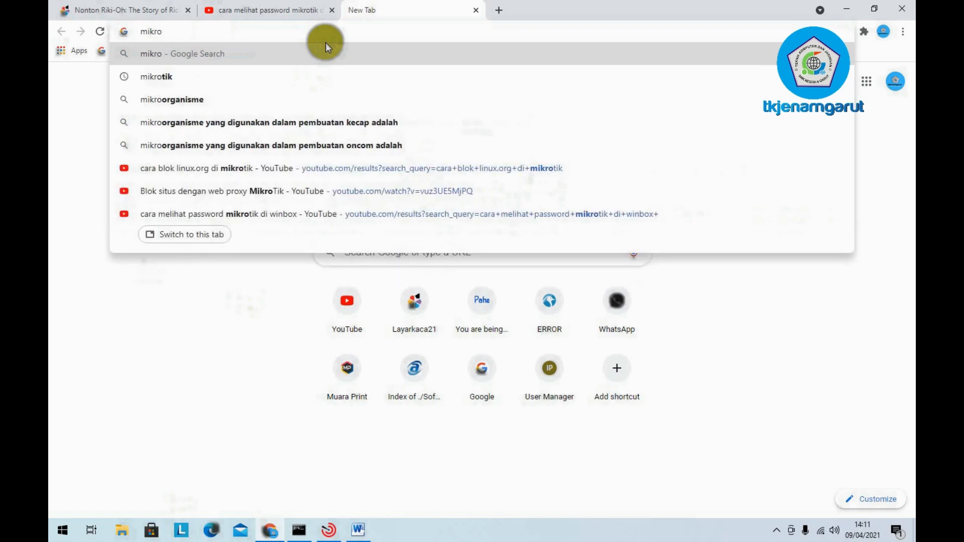
{"action": "type", "text": "tik."}
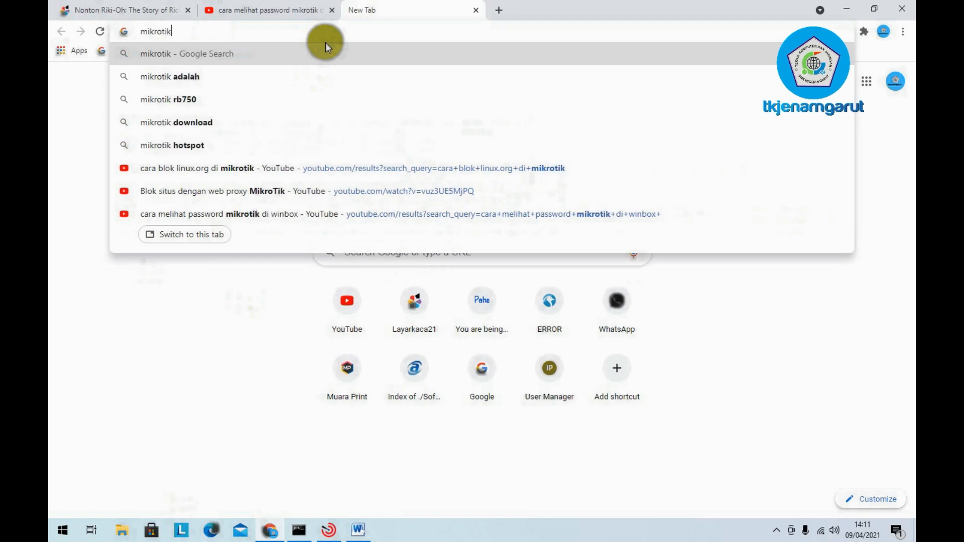
{"action": "type", "text": "com"}
{"action": "key", "text": "Return"}
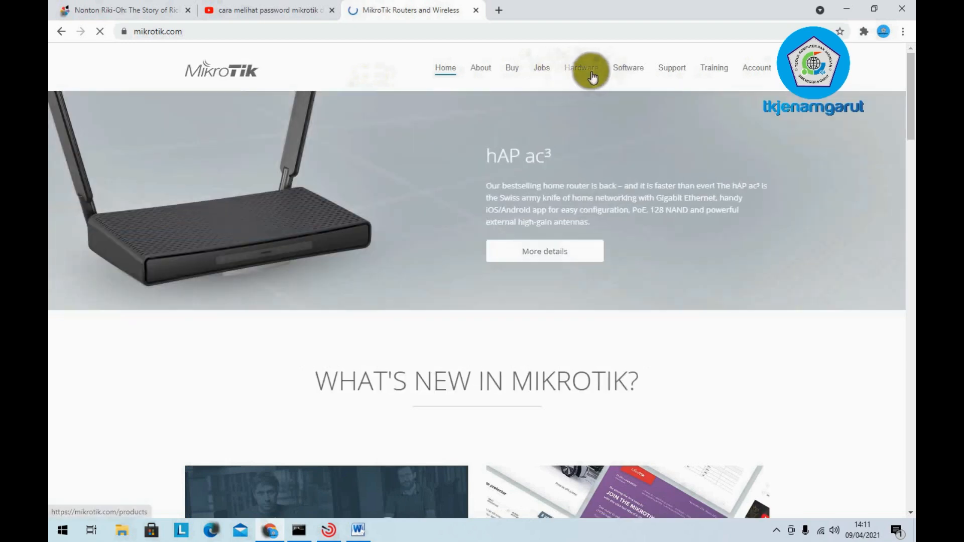
- On MikroTik's Software page, choose WinBox 3.27 (32-bit) and cancel the duplicate download
{"action": "left_click", "coordinate": [635, 70]}
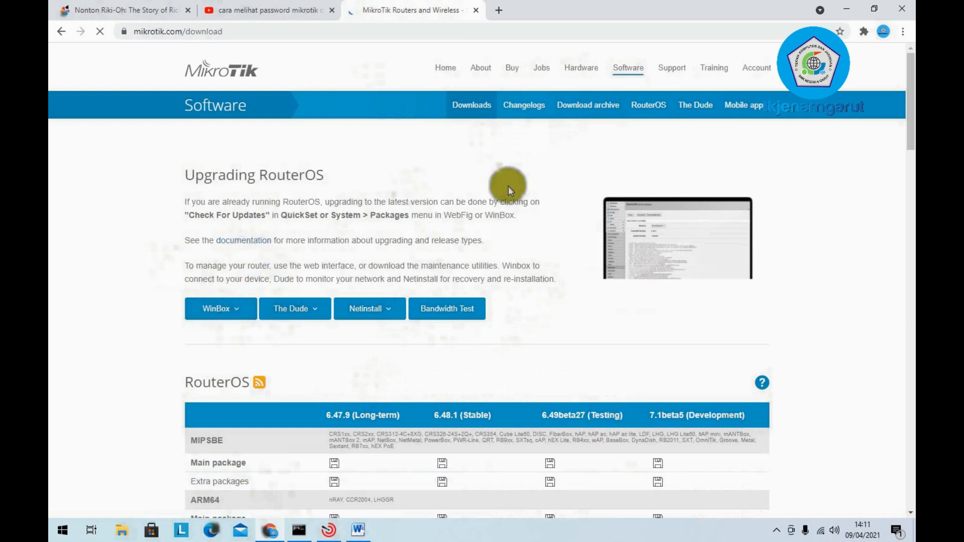
{"action": "left_click", "coordinate": [238, 311]}
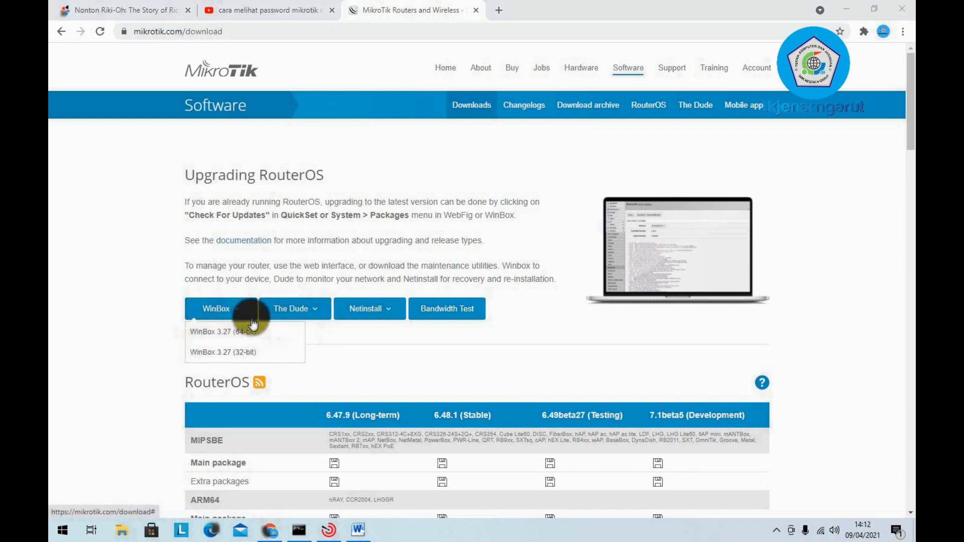
{"action": "left_click", "coordinate": [257, 355]}
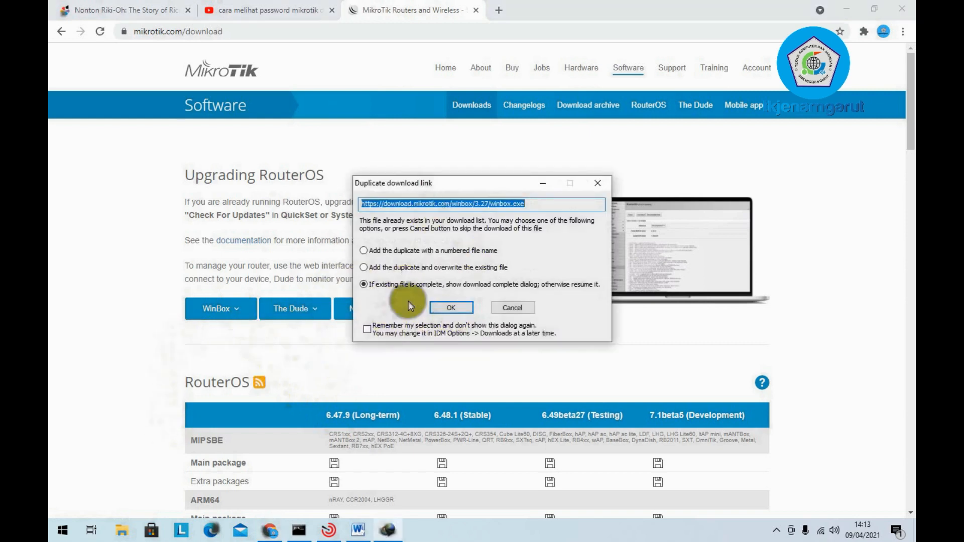
{"action": "left_click", "coordinate": [501, 307]}
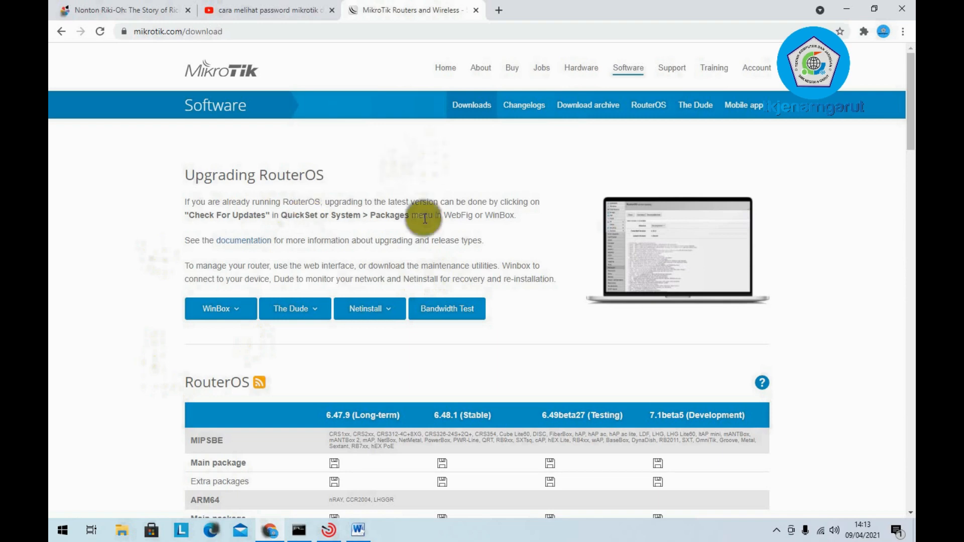
- Minimize Chrome and refresh the desktop several times
{"action": "left_click", "coordinate": [850, 5]}
{"action": "right_click", "coordinate": [634, 71]}
{"action": "left_click", "coordinate": [658, 111]}
{"action": "right_click", "coordinate": [603, 101]}
{"action": "left_click", "coordinate": [620, 135]}
{"action": "right_click", "coordinate": [408, 110]}
{"action": "left_click", "coordinate": [422, 148]}
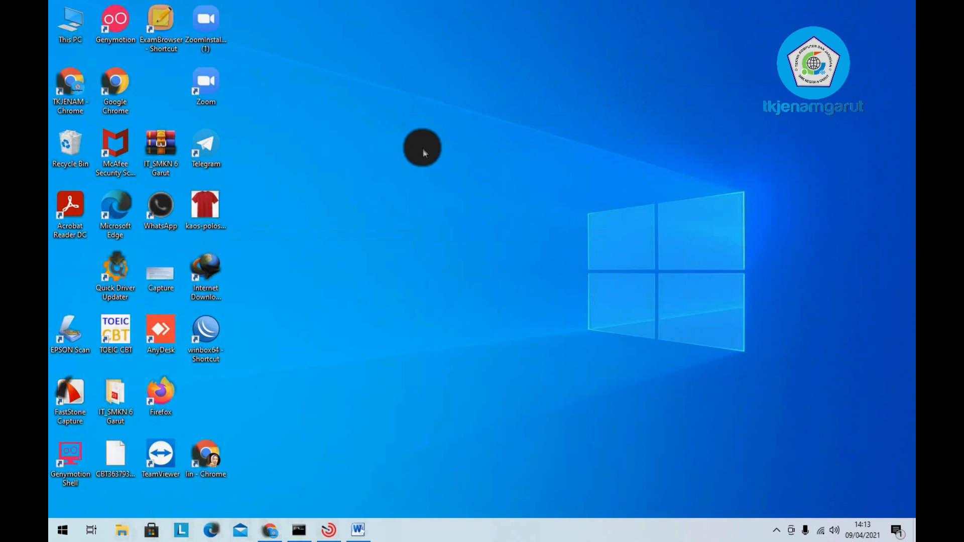
- Refresh the desktop, then launch WinBox from winbox64 and maximize it
{"action": "right_click", "coordinate": [652, 7]}
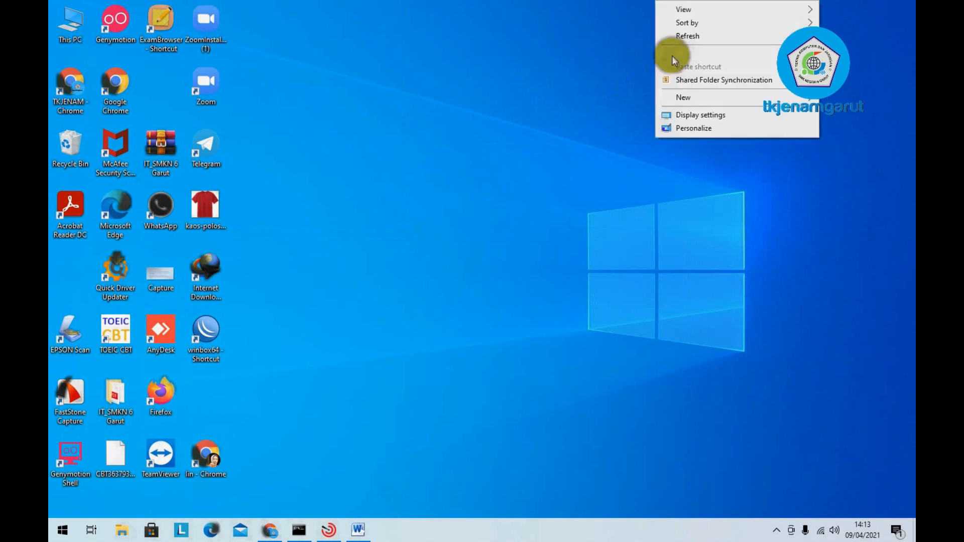
{"action": "left_click", "coordinate": [715, 35]}
{"action": "double_click", "coordinate": [219, 340]}
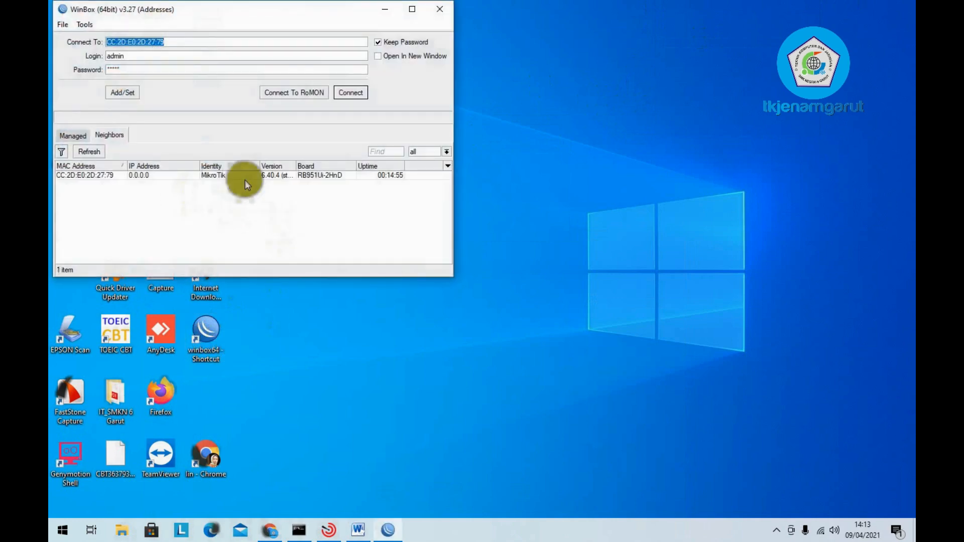
{"action": "left_click", "coordinate": [412, 9]}
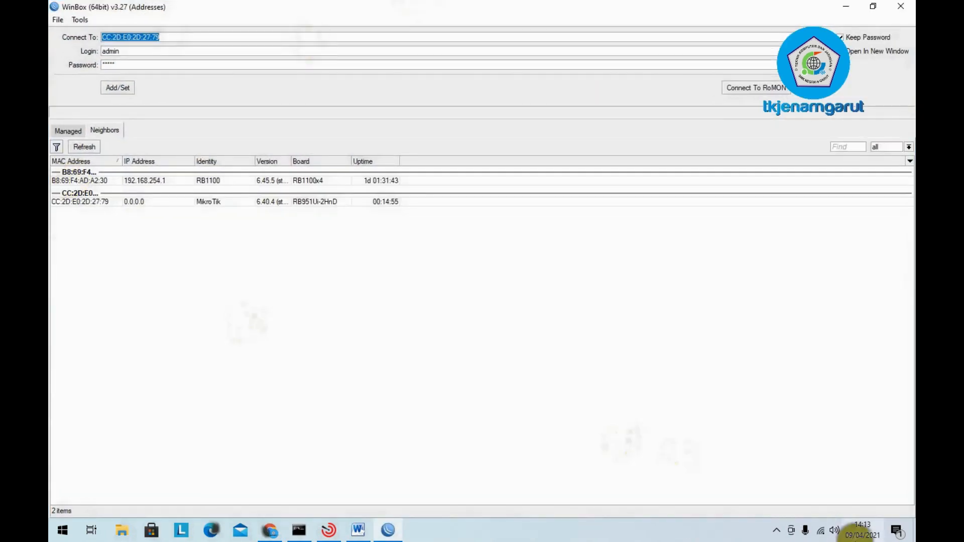
- Disconnect the PC from the Ruang 4 (Lab TKJ 1) Wi-Fi
{"action": "left_click", "coordinate": [820, 531]}
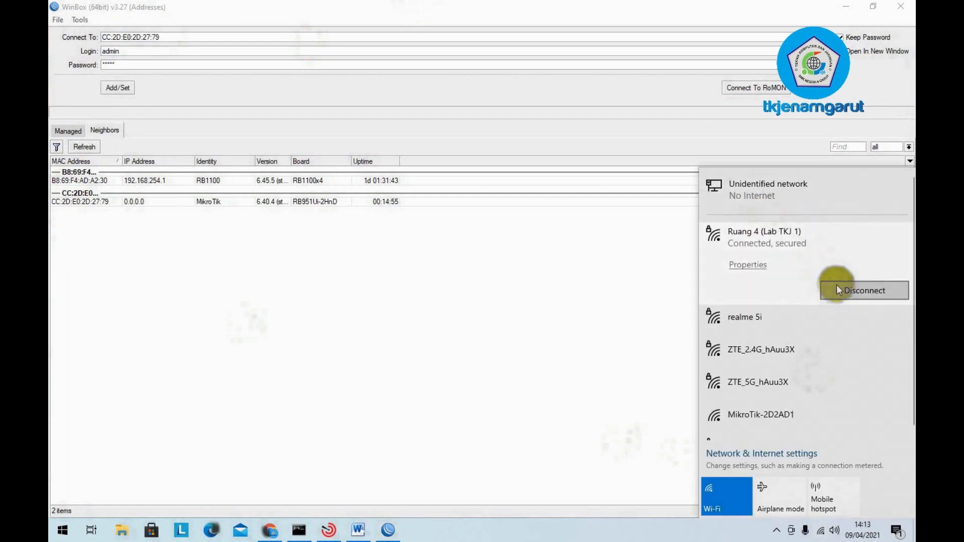
{"action": "left_click", "coordinate": [842, 290]}
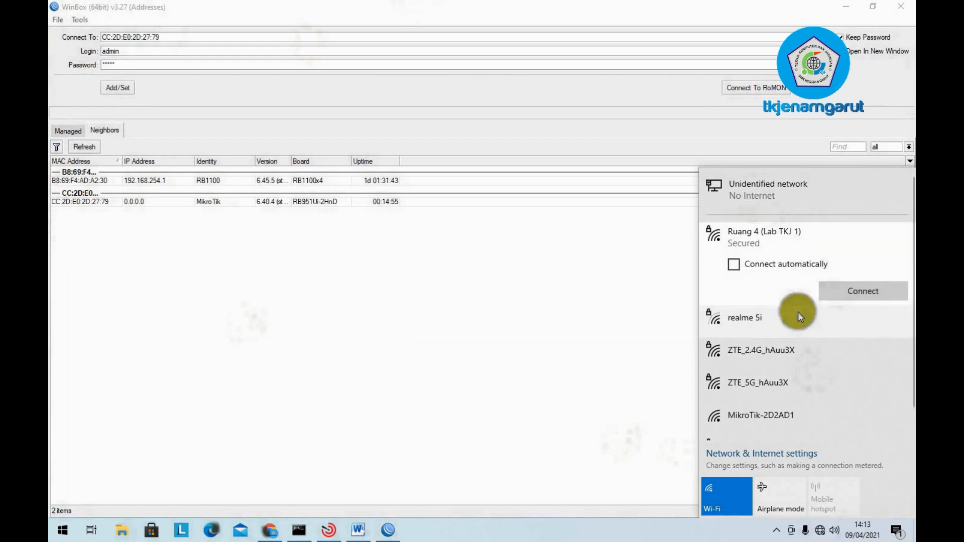
{"action": "left_click", "coordinate": [654, 538]}
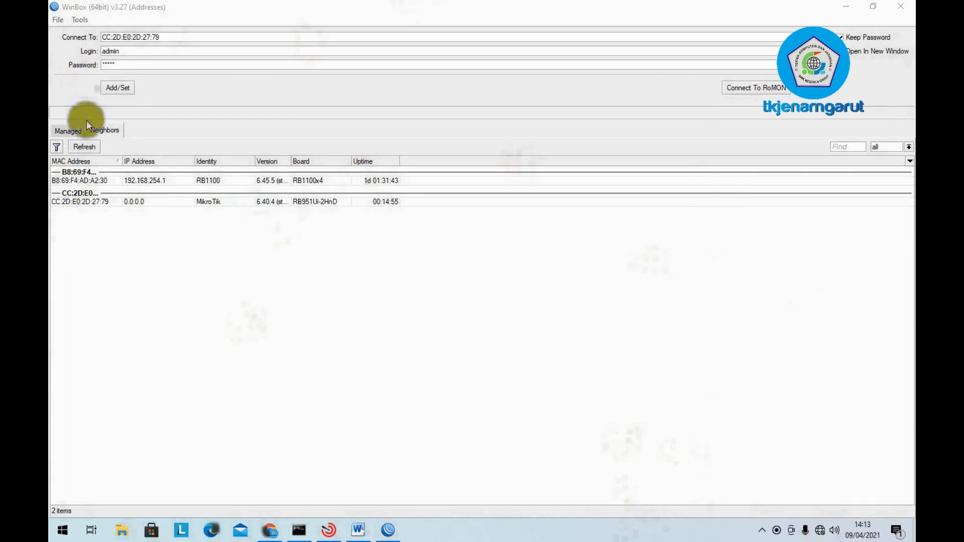
- Refresh the neighbour list and widen the Version column to show 6.40.4 (stable)
{"action": "left_click", "coordinate": [89, 148]}
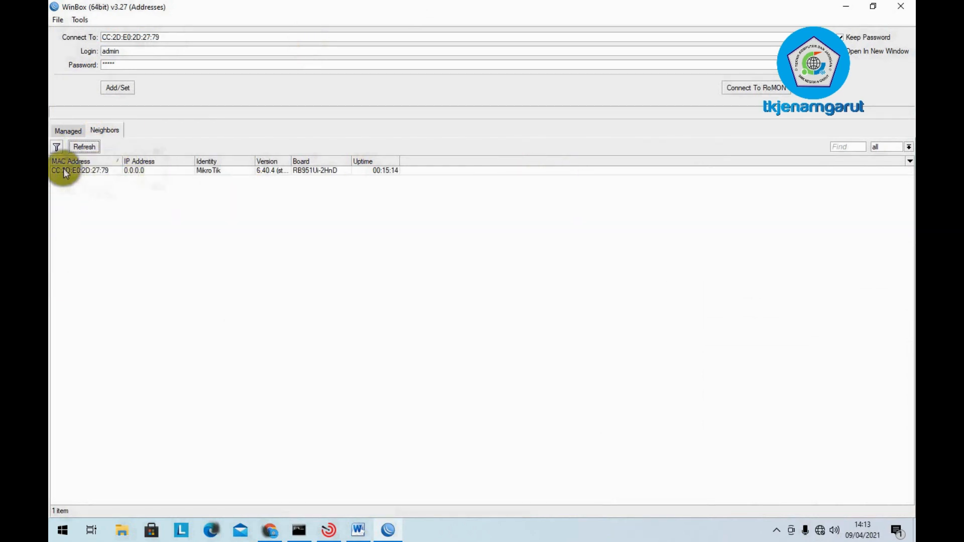
{"action": "left_click", "coordinate": [64, 170]}
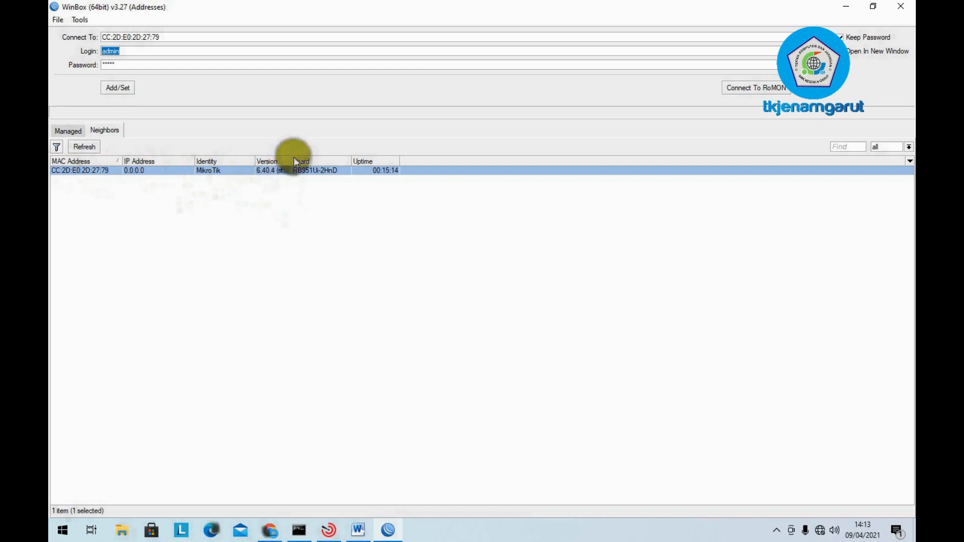
{"action": "left_click_drag", "start_coordinate": [292, 160], "coordinate": [353, 189]}
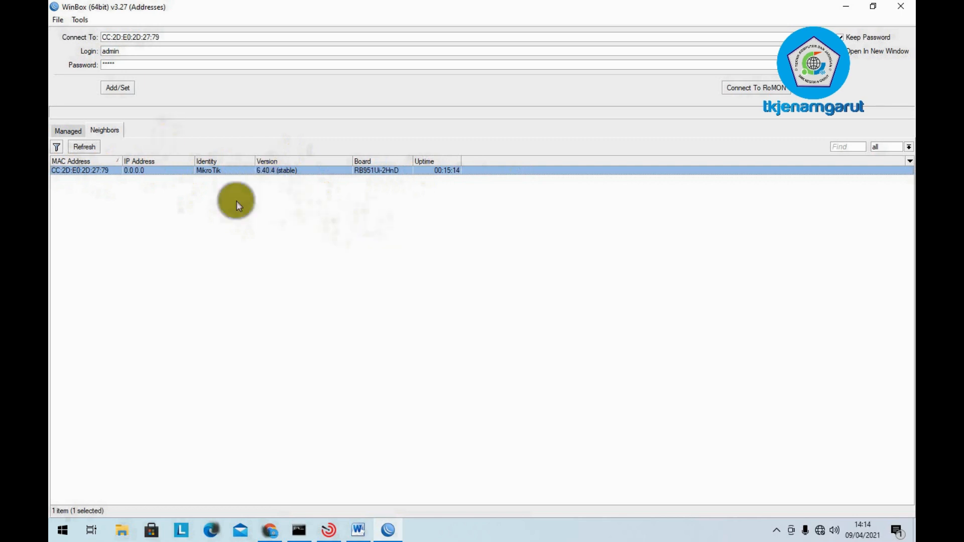
{"action": "left_click", "coordinate": [284, 261]}
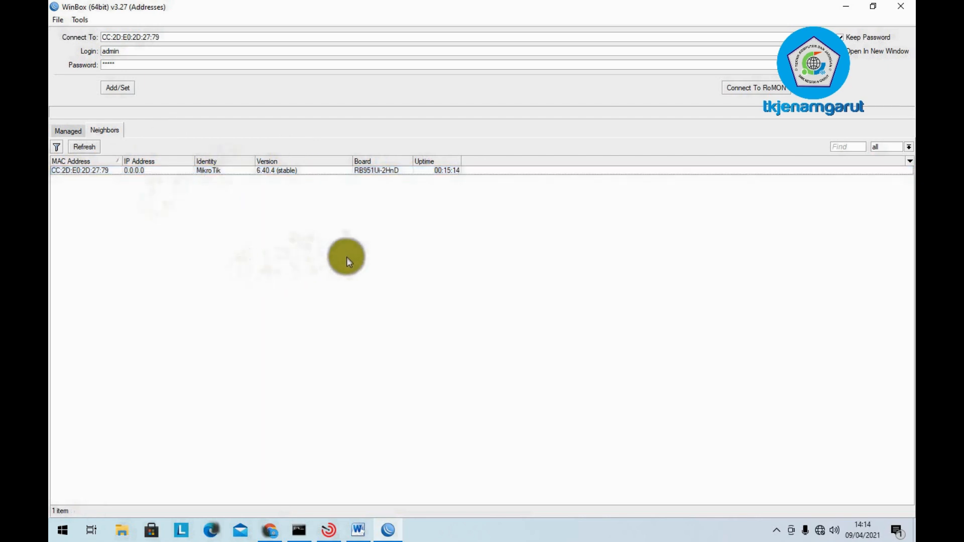
{"action": "left_click", "coordinate": [151, 171]}
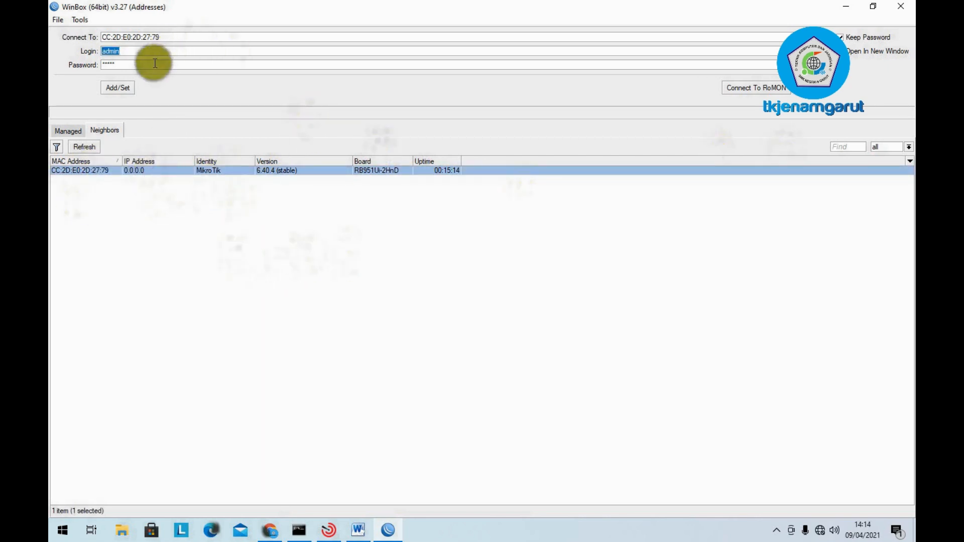
- Clear the saved password and try connecting to the RB951Ui-2HnD with a blank password
{"action": "key", "text": "Tab"}
{"action": "key", "text": "BackSpace"}
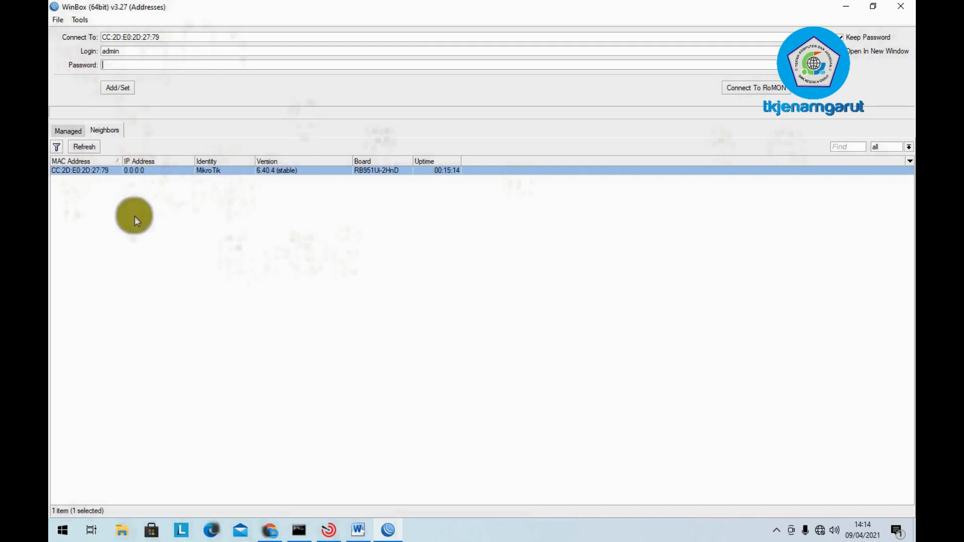
{"action": "left_click", "coordinate": [123, 217]}
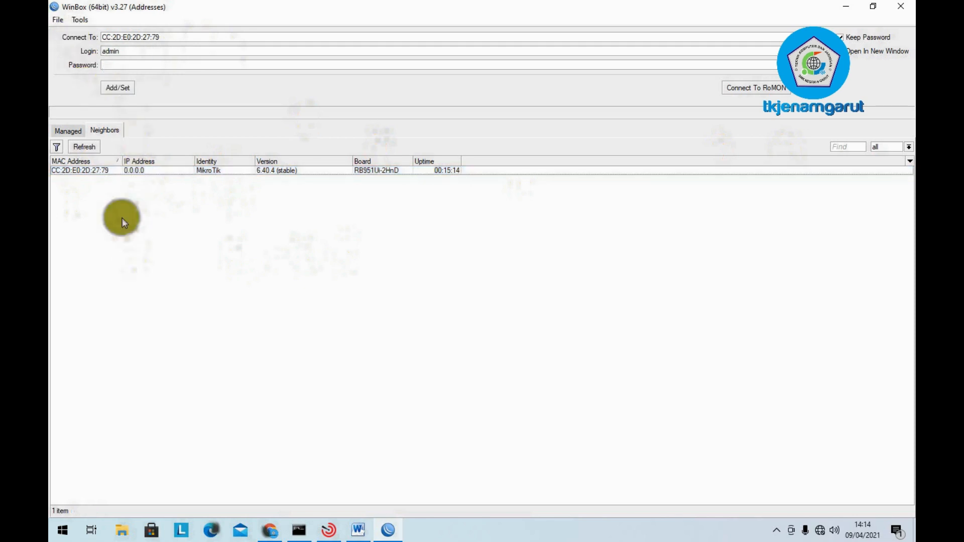
{"action": "left_click", "coordinate": [87, 171]}
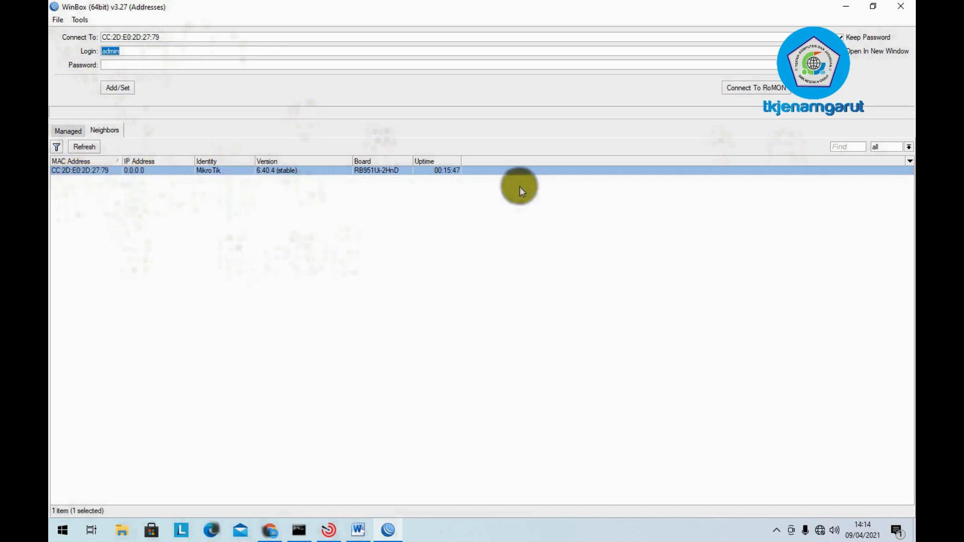
{"action": "left_click", "coordinate": [819, 88]}
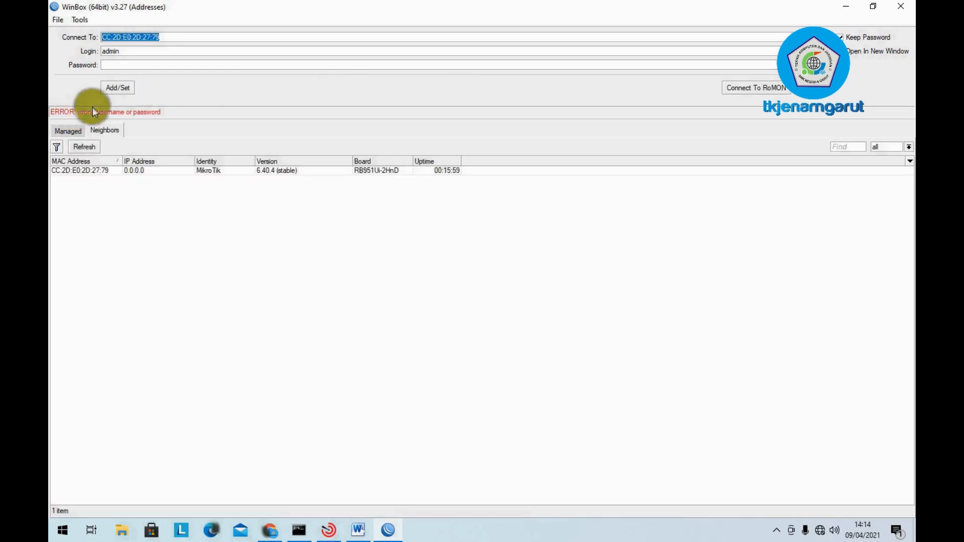
- Enter the router password and reselect the RB951Ui-2HnD neighbour
{"action": "left_click", "coordinate": [147, 65]}
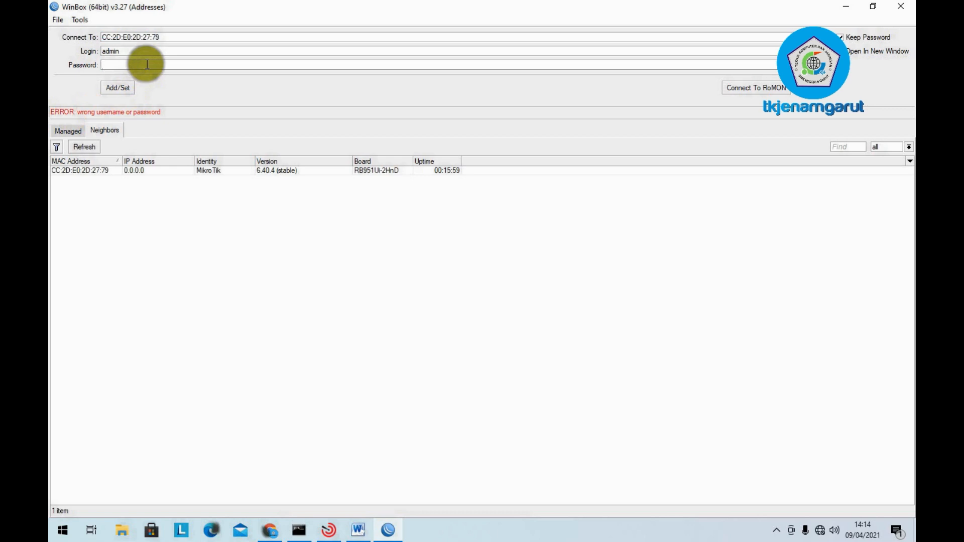
{"action": "type", "text": "*****"}
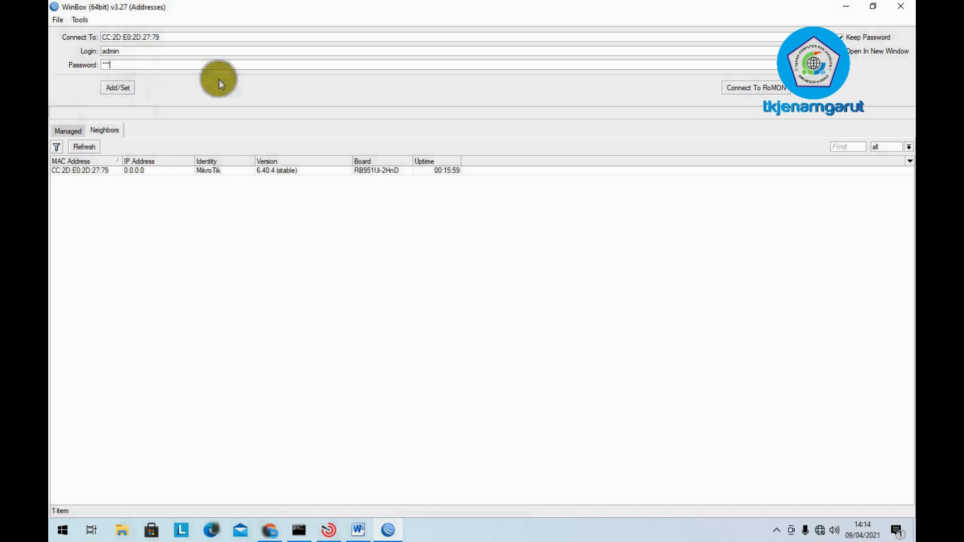
{"action": "left_click", "coordinate": [75, 170]}
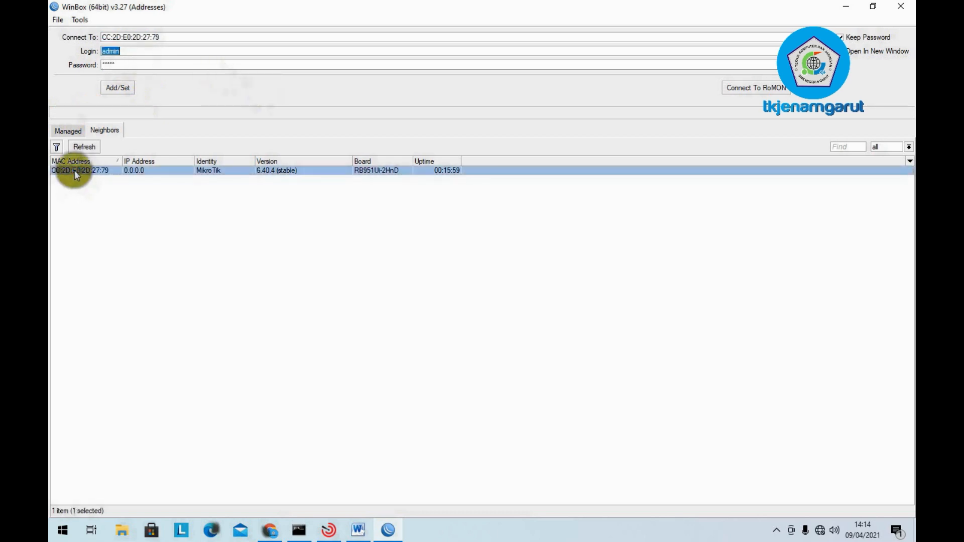
- Log into the router, then scroll Word's Paket 4 document to the Konfigurasi Wifi Router checklist
{"action": "left_click", "coordinate": [813, 90]}
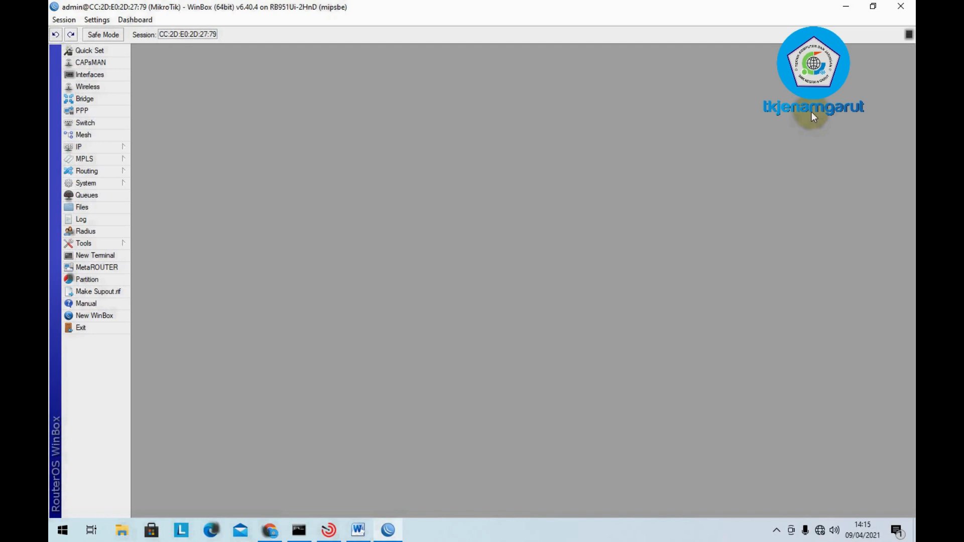
{"action": "left_click", "coordinate": [358, 530]}
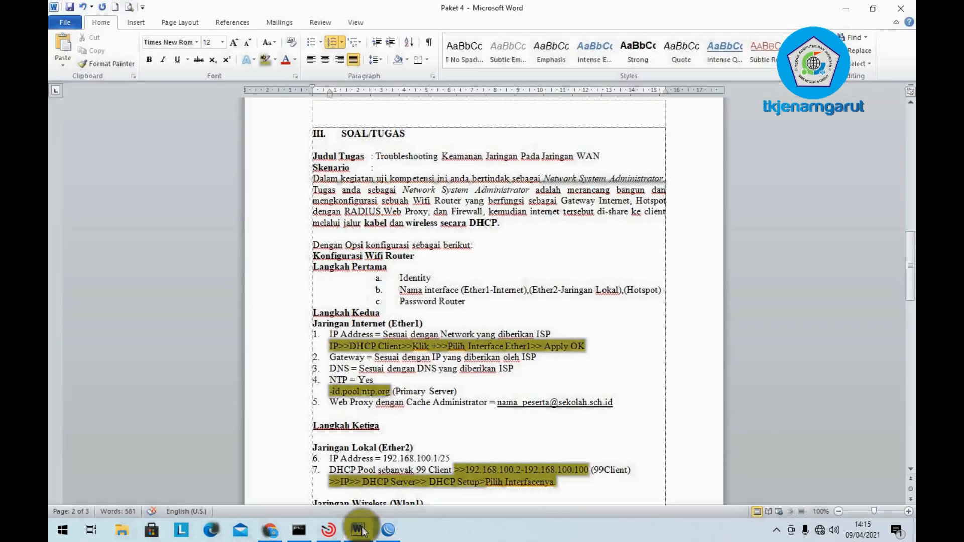
{"action": "scroll", "coordinate": [525, 296], "scroll_direction": "down", "scroll_amount": 2}
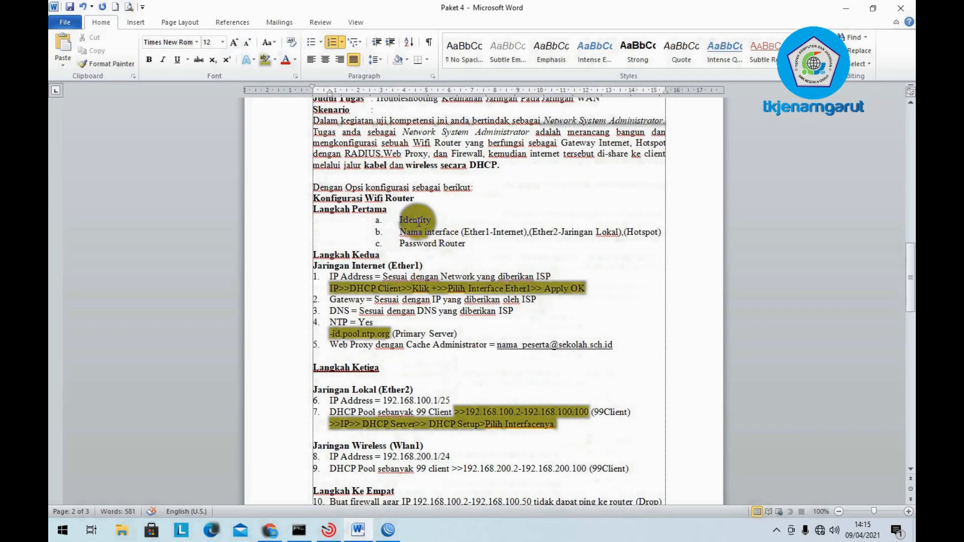
{"action": "left_click", "coordinate": [428, 243]}
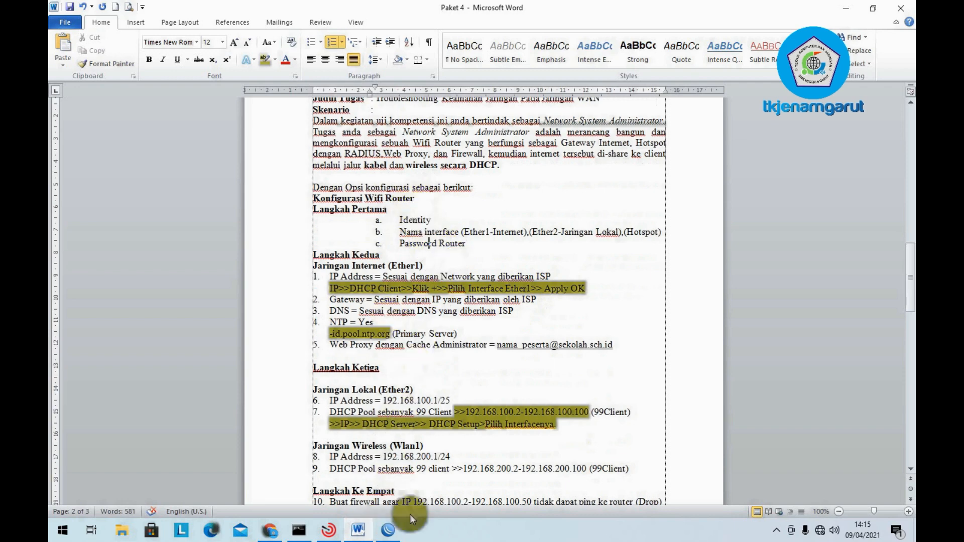
- Set the router identity to UKKPAKET4 via System > Identity
{"action": "left_click", "coordinate": [387, 530]}
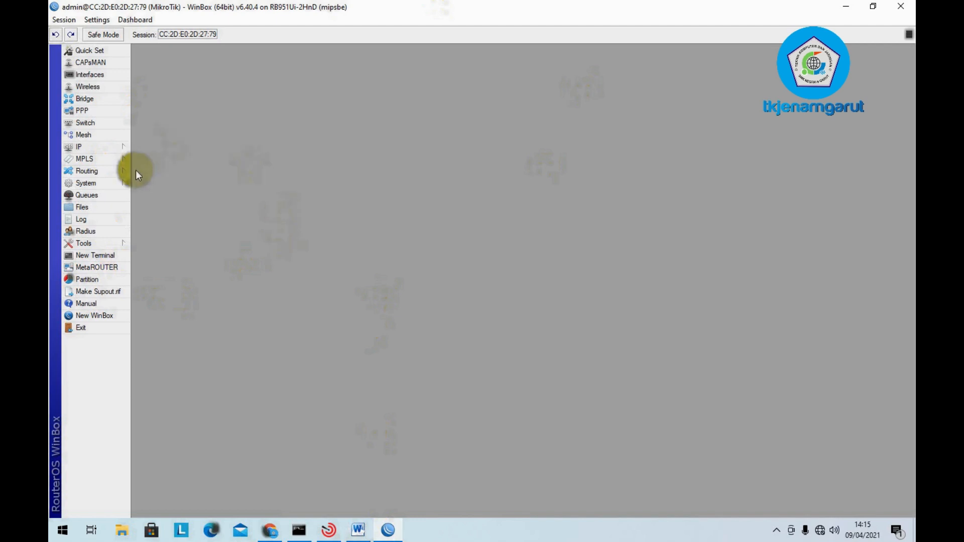
{"action": "left_click", "coordinate": [102, 184]}
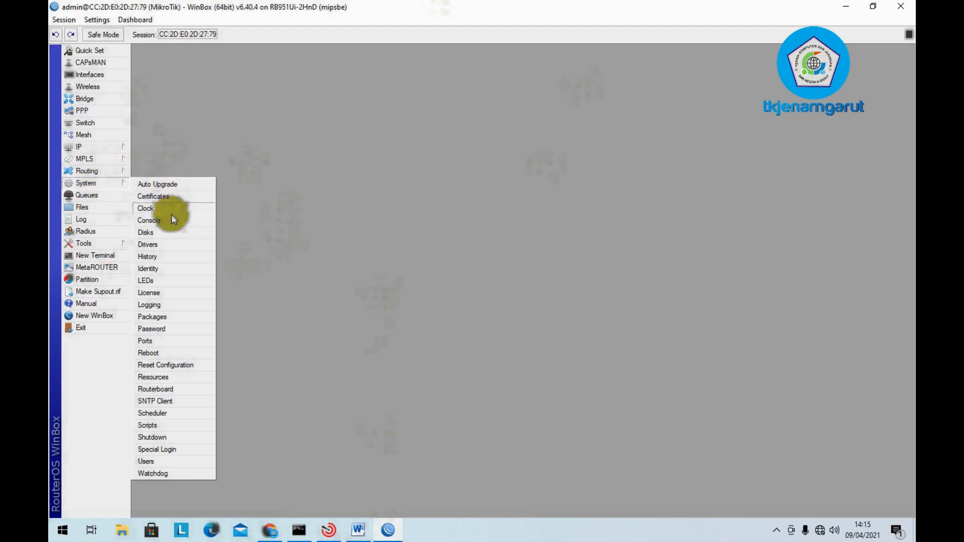
{"action": "left_click", "coordinate": [171, 270]}
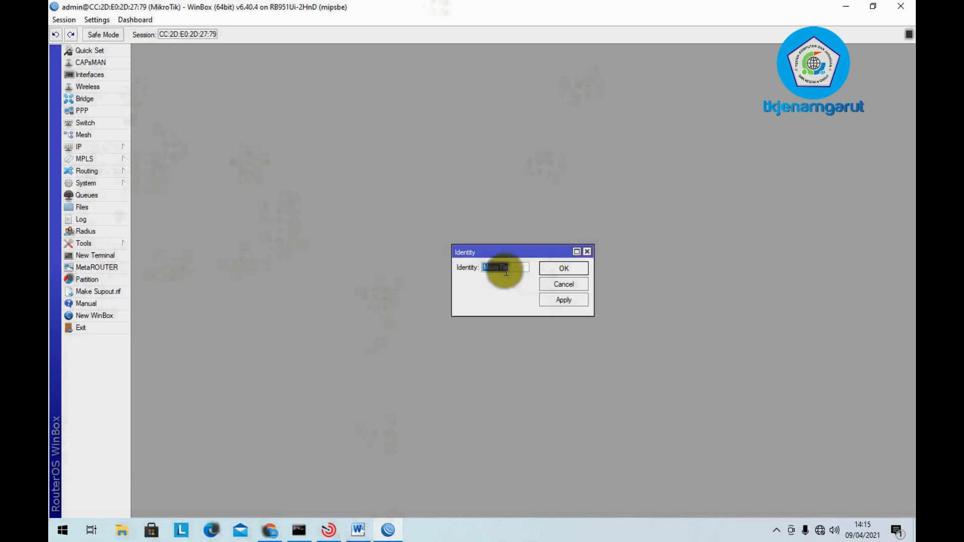
{"action": "type", "text": "UKKPAKET4"}
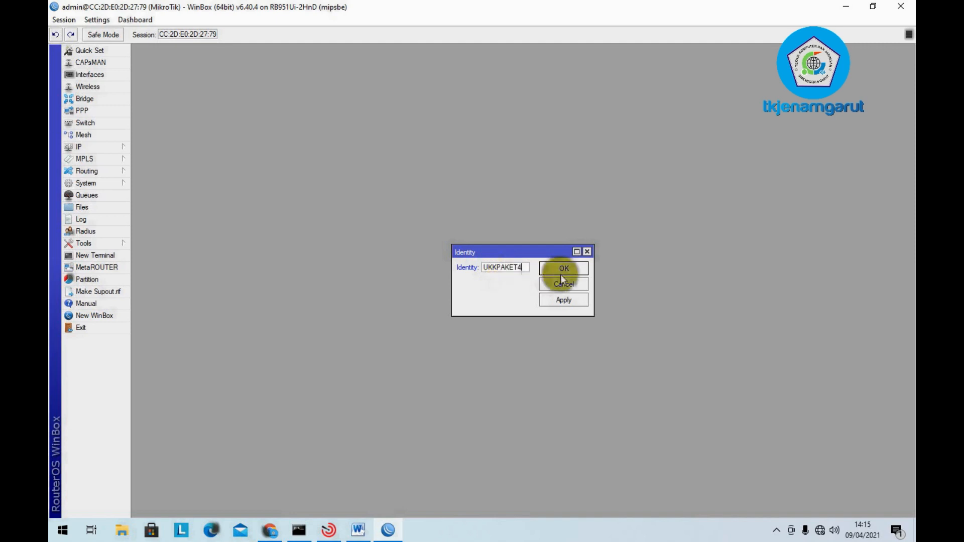
{"action": "left_click", "coordinate": [565, 267]}
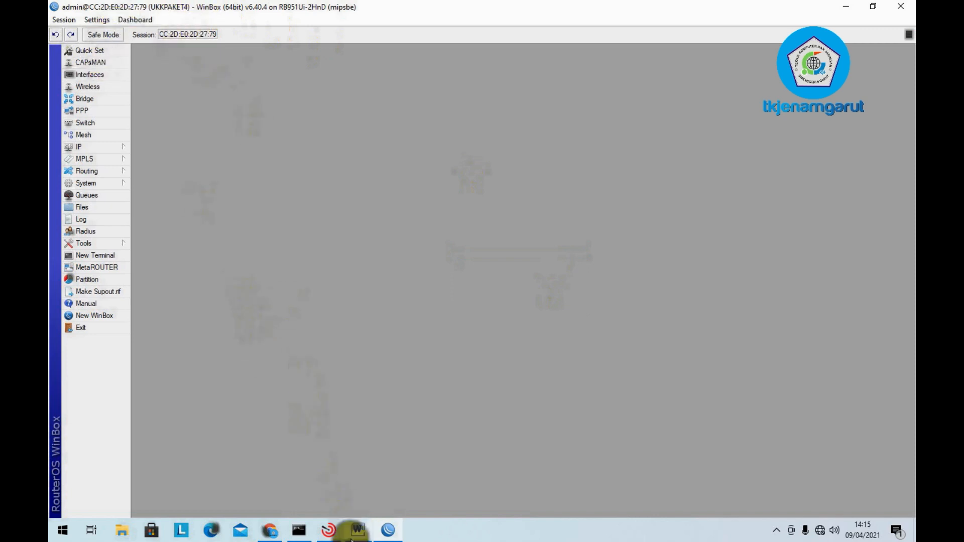
- Reopen System > Identity to verify UKKPAKET4, then cancel
{"action": "left_click", "coordinate": [120, 172]}
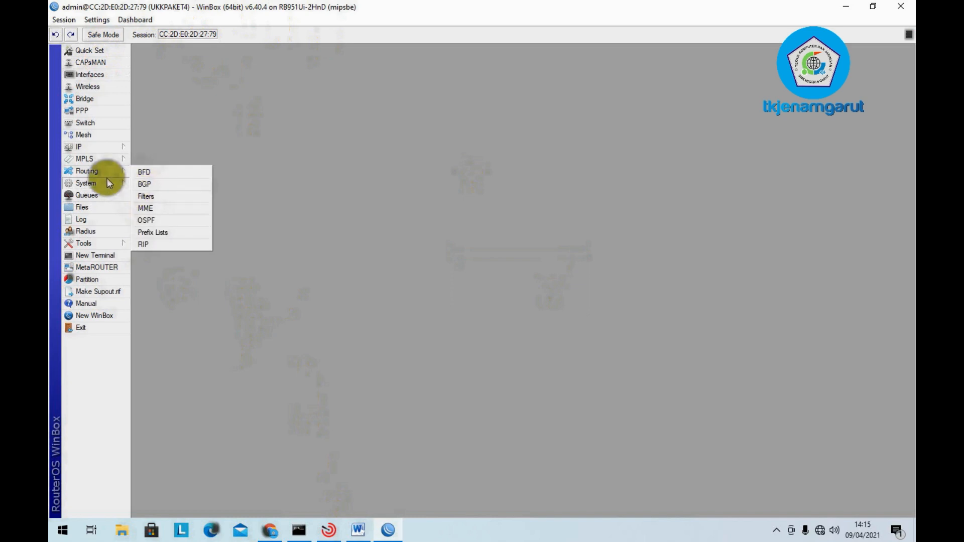
{"action": "left_click", "coordinate": [107, 180]}
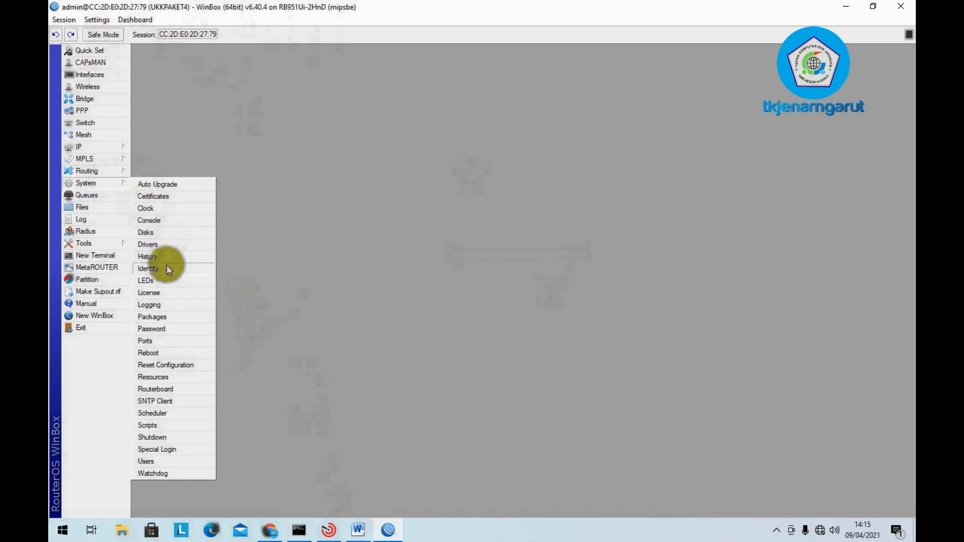
{"action": "left_click", "coordinate": [148, 269]}
{"action": "left_click", "coordinate": [562, 285]}
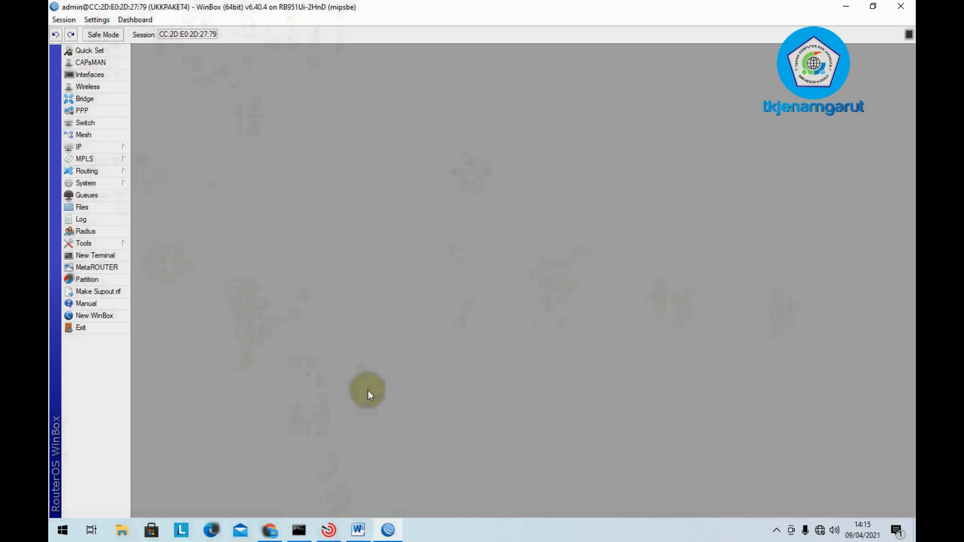
- Highlight the word Identity in checklist item a. red in Word
{"action": "left_click", "coordinate": [354, 535]}
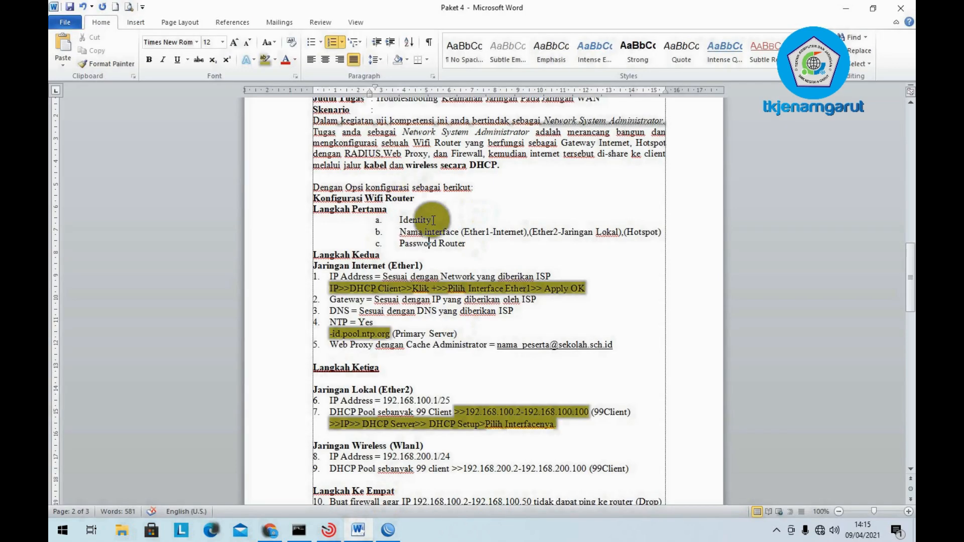
{"action": "left_click_drag", "start_coordinate": [432, 220], "coordinate": [399, 220]}
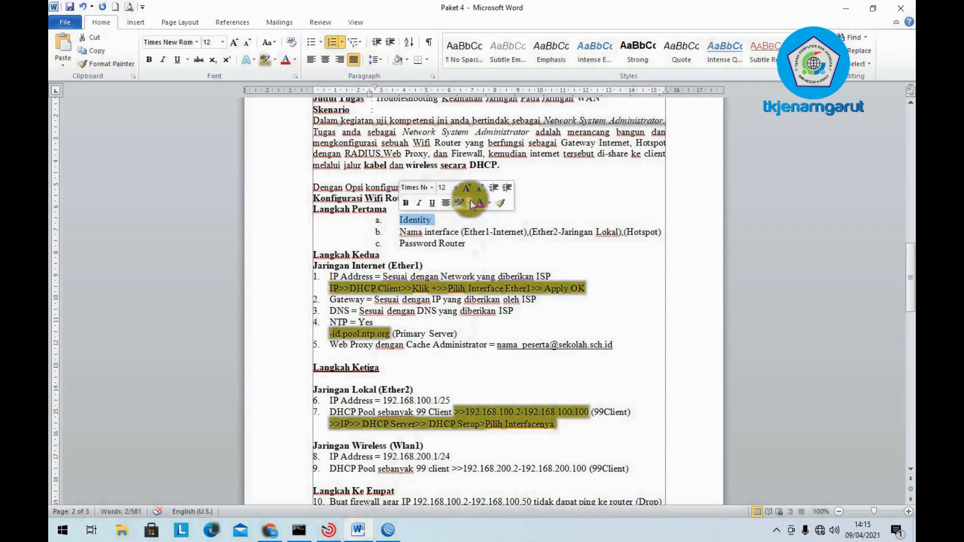
{"action": "left_click", "coordinate": [470, 202]}
{"action": "left_click", "coordinate": [463, 238]}
{"action": "left_click", "coordinate": [441, 232]}
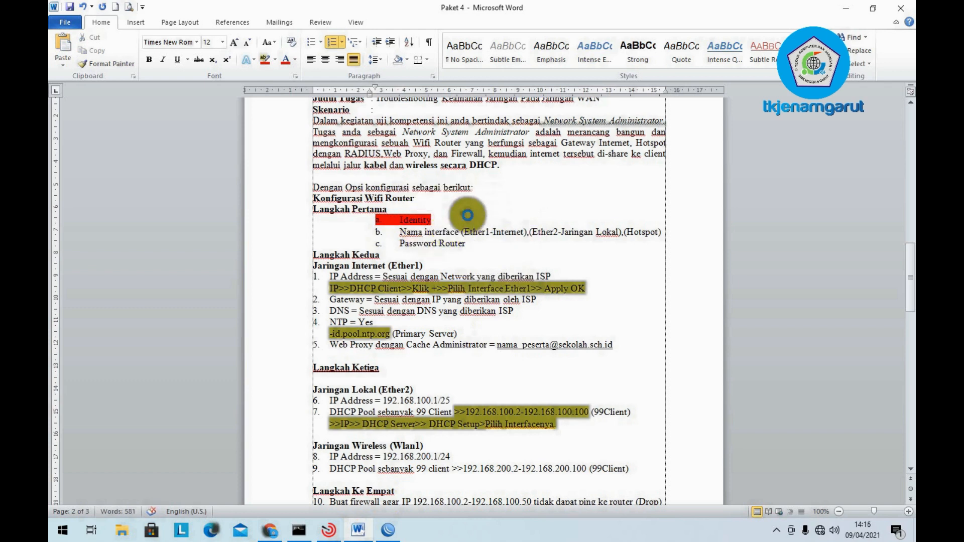
{"action": "left_click", "coordinate": [381, 218]}
{"action": "left_click_drag", "start_coordinate": [399, 232], "coordinate": [663, 236]}
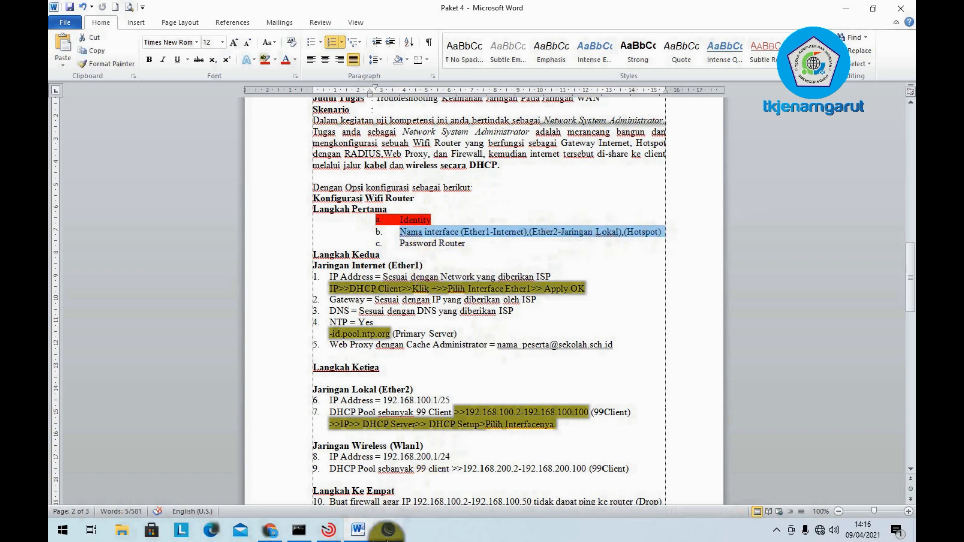
{"action": "left_click", "coordinate": [387, 531]}
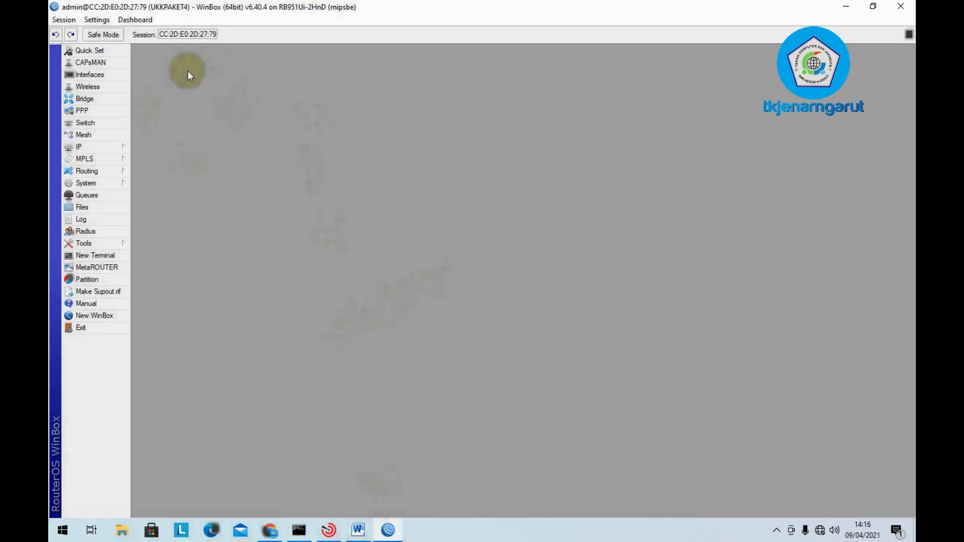
- In the Interface List, rename ether1 to ether1-Internet
{"action": "left_click", "coordinate": [95, 74]}
{"action": "left_click", "coordinate": [161, 231]}
{"action": "left_click", "coordinate": [161, 239]}
{"action": "left_click", "coordinate": [170, 275]}
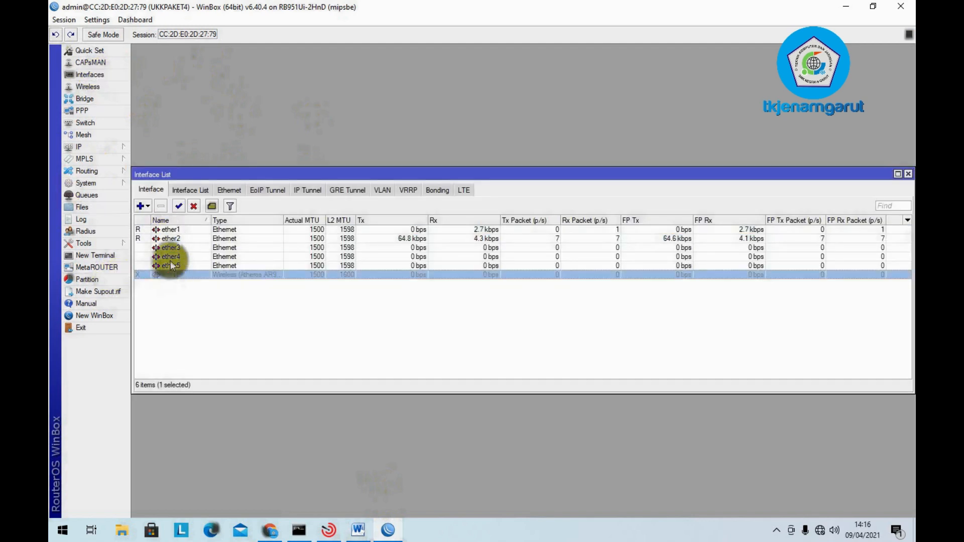
{"action": "left_click", "coordinate": [178, 231]}
{"action": "left_click", "coordinate": [178, 239]}
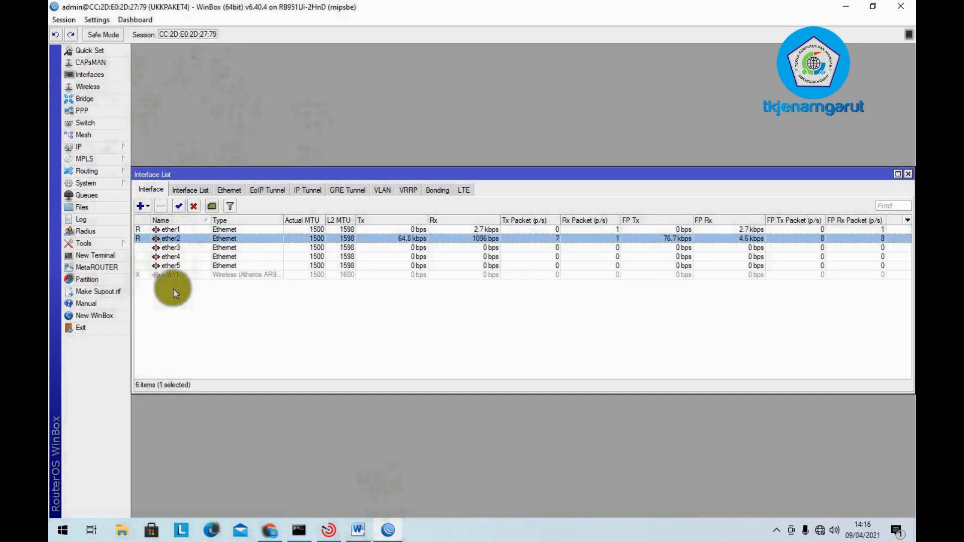
{"action": "left_click", "coordinate": [177, 276]}
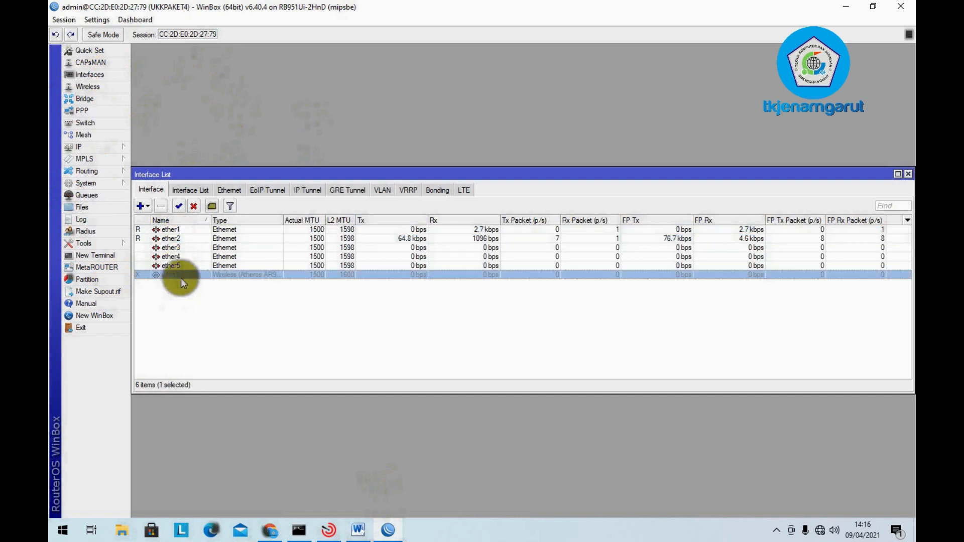
{"action": "double_click", "coordinate": [183, 229]}
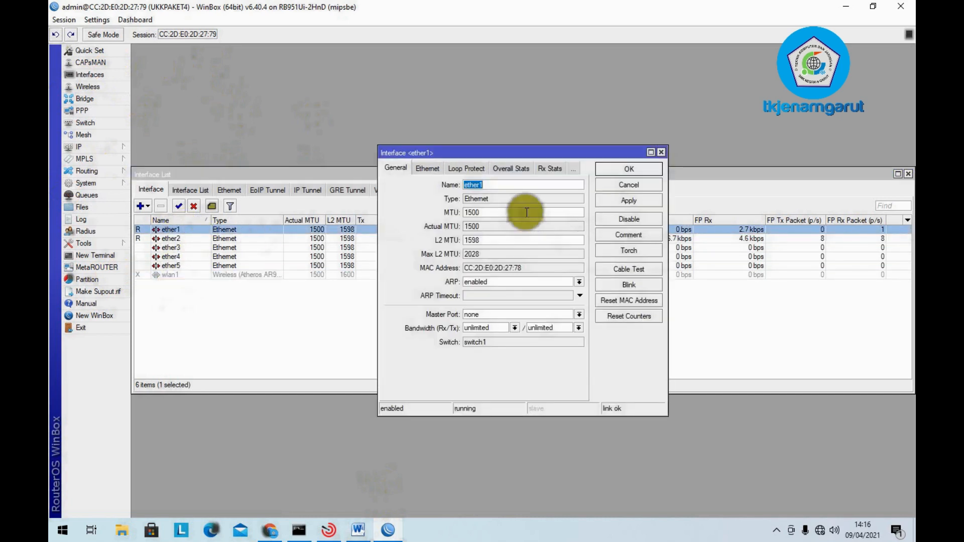
{"action": "left_click", "coordinate": [499, 183]}
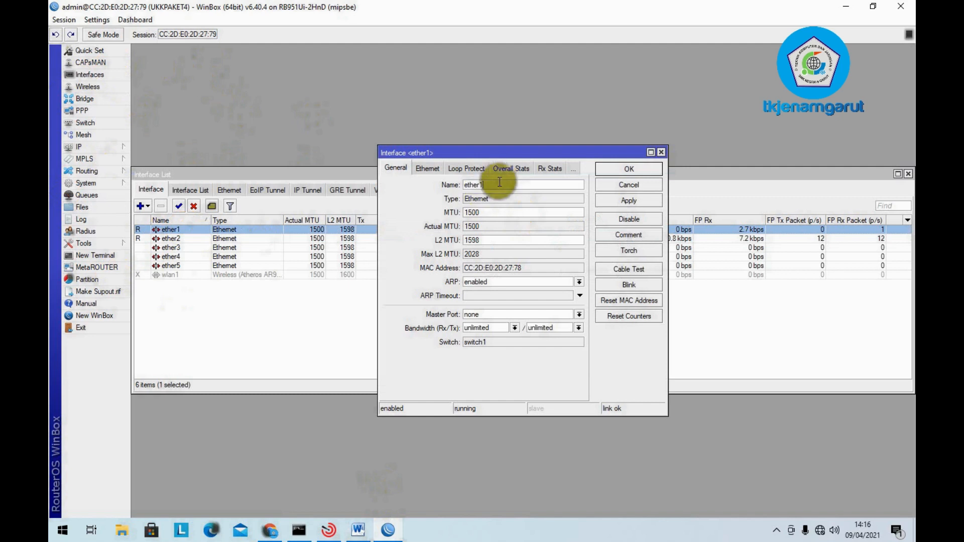
{"action": "type", "text": "-Internet"}
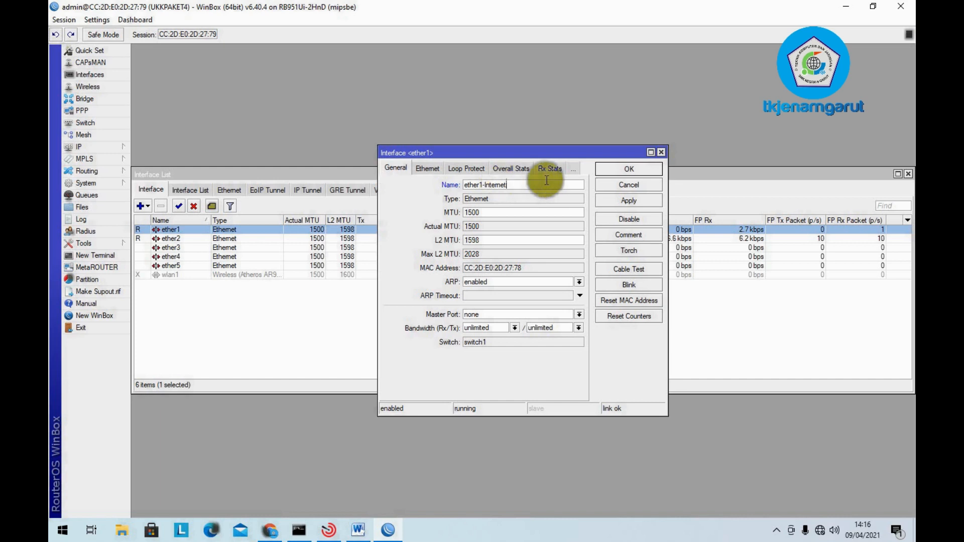
{"action": "left_click", "coordinate": [628, 200]}
{"action": "left_click", "coordinate": [629, 169]}
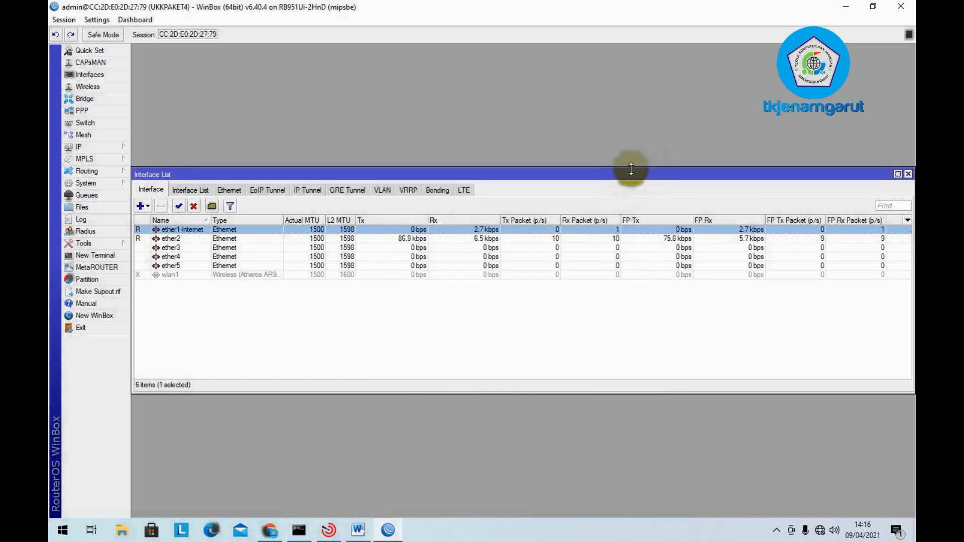
- Rename ether2 to ether2-Jaringan Lokal
{"action": "left_click", "coordinate": [183, 240]}
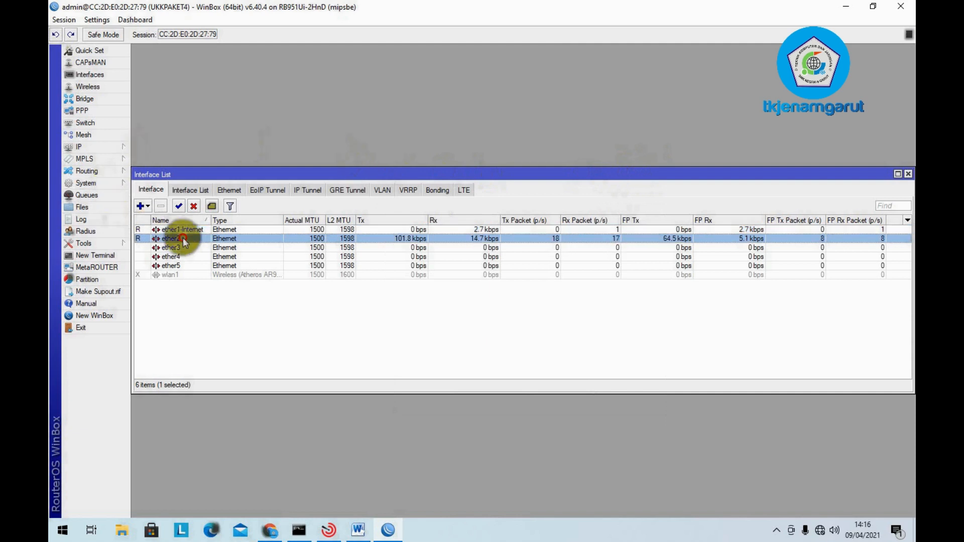
{"action": "double_click", "coordinate": [184, 239]}
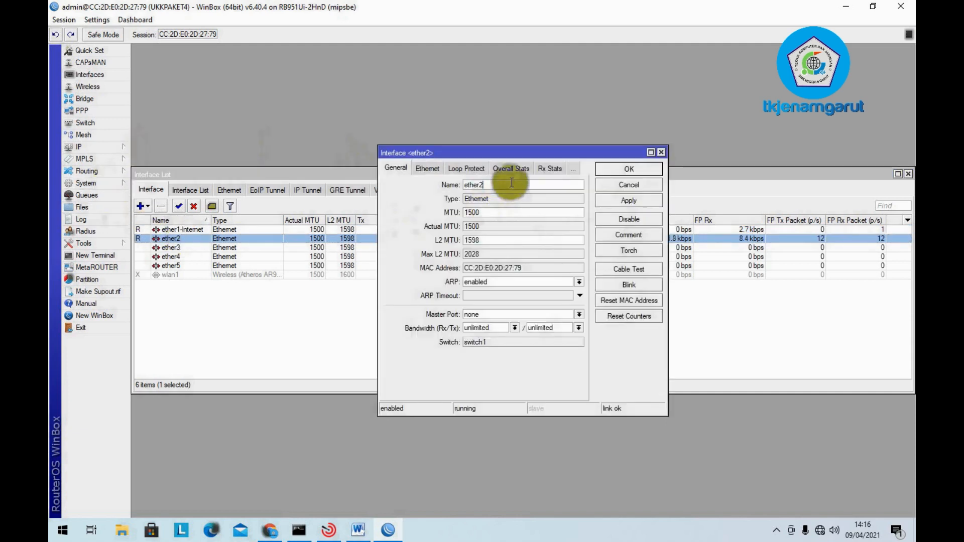
{"action": "type", "text": "-Jaringan Lokal"}
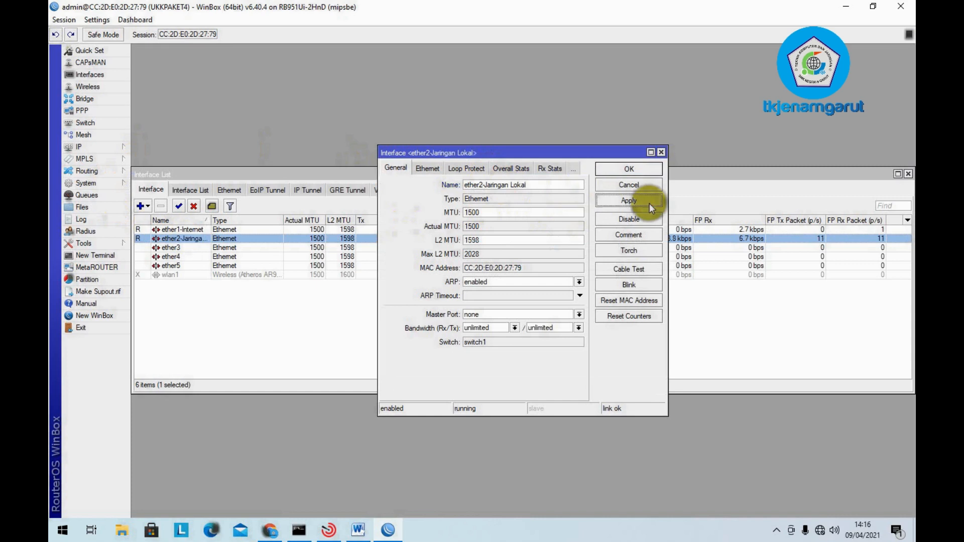
{"action": "left_click", "coordinate": [630, 169]}
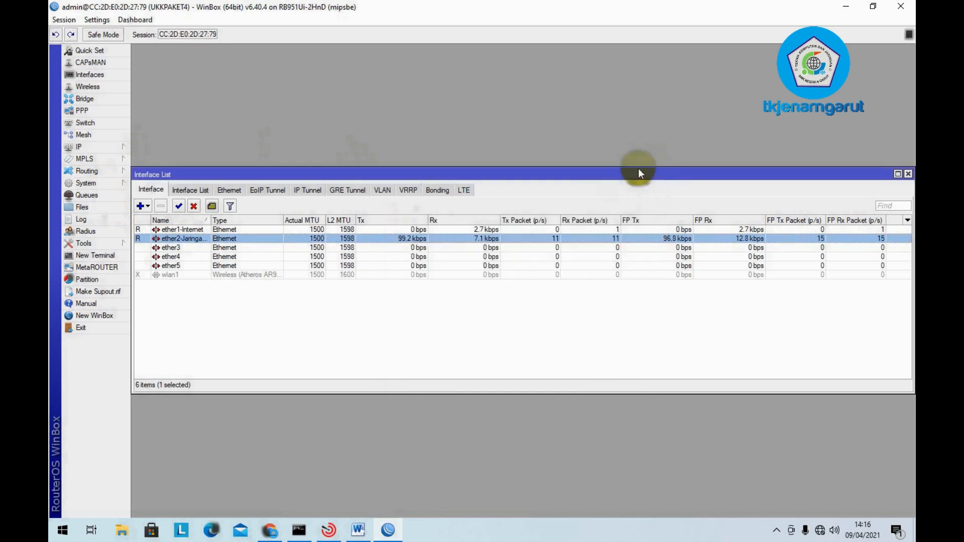
- Rename wlan1 to Hotspot, enable it, and close the interface list
{"action": "double_click", "coordinate": [169, 272]}
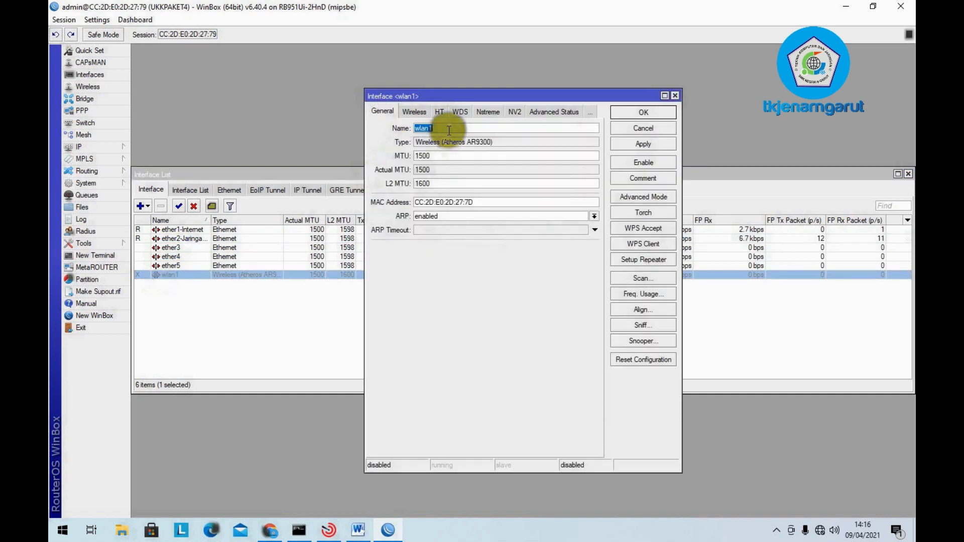
{"action": "type", "text": "Hotspot"}
{"action": "left_click", "coordinate": [637, 142]}
{"action": "left_click", "coordinate": [627, 109]}
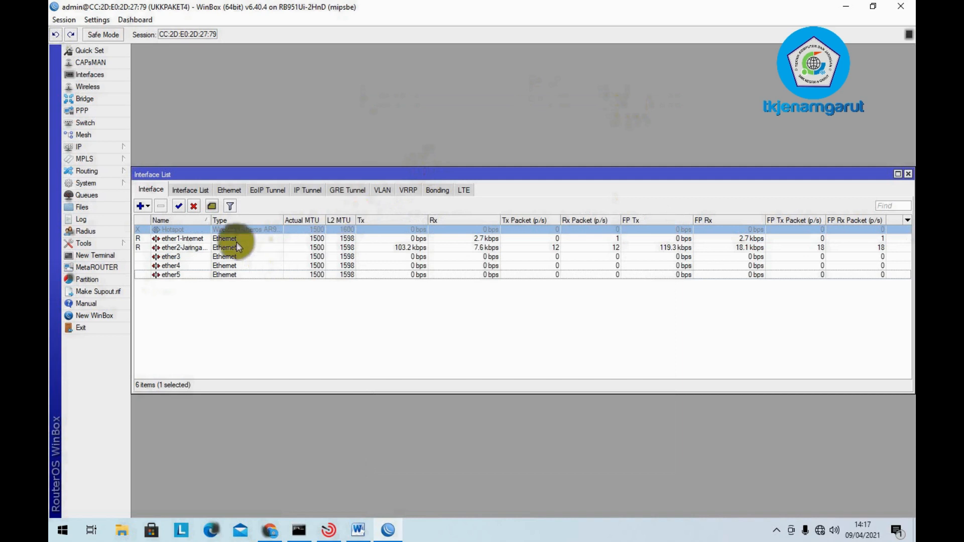
{"action": "left_click", "coordinate": [179, 207]}
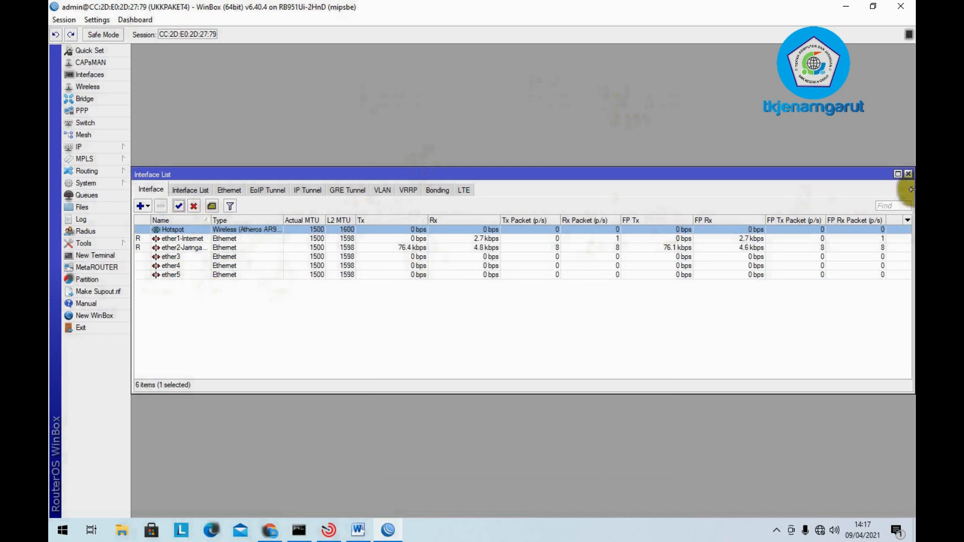
{"action": "left_click", "coordinate": [909, 176]}
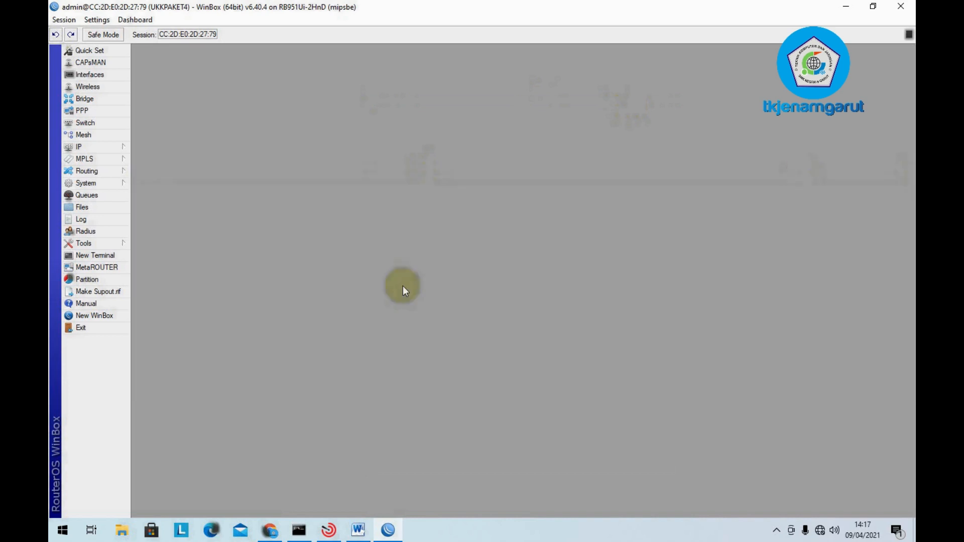
- Highlight the Nama interface checklist item red in Word and select the Password Router line
{"action": "left_click", "coordinate": [385, 531]}
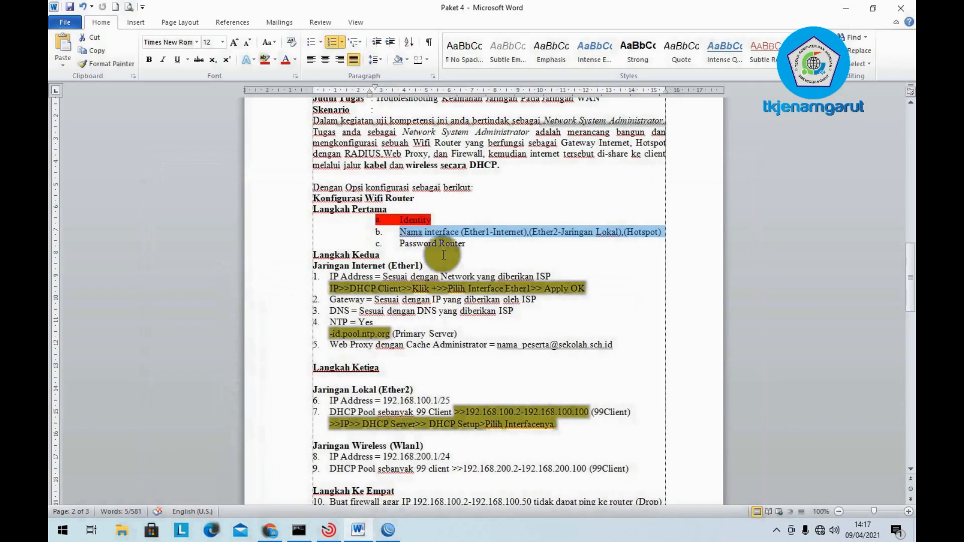
{"action": "left_click", "coordinate": [268, 63]}
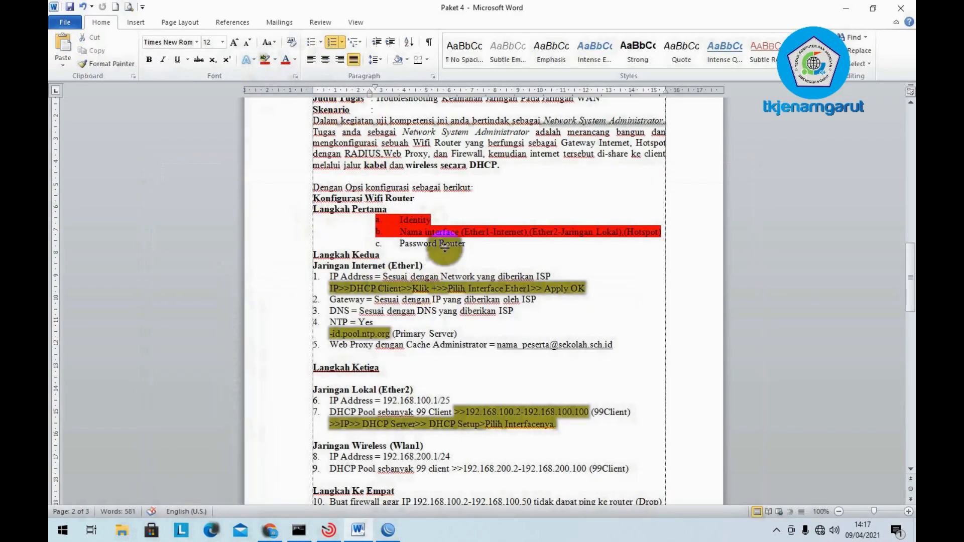
{"action": "left_click", "coordinate": [465, 231]}
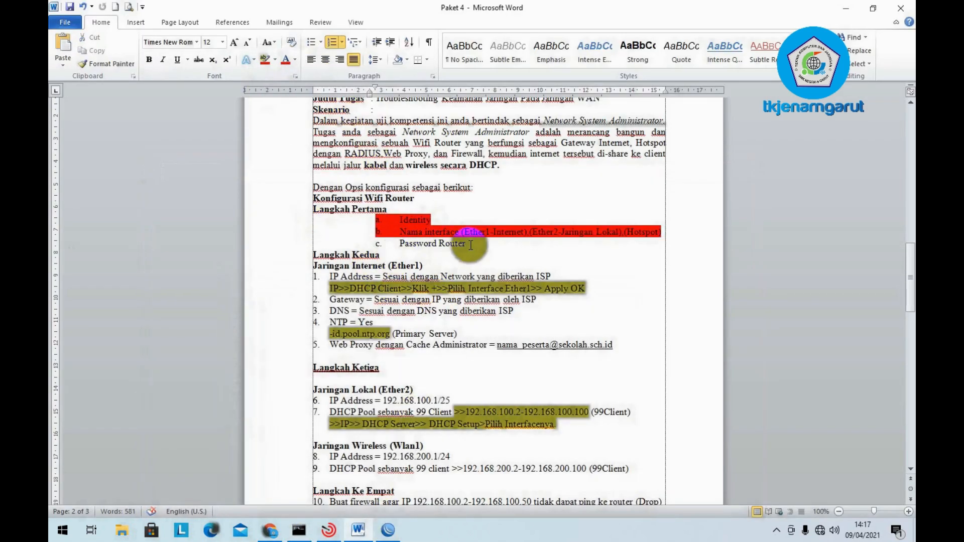
{"action": "left_click_drag", "start_coordinate": [469, 244], "coordinate": [402, 243]}
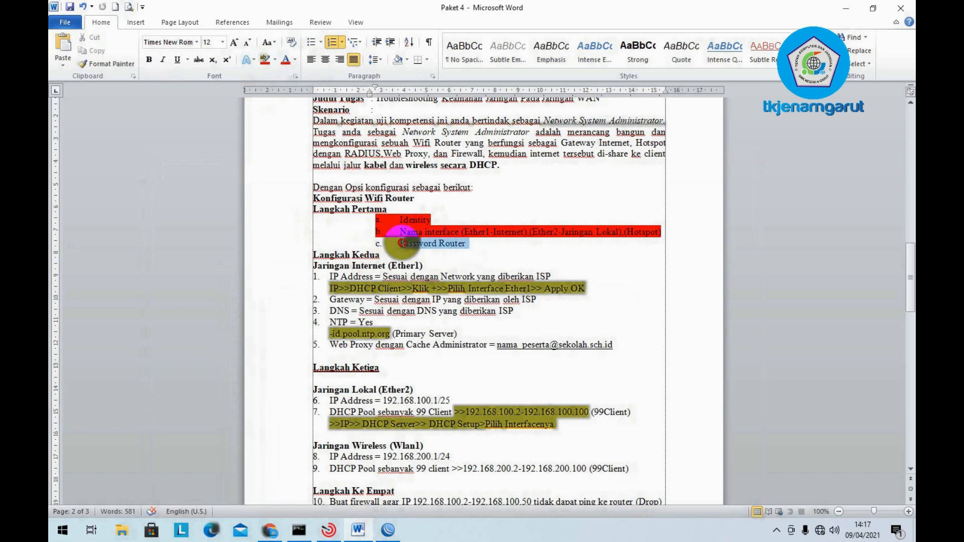
{"action": "mouse_move", "coordinate": [389, 531]}
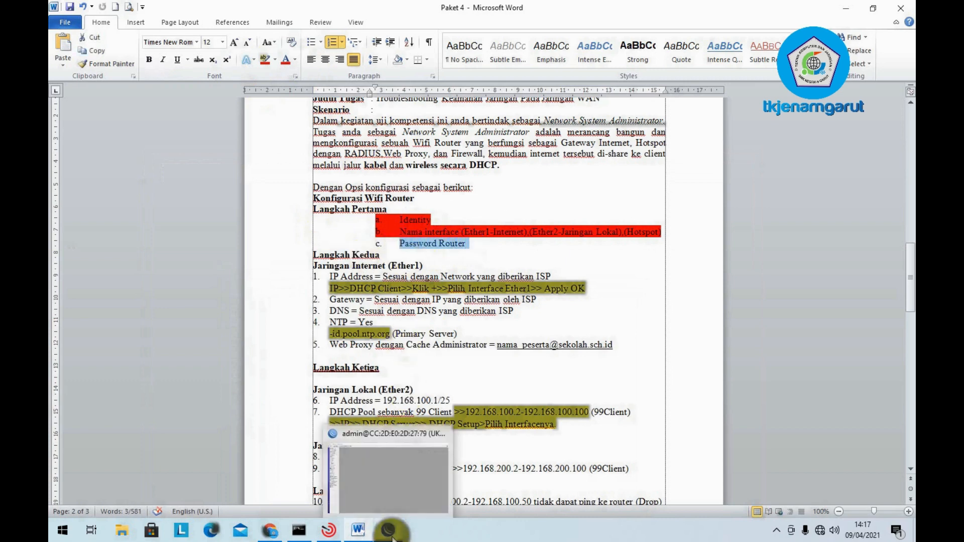
{"action": "left_click", "coordinate": [391, 474]}
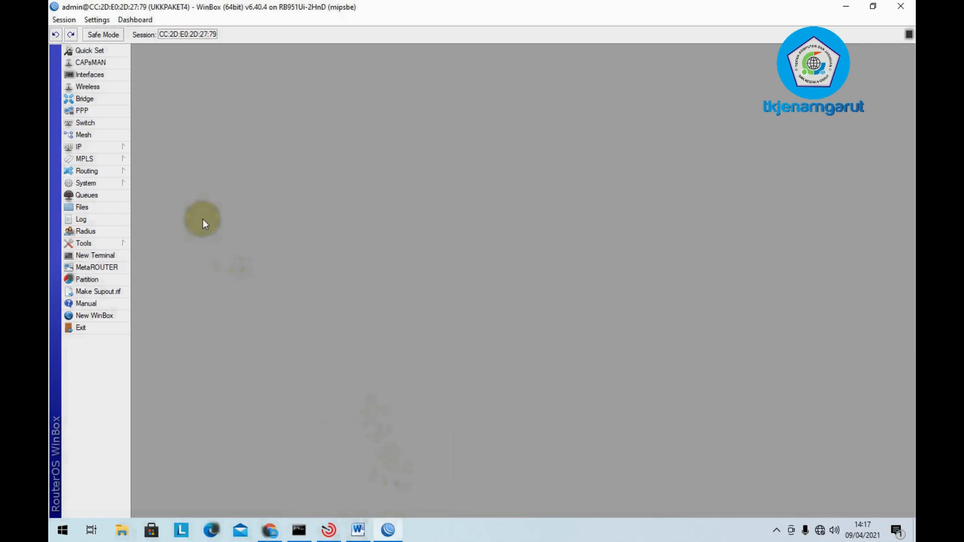
- In System > Password, enter the current password and the new password
{"action": "left_click", "coordinate": [111, 183]}
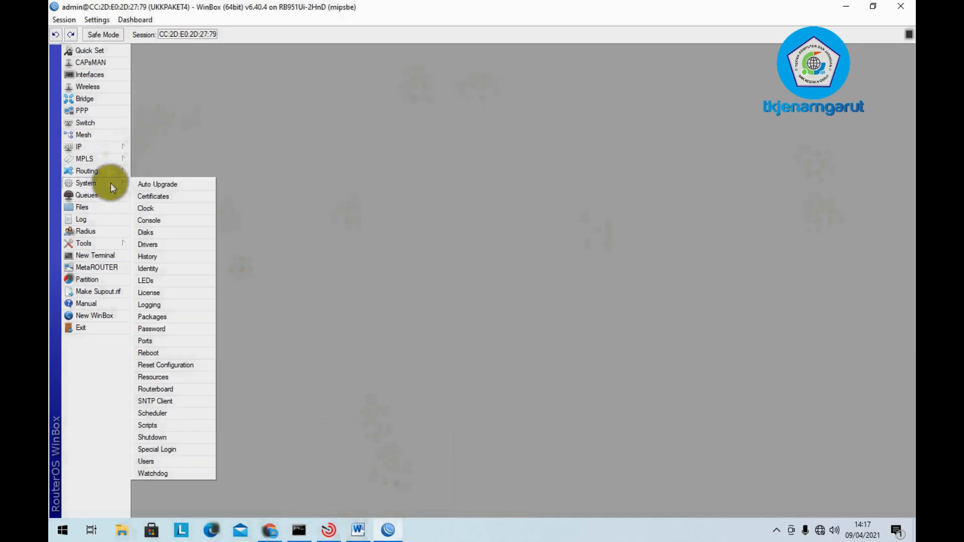
{"action": "left_click", "coordinate": [184, 327]}
{"action": "left_click", "coordinate": [528, 274]}
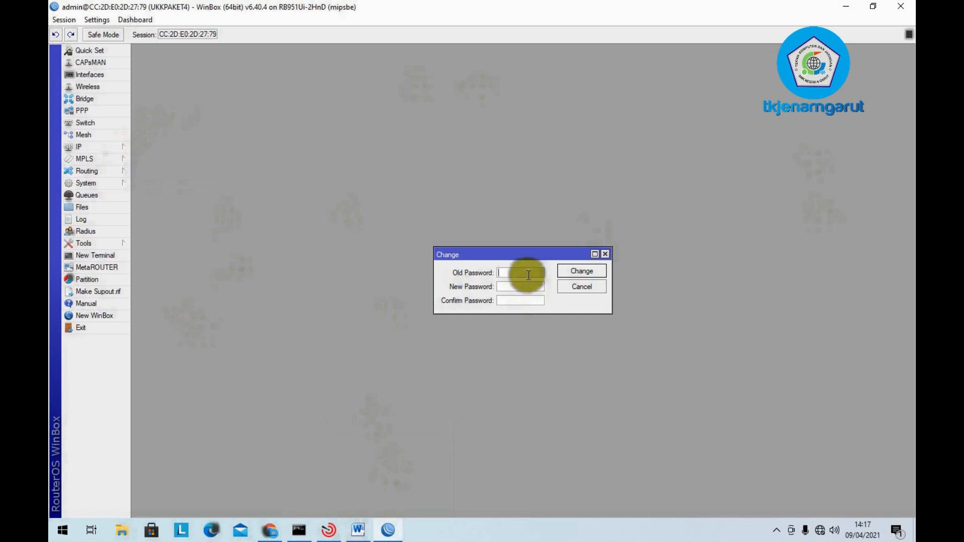
{"action": "type", "text": "*****"}
{"action": "left_click", "coordinate": [522, 285]}
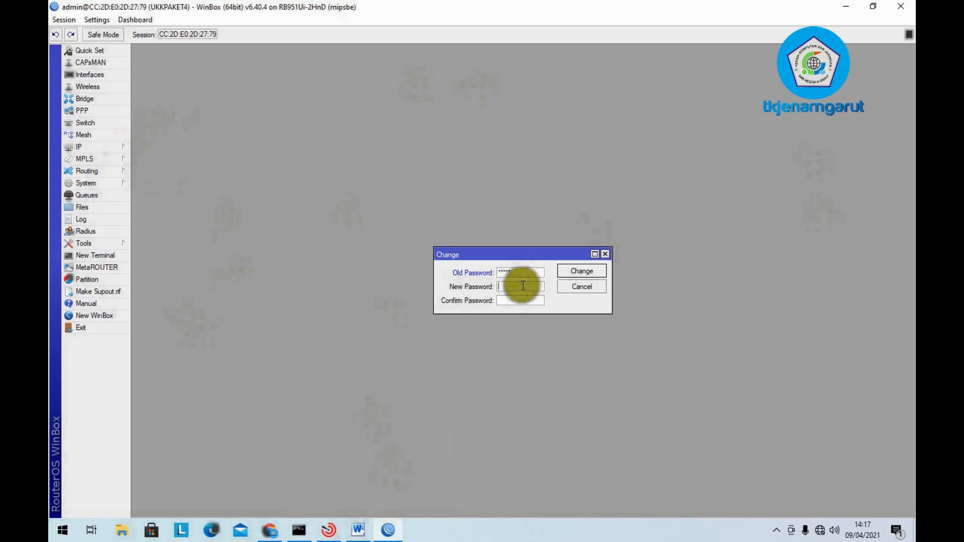
{"action": "type", "text": "*******"}
- Correct and enter the password confirmation, then apply the password change
{"action": "double_click", "coordinate": [523, 285]}
{"action": "key", "text": "Tab"}
{"action": "type", "text": "**"}
{"action": "key", "text": "BackSpace"}
{"action": "key", "text": "BackSpace"}
{"action": "left_click_drag", "start_coordinate": [522, 285], "coordinate": [418, 286]}
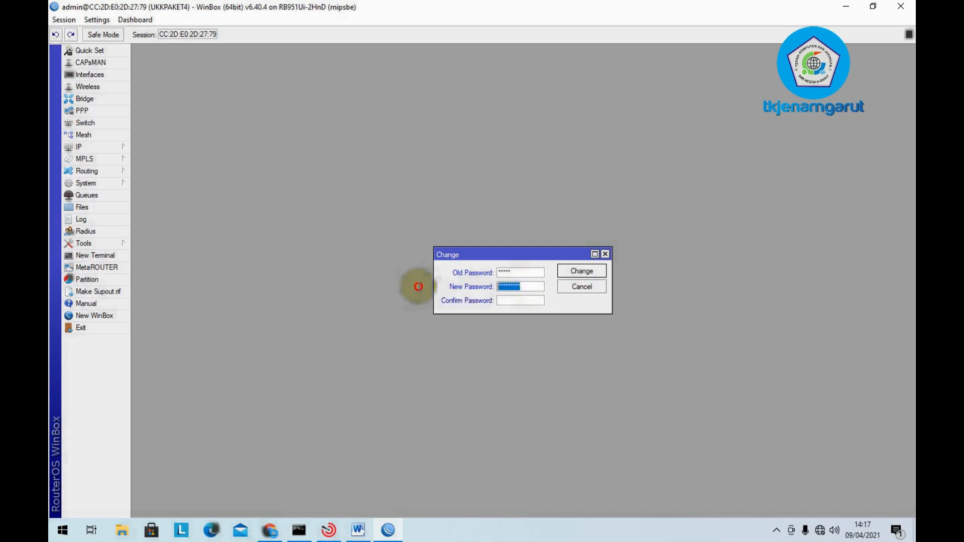
{"action": "left_click", "coordinate": [524, 299]}
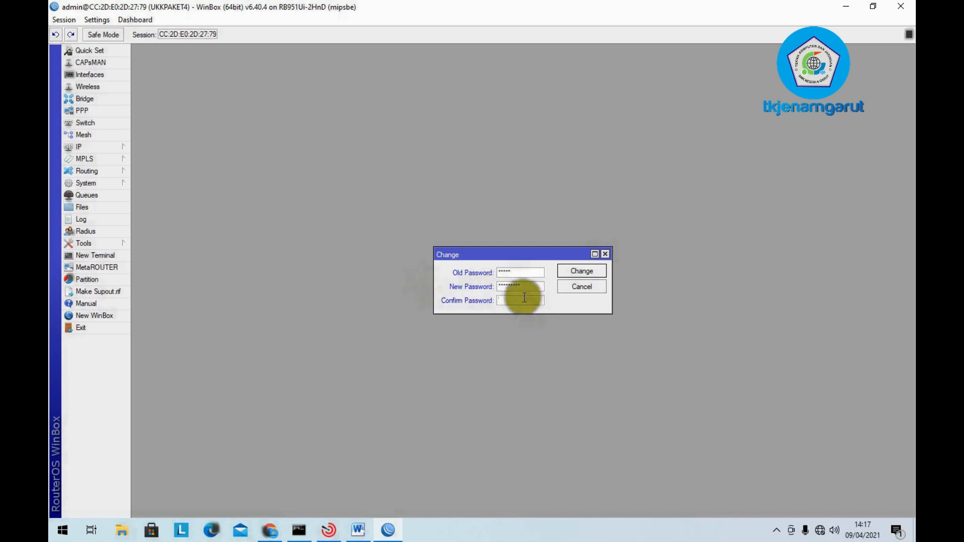
{"action": "type", "text": "*******"}
{"action": "left_click", "coordinate": [579, 274]}
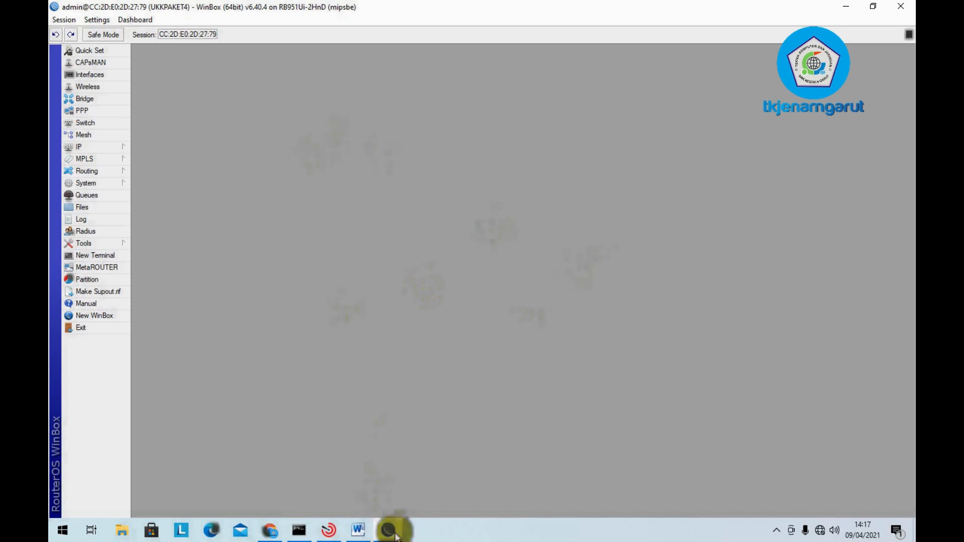
- Highlight the Password Router checklist item in red in Word
{"action": "left_click", "coordinate": [358, 530]}
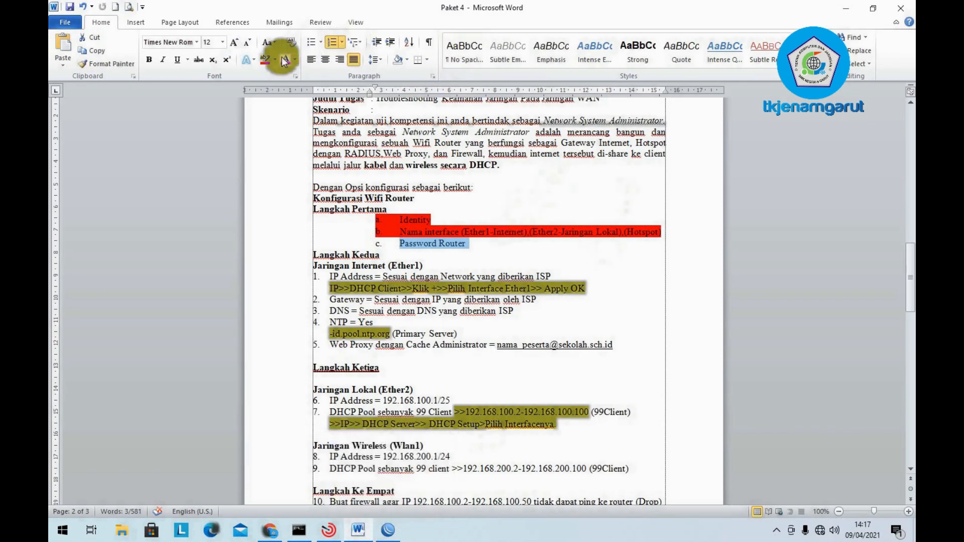
{"action": "left_click", "coordinate": [261, 62]}
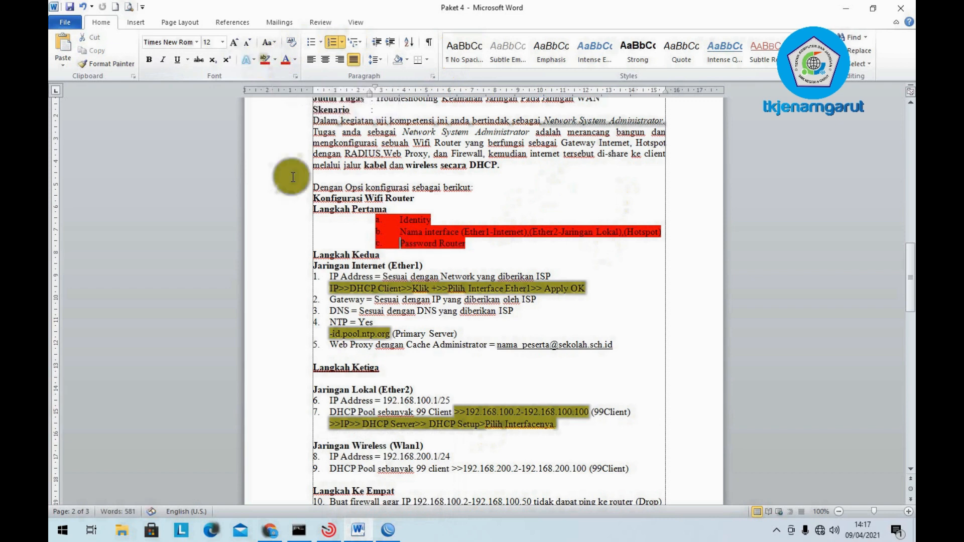
{"action": "left_click", "coordinate": [494, 229]}
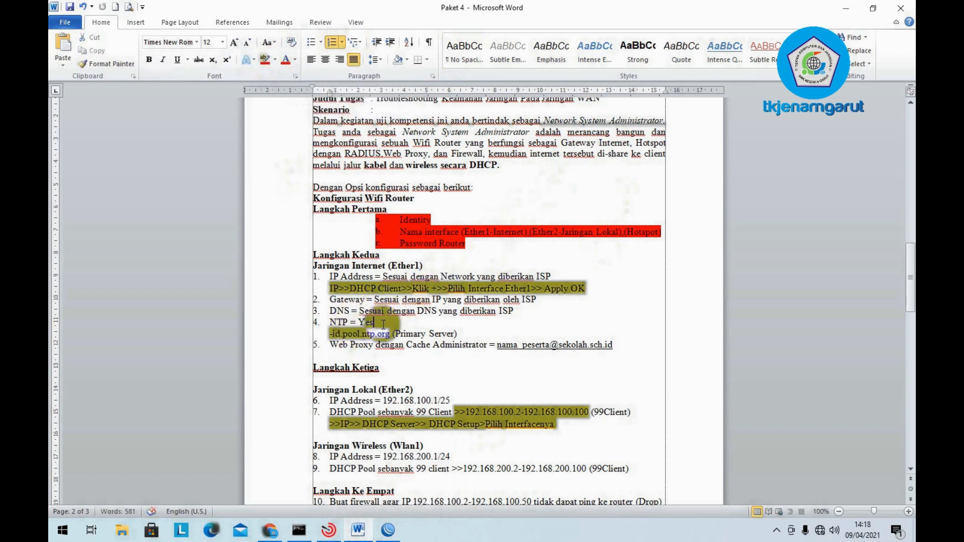
- Add a new line 'NAT=Yes' below the Primary Server line, then minimize Word
{"action": "left_click", "coordinate": [466, 332]}
{"action": "key", "text": "Return"}
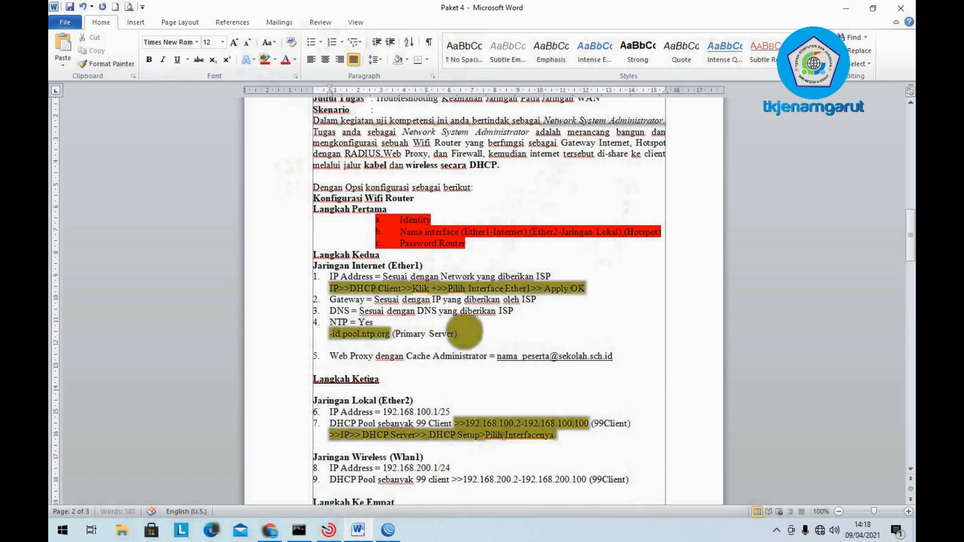
{"action": "type", "text": "NAT=Yes"}
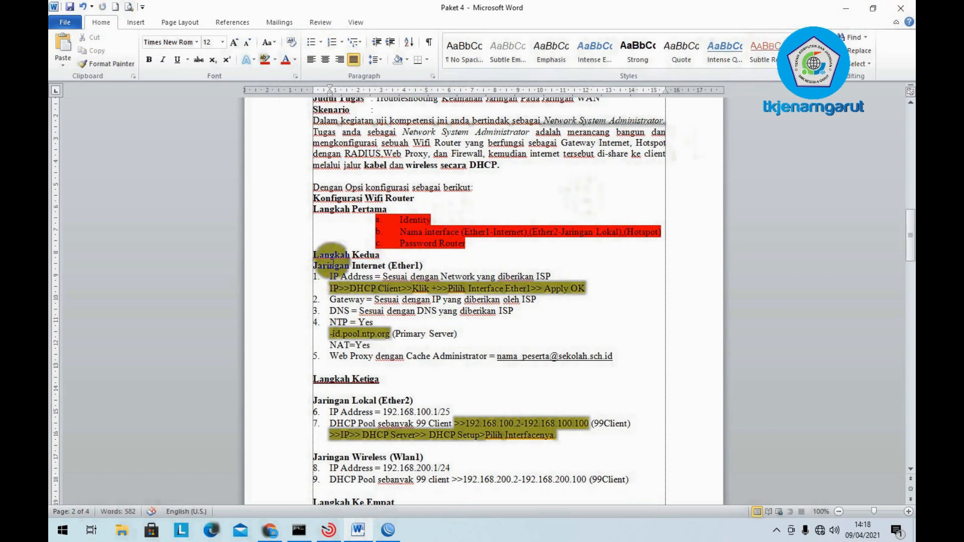
{"action": "left_click", "coordinate": [333, 276]}
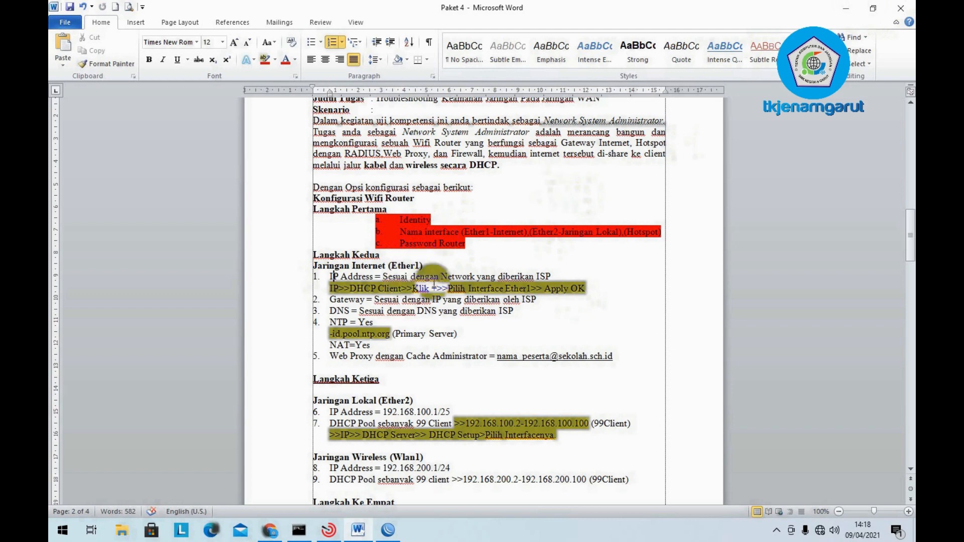
{"action": "left_click", "coordinate": [839, 7]}
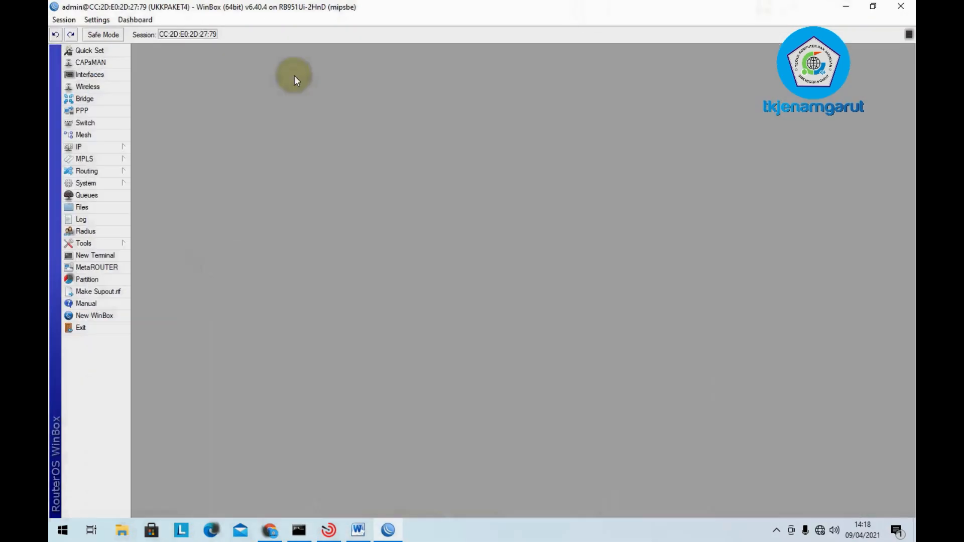
- Add and enable a DHCP client on ether1-Internet, which binds 192.168.9.2/24
{"action": "left_click", "coordinate": [92, 148]}
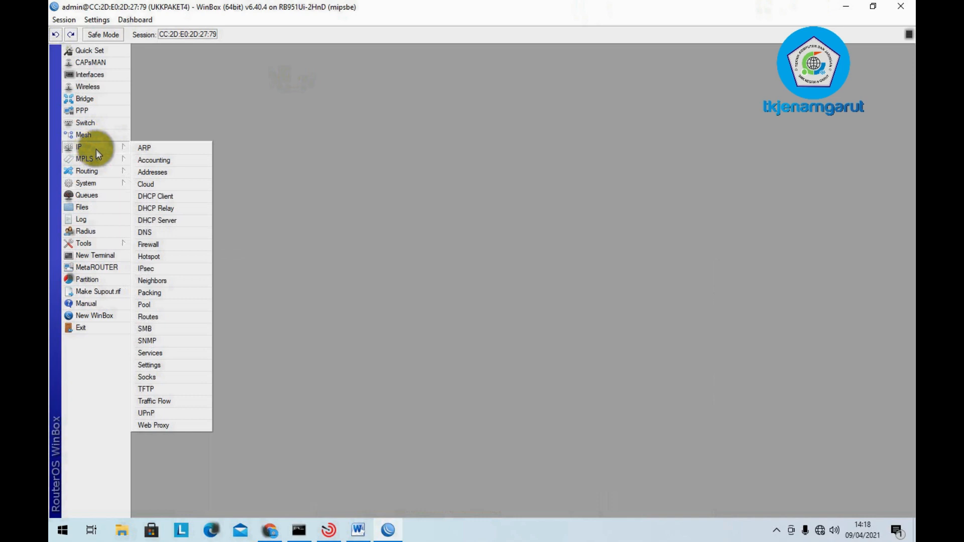
{"action": "left_click", "coordinate": [199, 198]}
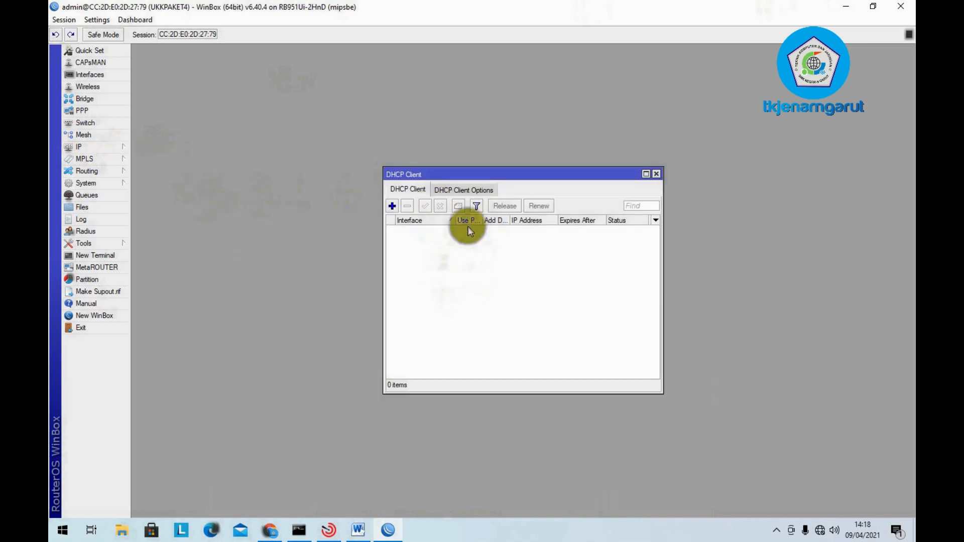
{"action": "left_click", "coordinate": [392, 207]}
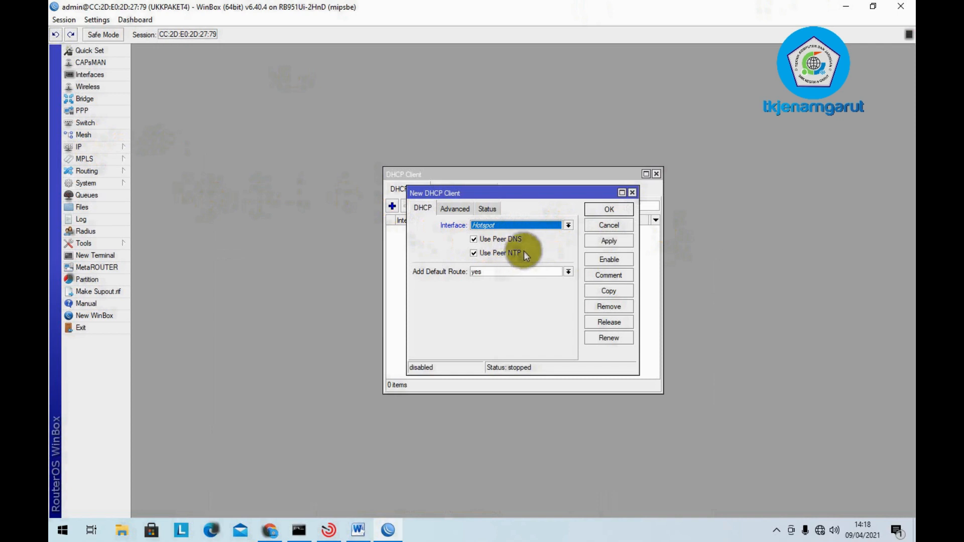
{"action": "left_click", "coordinate": [541, 226]}
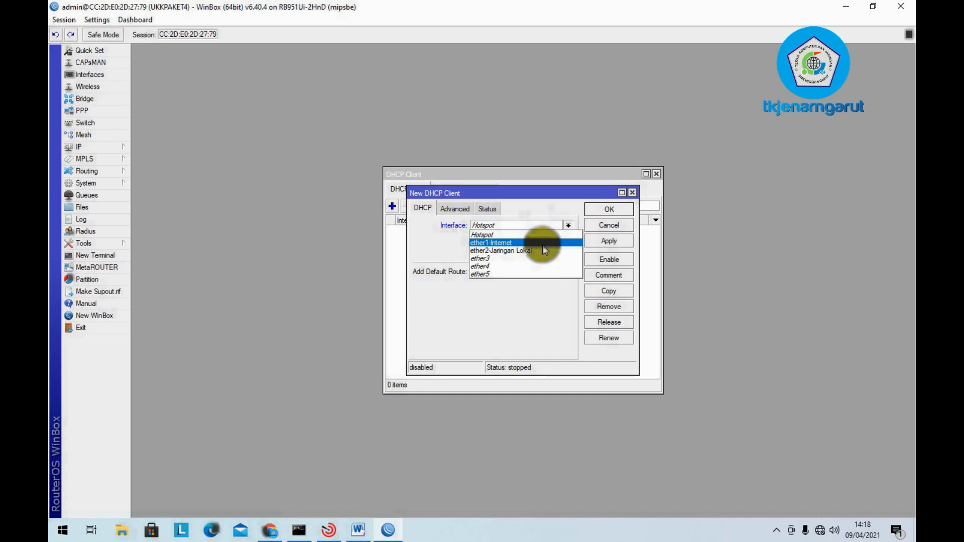
{"action": "left_click", "coordinate": [543, 245]}
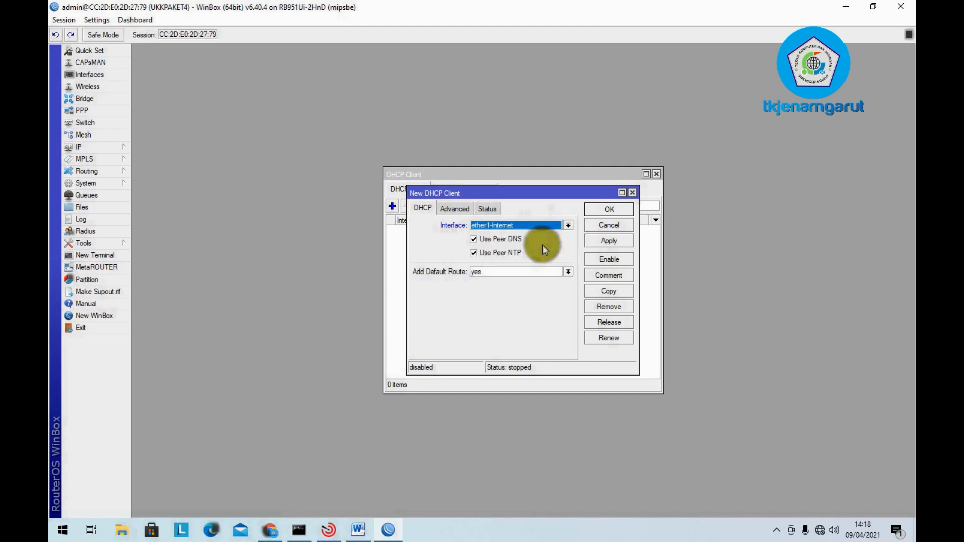
{"action": "left_click", "coordinate": [604, 242]}
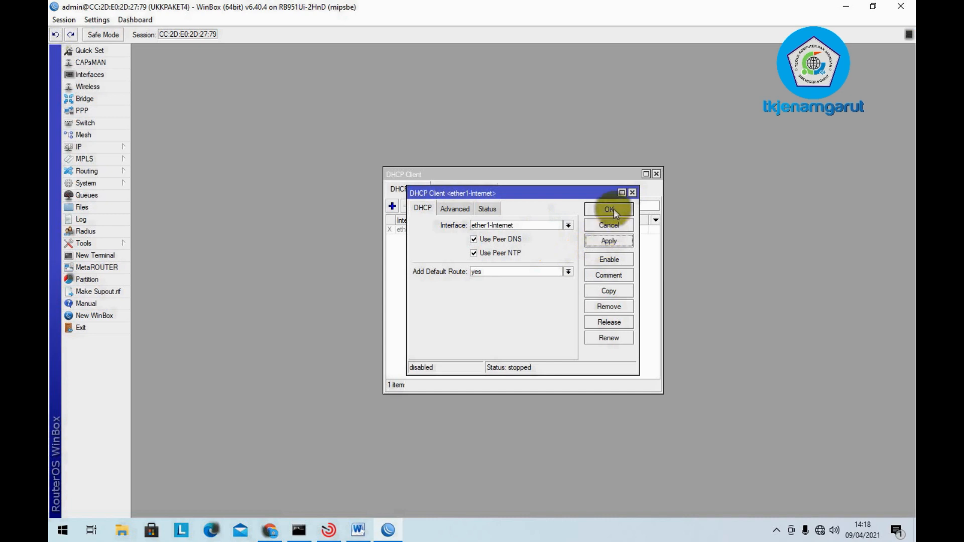
{"action": "left_click", "coordinate": [610, 210]}
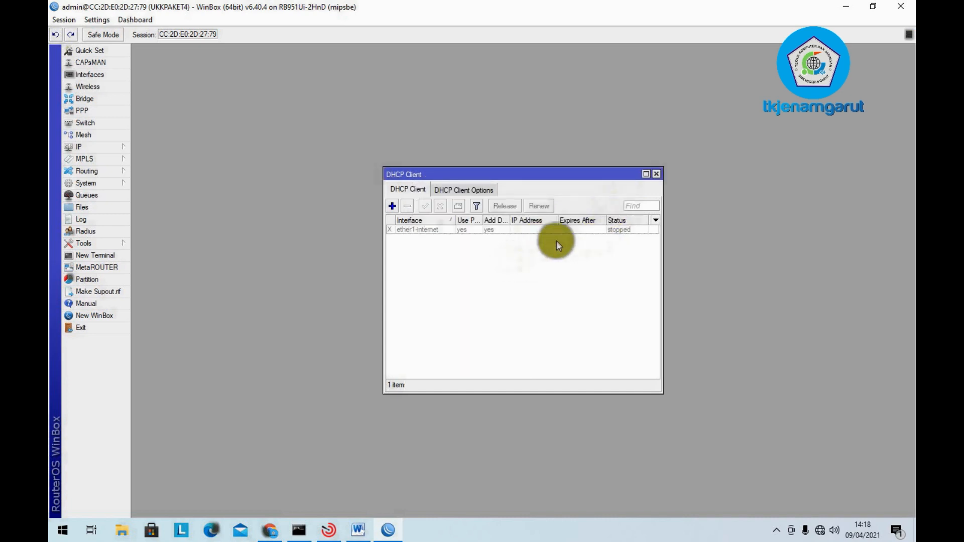
{"action": "left_click", "coordinate": [544, 231]}
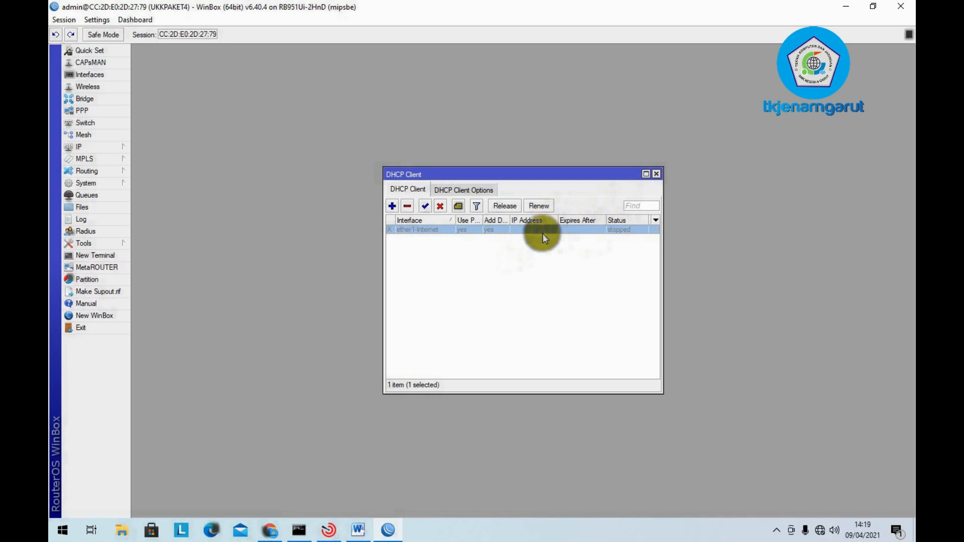
{"action": "left_click", "coordinate": [424, 207]}
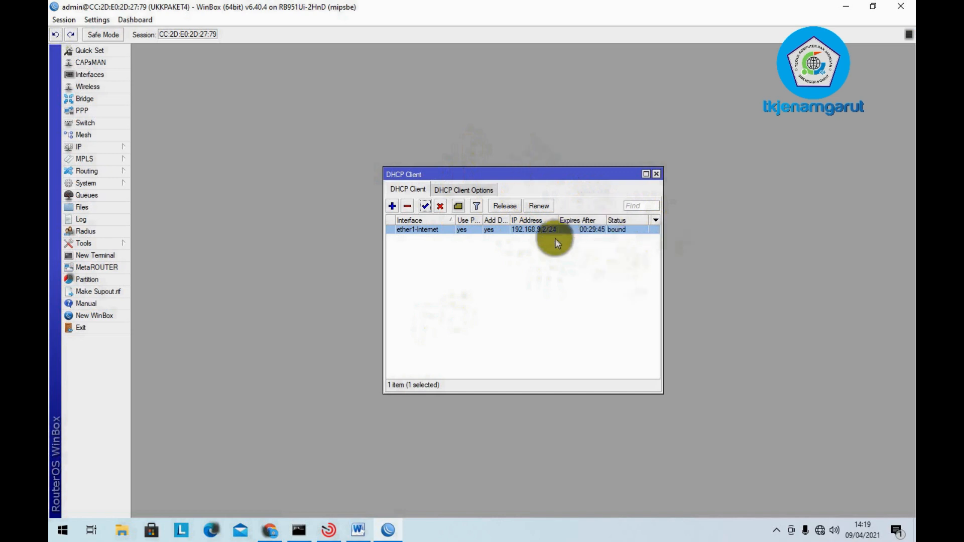
{"action": "left_click", "coordinate": [656, 175]}
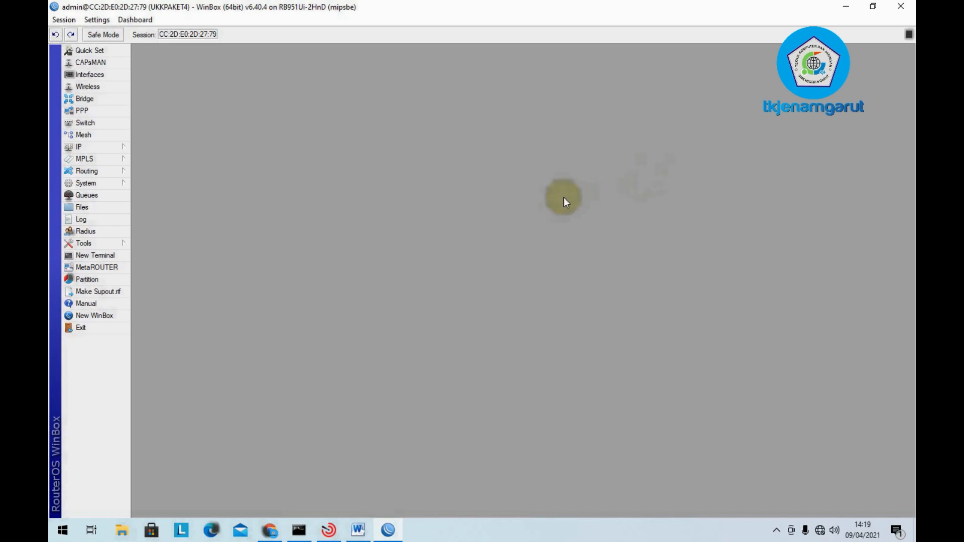
{"action": "left_click", "coordinate": [75, 147]}
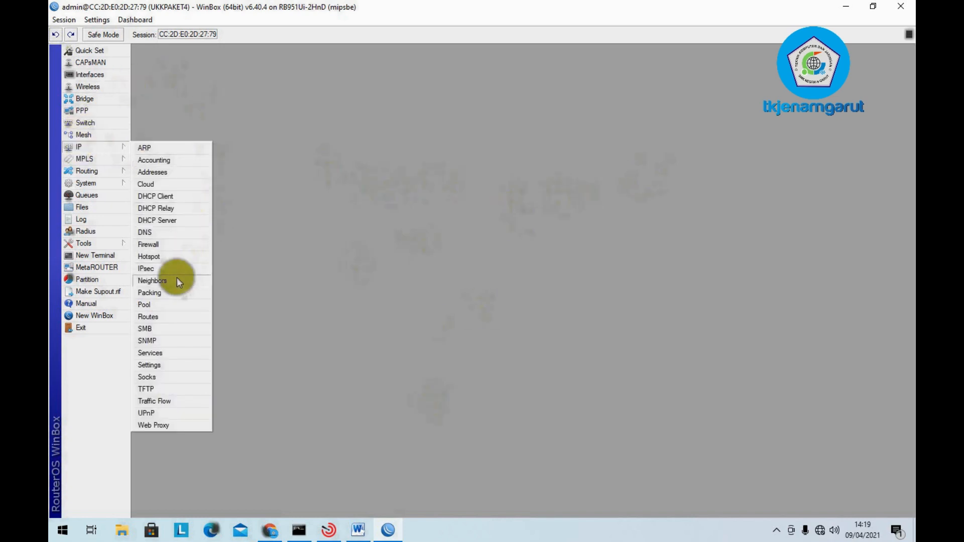
{"action": "left_click", "coordinate": [168, 320]}
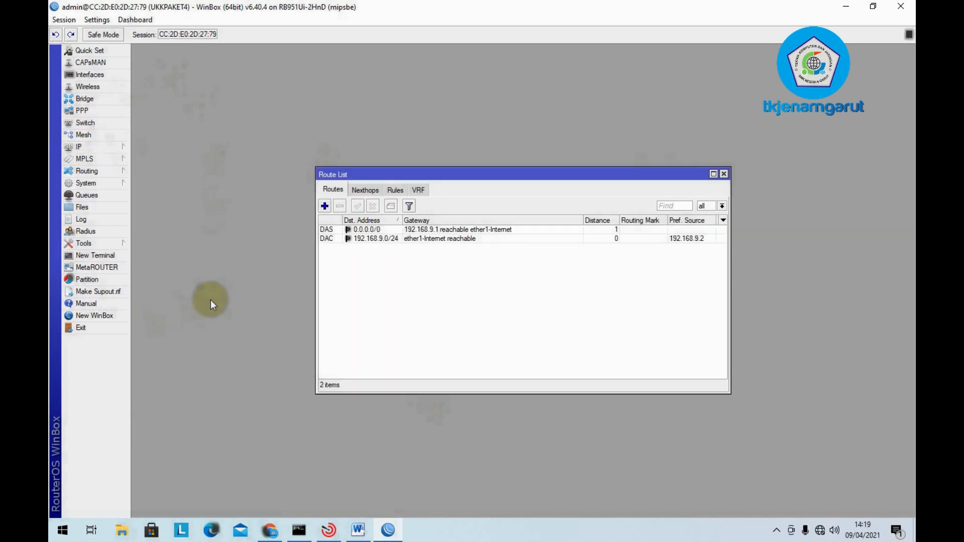
{"action": "left_click", "coordinate": [436, 238]}
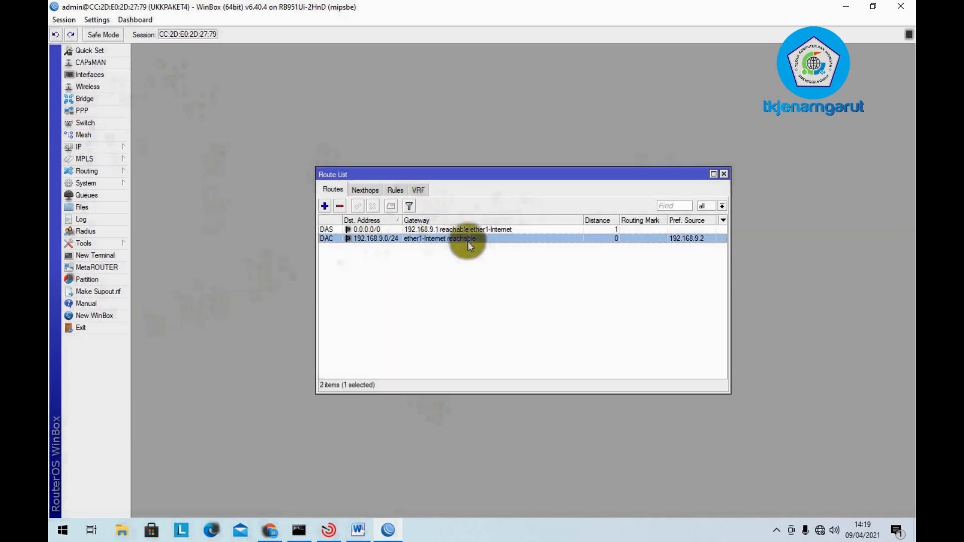
{"action": "left_click", "coordinate": [723, 174]}
{"action": "left_click", "coordinate": [122, 149]}
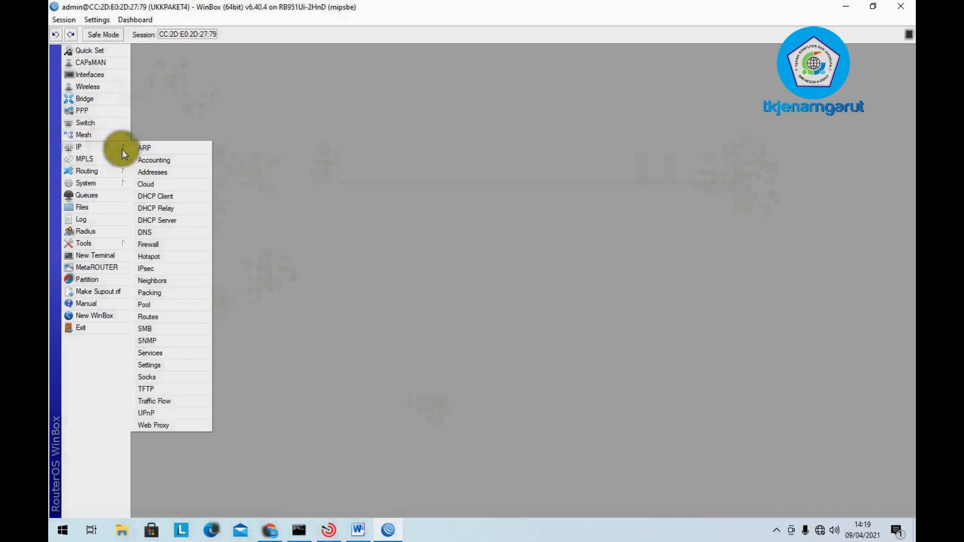
{"action": "left_click", "coordinate": [358, 529]}
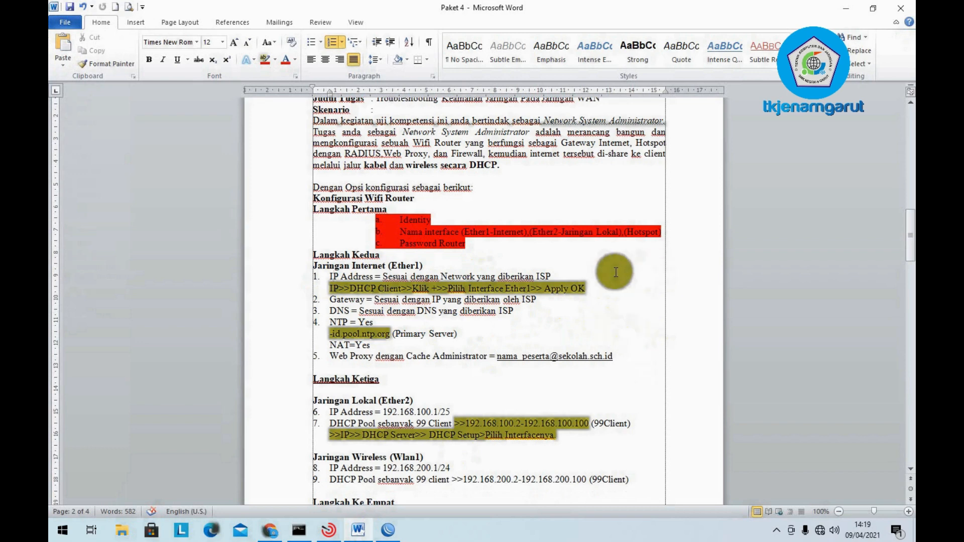
{"action": "left_click", "coordinate": [852, 6]}
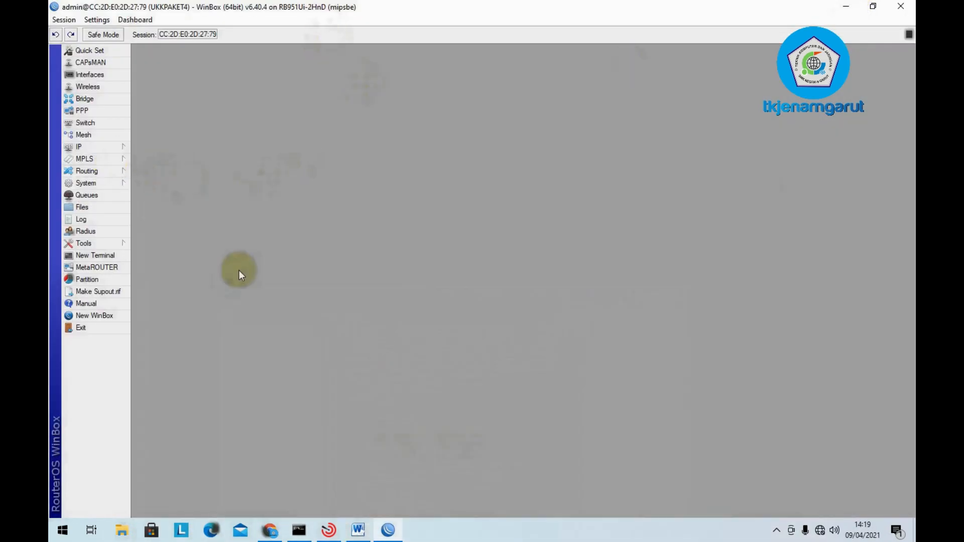
{"action": "left_click", "coordinate": [82, 145]}
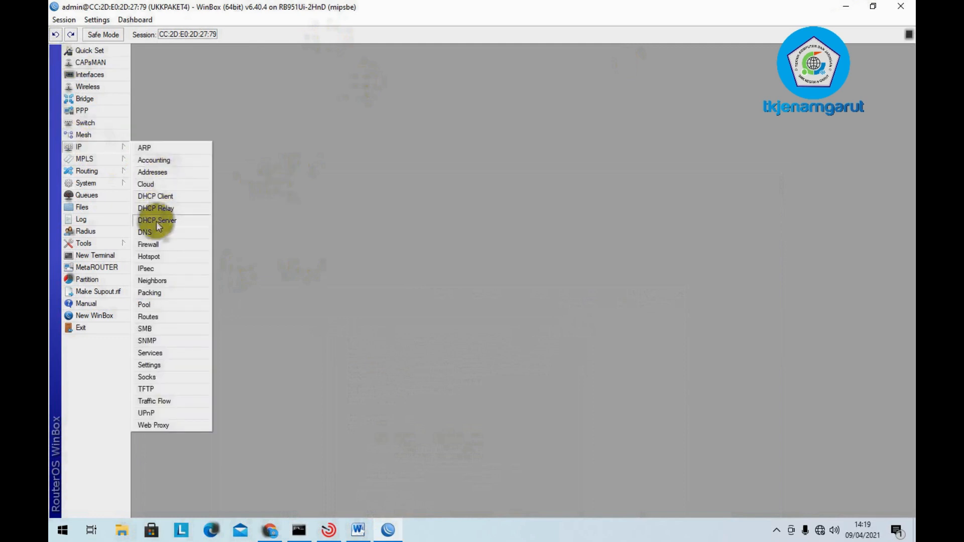
- Enter DNS servers 8.8.8.8 and 8.8.4.4, tick Allow Remote Requests, and apply
{"action": "left_click", "coordinate": [156, 232]}
{"action": "left_click", "coordinate": [520, 210]}
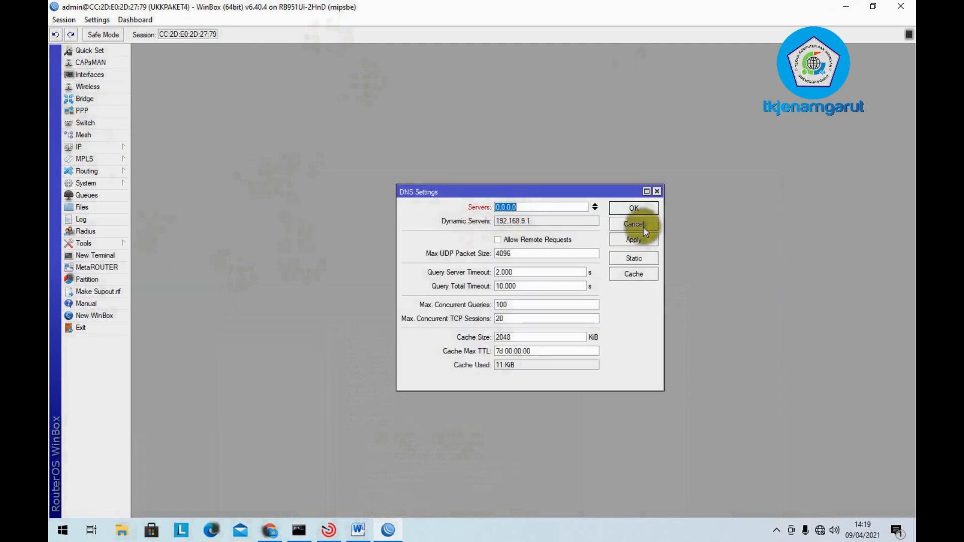
{"action": "type", "text": "8"}
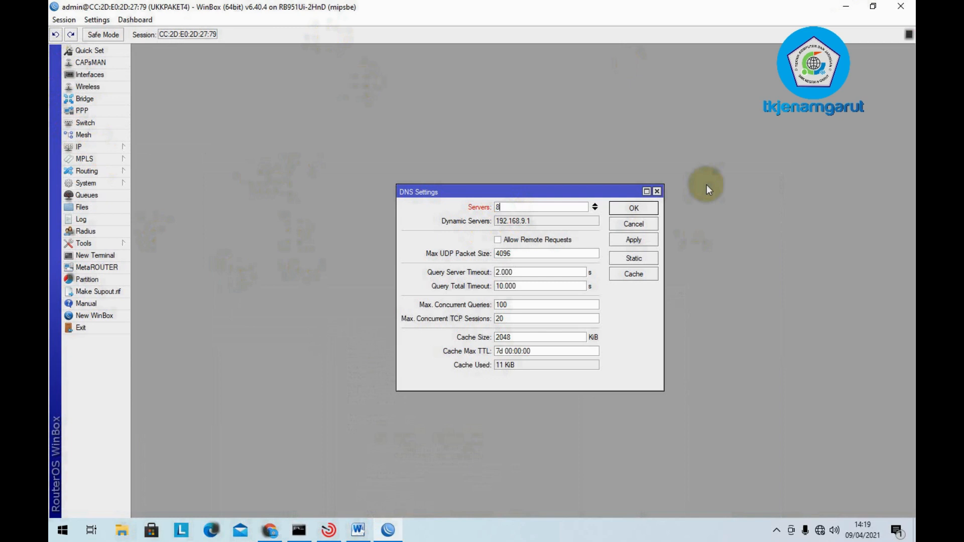
{"action": "type", "text": ".8.8.8"}
{"action": "left_click", "coordinate": [595, 208]}
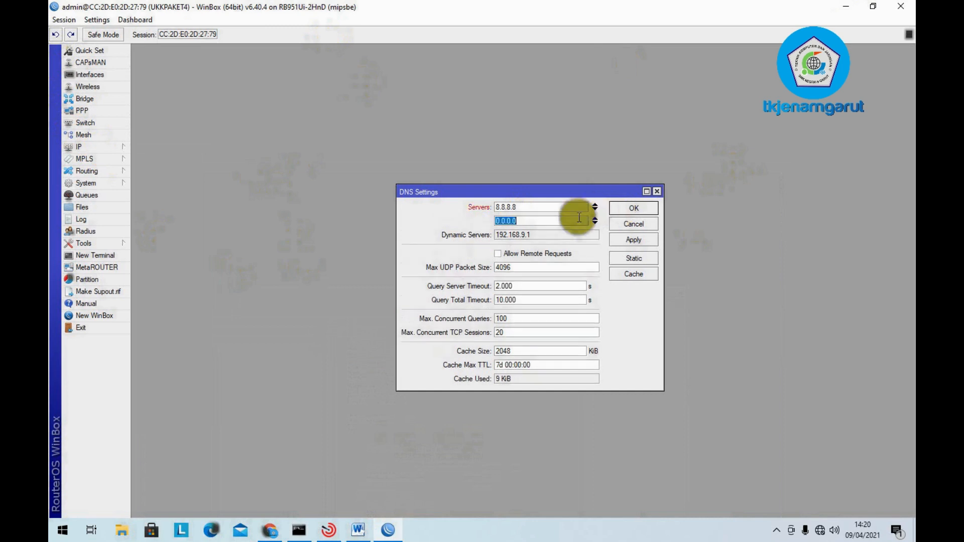
{"action": "type", "text": "8.8.4.4"}
{"action": "left_click", "coordinate": [541, 252]}
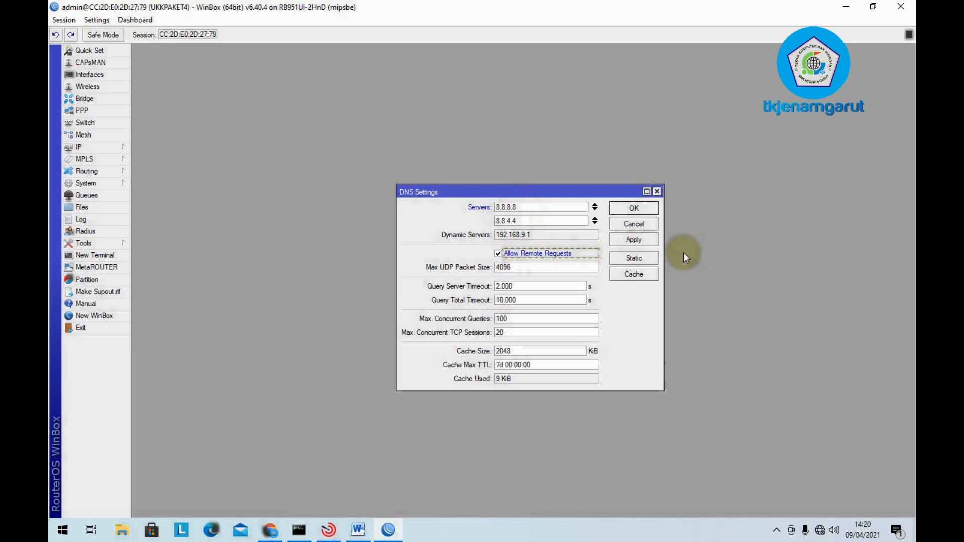
{"action": "left_click", "coordinate": [637, 208]}
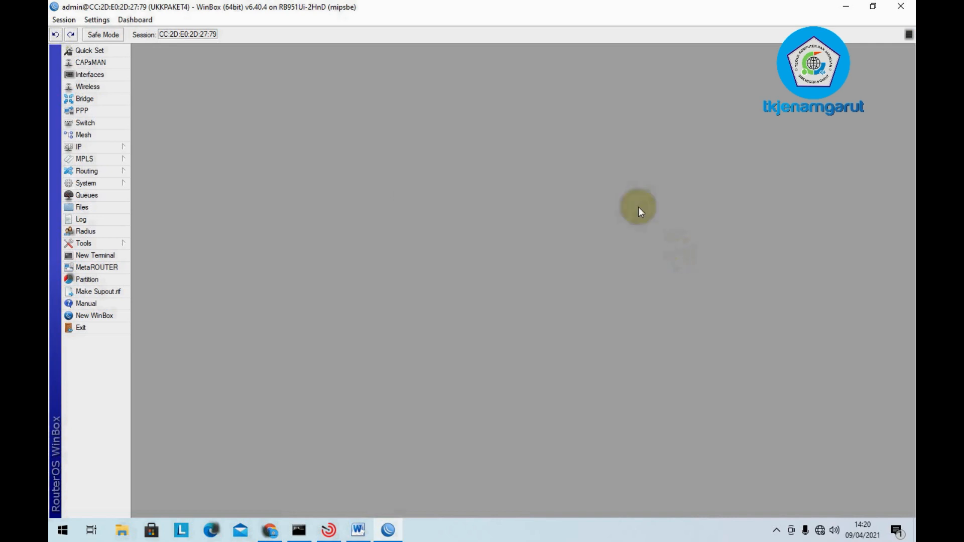
- Highlight the IP Address, Gateway and DNS checklist lines red, then return to WinBox
{"action": "left_click", "coordinate": [355, 532]}
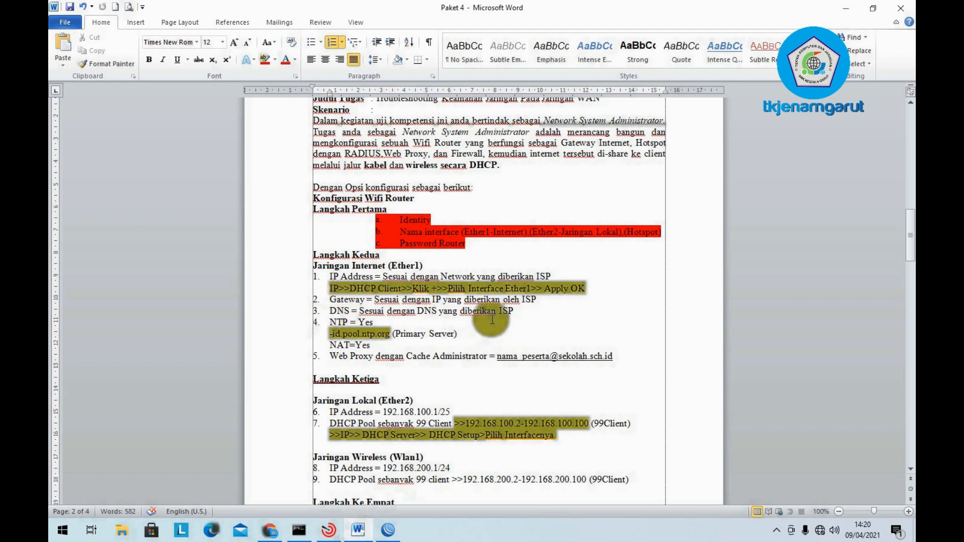
{"action": "left_click_drag", "start_coordinate": [512, 310], "coordinate": [330, 276]}
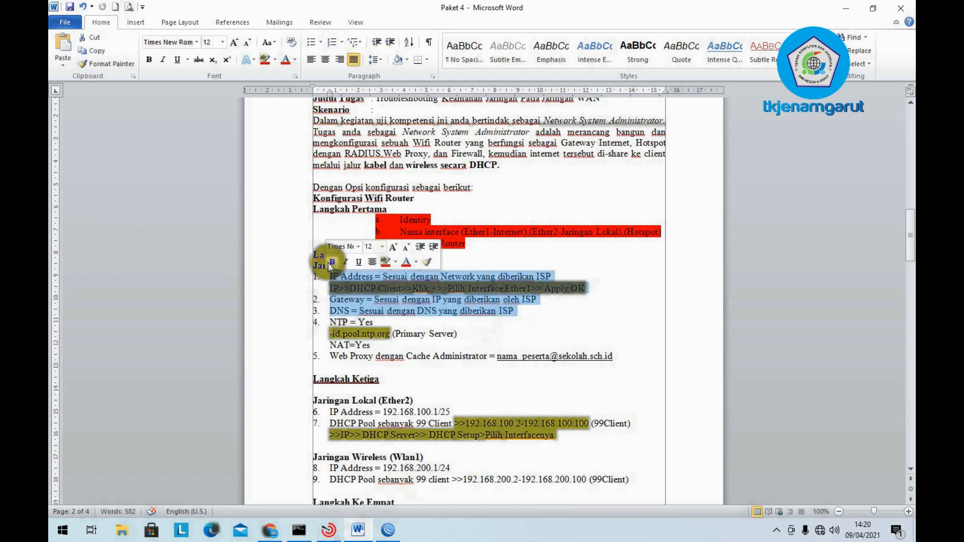
{"action": "left_click", "coordinate": [263, 60]}
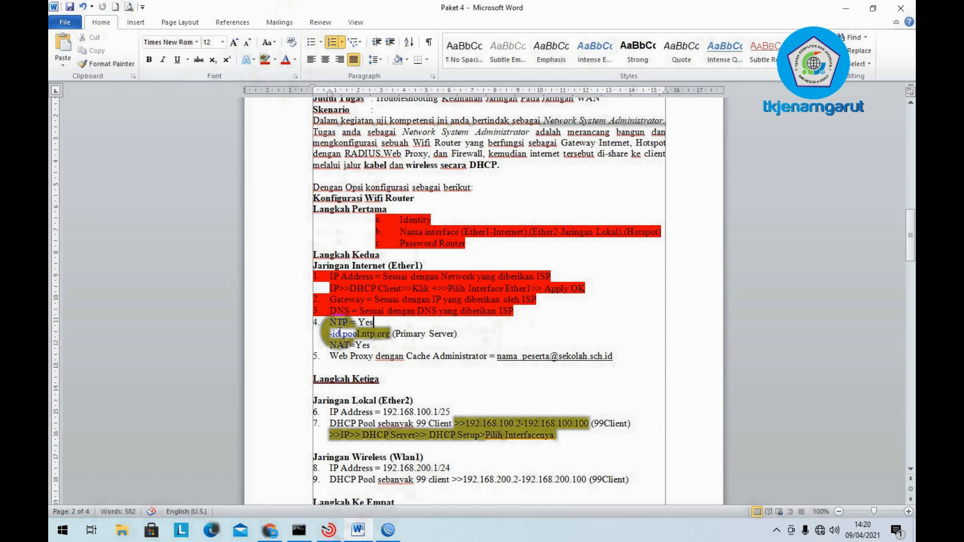
{"action": "mouse_move", "coordinate": [382, 535]}
{"action": "left_click", "coordinate": [390, 502]}
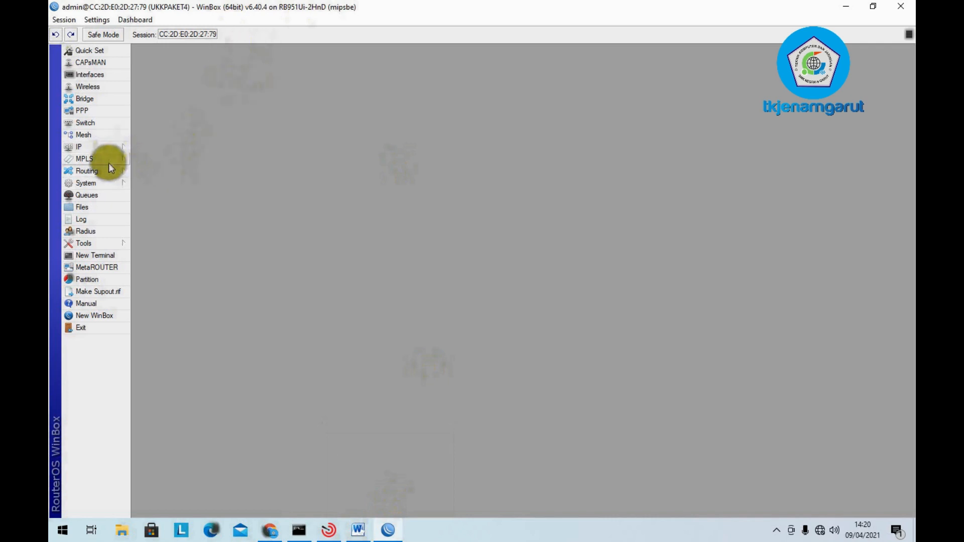
- Enable the SNTP client with primary server id.pool.ntp.org and dismiss the rejection error
{"action": "left_click", "coordinate": [103, 185]}
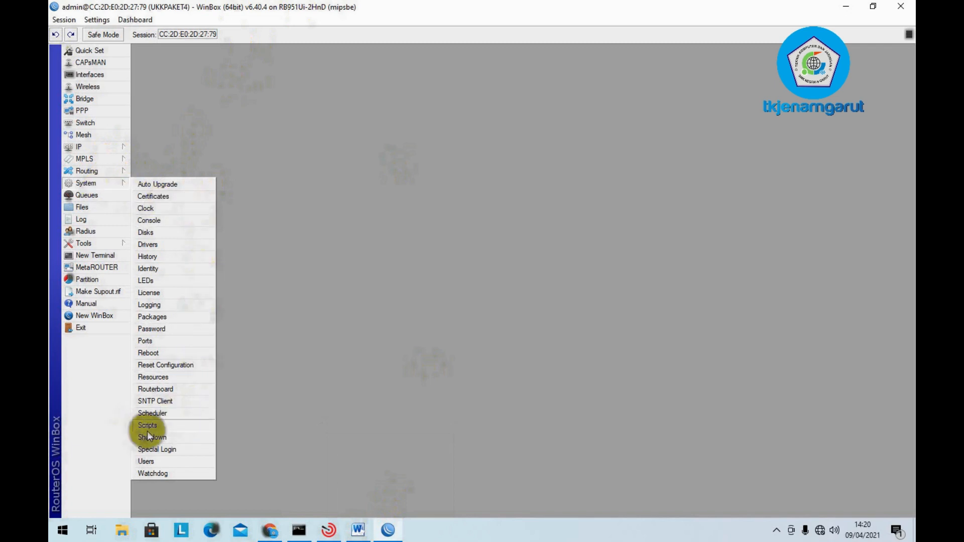
{"action": "left_click", "coordinate": [182, 402]}
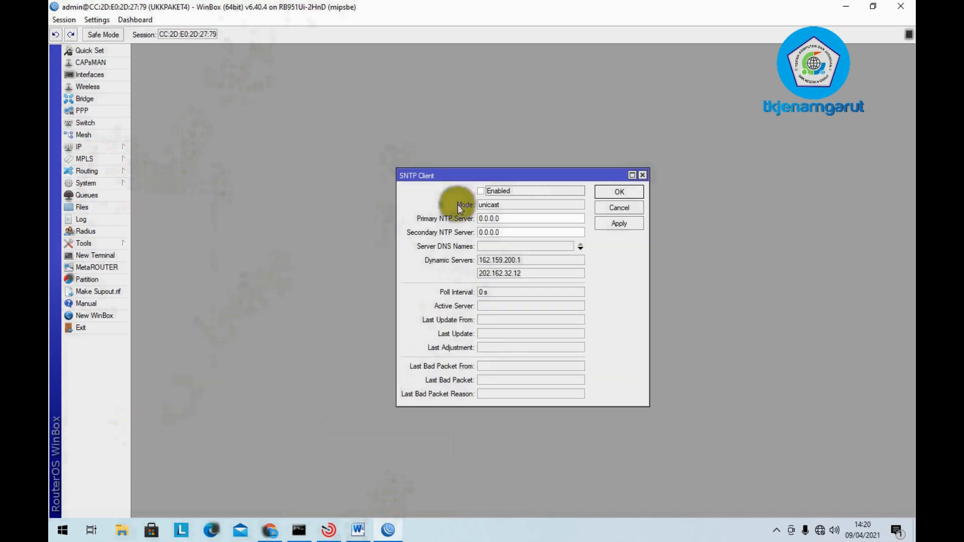
{"action": "left_click", "coordinate": [480, 191]}
{"action": "double_click", "coordinate": [522, 221]}
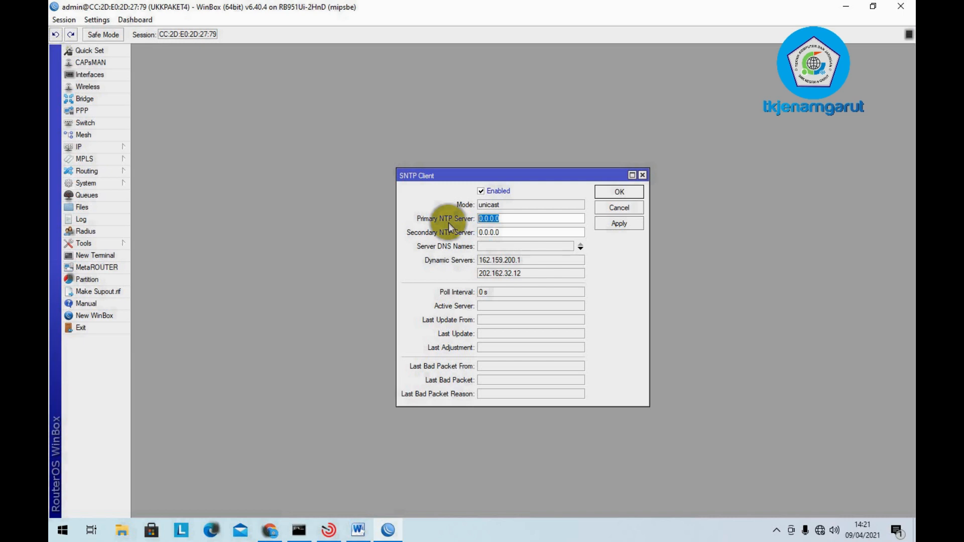
{"action": "left_click_drag", "start_coordinate": [527, 220], "coordinate": [419, 229]}
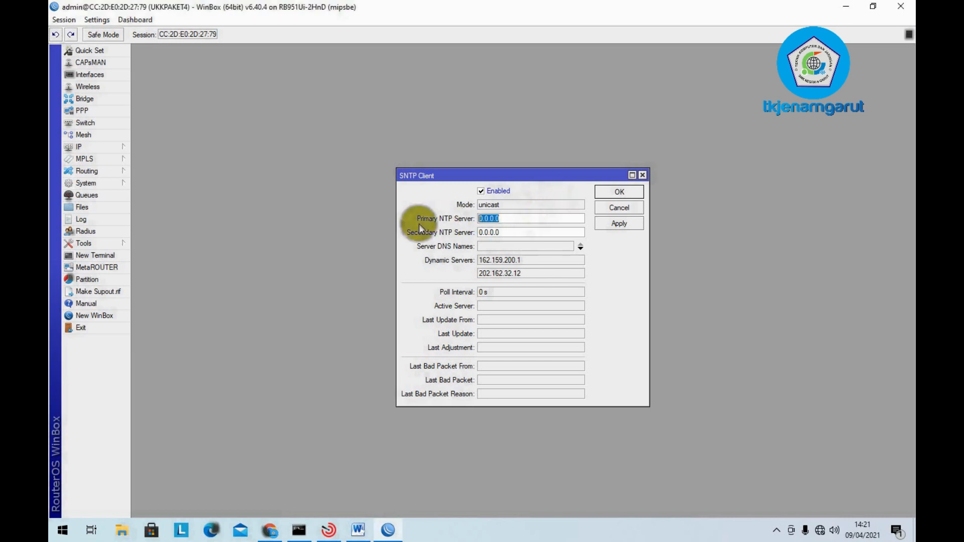
{"action": "type", "text": "id.pool.ntp.org"}
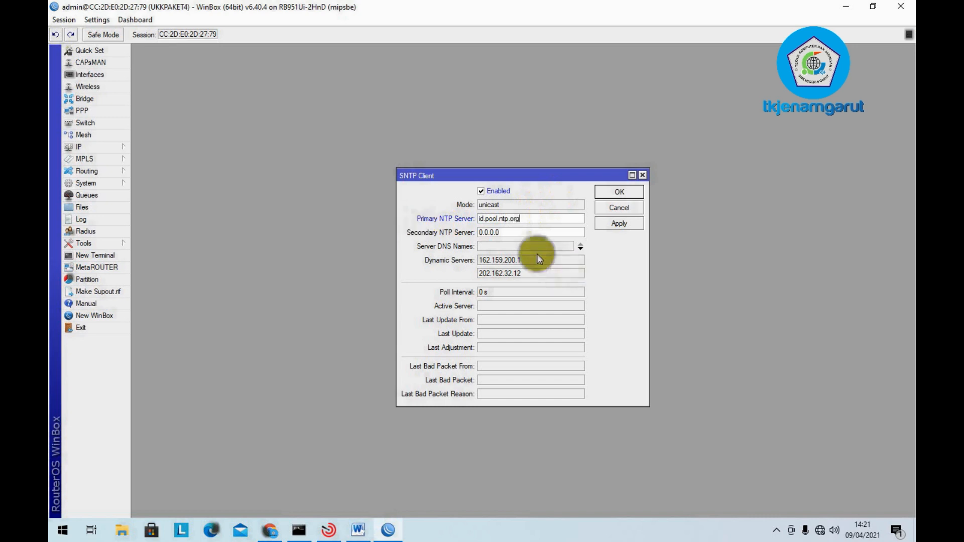
{"action": "left_click", "coordinate": [610, 223]}
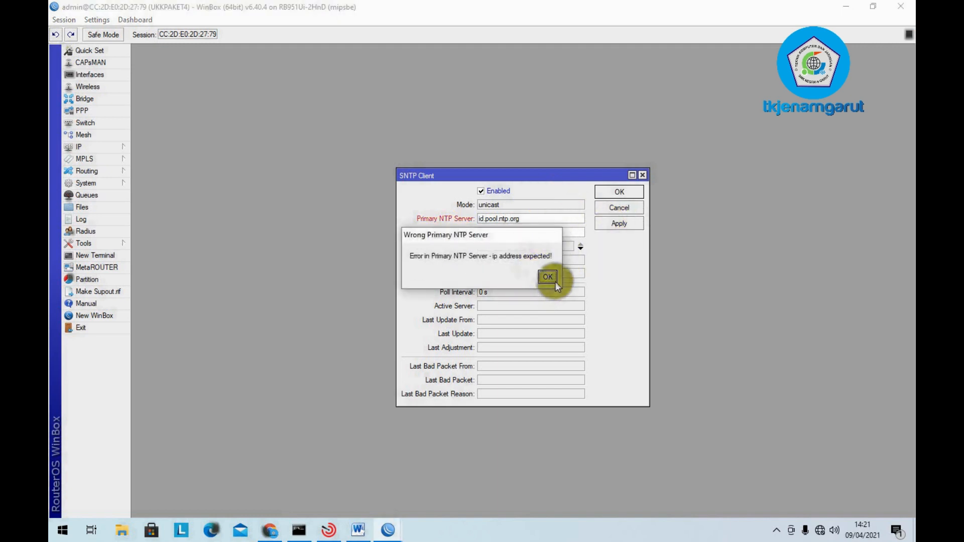
{"action": "left_click", "coordinate": [554, 281]}
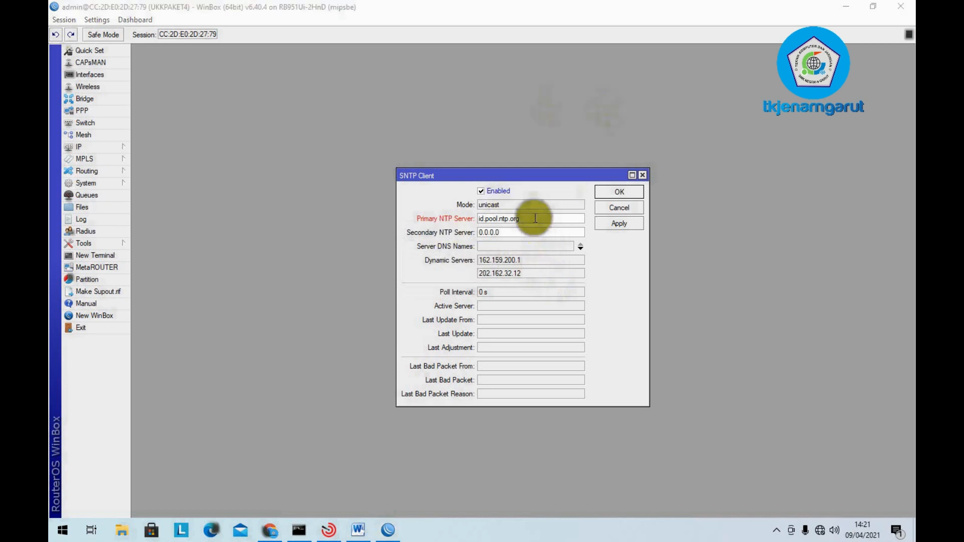
- Correct the primary NTP server to 0.id.pool.ntp.org, dismiss the error again, and open New Terminal
{"action": "left_click", "coordinate": [480, 219]}
{"action": "type", "text": "0."}
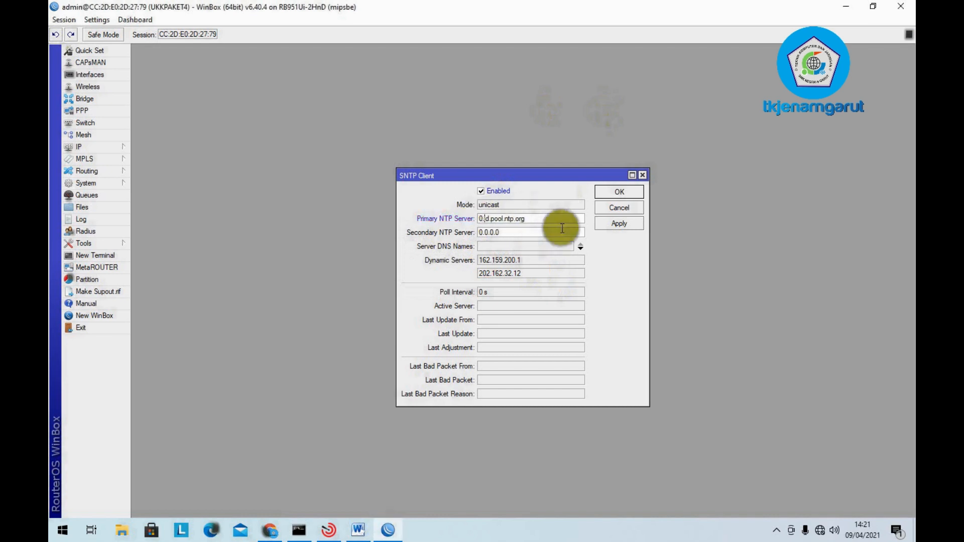
{"action": "left_click", "coordinate": [621, 222]}
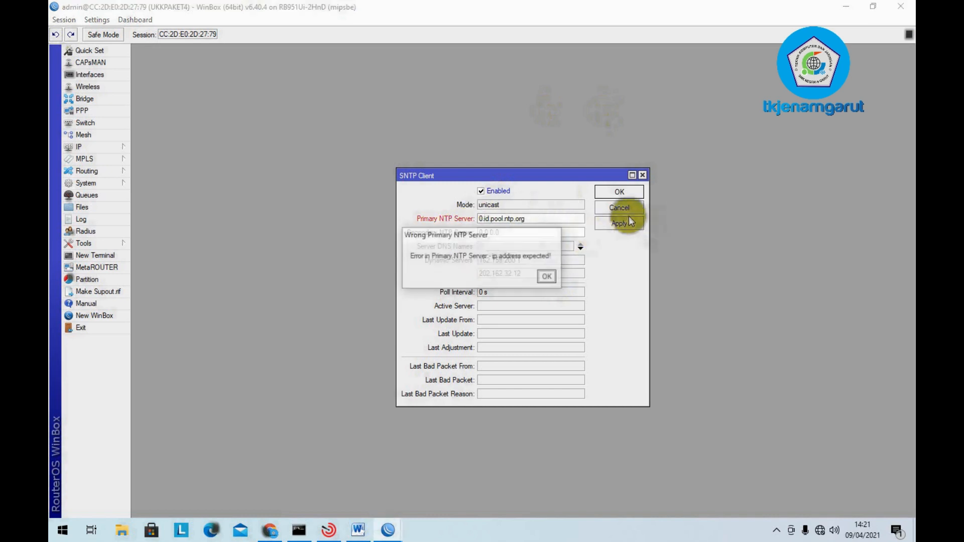
{"action": "left_click", "coordinate": [547, 277]}
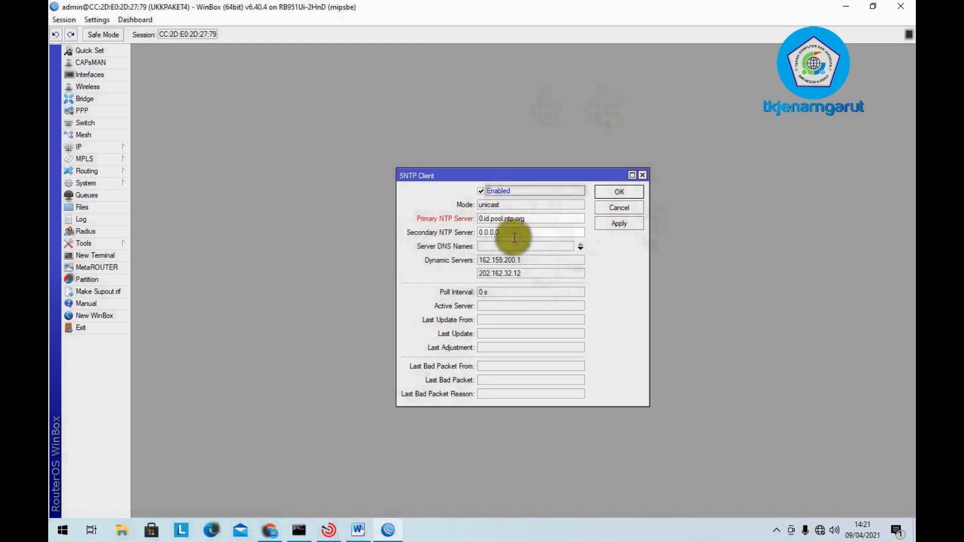
{"action": "left_click", "coordinate": [81, 257]}
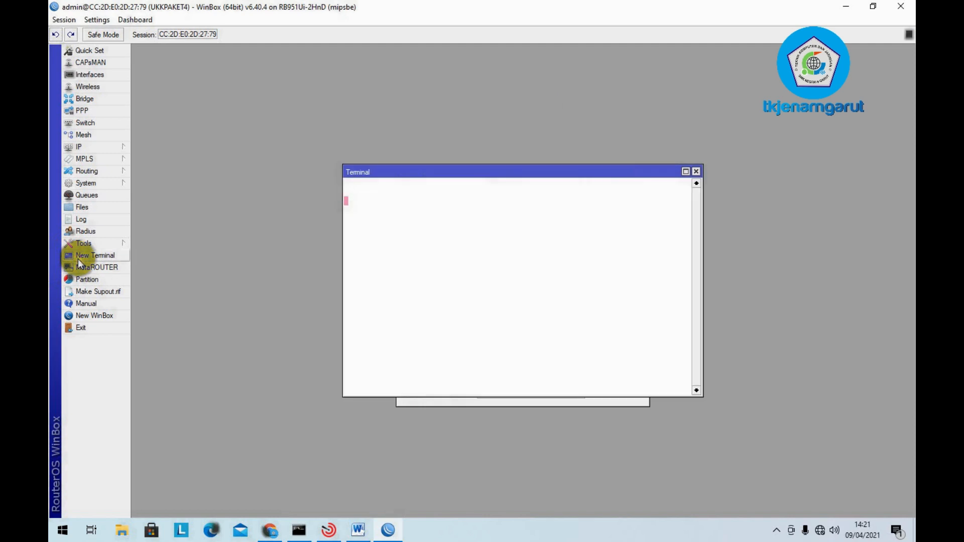
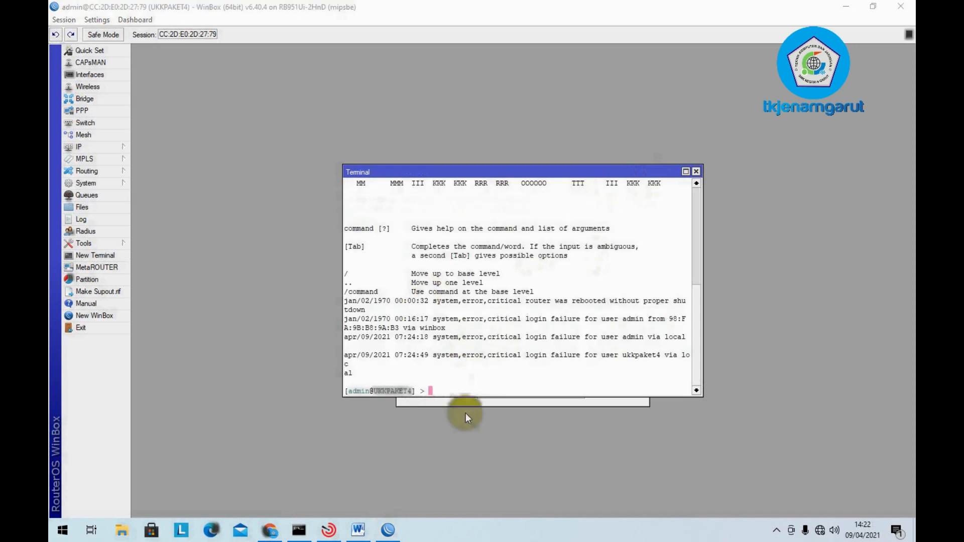
- Ping id.pool.ntp.org in the terminal and copy the replying address 162.159.200.123
{"action": "left_click_drag", "start_coordinate": [550, 172], "coordinate": [796, 186]}
{"action": "left_click", "coordinate": [684, 405]}
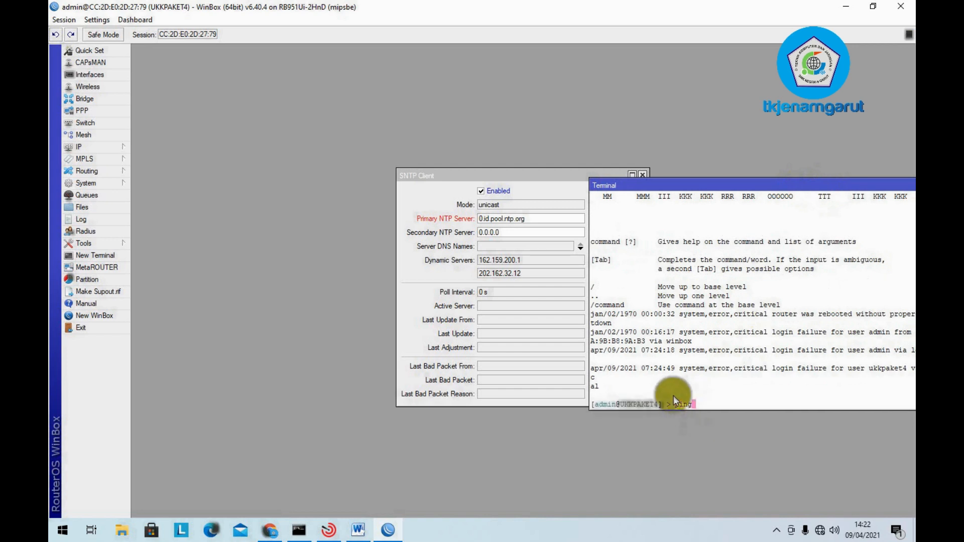
{"action": "type", "text": "ping id.poll"}
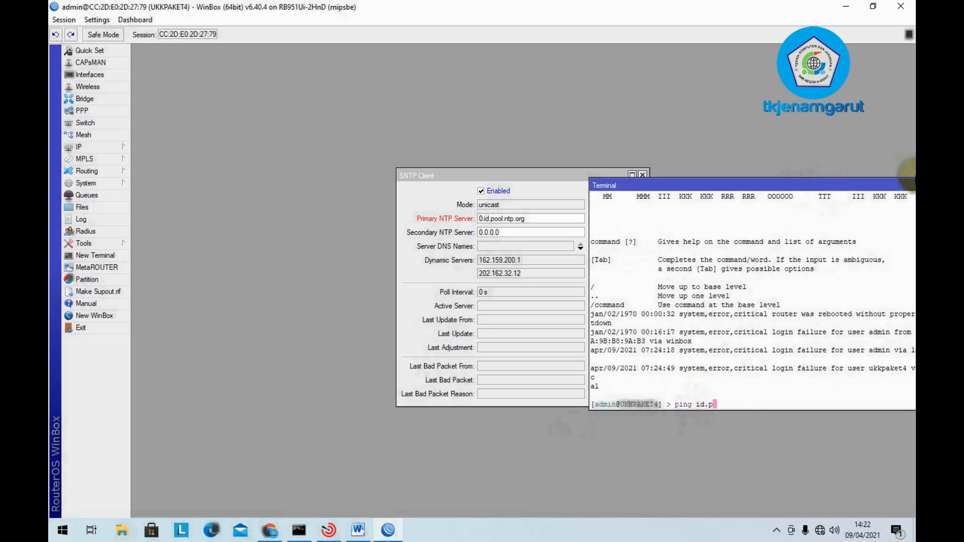
{"action": "key", "text": "BackSpace"}
{"action": "key", "text": "BackSpace"}
{"action": "type", "text": "ol.ntp.org"}
{"action": "key", "text": "Return"}
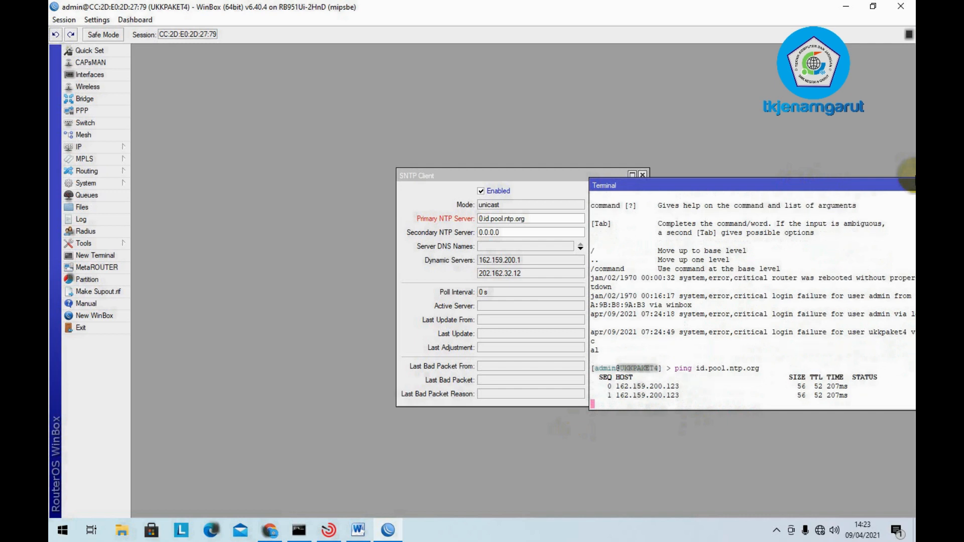
{"action": "key", "text": "ctrl+c"}
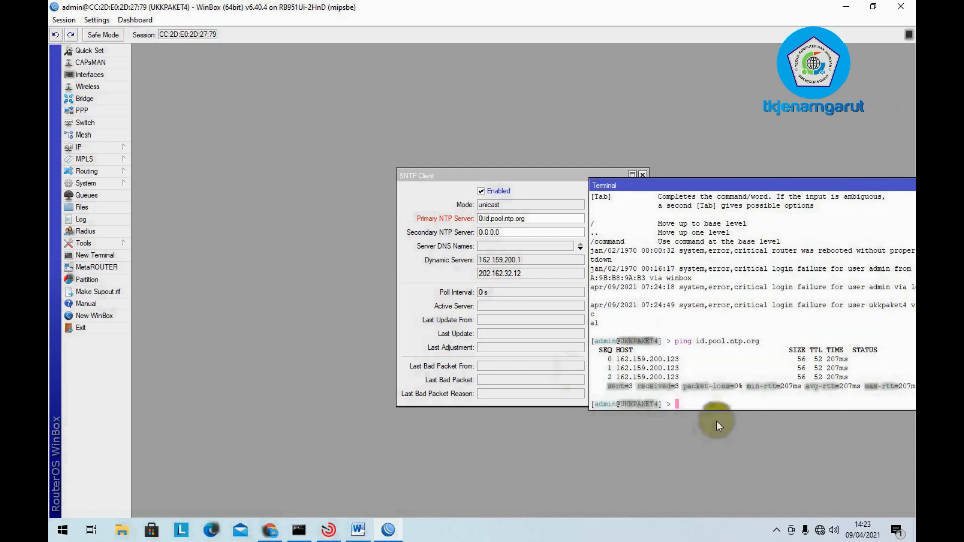
{"action": "left_click_drag", "start_coordinate": [680, 359], "coordinate": [617, 361]}
{"action": "right_click", "coordinate": [627, 358]}
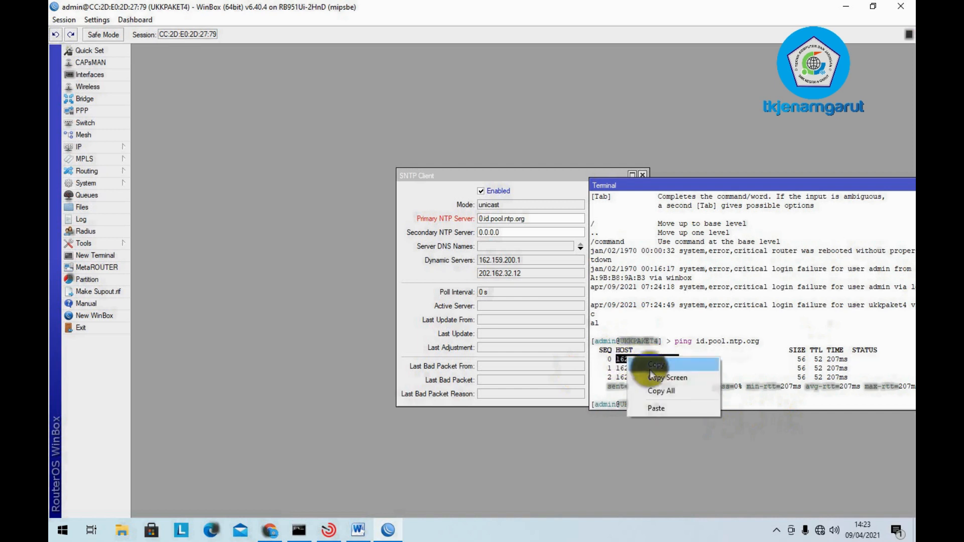
{"action": "left_click", "coordinate": [656, 365]}
- Set the SNTP client's primary NTP server to 162.159.200.123, apply, and close it
{"action": "left_click", "coordinate": [544, 217]}
{"action": "left_click_drag", "start_coordinate": [544, 218], "coordinate": [383, 210]}
{"action": "key", "text": "ctrl+v"}
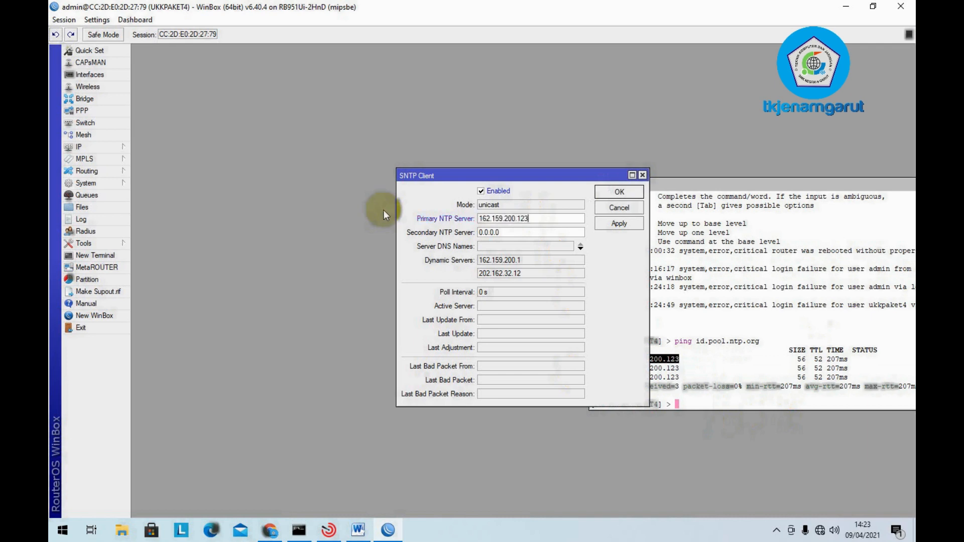
{"action": "left_click", "coordinate": [631, 228]}
{"action": "left_click", "coordinate": [622, 192]}
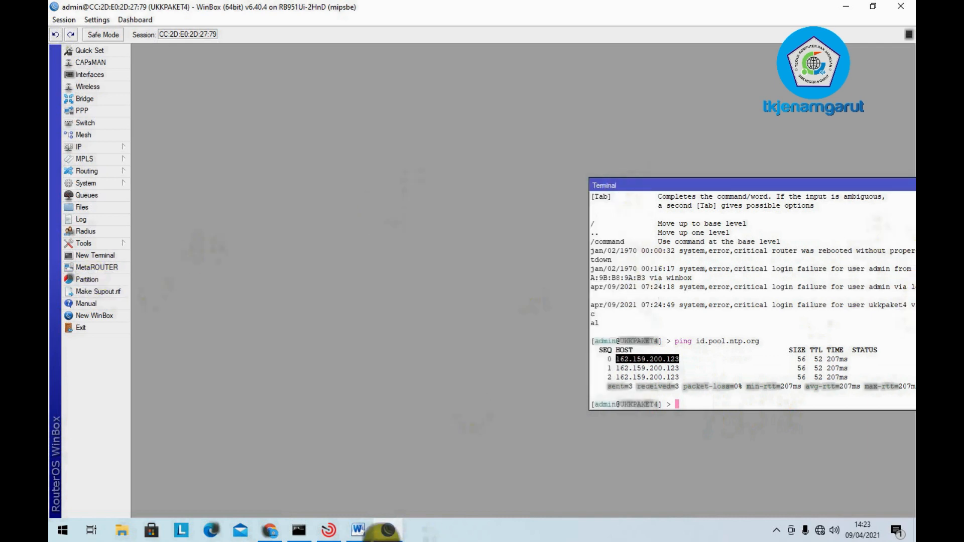
- Highlight the 'NTP = Yes' checklist line red in Word
{"action": "left_click", "coordinate": [359, 529]}
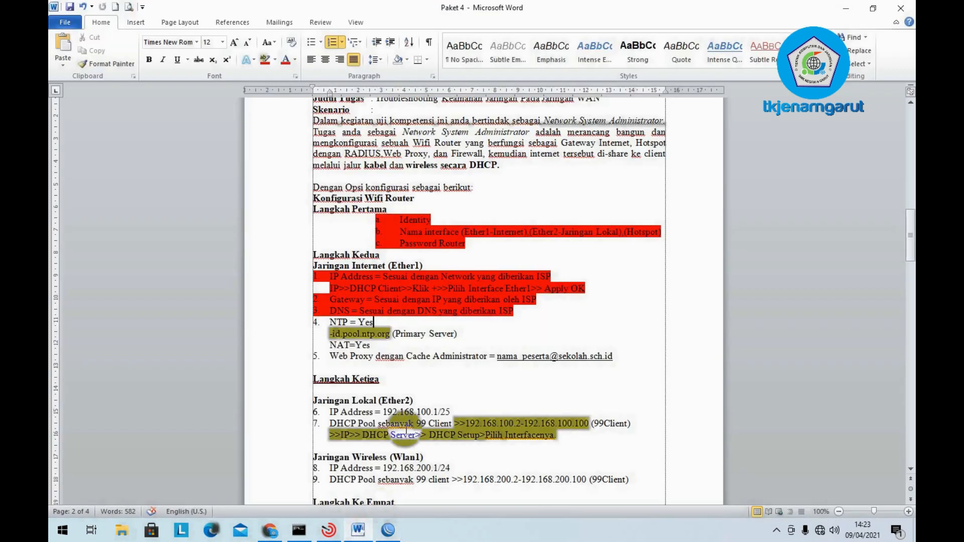
{"action": "left_click_drag", "start_coordinate": [374, 322], "coordinate": [329, 322]}
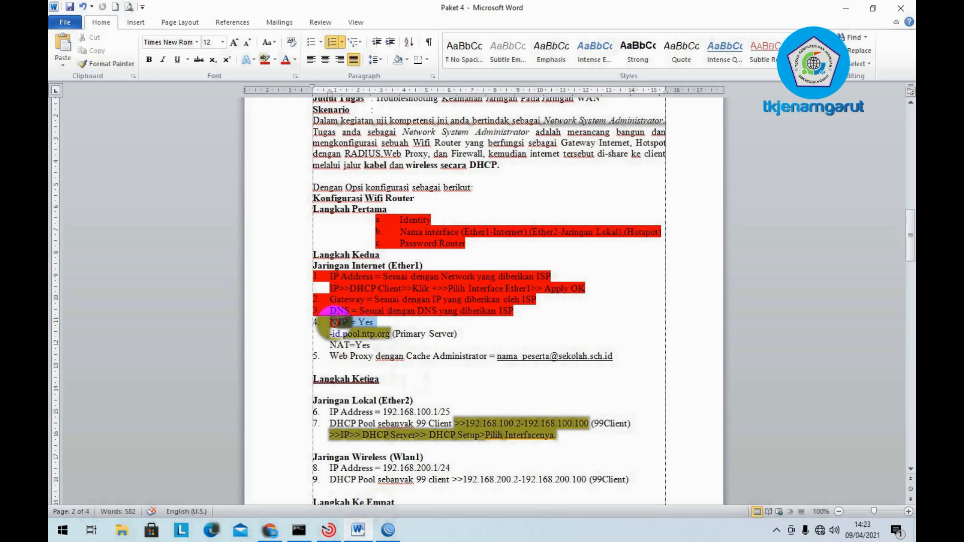
{"action": "left_click", "coordinate": [261, 61]}
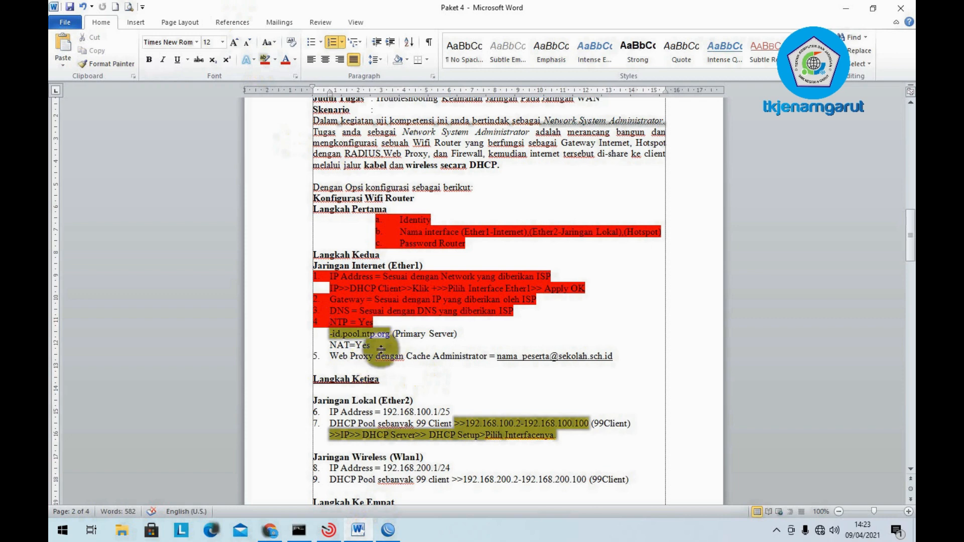
- Move the 'NAT=Yes' line under Langkah Ke Empat, select the Web Proxy line, and return to WinBox
{"action": "left_click", "coordinate": [321, 347]}
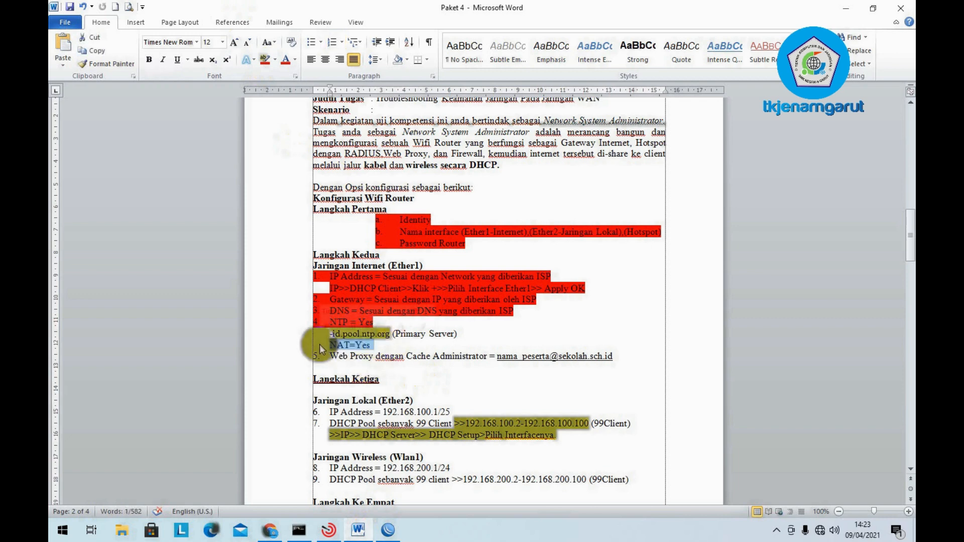
{"action": "key", "text": "Delete"}
{"action": "scroll", "coordinate": [351, 352], "scroll_direction": "down", "scroll_amount": 5}
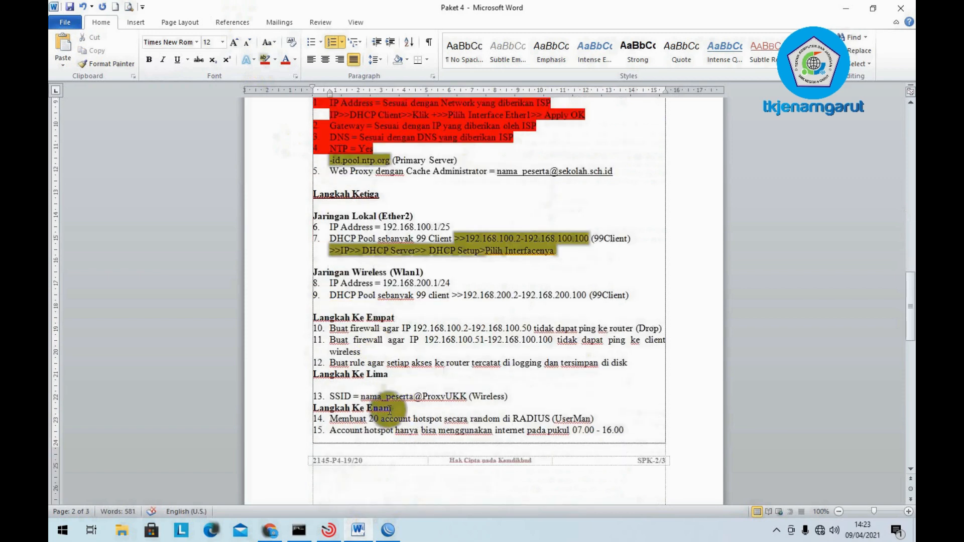
{"action": "left_click", "coordinate": [411, 317]}
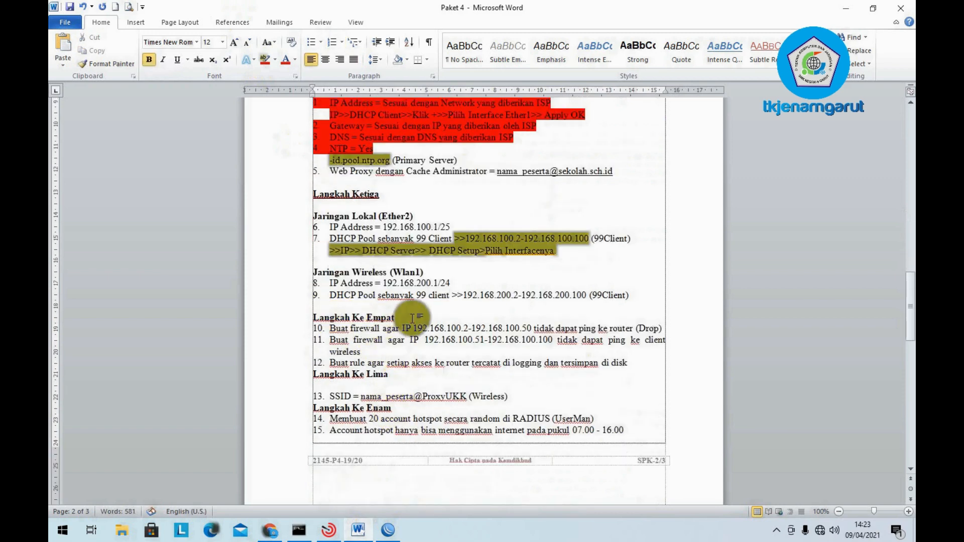
{"action": "key", "text": "Return"}
{"action": "type", "text": "NAT=Yes"}
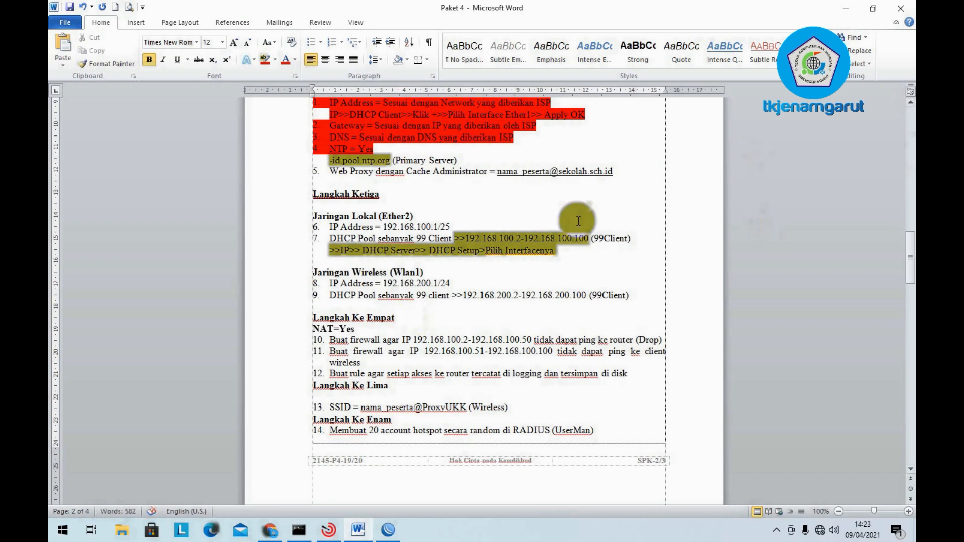
{"action": "scroll", "coordinate": [577, 220], "scroll_direction": "up", "scroll_amount": 3}
{"action": "left_click_drag", "start_coordinate": [324, 259], "coordinate": [597, 262]}
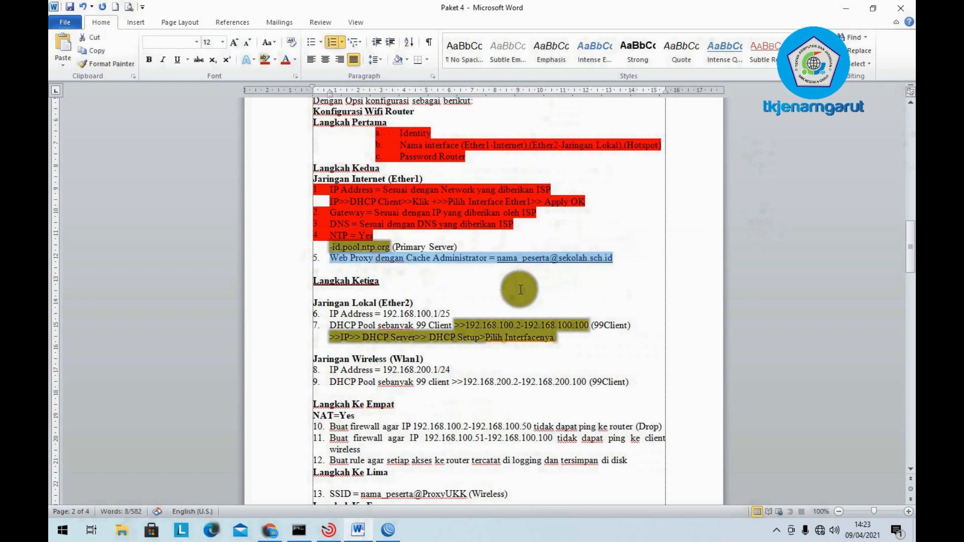
{"action": "left_click", "coordinate": [388, 530]}
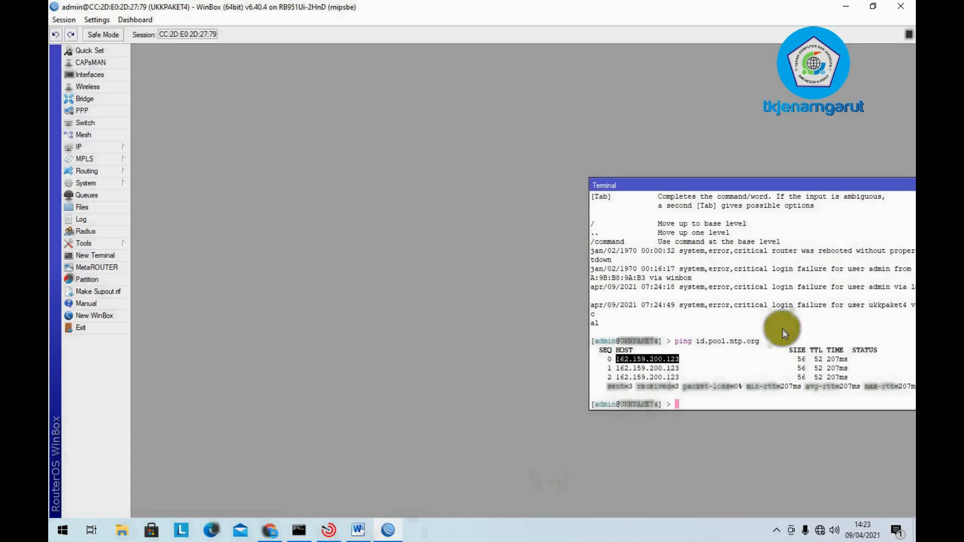
- Close the terminal and enable the web proxy as anonymous on port 8080
{"action": "left_click_drag", "start_coordinate": [867, 187], "coordinate": [693, 177]}
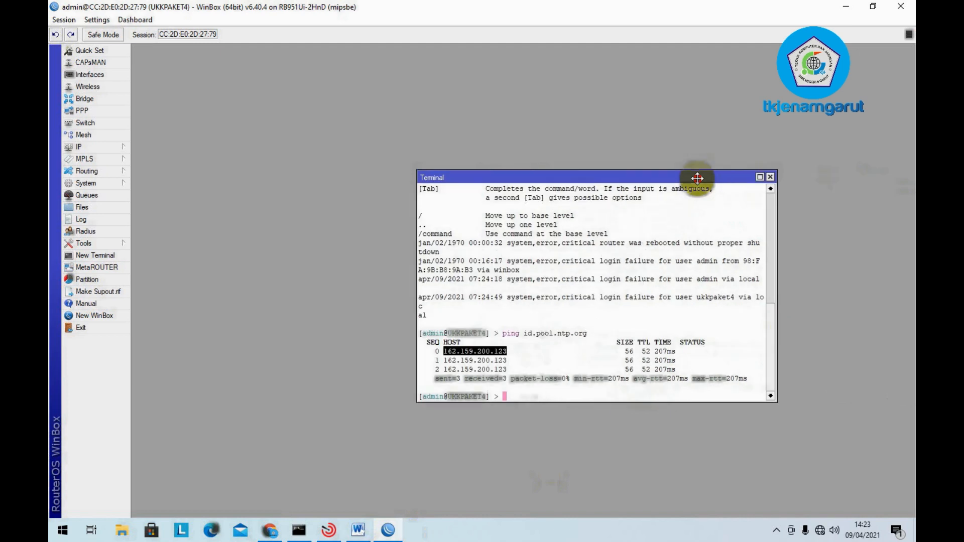
{"action": "left_click", "coordinate": [769, 177]}
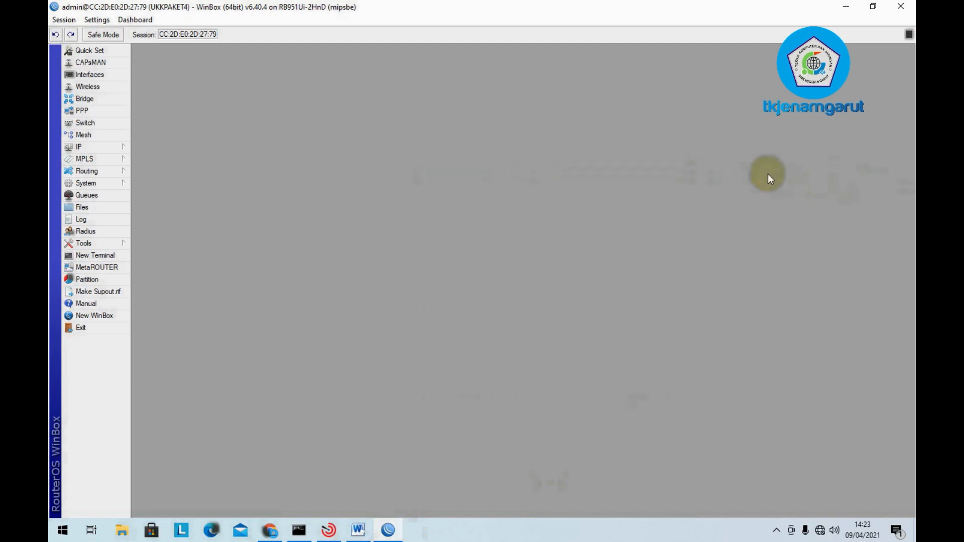
{"action": "left_click", "coordinate": [112, 149]}
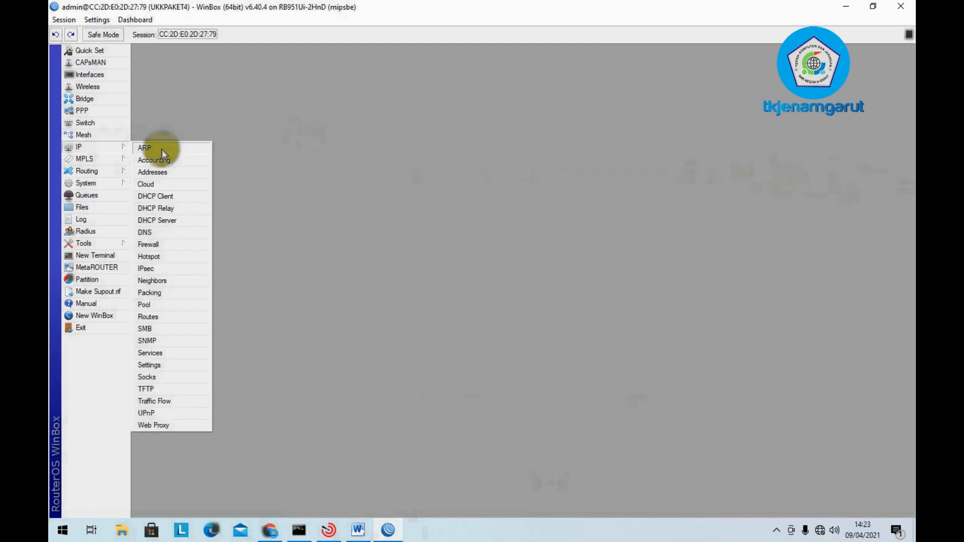
{"action": "left_click", "coordinate": [242, 149]}
{"action": "left_click", "coordinate": [112, 149]}
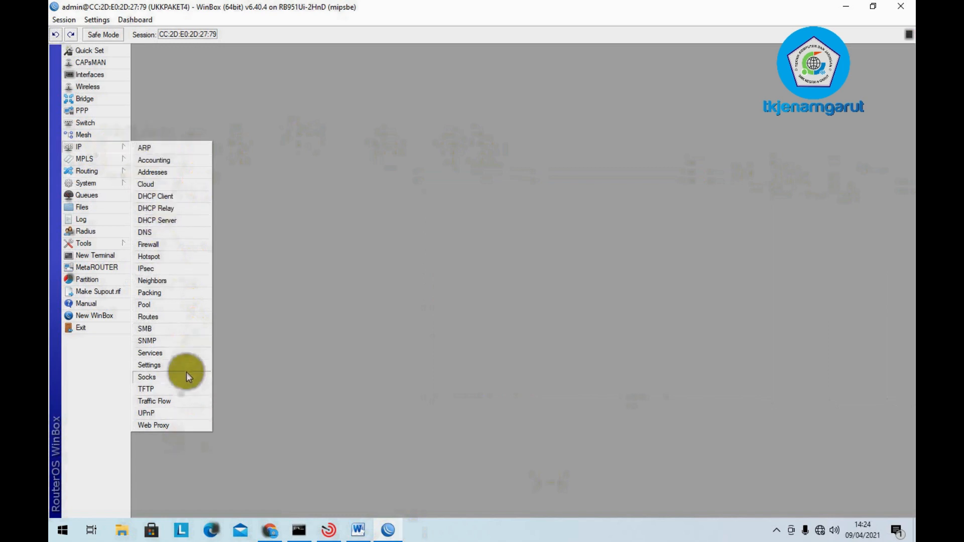
{"action": "left_click", "coordinate": [191, 430]}
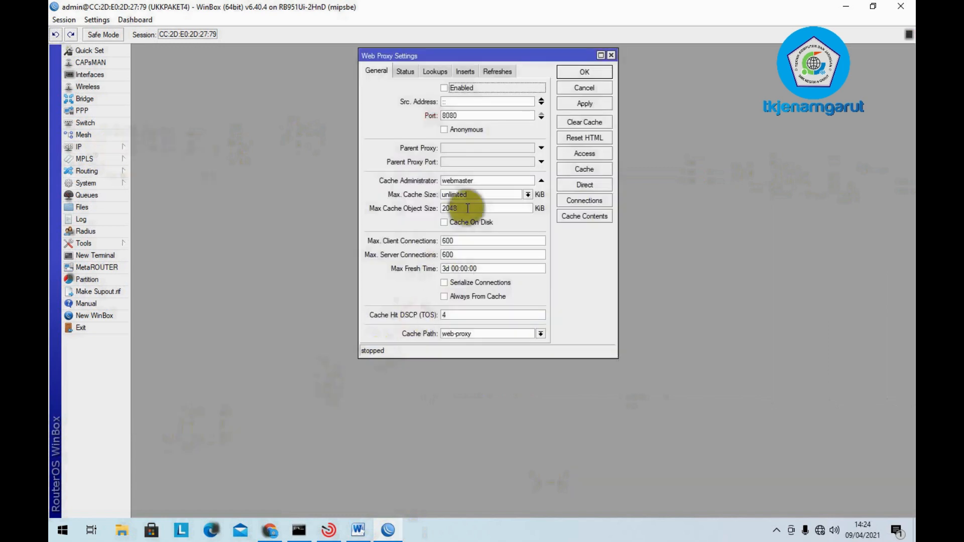
{"action": "left_click", "coordinate": [449, 89]}
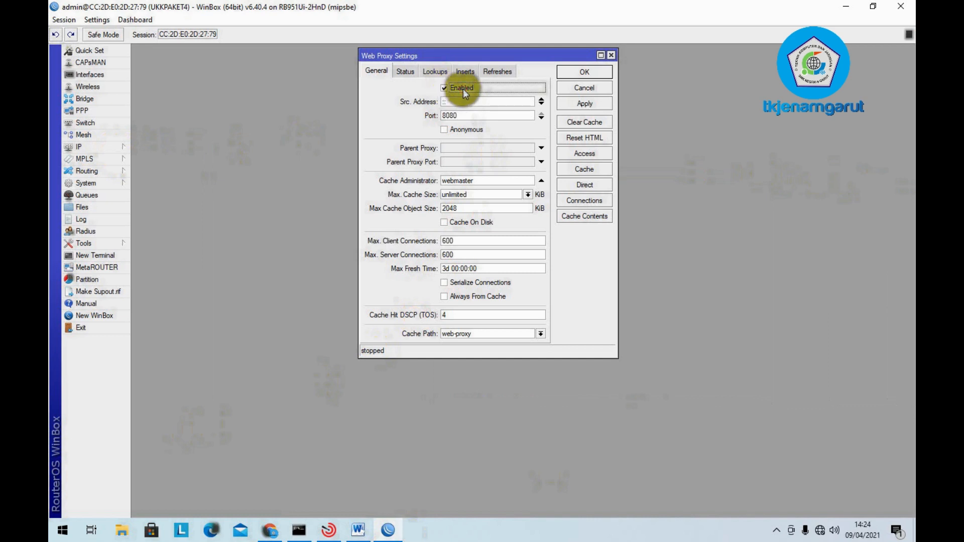
{"action": "left_click", "coordinate": [474, 115]}
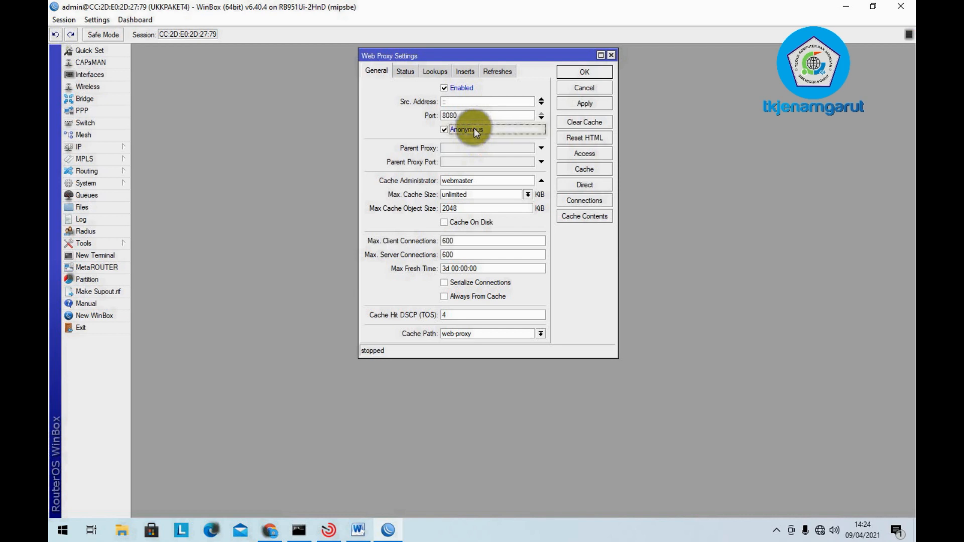
{"action": "left_click", "coordinate": [473, 129]}
- Set the proxy cache administrator to the school e-mail address and enable Cache On Disk
{"action": "left_click", "coordinate": [499, 180]}
{"action": "left_click_drag", "start_coordinate": [498, 180], "coordinate": [271, 177]}
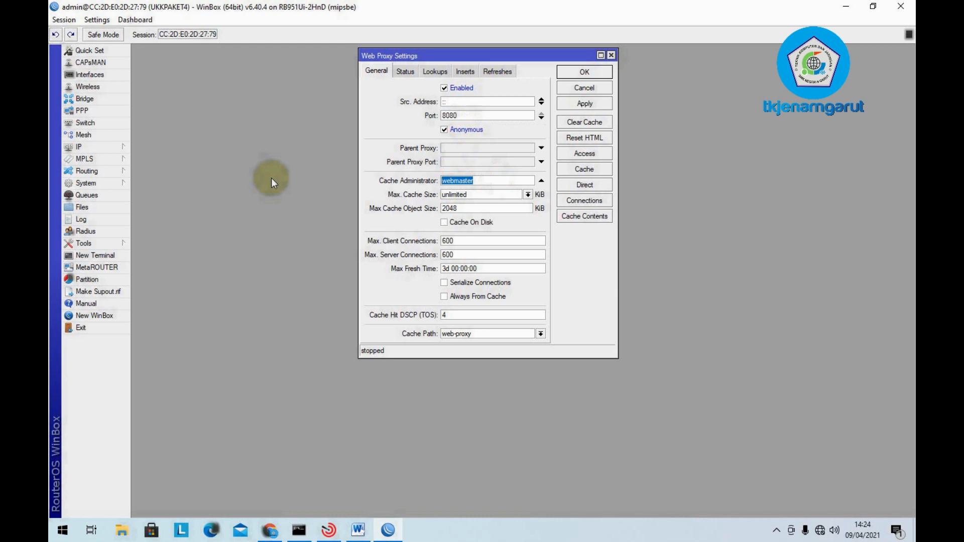
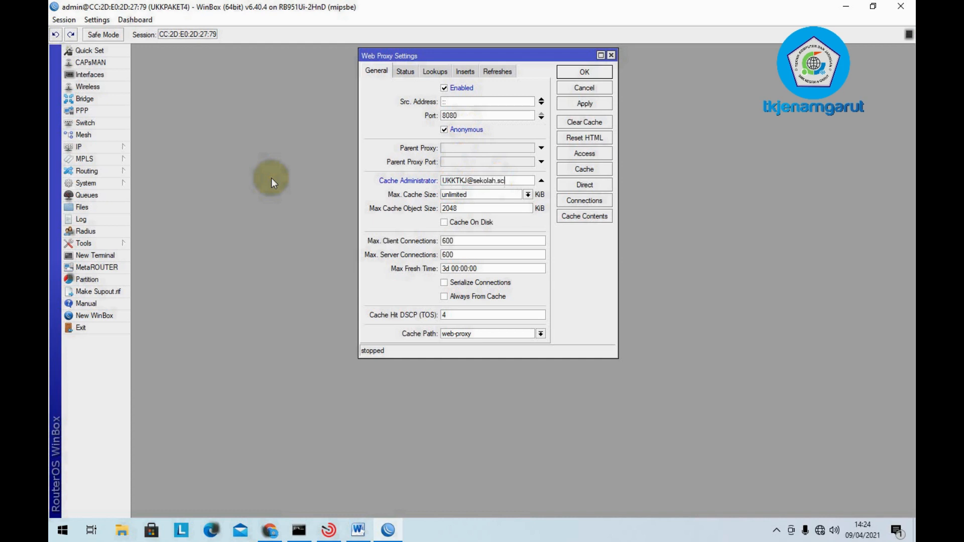
{"action": "left_click", "coordinate": [453, 223]}
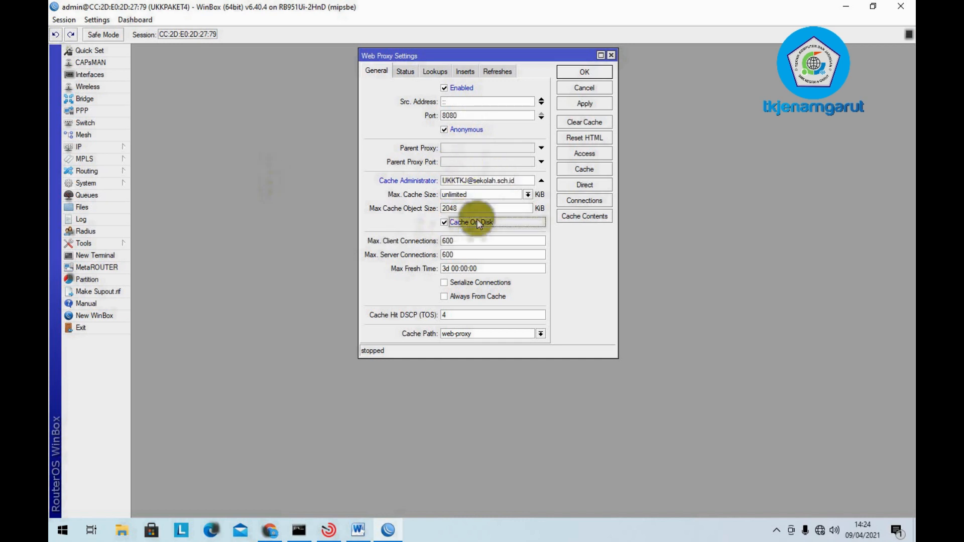
{"action": "left_click", "coordinate": [581, 105]}
{"action": "left_click", "coordinate": [587, 73]}
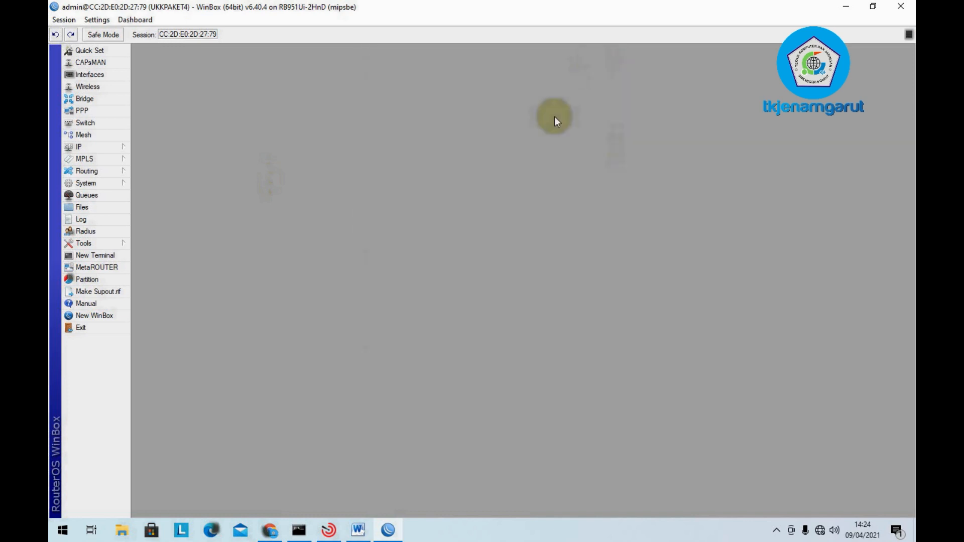
{"action": "left_click", "coordinate": [361, 528]}
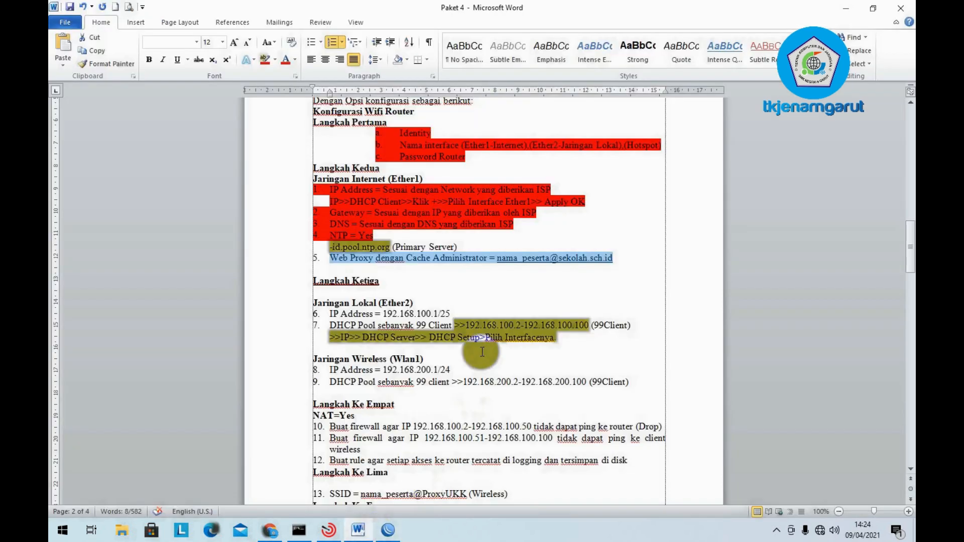
- Highlight the Web Proxy item red, then select 'Server' in item 7 under Langkah Ketiga
{"action": "left_click", "coordinate": [265, 60]}
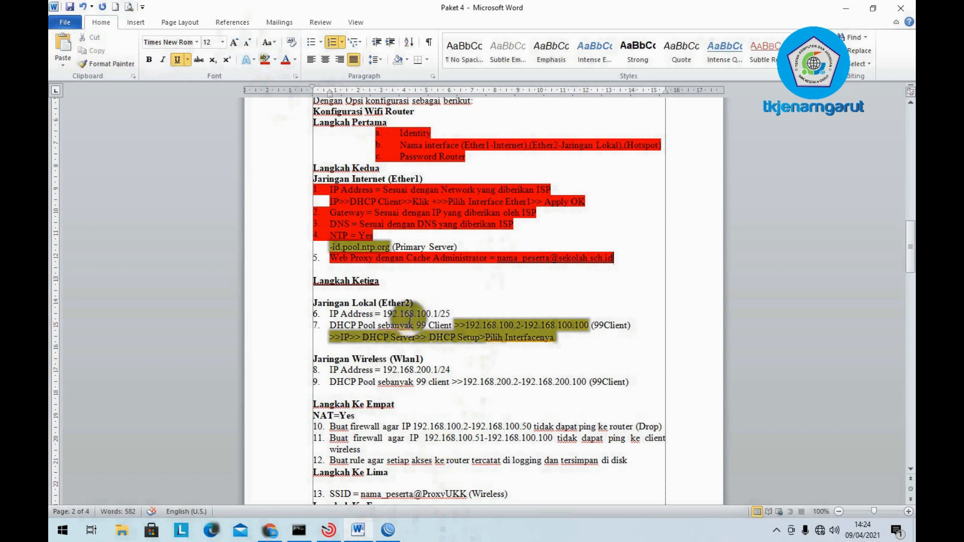
{"action": "left_click", "coordinate": [360, 201]}
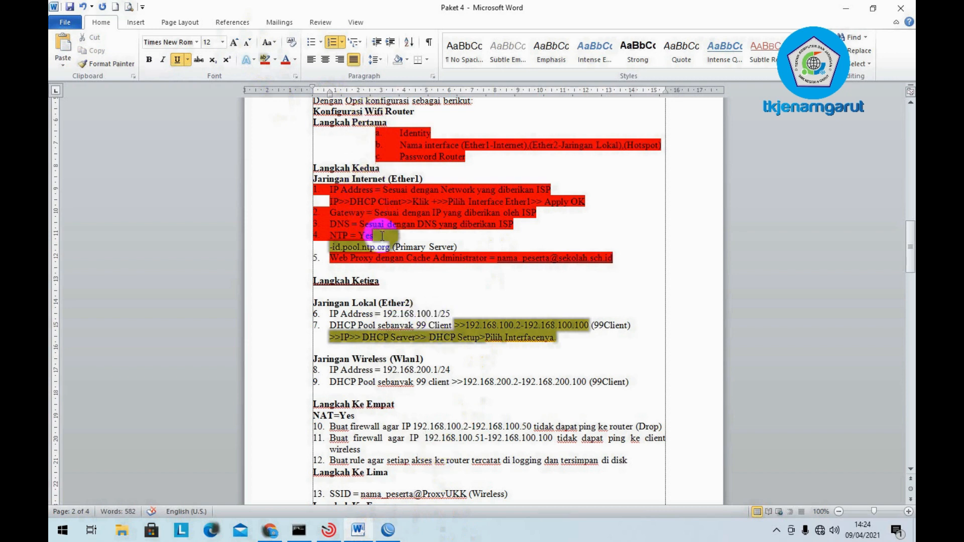
{"action": "scroll", "coordinate": [395, 296], "scroll_direction": "down", "scroll_amount": 3}
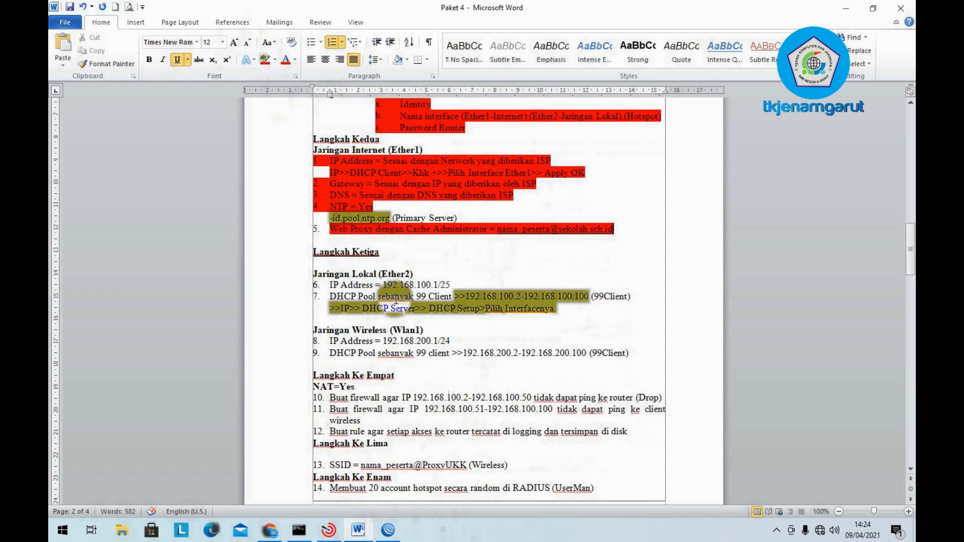
{"action": "left_click", "coordinate": [384, 193]}
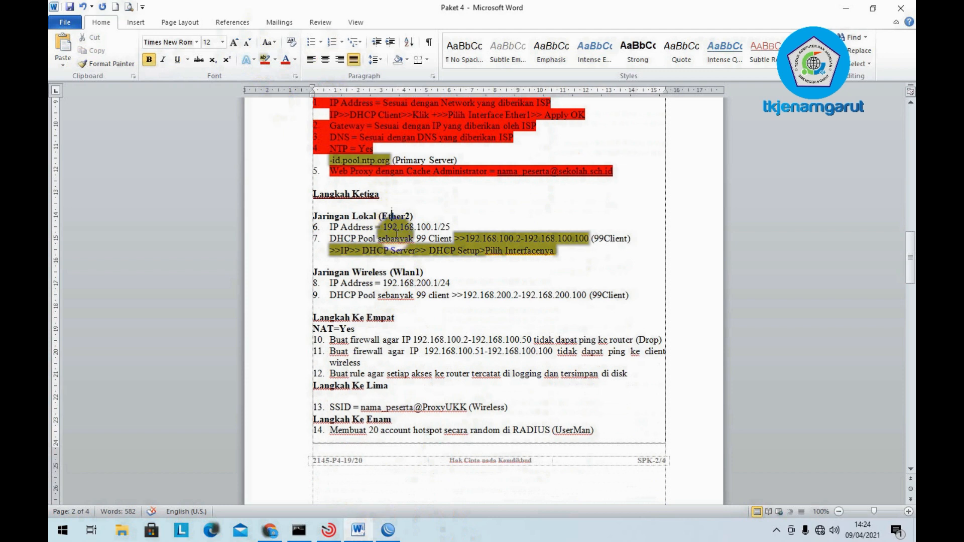
{"action": "left_click", "coordinate": [396, 237]}
{"action": "left_click", "coordinate": [407, 217]}
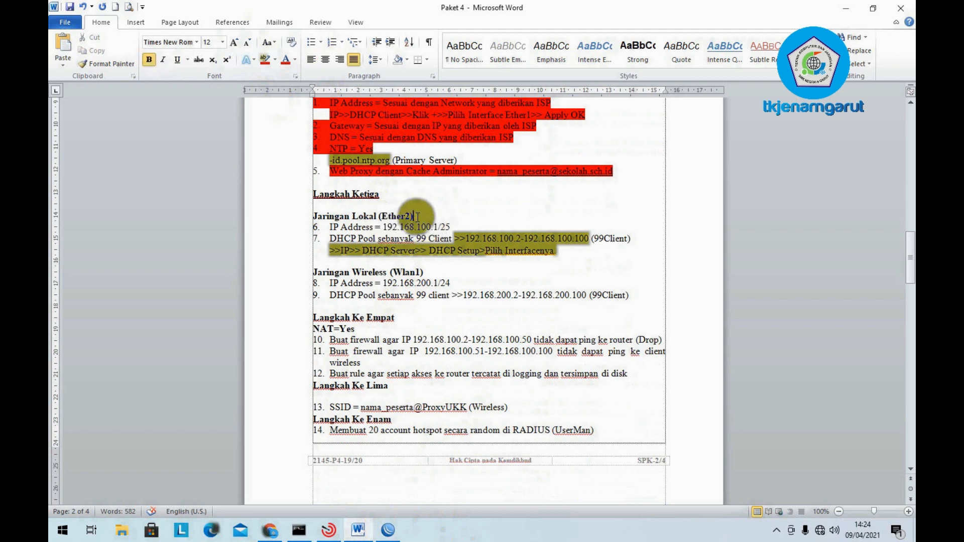
{"action": "double_click", "coordinate": [401, 248]}
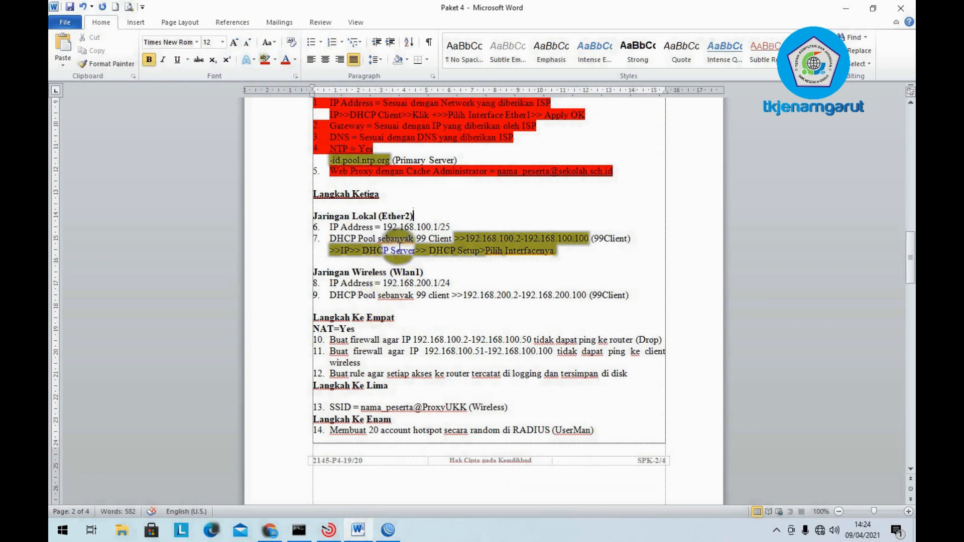
{"action": "left_click", "coordinate": [388, 530]}
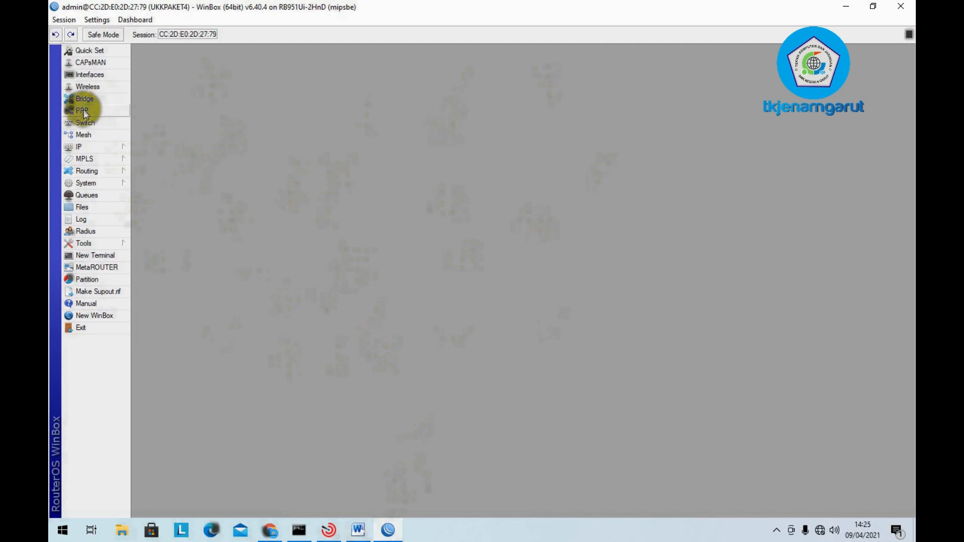
- Add IP address 192.168.100.1/25 on ether2-Jaringan Lokal, then return to Word
{"action": "left_click", "coordinate": [74, 149]}
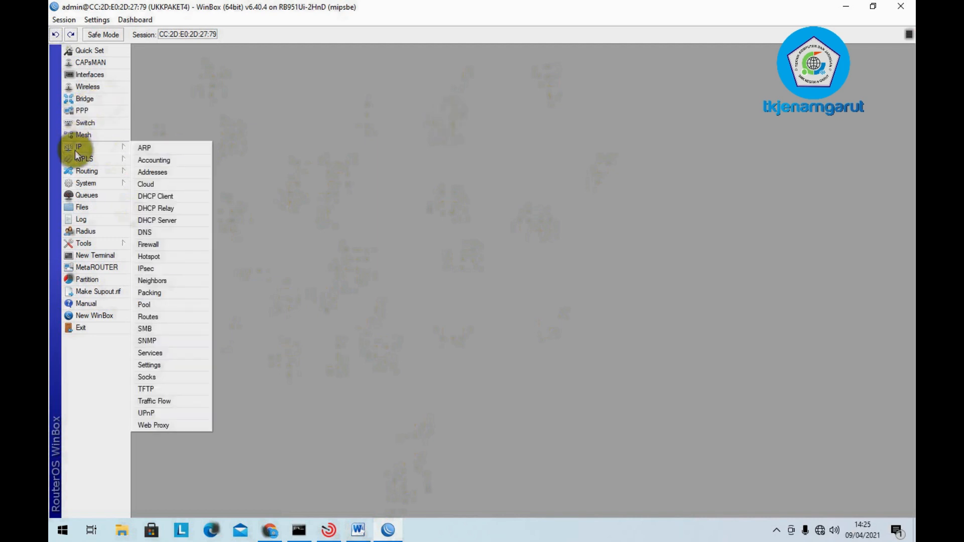
{"action": "left_click", "coordinate": [188, 174]}
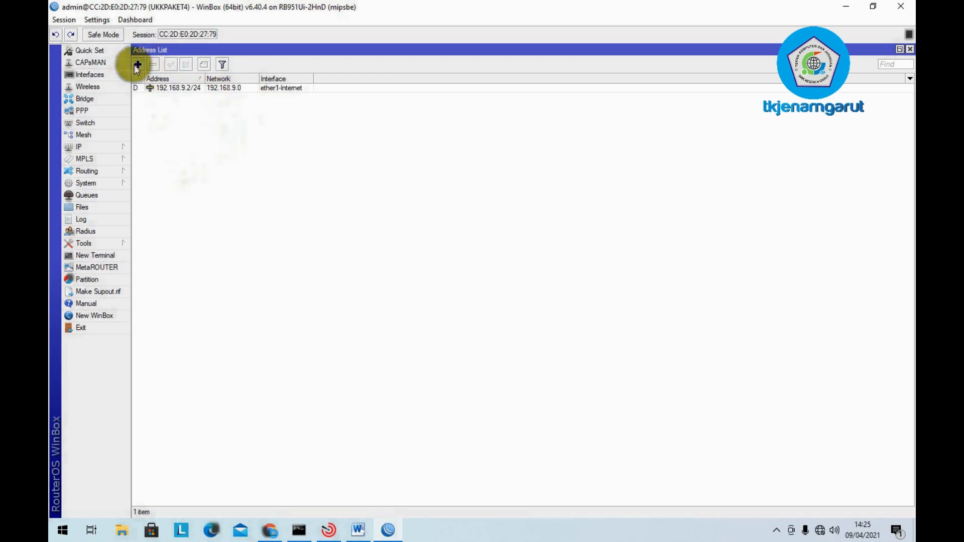
{"action": "left_click", "coordinate": [106, 148]}
{"action": "left_click", "coordinate": [201, 170]}
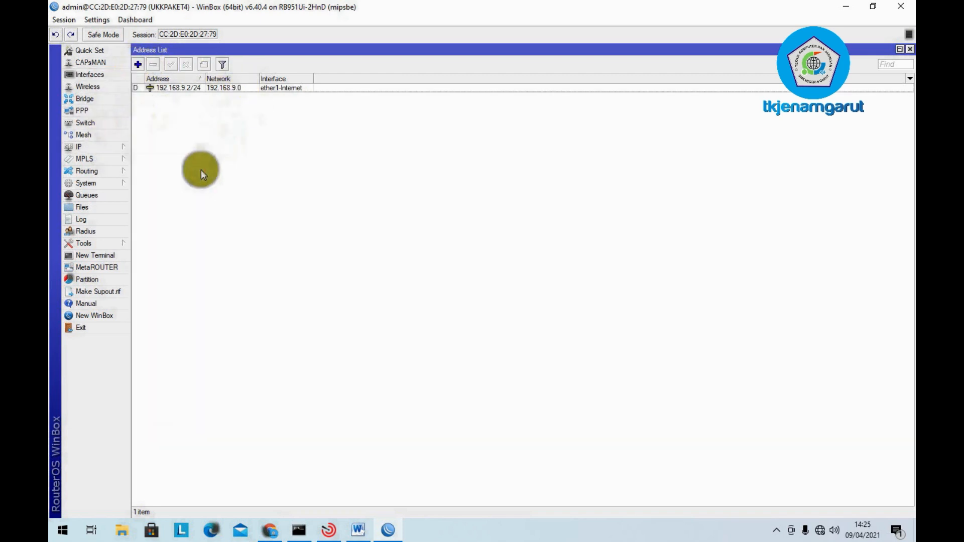
{"action": "left_click", "coordinate": [137, 64]}
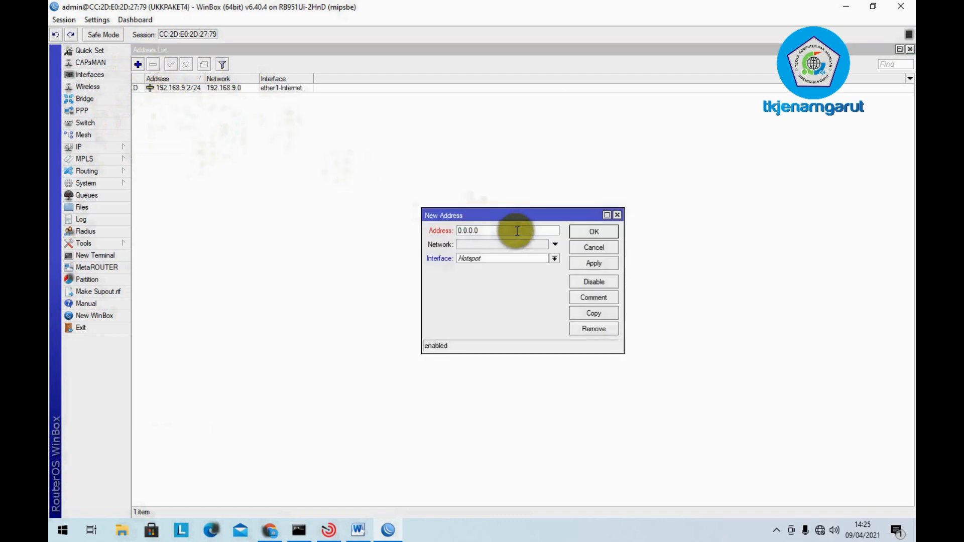
{"action": "type", "text": "19"}
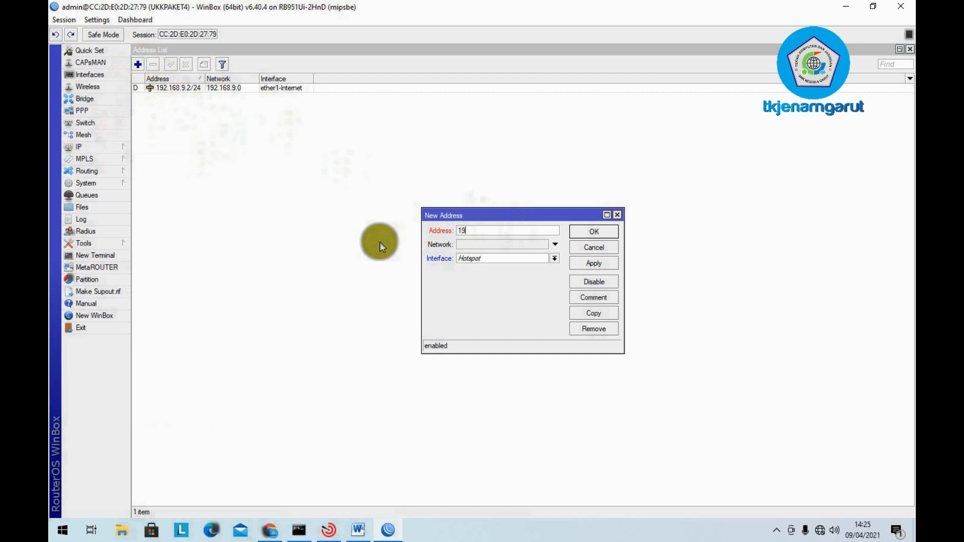
{"action": "type", "text": "2.168.100.1/25"}
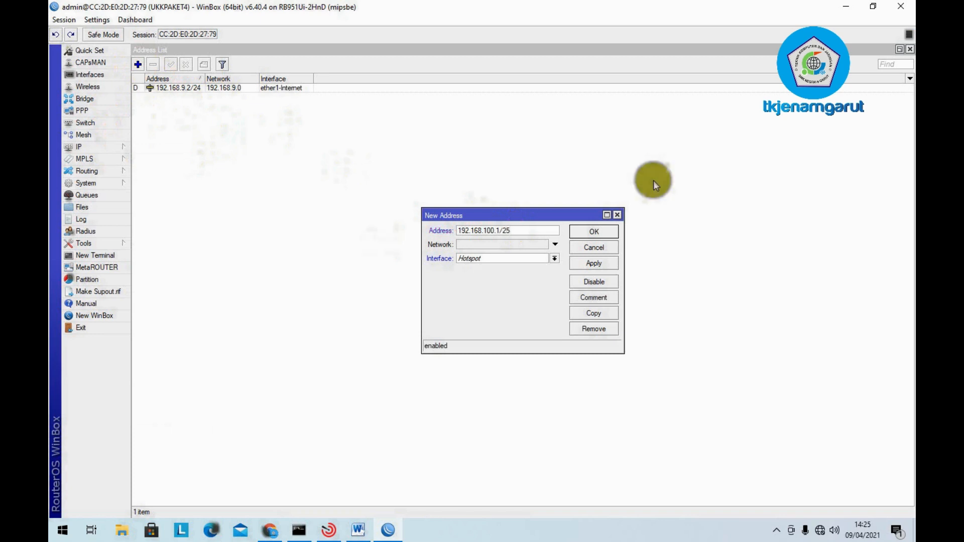
{"action": "left_click", "coordinate": [542, 258]}
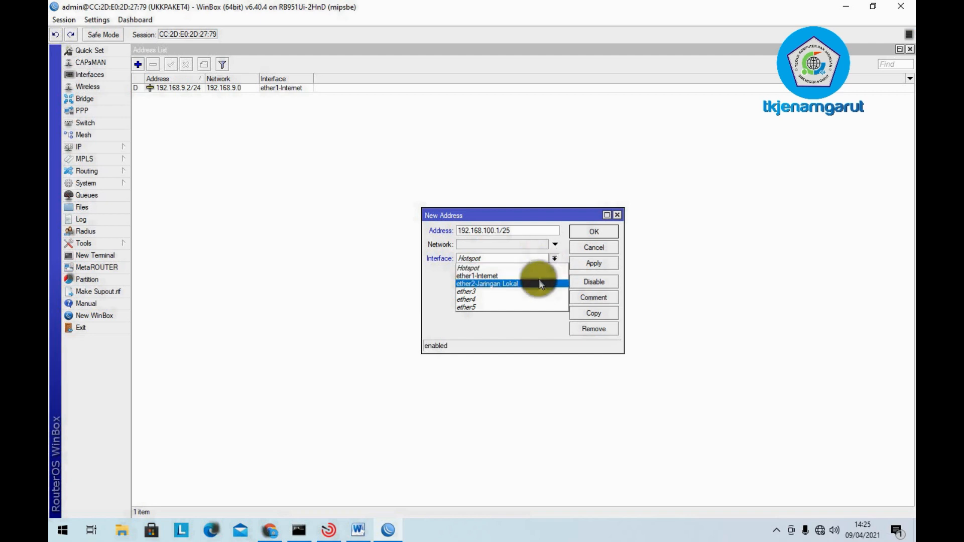
{"action": "left_click", "coordinate": [538, 279]}
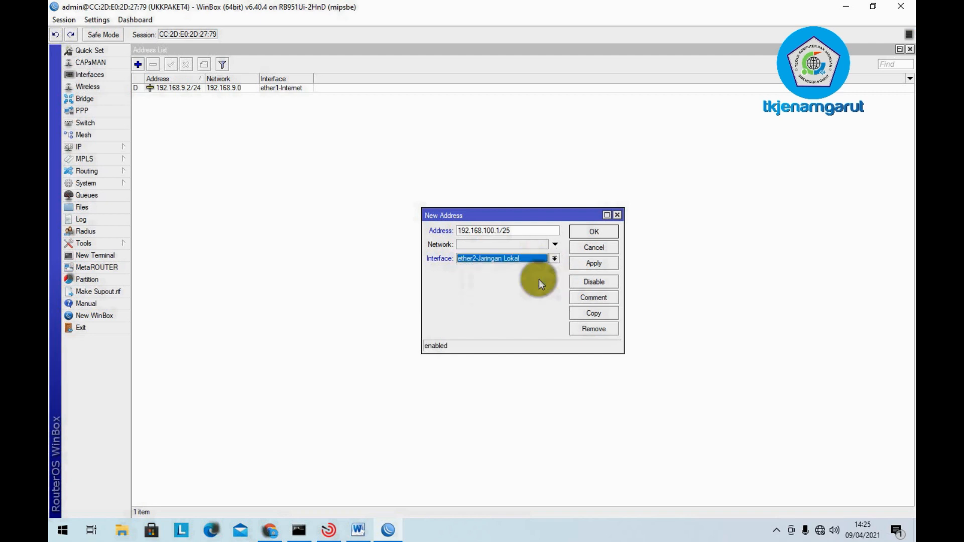
{"action": "left_click", "coordinate": [587, 266]}
{"action": "left_click", "coordinate": [515, 247]}
{"action": "left_click_drag", "start_coordinate": [514, 248], "coordinate": [394, 243]}
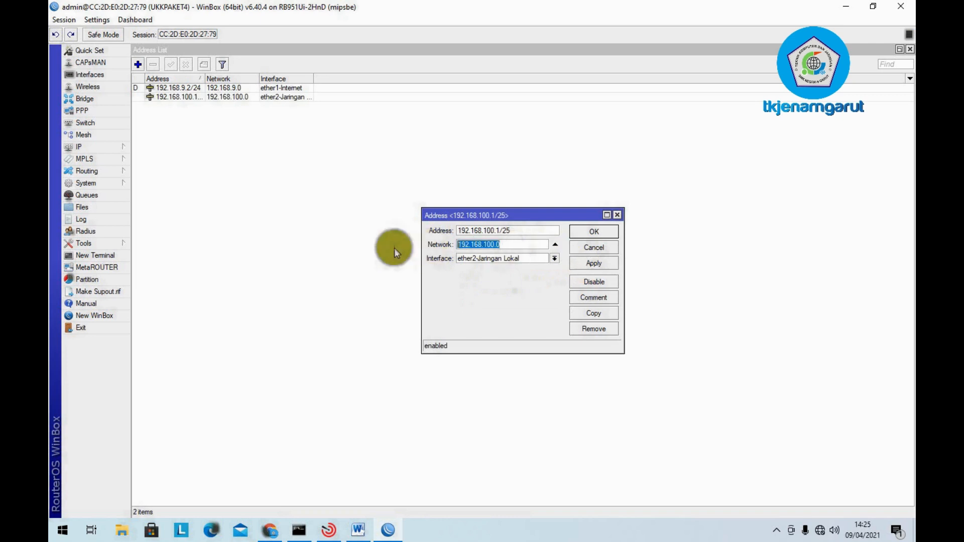
{"action": "left_click", "coordinate": [601, 231]}
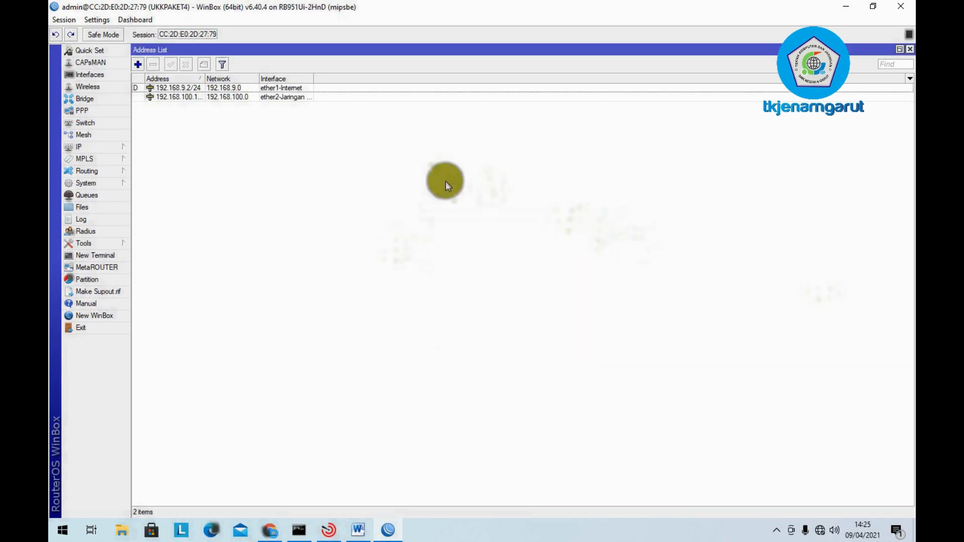
{"action": "left_click", "coordinate": [358, 529]}
- Highlight item 6 'IP Address = 192.168.100.1/25' red, then go back to WinBox
{"action": "left_click", "coordinate": [461, 226]}
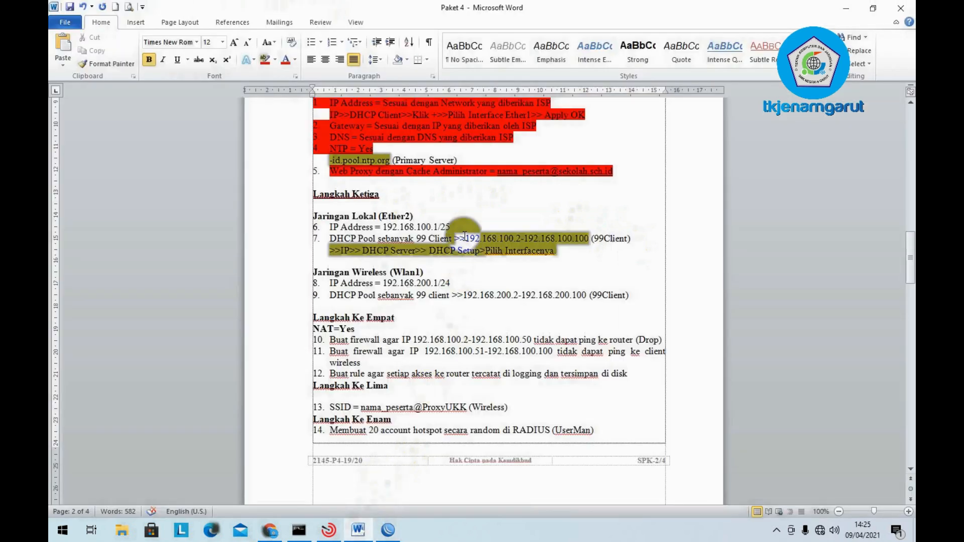
{"action": "left_click_drag", "start_coordinate": [461, 227], "coordinate": [301, 227]}
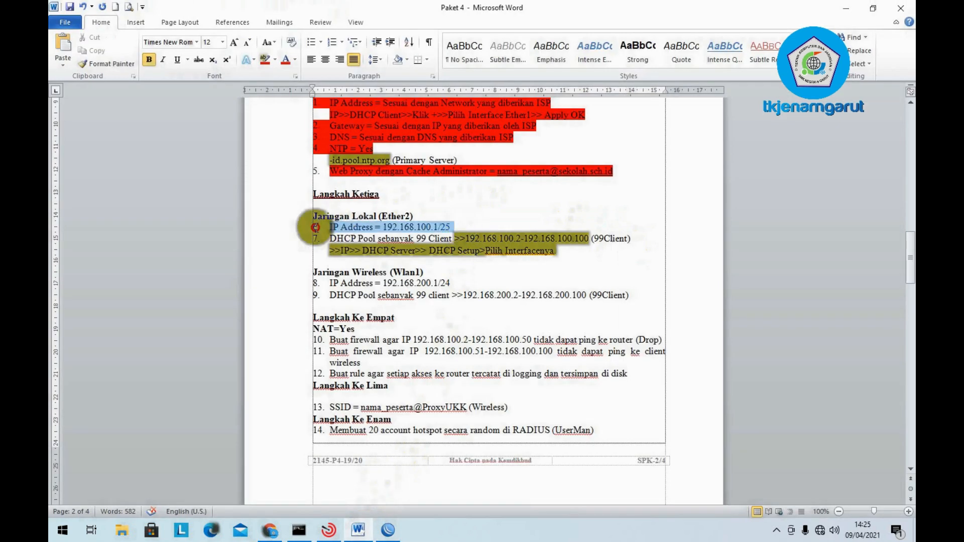
{"action": "left_click", "coordinate": [265, 60]}
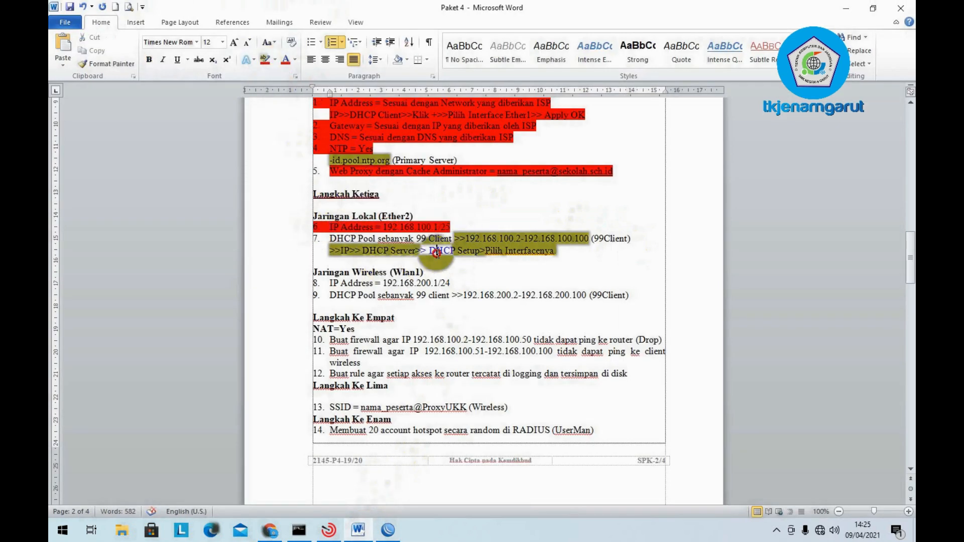
{"action": "left_click", "coordinate": [437, 253]}
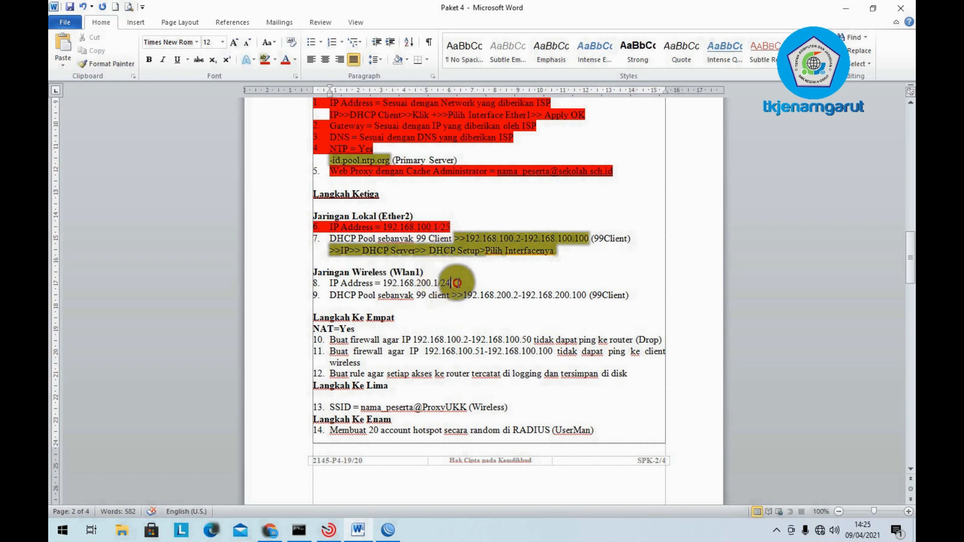
{"action": "left_click", "coordinate": [451, 283]}
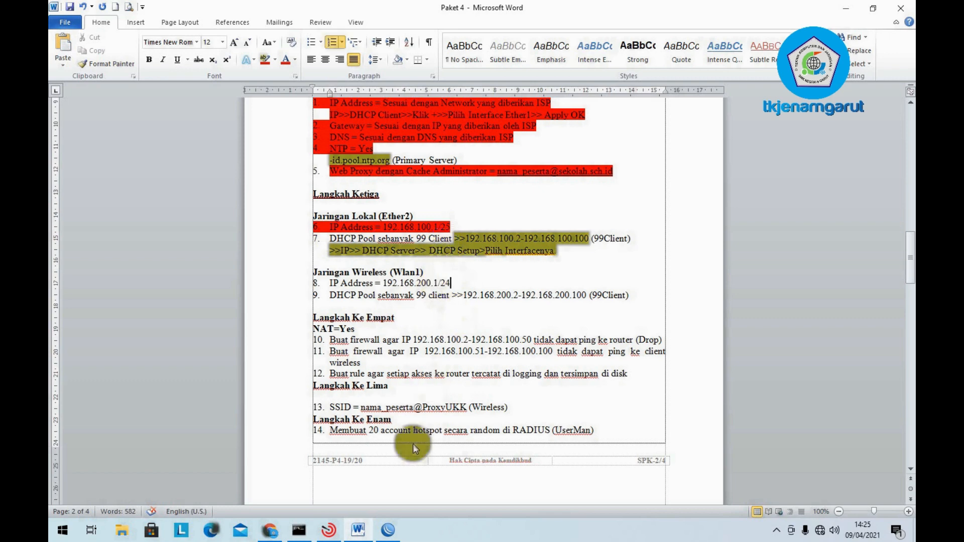
{"action": "left_click", "coordinate": [385, 538]}
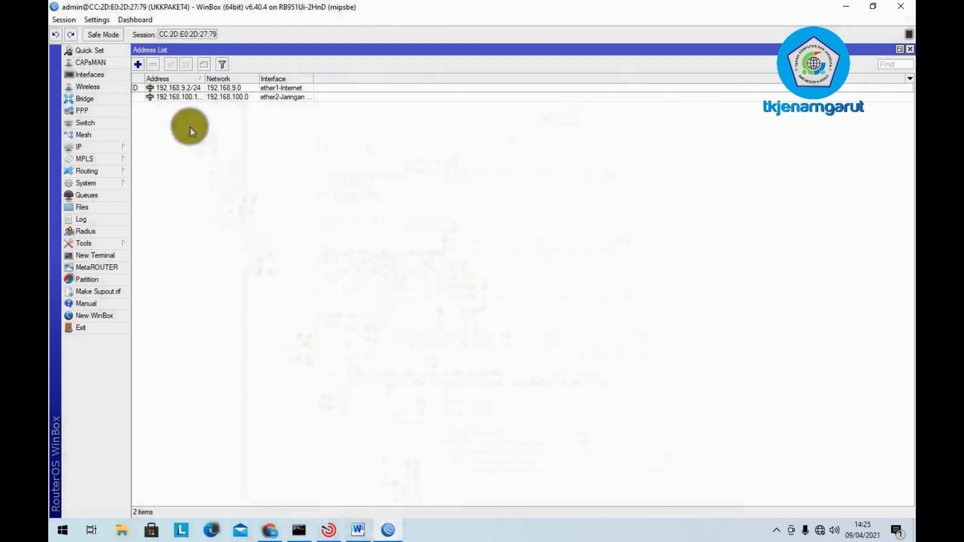
- Add IP address 192.168.200.1/24 on the Hotspot interface and close the address list
{"action": "left_click", "coordinate": [92, 146]}
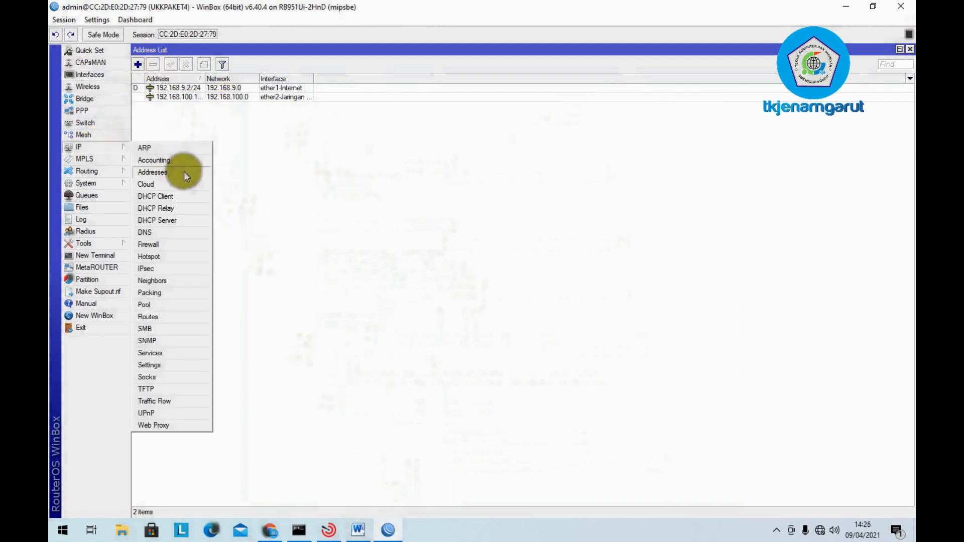
{"action": "left_click", "coordinate": [188, 174]}
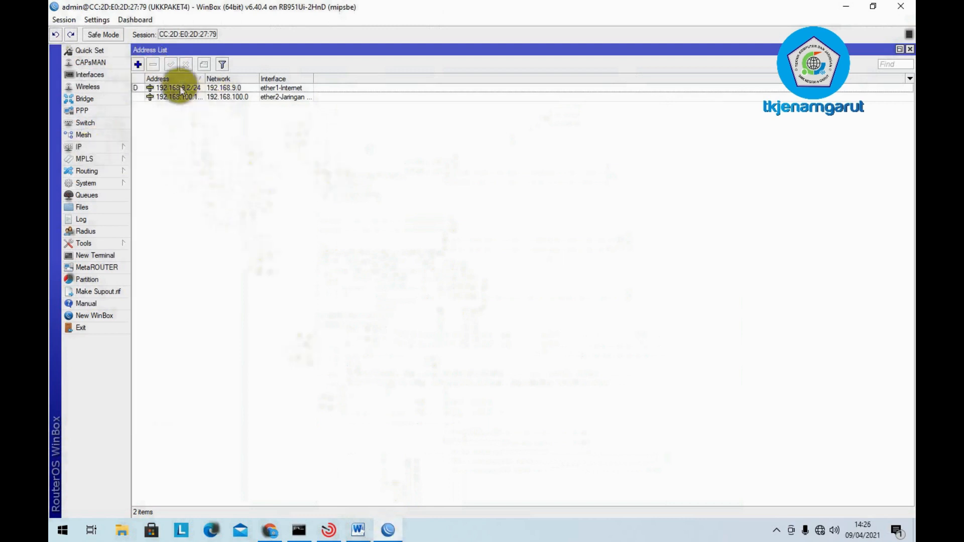
{"action": "left_click", "coordinate": [142, 65]}
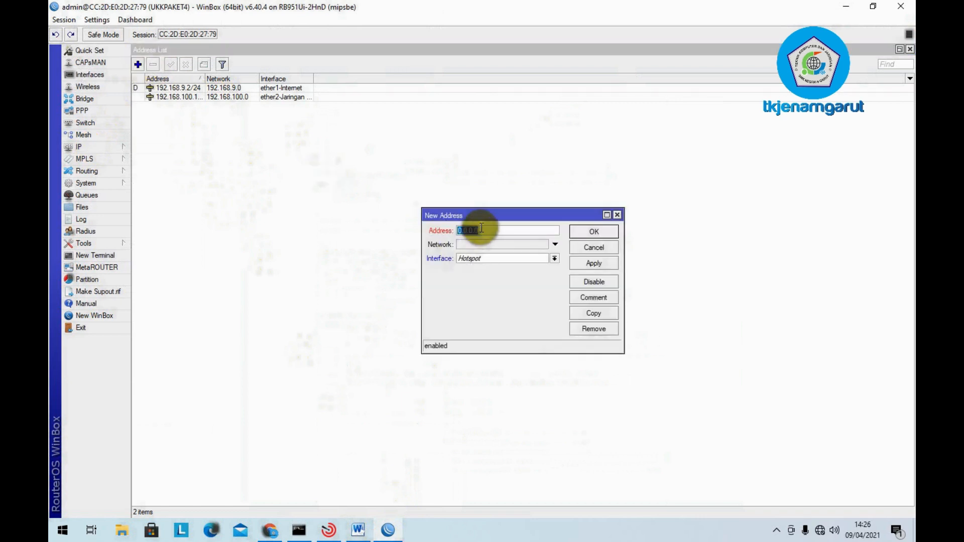
{"action": "type", "text": "192.168.200.1/2"}
{"action": "left_click", "coordinate": [538, 257]}
{"action": "left_click", "coordinate": [537, 264]}
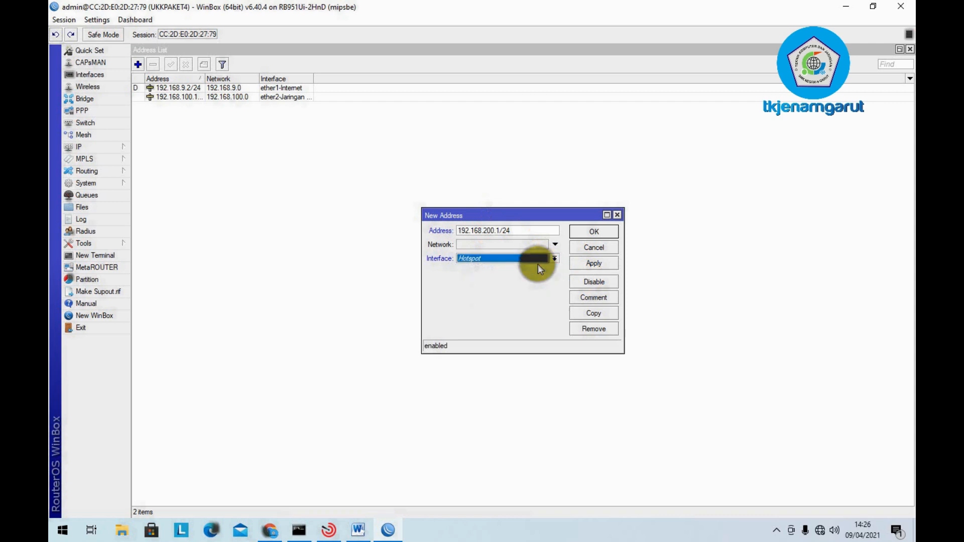
{"action": "left_click", "coordinate": [596, 266]}
{"action": "left_click", "coordinate": [596, 233]}
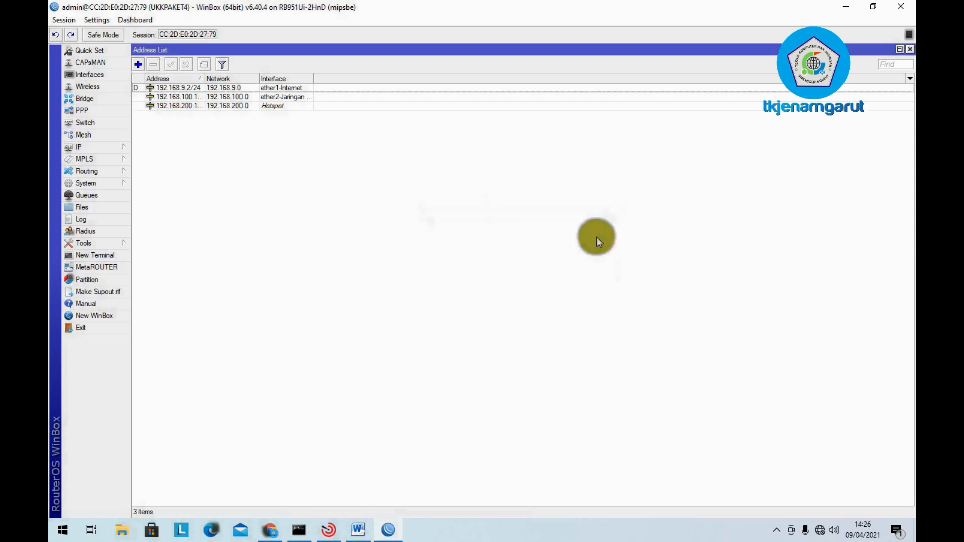
{"action": "left_click", "coordinate": [910, 49]}
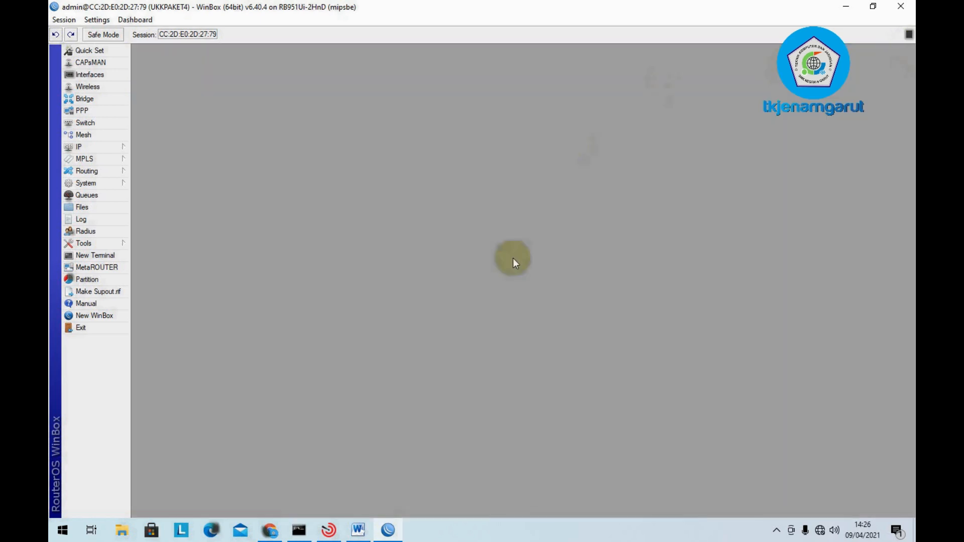
- Highlight item 8 'IP Address = 192.168.200.1/24' red and minimize Word
{"action": "left_click", "coordinate": [358, 529]}
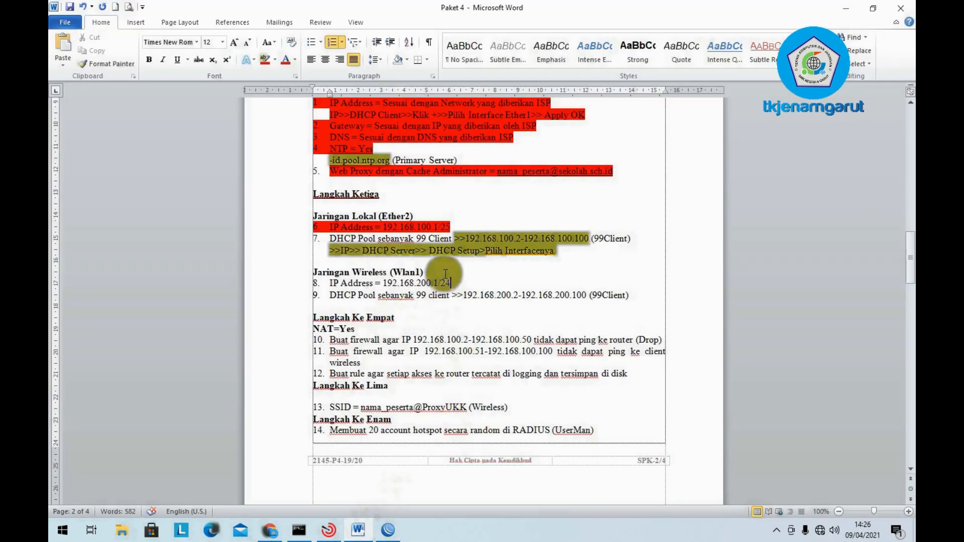
{"action": "left_click_drag", "start_coordinate": [453, 283], "coordinate": [330, 284]}
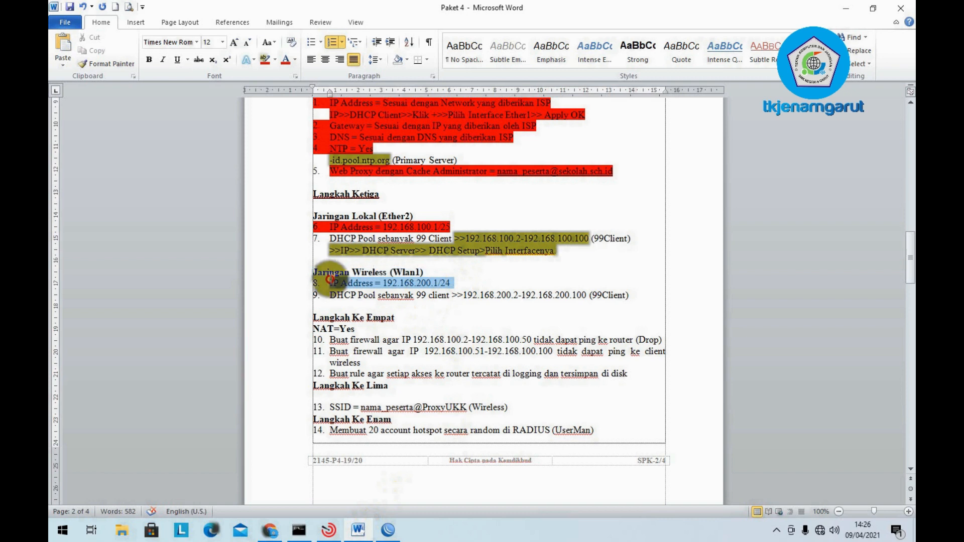
{"action": "left_click", "coordinate": [266, 61]}
{"action": "left_click", "coordinate": [441, 271]}
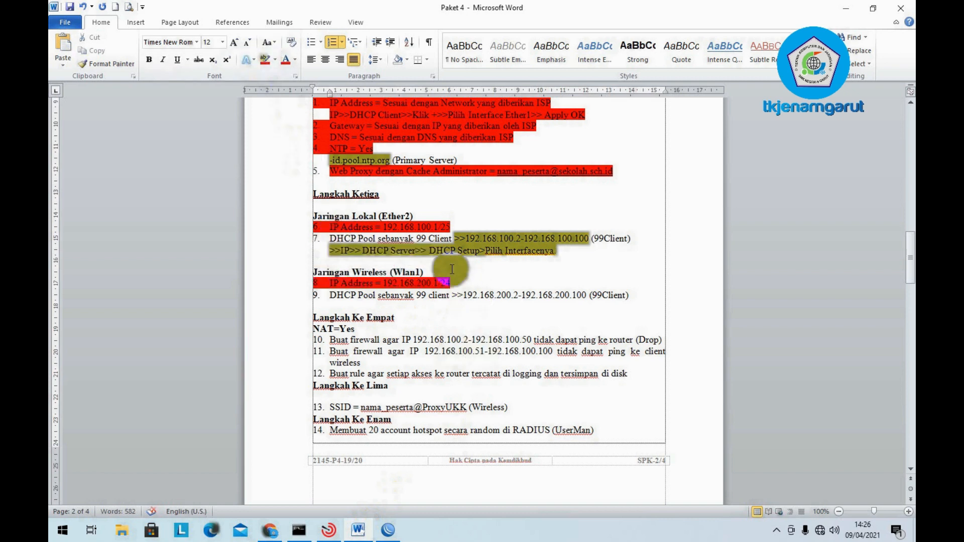
{"action": "left_click", "coordinate": [331, 305]}
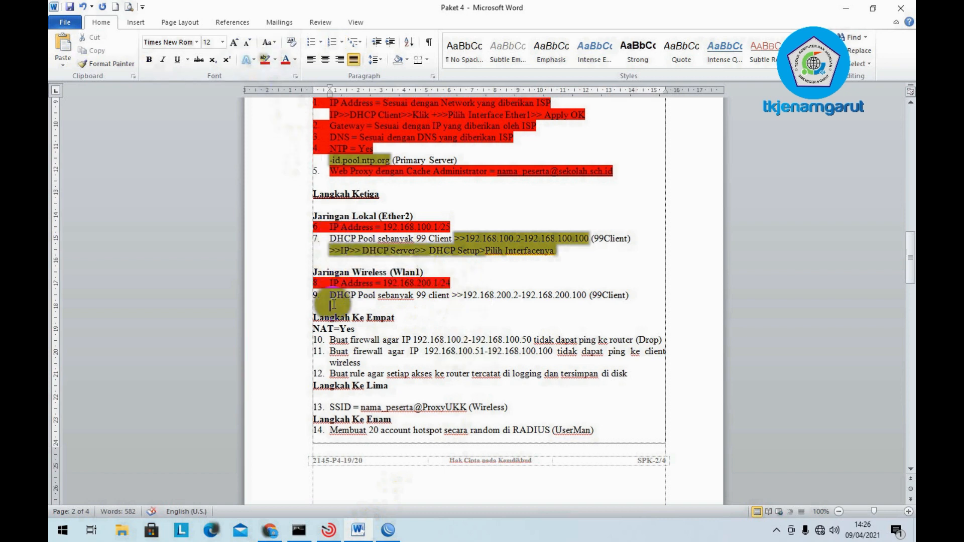
{"action": "left_click", "coordinate": [330, 227]}
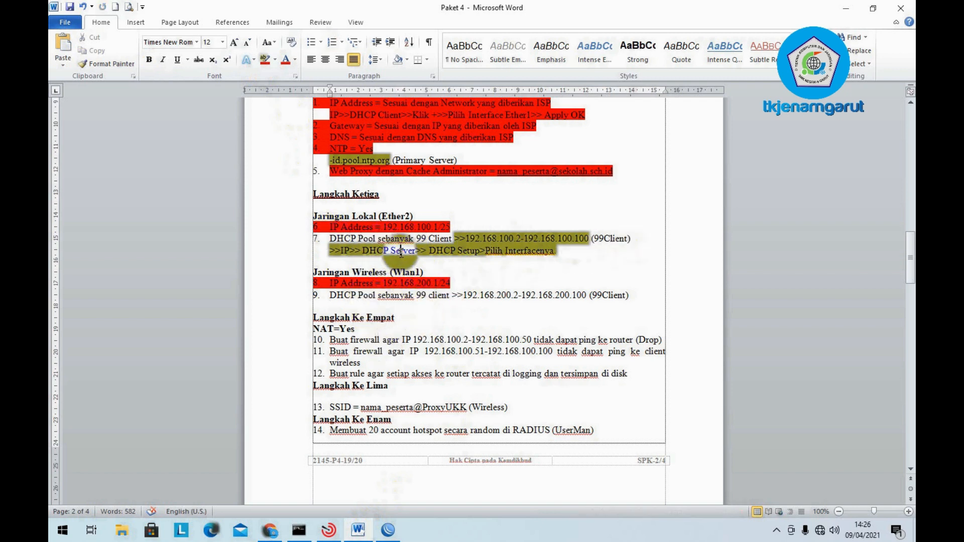
{"action": "left_click", "coordinate": [377, 295]}
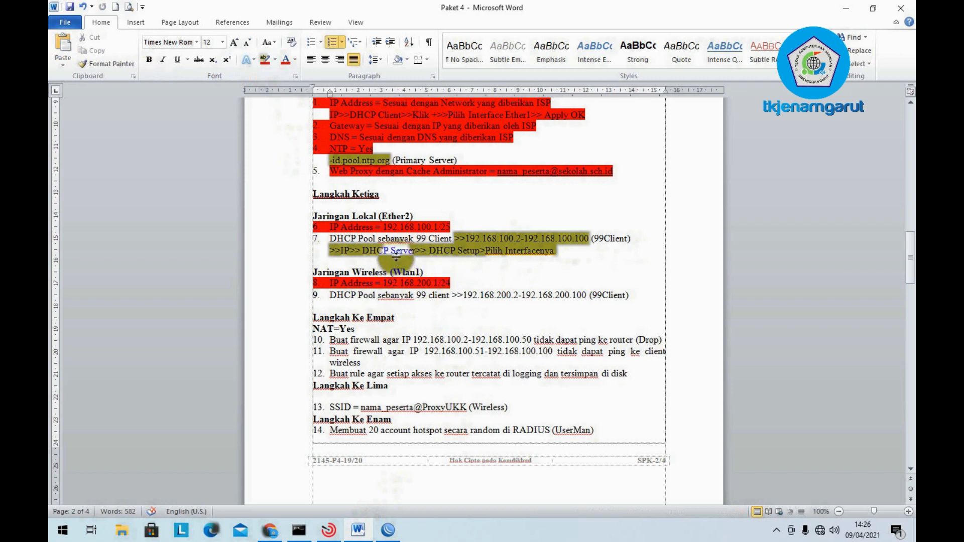
{"action": "left_click", "coordinate": [836, 6]}
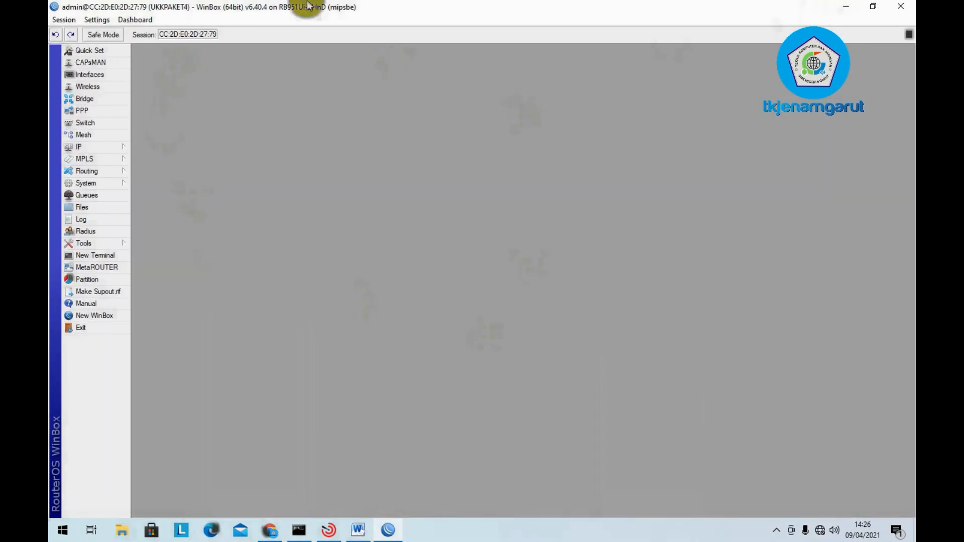
- Start DHCP Setup on ether2-Jaringan Lokal with address space 192.168.100.0/25 and gateway 192.168.100.1
{"action": "left_click", "coordinate": [80, 149]}
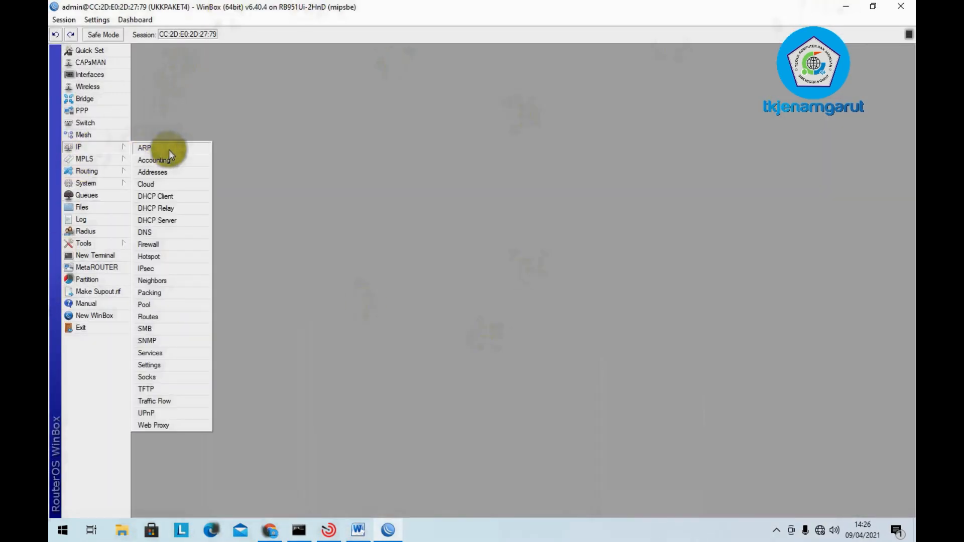
{"action": "left_click", "coordinate": [177, 221]}
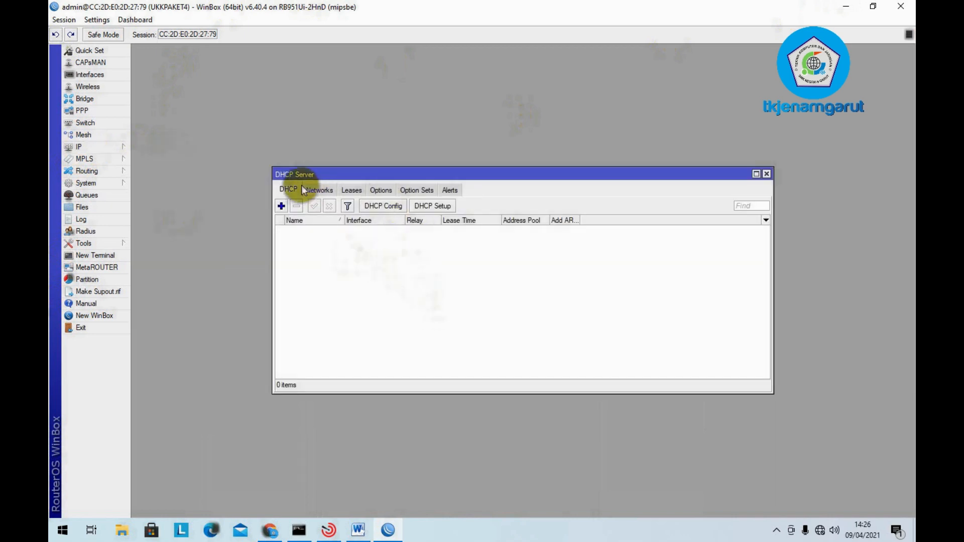
{"action": "left_click", "coordinate": [431, 206]}
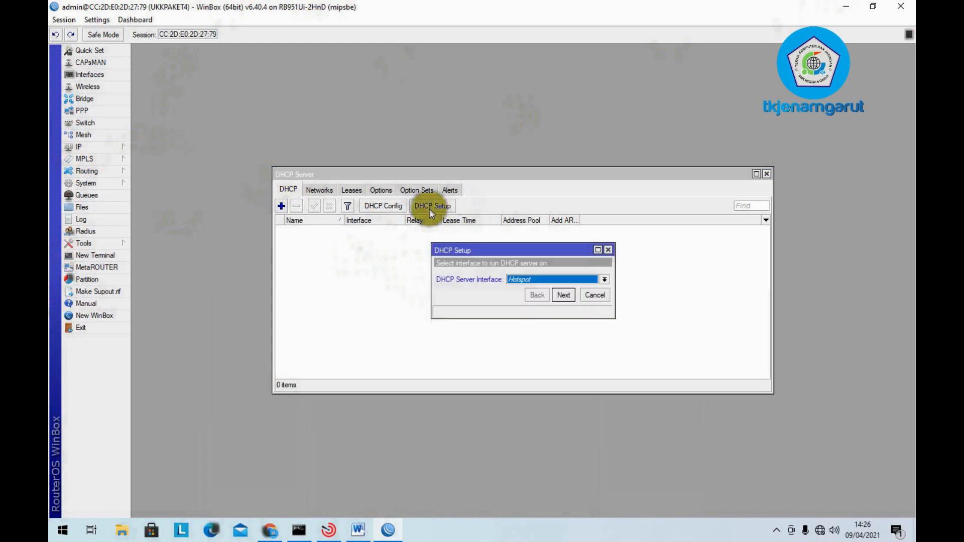
{"action": "left_click", "coordinate": [539, 281]}
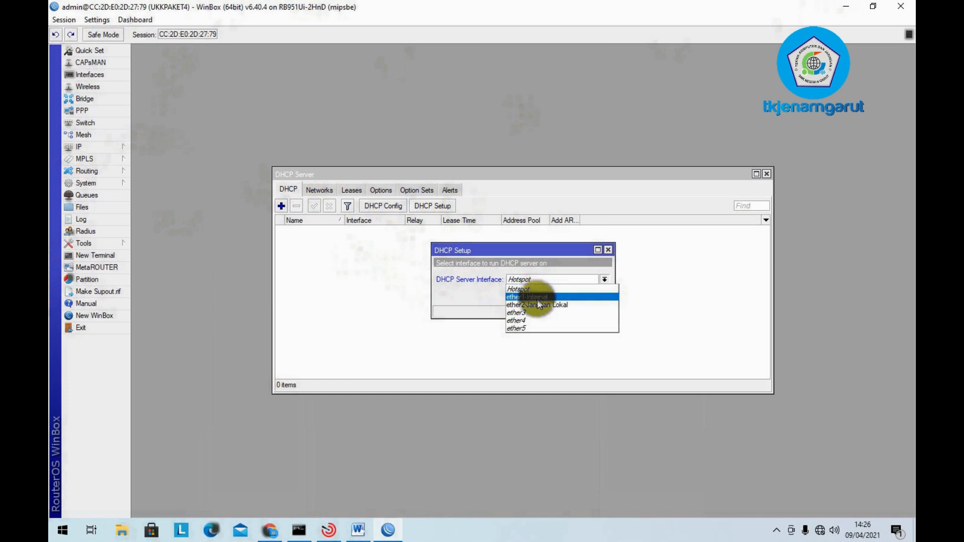
{"action": "left_click", "coordinate": [535, 304]}
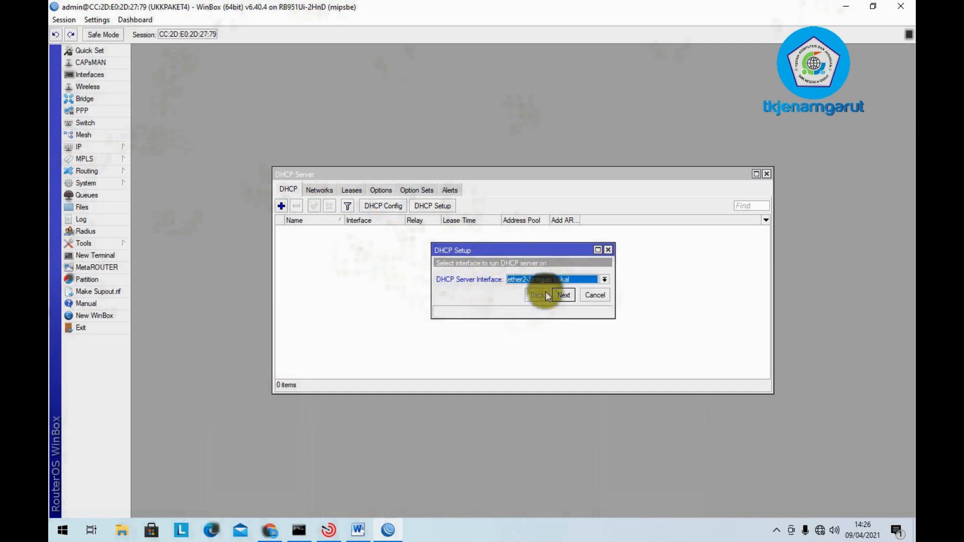
{"action": "left_click", "coordinate": [563, 295]}
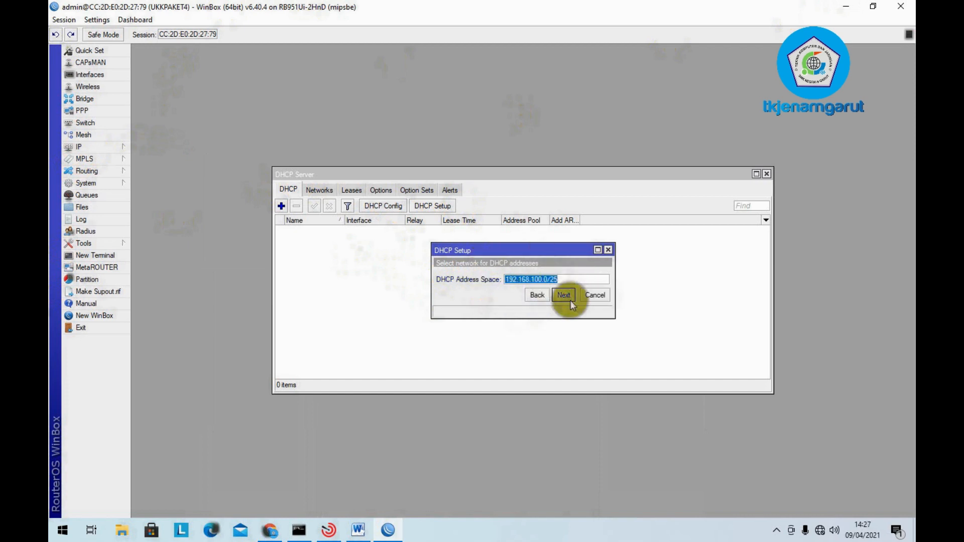
{"action": "left_click", "coordinate": [564, 296]}
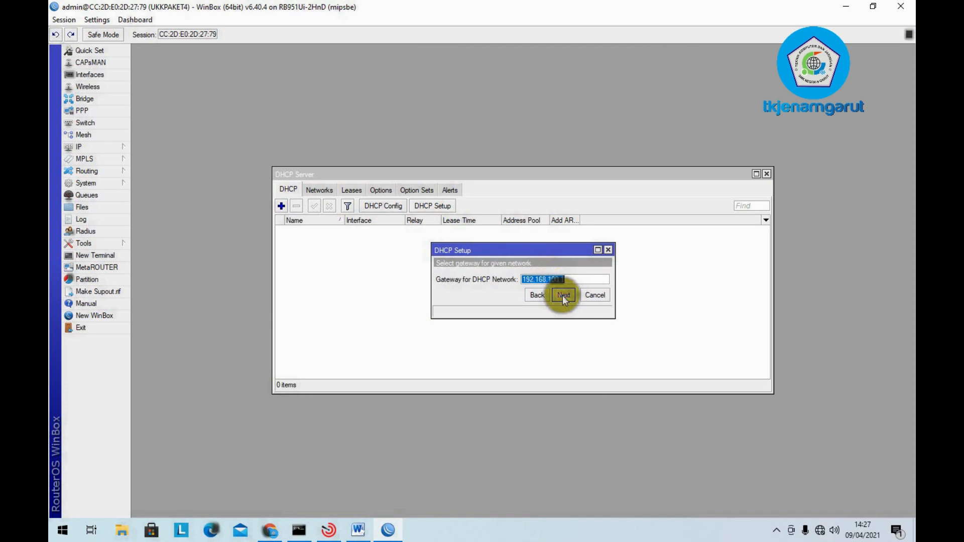
{"action": "left_click", "coordinate": [562, 295]}
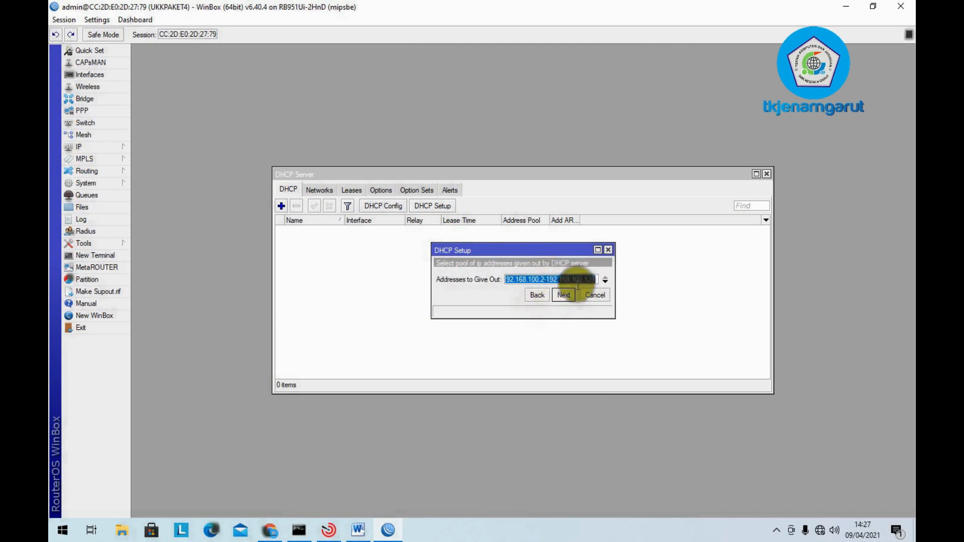
- Set the pool to 192.168.100.2–192.168.100.100, keep DNS 192.168.9.1 and 00:10:00 leases, and finish
{"action": "left_click", "coordinate": [593, 279]}
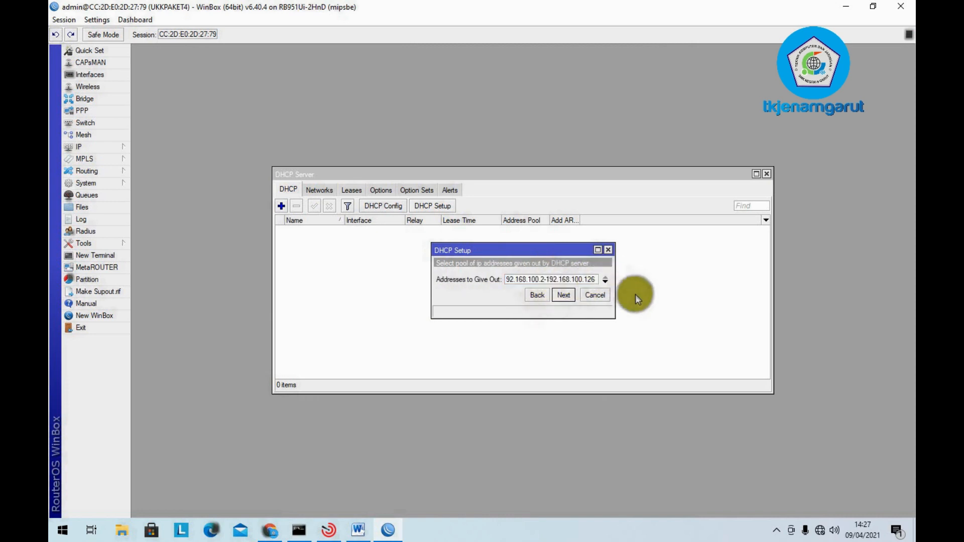
{"action": "key", "text": "BackSpace"}
{"action": "key", "text": "BackSpace"}
{"action": "type", "text": "1"}
{"action": "key", "text": "BackSpace"}
{"action": "type", "text": "00"}
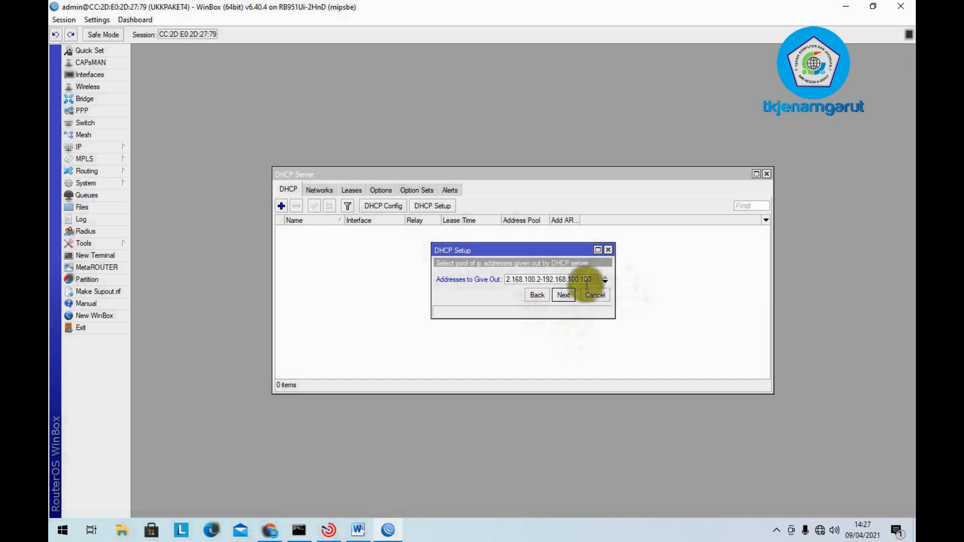
{"action": "left_click", "coordinate": [564, 296]}
{"action": "left_click", "coordinate": [565, 296]}
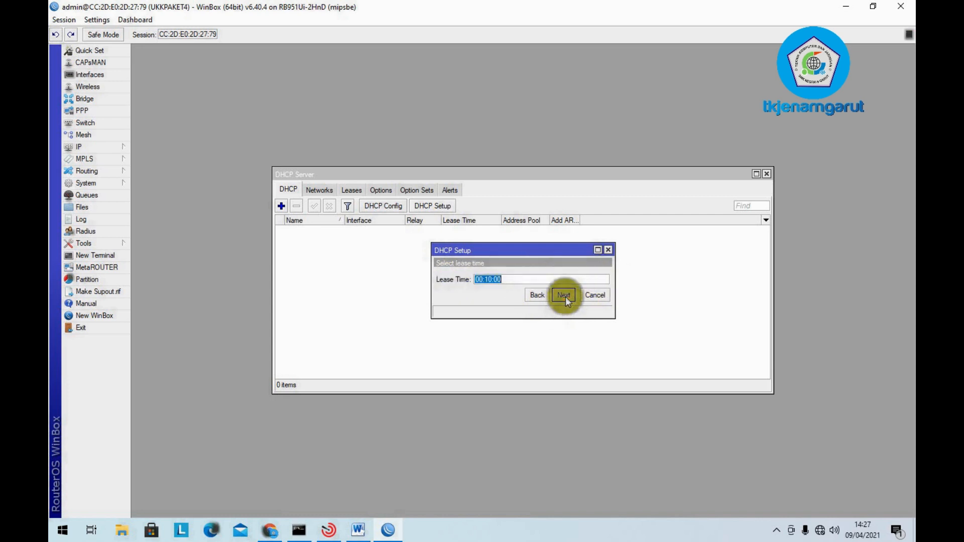
{"action": "left_click", "coordinate": [564, 296]}
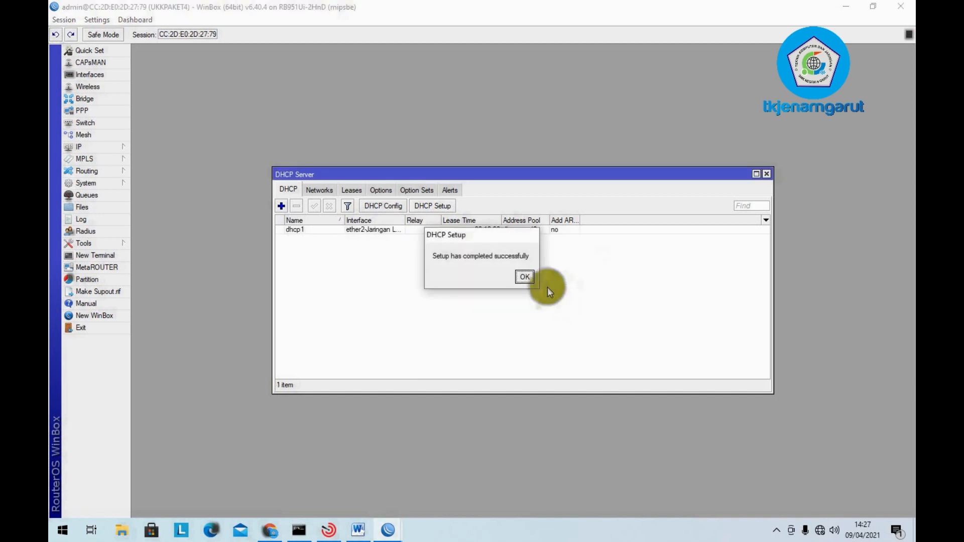
{"action": "left_click", "coordinate": [524, 277]}
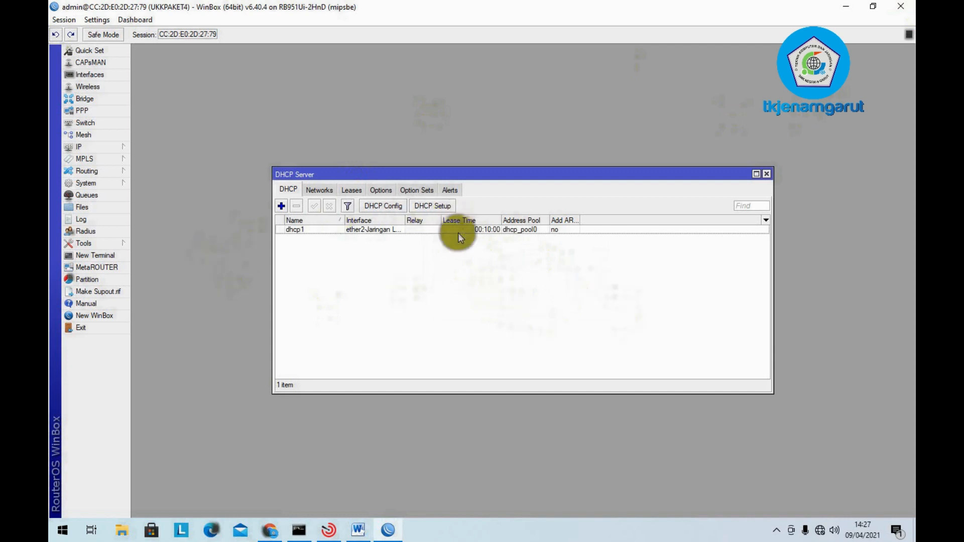
{"action": "left_click", "coordinate": [321, 229]}
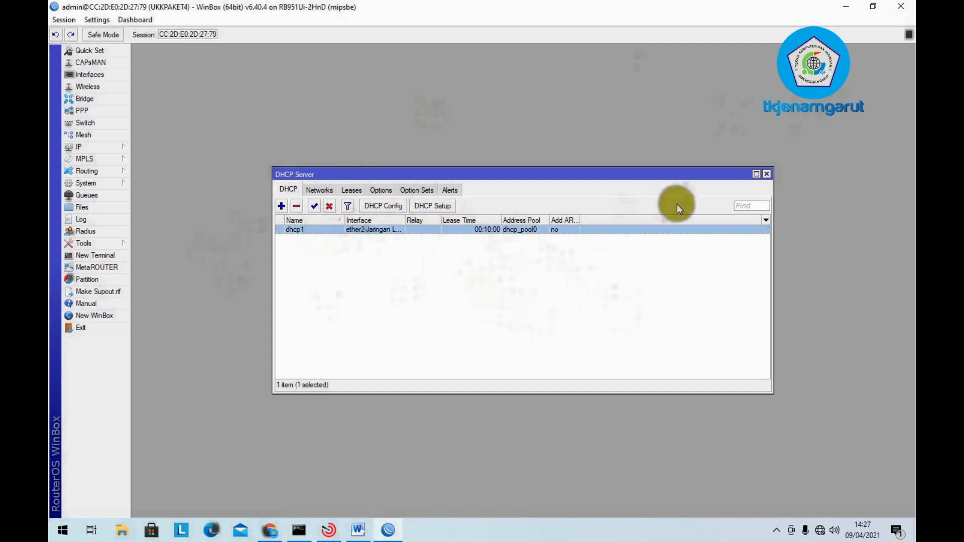
- Run DHCP Setup on Hotspot with address space 192.168.200.0/24 and gateway 192.168.200.1
{"action": "left_click", "coordinate": [438, 207]}
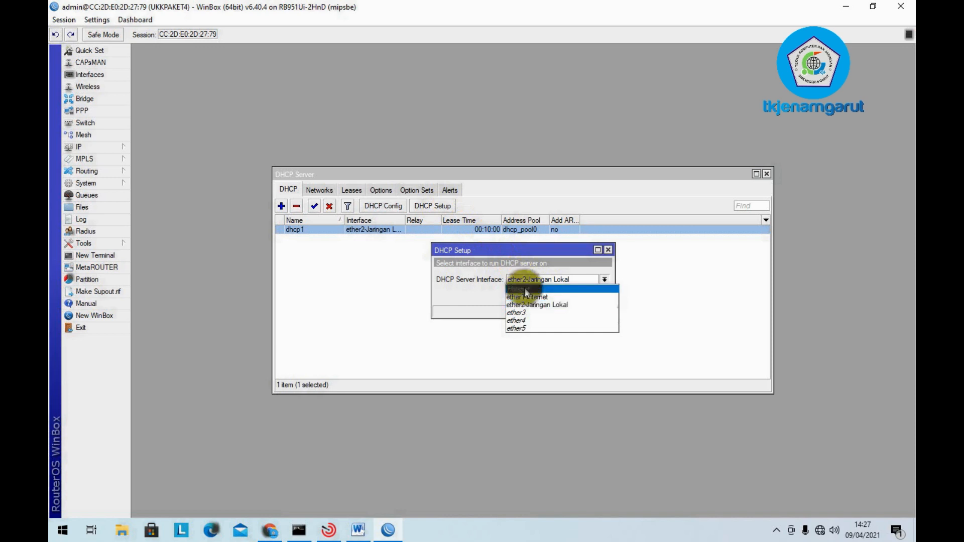
{"action": "left_click", "coordinate": [524, 288]}
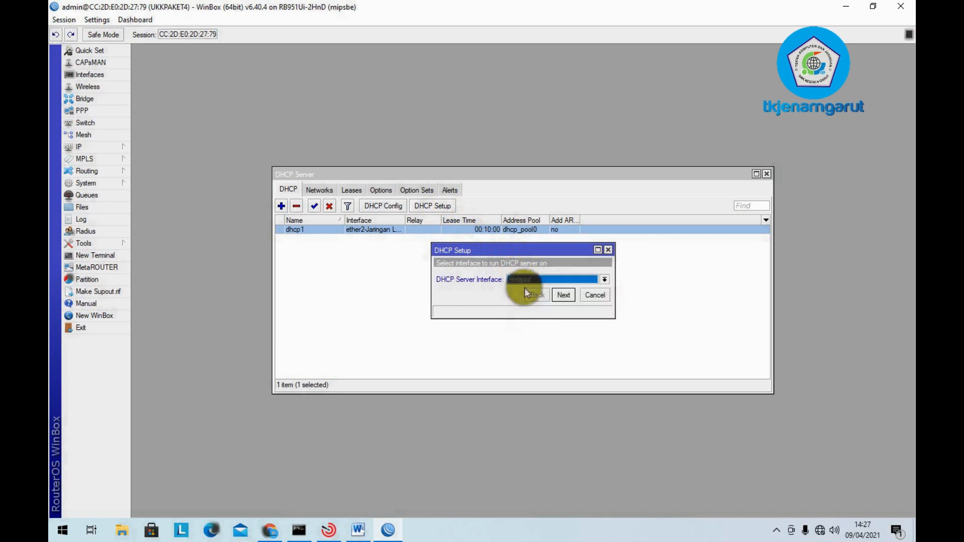
{"action": "left_click", "coordinate": [562, 295]}
{"action": "left_click", "coordinate": [563, 294]}
{"action": "left_click", "coordinate": [563, 295]}
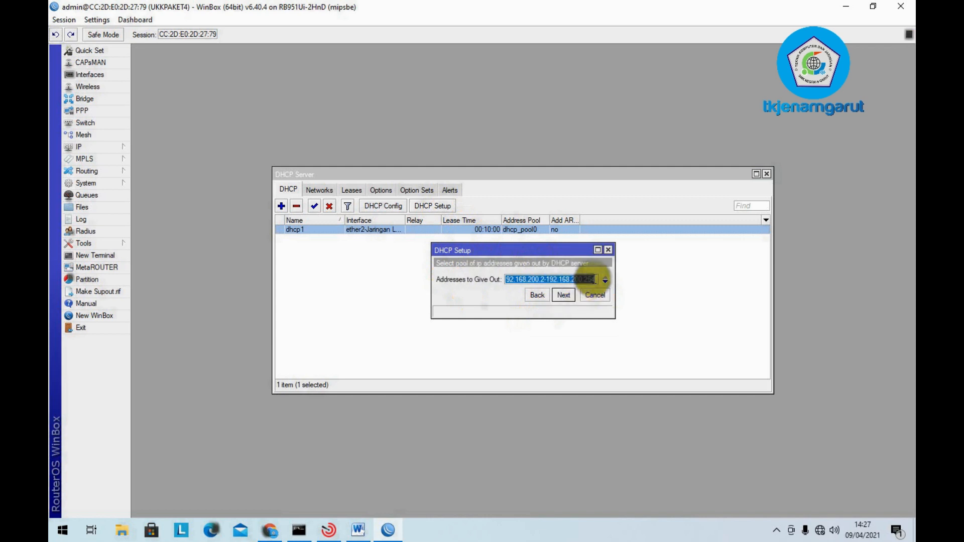
- Set the pool to 192.168.200.2–192.168.200.100, finish, close DHCP Server, and return to Word
{"action": "left_click", "coordinate": [594, 279]}
{"action": "key", "text": "BackSpace"}
{"action": "key", "text": "BackSpace"}
{"action": "key", "text": "BackSpace"}
{"action": "type", "text": "100"}
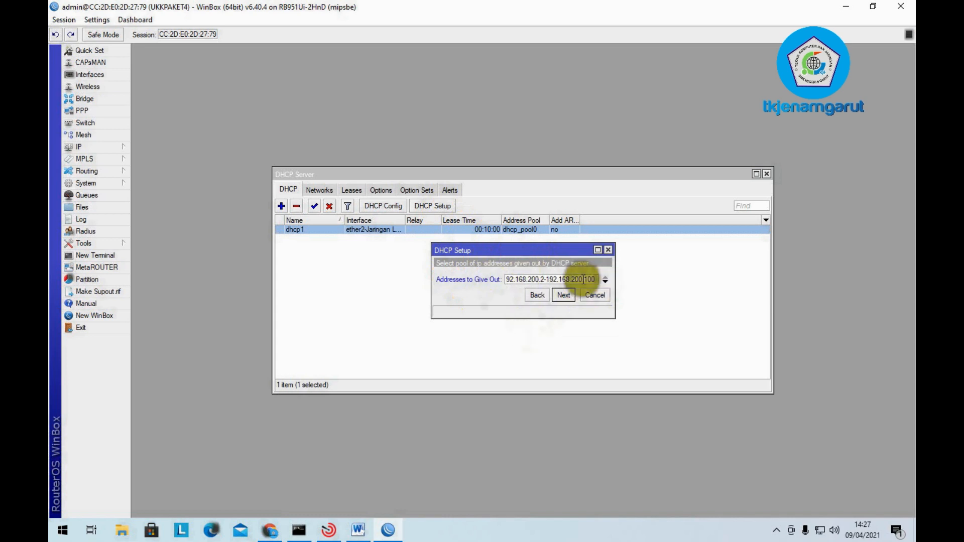
{"action": "left_click", "coordinate": [597, 249]}
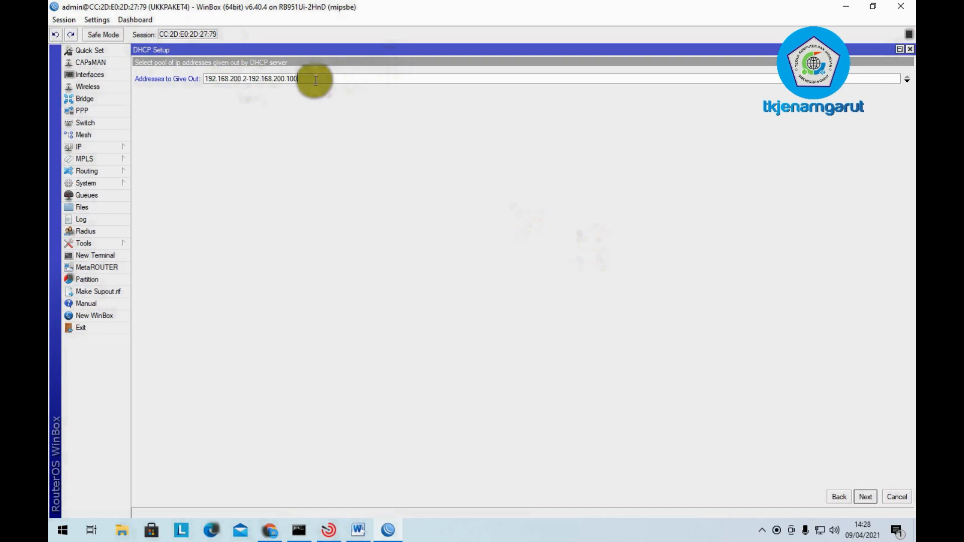
{"action": "left_click", "coordinate": [898, 49]}
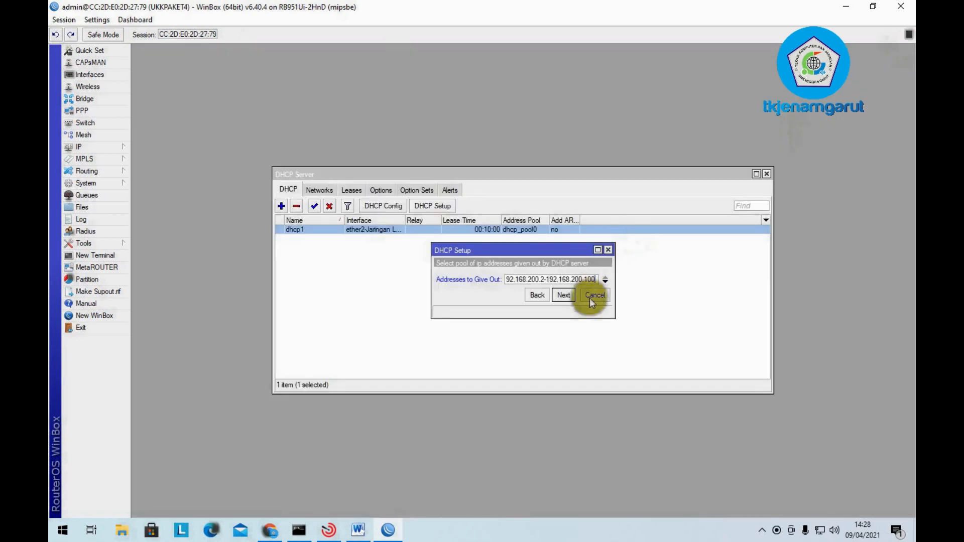
{"action": "left_click", "coordinate": [563, 295]}
{"action": "left_click", "coordinate": [560, 296]}
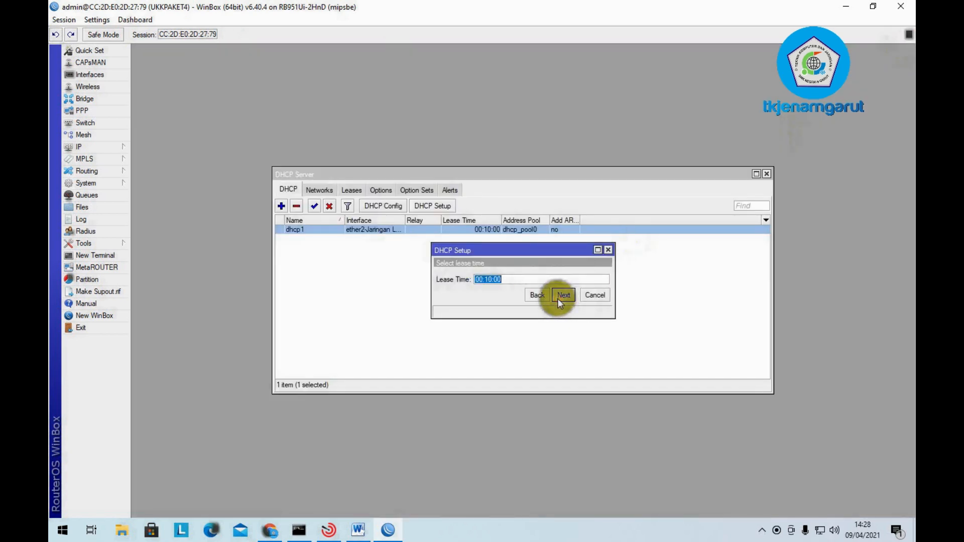
{"action": "left_click", "coordinate": [559, 296]}
{"action": "left_click", "coordinate": [524, 277]}
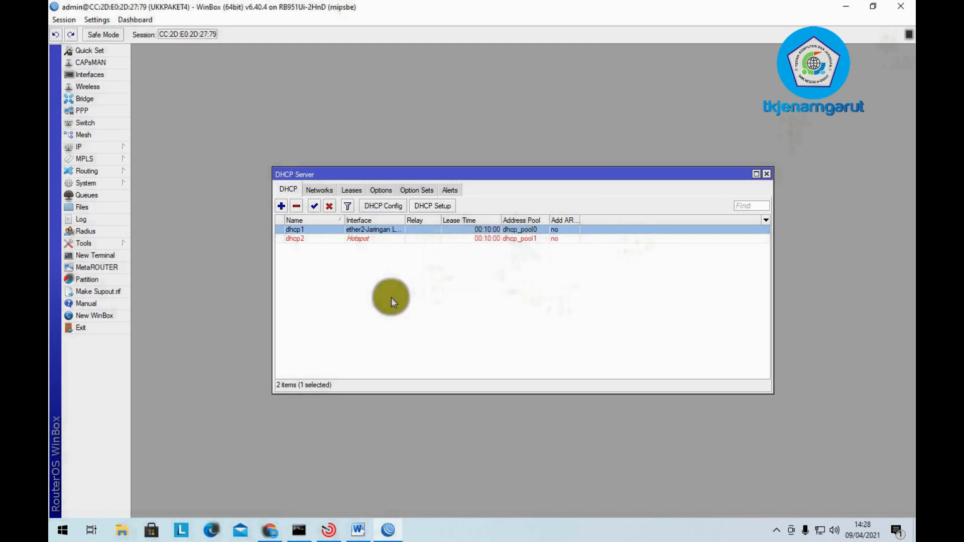
{"action": "left_click", "coordinate": [766, 174]}
{"action": "left_click", "coordinate": [357, 535]}
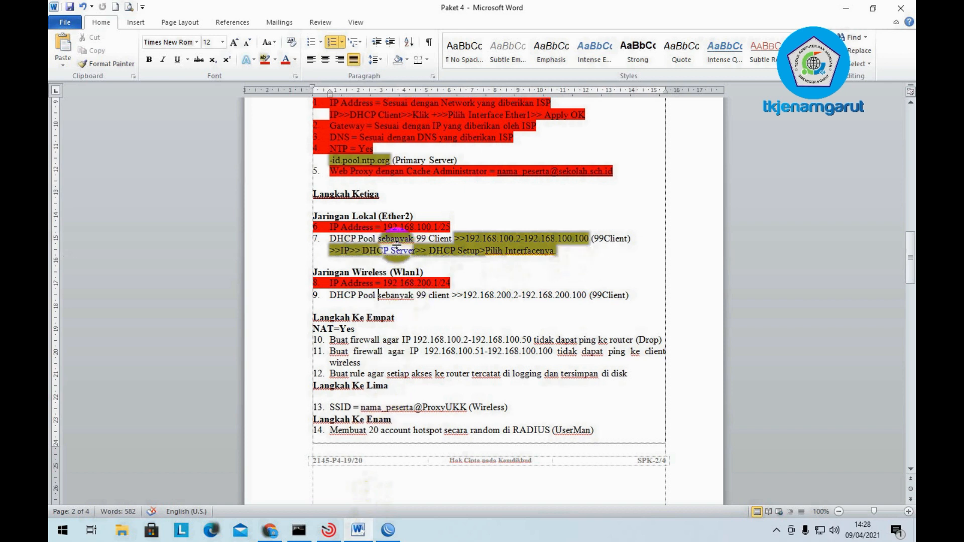
- Highlight checklist items 7 and 9, the DHCP Pool lines, in red
{"action": "left_click_drag", "start_coordinate": [563, 250], "coordinate": [328, 239]}
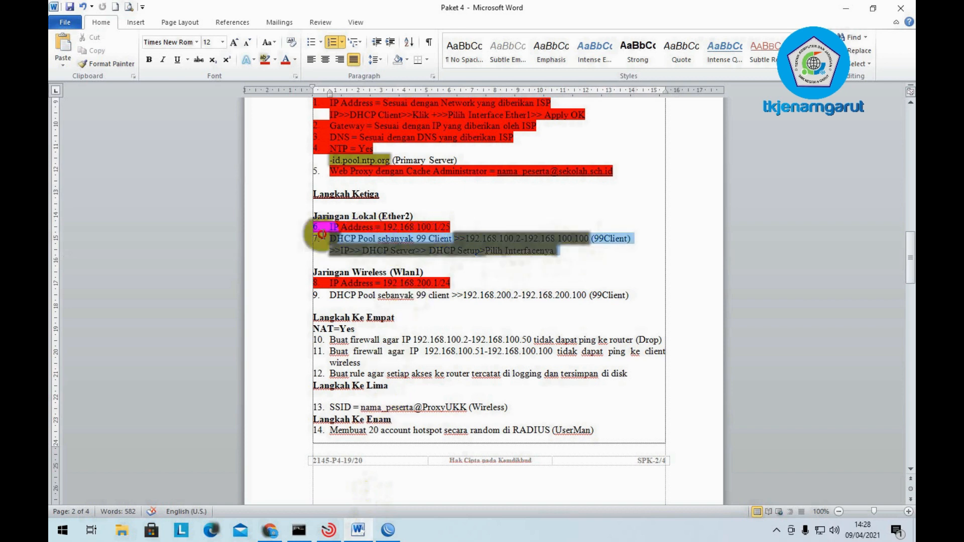
{"action": "left_click", "coordinate": [265, 59]}
{"action": "left_click", "coordinate": [332, 238]}
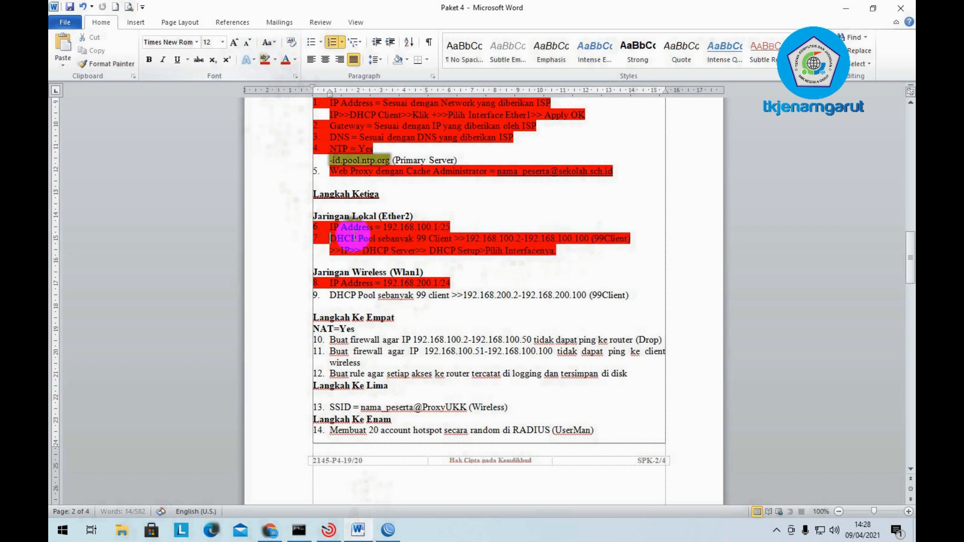
{"action": "left_click_drag", "start_coordinate": [630, 295], "coordinate": [324, 296]}
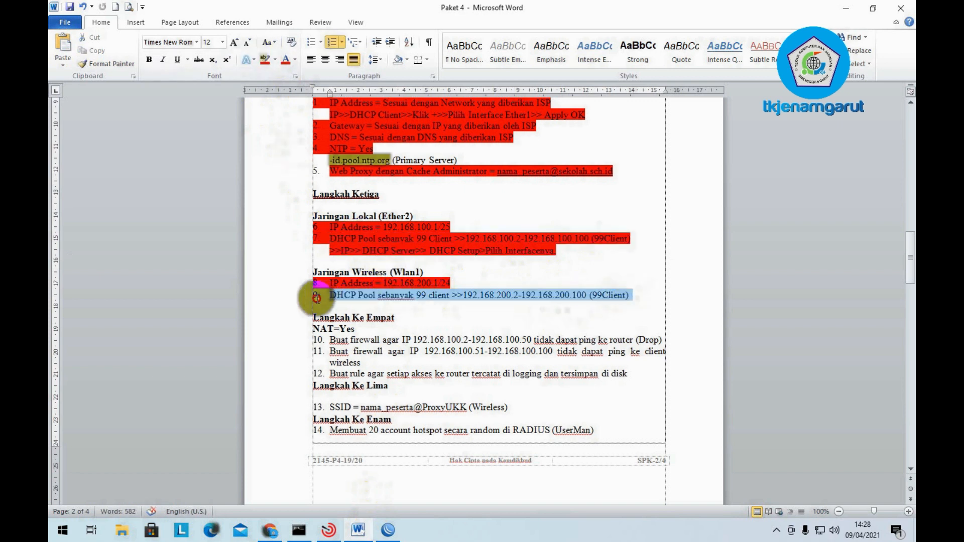
{"action": "left_click", "coordinate": [265, 58]}
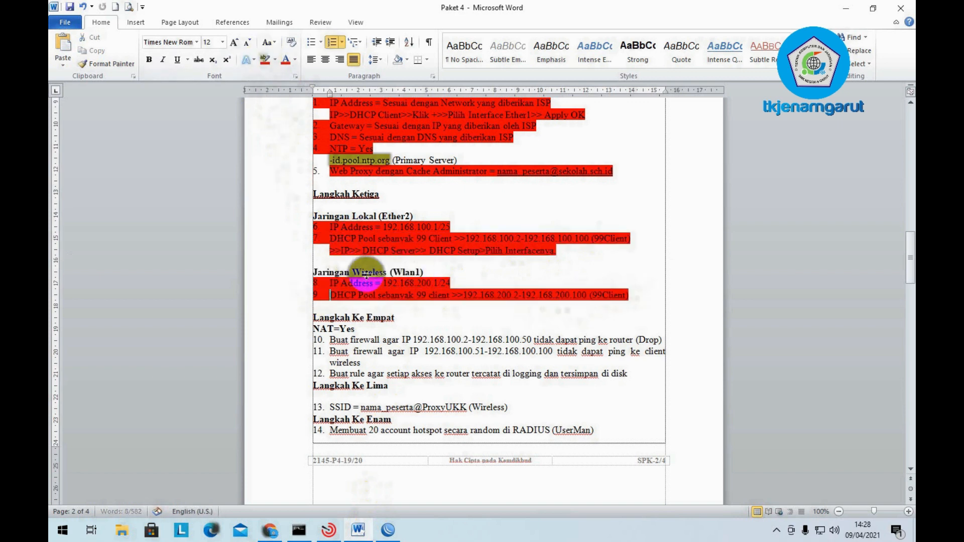
{"action": "left_click", "coordinate": [476, 305]}
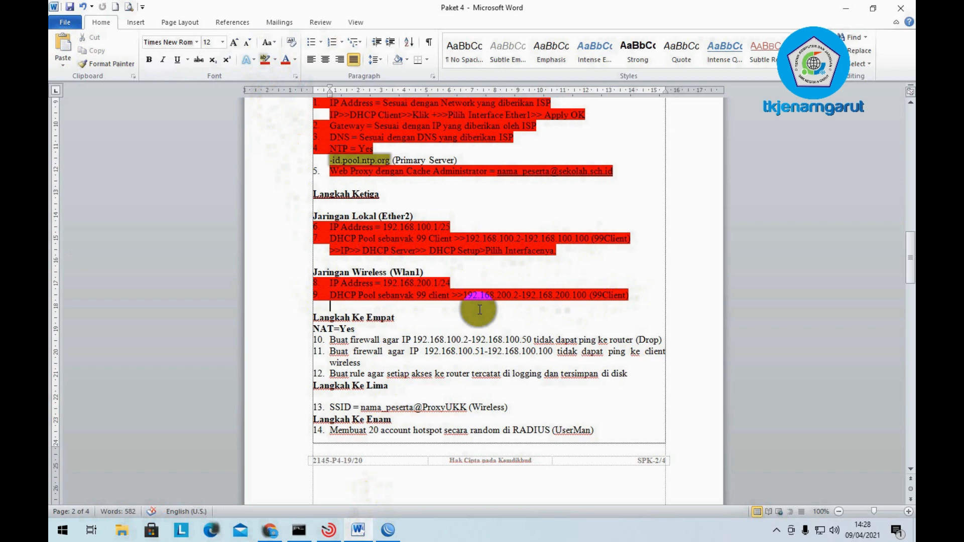
- Read down to the Langkah Ke Empat section, put the caret in item 10, and return to WinBox
{"action": "scroll", "coordinate": [401, 286], "scroll_direction": "down", "scroll_amount": 2}
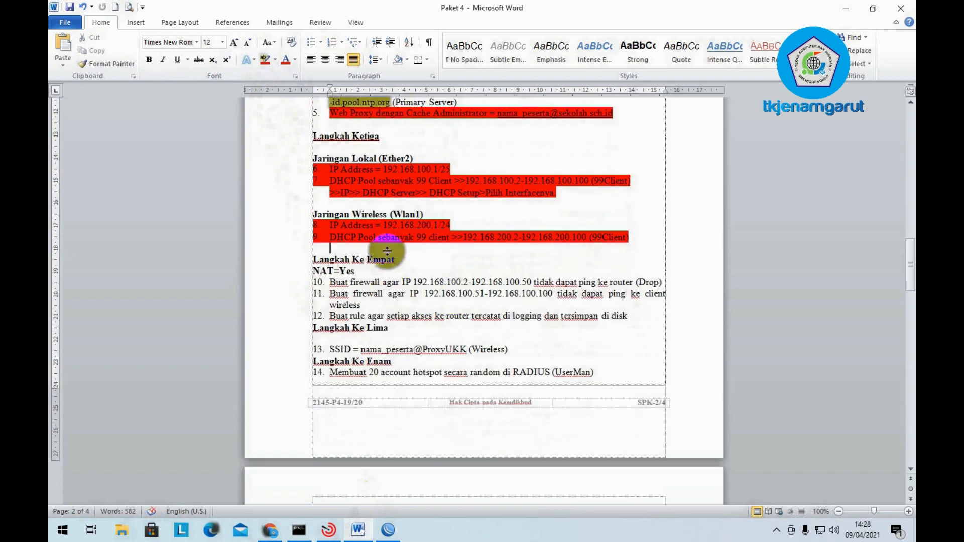
{"action": "double_click", "coordinate": [378, 261]}
{"action": "left_click", "coordinate": [414, 283]}
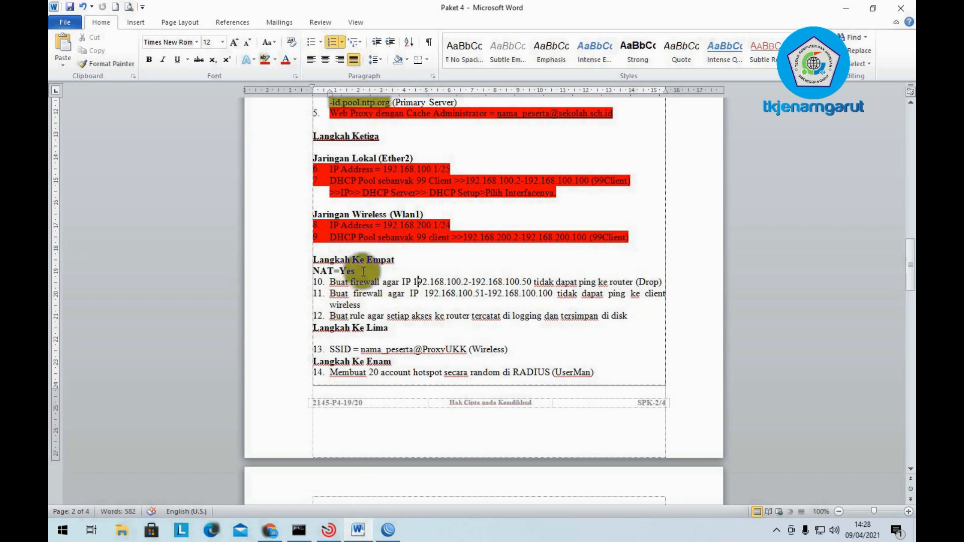
{"action": "scroll", "coordinate": [370, 269], "scroll_direction": "down", "scroll_amount": 1}
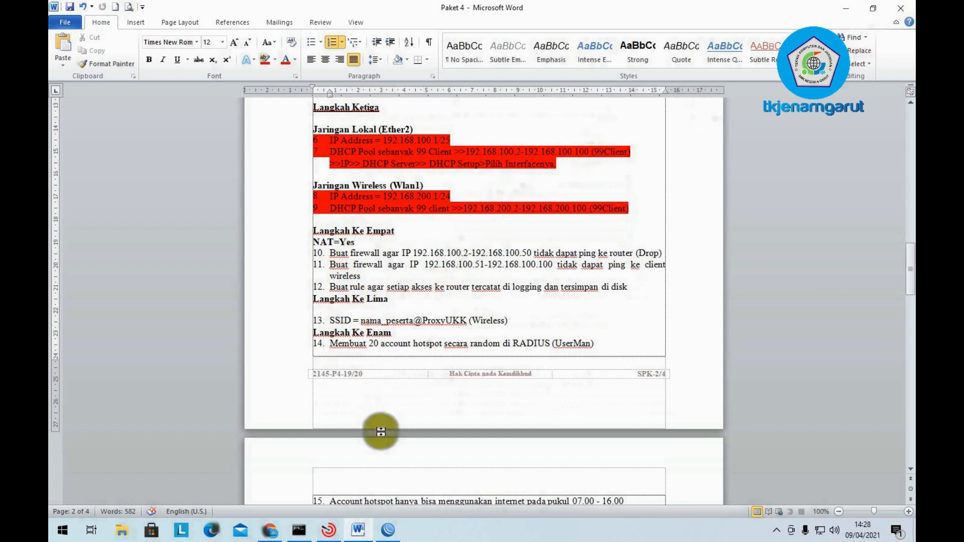
{"action": "left_click", "coordinate": [388, 530]}
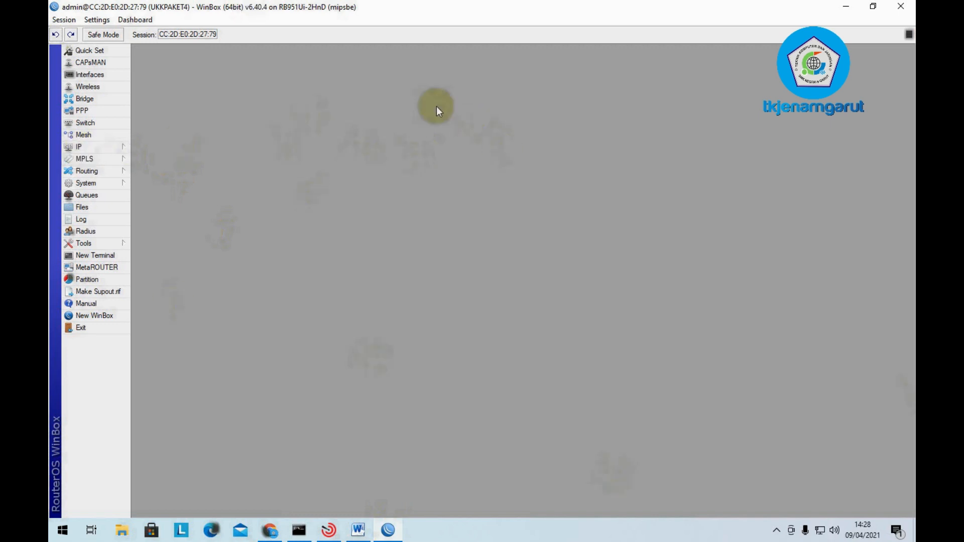
- Open IP > Firewall showing the empty NAT rule list, then go back to the Word checklist
{"action": "left_click", "coordinate": [96, 146]}
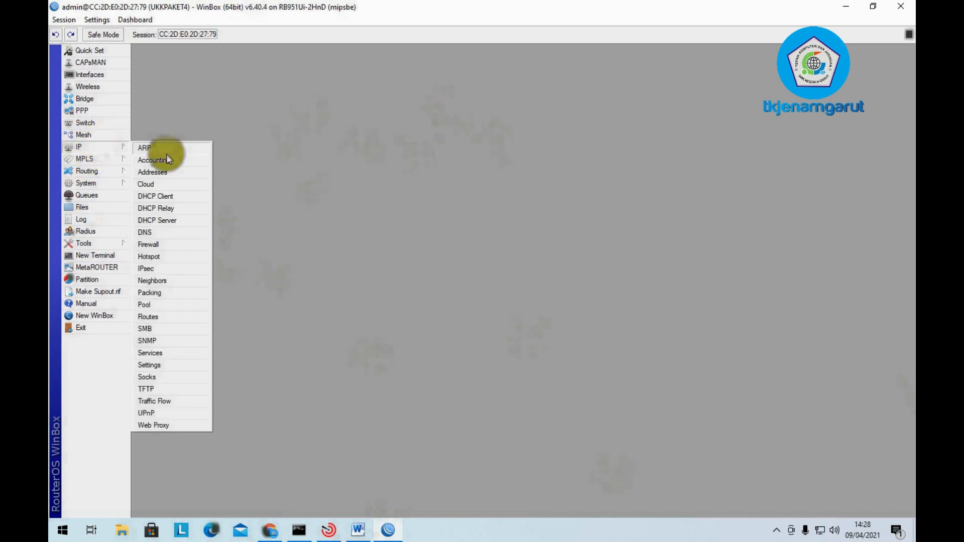
{"action": "left_click", "coordinate": [167, 246]}
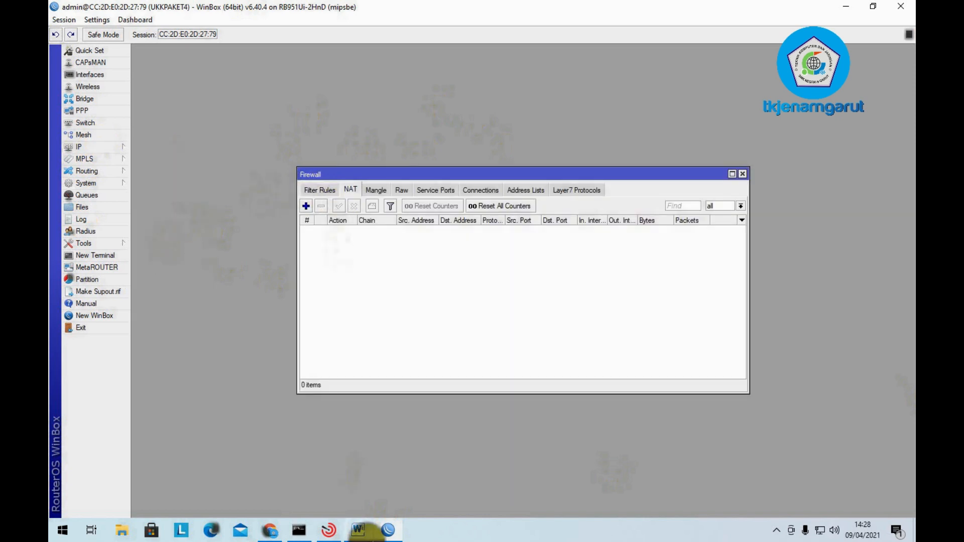
{"action": "left_click", "coordinate": [358, 529]}
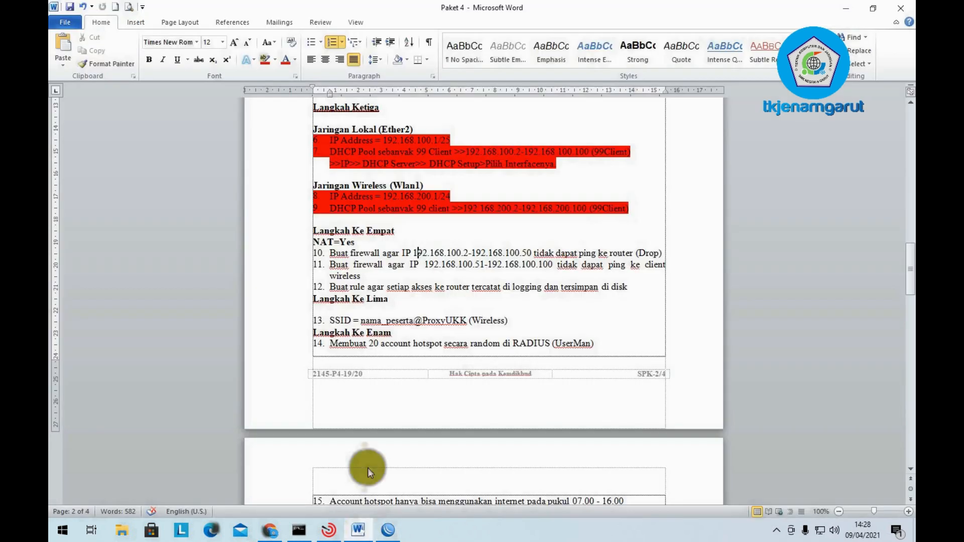
- Append '>> Chain >Srcnat>Outin>Ether1>Action >Masqurade' after NAT=Yes, checking WinBox's new NAT rule midway
{"action": "left_click", "coordinate": [374, 242]}
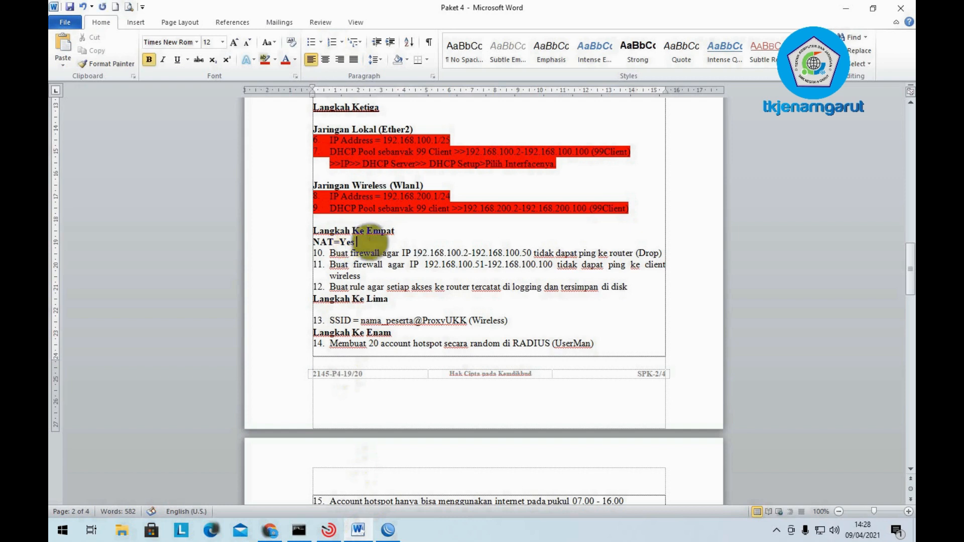
{"action": "type", "text": ">> Chain"}
{"action": "left_click", "coordinate": [388, 530]}
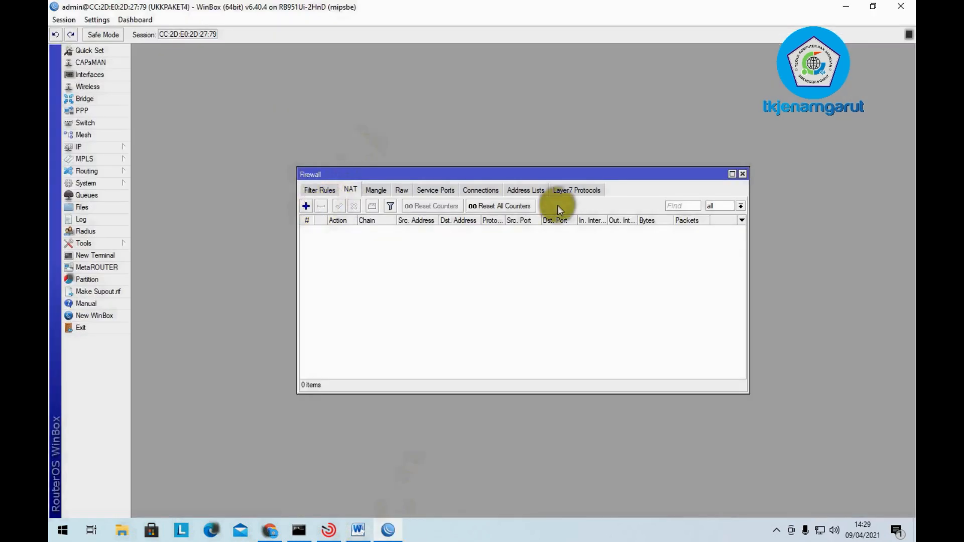
{"action": "left_click", "coordinate": [306, 205]}
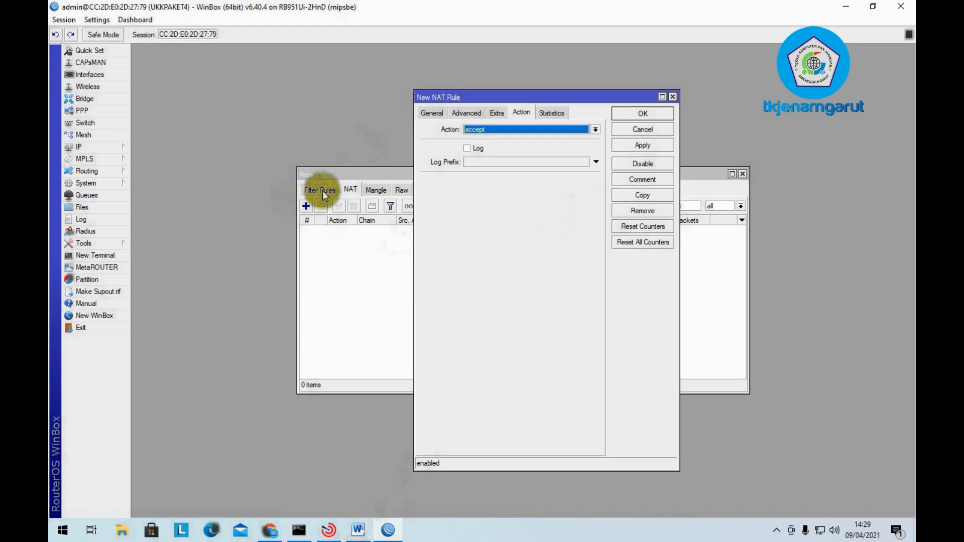
{"action": "left_click", "coordinate": [442, 116]}
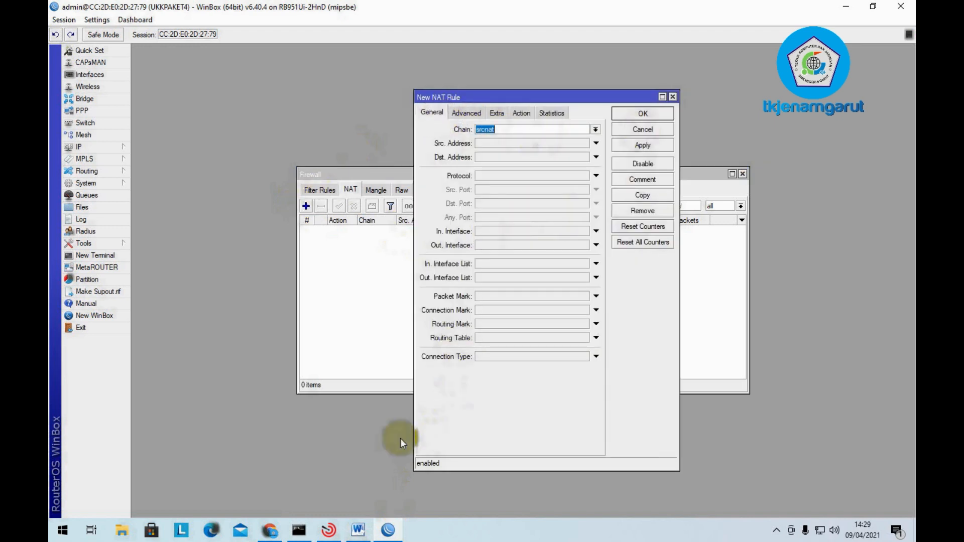
{"action": "left_click", "coordinate": [388, 528]}
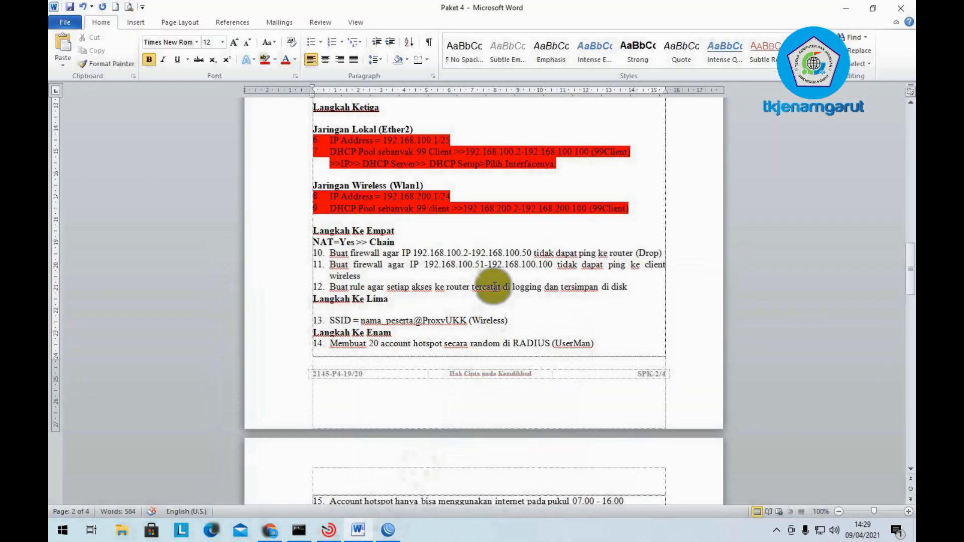
{"action": "type", "text": ">Srcnat"}
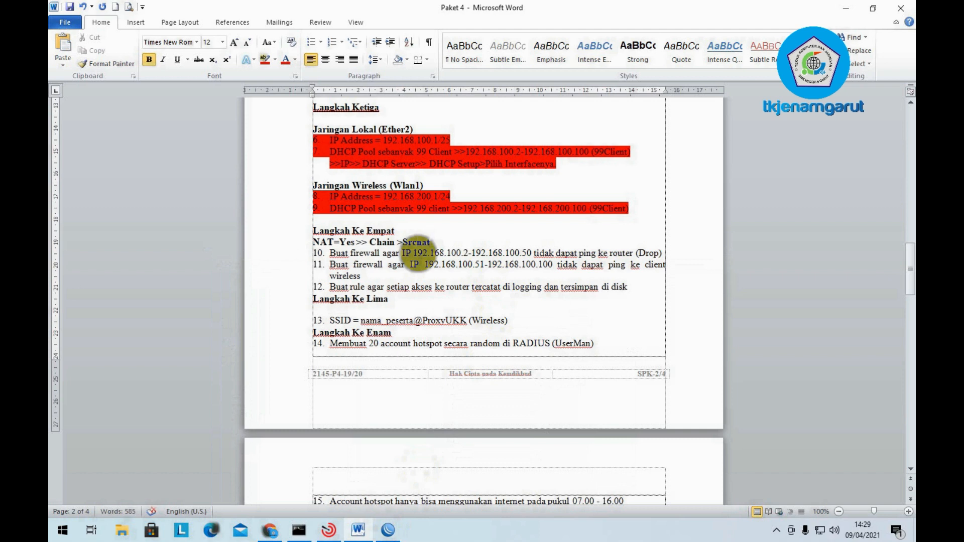
{"action": "type", "text": ">Outin>Ether1>A"}
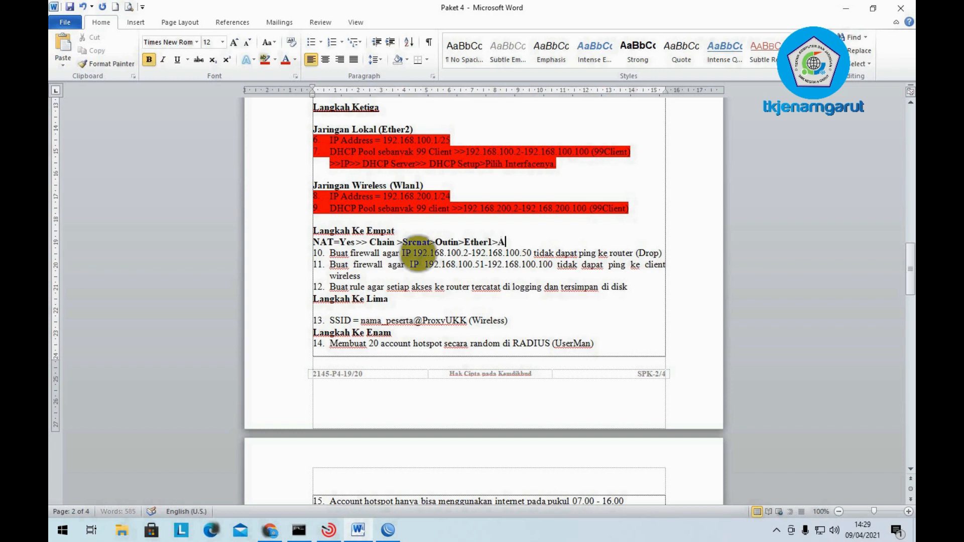
{"action": "type", "text": "ction >Masqurade"}
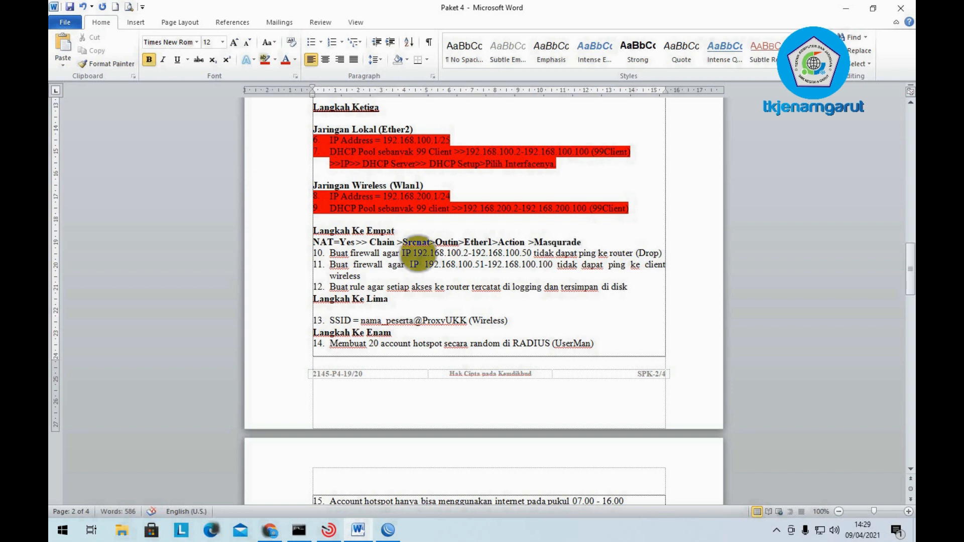
{"action": "left_click", "coordinate": [390, 532]}
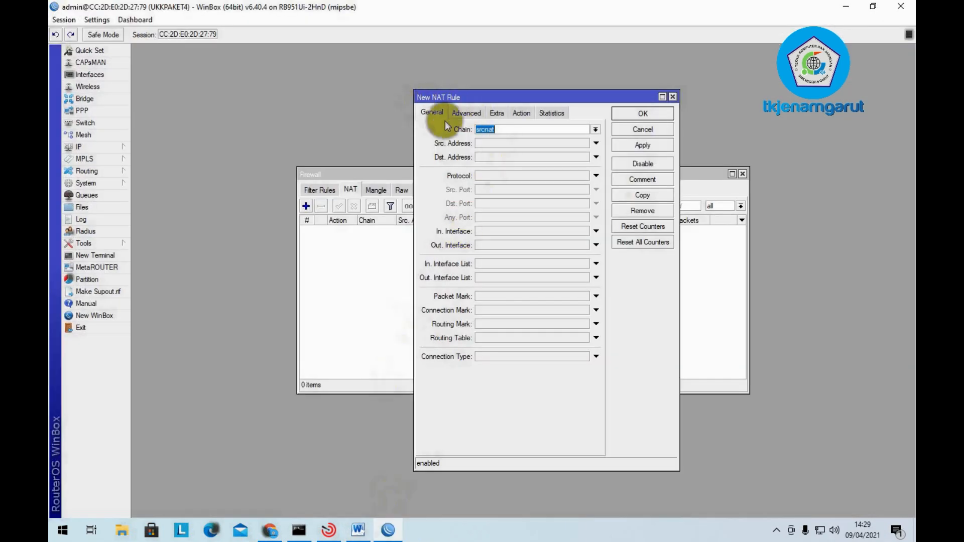
- Add a srcnat NAT rule with out interface ether1-Internet and action masquerade
{"action": "left_click", "coordinate": [640, 125]}
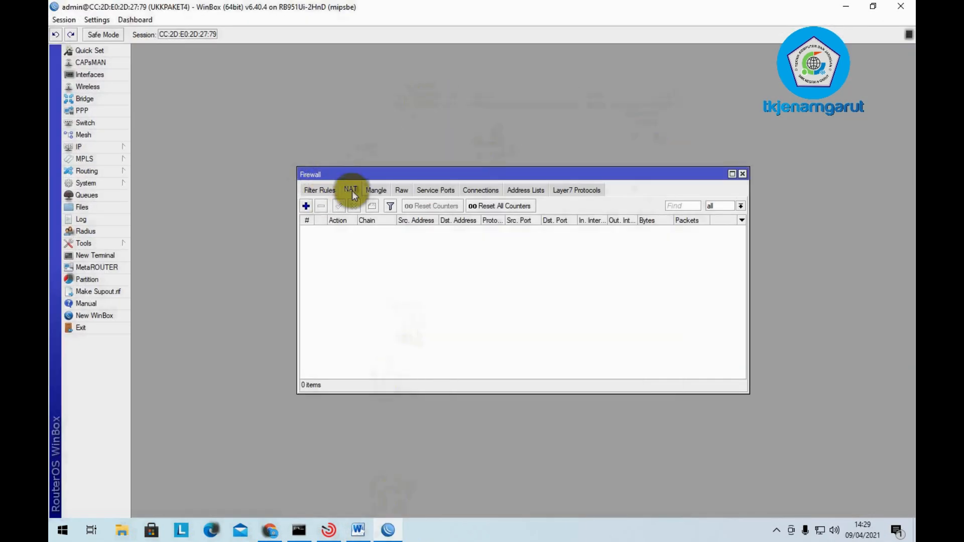
{"action": "left_click", "coordinate": [306, 207]}
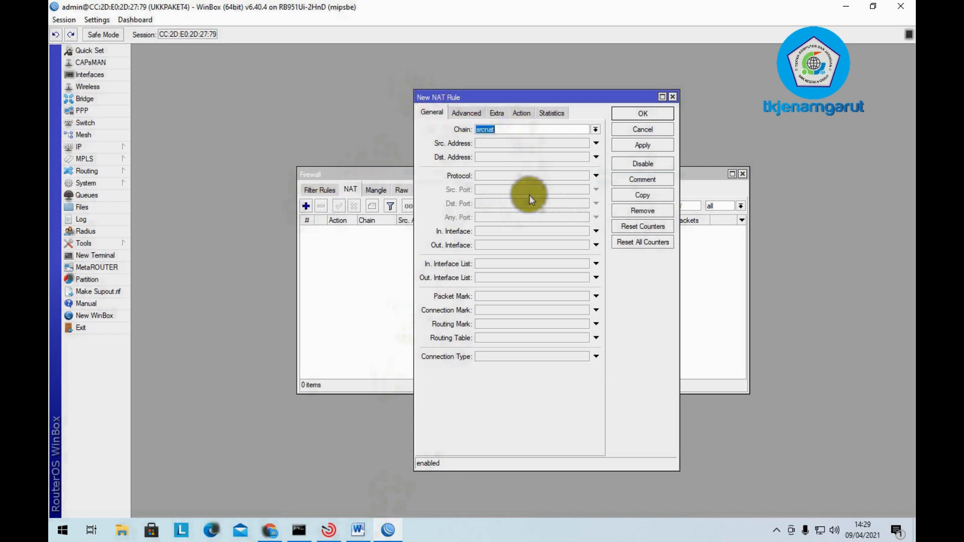
{"action": "left_click", "coordinate": [531, 245]}
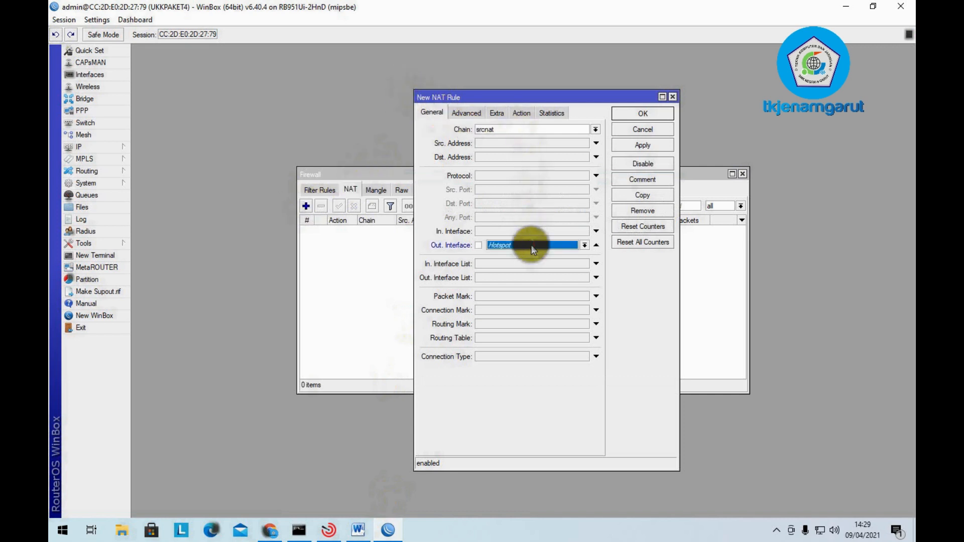
{"action": "left_click", "coordinate": [585, 245]}
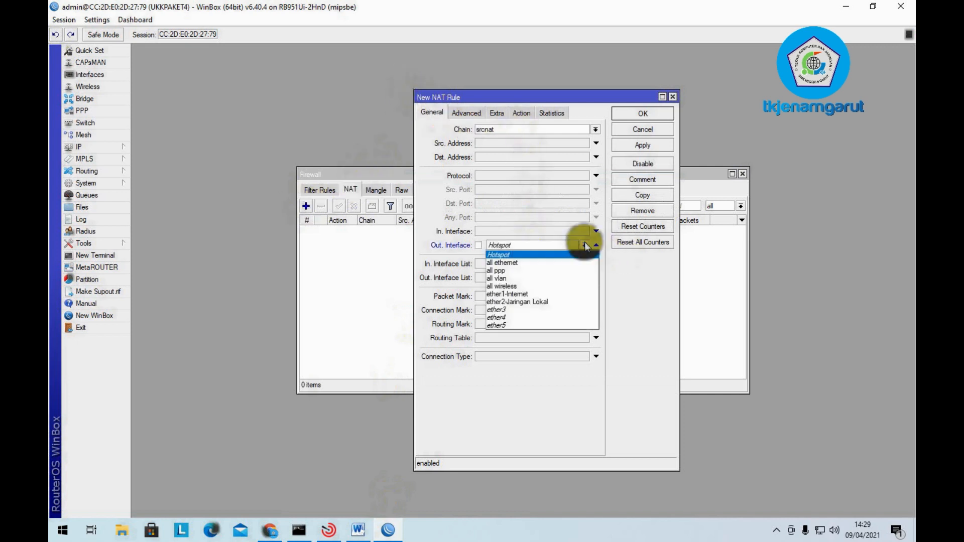
{"action": "left_click", "coordinate": [571, 294]}
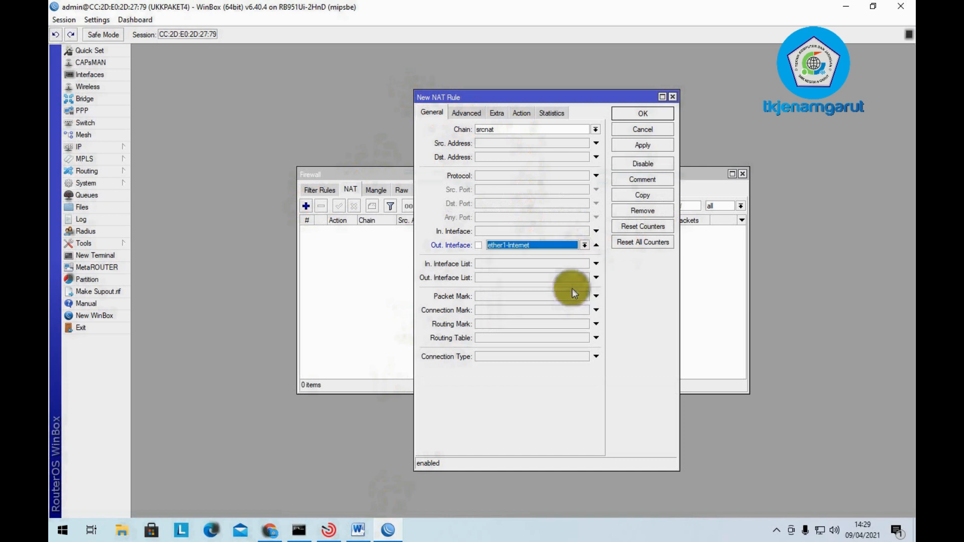
{"action": "left_click", "coordinate": [522, 113]}
{"action": "left_click", "coordinate": [527, 129]}
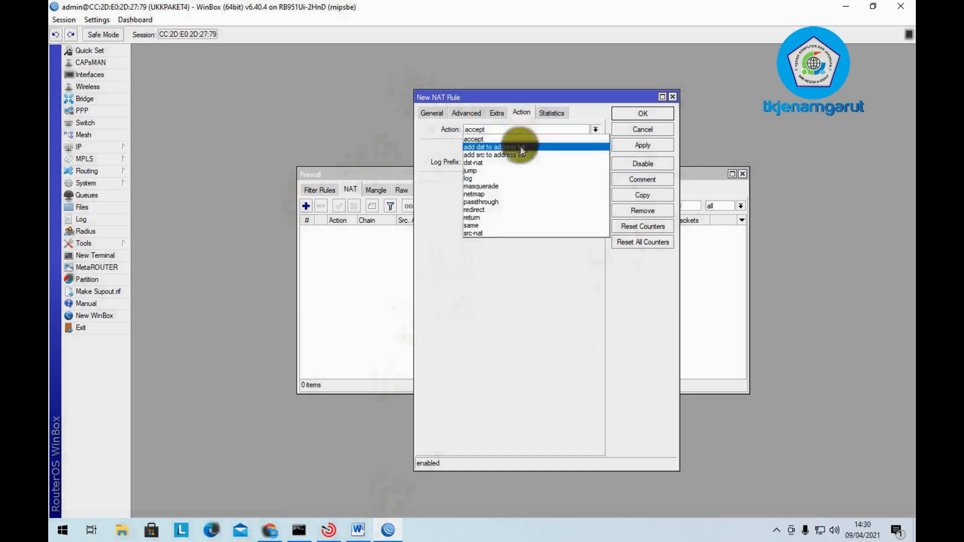
{"action": "left_click", "coordinate": [517, 186]}
{"action": "left_click", "coordinate": [634, 144]}
{"action": "left_click", "coordinate": [659, 114]}
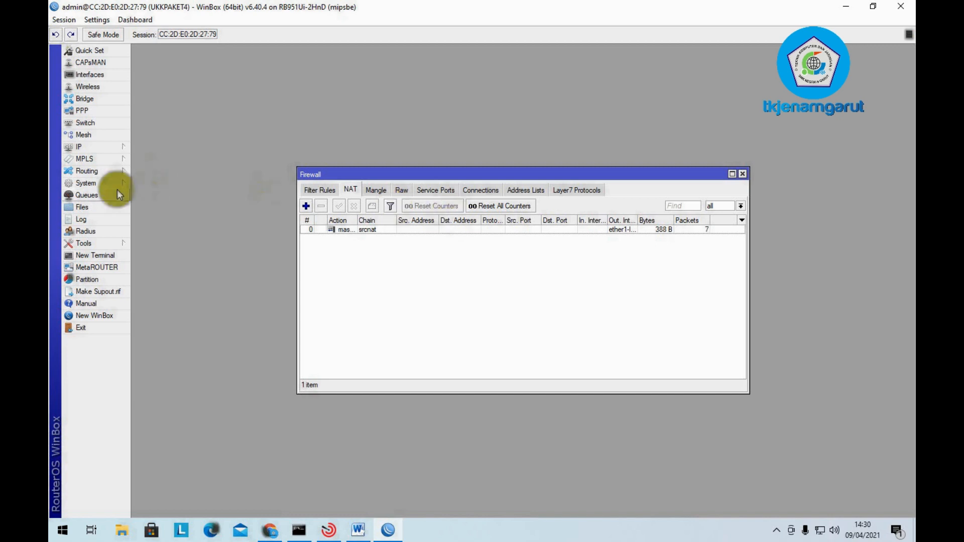
- Log into a new router terminal, ping 8.8.8.8 successfully, and close the terminal
{"action": "left_click", "coordinate": [96, 250]}
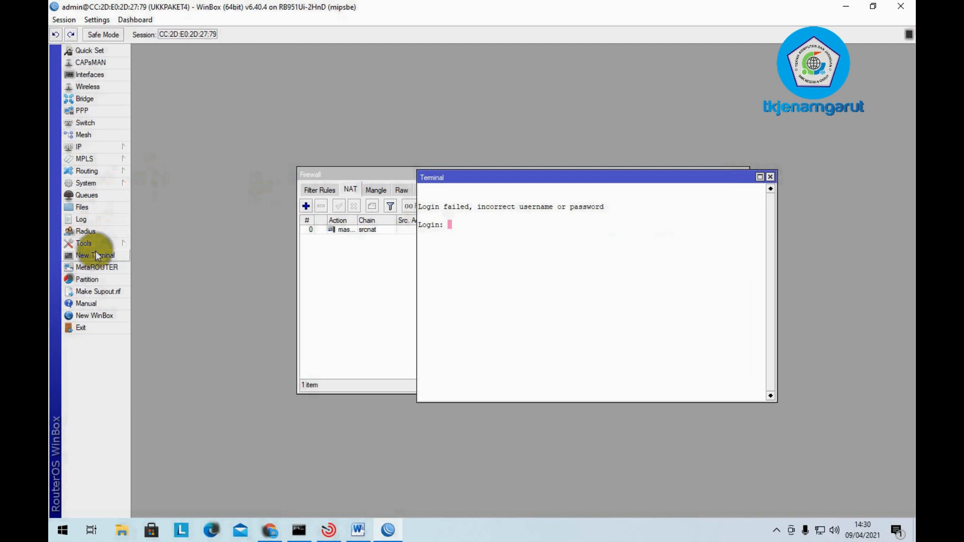
{"action": "type", "text": "admin"}
{"action": "key", "text": "Return"}
{"action": "key", "text": "Return"}
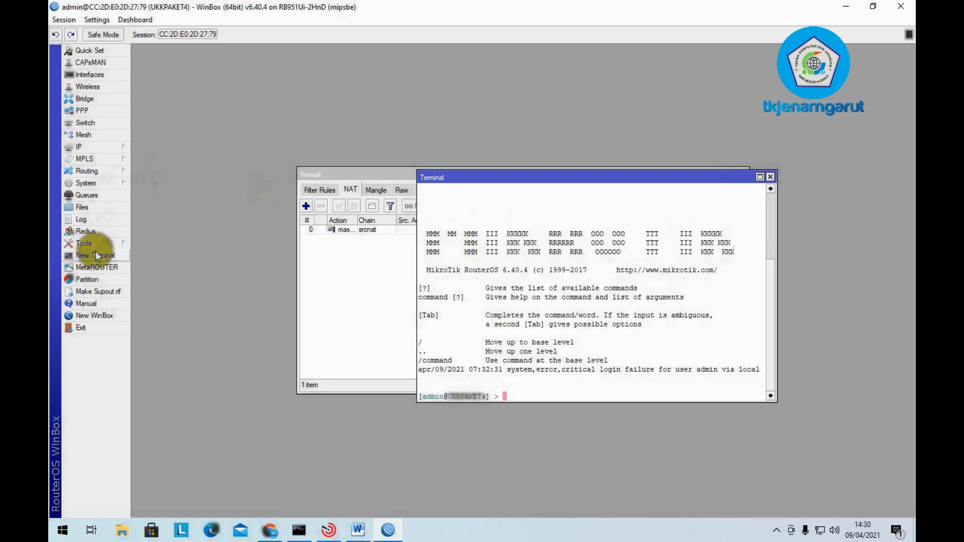
{"action": "type", "text": "ping 8.8.8.8"}
{"action": "key", "text": "Return"}
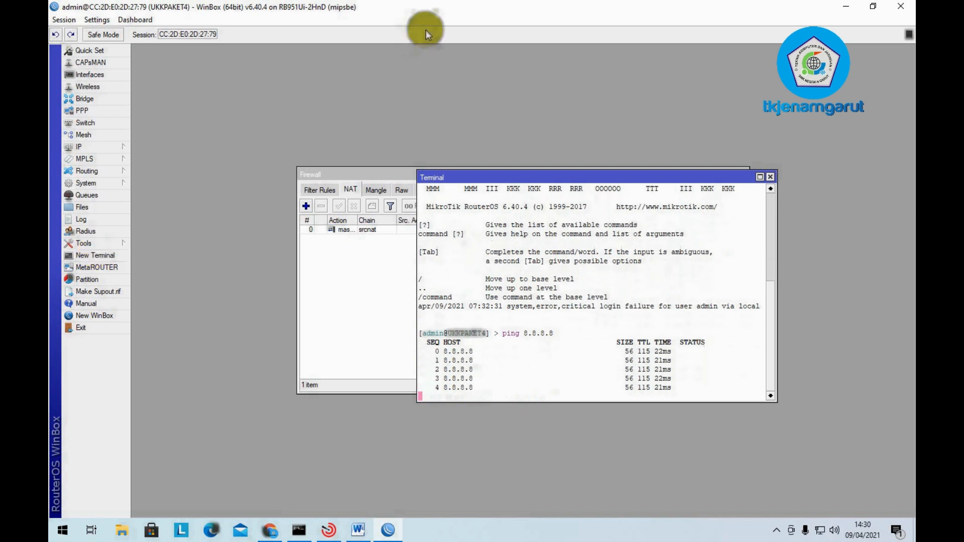
{"action": "left_click", "coordinate": [771, 177]}
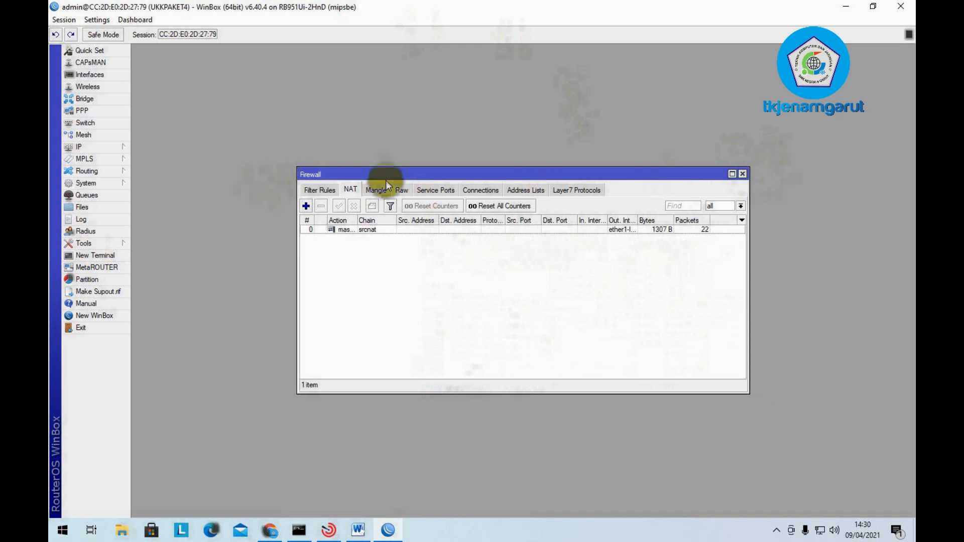
- Highlight the NAT=Yes masquerade line red in Word, then return to WinBox's Firewall window
{"action": "left_click", "coordinate": [358, 530]}
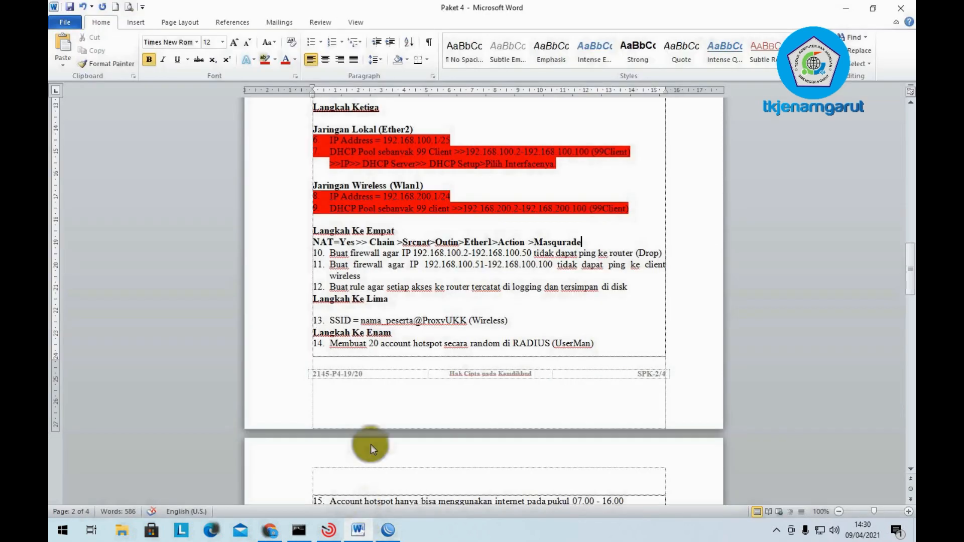
{"action": "left_click_drag", "start_coordinate": [595, 246], "coordinate": [309, 239]}
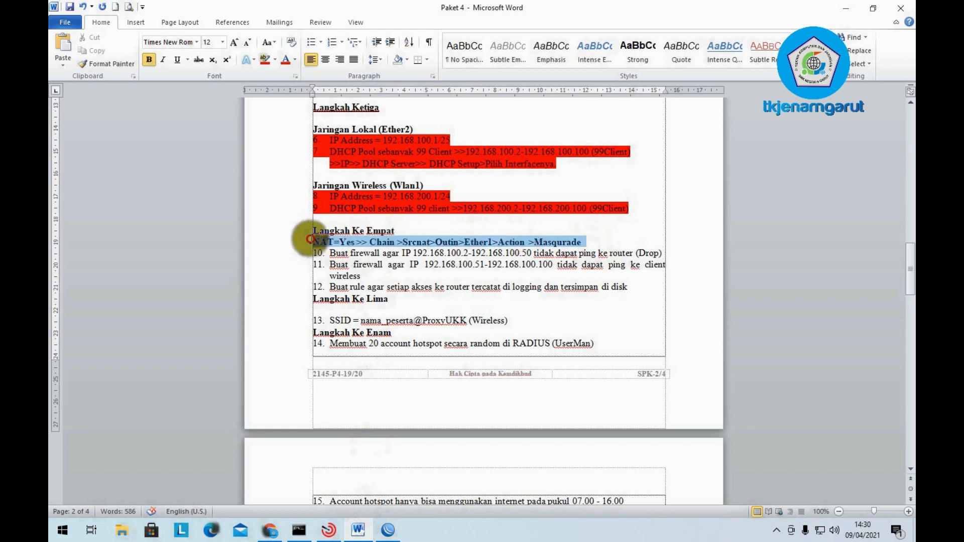
{"action": "left_click", "coordinate": [265, 60]}
{"action": "left_click", "coordinate": [361, 238]}
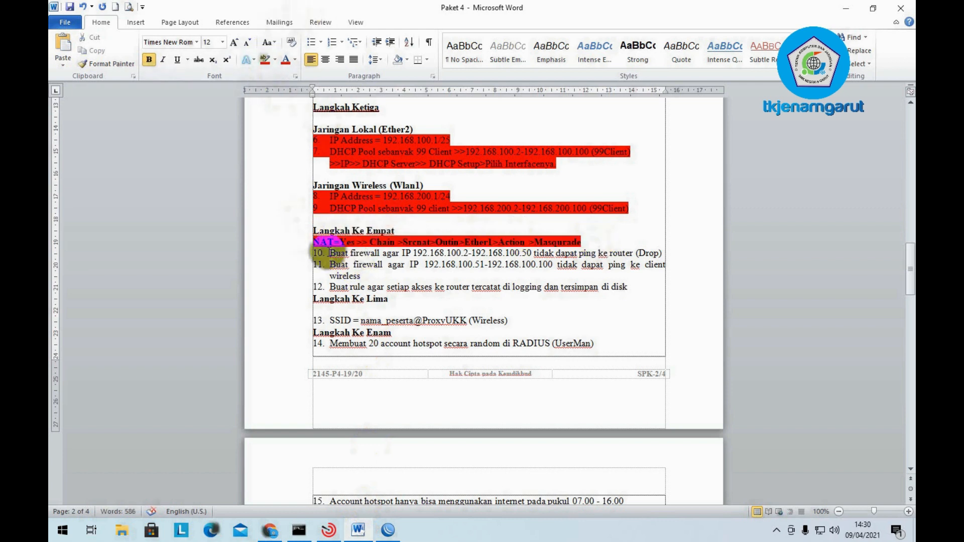
{"action": "left_click", "coordinate": [370, 264]}
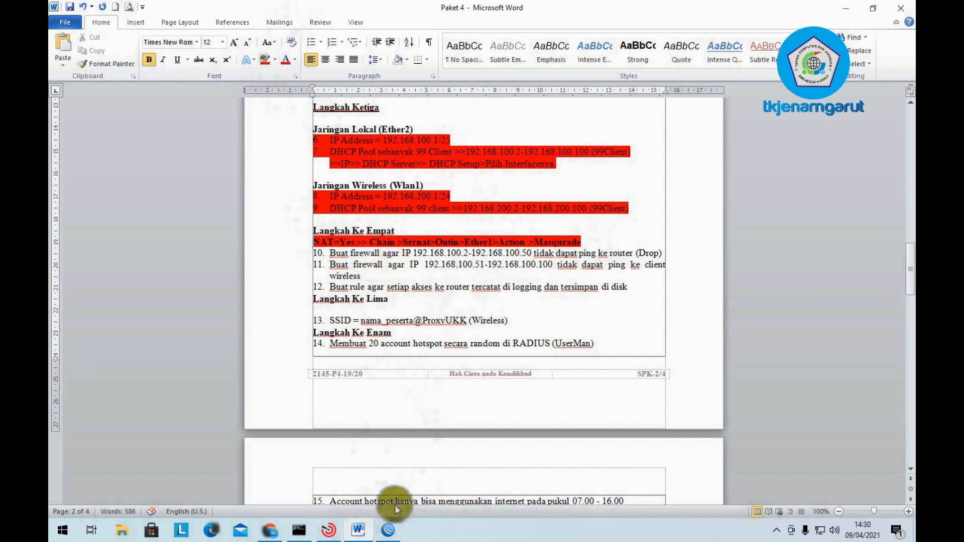
{"action": "left_click", "coordinate": [388, 530]}
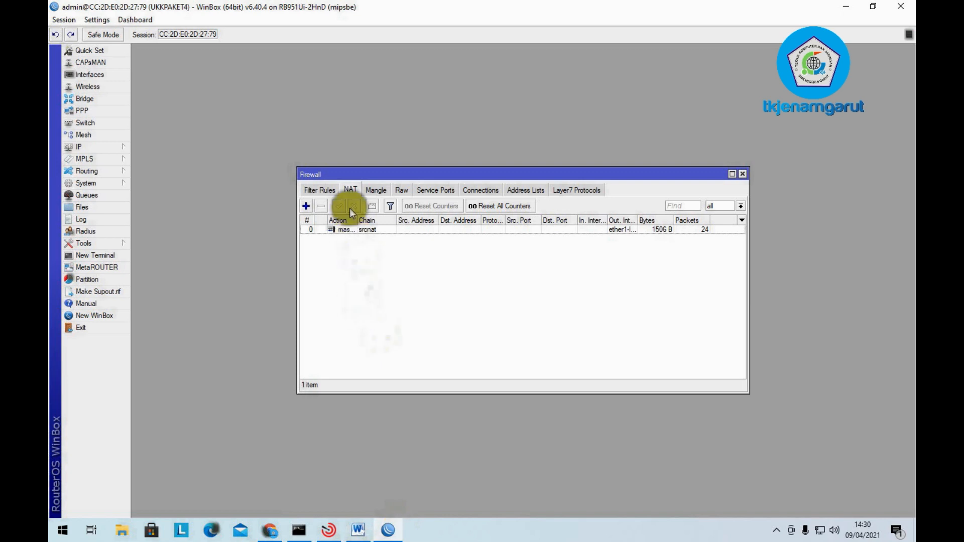
- Start a new firewall filter rule on the input chain with a source address match
{"action": "left_click", "coordinate": [324, 192]}
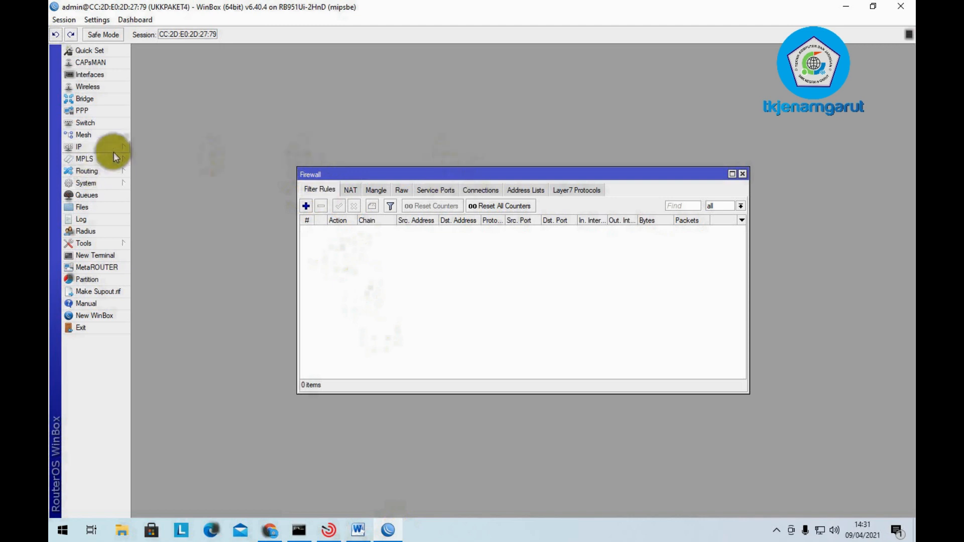
{"action": "left_click", "coordinate": [113, 149]}
{"action": "left_click", "coordinate": [320, 192]}
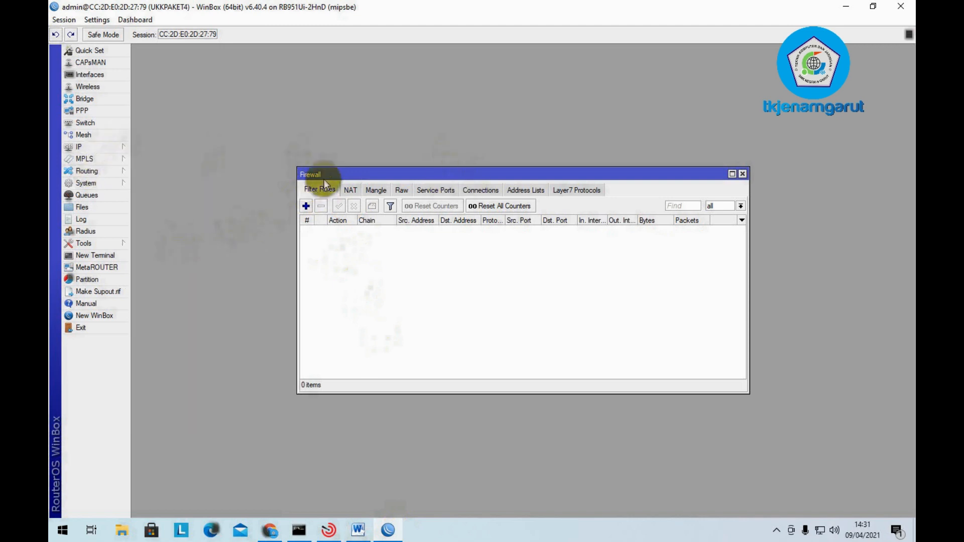
{"action": "left_click", "coordinate": [306, 205]}
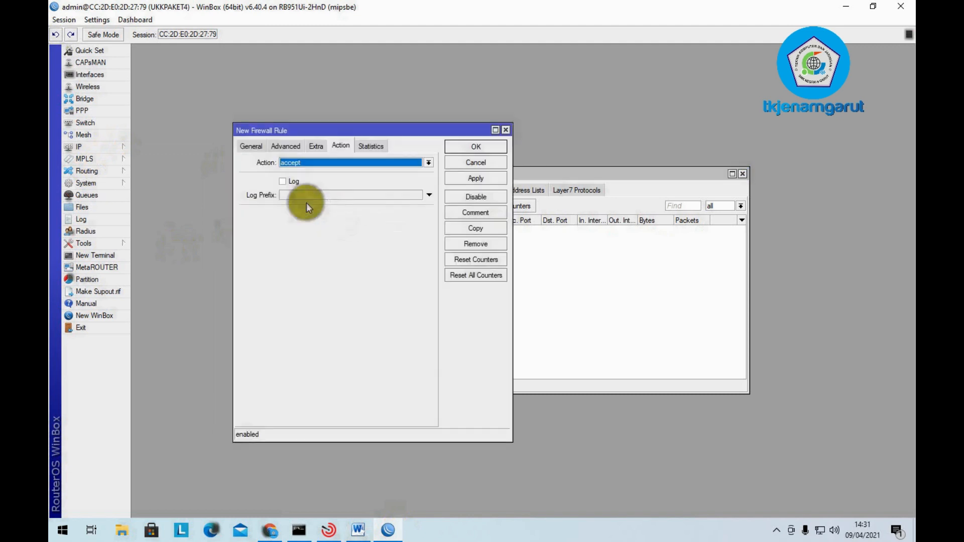
{"action": "left_click", "coordinate": [251, 146]}
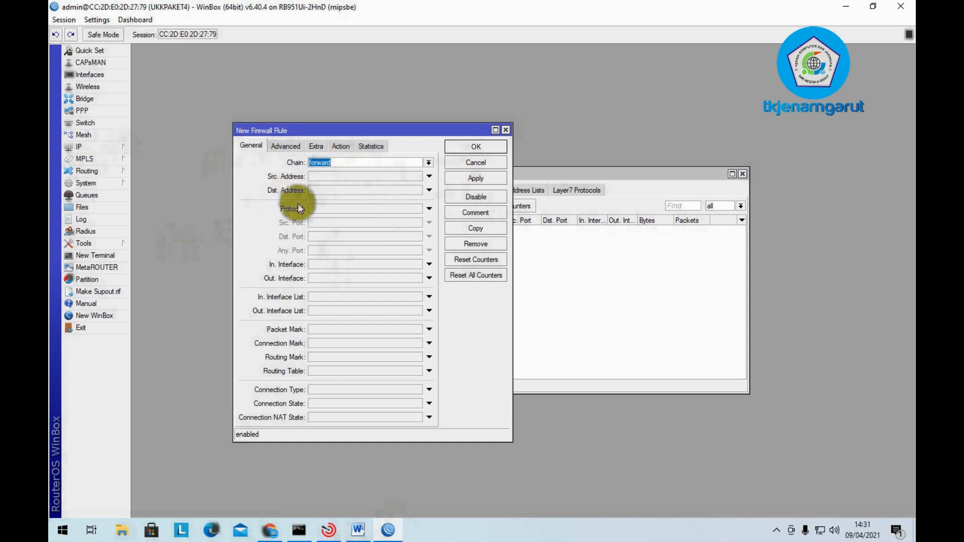
{"action": "left_click", "coordinate": [429, 163]}
{"action": "left_click", "coordinate": [398, 179]}
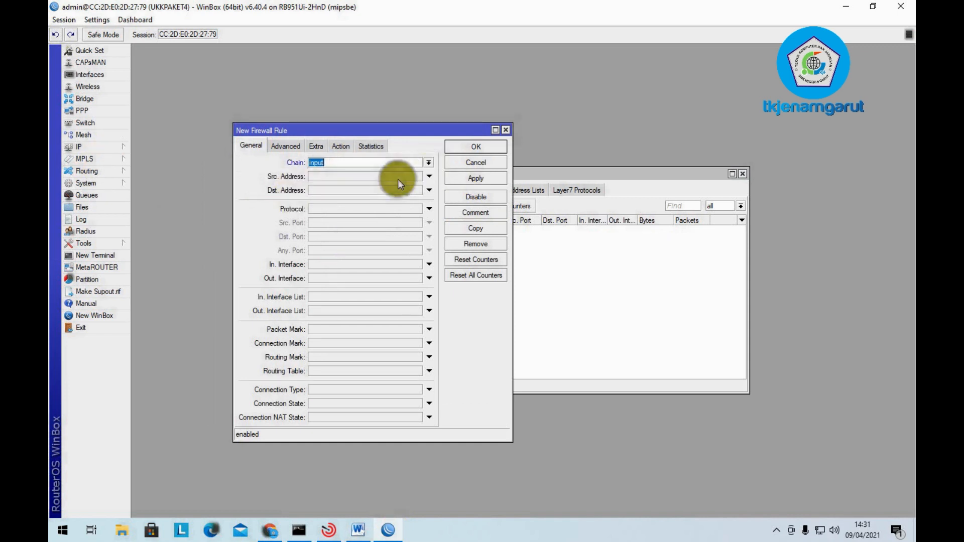
{"action": "left_click", "coordinate": [345, 179]}
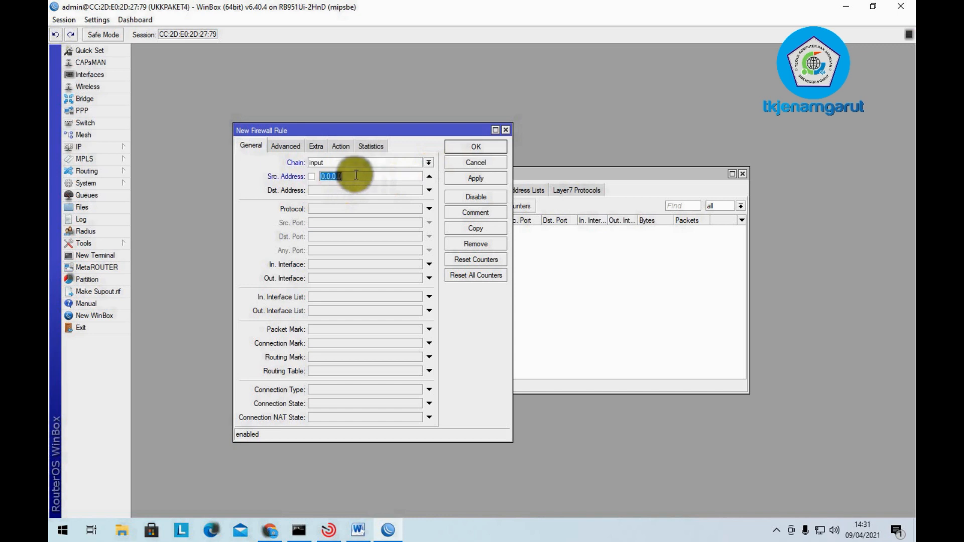
- Copy the 192.168.100.2-192.168.100.50 range from checklist item 10 and paste it as source address
{"action": "left_click", "coordinate": [358, 529]}
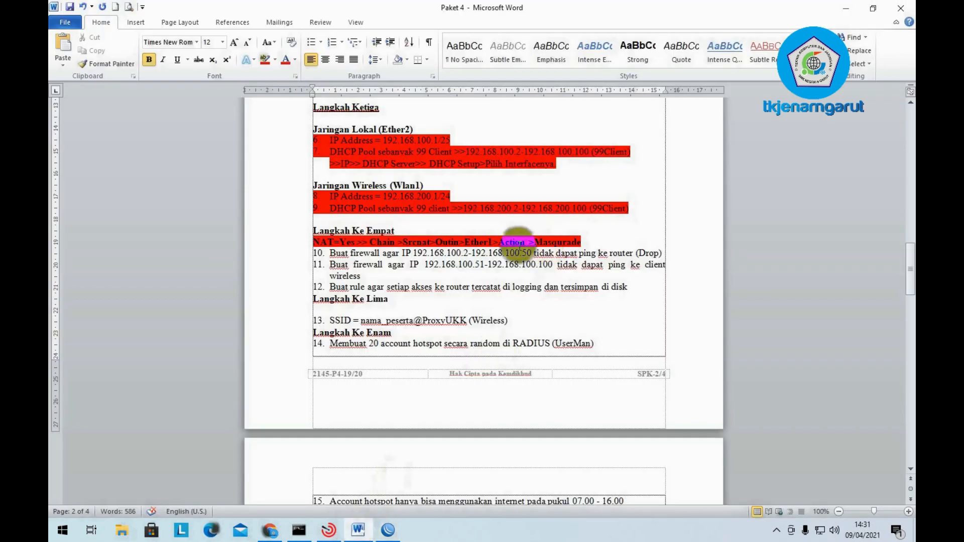
{"action": "left_click_drag", "start_coordinate": [531, 253], "coordinate": [413, 254]}
{"action": "key", "text": "ctrl+c"}
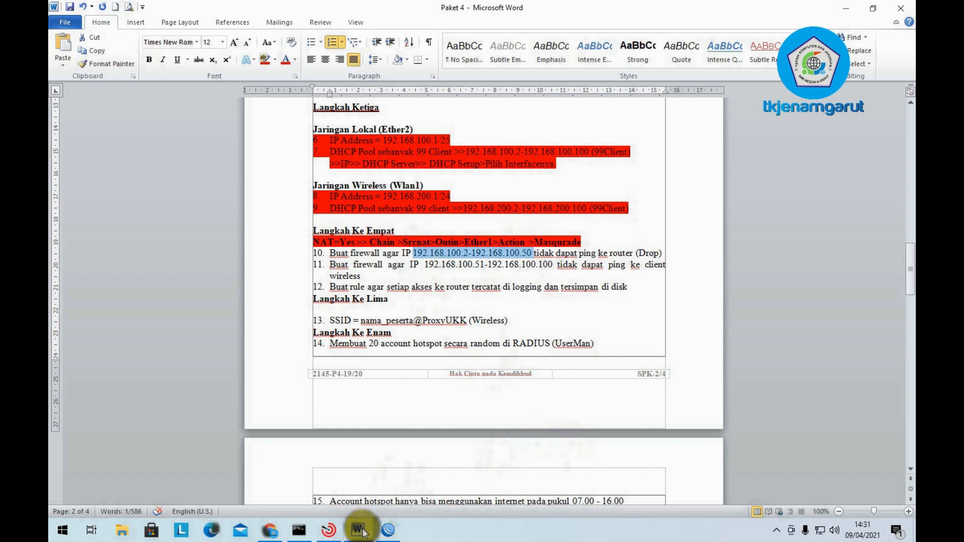
{"action": "left_click", "coordinate": [387, 529]}
{"action": "left_click_drag", "start_coordinate": [355, 176], "coordinate": [312, 176]}
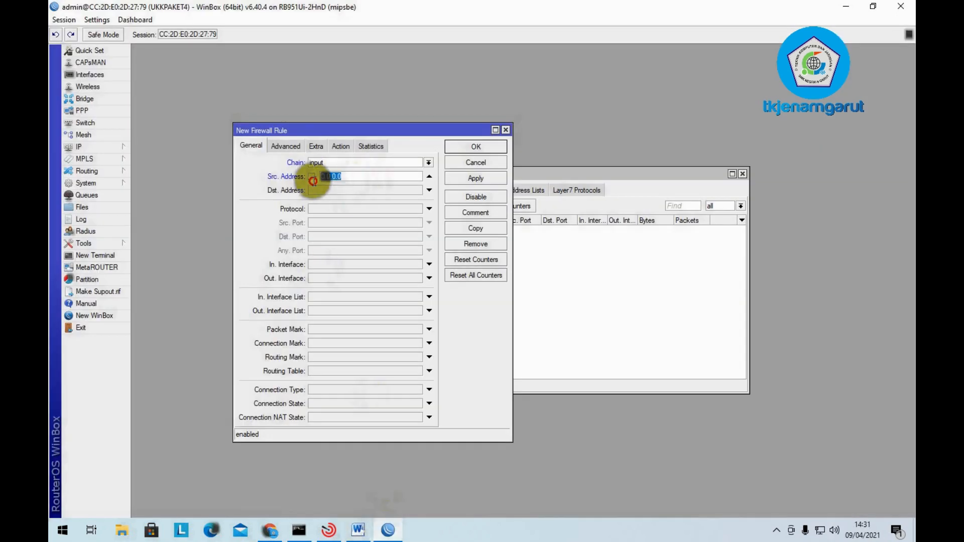
{"action": "key", "text": "ctrl+v"}
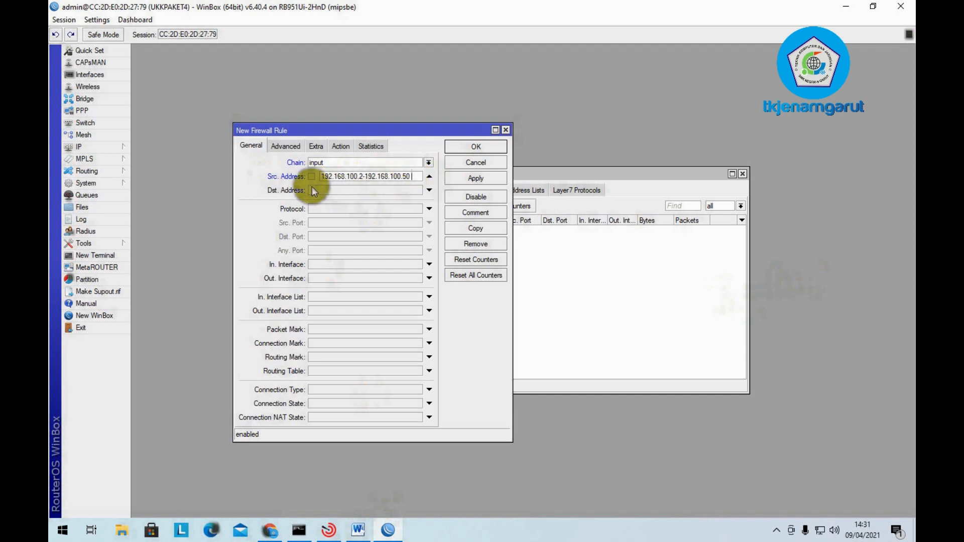
- Match destination 192.168.100.1 and protocol icmp, set action drop, fix the source error, and save
{"action": "left_click", "coordinate": [348, 189]}
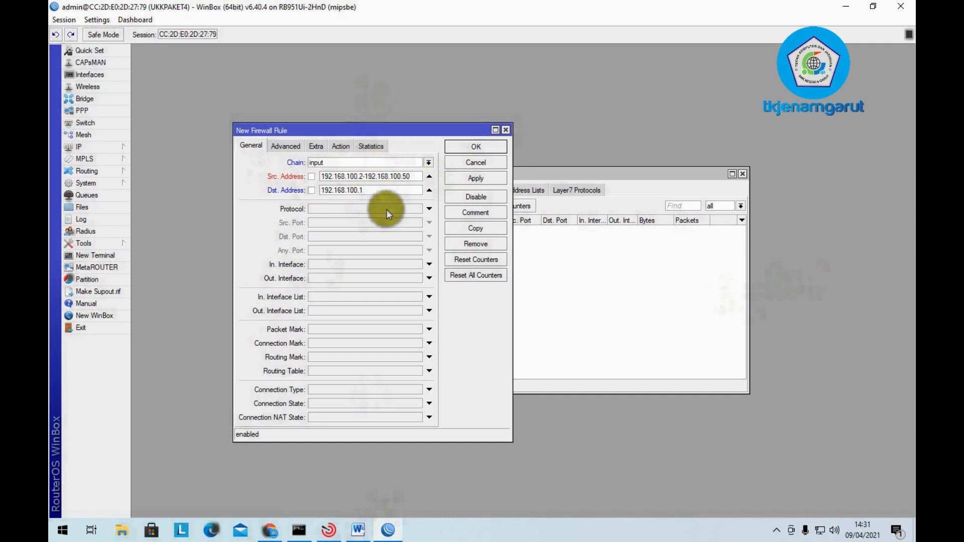
{"action": "left_click", "coordinate": [425, 209]}
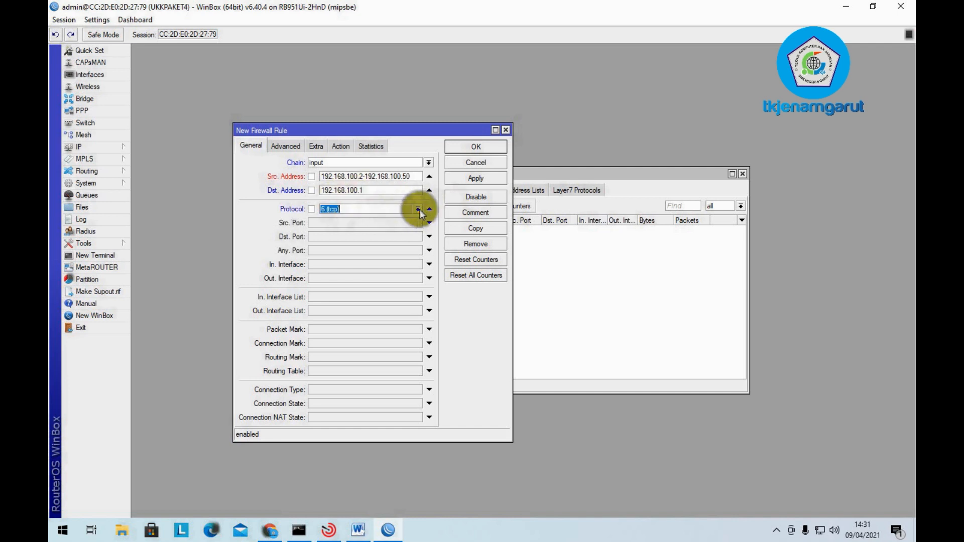
{"action": "left_click", "coordinate": [417, 210]}
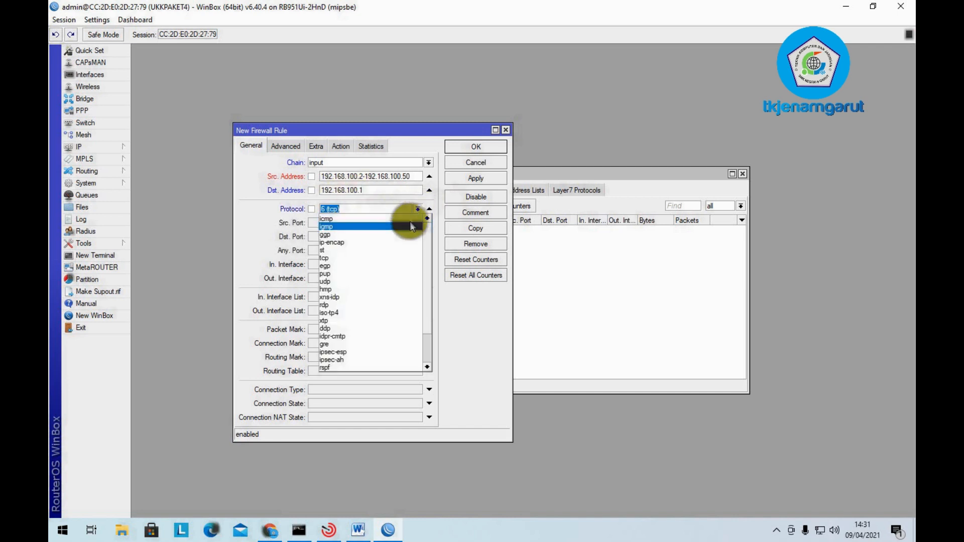
{"action": "left_click", "coordinate": [414, 219]}
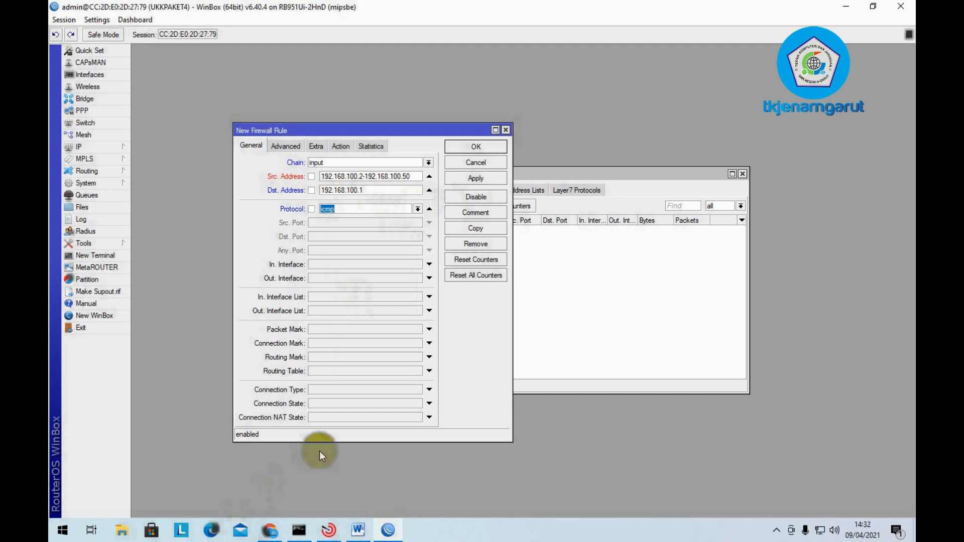
{"action": "left_click", "coordinate": [341, 146]}
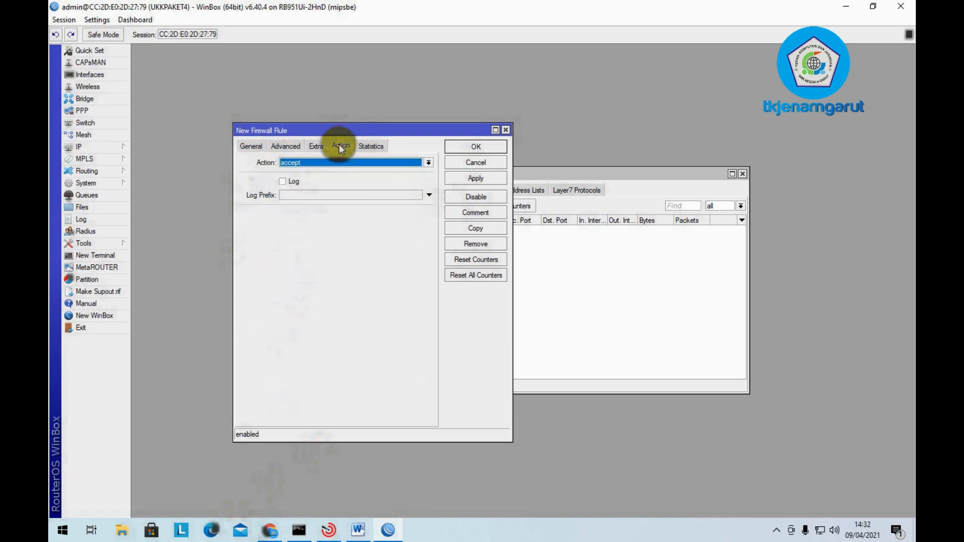
{"action": "left_click", "coordinate": [384, 170]}
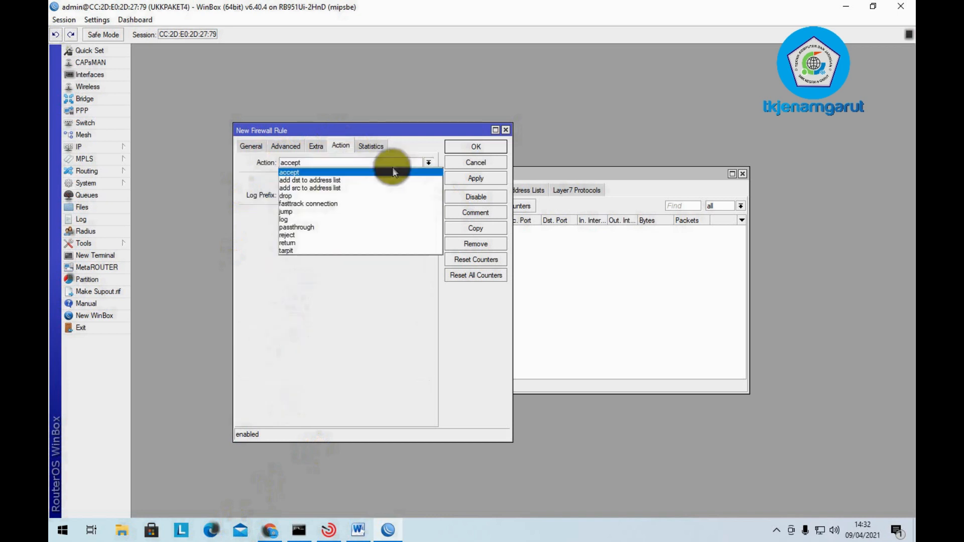
{"action": "left_click", "coordinate": [377, 196]}
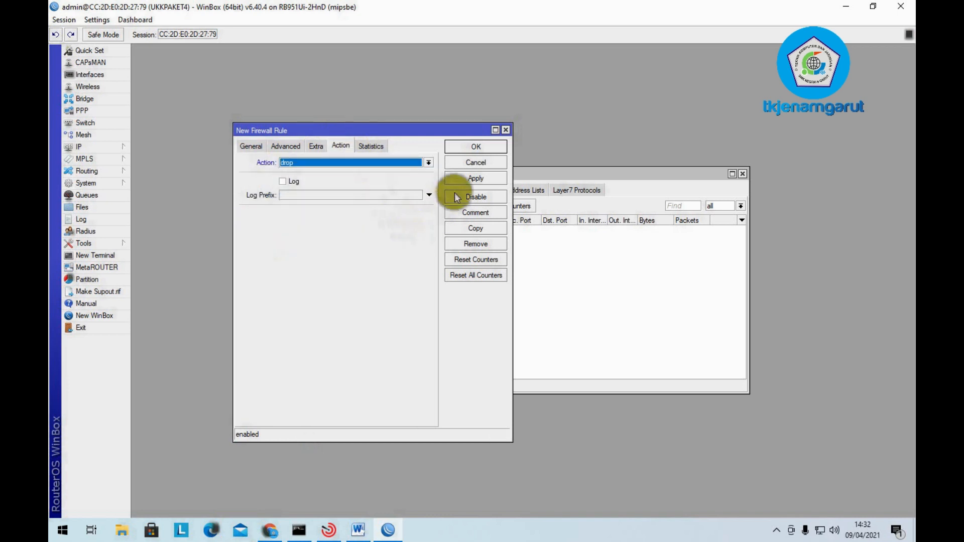
{"action": "left_click", "coordinate": [475, 178]}
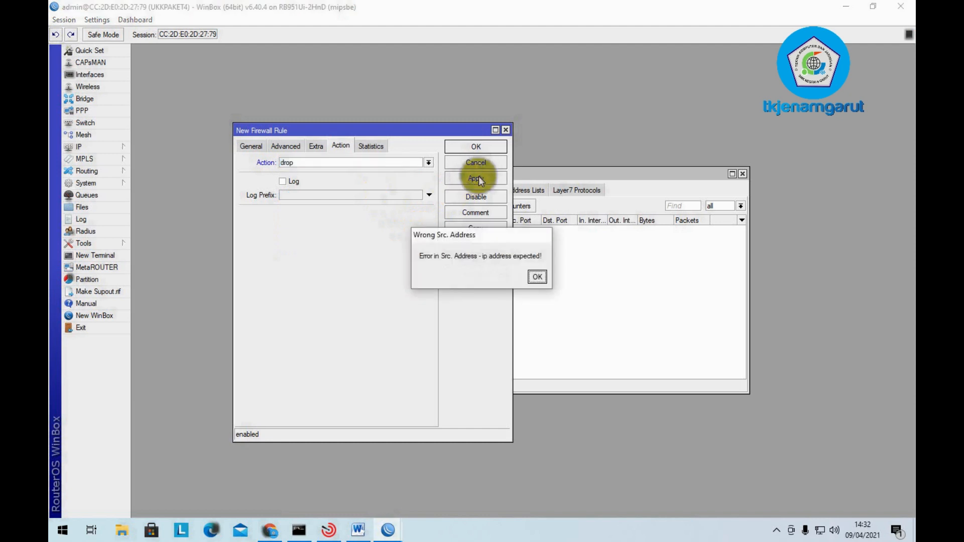
{"action": "left_click", "coordinate": [536, 279]}
{"action": "left_click", "coordinate": [250, 146]}
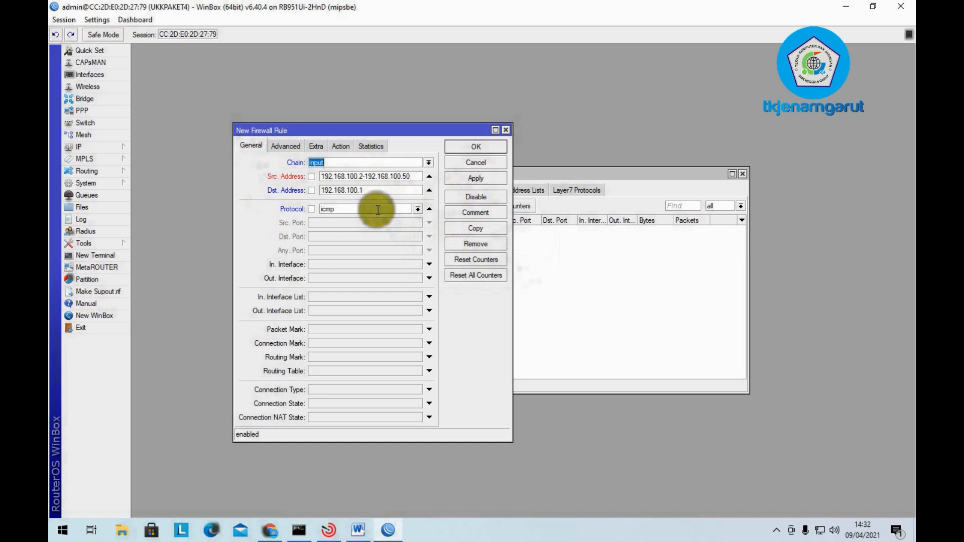
{"action": "left_click", "coordinate": [499, 179]}
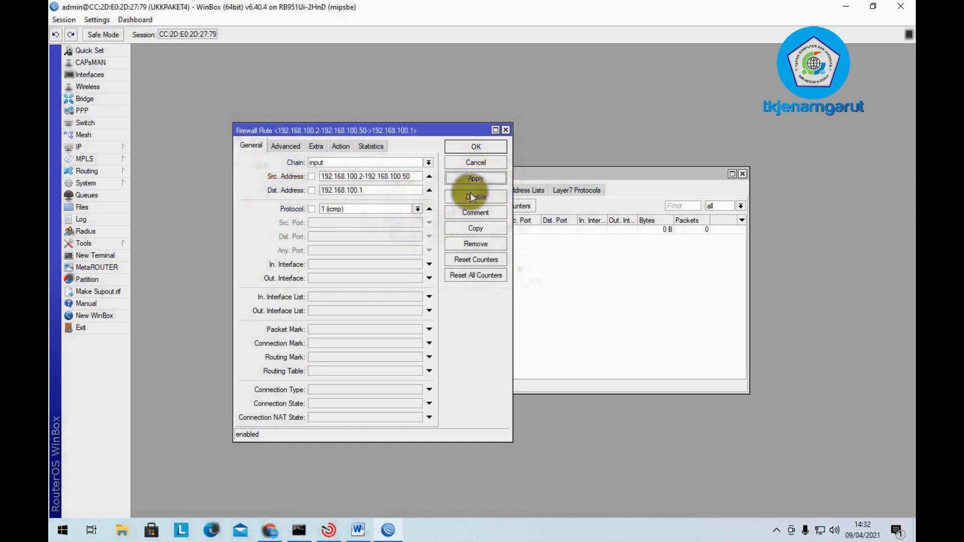
{"action": "left_click", "coordinate": [477, 147]}
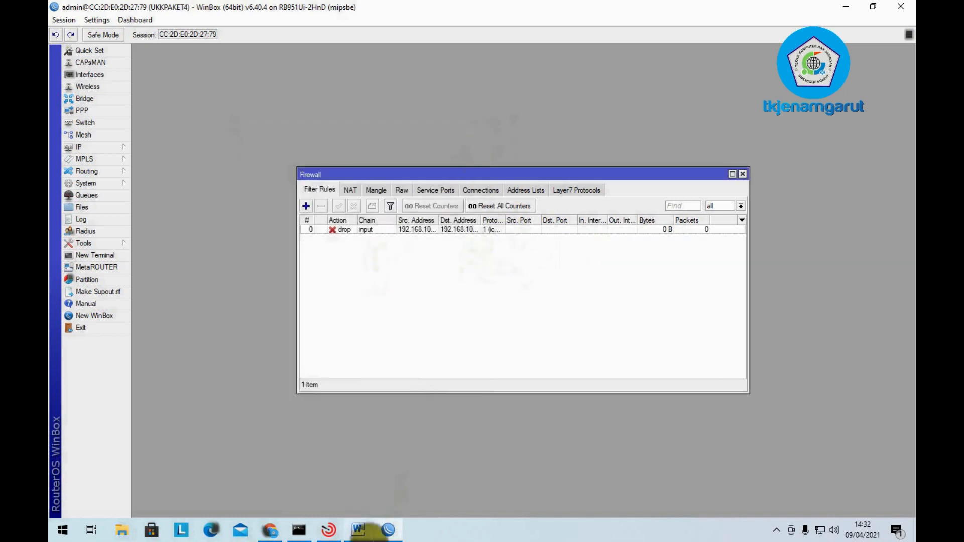
- Mark checklist item 10, the 192.168.100.2-192.168.100.50 drop rule, in red and return to WinBox
{"action": "left_click", "coordinate": [358, 530]}
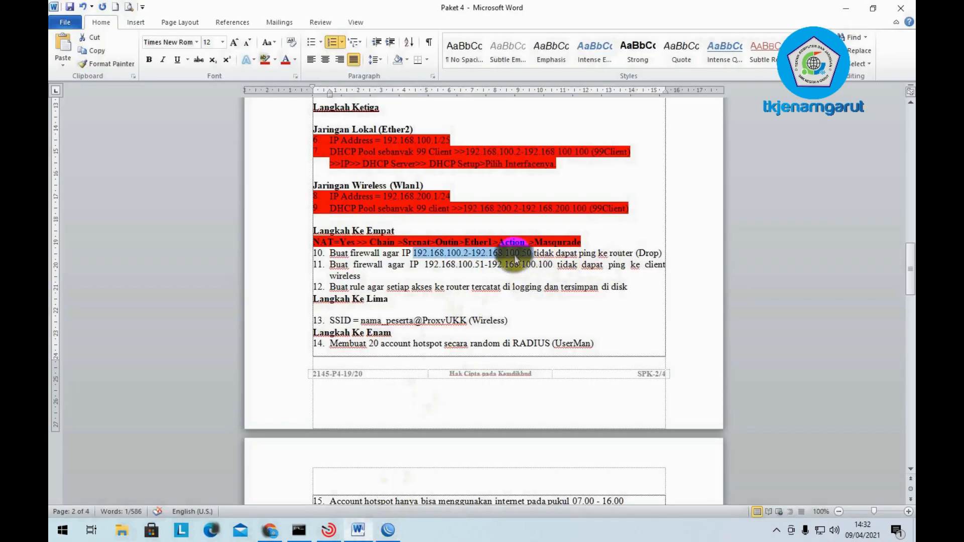
{"action": "left_click_drag", "start_coordinate": [332, 253], "coordinate": [670, 251]}
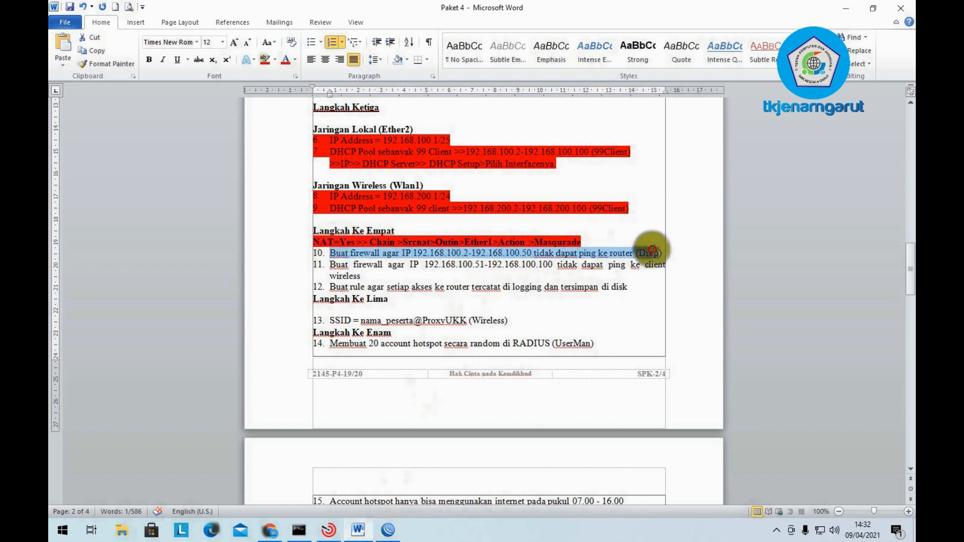
{"action": "left_click", "coordinate": [265, 59]}
{"action": "left_click", "coordinate": [317, 262]}
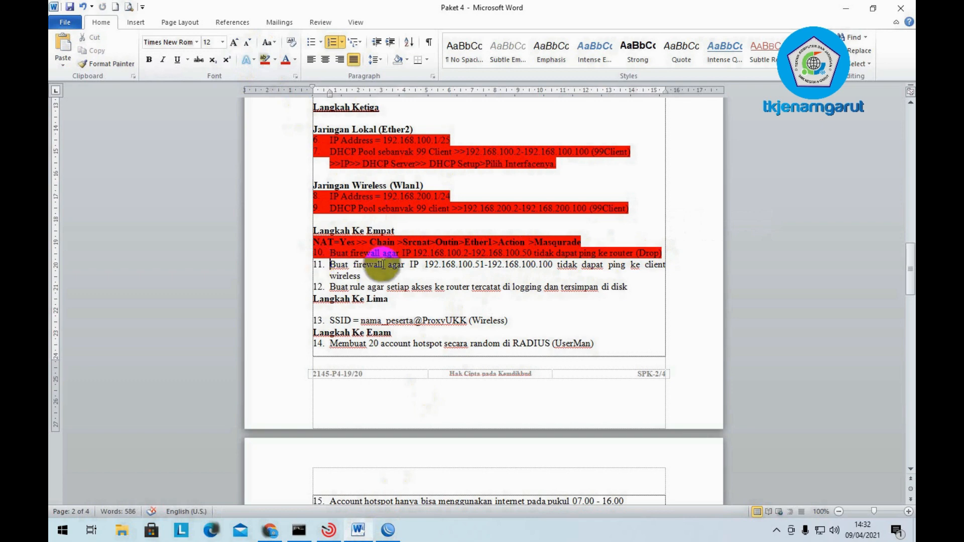
{"action": "left_click", "coordinate": [388, 529]}
- Give the ICMP drop rule the comment 'Tidak dapat Ping ke Router'
{"action": "right_click", "coordinate": [357, 231]}
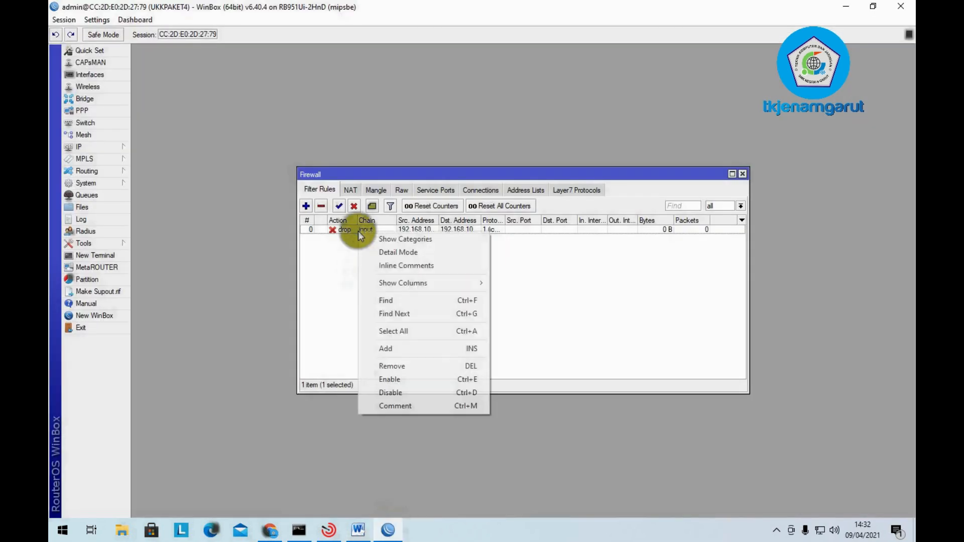
{"action": "left_click", "coordinate": [432, 405]}
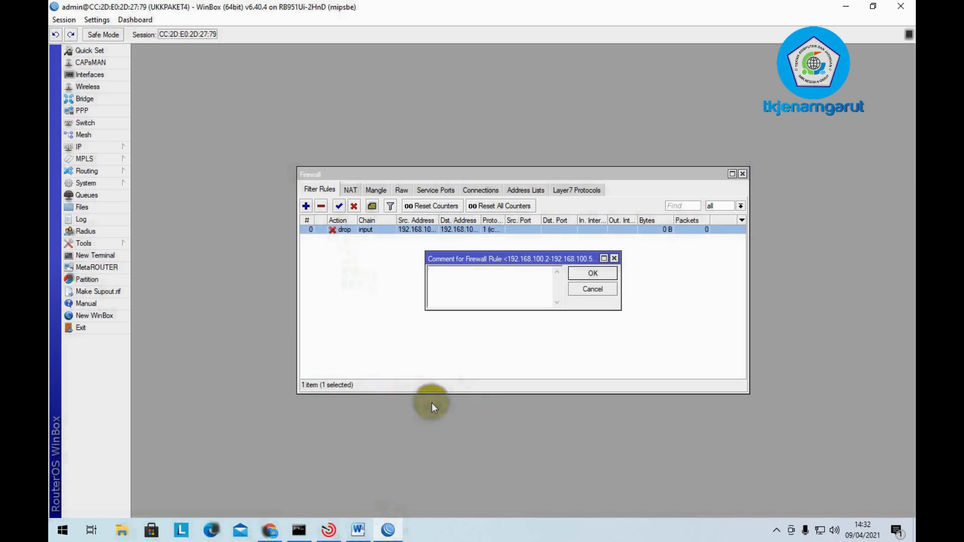
{"action": "type", "text": "Tidak dapat Ping ke Router"}
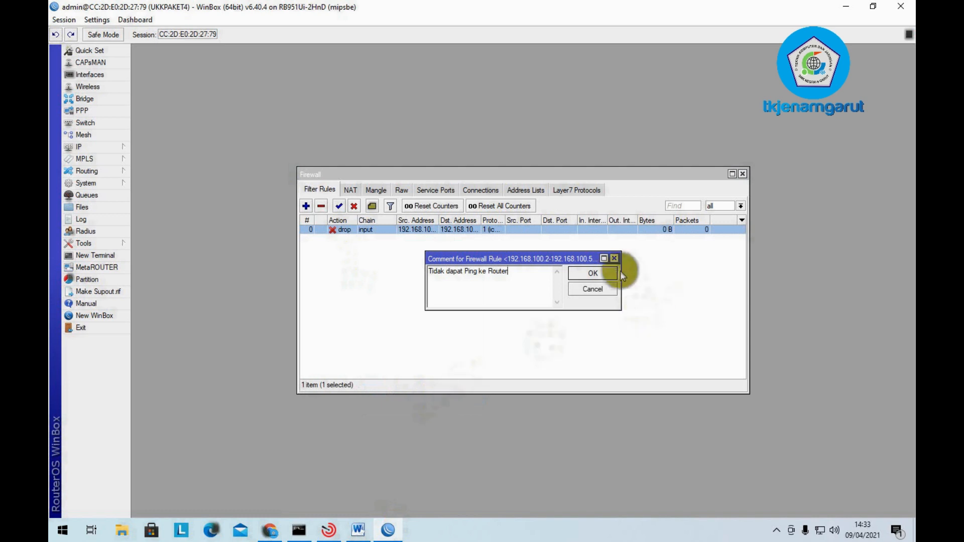
{"action": "left_click", "coordinate": [586, 274]}
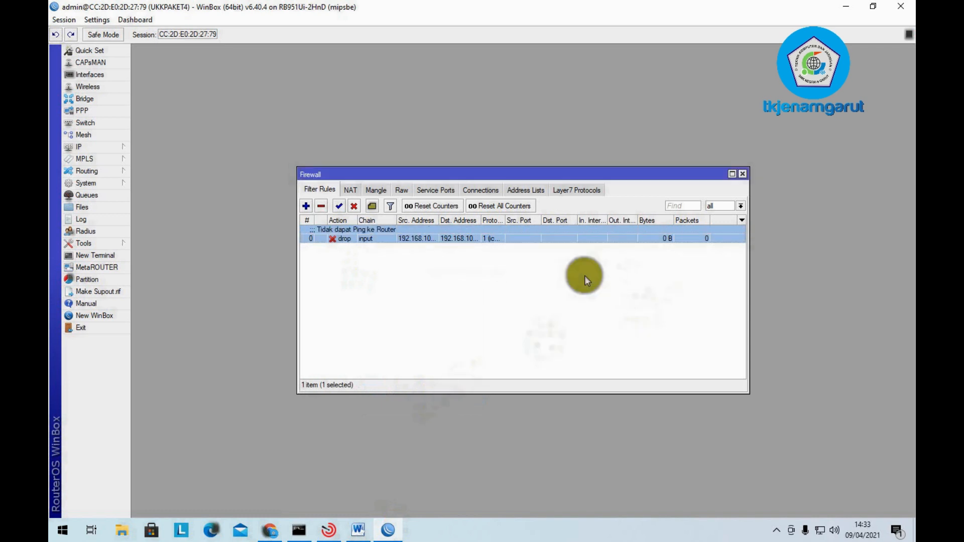
- Start another input-chain rule with source 192.168.100.51-192.168.100.100, checking the range in Word
{"action": "left_click", "coordinate": [306, 206]}
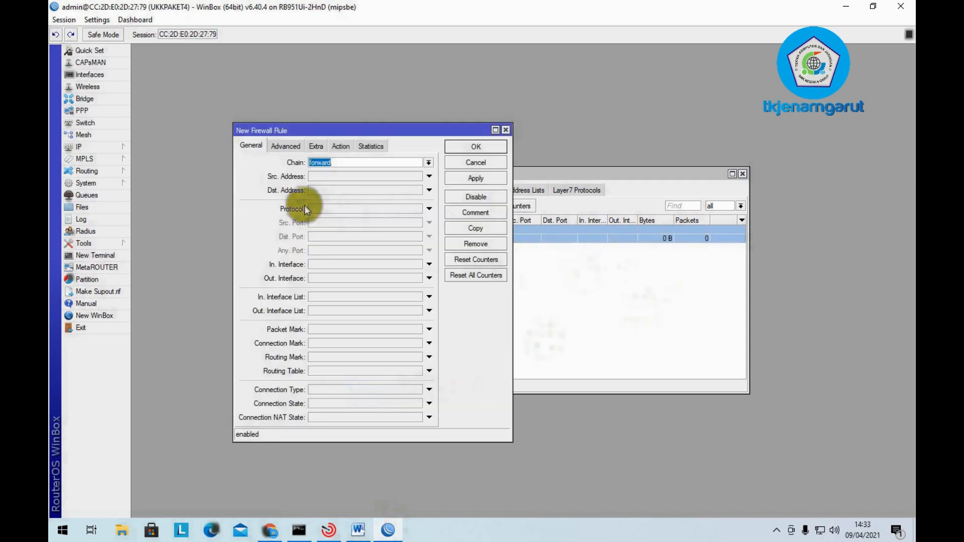
{"action": "left_click", "coordinate": [428, 162]}
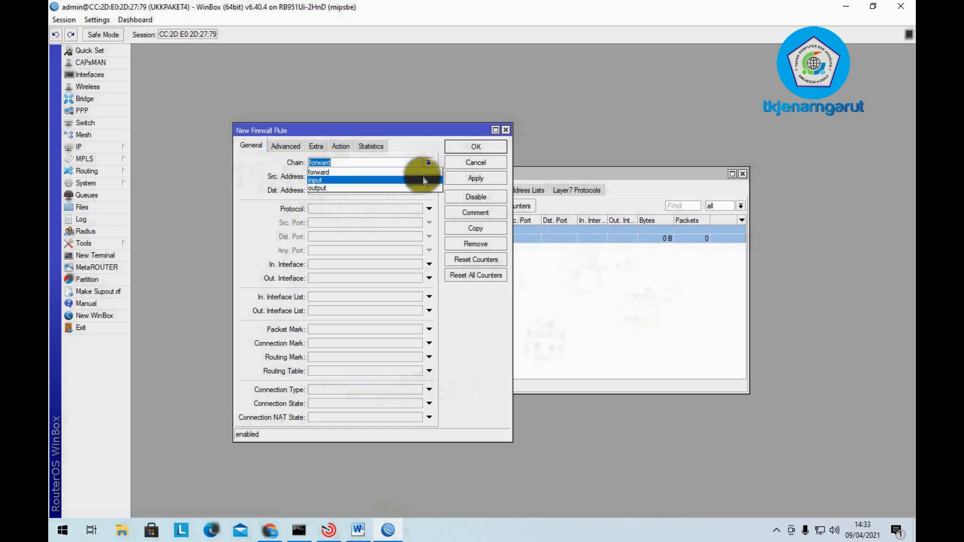
{"action": "left_click", "coordinate": [422, 179]}
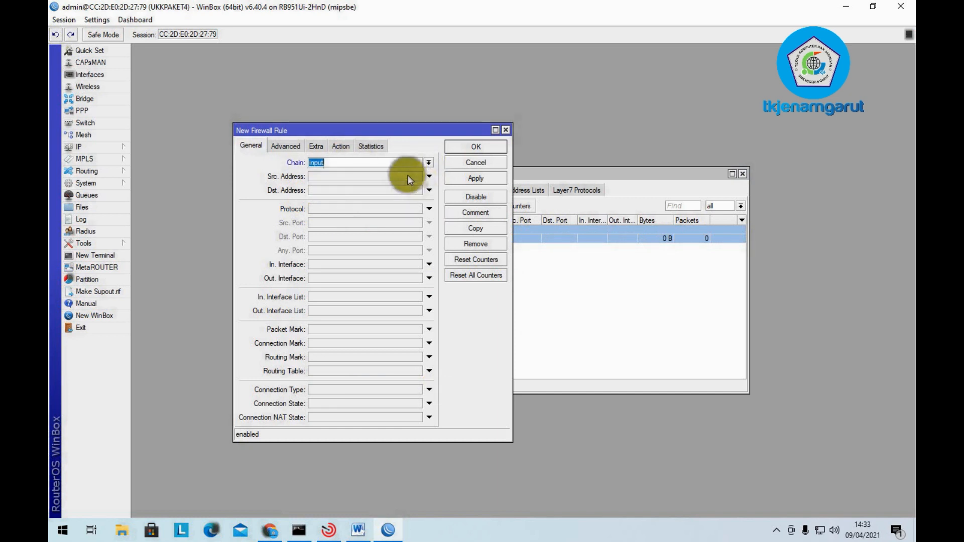
{"action": "left_click", "coordinate": [406, 175]}
{"action": "type", "text": "192"}
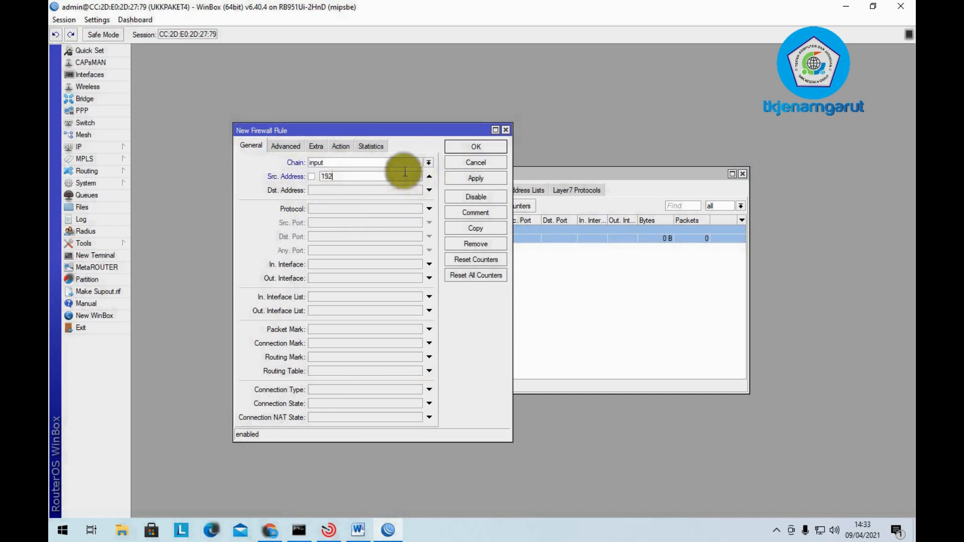
{"action": "type", "text": ".168.200.2"}
{"action": "key", "text": "BackSpace"}
{"action": "key", "text": "BackSpace"}
{"action": "key", "text": "BackSpace"}
{"action": "key", "text": "BackSpace"}
{"action": "key", "text": "BackSpace"}
{"action": "type", "text": "100.51"}
{"action": "left_click", "coordinate": [358, 528]}
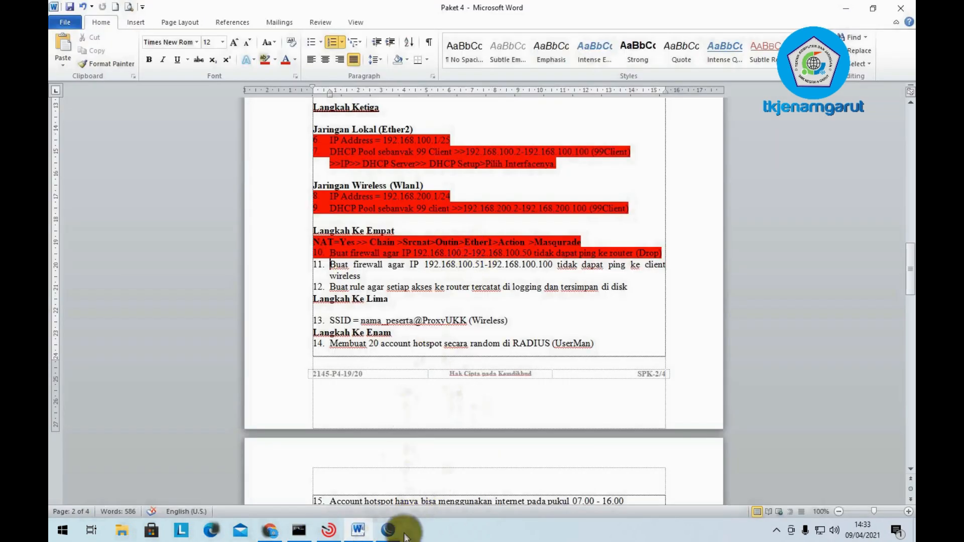
{"action": "left_click", "coordinate": [389, 531]}
{"action": "left_click", "coordinate": [375, 179]}
{"action": "type", "text": "-192.168."}
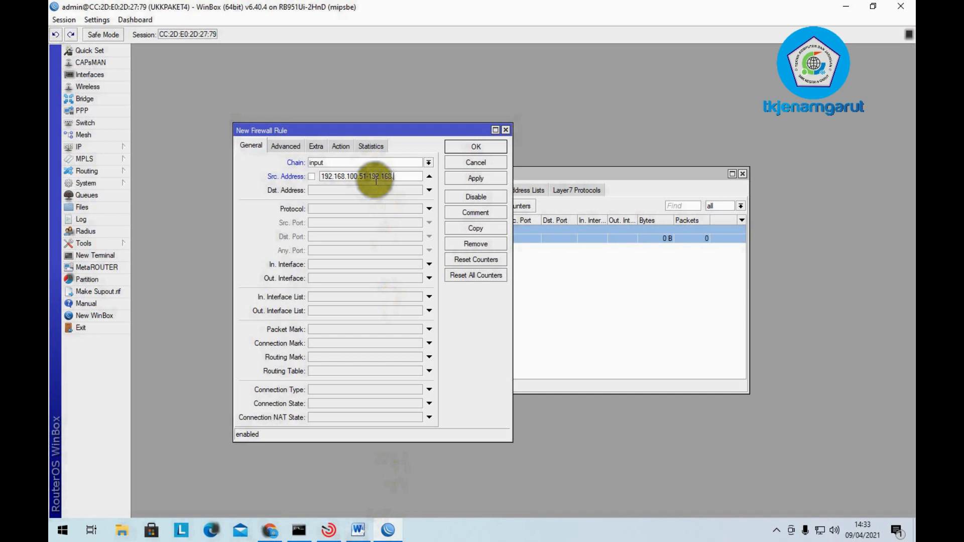
{"action": "type", "text": "100.100"}
- Set destination 192.168.200.0/24, protocol icmp and action drop, then apply and close the rule
{"action": "left_click", "coordinate": [381, 191]}
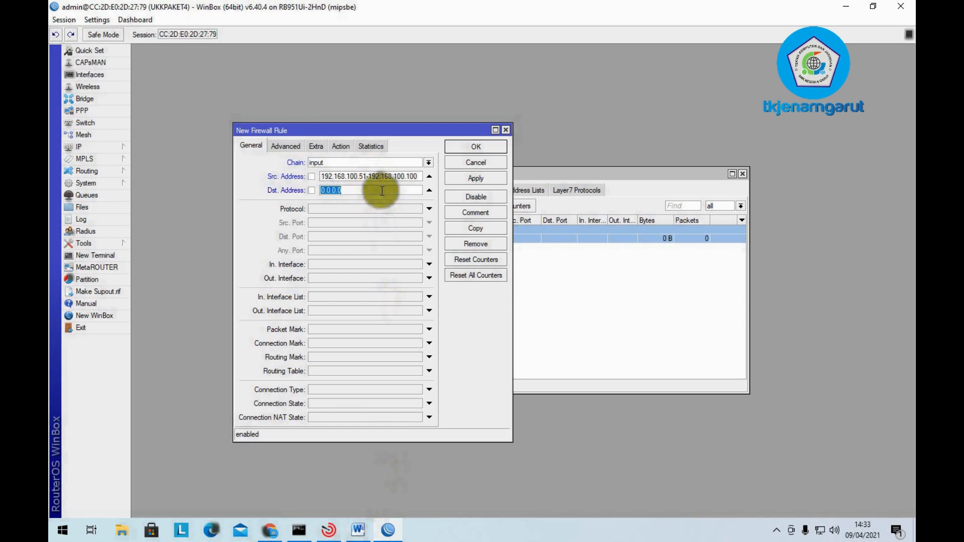
{"action": "type", "text": "192.168.200.0"}
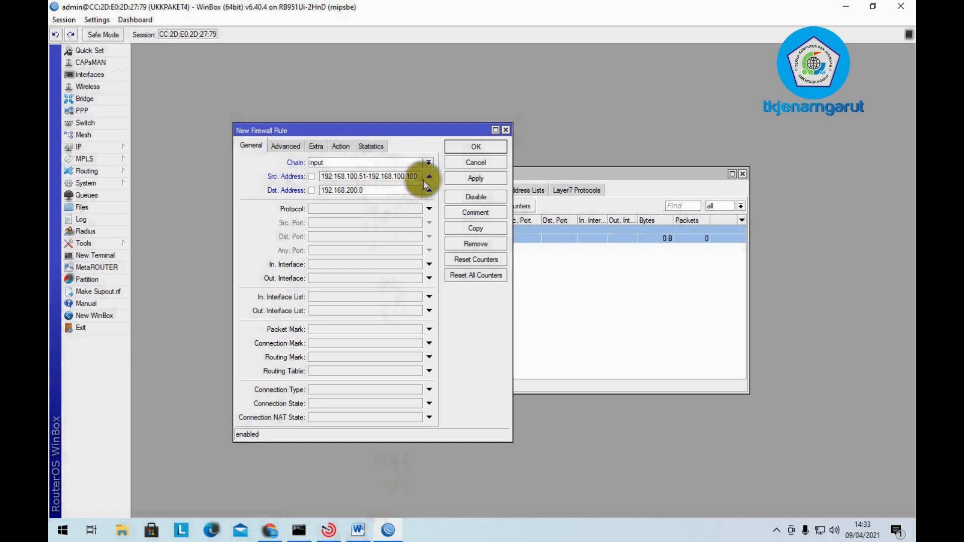
{"action": "left_click", "coordinate": [430, 208]}
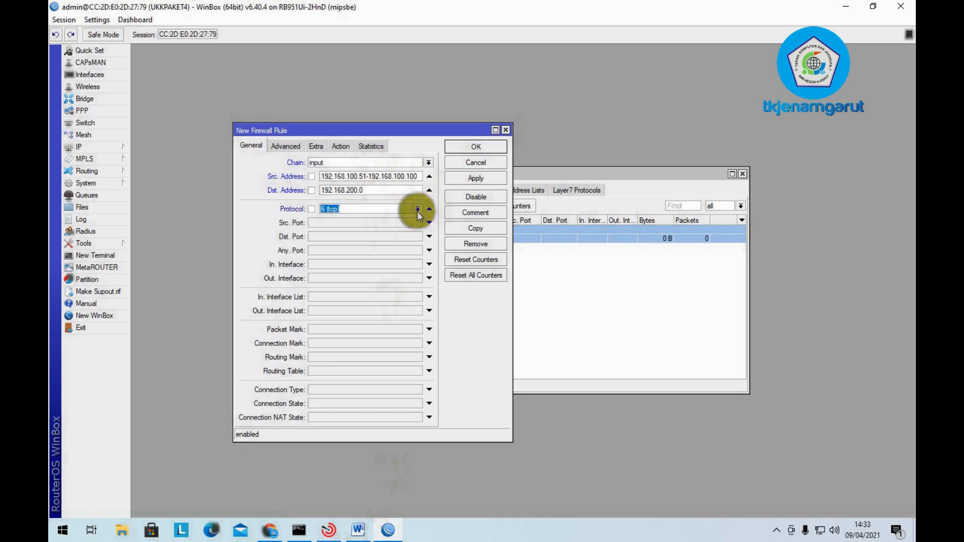
{"action": "left_click", "coordinate": [417, 209]}
{"action": "left_click", "coordinate": [411, 220]}
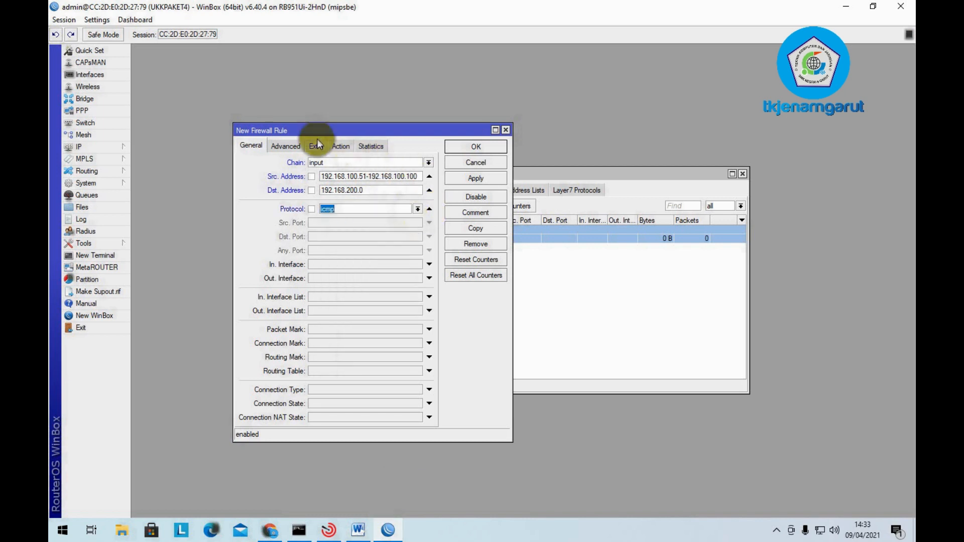
{"action": "type", "text": "/24"}
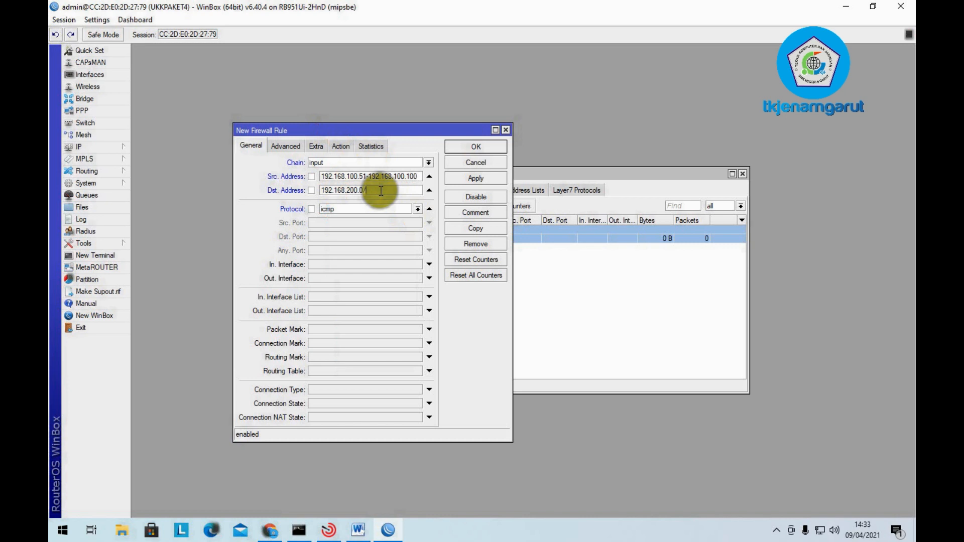
{"action": "left_click", "coordinate": [341, 145]}
{"action": "left_click", "coordinate": [346, 162]}
{"action": "left_click", "coordinate": [438, 194]}
{"action": "left_click", "coordinate": [483, 179]}
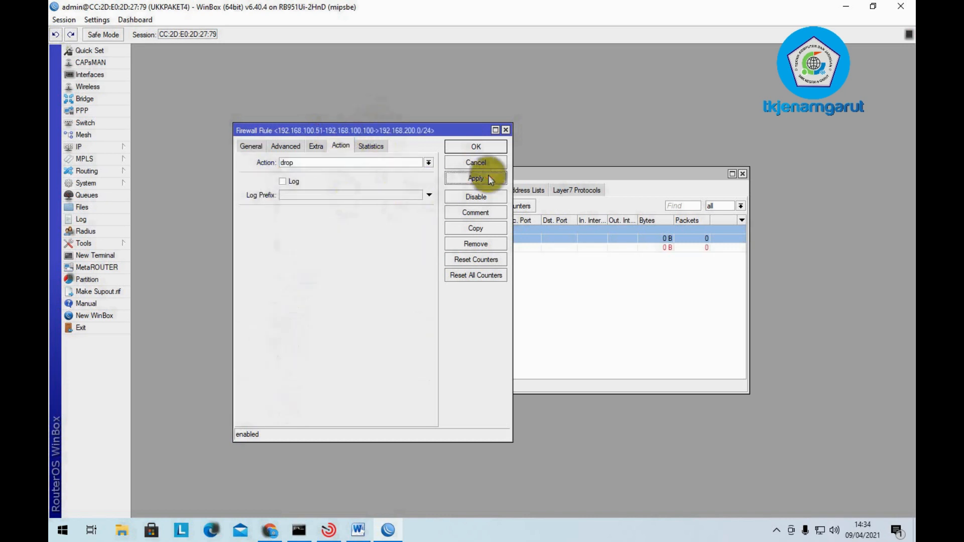
{"action": "left_click", "coordinate": [494, 147]}
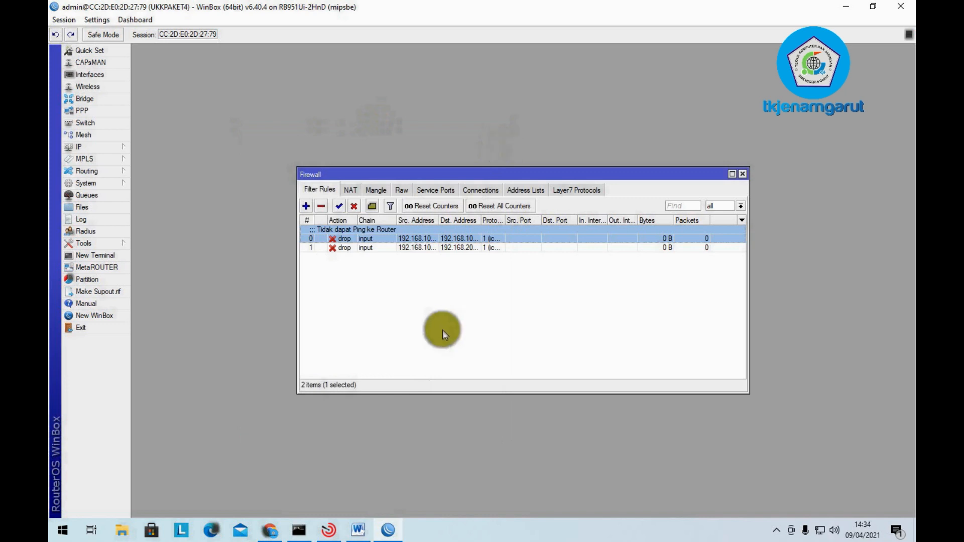
- Comment firewall filter rule 1 as 'Tidak dapat Ping Ke Client Wireless'
{"action": "right_click", "coordinate": [424, 248]}
{"action": "left_click", "coordinate": [447, 423]}
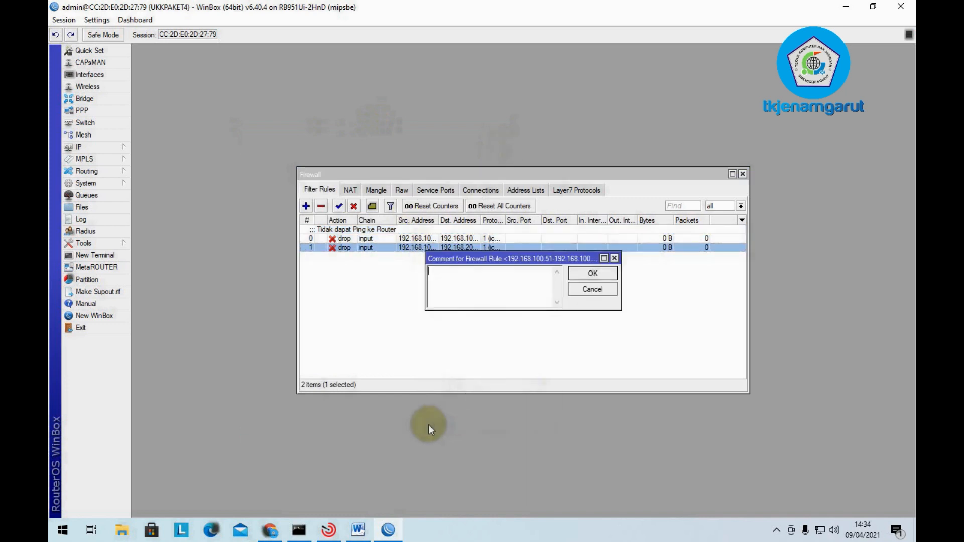
{"action": "type", "text": "Tiadk"}
{"action": "key", "text": "BackSpace"}
{"action": "key", "text": "BackSpace"}
{"action": "key", "text": "BackSpace"}
{"action": "key", "text": "BackSpace"}
{"action": "type", "text": "dak dapat Ping Ke Client Wireless"}
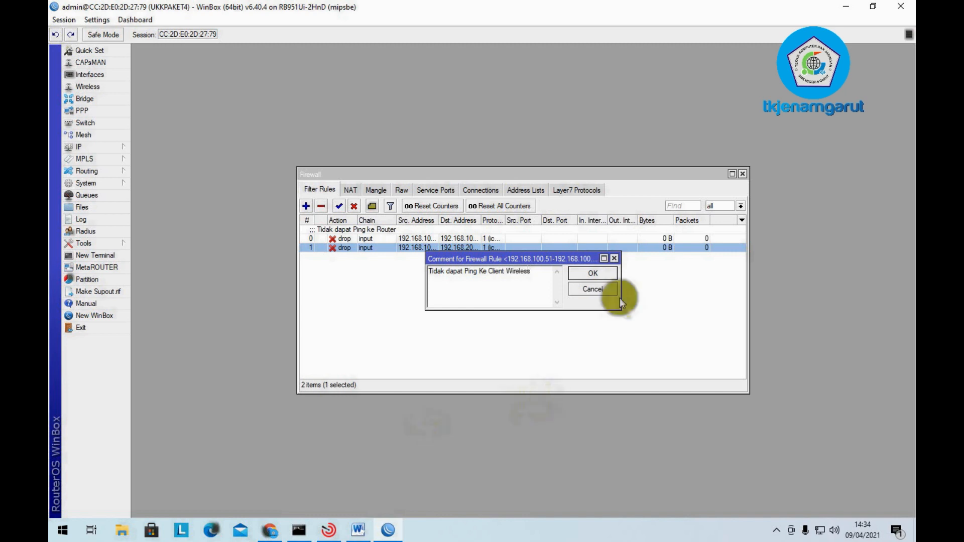
{"action": "left_click", "coordinate": [603, 273]}
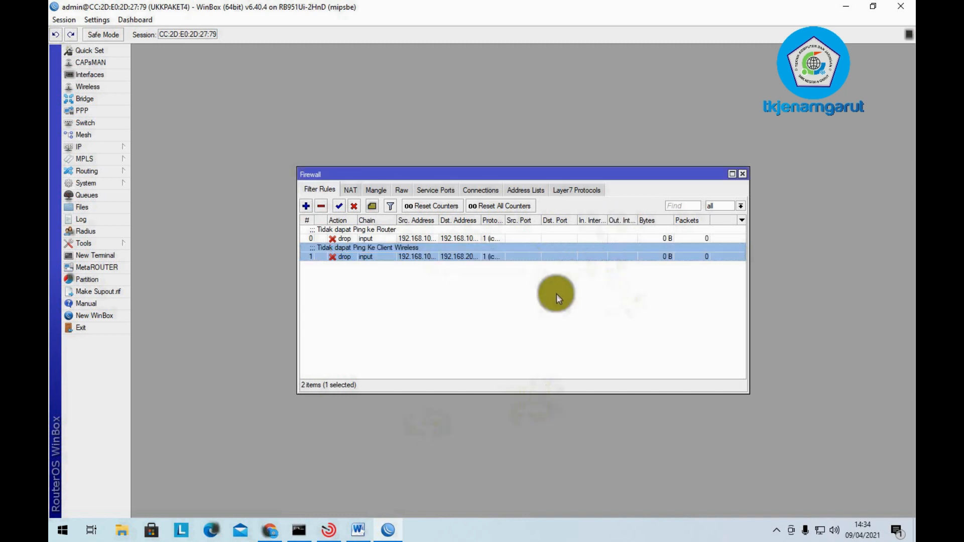
- Close the Firewall window and highlight Word checklist item 11 in red
{"action": "left_click", "coordinate": [743, 174]}
{"action": "left_click", "coordinate": [360, 522]}
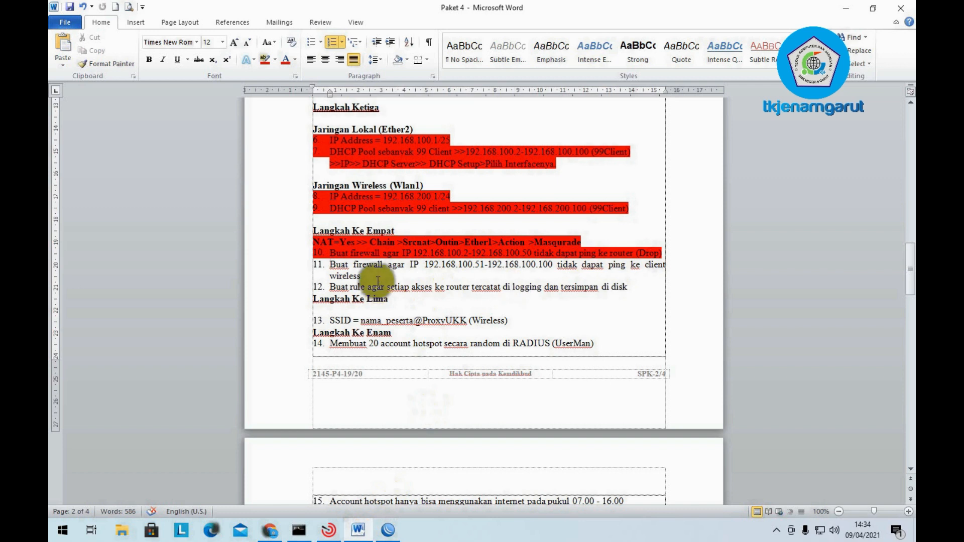
{"action": "left_click_drag", "start_coordinate": [374, 276], "coordinate": [345, 263]}
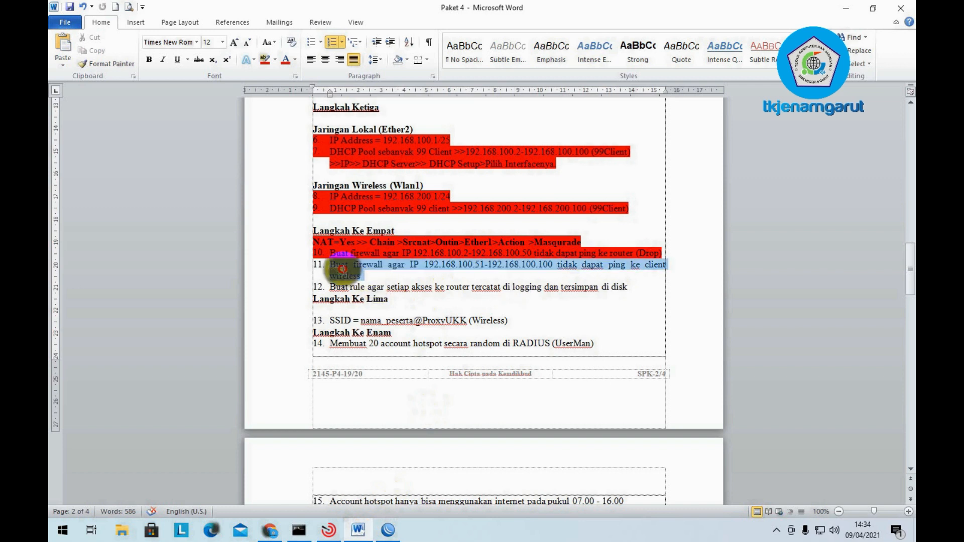
{"action": "left_click", "coordinate": [264, 59]}
{"action": "left_click", "coordinate": [504, 274]}
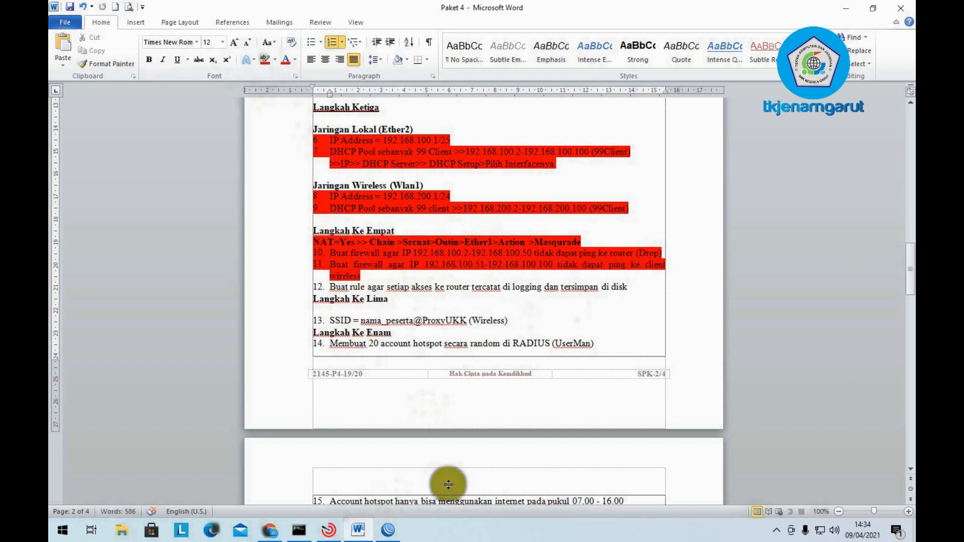
- Select text in checklist item 12, then go back to WinBox
{"action": "left_click", "coordinate": [388, 529]}
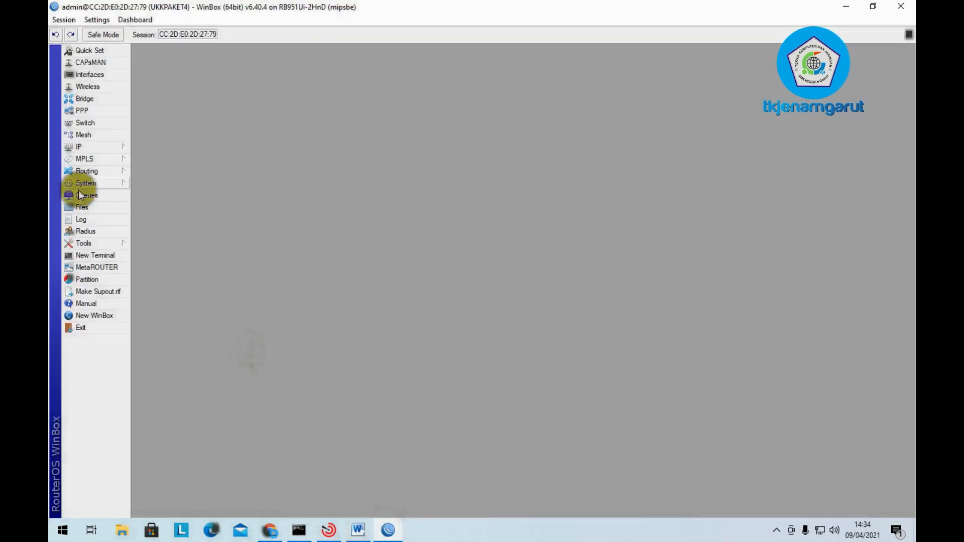
{"action": "left_click", "coordinate": [358, 530]}
{"action": "left_click_drag", "start_coordinate": [372, 286], "coordinate": [347, 289]}
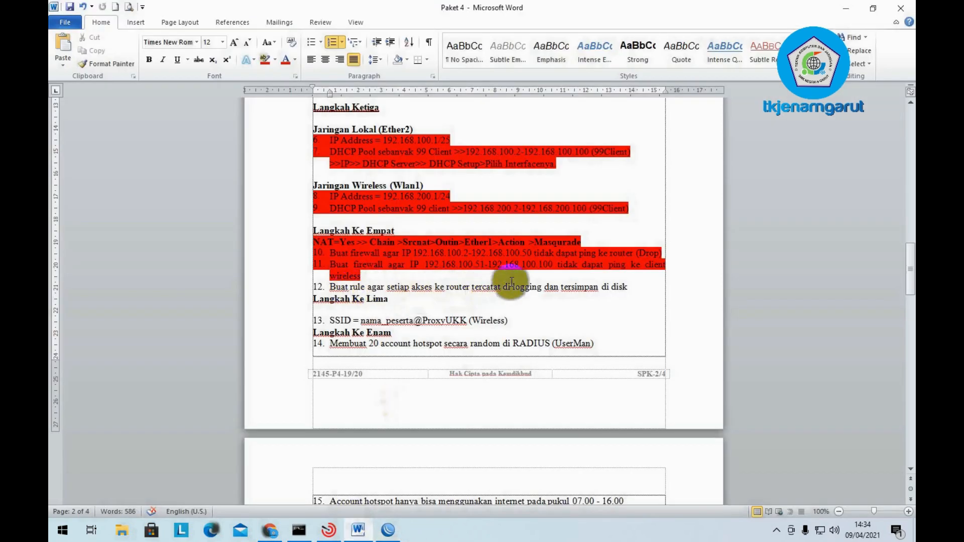
{"action": "left_click", "coordinate": [641, 287]}
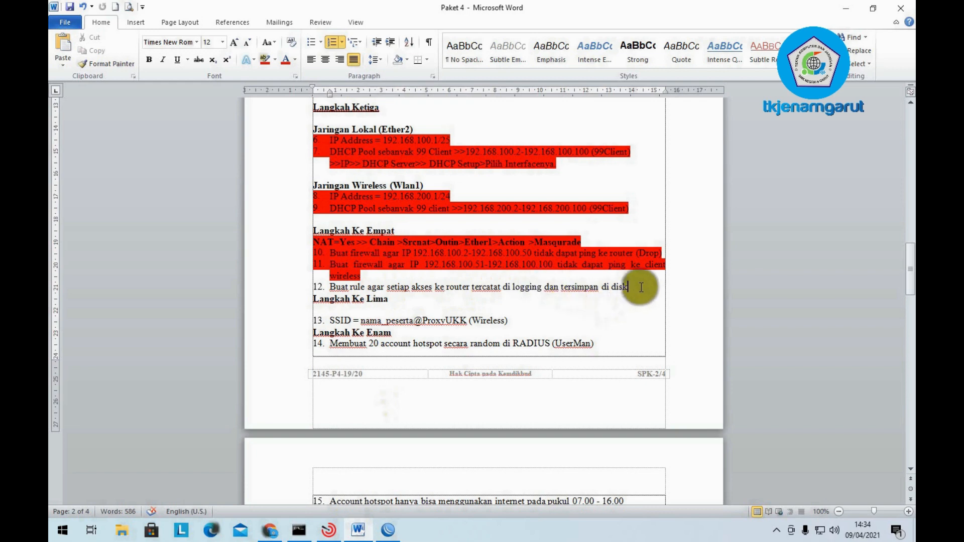
{"action": "left_click", "coordinate": [387, 530]}
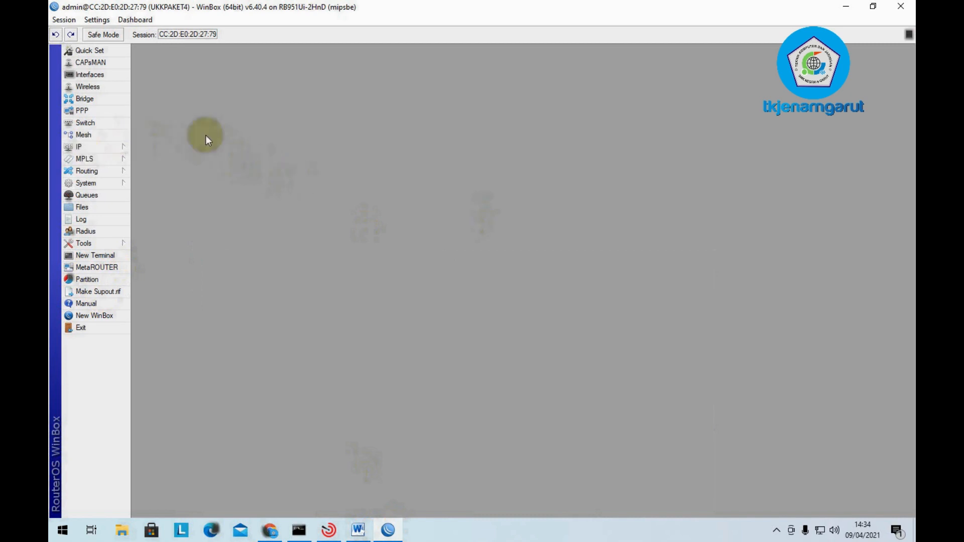
- Start a new IP Firewall filter rule on the input chain
{"action": "left_click", "coordinate": [101, 146]}
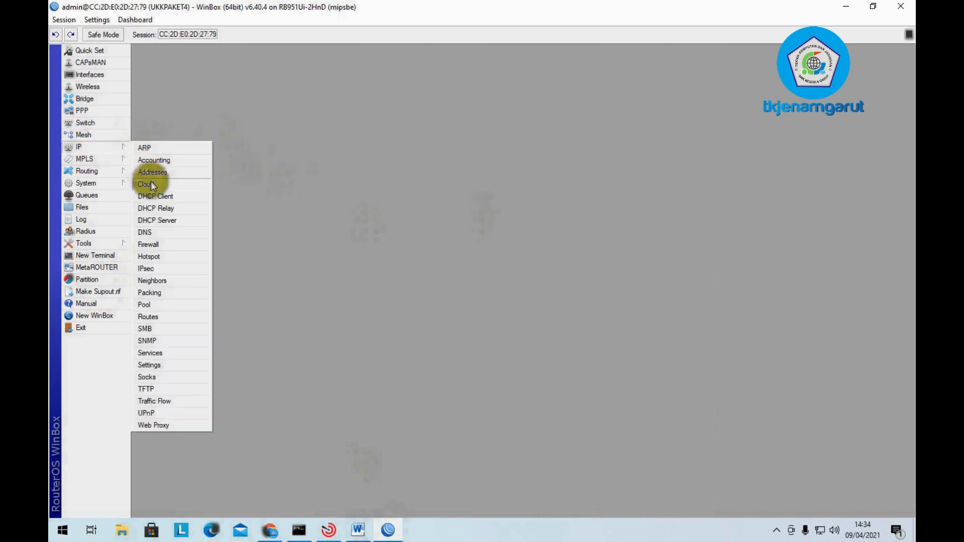
{"action": "left_click", "coordinate": [160, 245]}
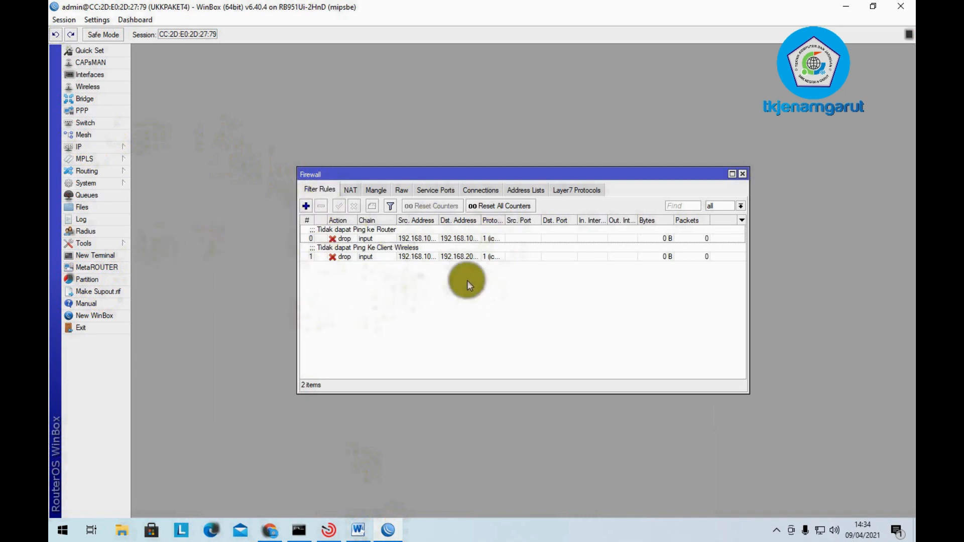
{"action": "left_click", "coordinate": [305, 206]}
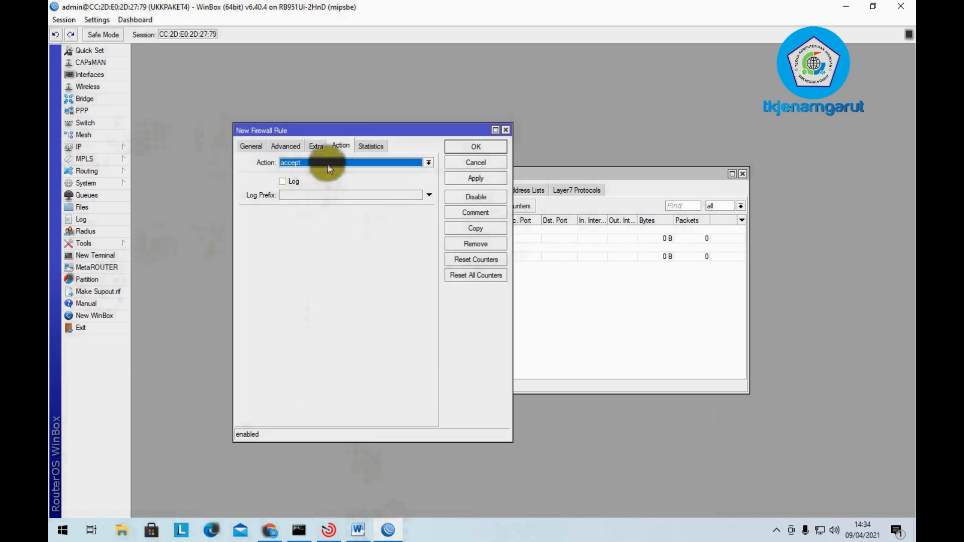
{"action": "left_click", "coordinate": [248, 146]}
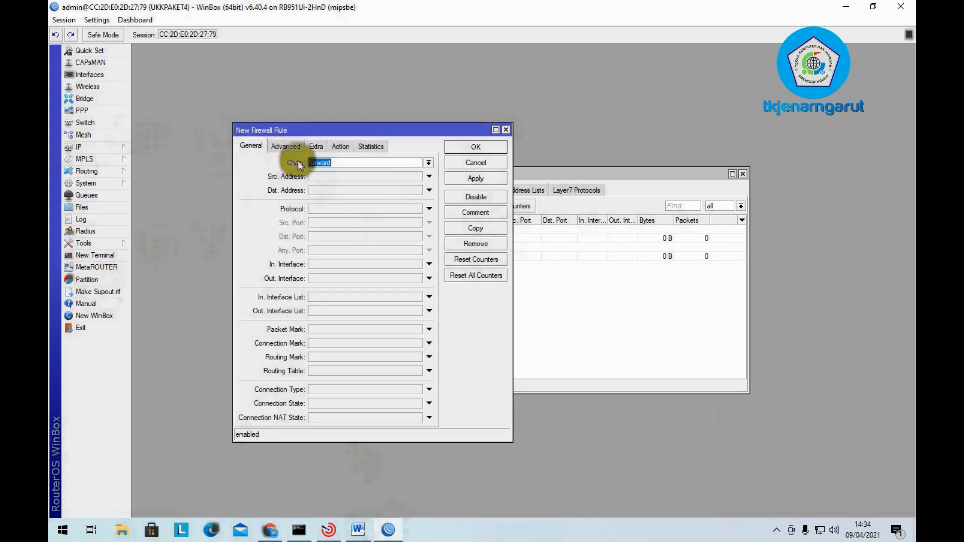
{"action": "left_click", "coordinate": [428, 163]}
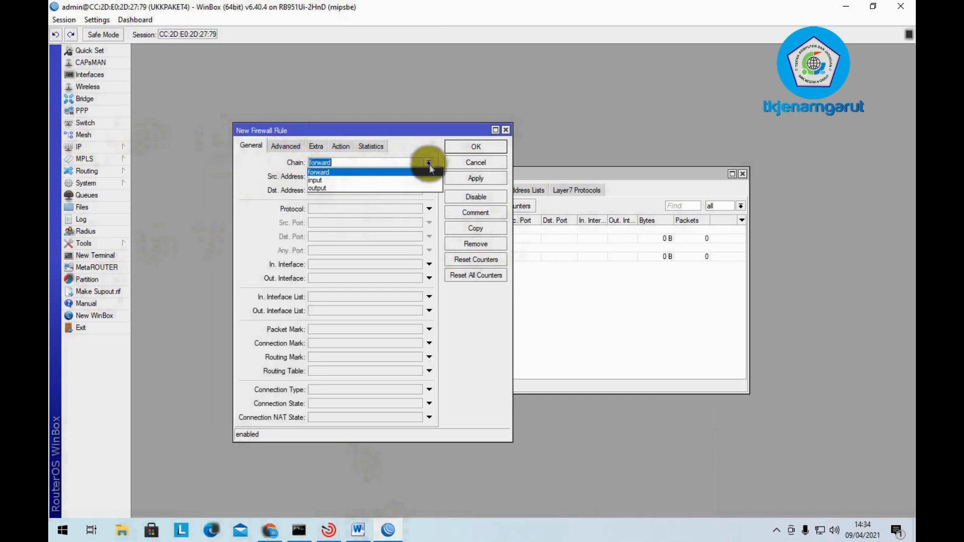
{"action": "left_click", "coordinate": [424, 179]}
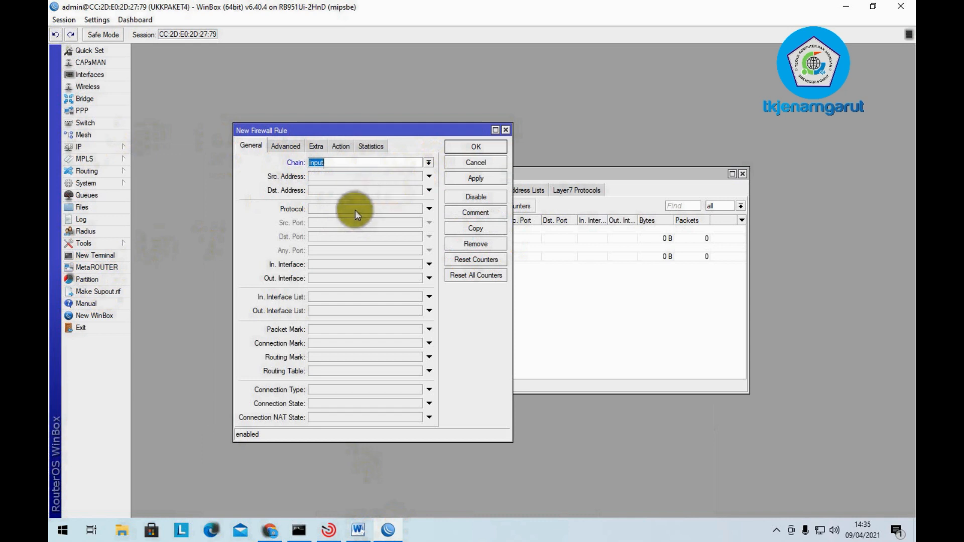
- Set its action to log with prefix 'Akses Ke Router>', save it, and close Firewall
{"action": "left_click", "coordinate": [339, 146]}
{"action": "left_click", "coordinate": [314, 162]}
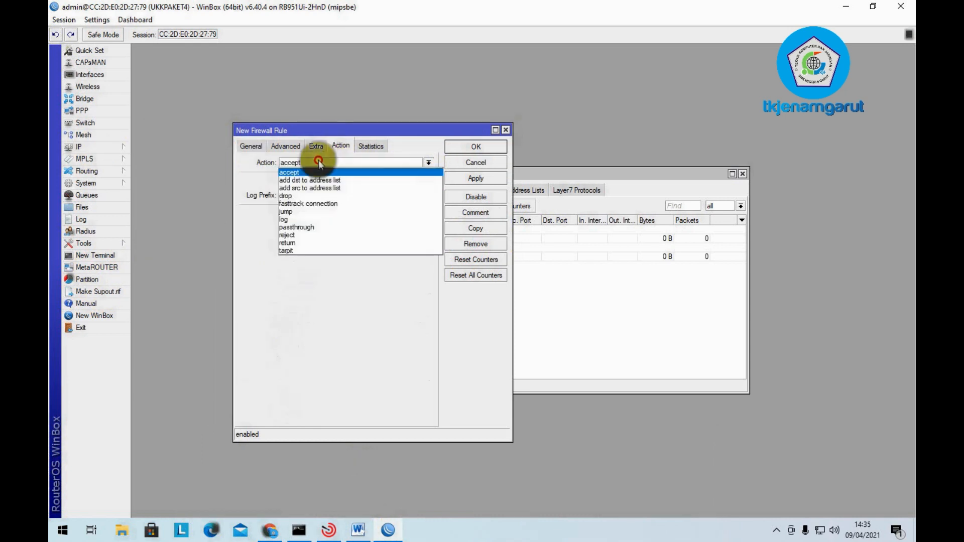
{"action": "left_click", "coordinate": [301, 220]}
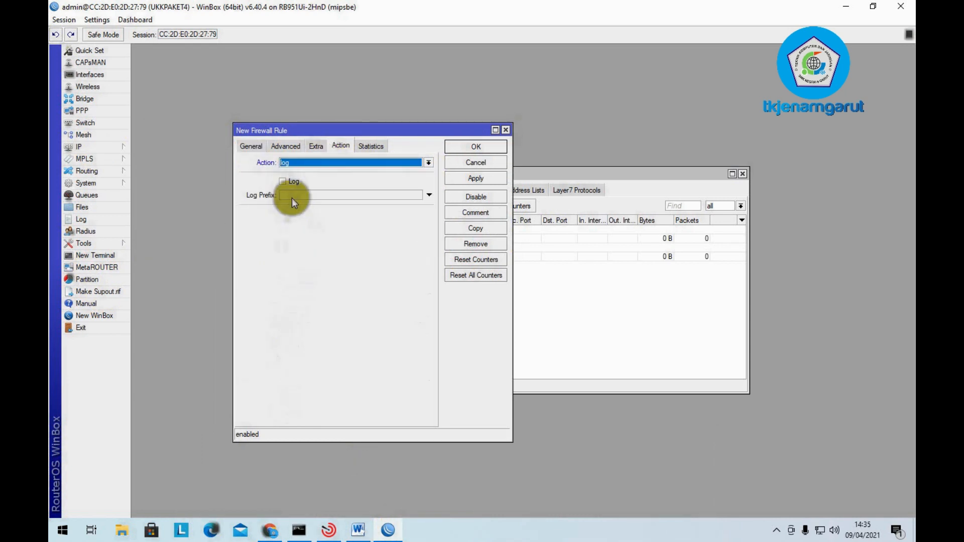
{"action": "left_click", "coordinate": [291, 182]}
{"action": "left_click", "coordinate": [312, 194]}
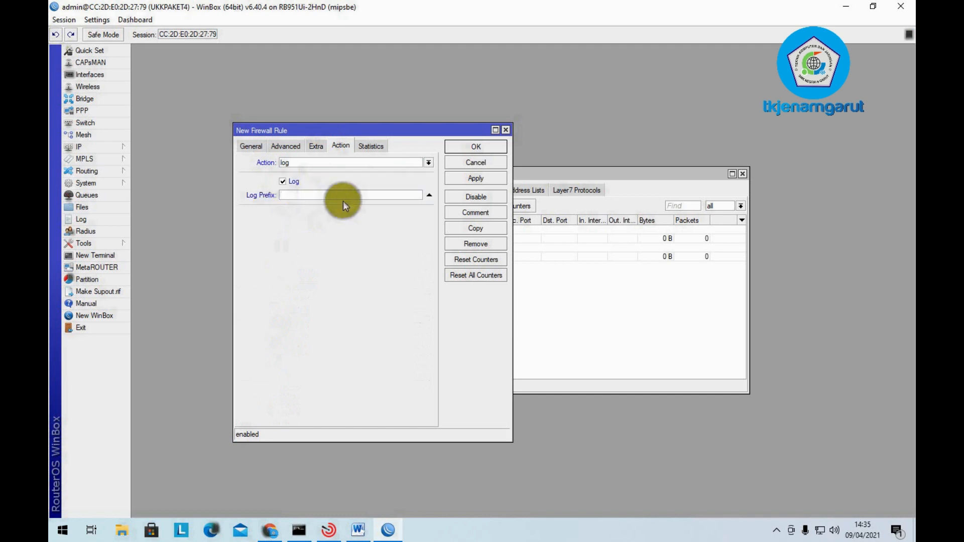
{"action": "type", "text": "Akses Ke Router>"}
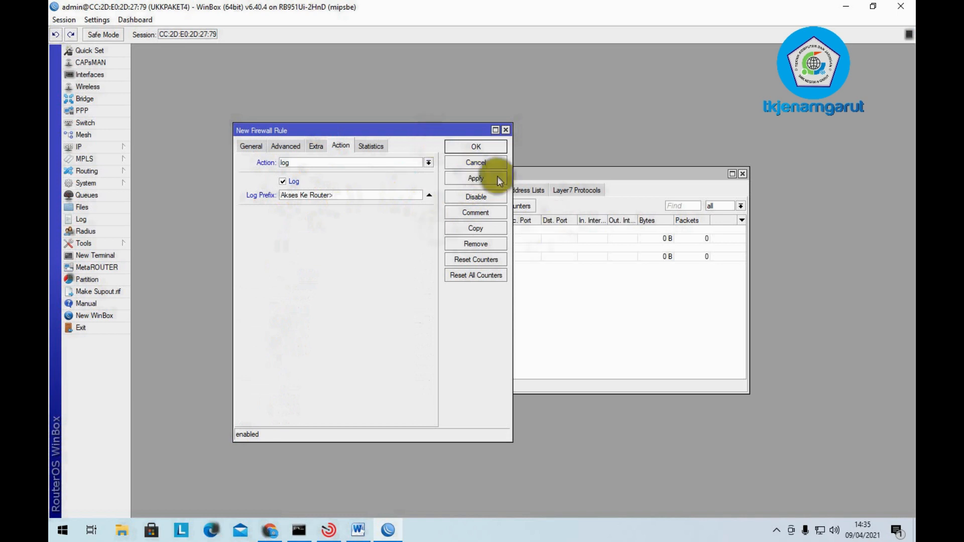
{"action": "left_click", "coordinate": [497, 179]}
{"action": "left_click", "coordinate": [499, 146]}
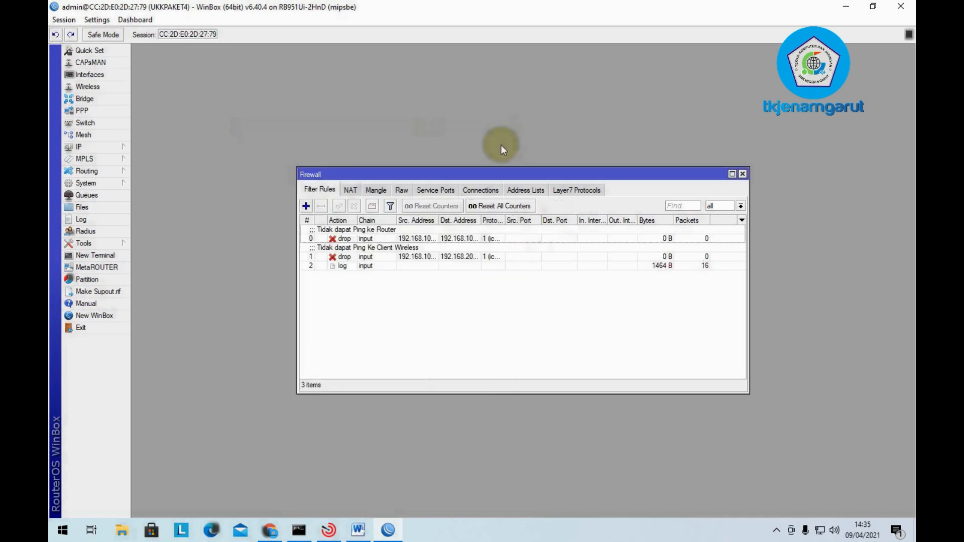
{"action": "left_click", "coordinate": [363, 266]}
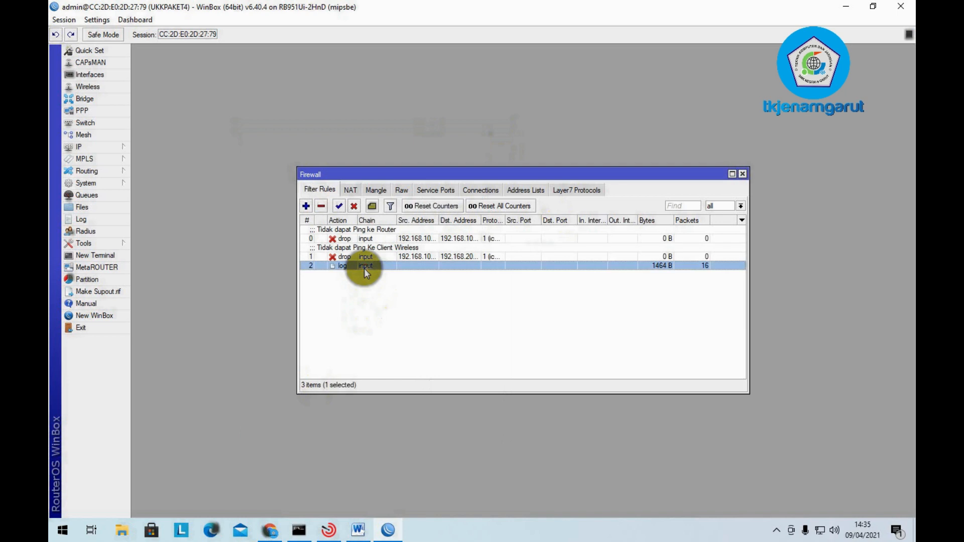
{"action": "left_click", "coordinate": [742, 174]}
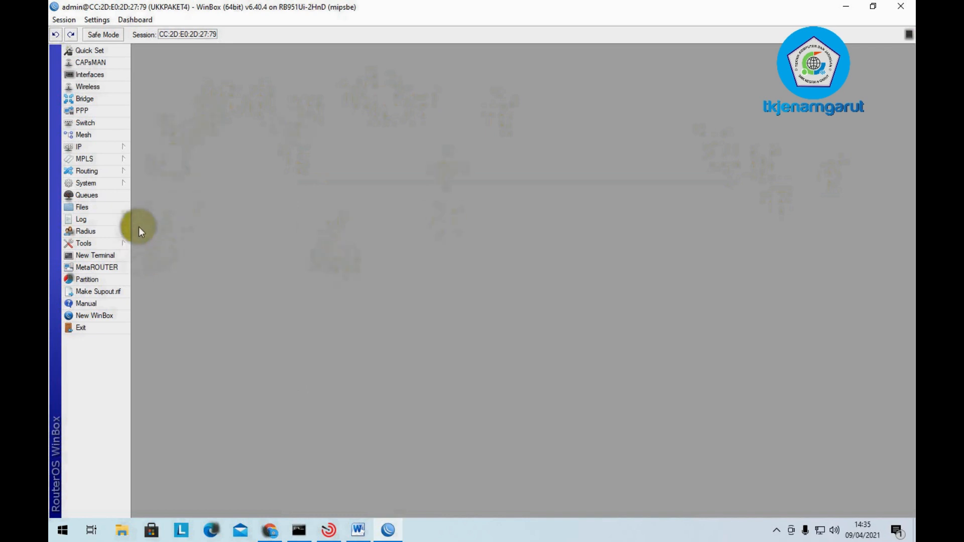
- Add a System Logging rule with prefix 'akses Ke Router>' and action disk
{"action": "left_click", "coordinate": [105, 182]}
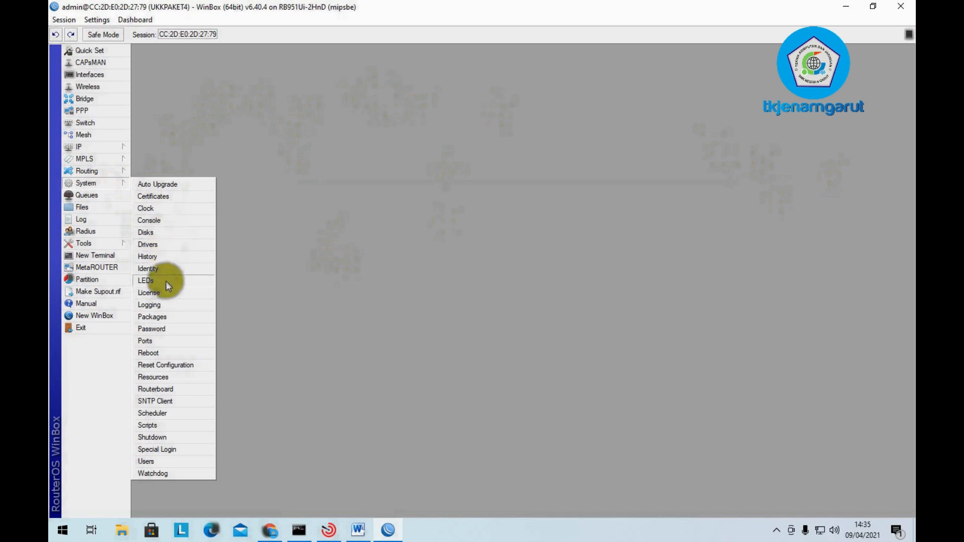
{"action": "left_click", "coordinate": [164, 307]}
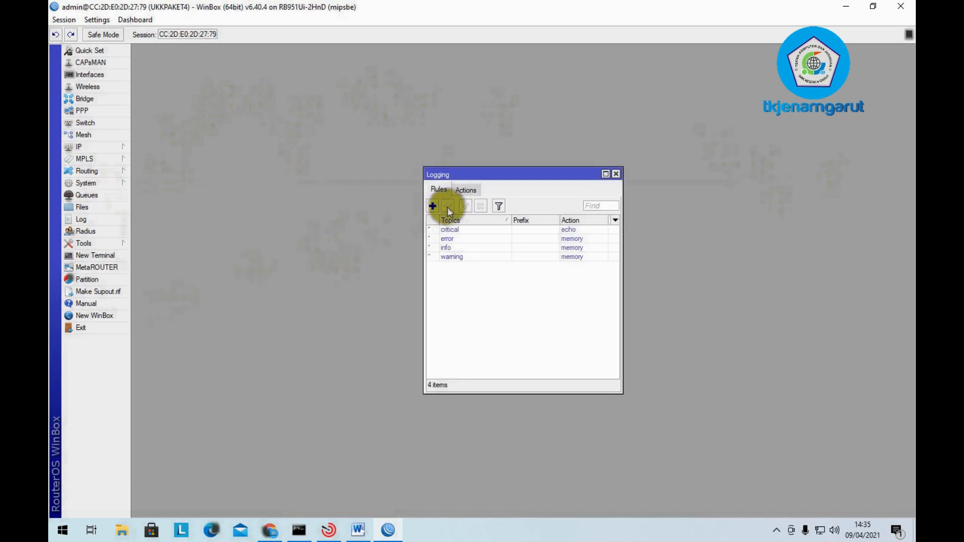
{"action": "left_click", "coordinate": [432, 206]}
{"action": "left_click", "coordinate": [498, 253]}
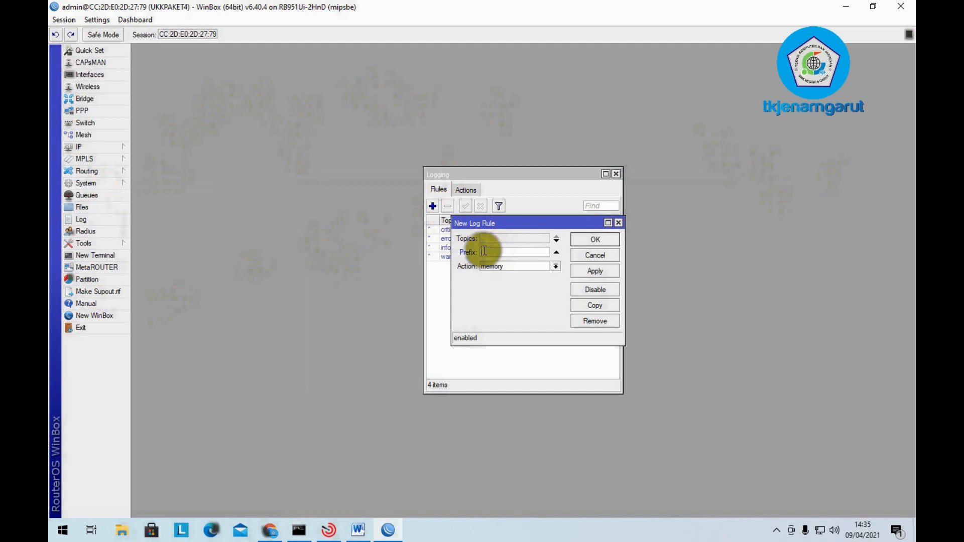
{"action": "type", "text": "akses Ke Router>"}
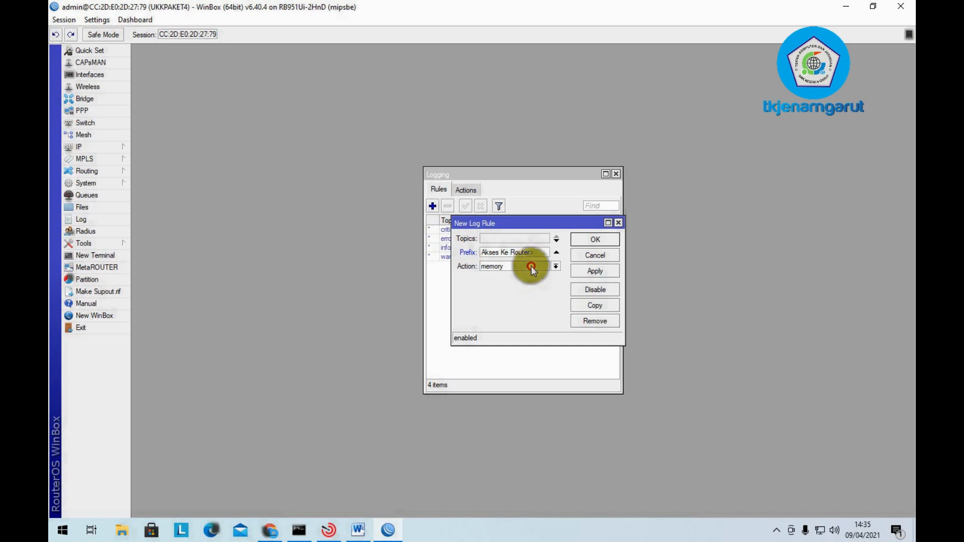
{"action": "left_click", "coordinate": [532, 266]}
{"action": "left_click", "coordinate": [532, 277]}
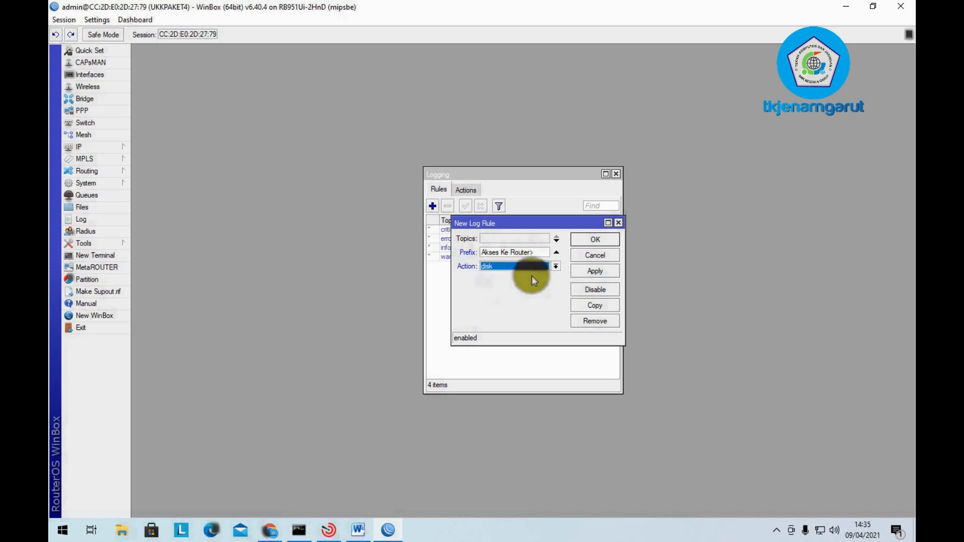
{"action": "left_click", "coordinate": [607, 274]}
{"action": "left_click", "coordinate": [602, 241]}
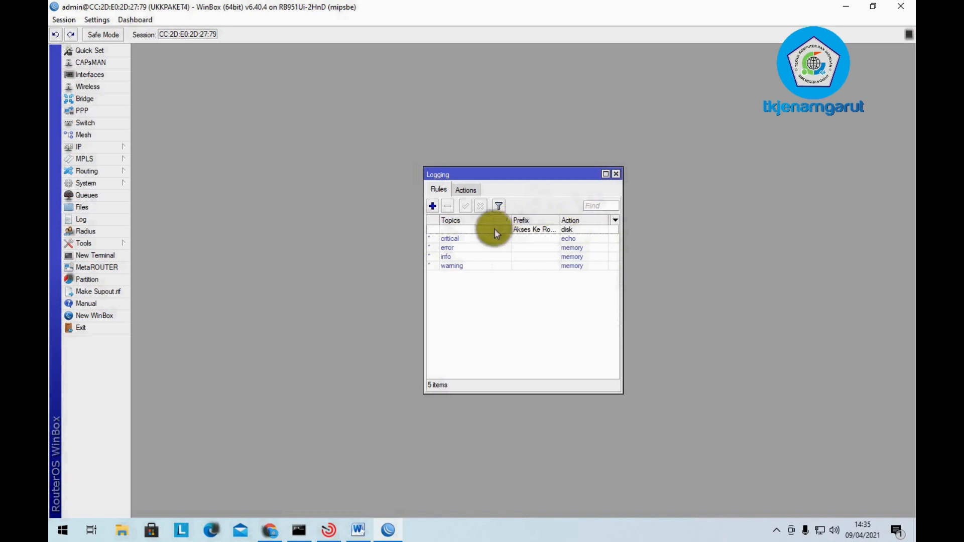
- Check the router Log for entries, then close the Log and Logging windows
{"action": "left_click", "coordinate": [90, 222]}
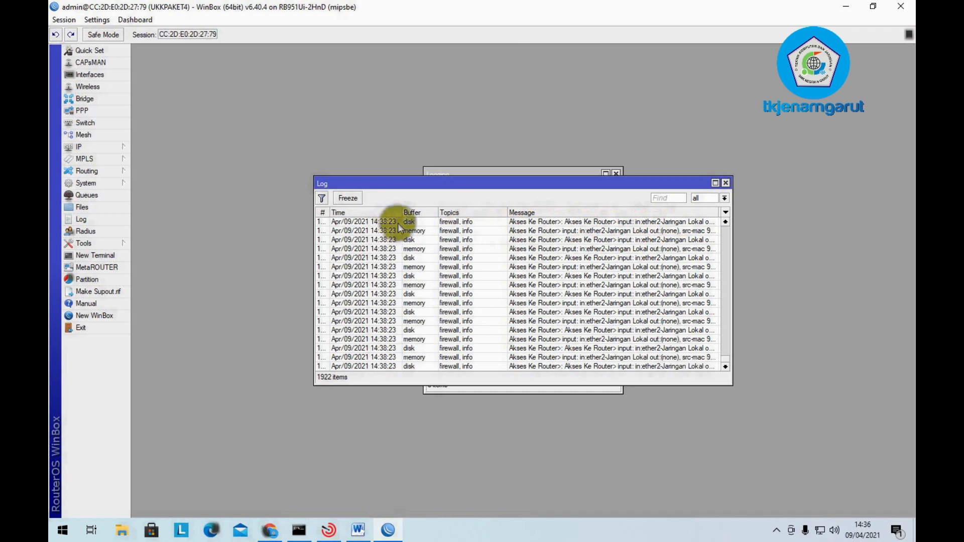
{"action": "left_click", "coordinate": [728, 184]}
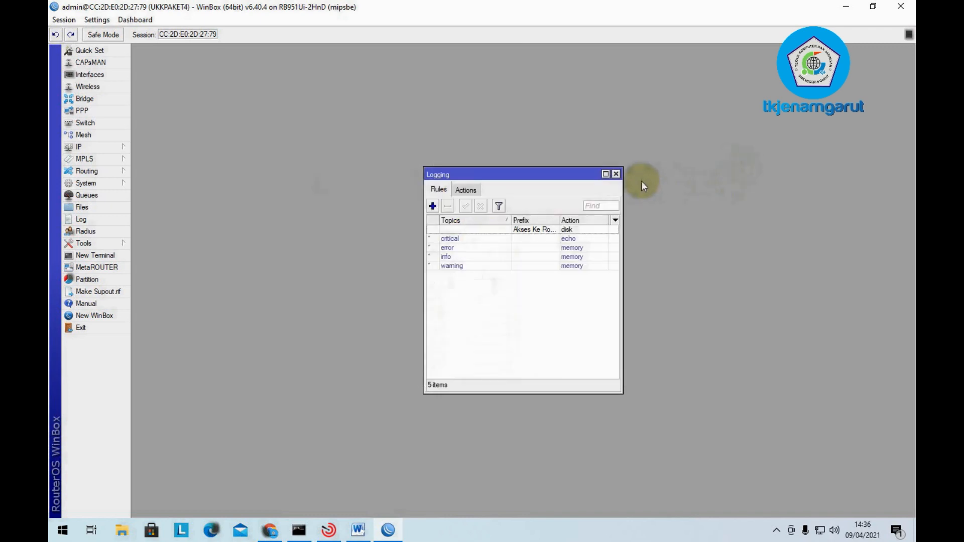
{"action": "left_click", "coordinate": [615, 174]}
- Highlight items 11 and 12 of the Paket 4 checklist red, then minimize Word
{"action": "left_click", "coordinate": [391, 530]}
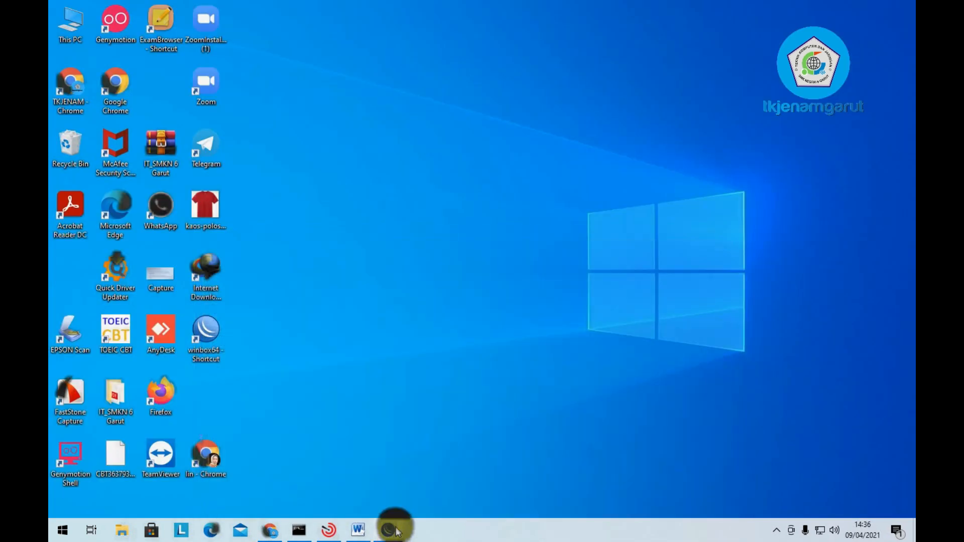
{"action": "left_click", "coordinate": [357, 530]}
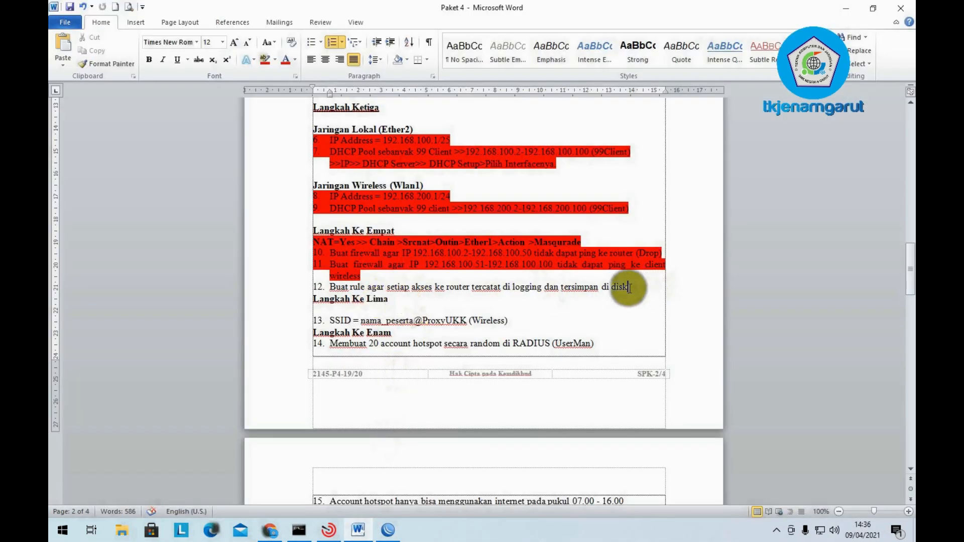
{"action": "left_click_drag", "start_coordinate": [629, 287], "coordinate": [361, 261]}
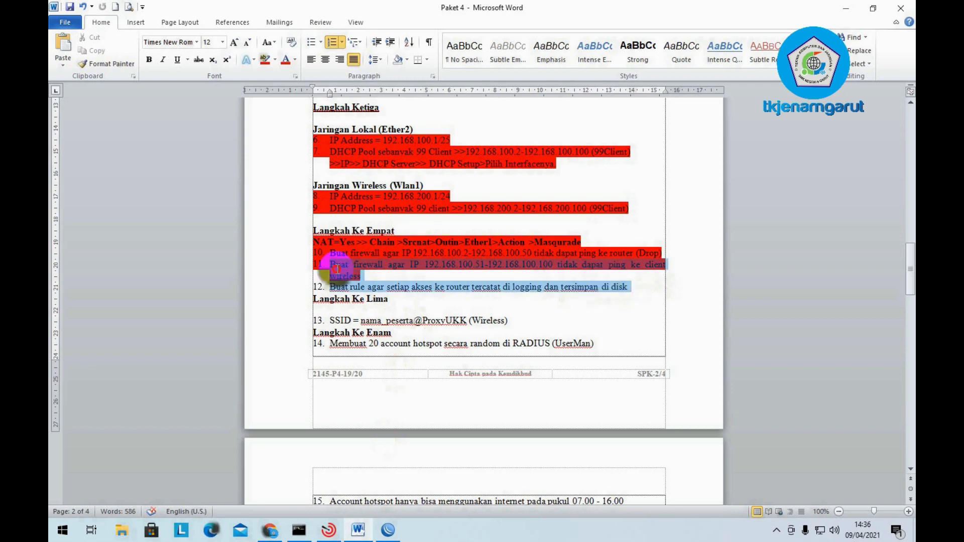
{"action": "left_click", "coordinate": [260, 65]}
{"action": "left_click", "coordinate": [440, 287]}
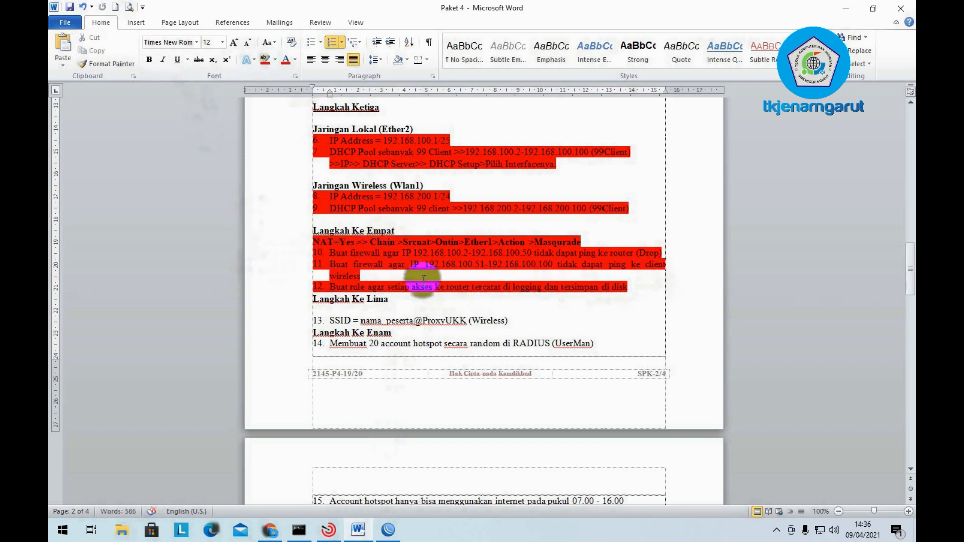
{"action": "scroll", "coordinate": [424, 279], "scroll_direction": "down", "scroll_amount": 2}
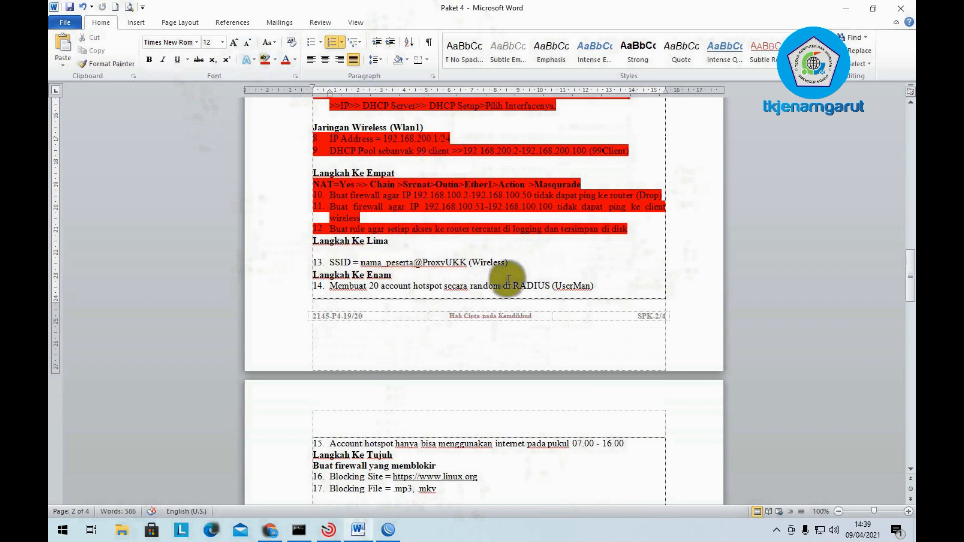
{"action": "left_click", "coordinate": [517, 265]}
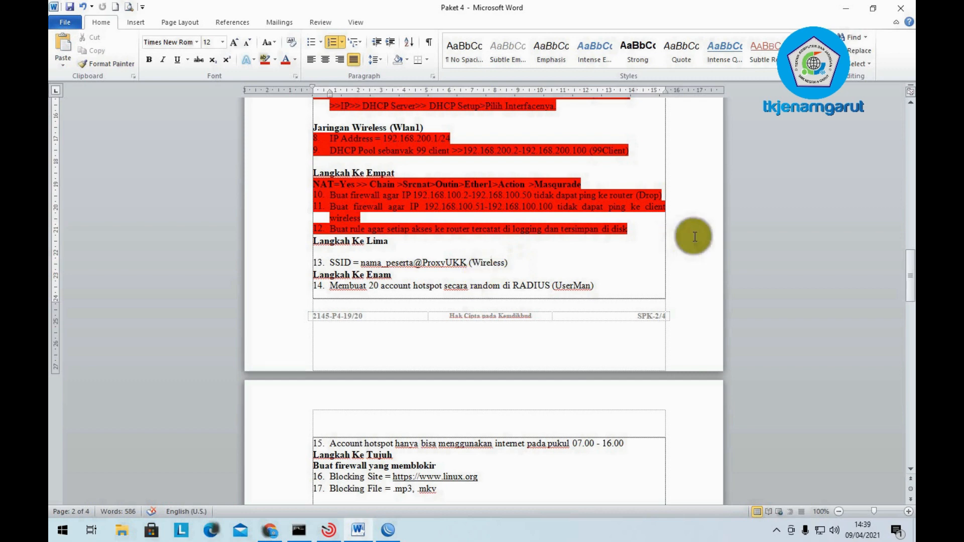
{"action": "left_click", "coordinate": [846, 8]}
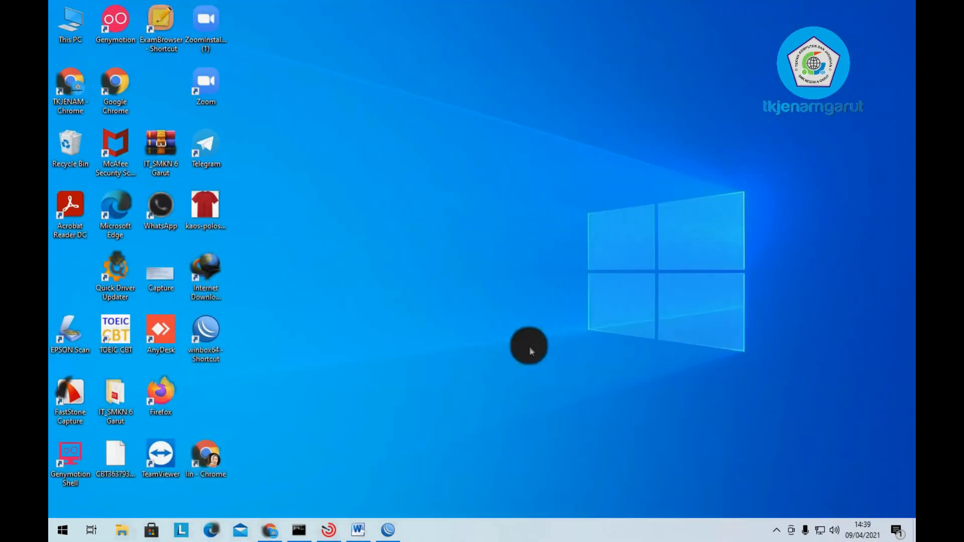
- Open the Hotspot wireless interface and change its mode from station to ap bridge
{"action": "left_click", "coordinate": [388, 527]}
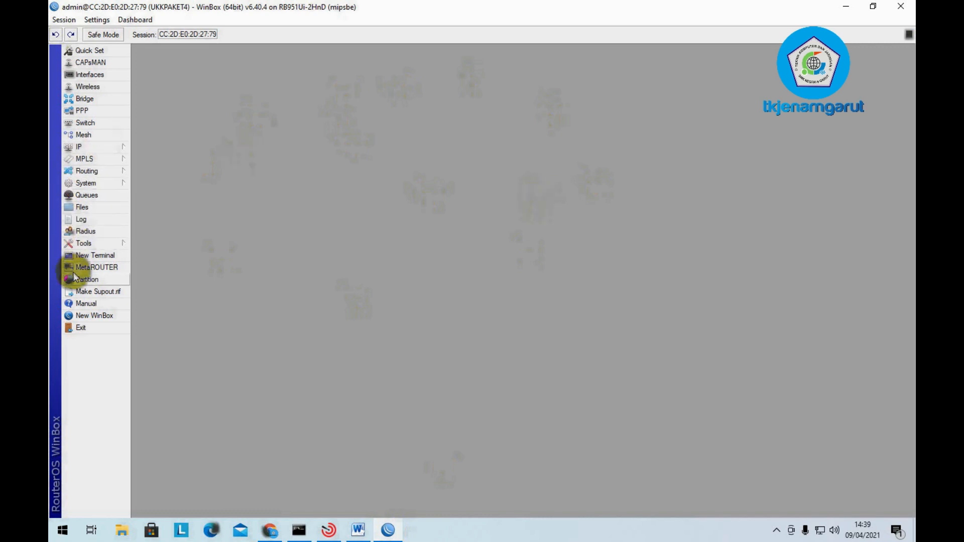
{"action": "left_click", "coordinate": [95, 86]}
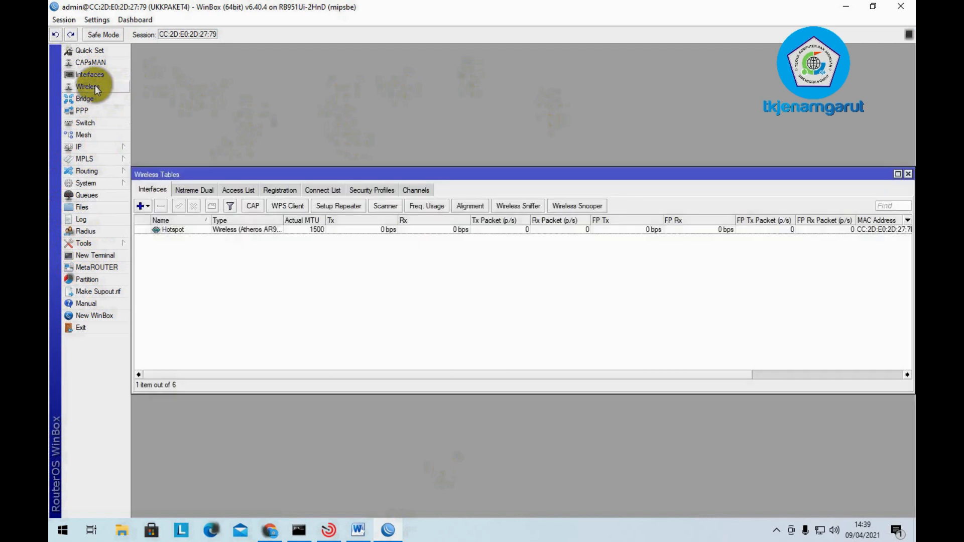
{"action": "left_click", "coordinate": [222, 231]}
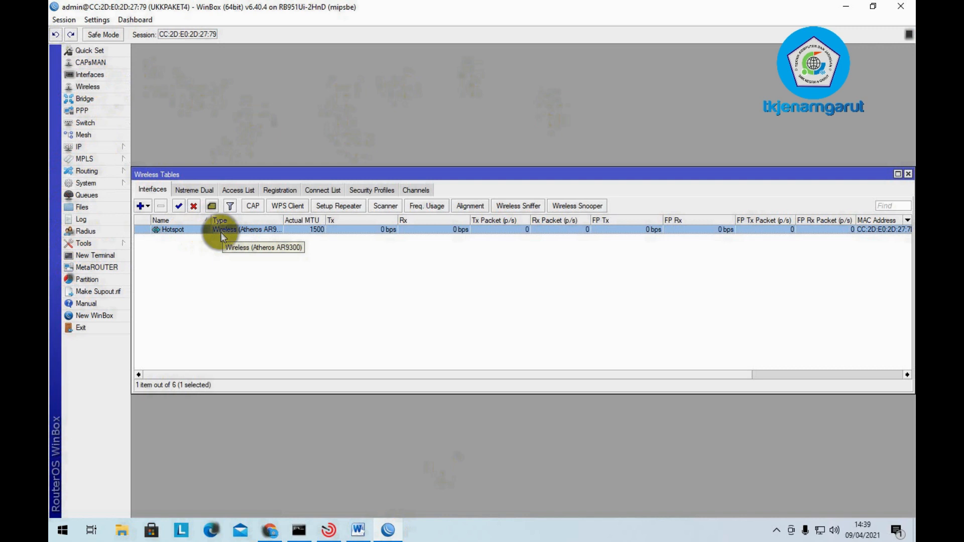
{"action": "double_click", "coordinate": [220, 232]}
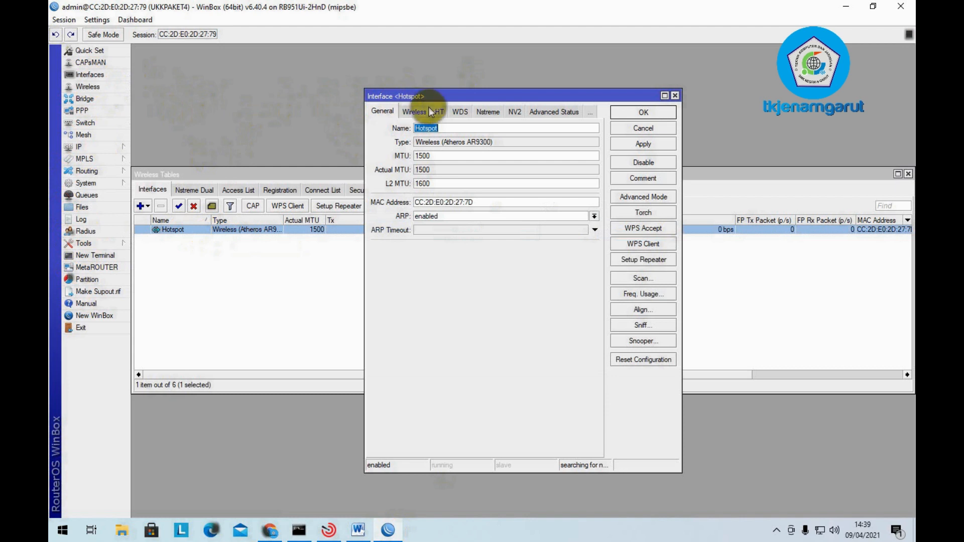
{"action": "left_click", "coordinate": [411, 113]}
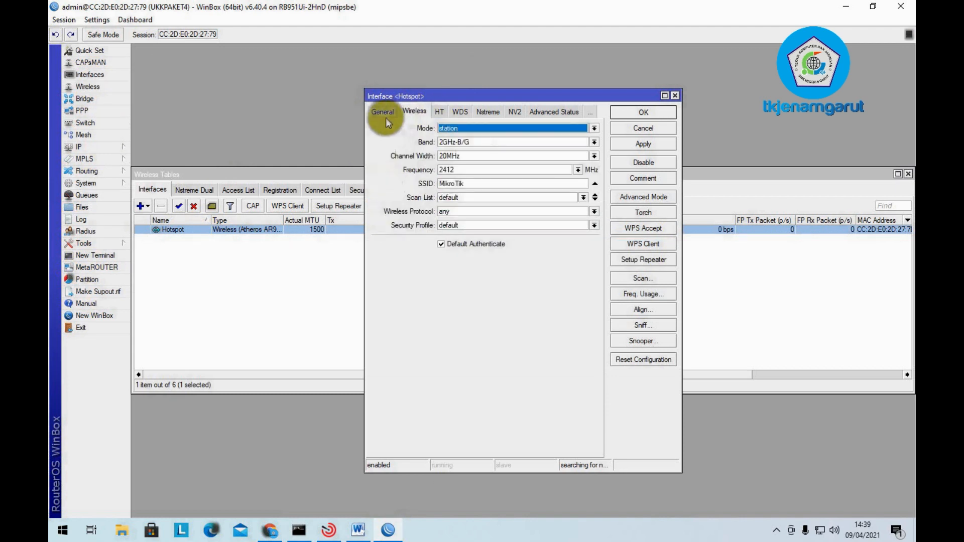
{"action": "left_click", "coordinate": [495, 129]}
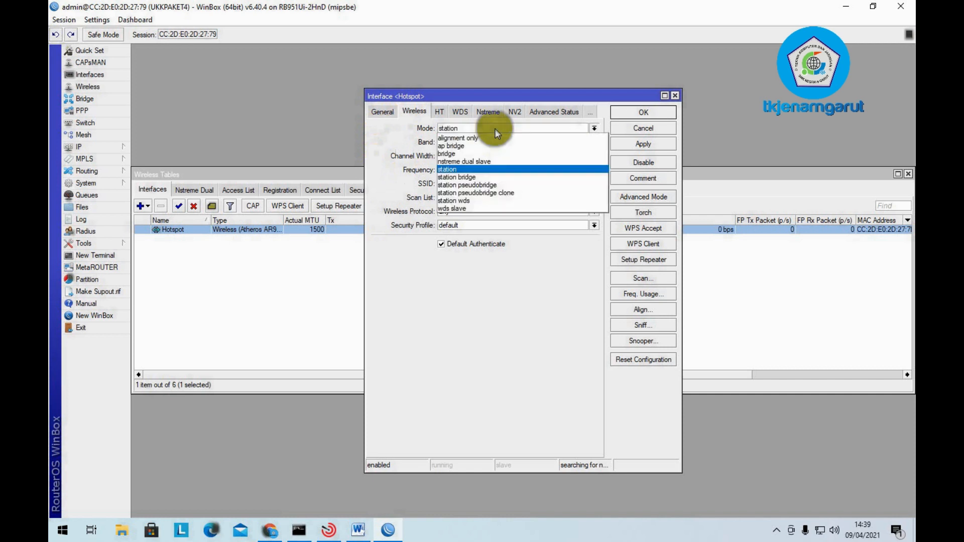
{"action": "left_click", "coordinate": [482, 148]}
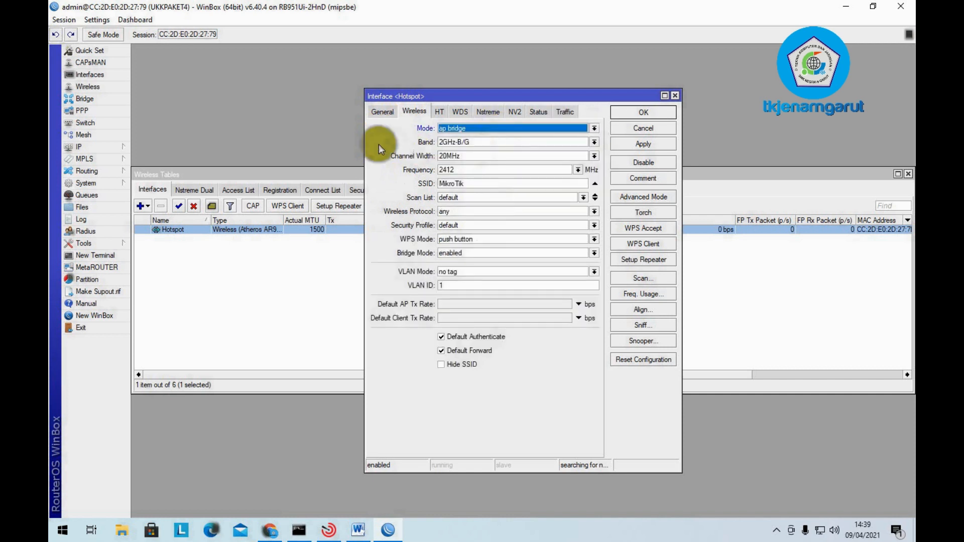
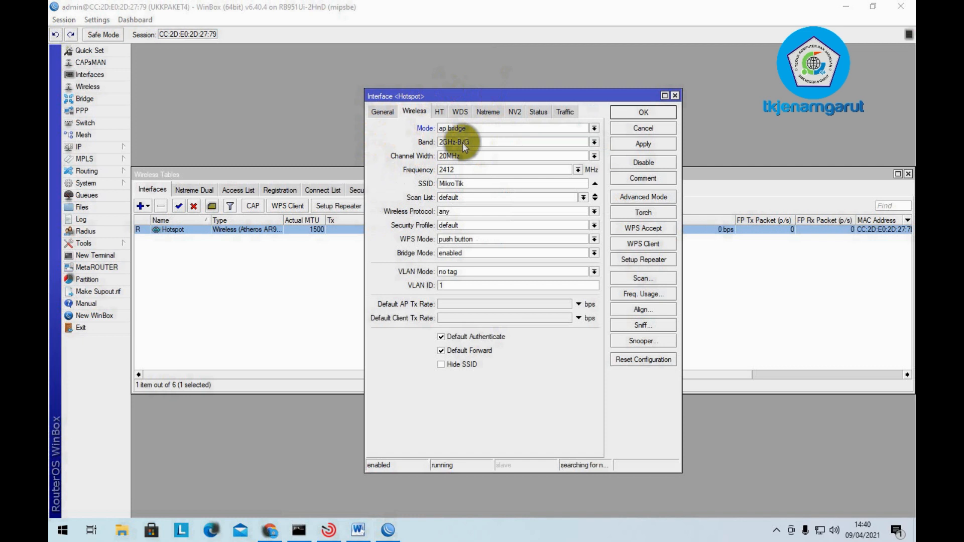
- Give the Hotspot interface band 2GHz-B/G/N and SSID UKKTKJ@Proxy in ap bridge mode, and save
{"action": "left_click", "coordinate": [460, 143]}
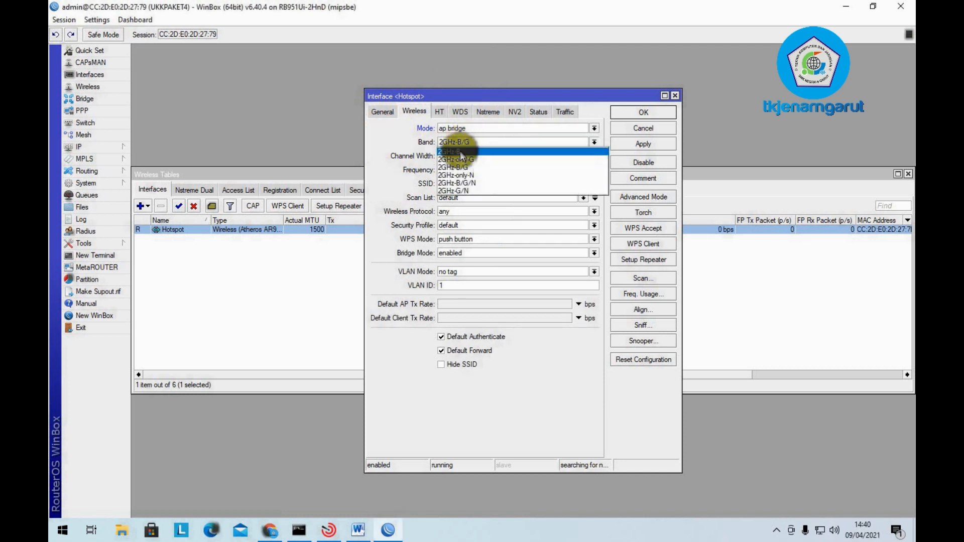
{"action": "left_click", "coordinate": [473, 184]}
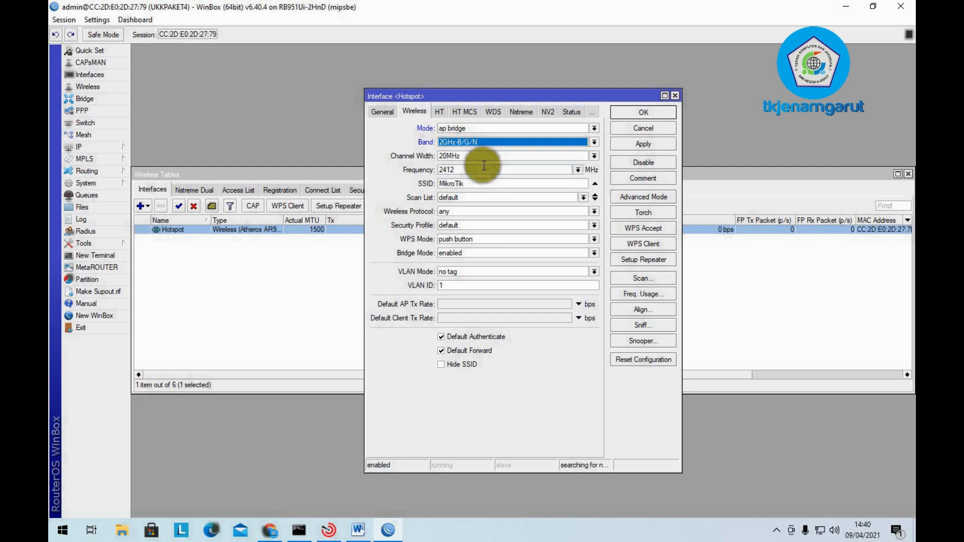
{"action": "double_click", "coordinate": [477, 184]}
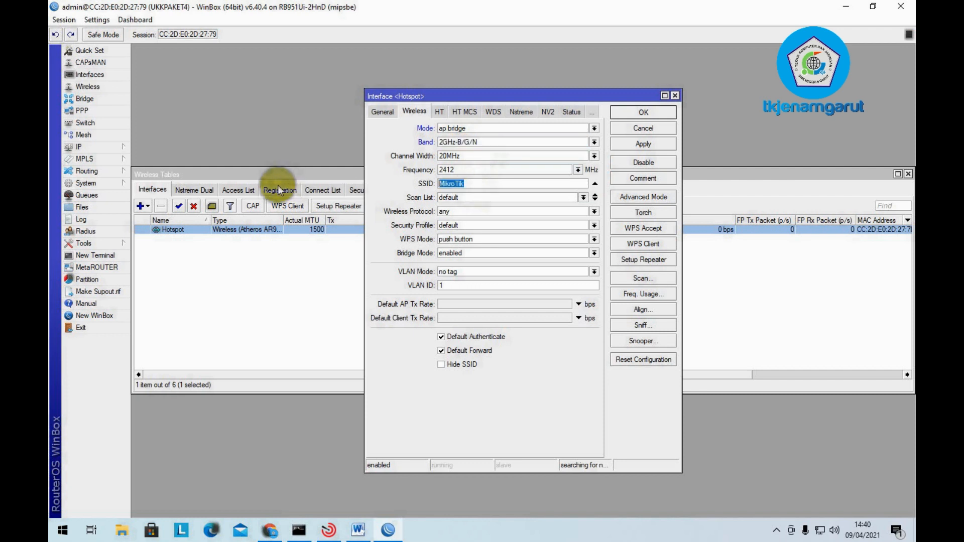
{"action": "type", "text": "UKKTKJ@Proxy"}
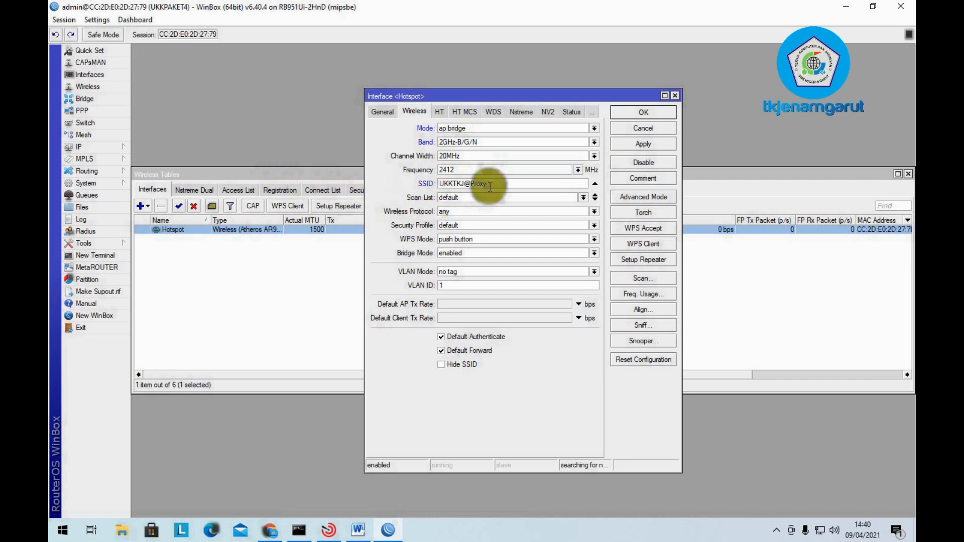
{"action": "left_click", "coordinate": [477, 129]}
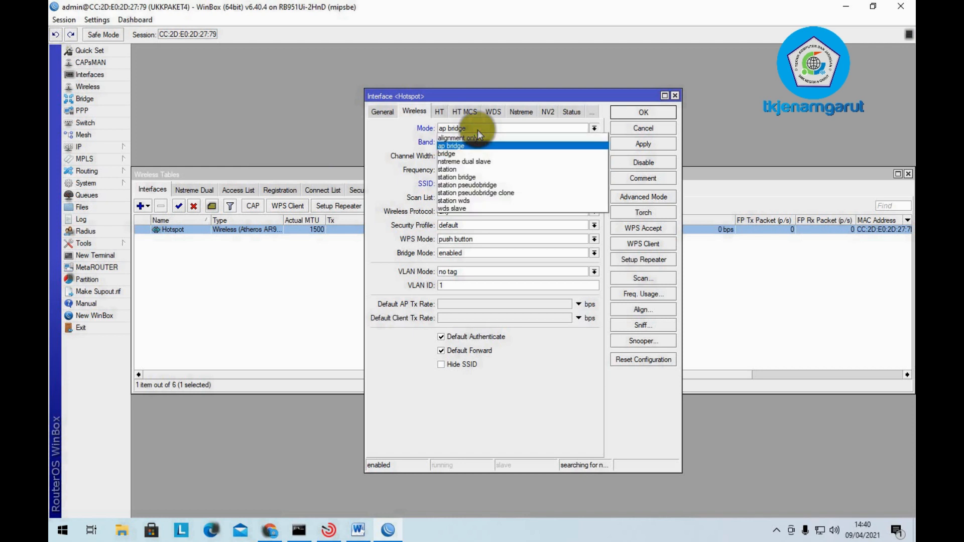
{"action": "left_click", "coordinate": [477, 130]}
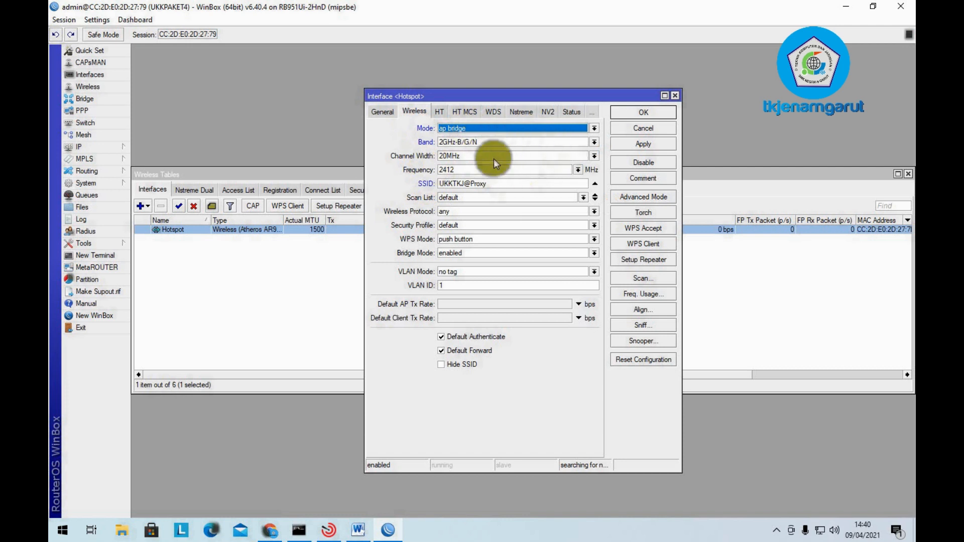
{"action": "left_click", "coordinate": [661, 144]}
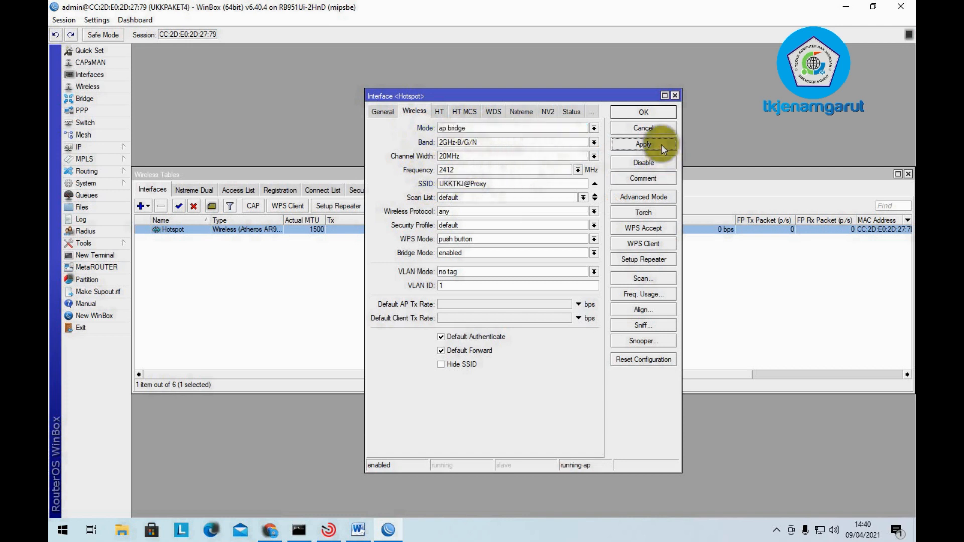
{"action": "left_click", "coordinate": [658, 111]}
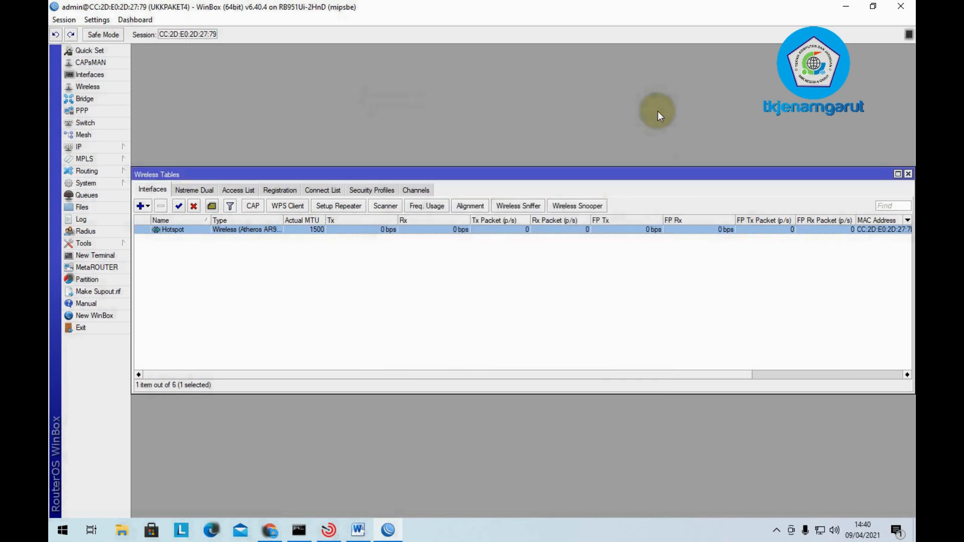
- Recheck the Hotspot interface settings, close them, and minimize WinBox
{"action": "double_click", "coordinate": [237, 230]}
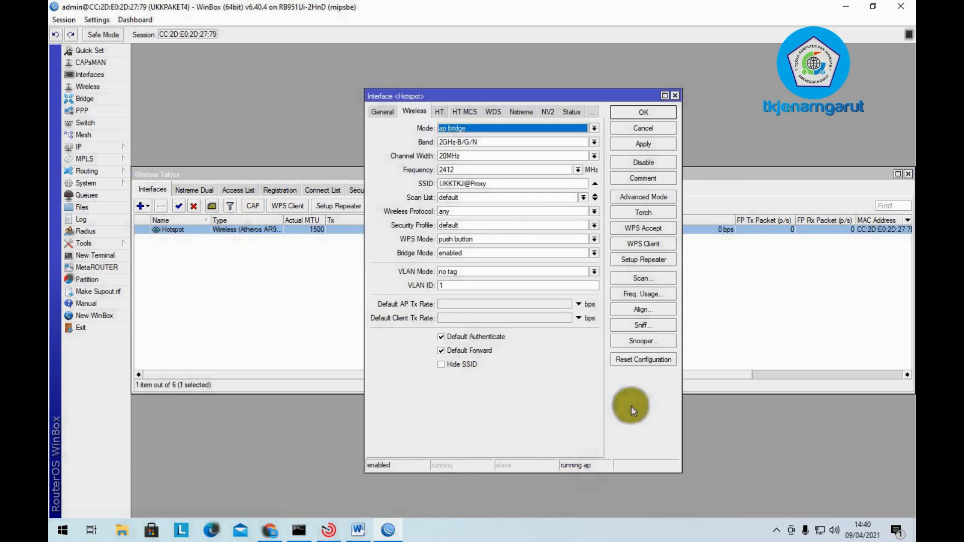
{"action": "left_click", "coordinate": [641, 115]}
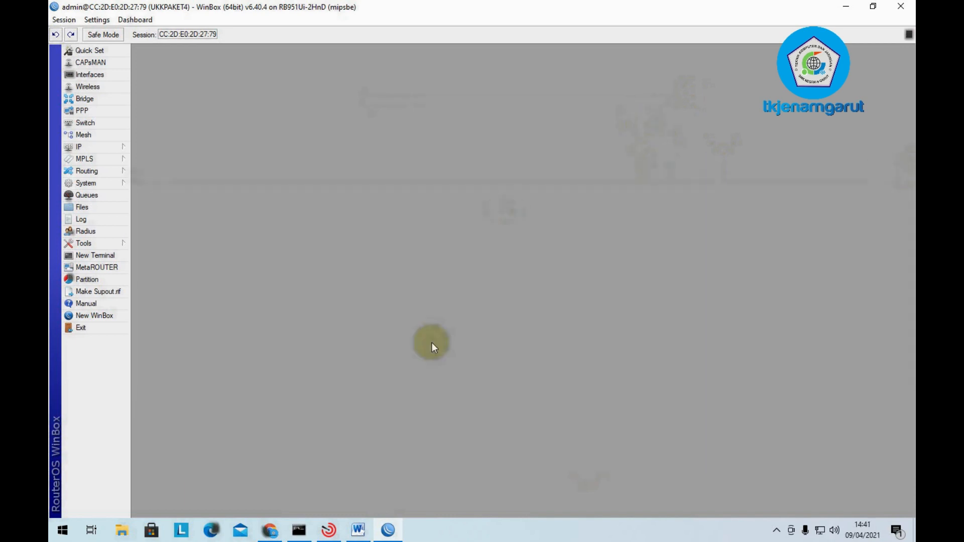
{"action": "left_click", "coordinate": [386, 530]}
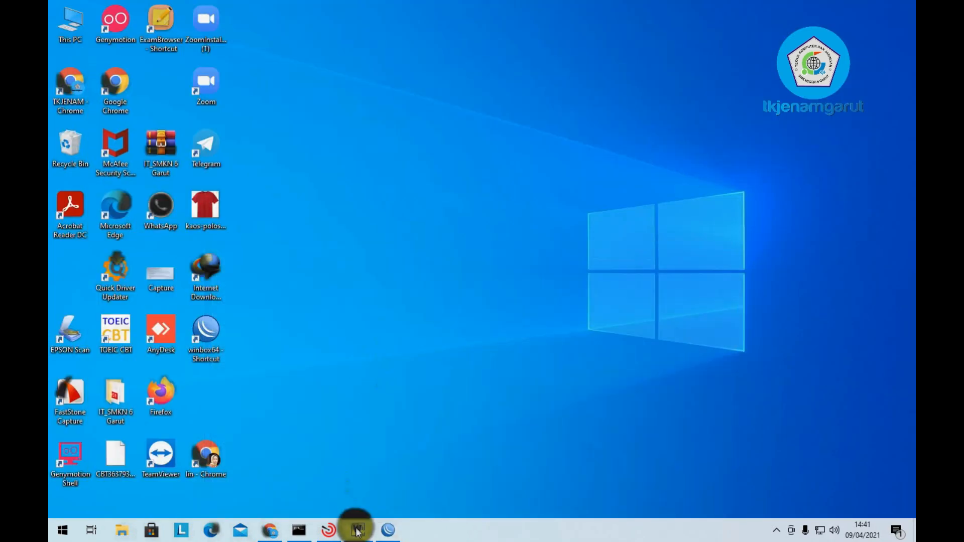
- Highlight step 13's SSID line red in the Word task sheet, then return to WinBox
{"action": "left_click", "coordinate": [357, 530]}
{"action": "left_click", "coordinate": [512, 262]}
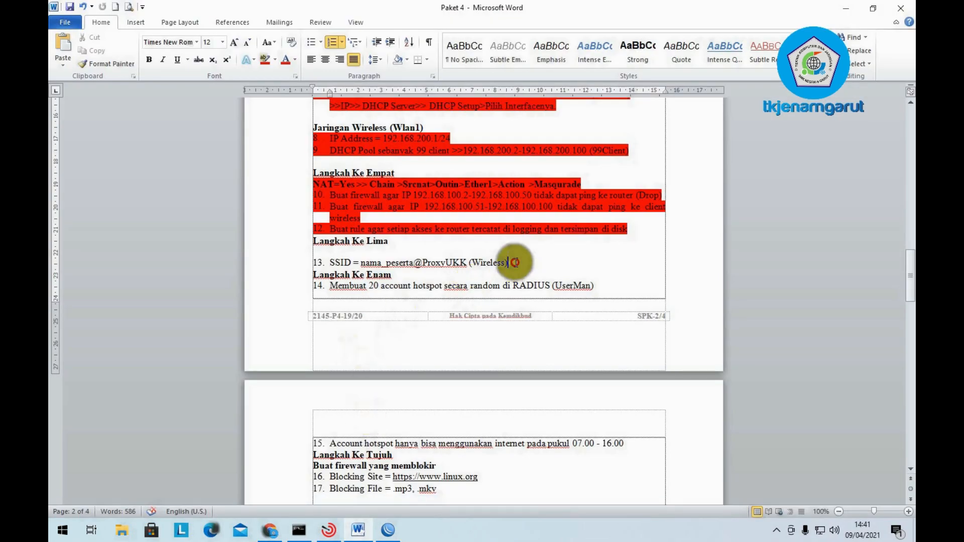
{"action": "left_click_drag", "start_coordinate": [512, 262], "coordinate": [328, 262]}
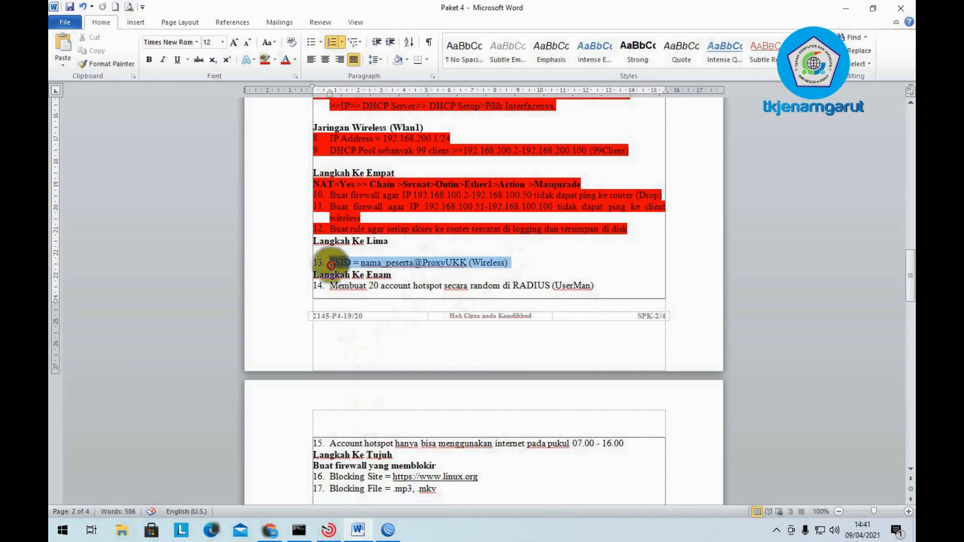
{"action": "left_click", "coordinate": [264, 60]}
{"action": "left_click", "coordinate": [399, 284]}
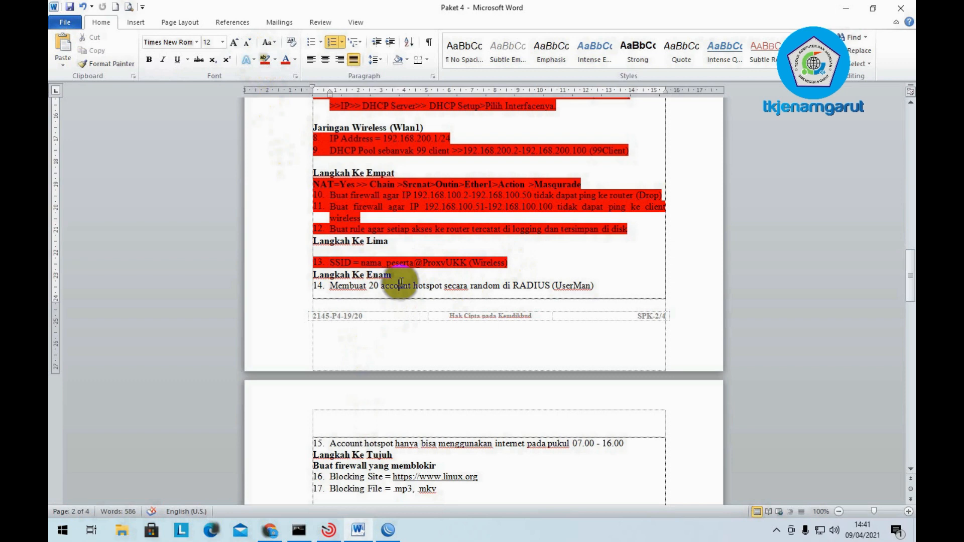
{"action": "scroll", "coordinate": [400, 284], "scroll_direction": "down", "scroll_amount": 2}
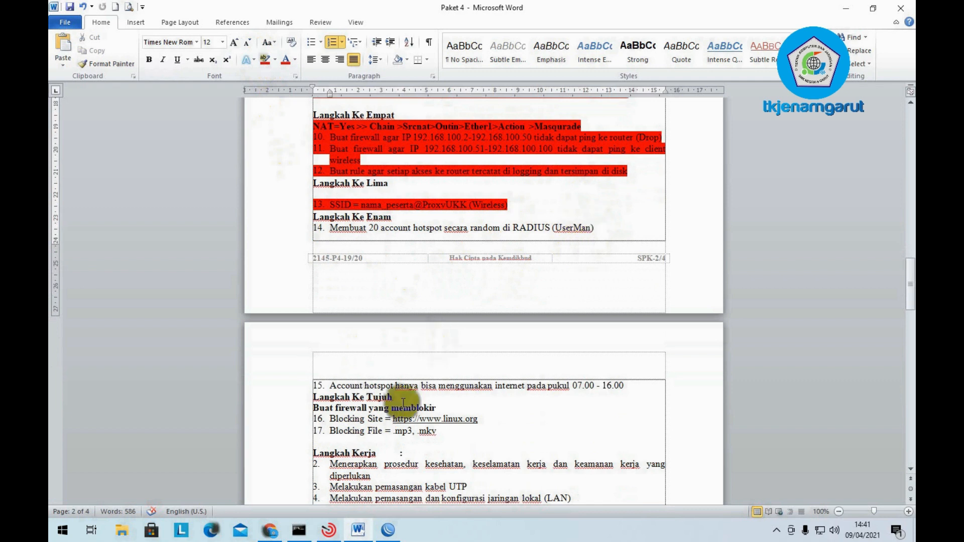
{"action": "left_click", "coordinate": [388, 531]}
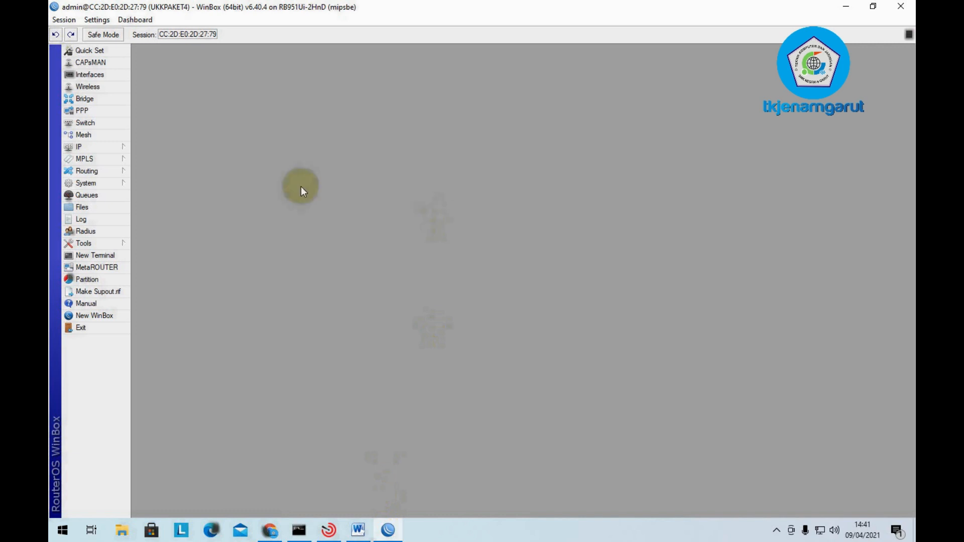
- Confirm user-manager 6.40.4 is listed under System > Packages, then minimize WinBox
{"action": "left_click", "coordinate": [98, 184]}
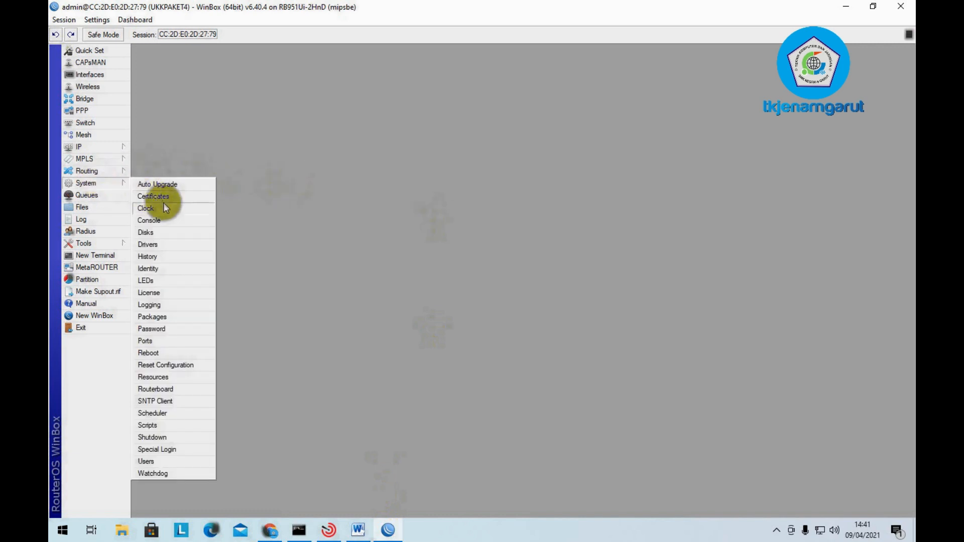
{"action": "left_click", "coordinate": [173, 315]}
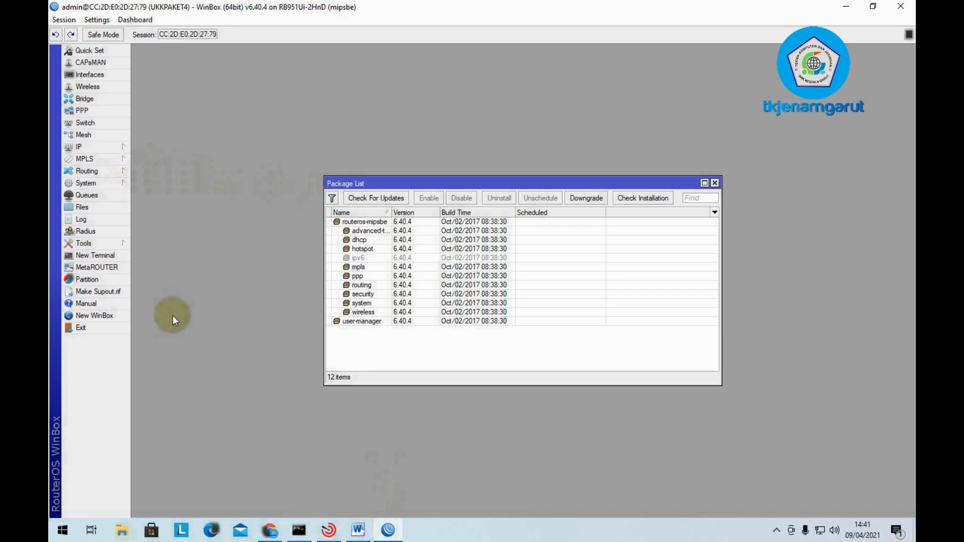
{"action": "left_click", "coordinate": [357, 324]}
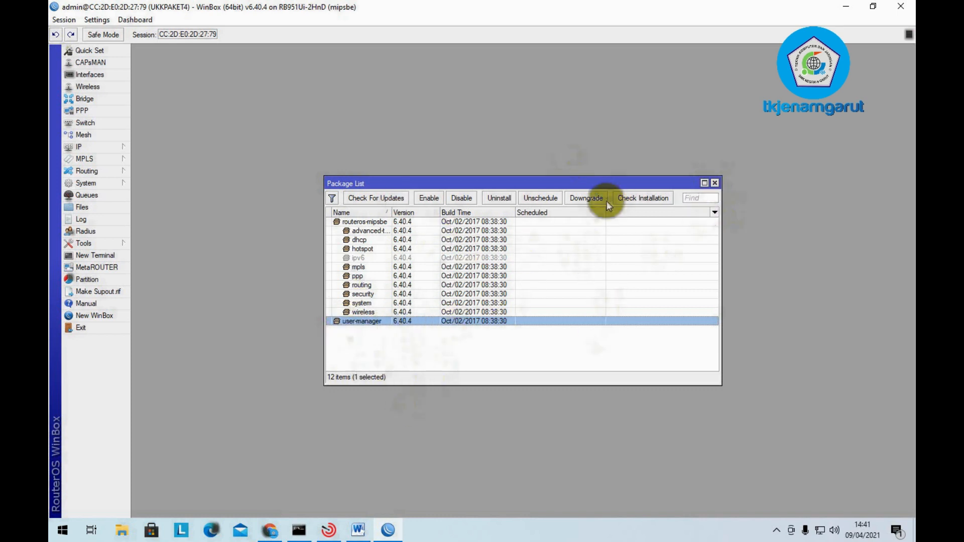
{"action": "left_click", "coordinate": [714, 183]}
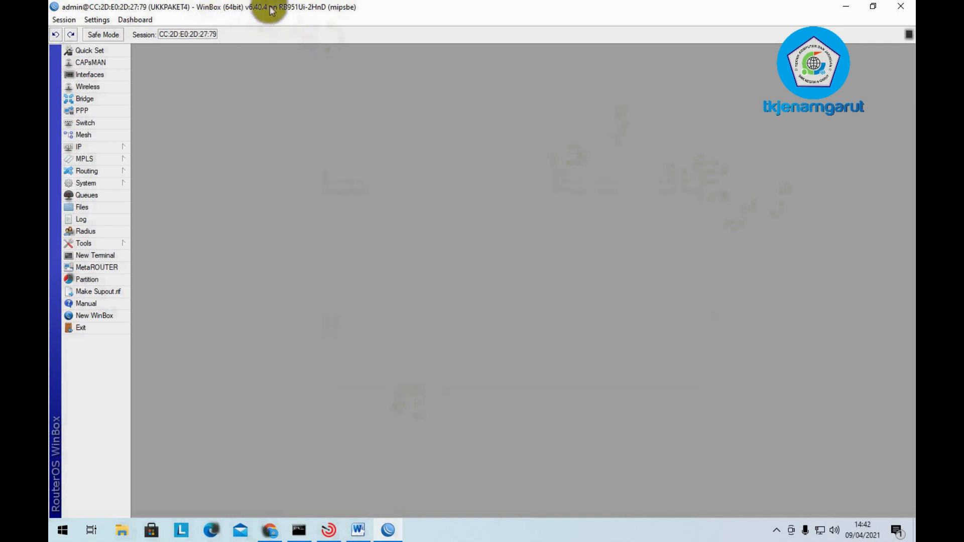
{"action": "left_click", "coordinate": [847, 9]}
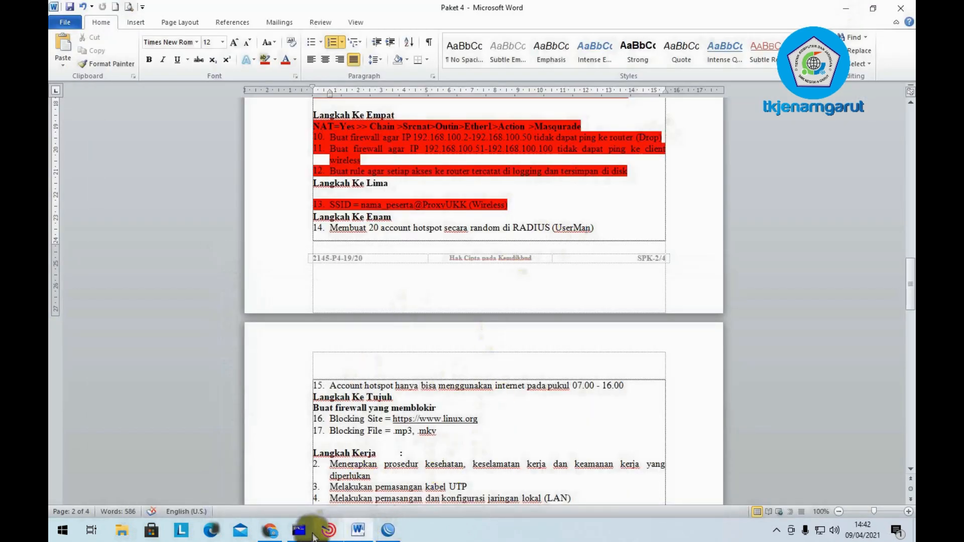
- Browse MikroTik's Software downloads page in Chrome, listing RouterOS 6.47.9 and 6.48.1
{"action": "left_click", "coordinate": [270, 530]}
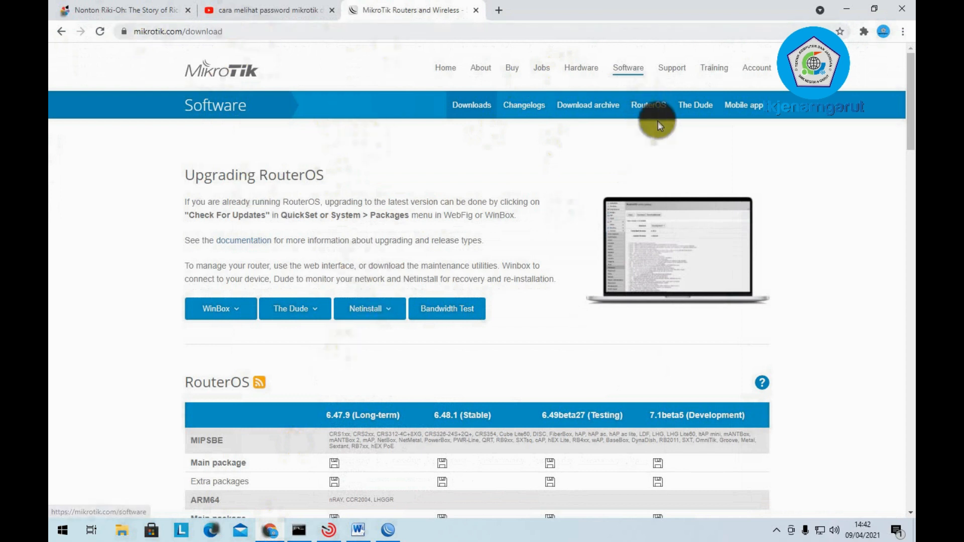
{"action": "scroll", "coordinate": [393, 252], "scroll_direction": "down", "scroll_amount": 1}
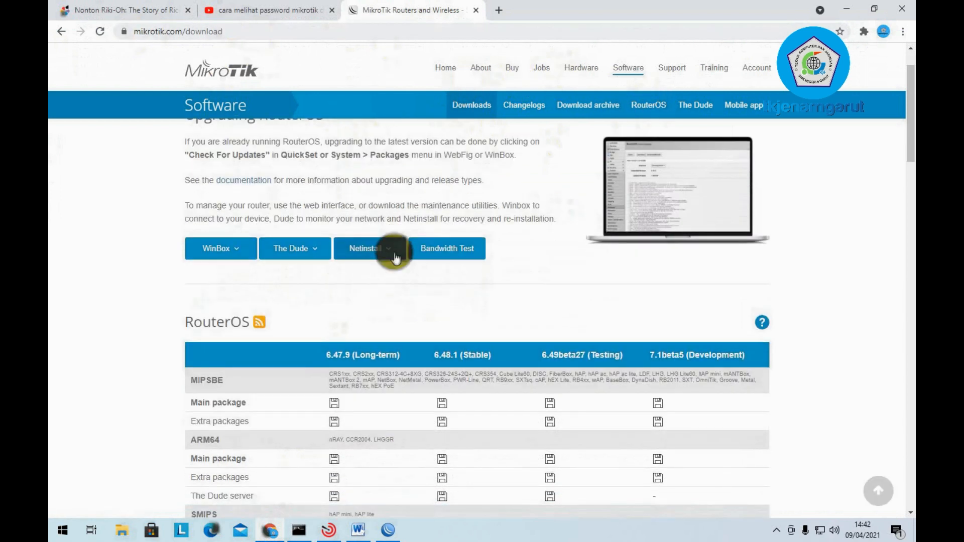
{"action": "left_click", "coordinate": [388, 531]}
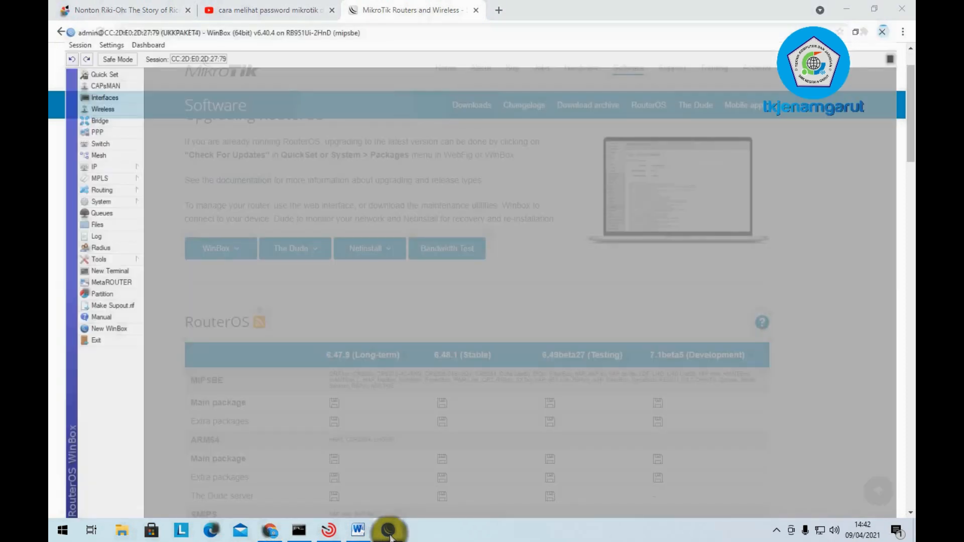
{"action": "left_click", "coordinate": [388, 531]}
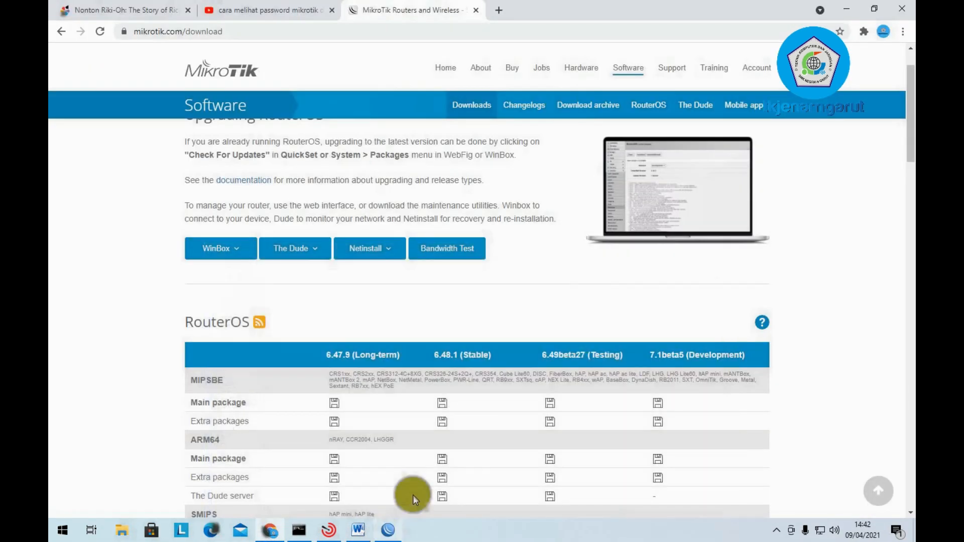
{"action": "scroll", "coordinate": [458, 213], "scroll_direction": "down", "scroll_amount": 1}
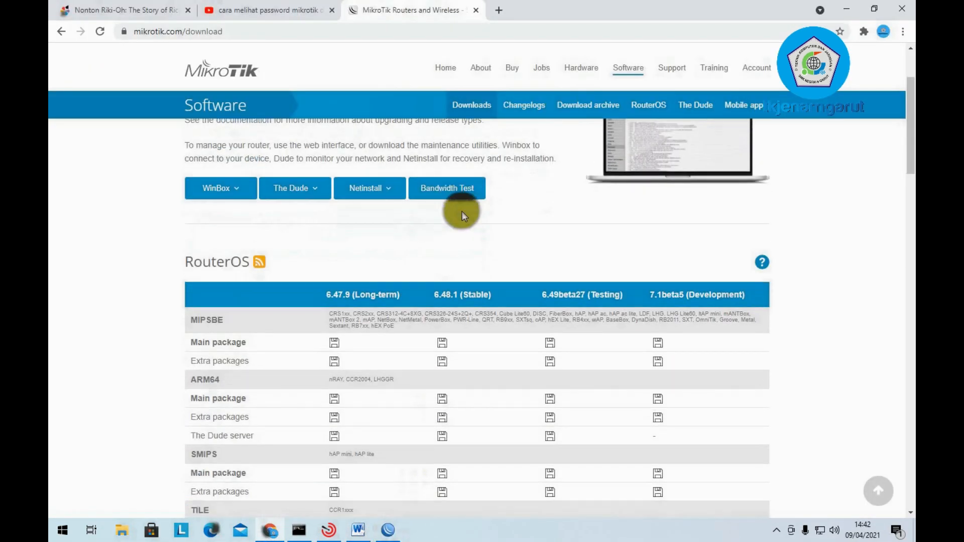
{"action": "scroll", "coordinate": [489, 319], "scroll_direction": "up", "scroll_amount": 1}
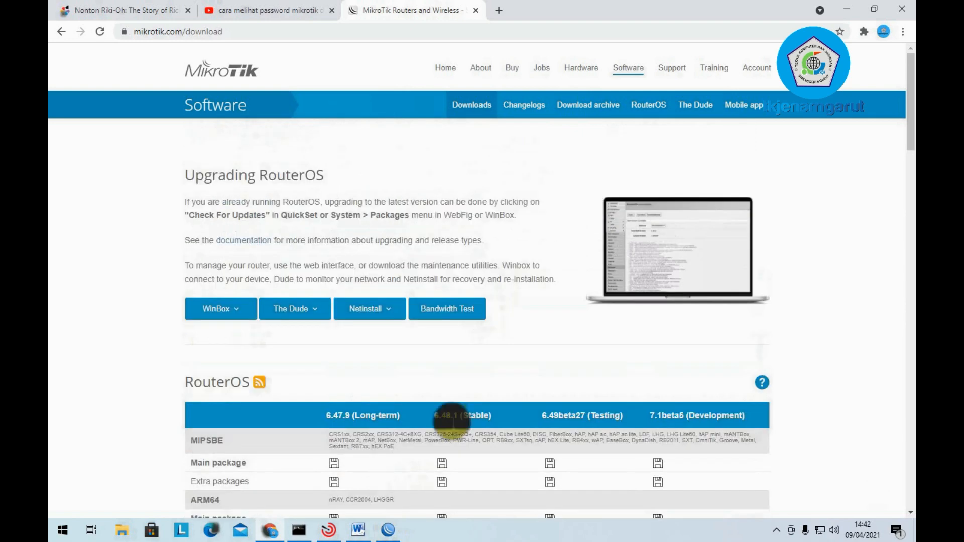
{"action": "left_click", "coordinate": [387, 531]}
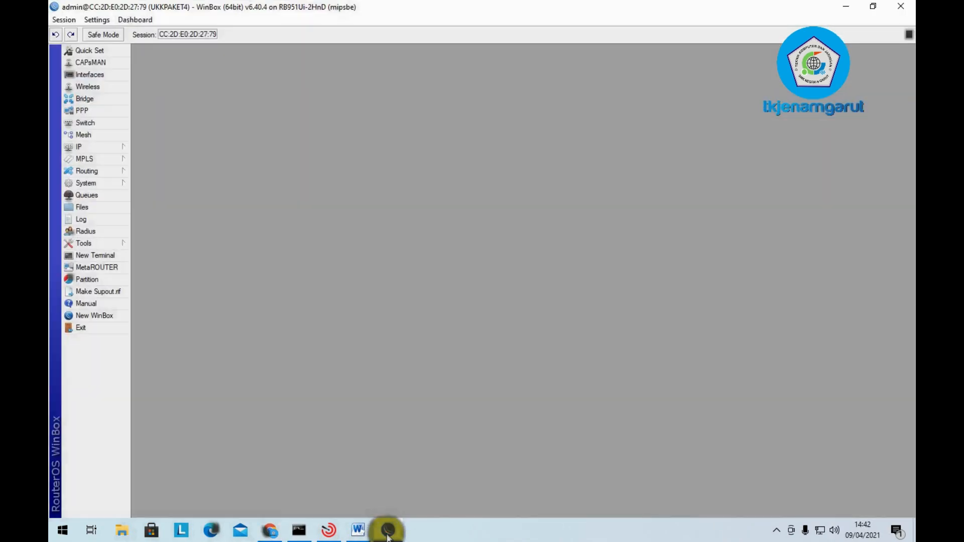
{"action": "left_click", "coordinate": [388, 532]}
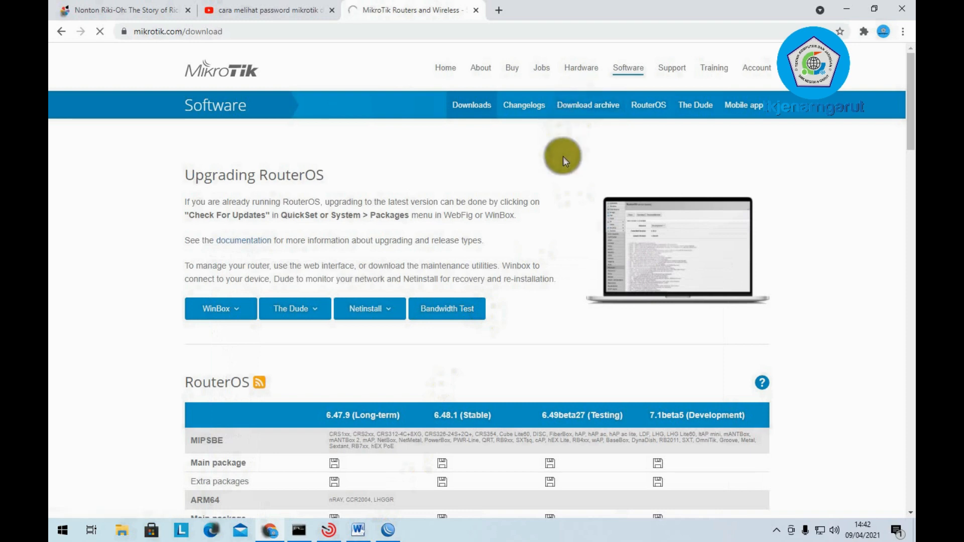
- Open the RouterOS Download archive and compare it with the version shown in WinBox
{"action": "left_click", "coordinate": [577, 105]}
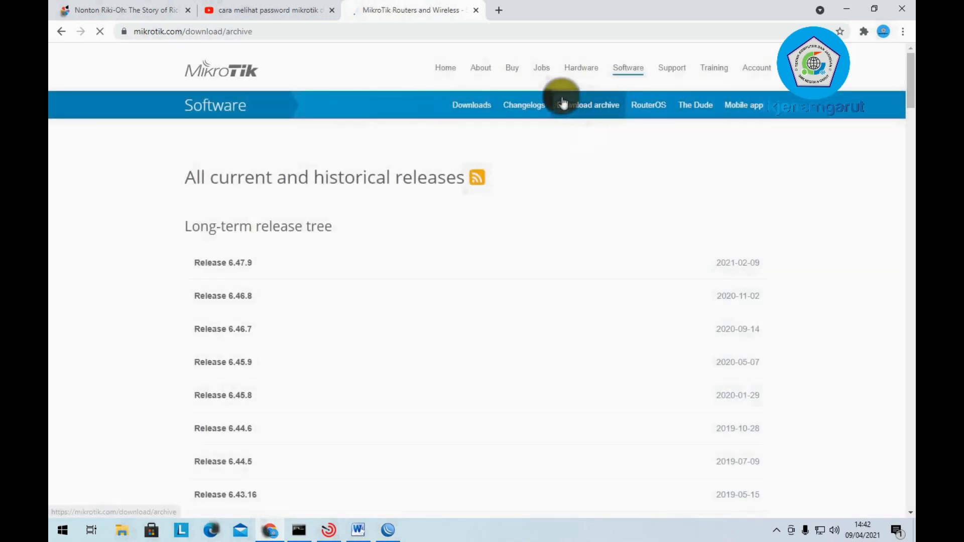
{"action": "scroll", "coordinate": [359, 227], "scroll_direction": "down", "scroll_amount": 1}
{"action": "scroll", "coordinate": [359, 227], "scroll_direction": "down", "scroll_amount": 1}
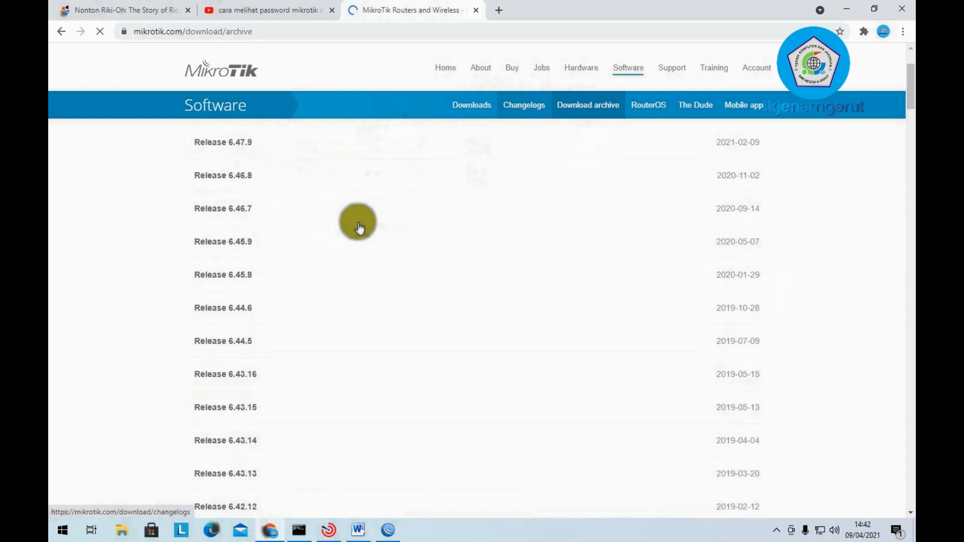
{"action": "left_click", "coordinate": [389, 531]}
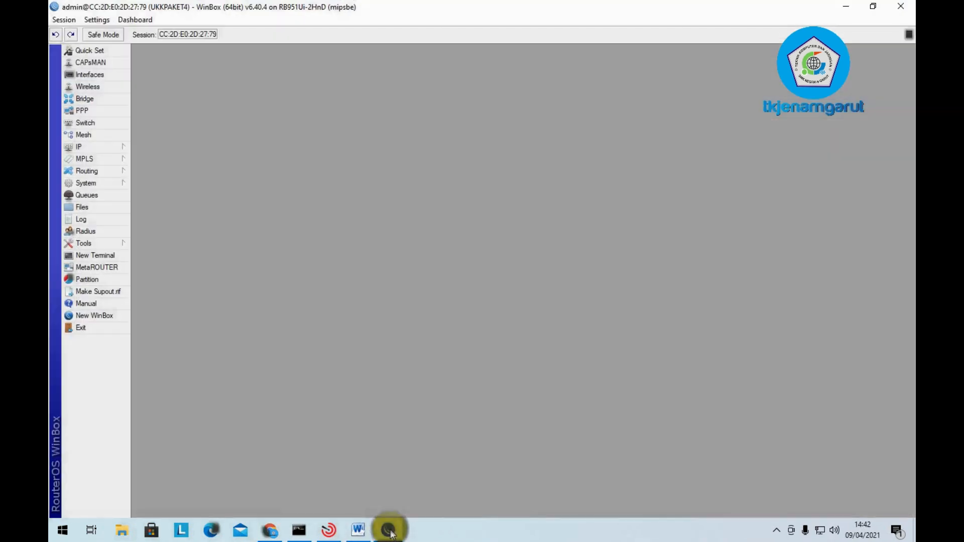
{"action": "left_click", "coordinate": [389, 531]}
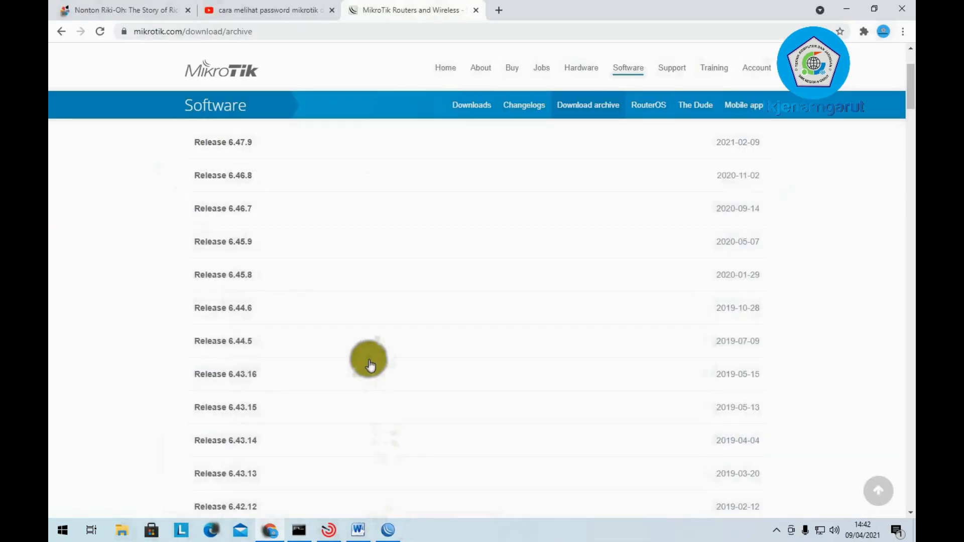
{"action": "scroll", "coordinate": [368, 360], "scroll_direction": "down", "scroll_amount": 1}
{"action": "scroll", "coordinate": [370, 365], "scroll_direction": "down", "scroll_amount": 6}
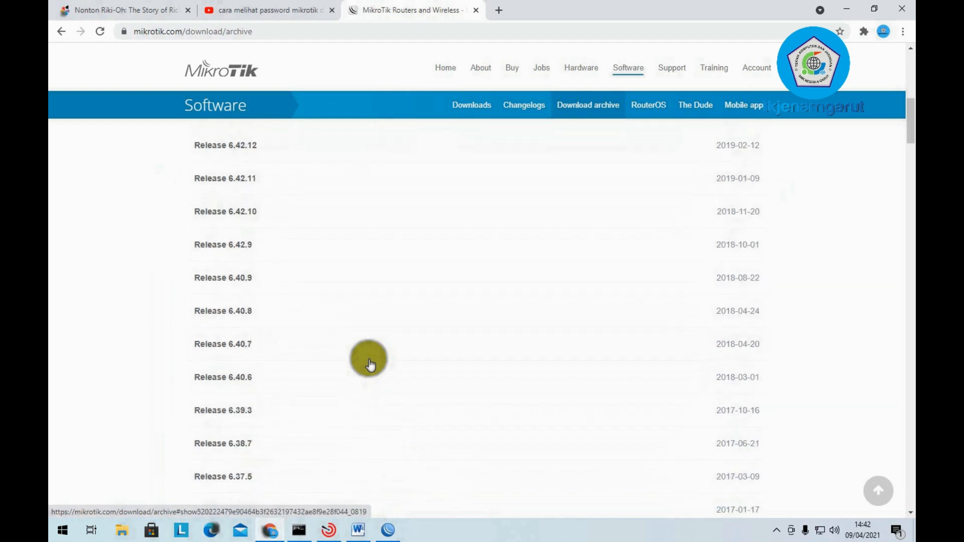
- Scroll the archive down to Release 6.40.4, rechecking the WinBox version along the way
{"action": "left_click", "coordinate": [394, 531]}
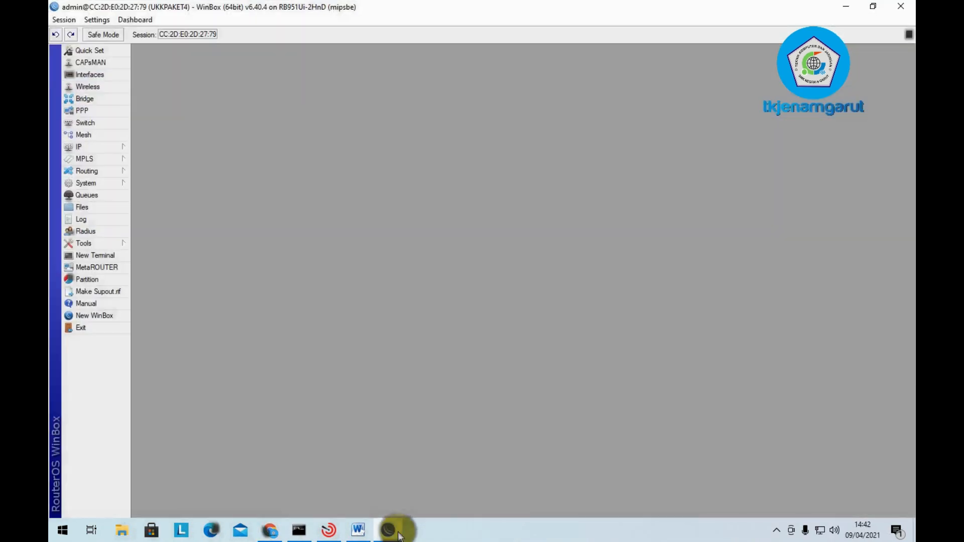
{"action": "left_click", "coordinate": [396, 531]}
{"action": "scroll", "coordinate": [307, 370], "scroll_direction": "down", "scroll_amount": 5}
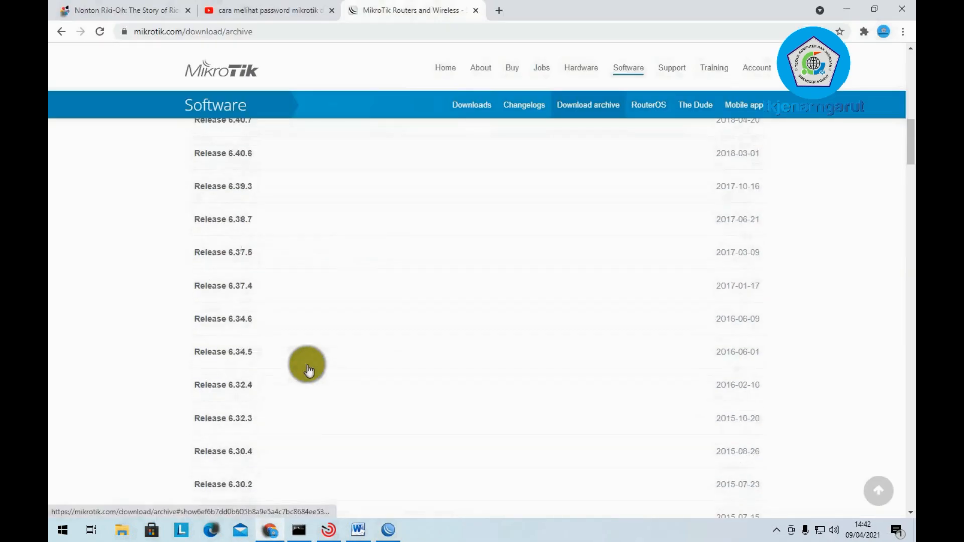
{"action": "scroll", "coordinate": [309, 371], "scroll_direction": "down", "scroll_amount": 9}
{"action": "scroll", "coordinate": [309, 370], "scroll_direction": "down", "scroll_amount": 7}
{"action": "scroll", "coordinate": [308, 371], "scroll_direction": "down", "scroll_amount": 11}
{"action": "scroll", "coordinate": [309, 371], "scroll_direction": "down", "scroll_amount": 8}
{"action": "scroll", "coordinate": [309, 370], "scroll_direction": "down", "scroll_amount": 7}
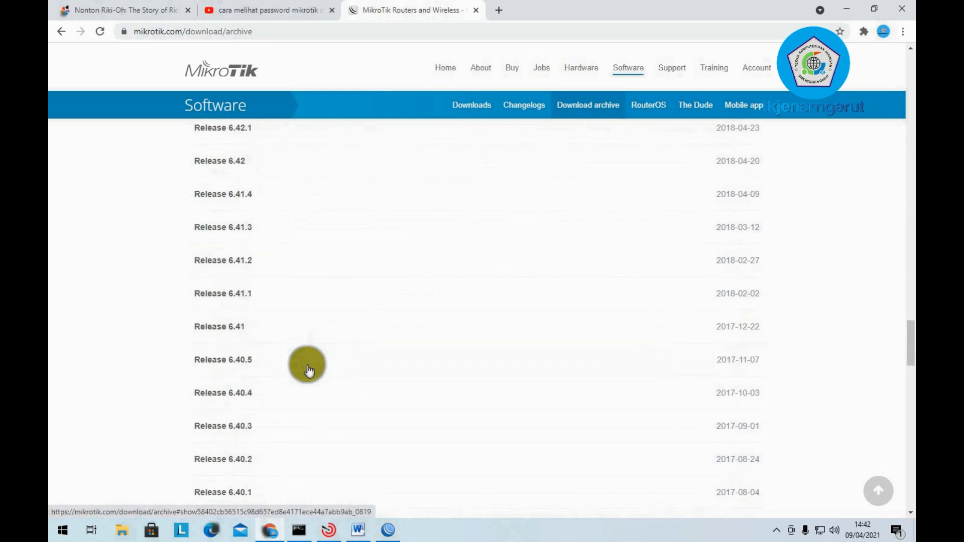
{"action": "left_click", "coordinate": [388, 530]}
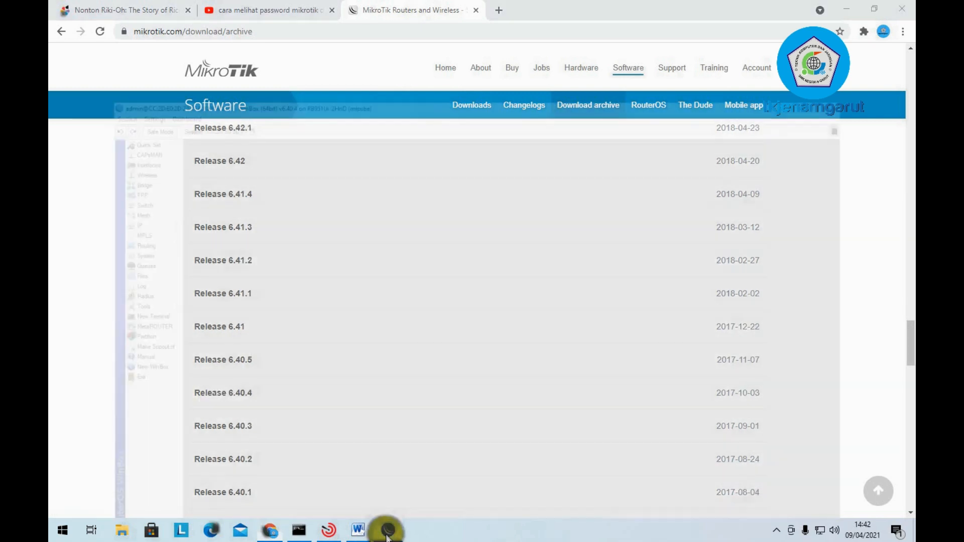
{"action": "left_click", "coordinate": [388, 530]}
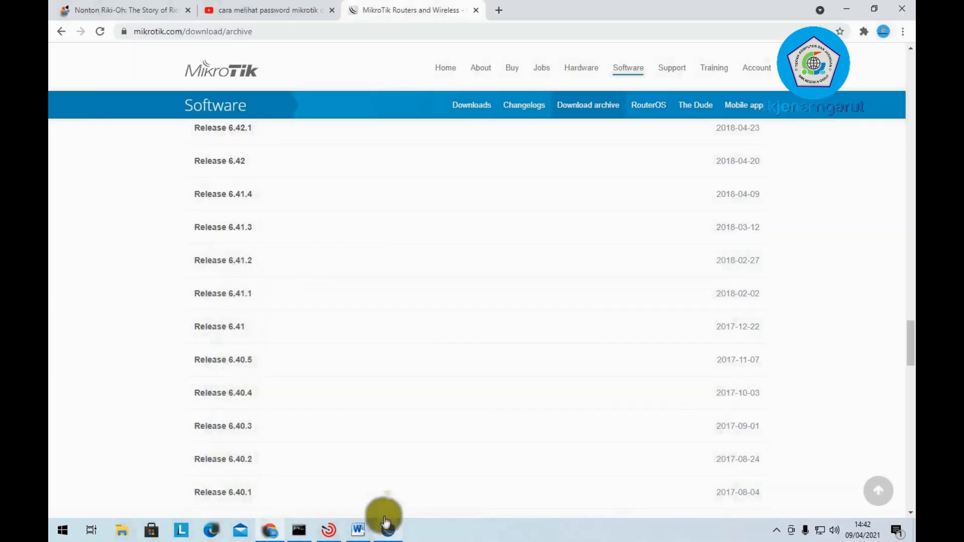
- Expand Release 6.40.4 and download all_packages-mipsbe-6.40.4.zip through IDM
{"action": "left_click", "coordinate": [240, 397]}
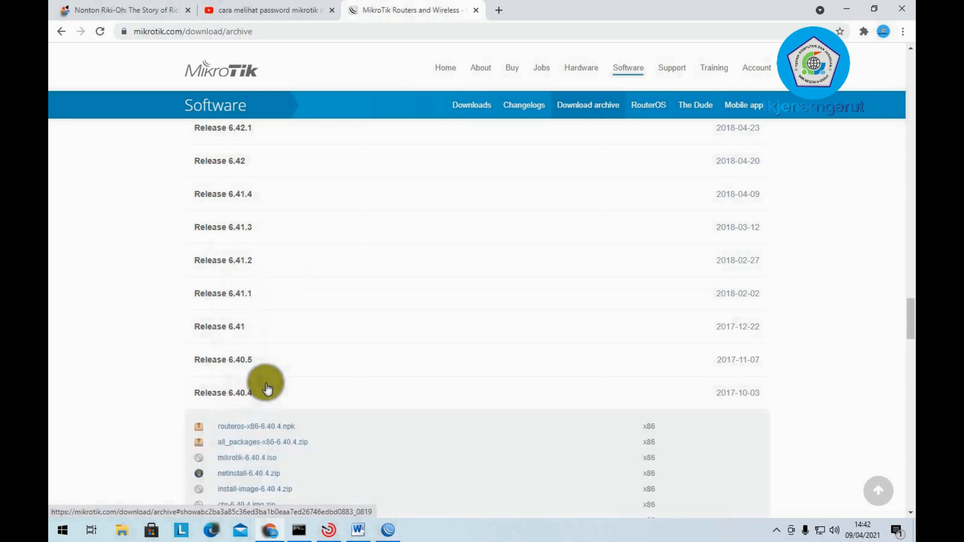
{"action": "scroll", "coordinate": [264, 382], "scroll_direction": "down", "scroll_amount": 3}
{"action": "scroll", "coordinate": [263, 372], "scroll_direction": "down", "scroll_amount": 1}
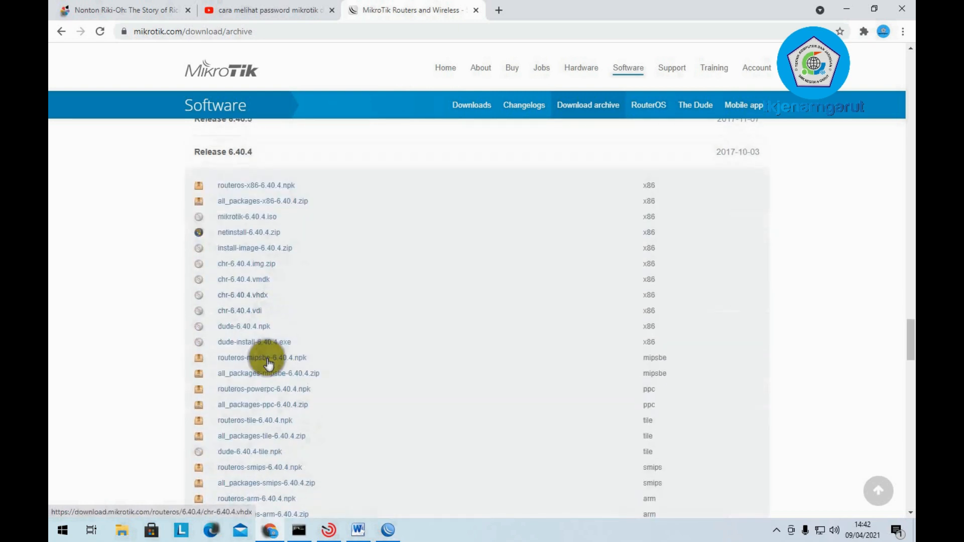
{"action": "left_click", "coordinate": [285, 380]}
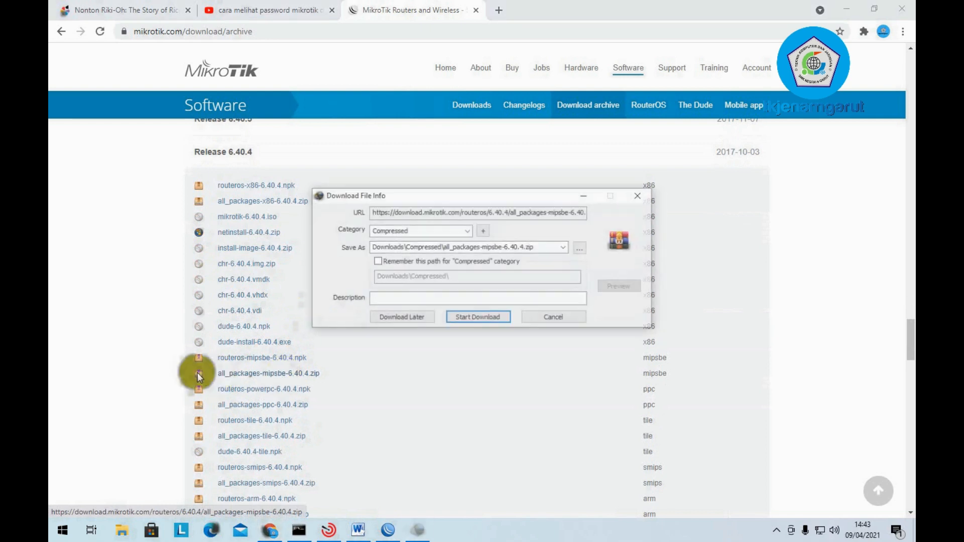
{"action": "left_click", "coordinate": [495, 317]}
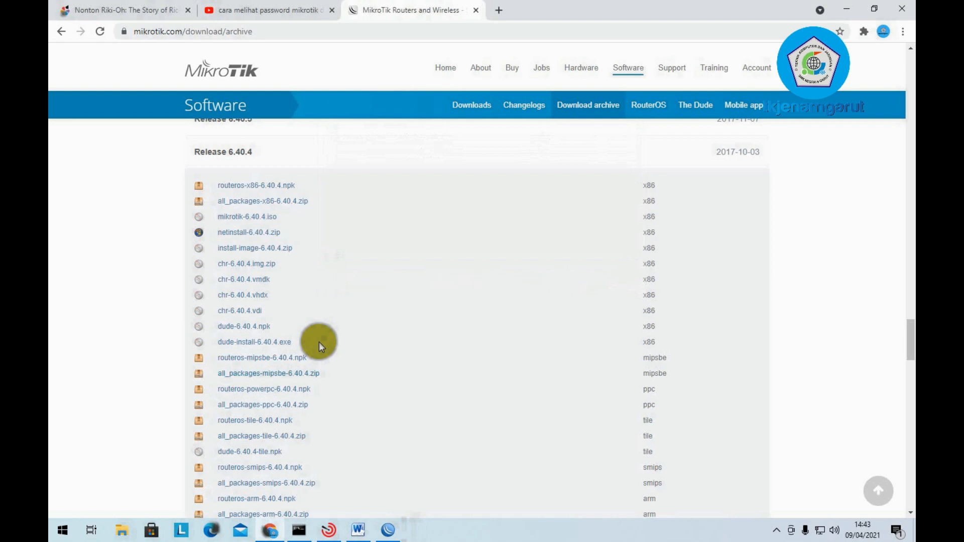
{"action": "left_click", "coordinate": [776, 531]}
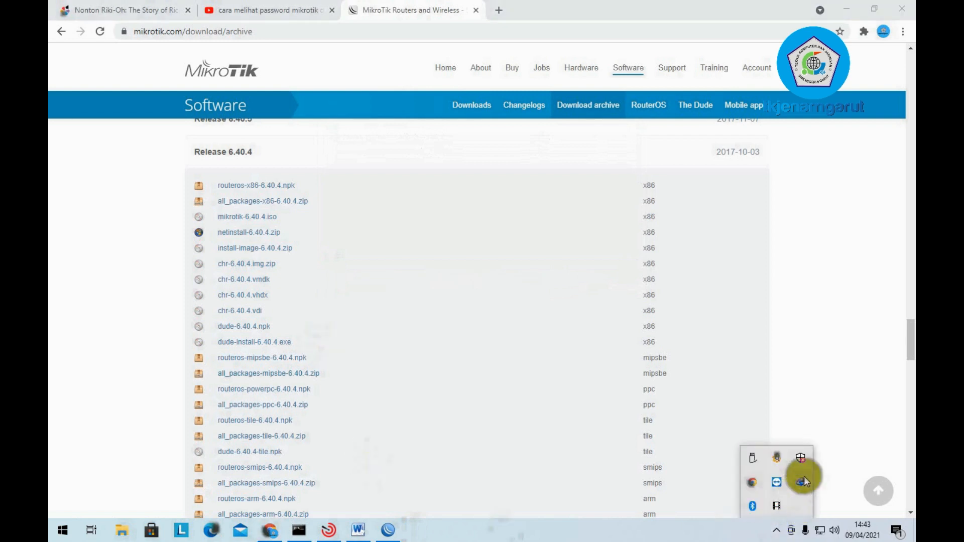
- Open the folder of the completed all_packages-mipsbe-6.40.4 download from IDM, then minimize IDM
{"action": "left_click", "coordinate": [802, 481]}
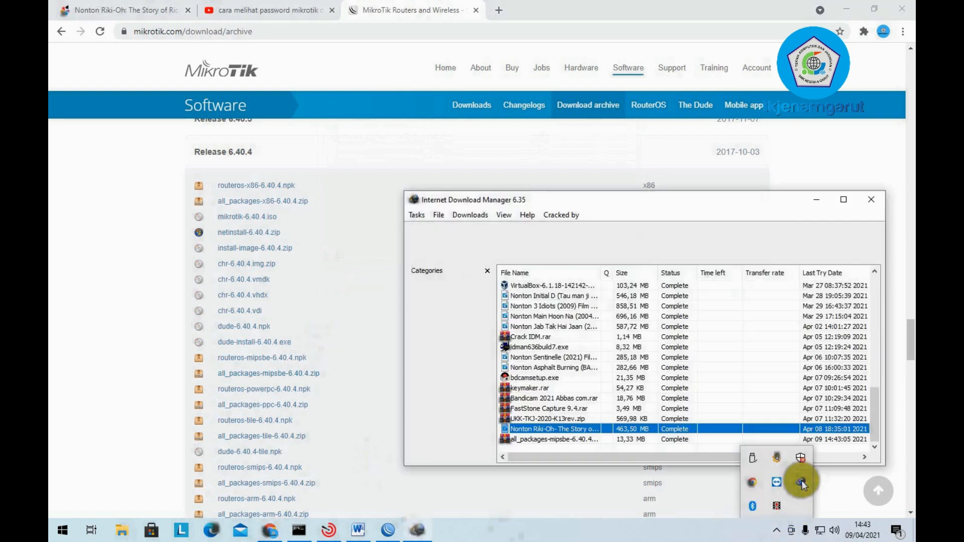
{"action": "left_click", "coordinate": [564, 440]}
{"action": "right_click", "coordinate": [563, 439]}
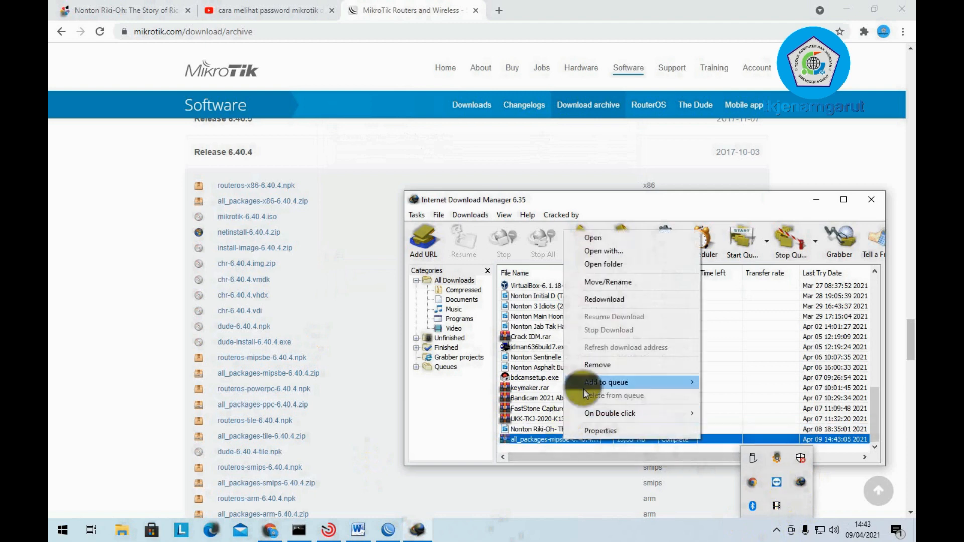
{"action": "left_click", "coordinate": [598, 264]}
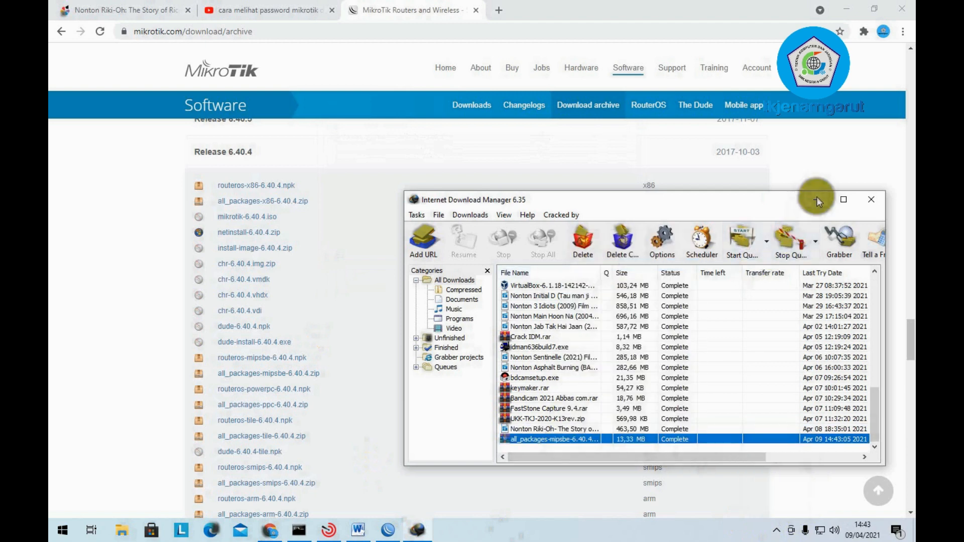
{"action": "left_click", "coordinate": [816, 199]}
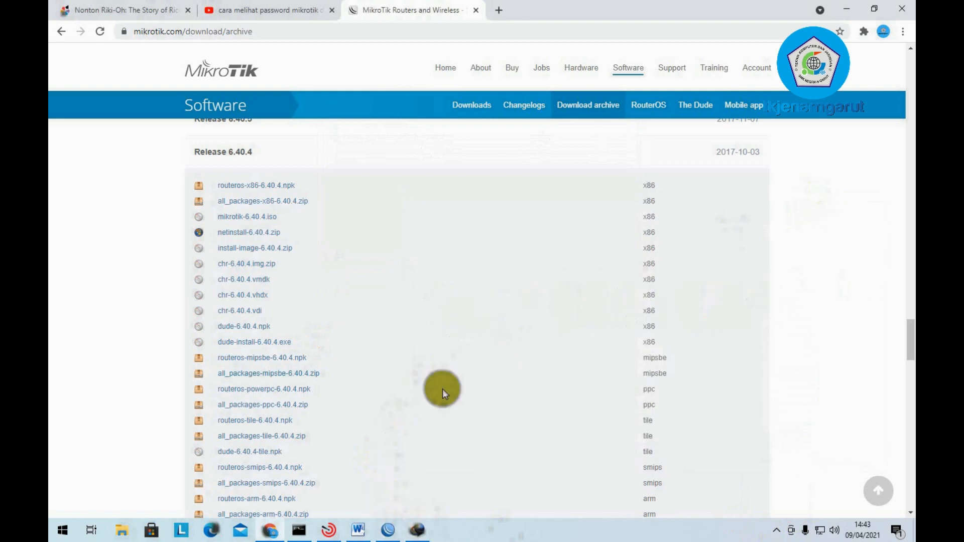
- Go to Downloads\Compressed in File Explorer and select the all_packages-mipsbe-6.40.4 archive
{"action": "left_click", "coordinate": [122, 531]}
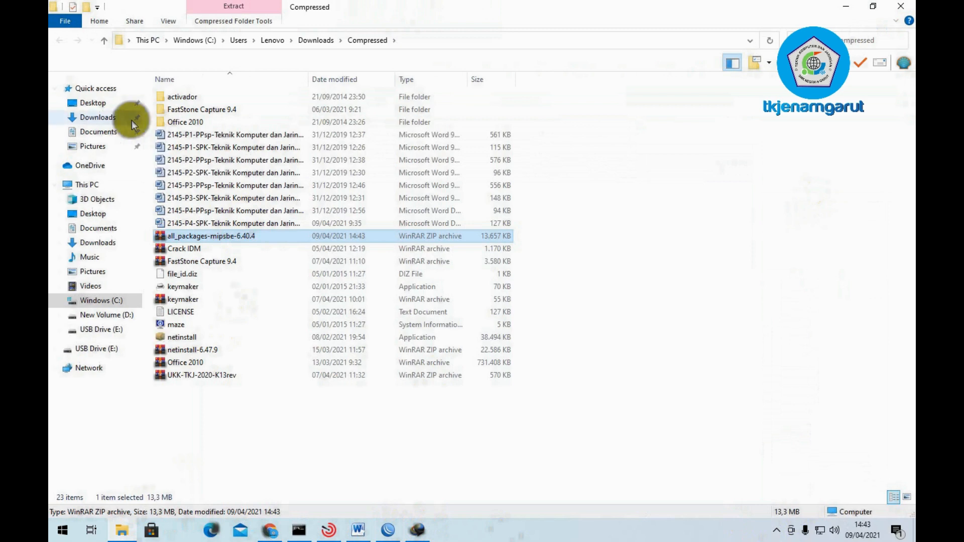
{"action": "left_click", "coordinate": [119, 119]}
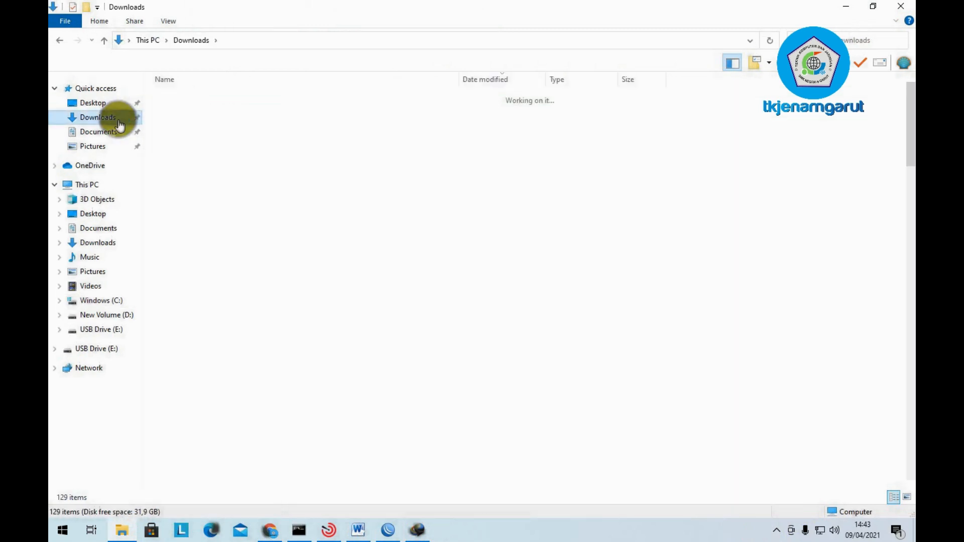
{"action": "left_click", "coordinate": [243, 113]}
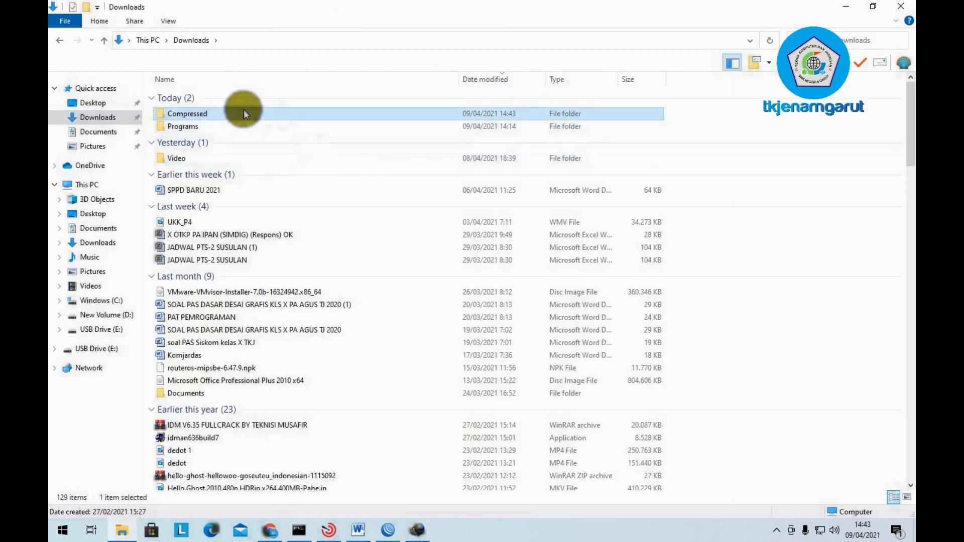
{"action": "double_click", "coordinate": [244, 112]}
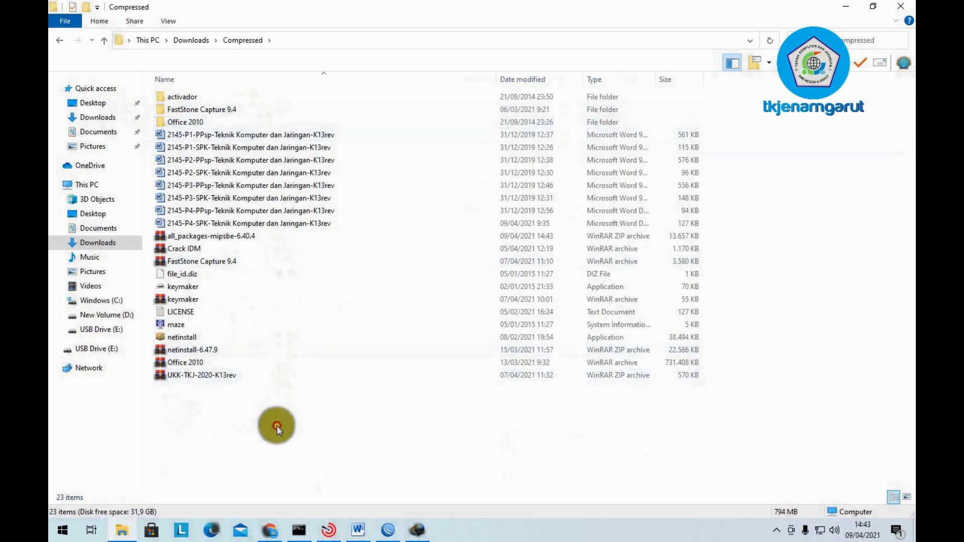
{"action": "left_click", "coordinate": [199, 237]}
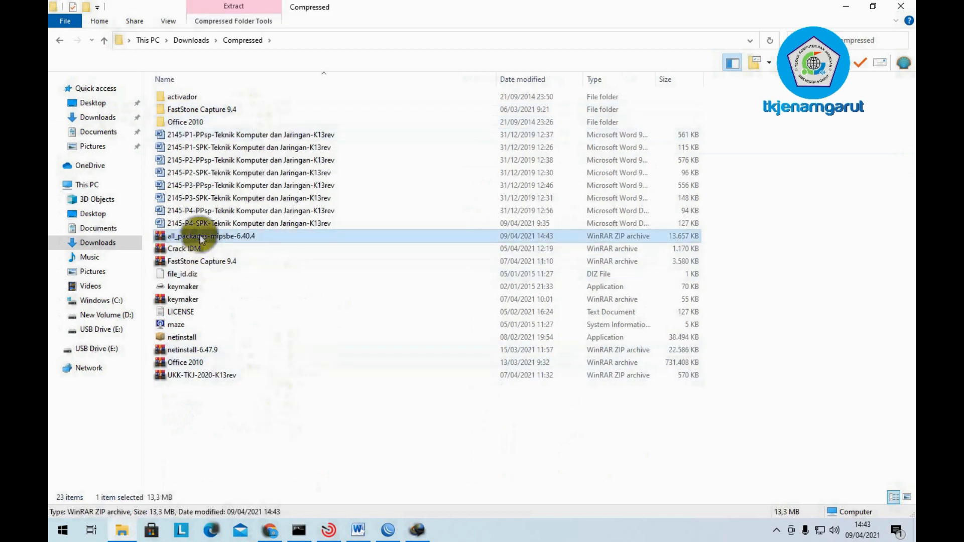
- Create a Router folder in Compressed and move the archive into it
{"action": "right_click", "coordinate": [270, 427]}
{"action": "mouse_move", "coordinate": [321, 400]}
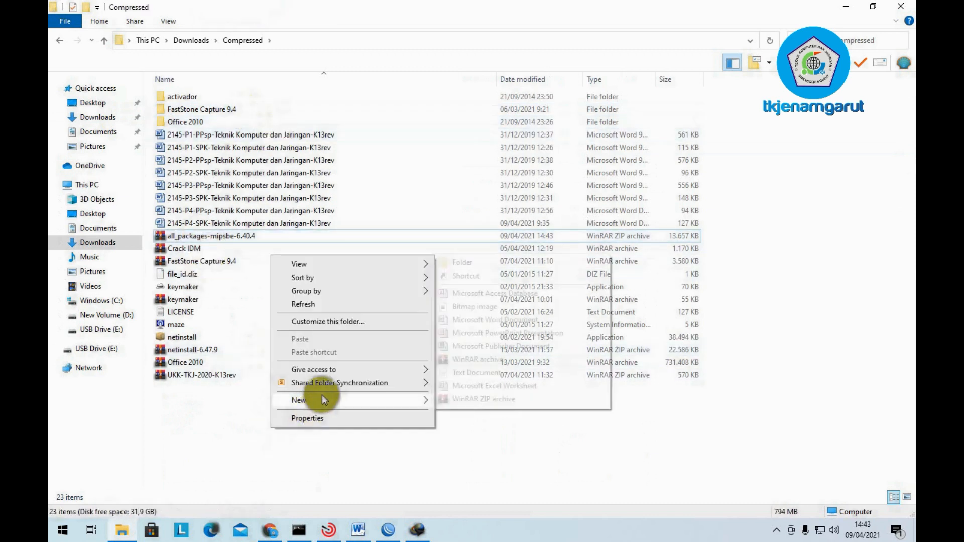
{"action": "left_click", "coordinate": [547, 257]}
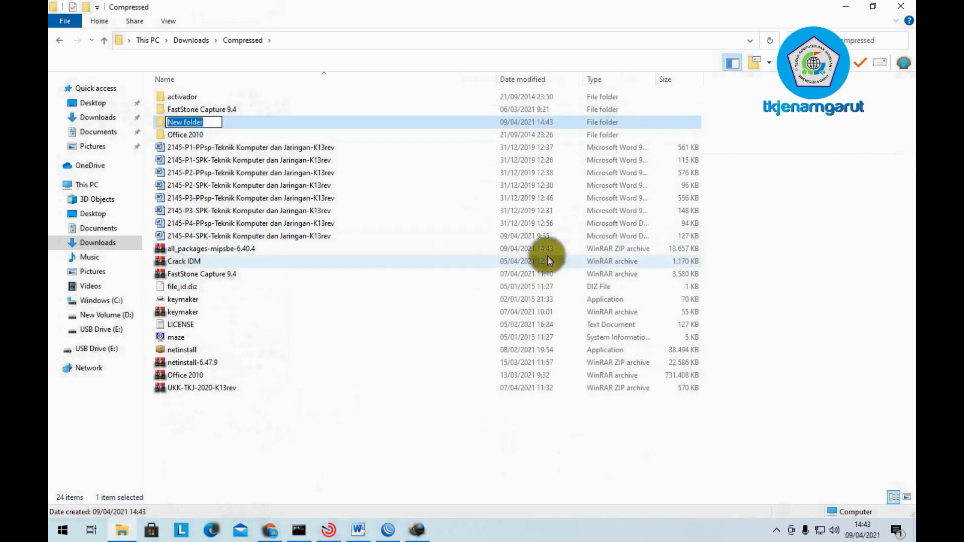
{"action": "type", "text": "Router"}
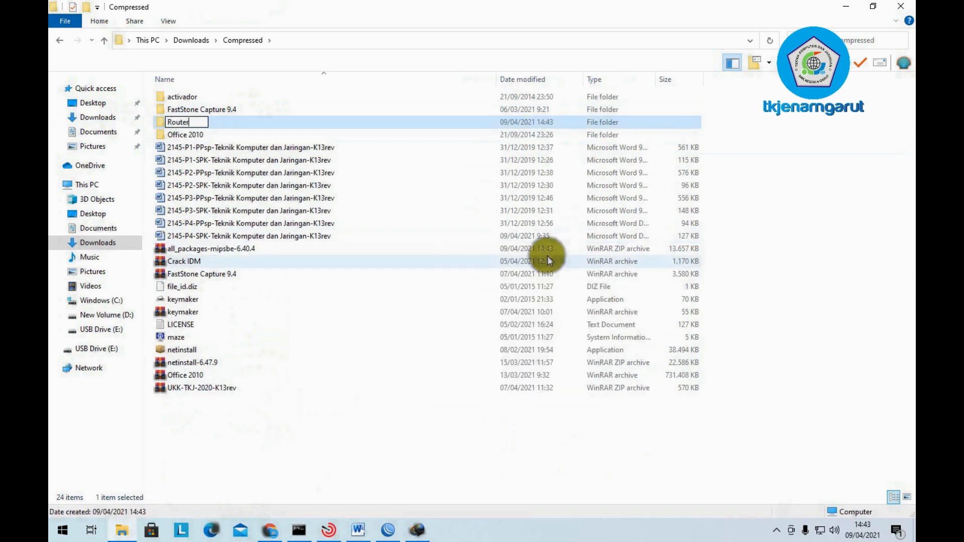
{"action": "left_click", "coordinate": [442, 402]}
{"action": "left_click_drag", "start_coordinate": [264, 250], "coordinate": [225, 140]}
{"action": "double_click", "coordinate": [225, 136]}
- Extract the archive inside Router and select user-manager-6.40.4-mipsbe.npk
{"action": "left_click", "coordinate": [224, 96]}
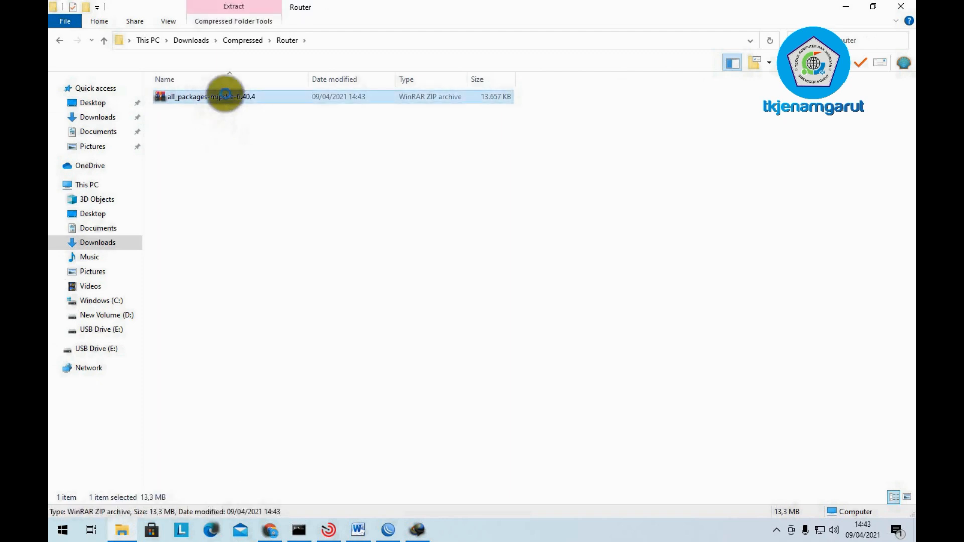
{"action": "right_click", "coordinate": [226, 93]}
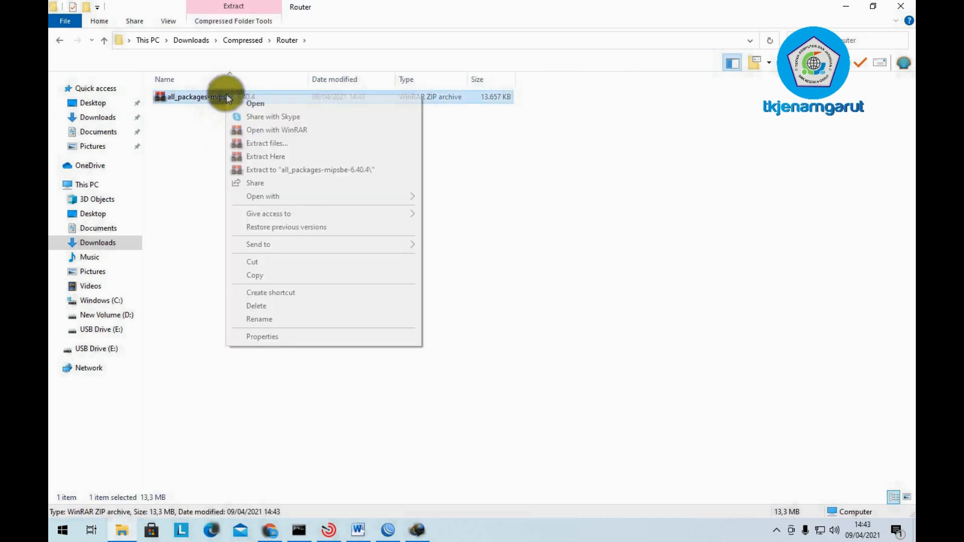
{"action": "left_click", "coordinate": [246, 155]}
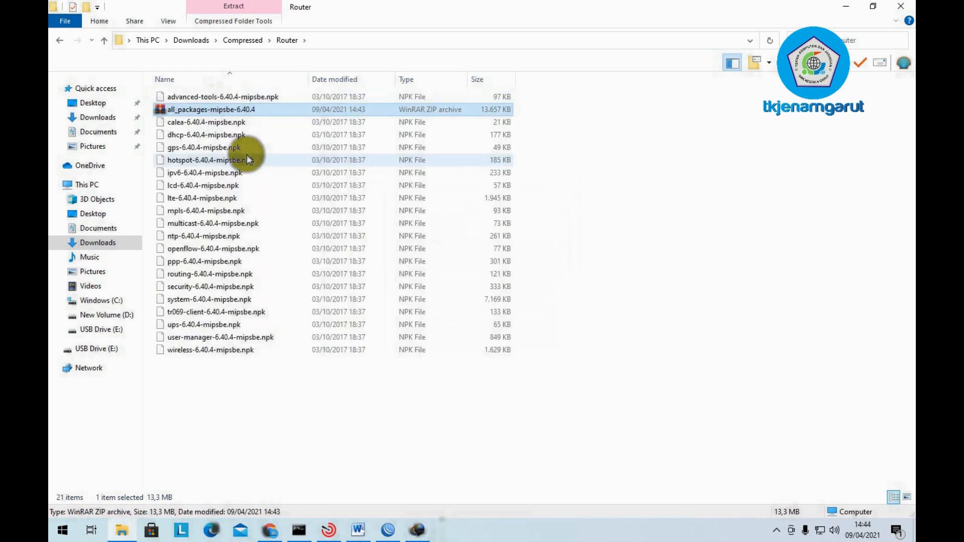
{"action": "left_click", "coordinate": [165, 397]}
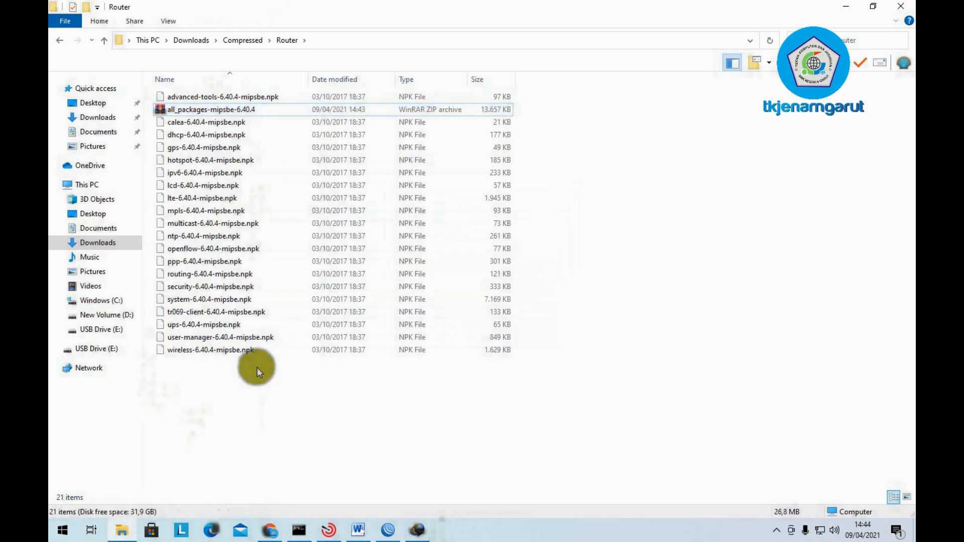
{"action": "left_click", "coordinate": [226, 338]}
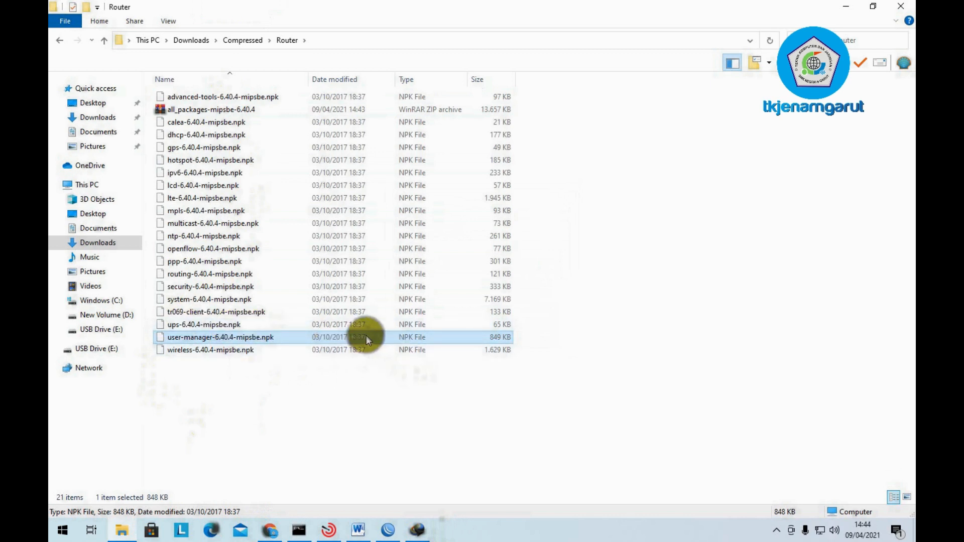
- Back in WinBox, recheck that user-manager 6.40.4 is listed under System > Packages
{"action": "left_click", "coordinate": [389, 529]}
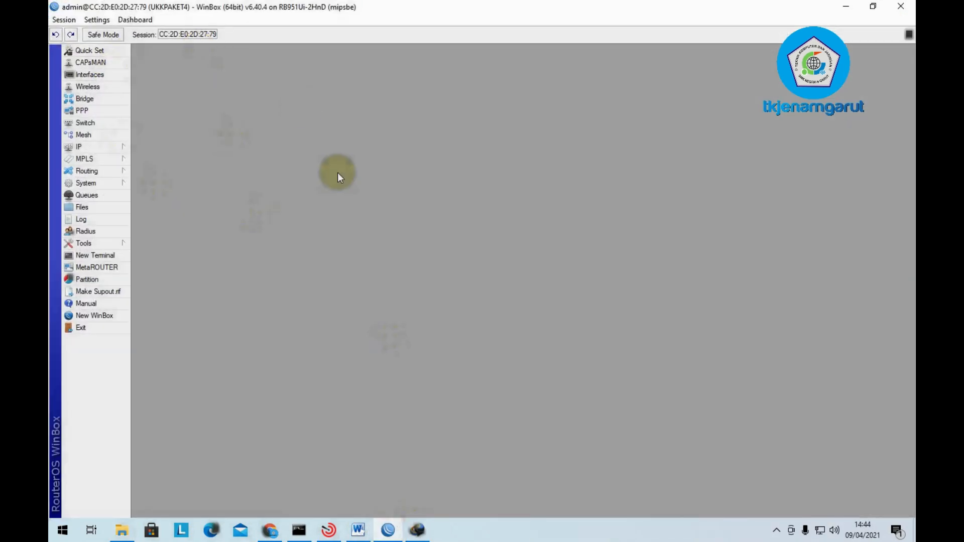
{"action": "left_click", "coordinate": [93, 185]}
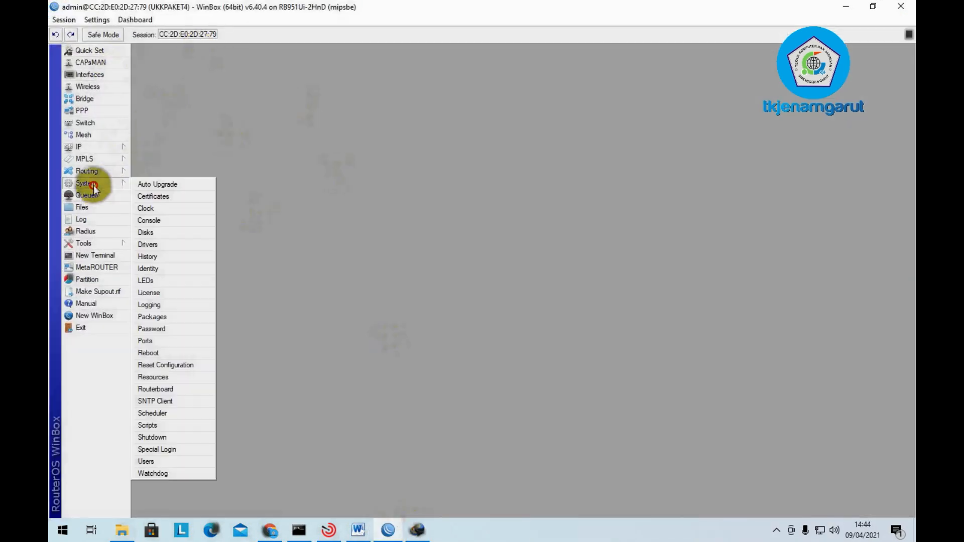
{"action": "left_click", "coordinate": [179, 321]}
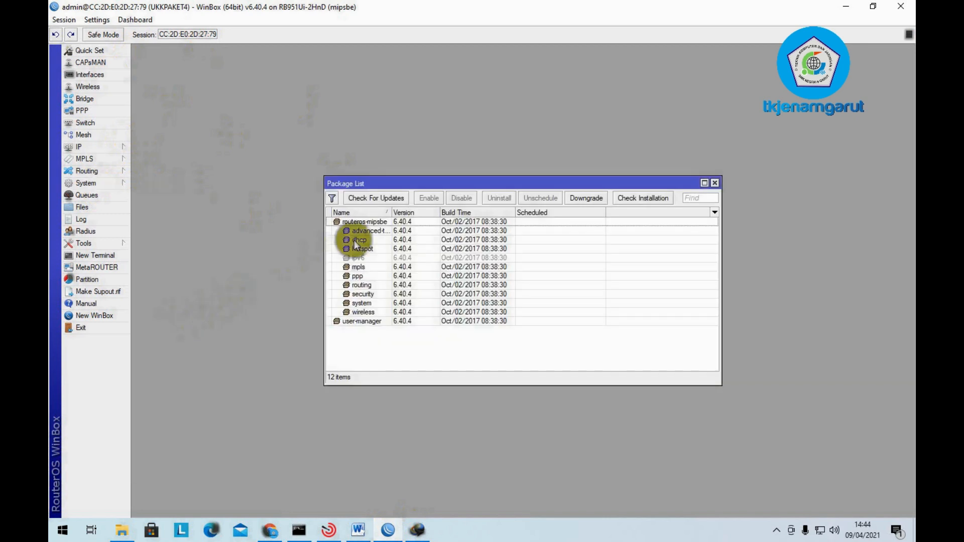
{"action": "left_click", "coordinate": [370, 322]}
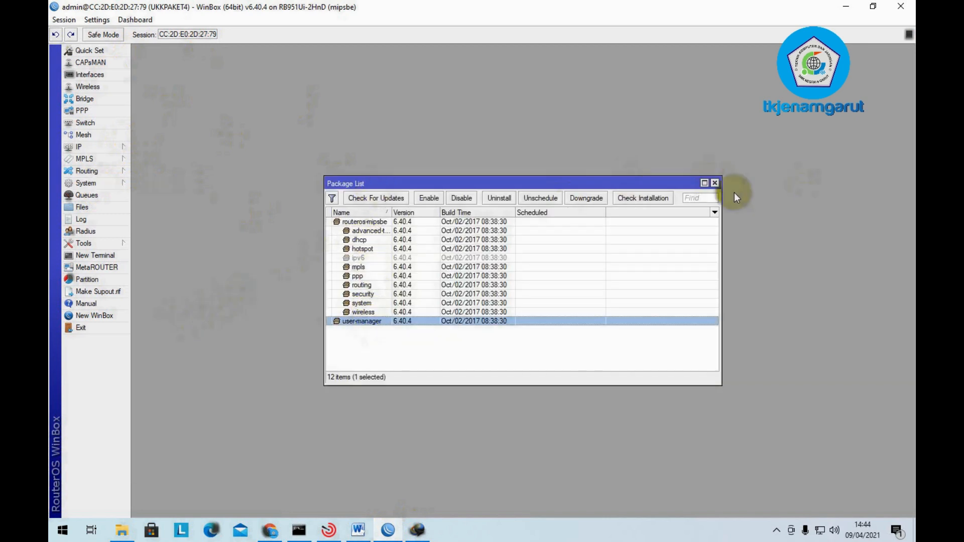
{"action": "left_click", "coordinate": [714, 182]}
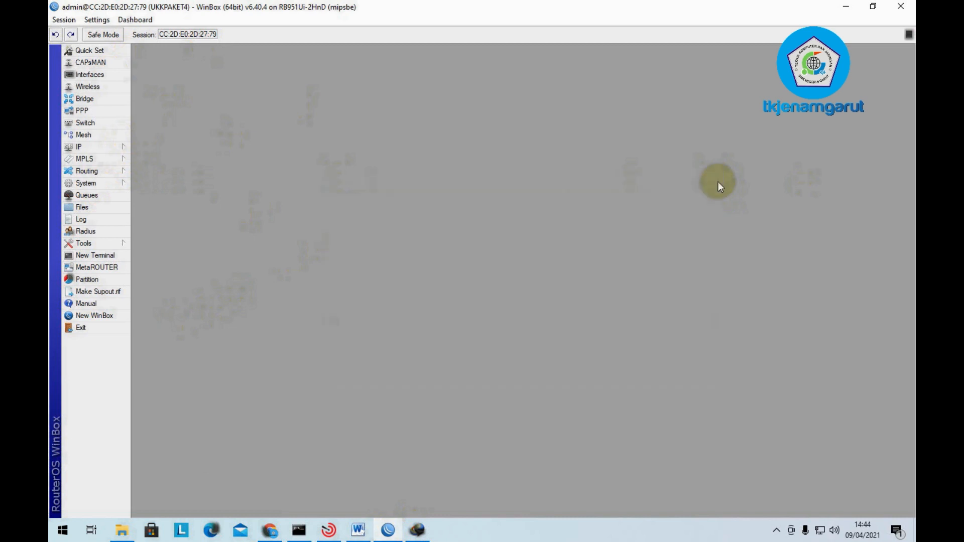
- Upload user-manager-6.40.4-mipsbe.npk from Downloads > Compressed > Router to the router's Files
{"action": "left_click", "coordinate": [101, 204]}
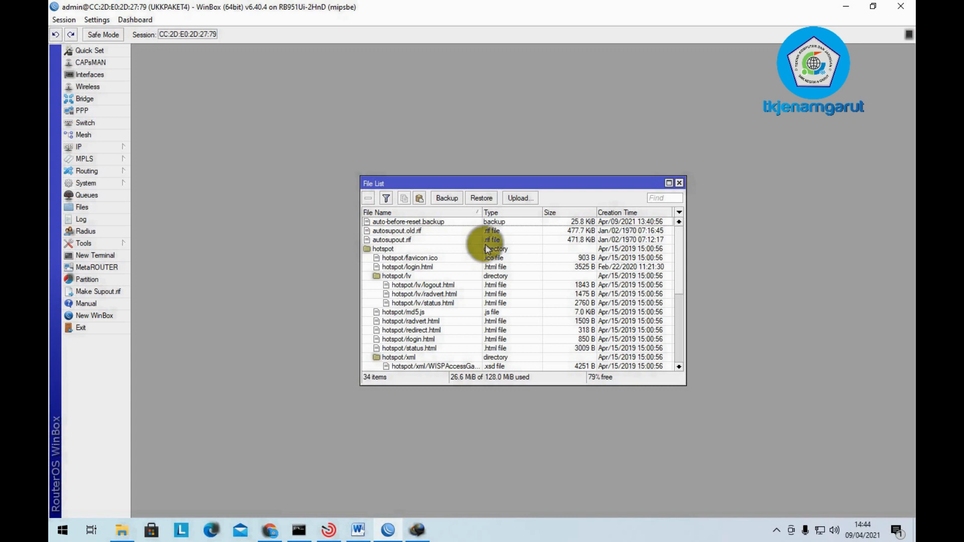
{"action": "left_click", "coordinate": [522, 199]}
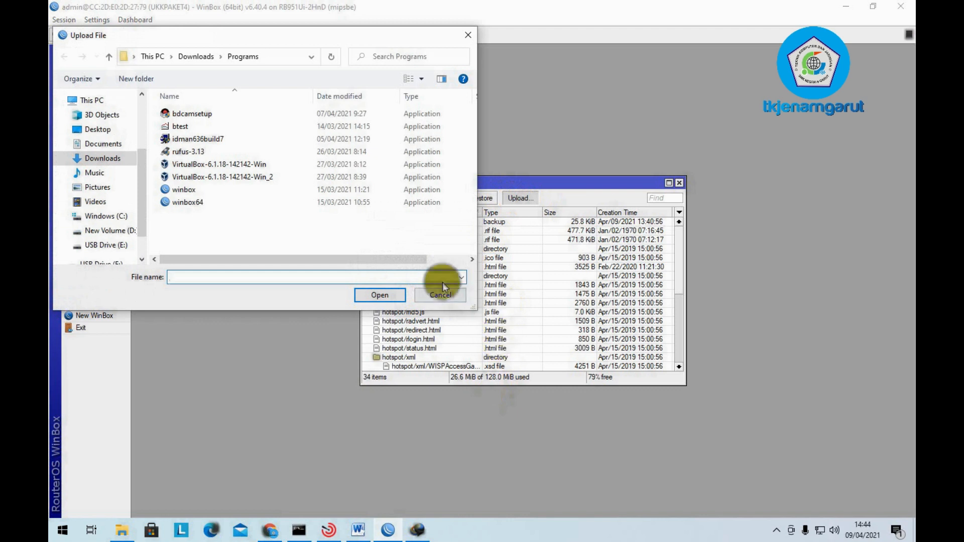
{"action": "left_click", "coordinate": [105, 157]}
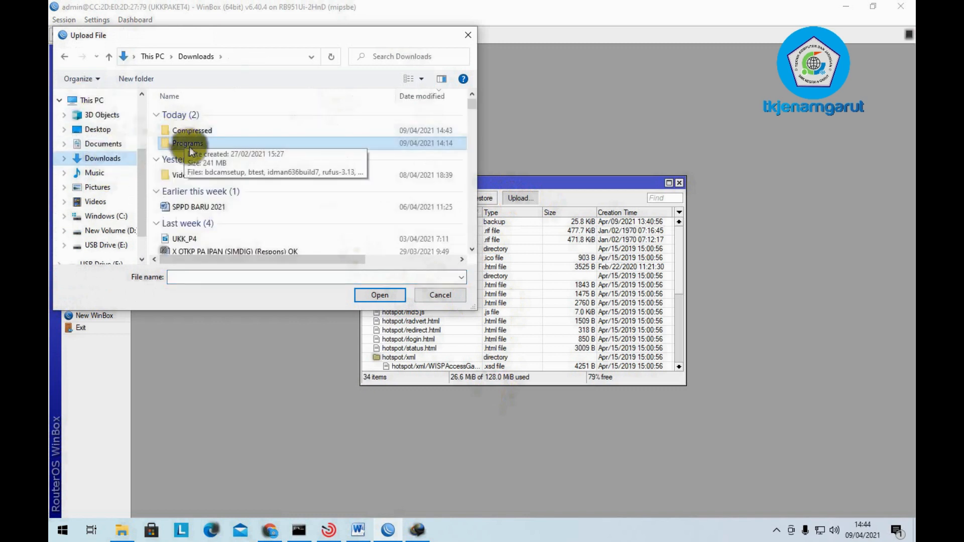
{"action": "double_click", "coordinate": [219, 131]}
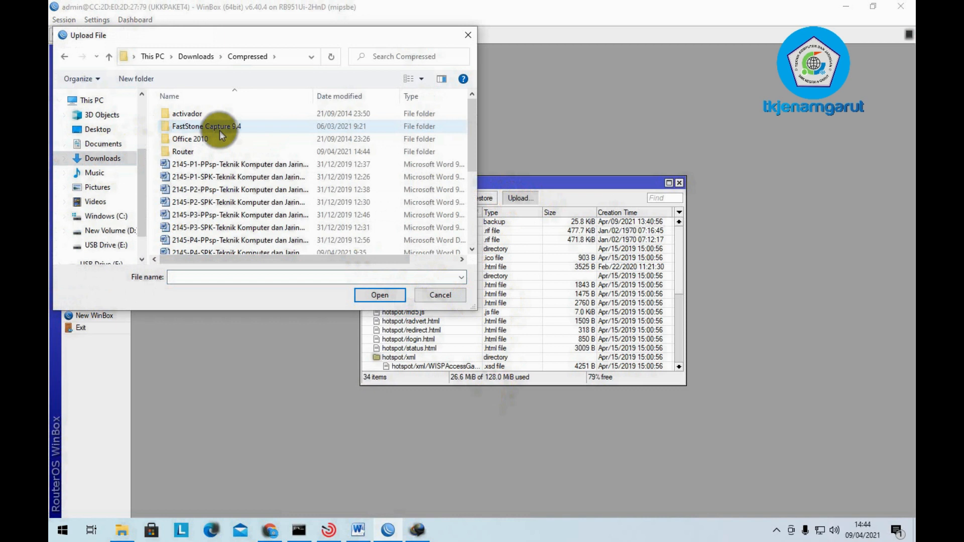
{"action": "double_click", "coordinate": [195, 152]}
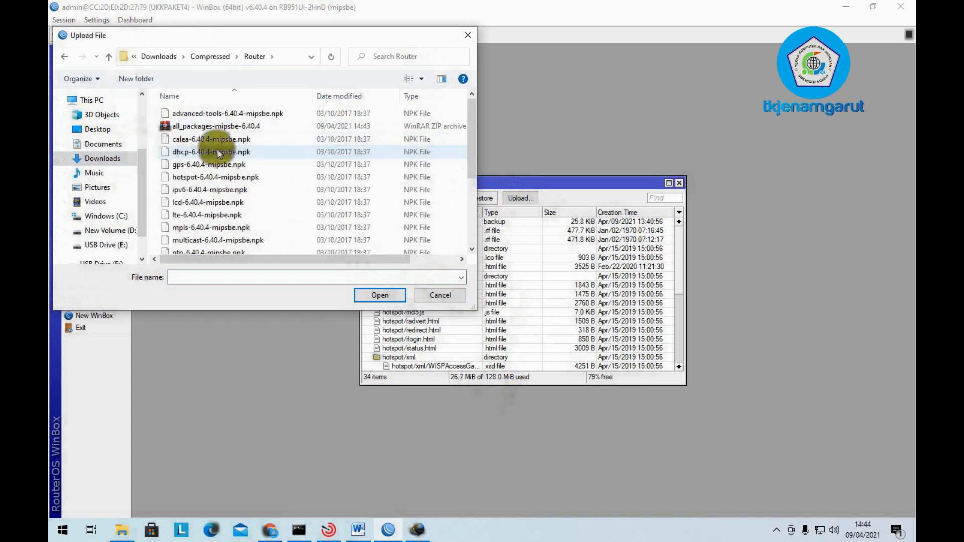
{"action": "scroll", "coordinate": [216, 148], "scroll_direction": "down", "scroll_amount": 3}
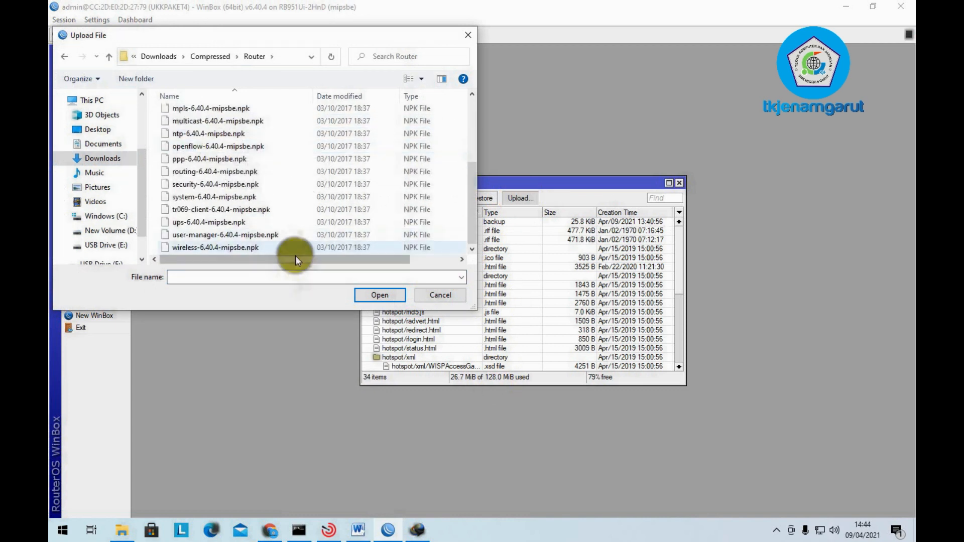
{"action": "left_click", "coordinate": [279, 234]}
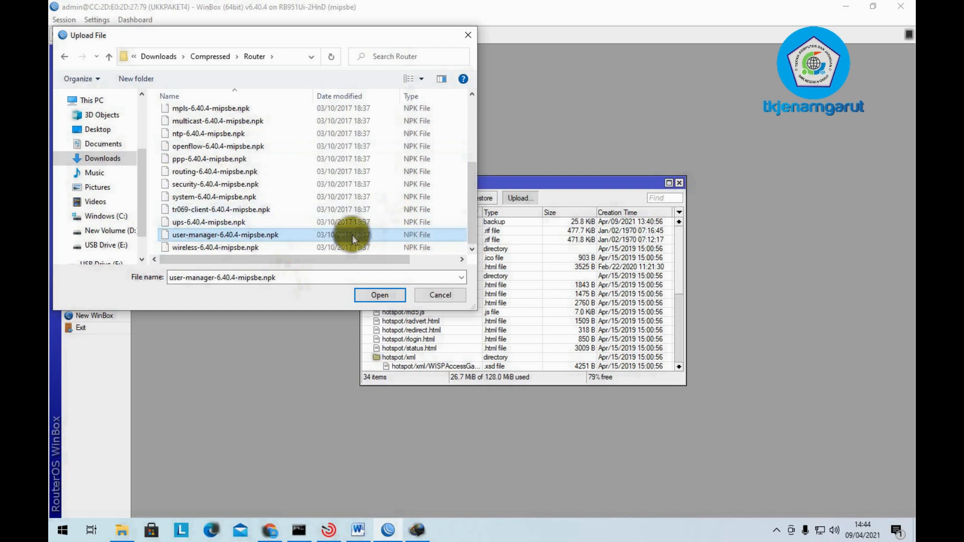
{"action": "left_click", "coordinate": [375, 298]}
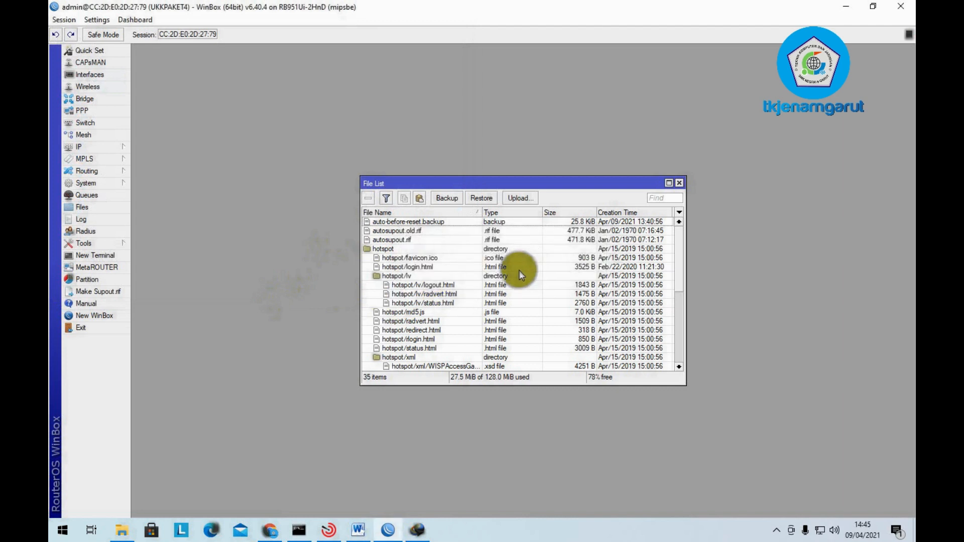
- Delete user-manager-6.40.4-mipsbe.npk from the router's file list, close it, and minimize WinBox
{"action": "scroll", "coordinate": [519, 270], "scroll_direction": "down", "scroll_amount": 3}
{"action": "scroll", "coordinate": [519, 270], "scroll_direction": "down", "scroll_amount": 4}
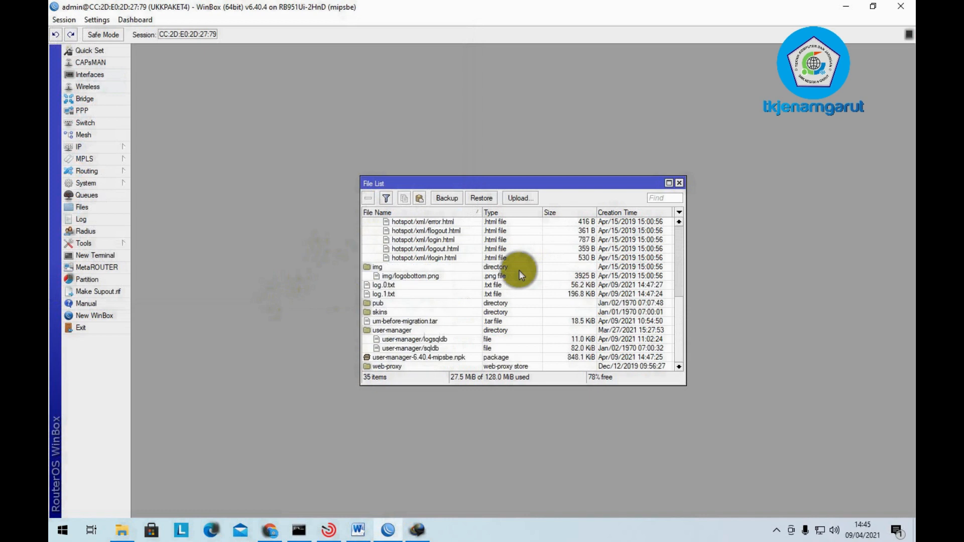
{"action": "left_click", "coordinate": [441, 357]}
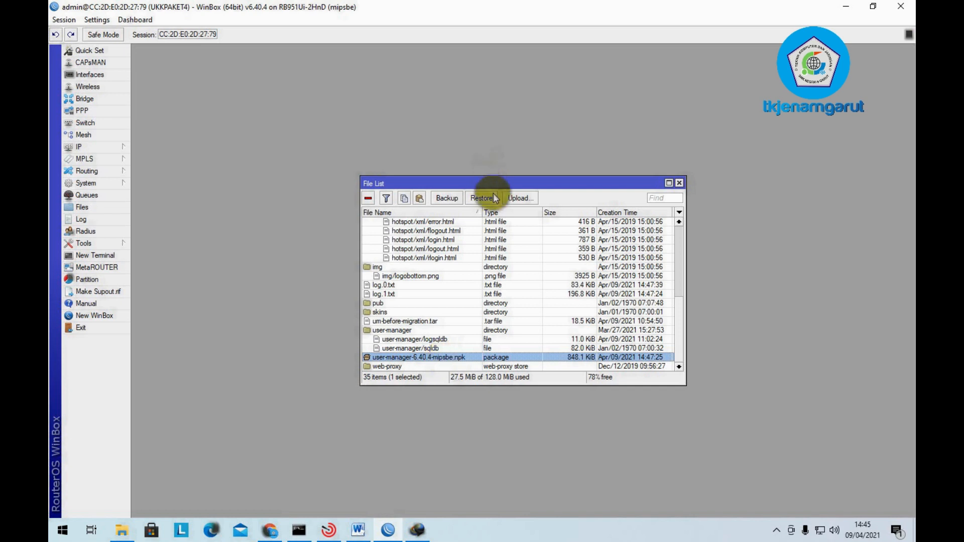
{"action": "key", "text": "Delete"}
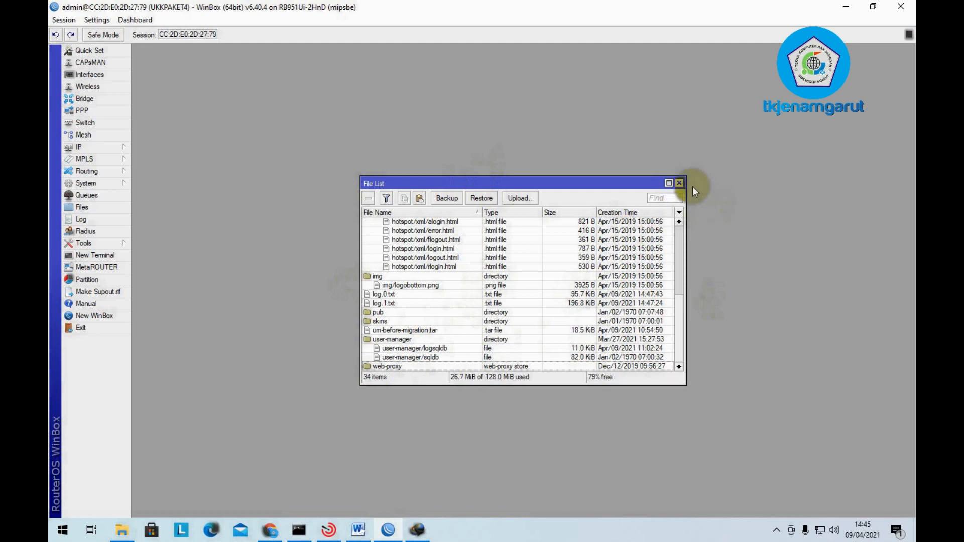
{"action": "left_click", "coordinate": [679, 182]}
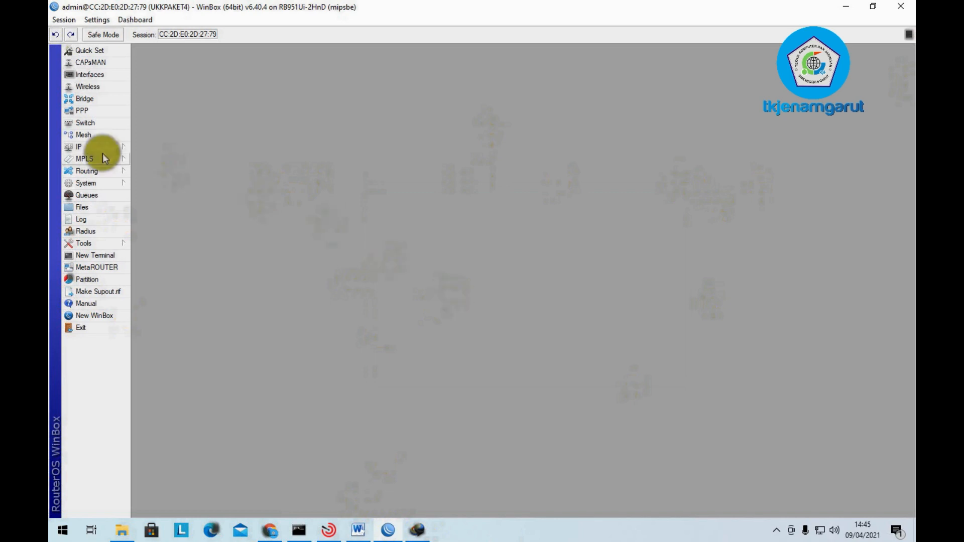
{"action": "left_click", "coordinate": [382, 530]}
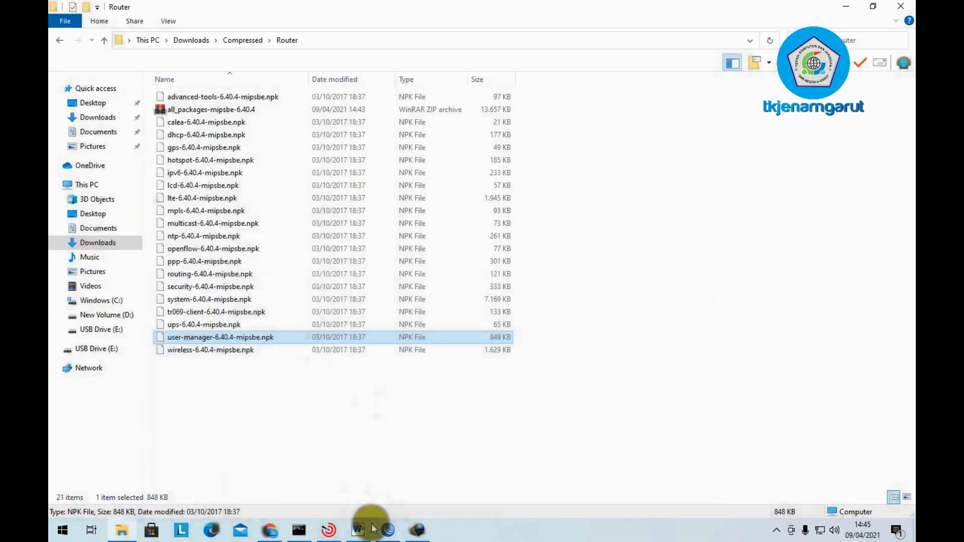
- Check the Paket 4 task sheet, then clear away Word, Explorer and Chrome to return to WinBox
{"action": "left_click", "coordinate": [371, 529]}
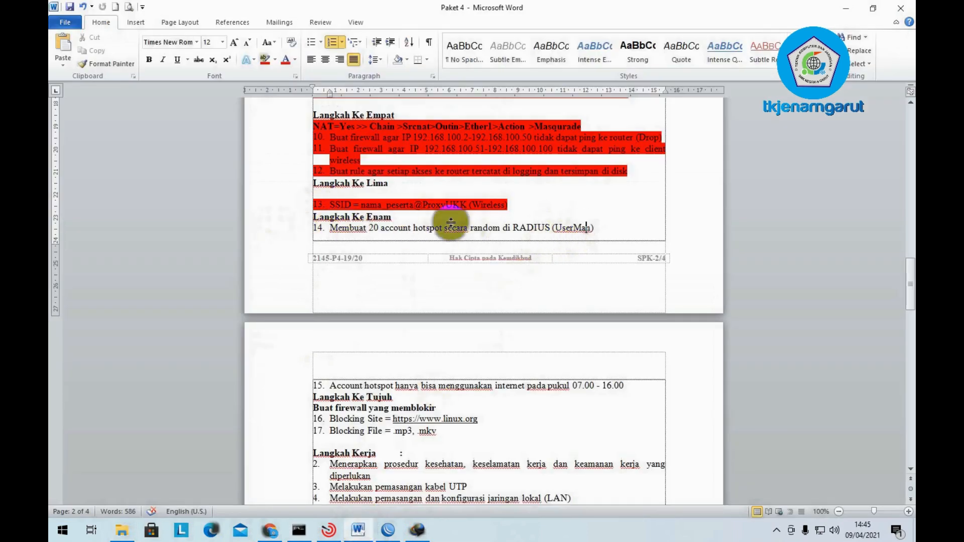
{"action": "left_click", "coordinate": [847, 8]}
{"action": "left_click", "coordinate": [902, 8]}
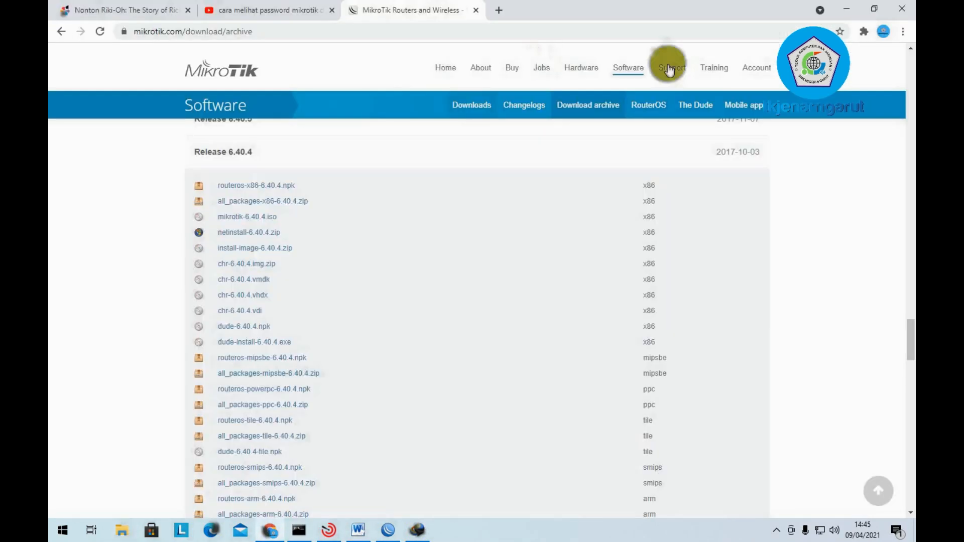
{"action": "left_click", "coordinate": [846, 8]}
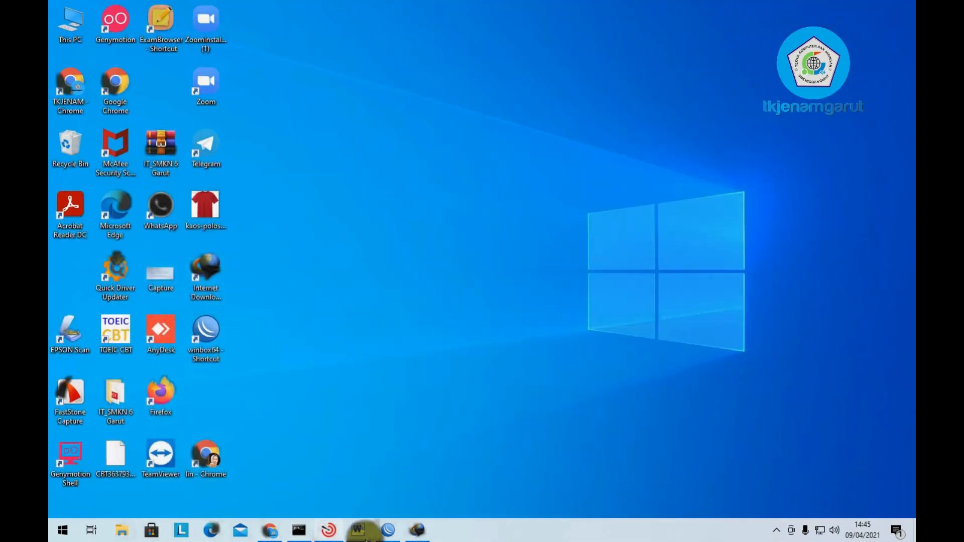
{"action": "left_click", "coordinate": [387, 530]}
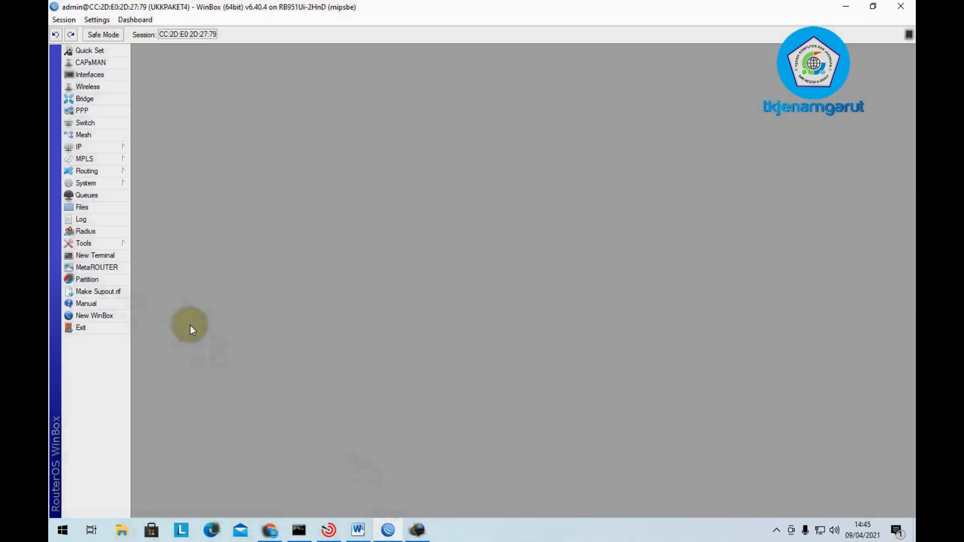
- Open IP > Hotspot, look through the User Profiles and Users tabs, and settle on Servers
{"action": "left_click", "coordinate": [85, 150]}
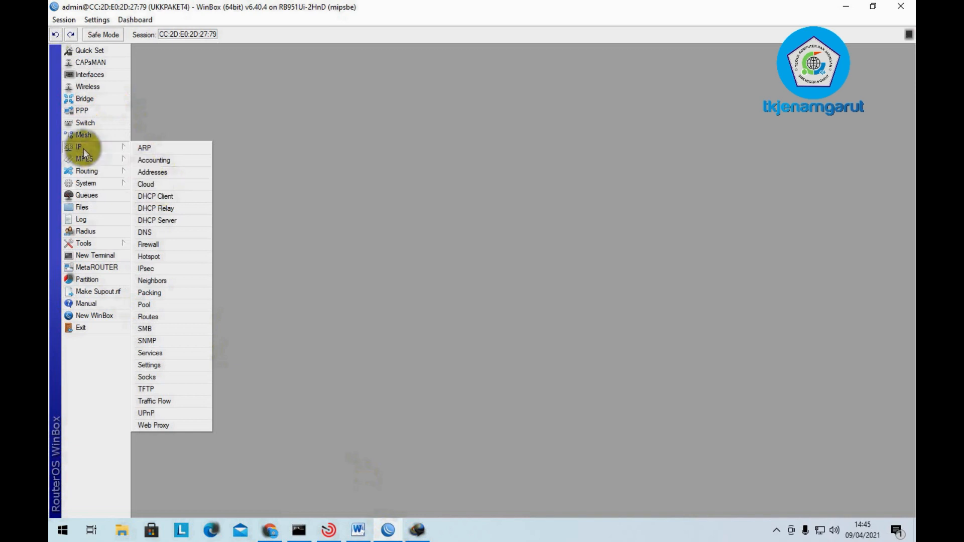
{"action": "left_click", "coordinate": [161, 257]}
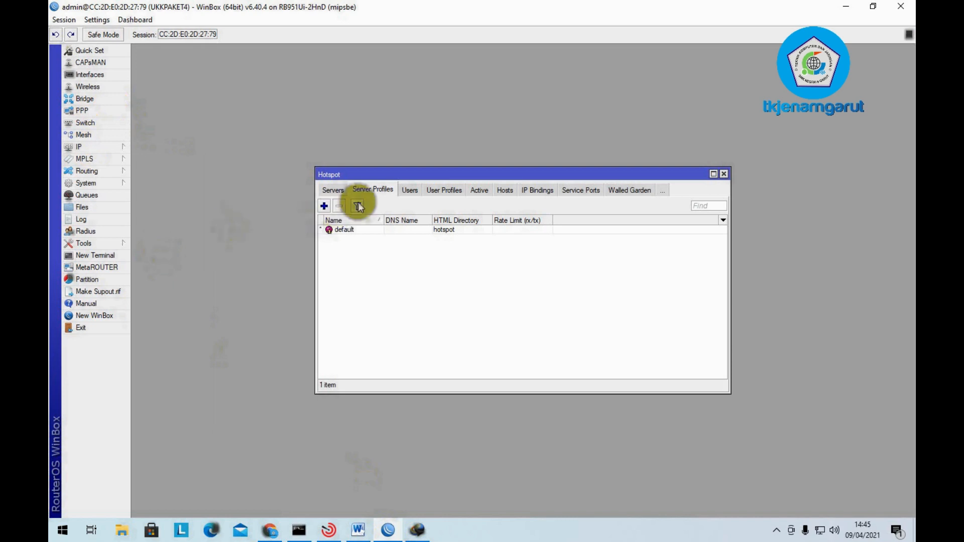
{"action": "left_click", "coordinate": [332, 190]}
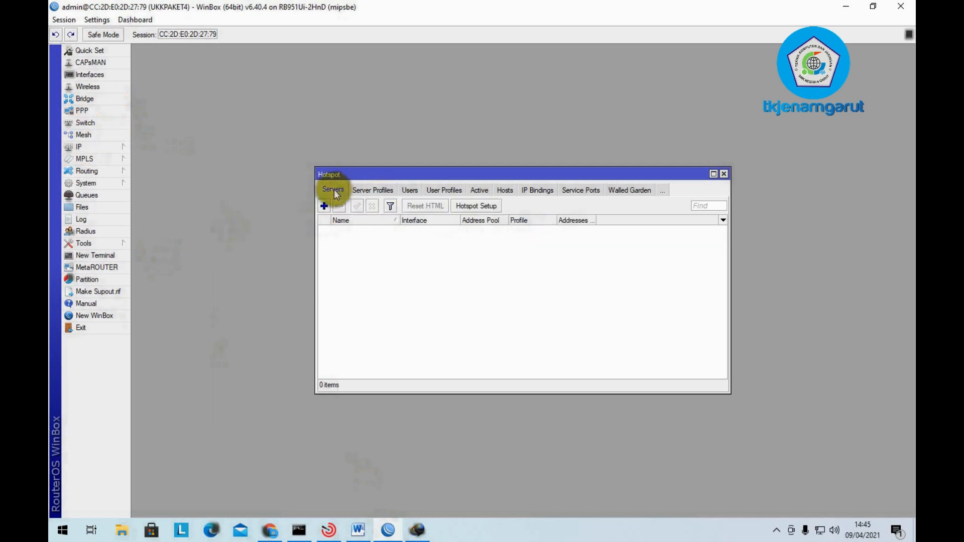
{"action": "left_click", "coordinate": [442, 191]}
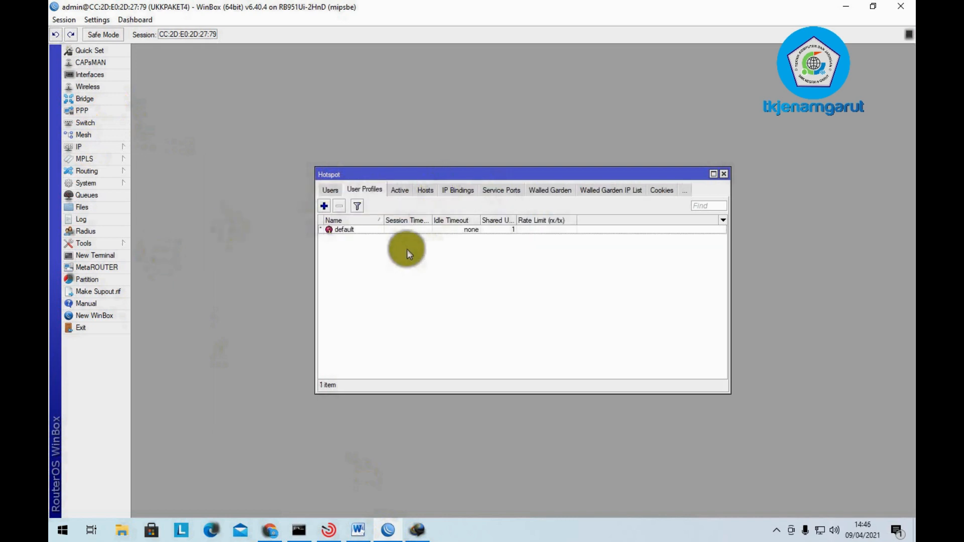
{"action": "left_click", "coordinate": [330, 190]}
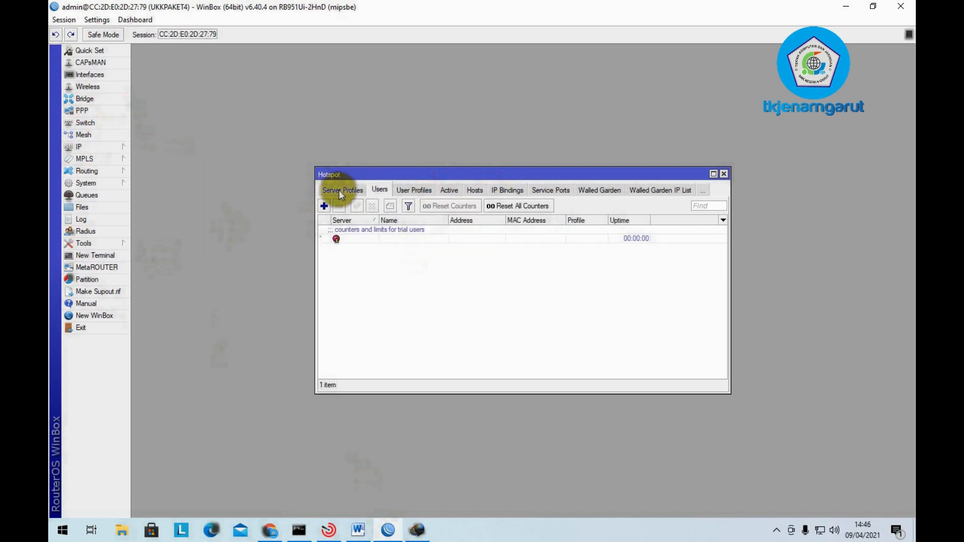
{"action": "left_click", "coordinate": [345, 191]}
{"action": "left_click", "coordinate": [329, 191]}
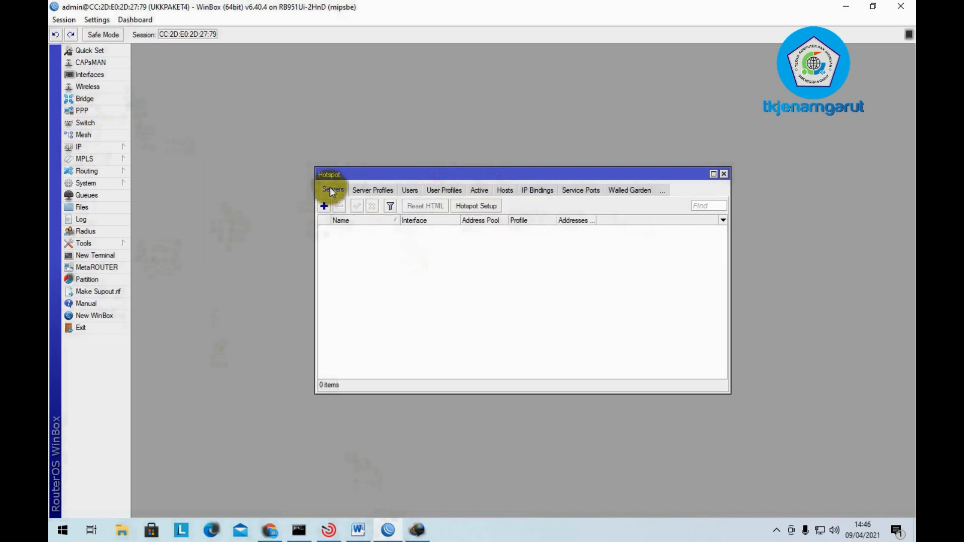
- Run Hotspot Setup on interface Hotspot with 192.168.200.1/24, default pool, no certificate, DNS 8.8.8.8
{"action": "left_click", "coordinate": [477, 206]}
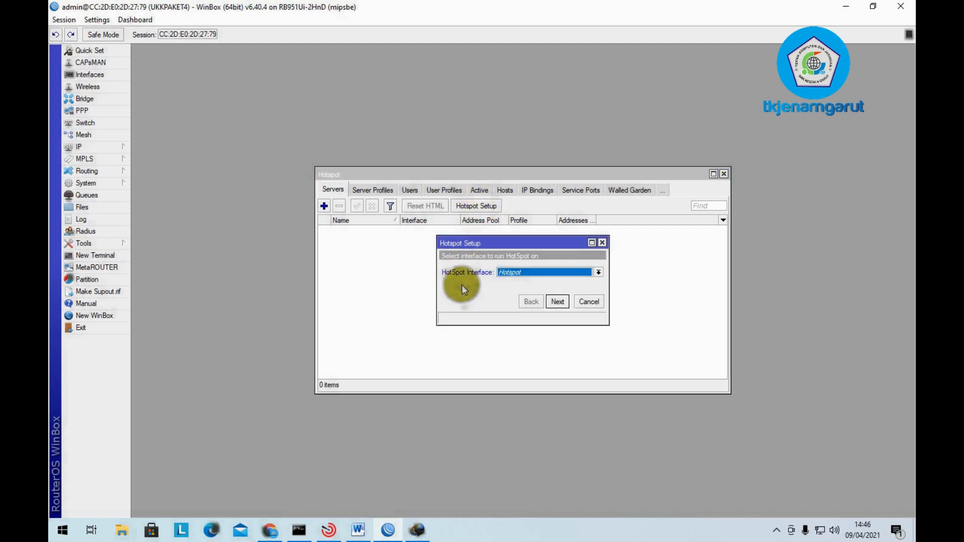
{"action": "left_click", "coordinate": [557, 302]}
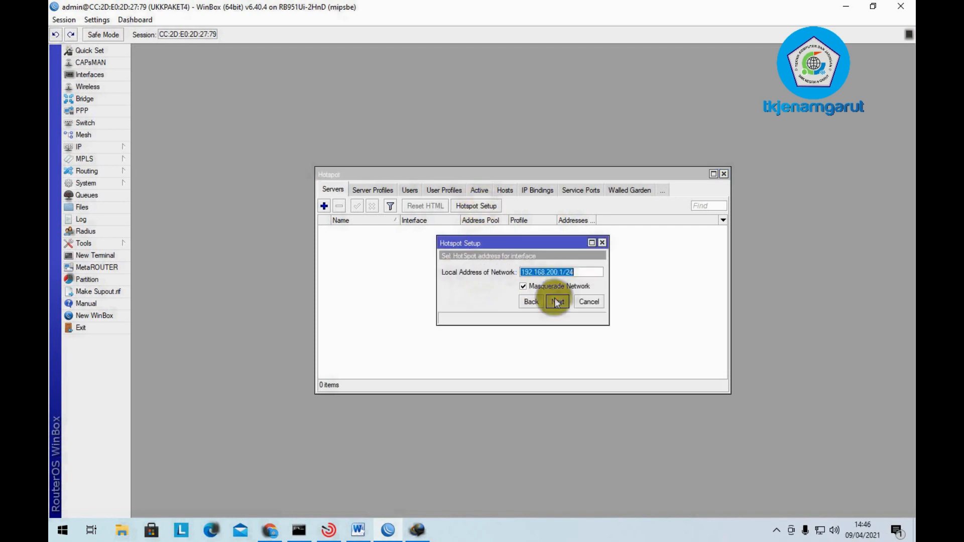
{"action": "left_click", "coordinate": [559, 302]}
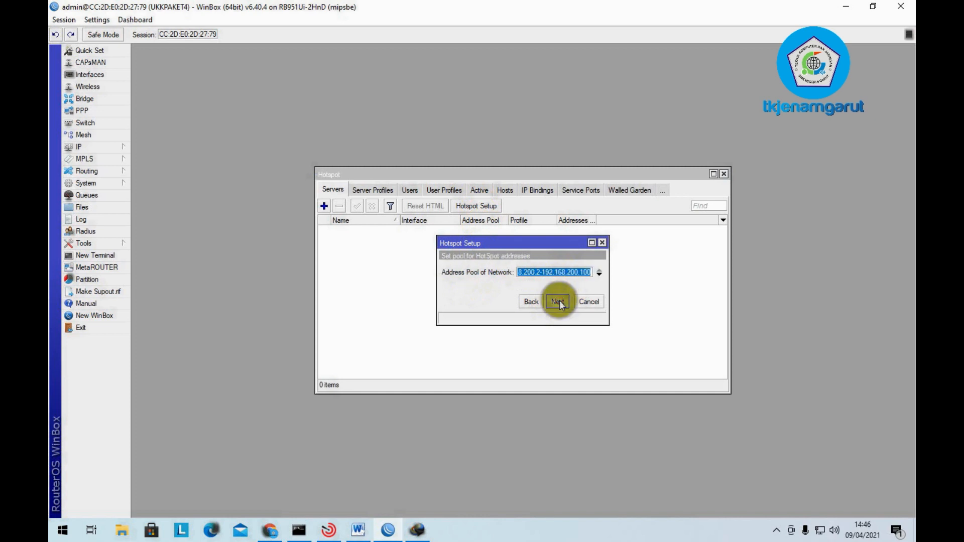
{"action": "left_click", "coordinate": [558, 302]}
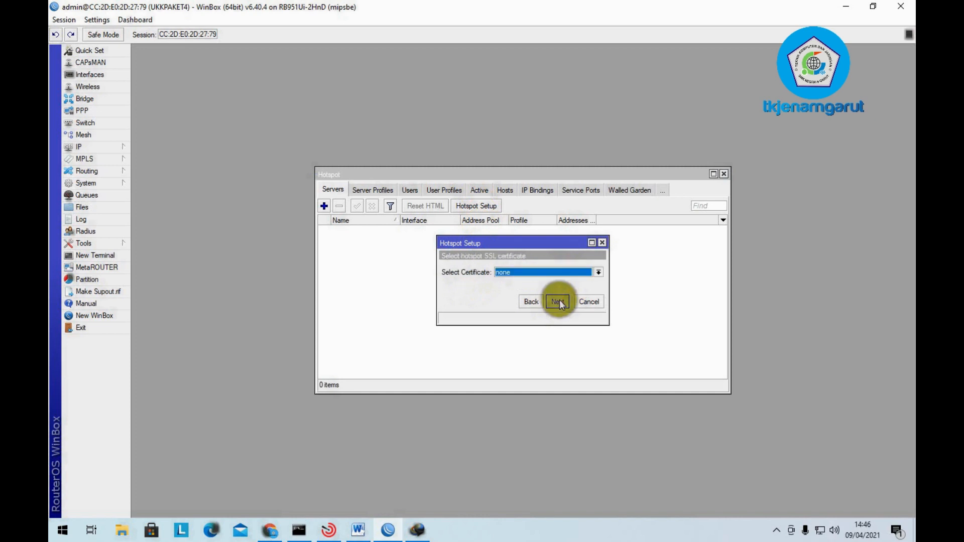
{"action": "left_click", "coordinate": [558, 302]}
{"action": "left_click", "coordinate": [558, 302]}
{"action": "left_click", "coordinate": [558, 301]}
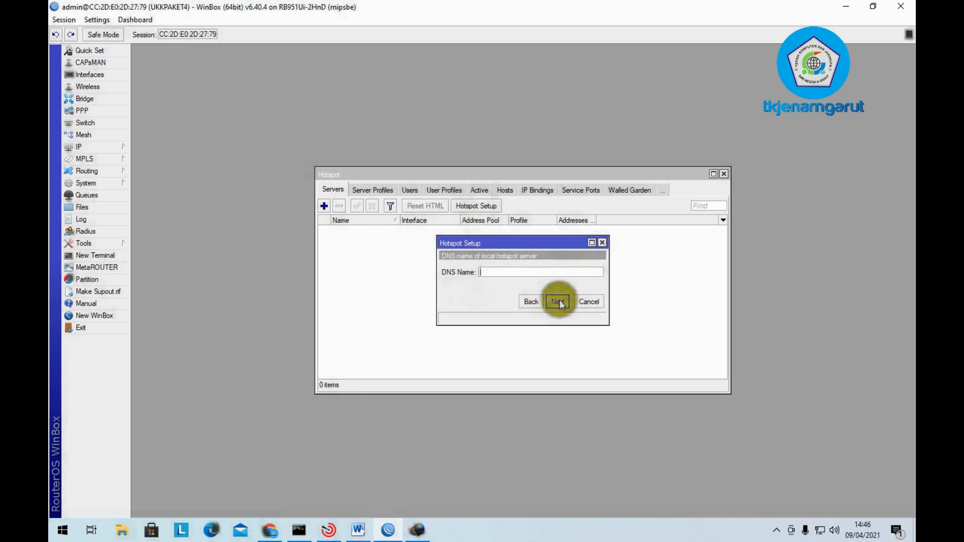
{"action": "left_click", "coordinate": [559, 300]}
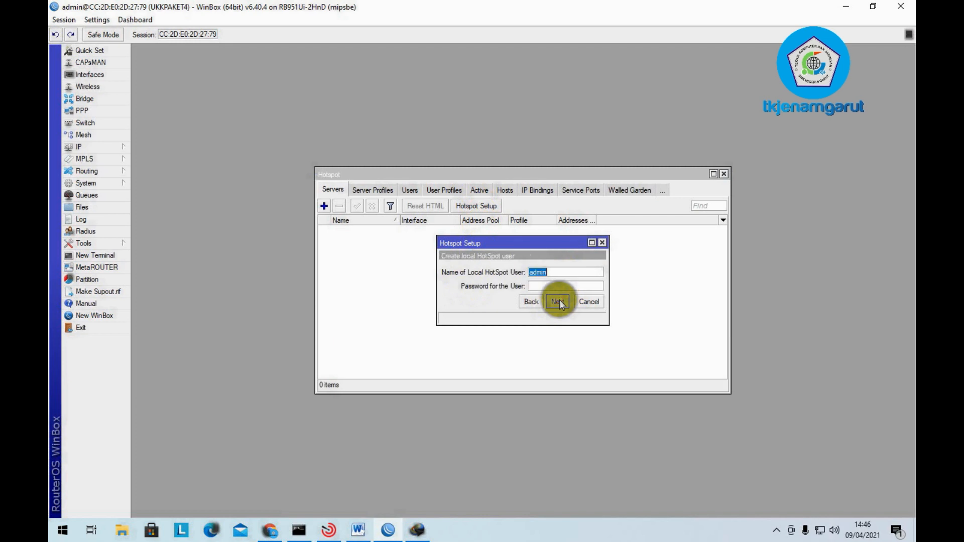
{"action": "left_click", "coordinate": [559, 299]}
{"action": "left_click", "coordinate": [524, 277]}
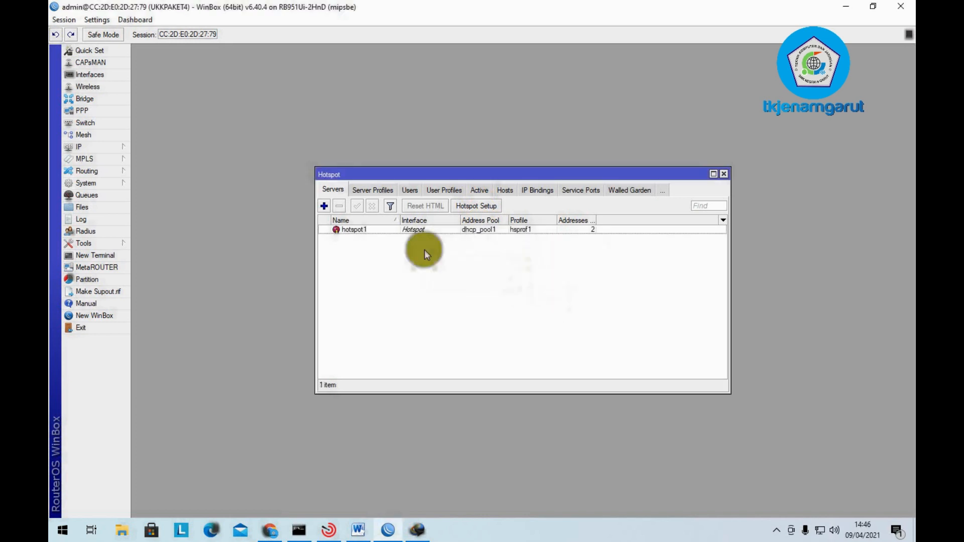
{"action": "left_click", "coordinate": [378, 231]}
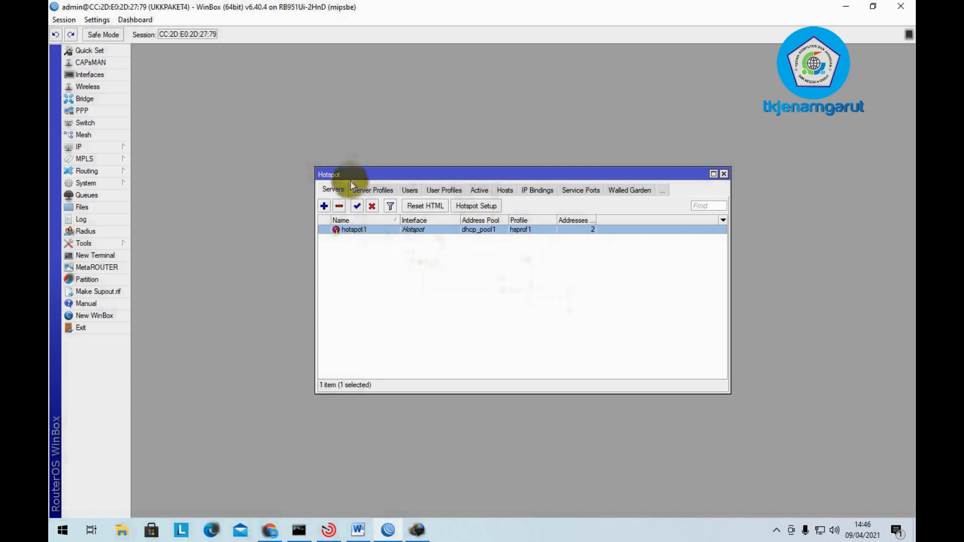
{"action": "left_click", "coordinate": [359, 530]}
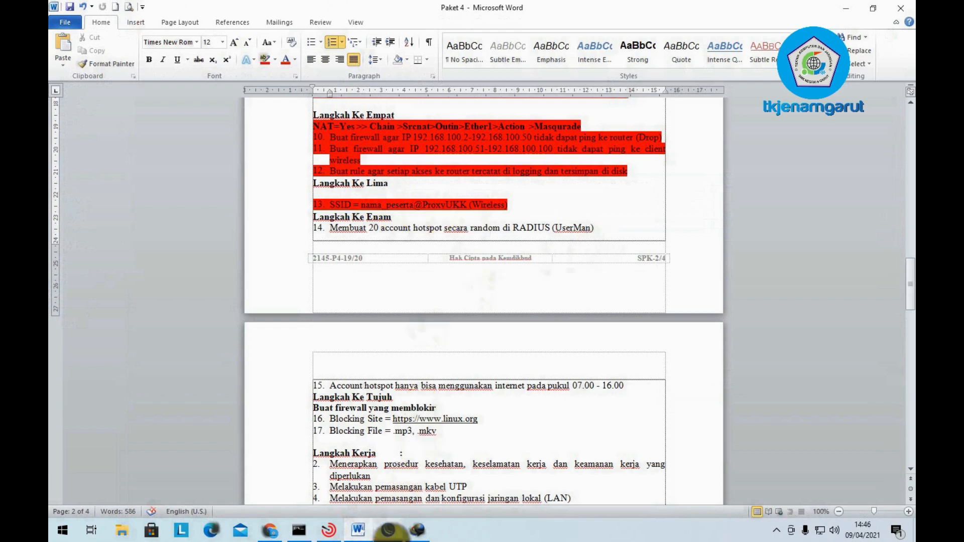
- Return from the Word task sheet to the WinBox hotspot server list
{"action": "left_click", "coordinate": [388, 529]}
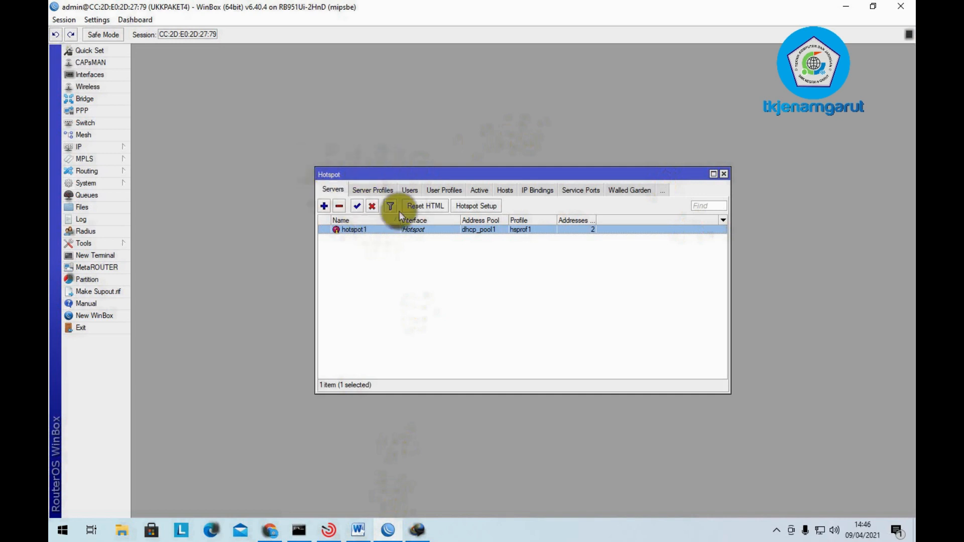
- Tick Use RADIUS in the hsprof1 server profile, apply it, and close the Hotspot window
{"action": "left_click", "coordinate": [377, 191]}
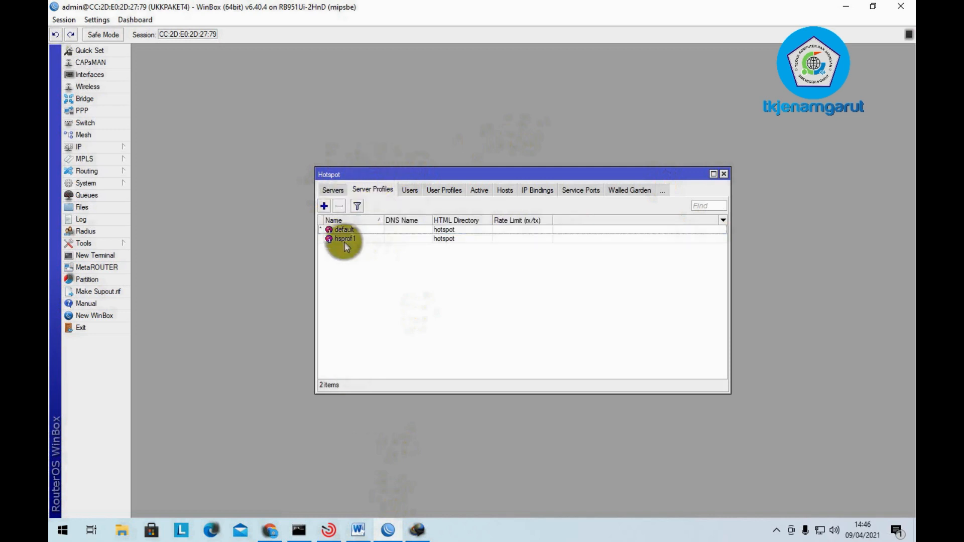
{"action": "double_click", "coordinate": [360, 237]}
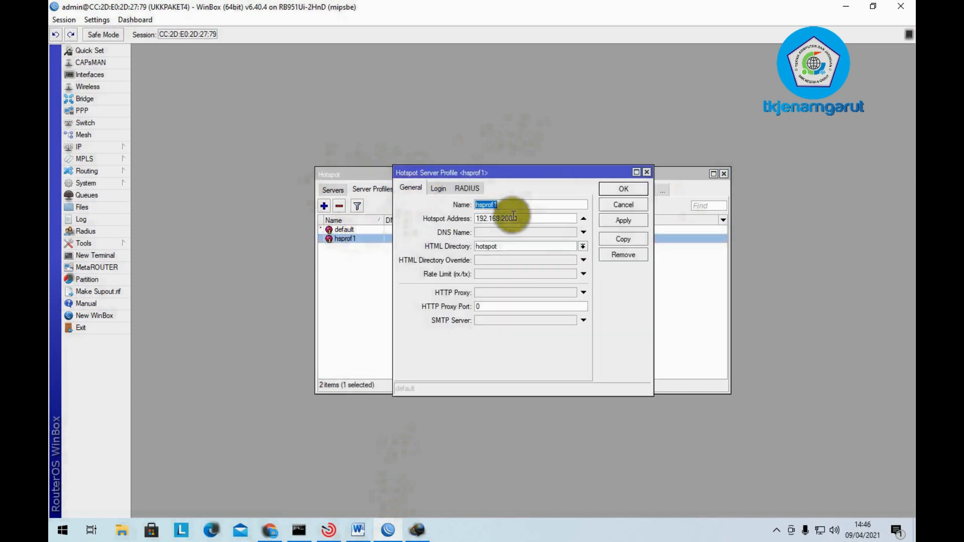
{"action": "left_click", "coordinate": [440, 190]}
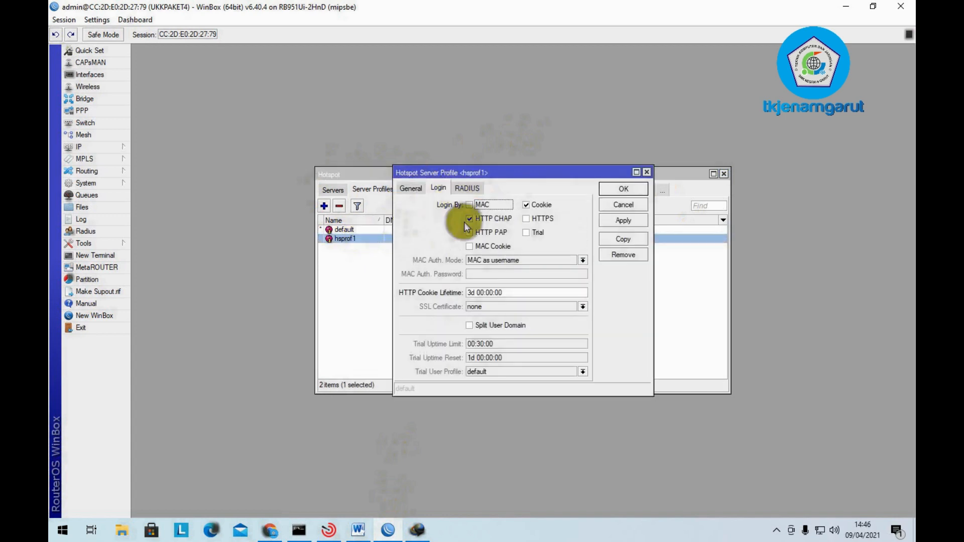
{"action": "left_click", "coordinate": [471, 190]}
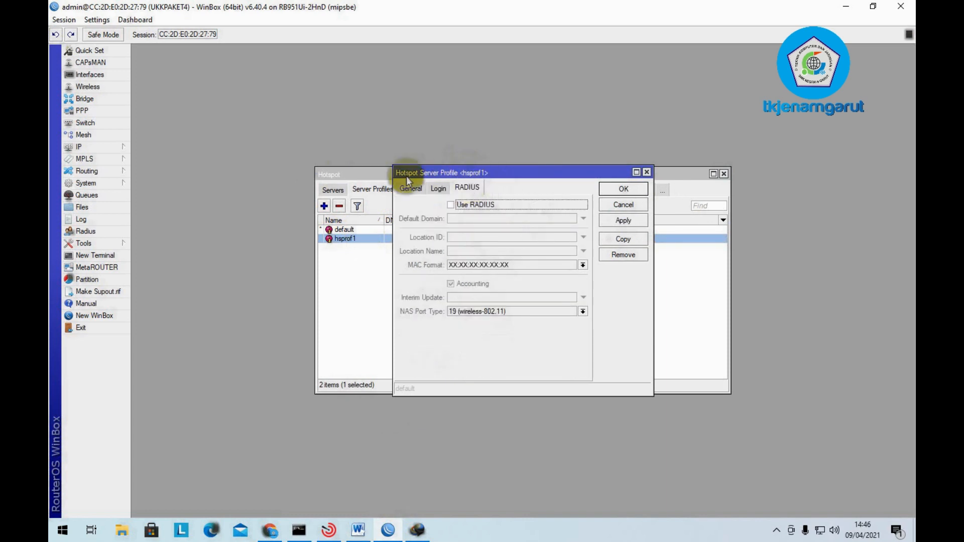
{"action": "left_click", "coordinate": [456, 203]}
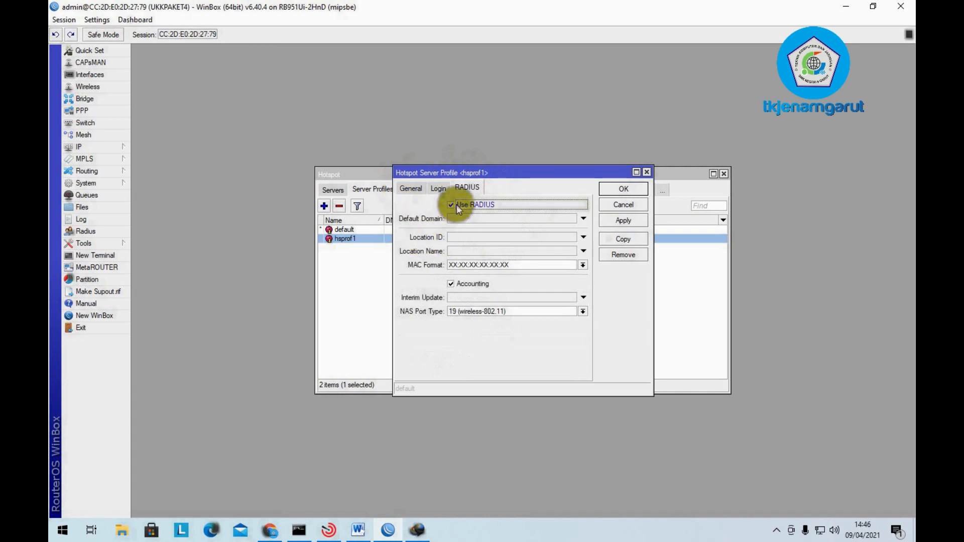
{"action": "left_click", "coordinate": [488, 204]}
{"action": "left_click", "coordinate": [488, 203]}
{"action": "left_click", "coordinate": [624, 221]}
{"action": "left_click", "coordinate": [623, 189]}
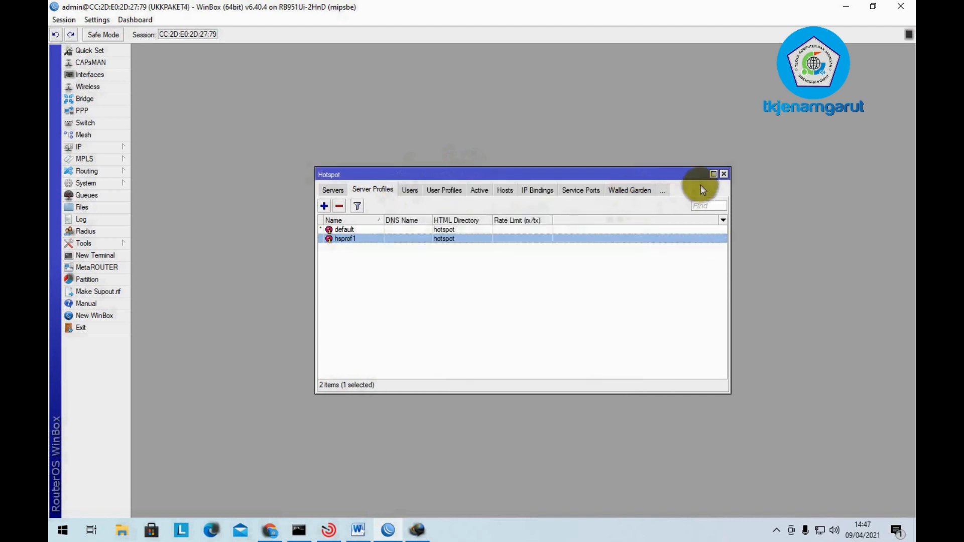
{"action": "left_click", "coordinate": [724, 174]}
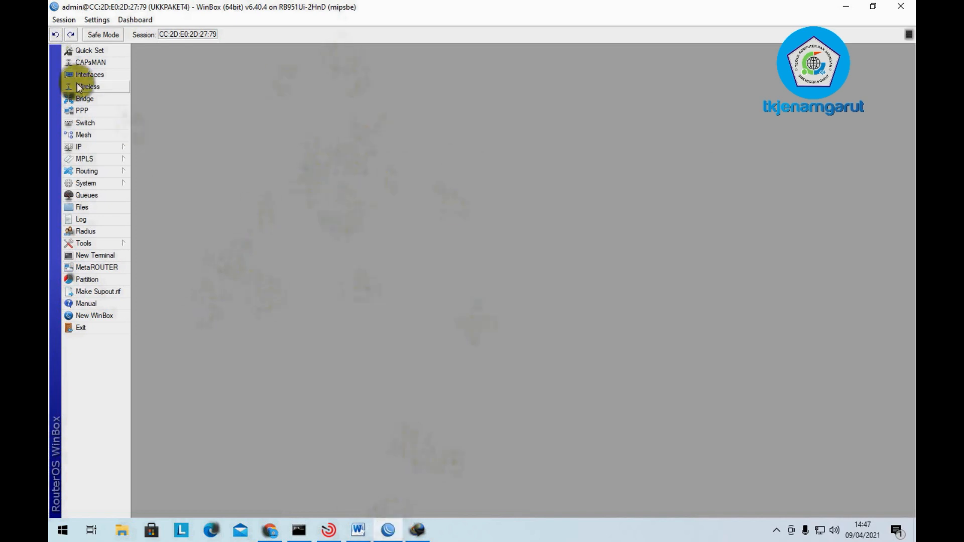
- Add a hotspot RADIUS server at address 127.0.0.1 with a shared secret
{"action": "left_click", "coordinate": [98, 231]}
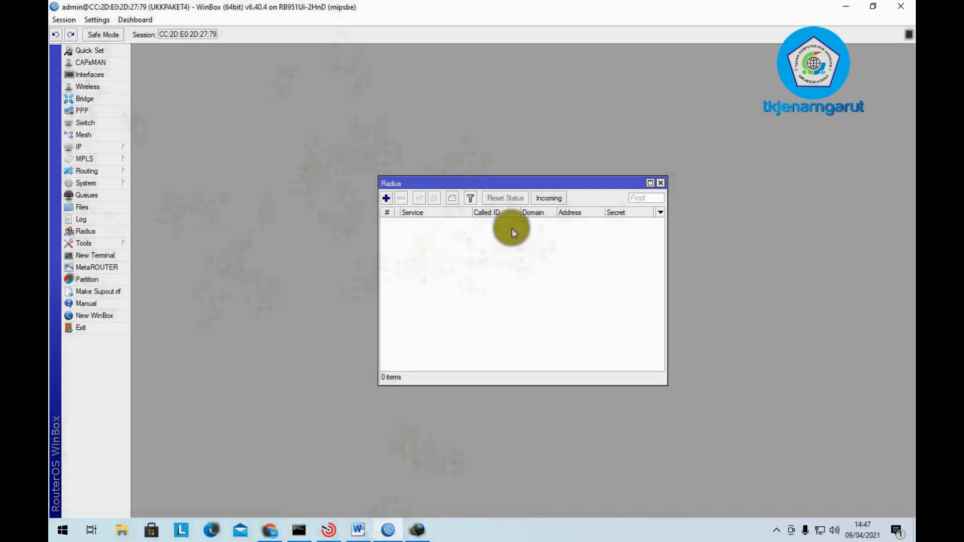
{"action": "left_click", "coordinate": [385, 198]}
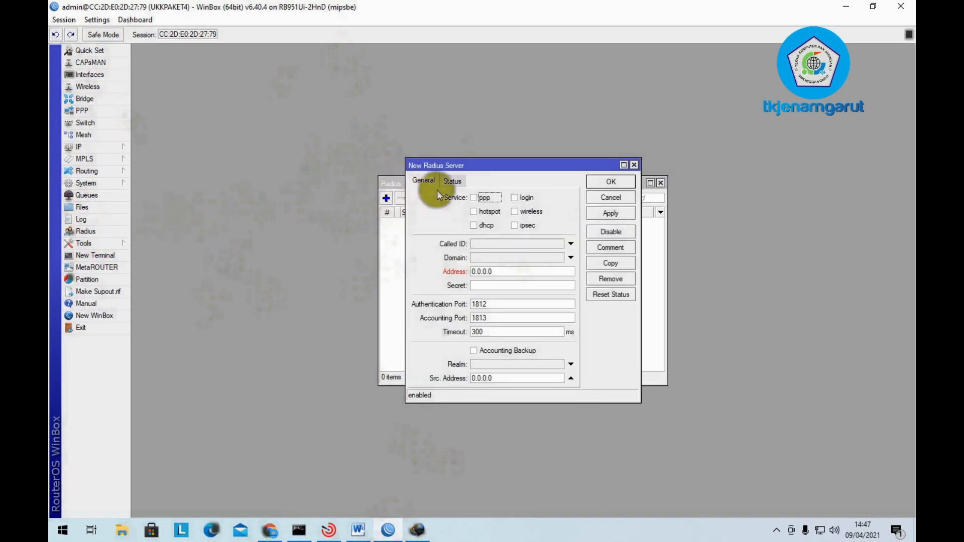
{"action": "left_click", "coordinate": [482, 212]}
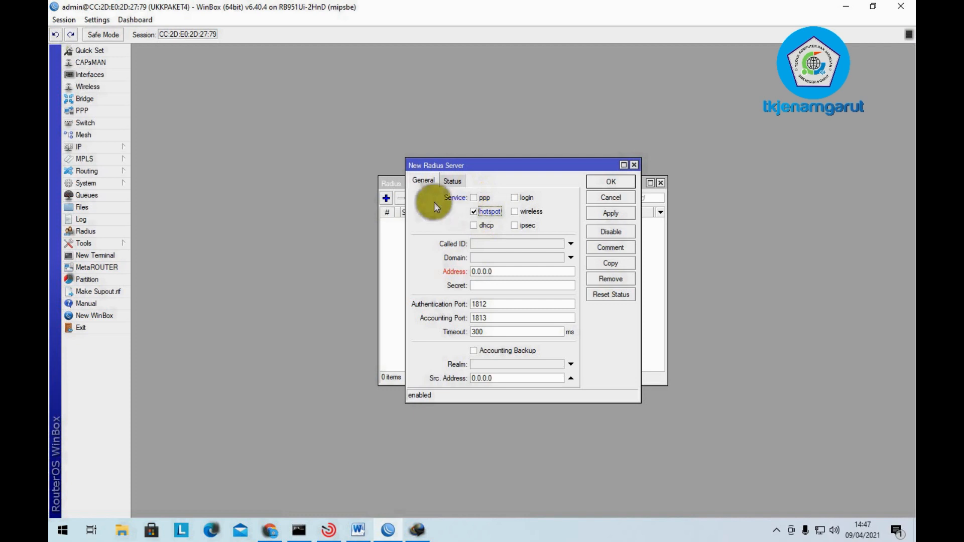
{"action": "double_click", "coordinate": [505, 272]}
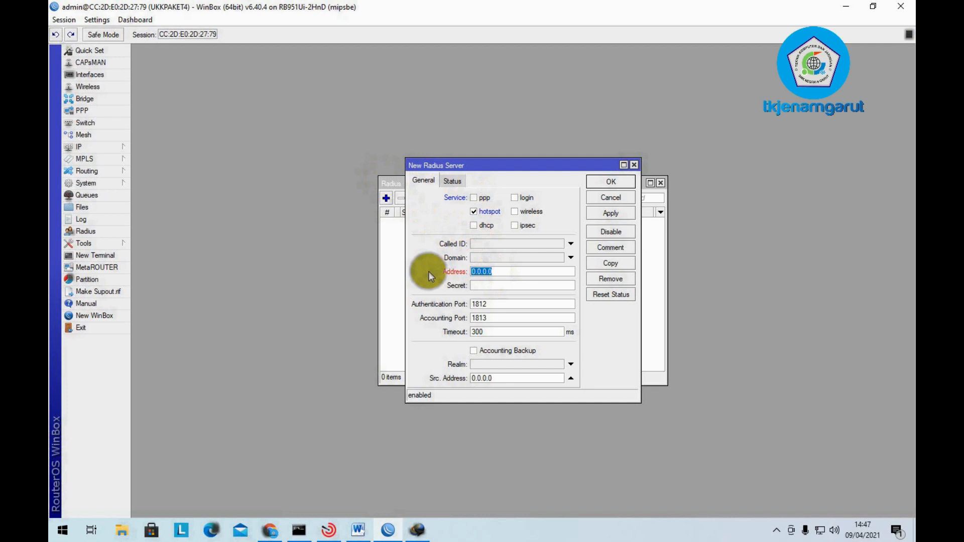
{"action": "type", "text": "127.0.0.1"}
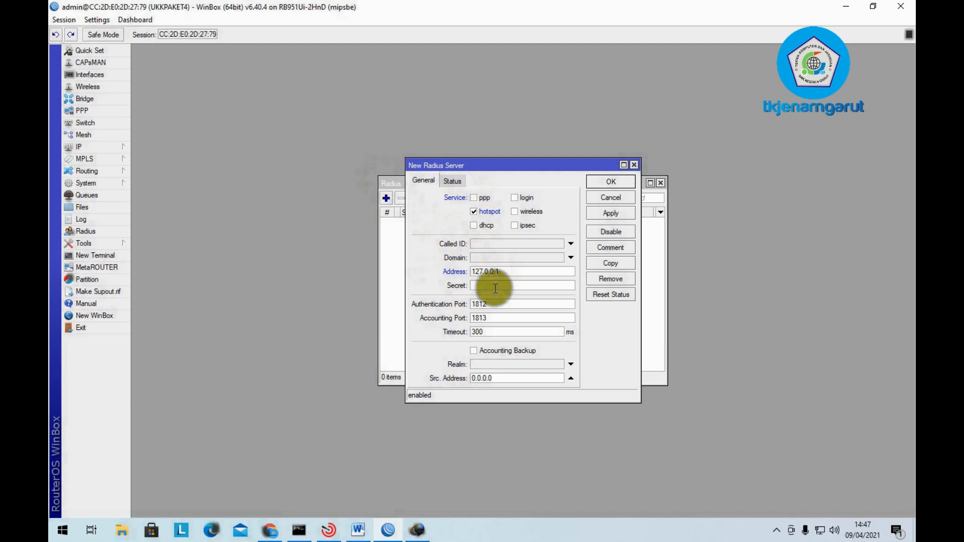
{"action": "type", "text": "12345"}
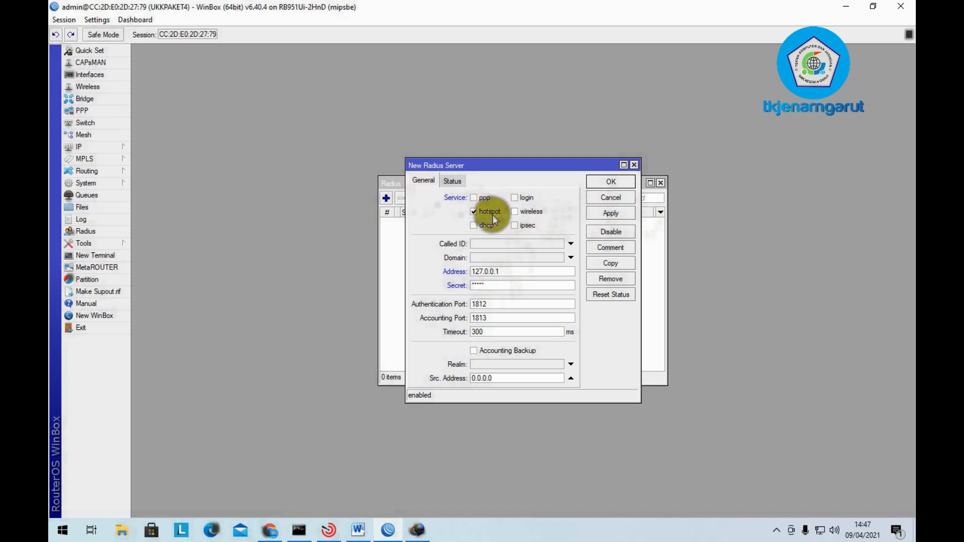
{"action": "left_click", "coordinate": [458, 272]}
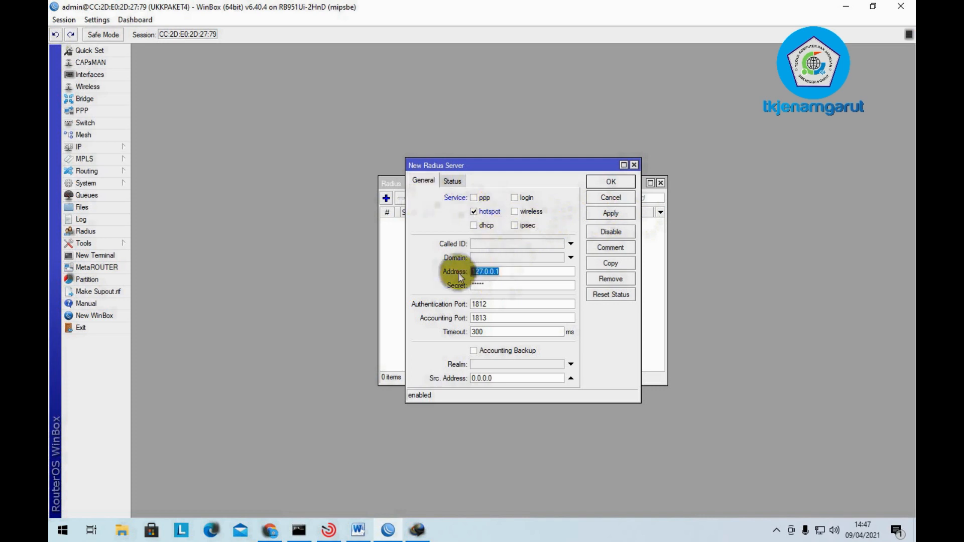
{"action": "left_click", "coordinate": [509, 285]}
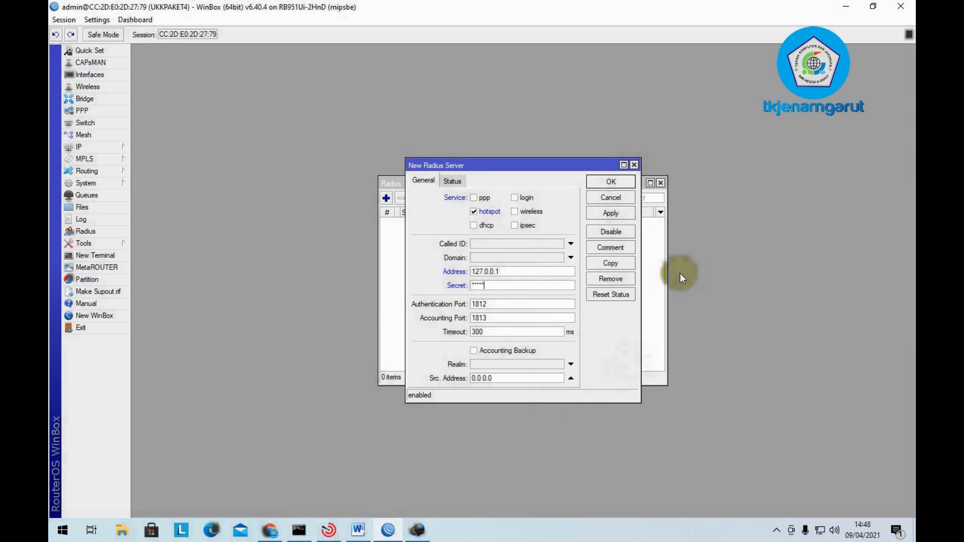
{"action": "left_click", "coordinate": [609, 214]}
{"action": "left_click", "coordinate": [612, 185]}
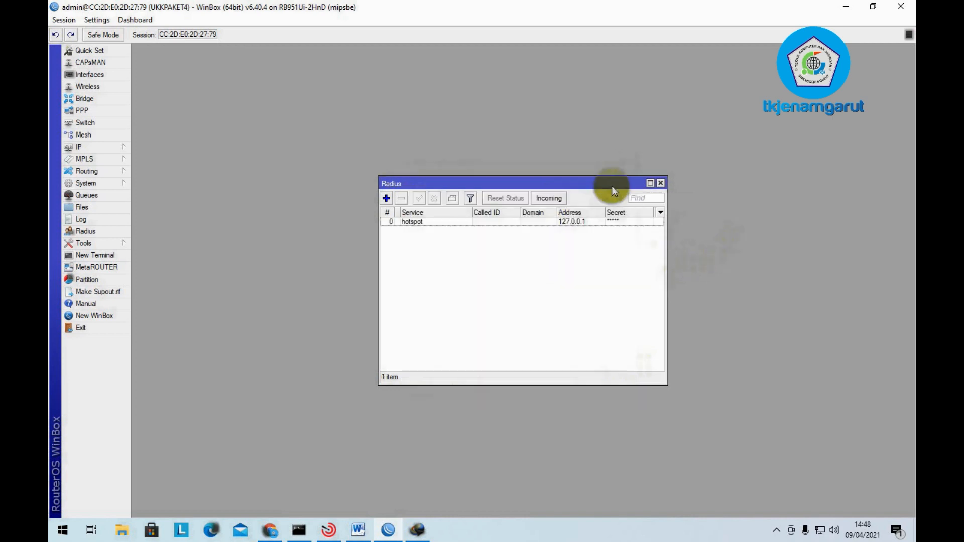
- Enable Accept for incoming RADIUS requests, then close the Radius window and minimize WinBox
{"action": "left_click", "coordinate": [425, 222]}
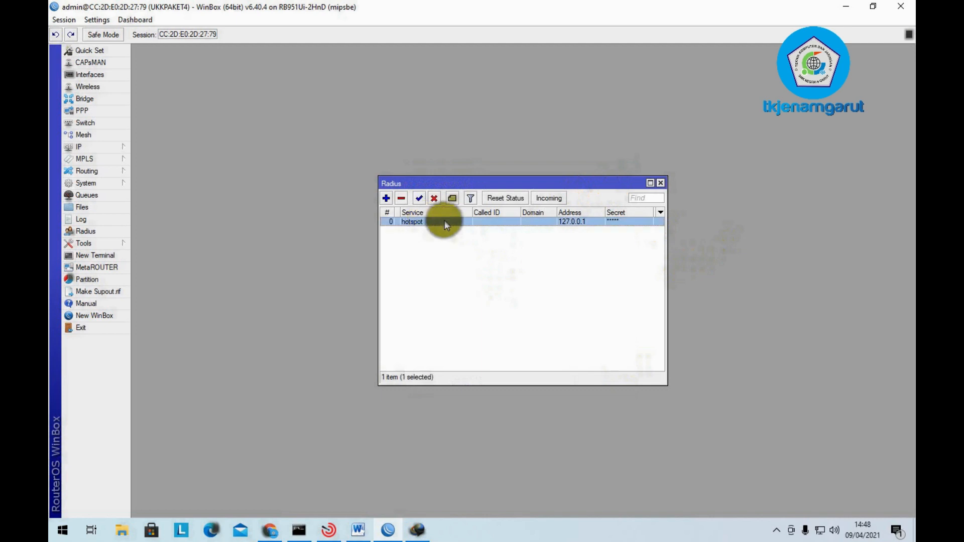
{"action": "left_click", "coordinate": [554, 198]}
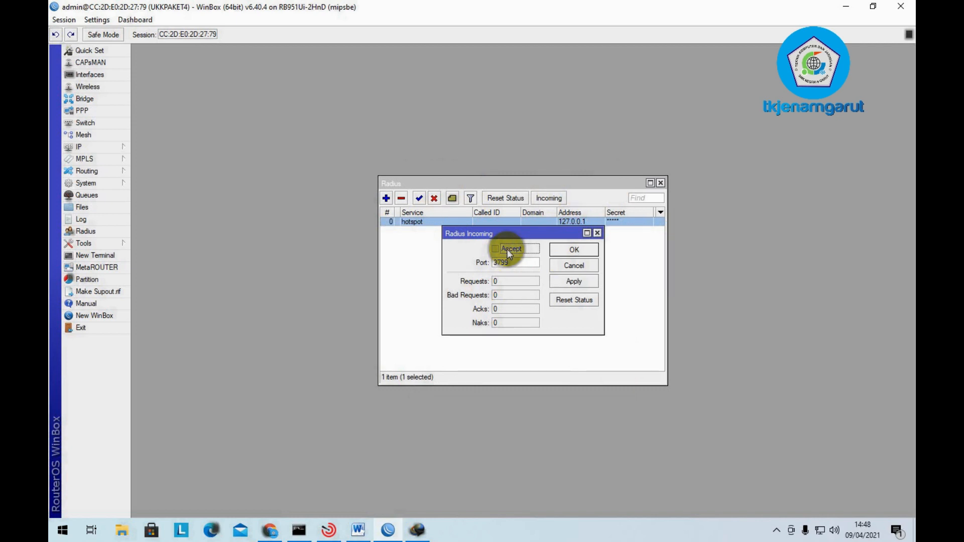
{"action": "left_click", "coordinate": [507, 249]}
{"action": "left_click", "coordinate": [566, 284]}
{"action": "left_click", "coordinate": [573, 250]}
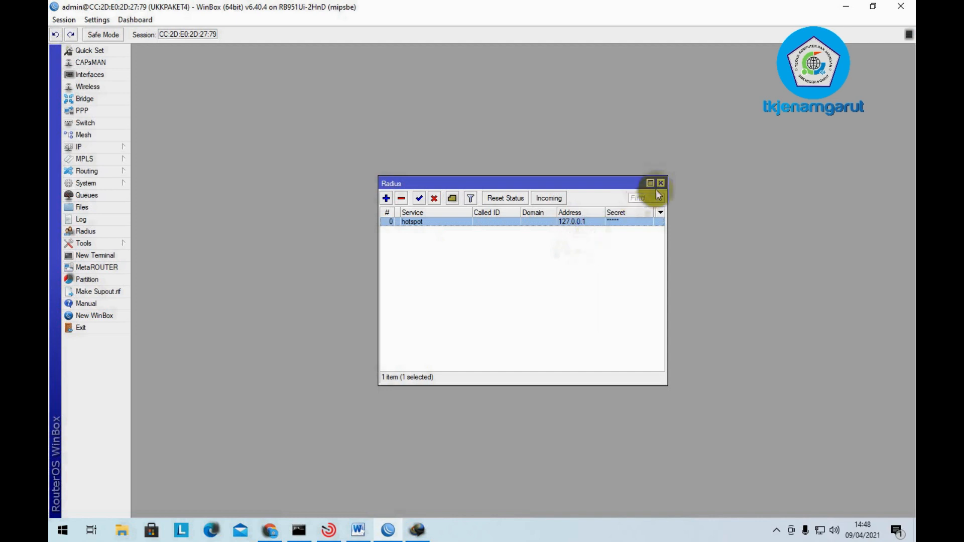
{"action": "left_click", "coordinate": [661, 183]}
{"action": "left_click", "coordinate": [387, 529]}
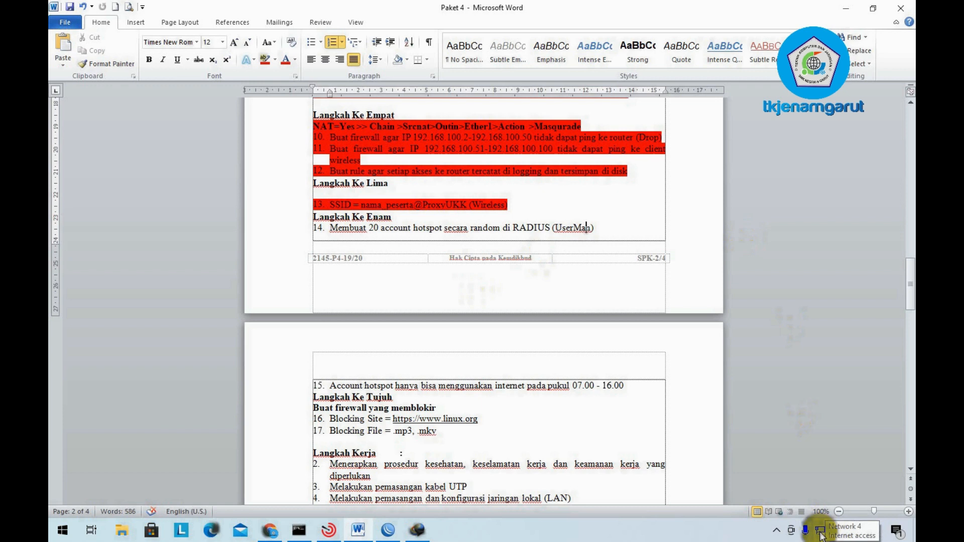
- Open the network icon's shortcut menu in the system tray
{"action": "right_click", "coordinate": [820, 532]}
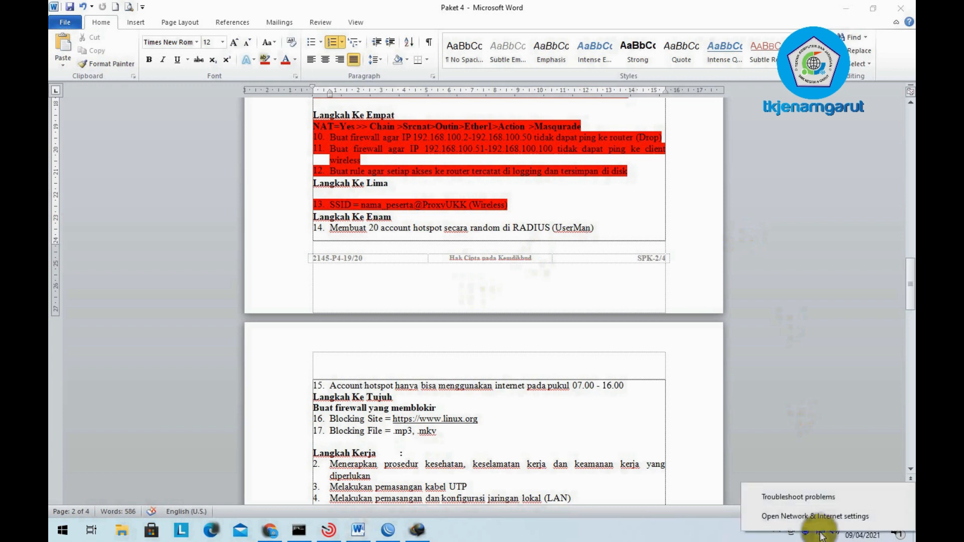
- Go to Network & Internet settings' Ethernet page and open Change adapter options
{"action": "left_click", "coordinate": [819, 522]}
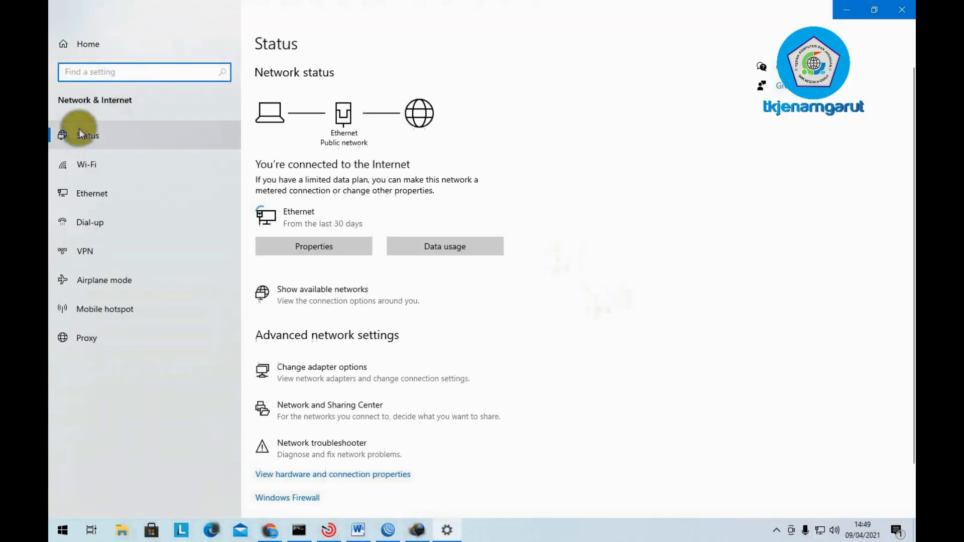
{"action": "left_click", "coordinate": [75, 197]}
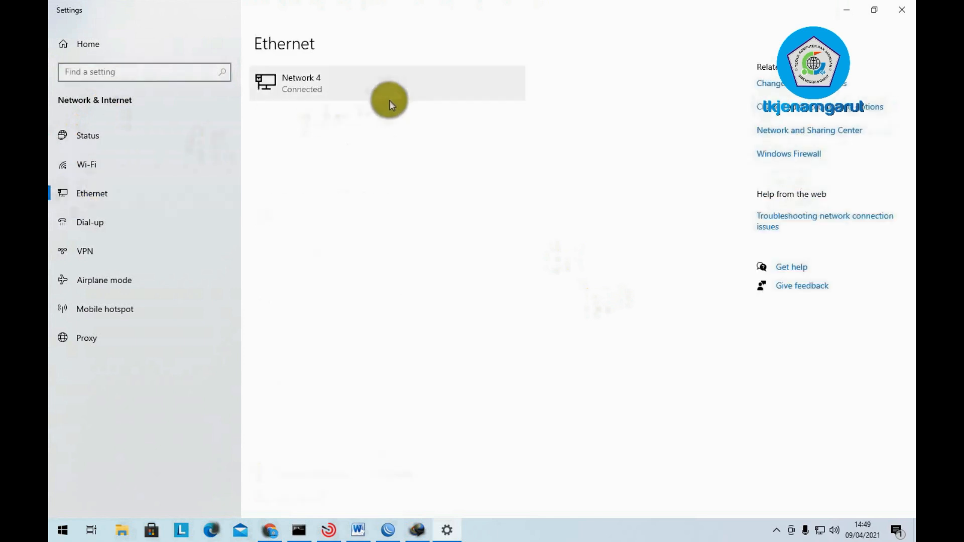
{"action": "left_click", "coordinate": [901, 9]}
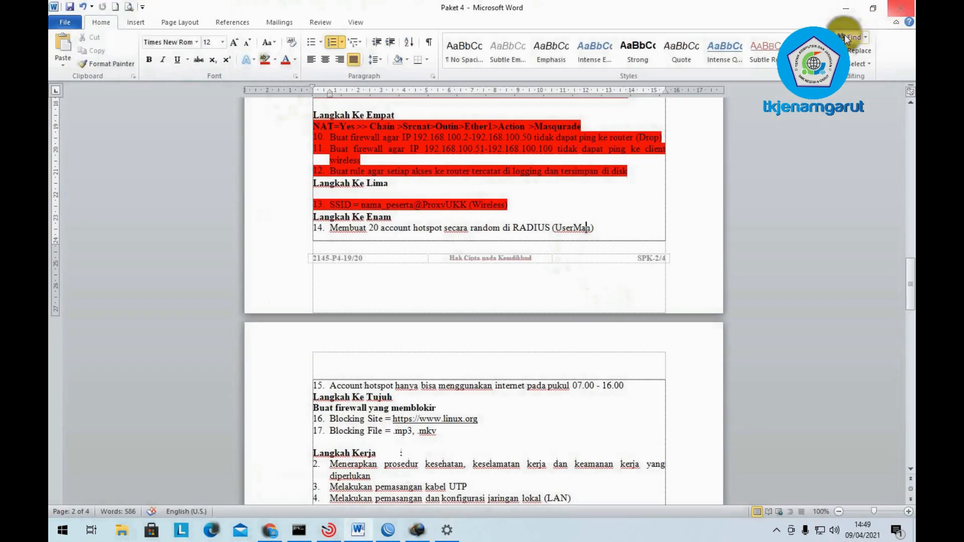
{"action": "right_click", "coordinate": [820, 533]}
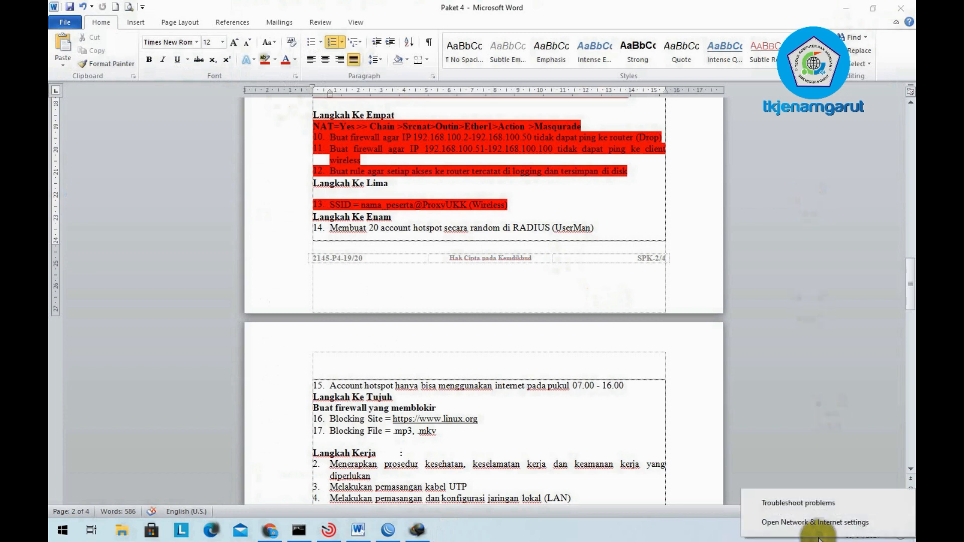
{"action": "left_click", "coordinate": [815, 517]}
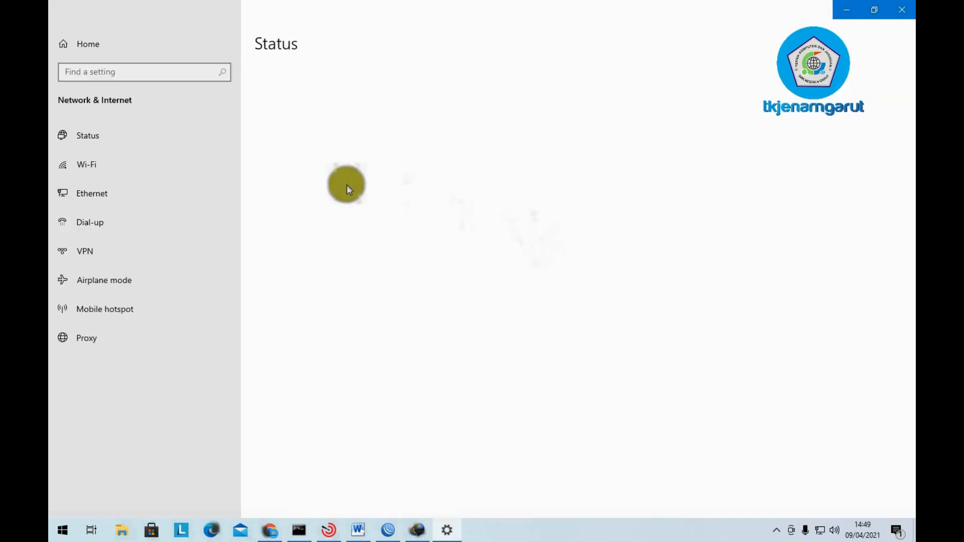
{"action": "left_click", "coordinate": [177, 185]}
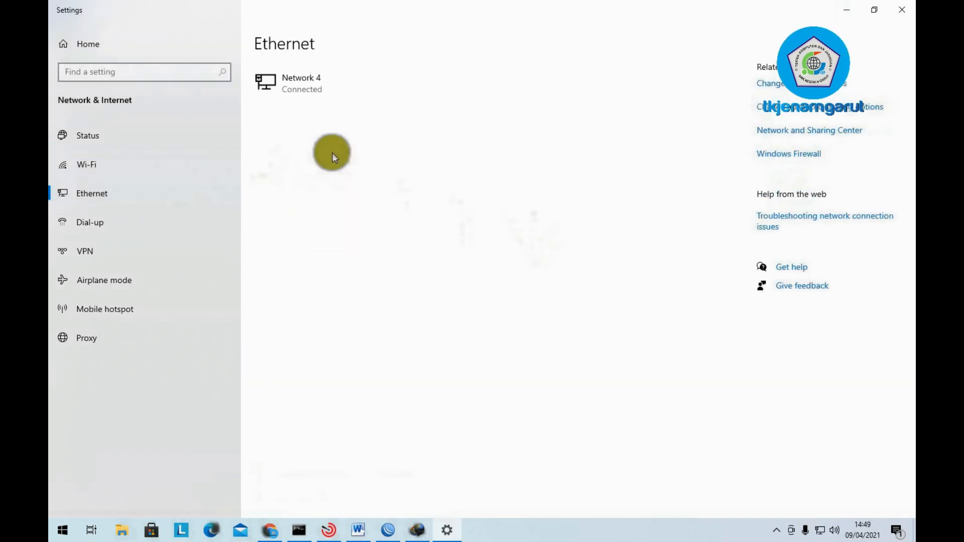
{"action": "left_click", "coordinate": [838, 85]}
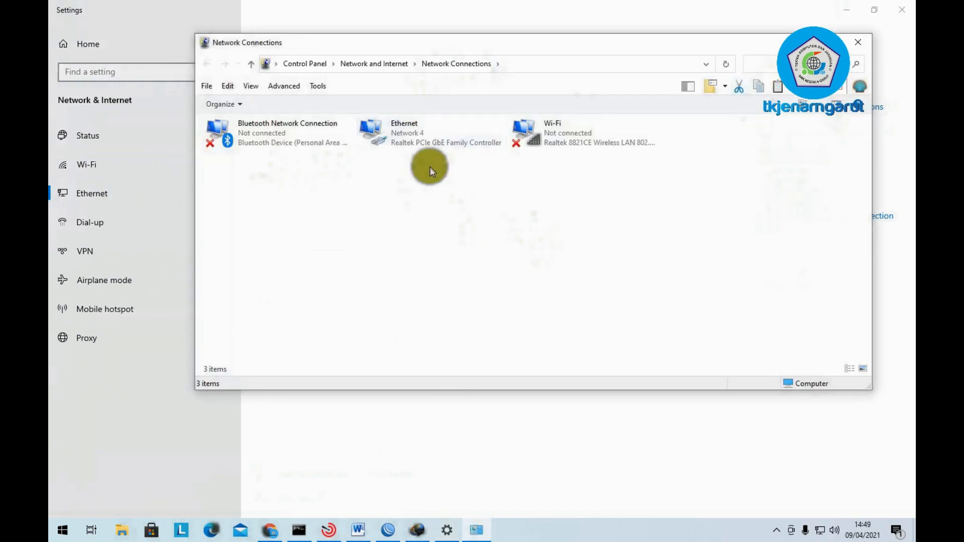
- Open the Ethernet adapter's Properties and then the Internet Protocol Version 4 (TCP/IPv4) properties
{"action": "left_click", "coordinate": [424, 136]}
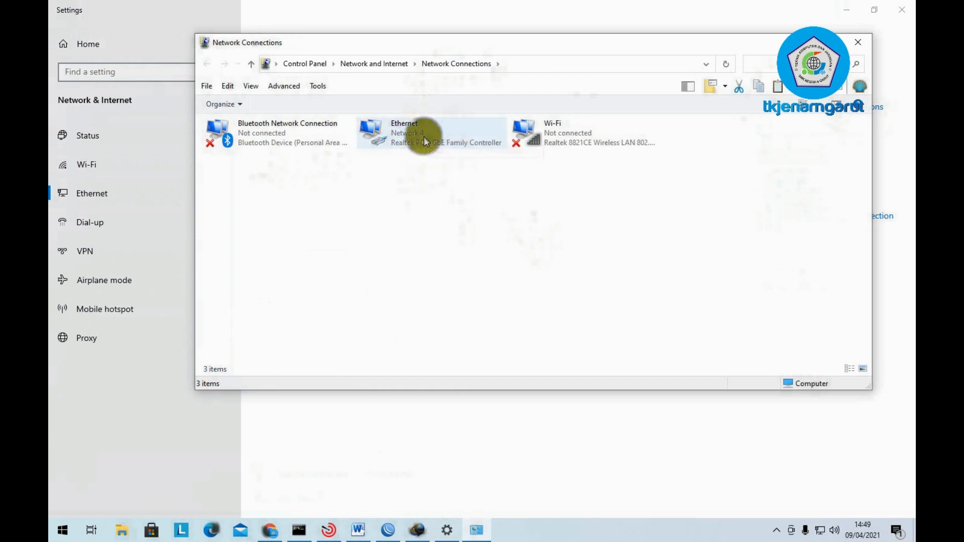
{"action": "right_click", "coordinate": [424, 137]}
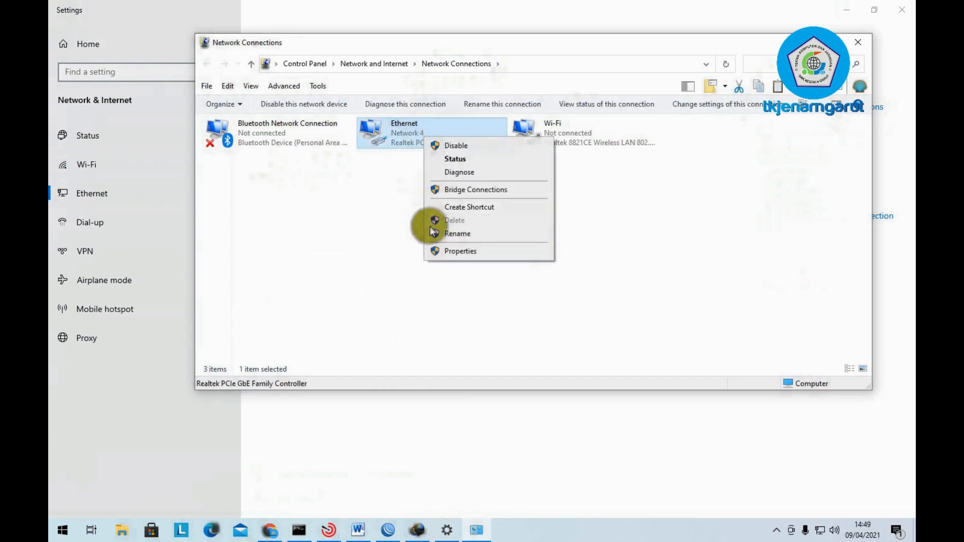
{"action": "left_click", "coordinate": [447, 251]}
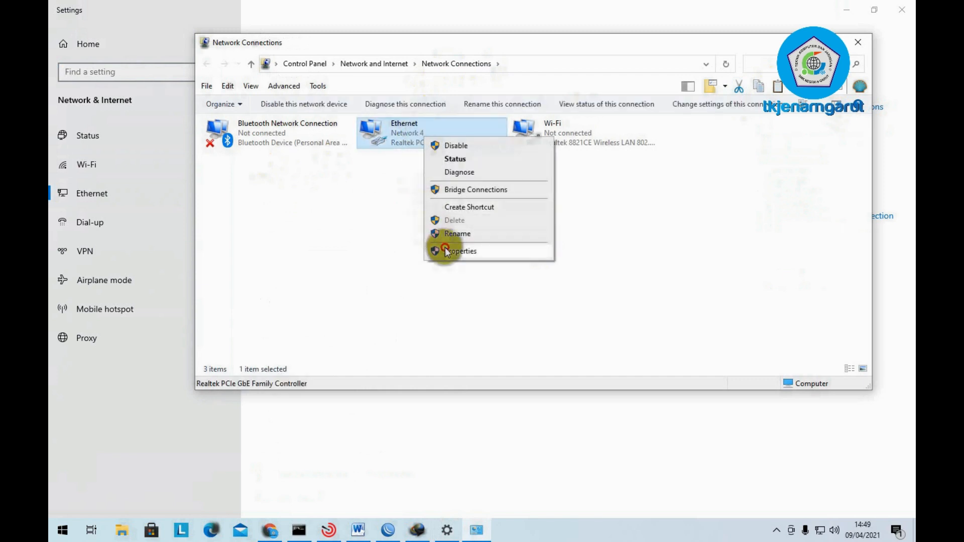
{"action": "left_click", "coordinate": [387, 295]}
{"action": "right_click", "coordinate": [406, 127]}
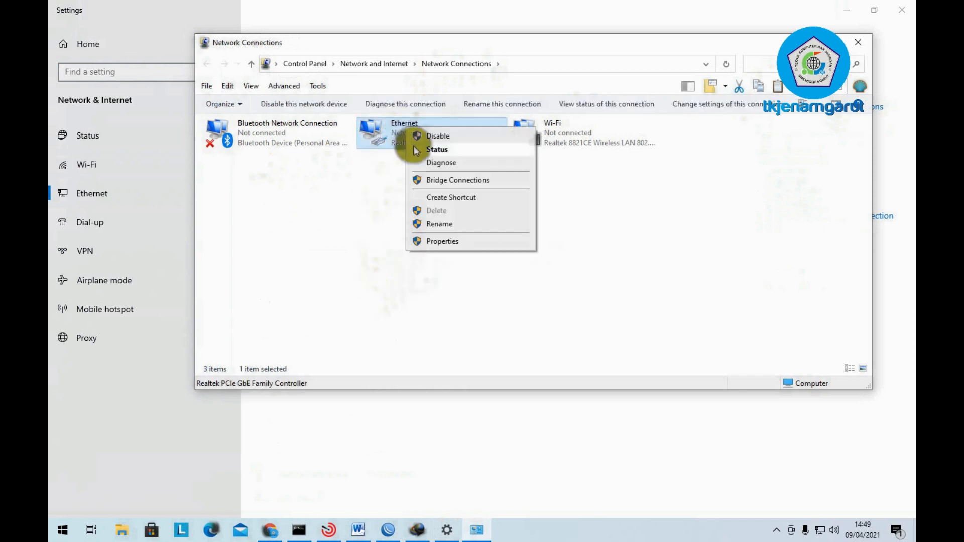
{"action": "left_click", "coordinate": [447, 242]}
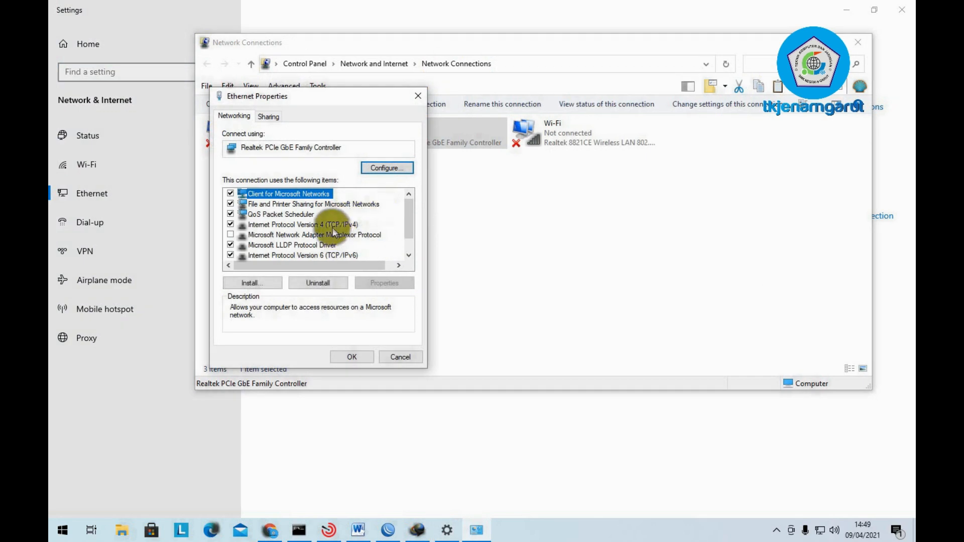
{"action": "left_click", "coordinate": [336, 226]}
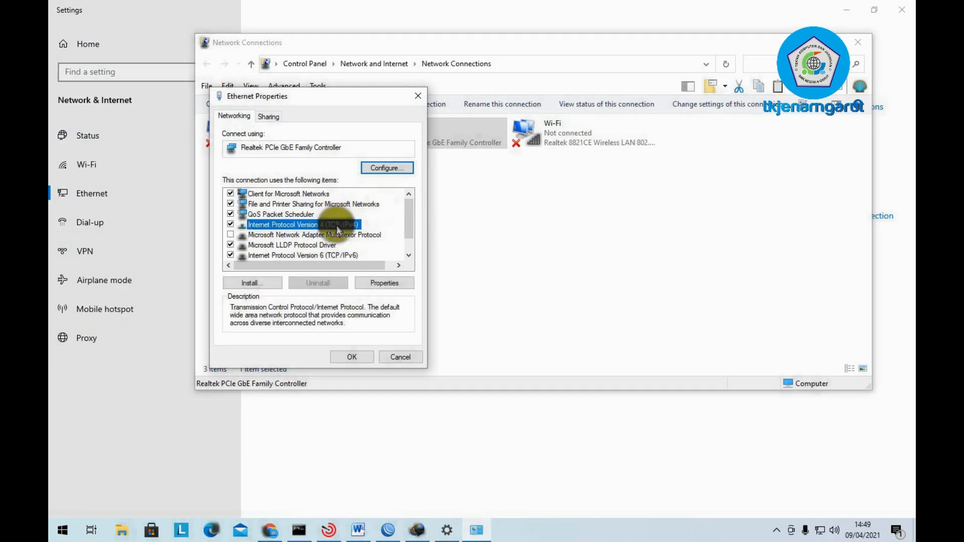
{"action": "left_click", "coordinate": [382, 282]}
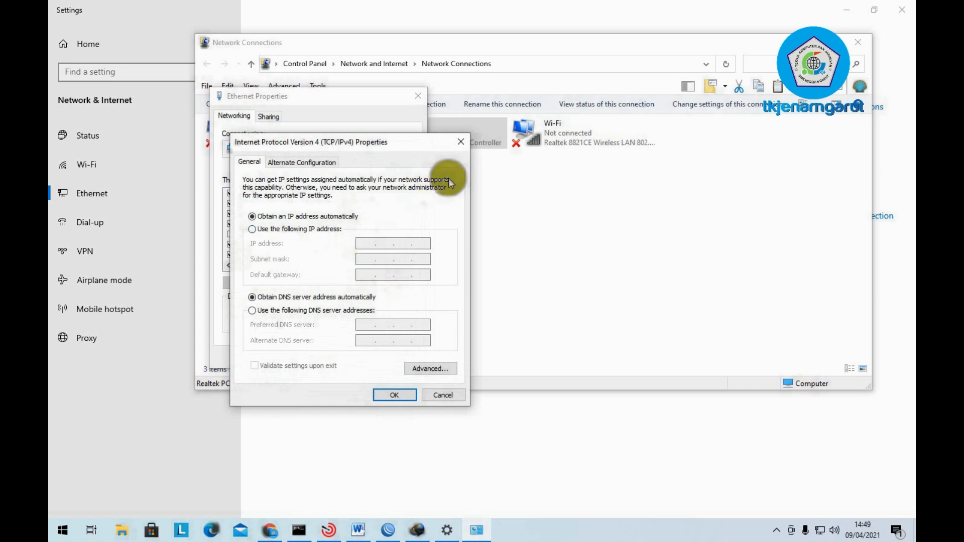
- Switch Ethernet IPv4 to manual with IP 192.168.100.30 and subnet mask 255.255.255.128
{"action": "left_click", "coordinate": [320, 231]}
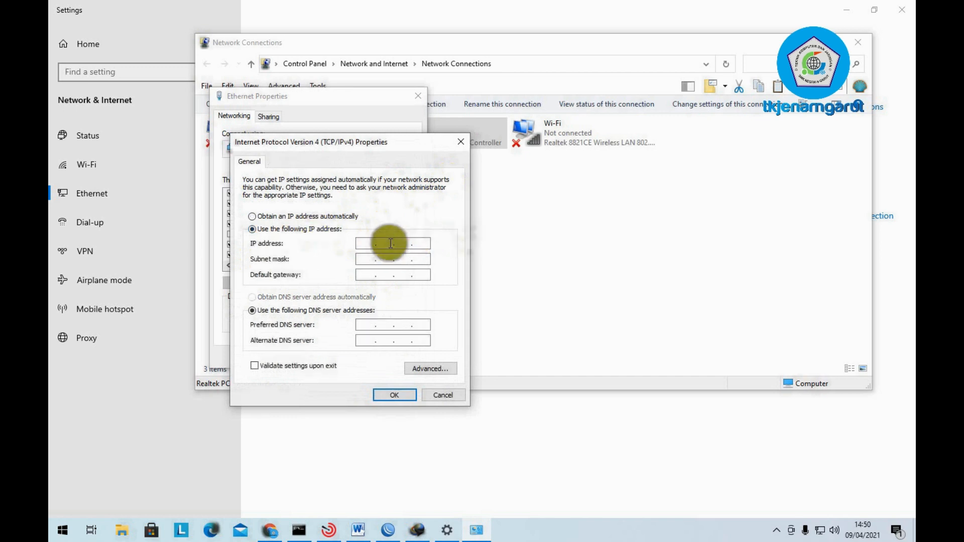
{"action": "left_click", "coordinate": [362, 245]}
{"action": "type", "text": "192 . 168 . 100 . 30"}
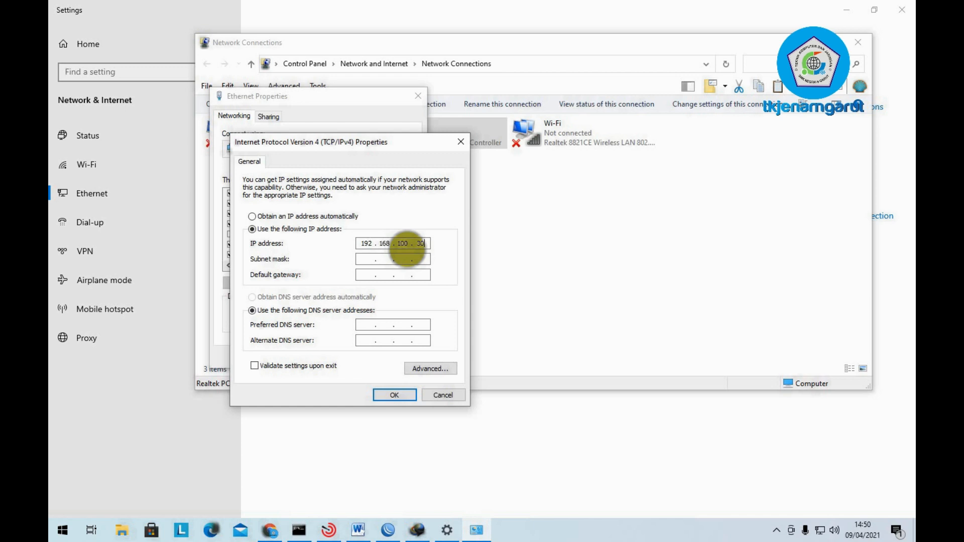
{"action": "left_click", "coordinate": [366, 259]}
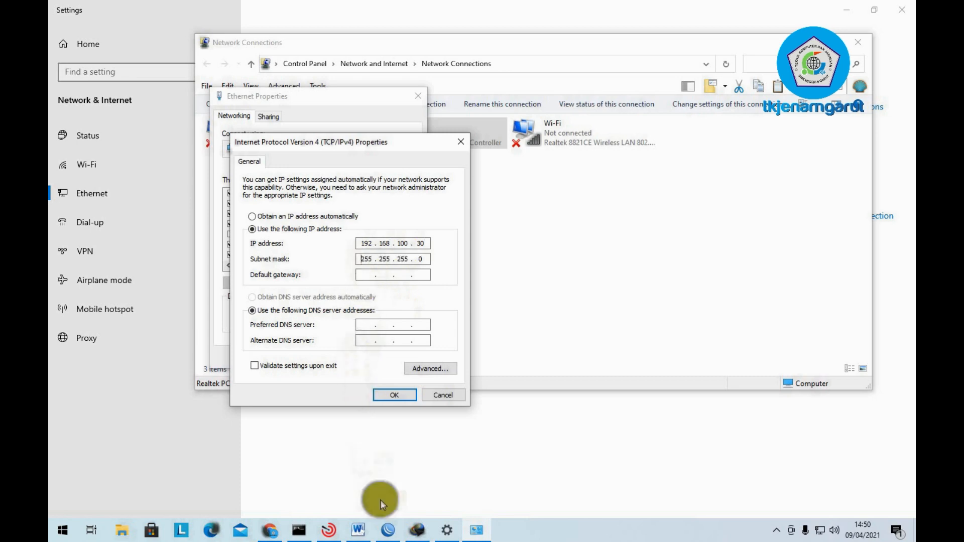
{"action": "left_click", "coordinate": [358, 529]}
{"action": "scroll", "coordinate": [522, 311], "scroll_direction": "up", "scroll_amount": 5}
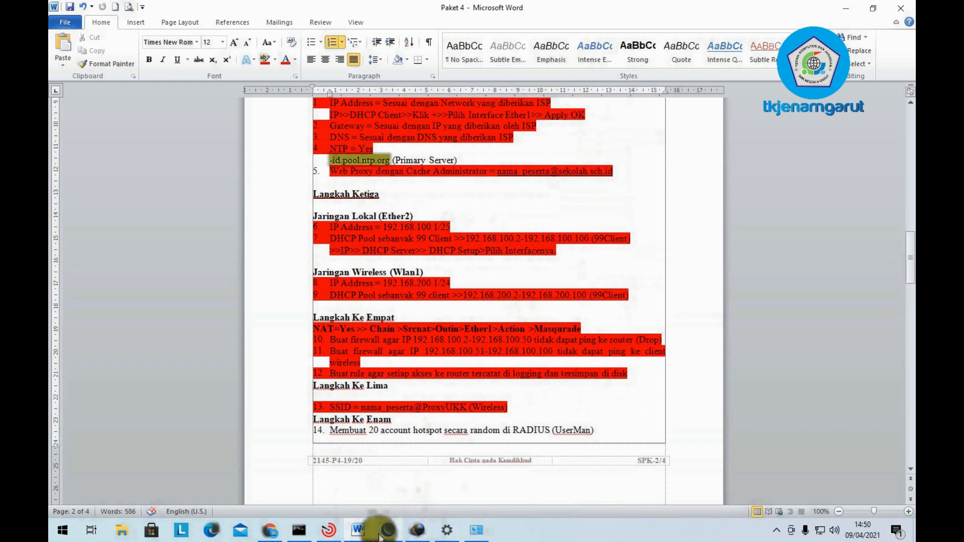
{"action": "mouse_move", "coordinate": [353, 526]}
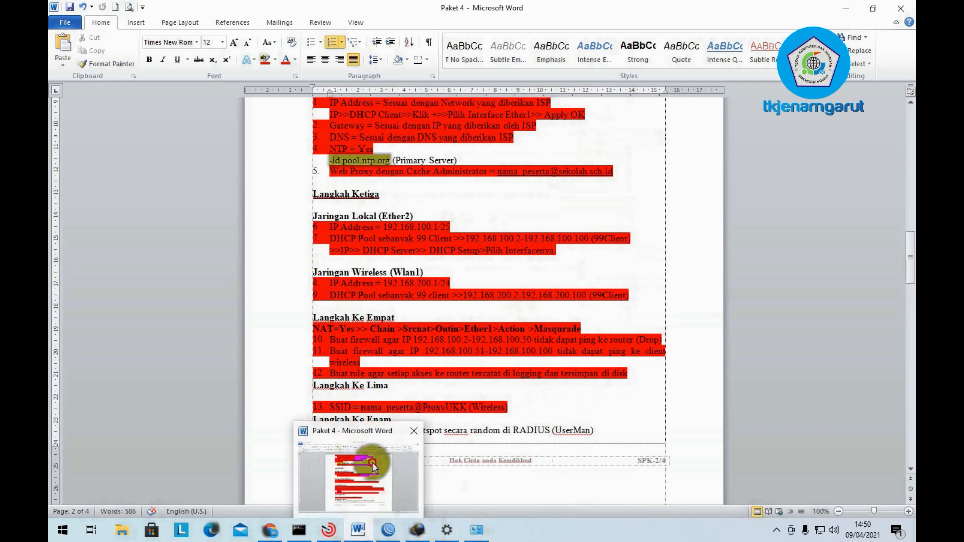
{"action": "left_click", "coordinate": [399, 522]}
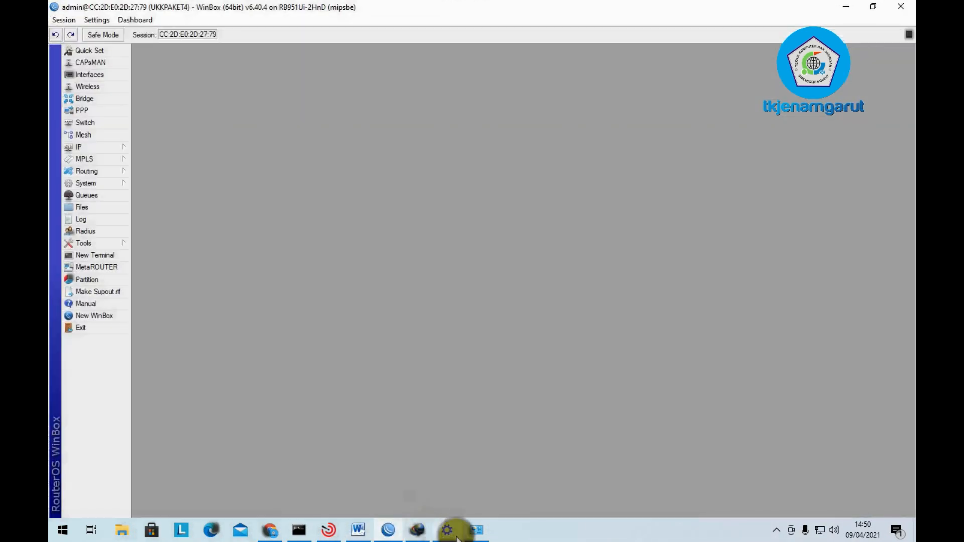
{"action": "left_click", "coordinate": [475, 530]}
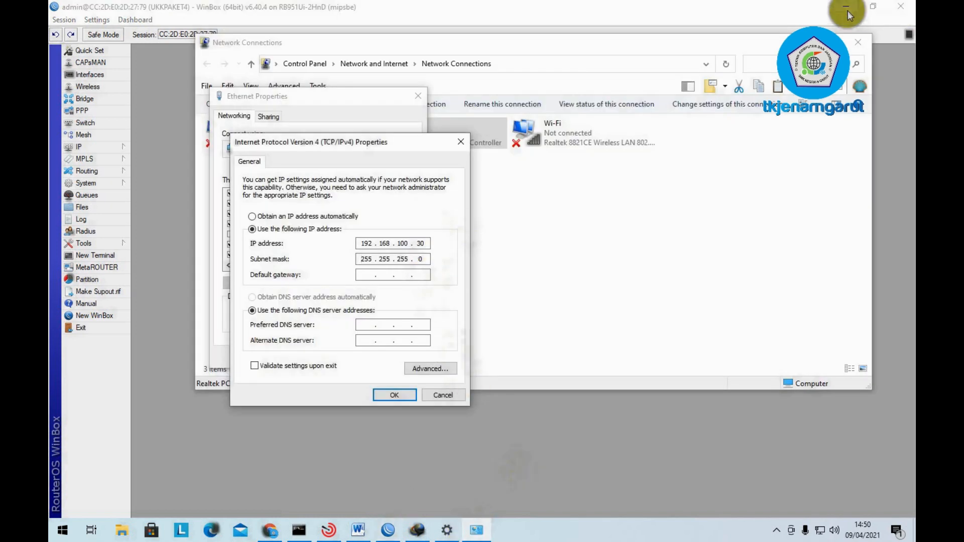
{"action": "left_click", "coordinate": [847, 13]}
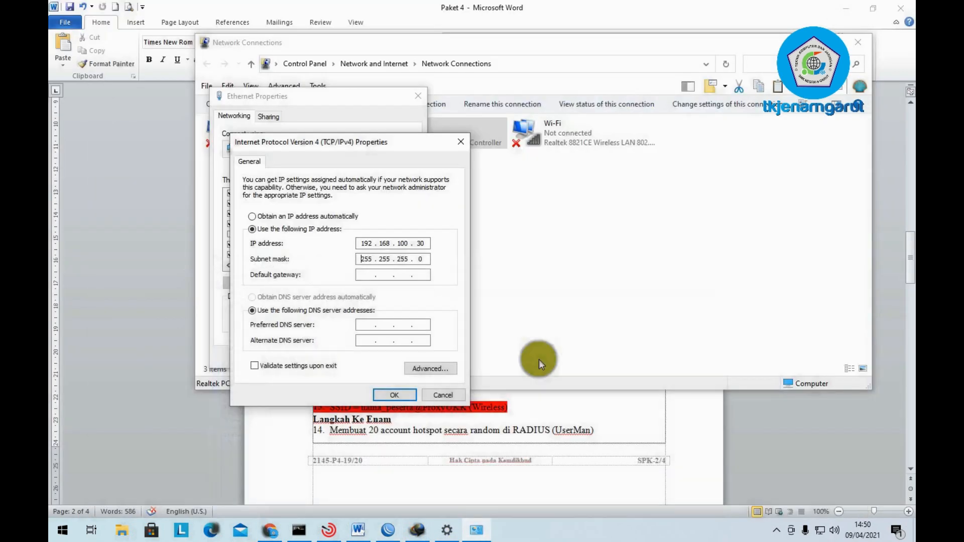
{"action": "left_click", "coordinate": [427, 255]}
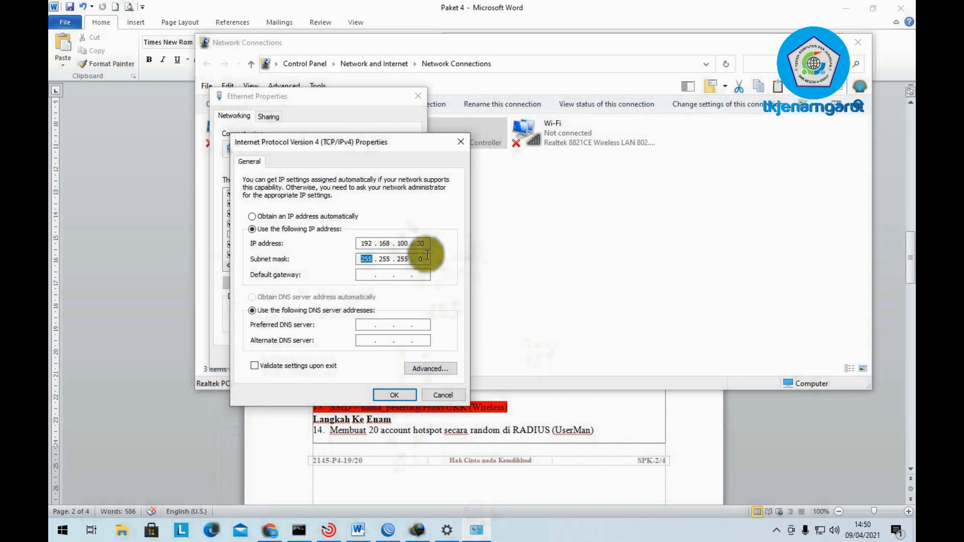
{"action": "left_click", "coordinate": [427, 258]}
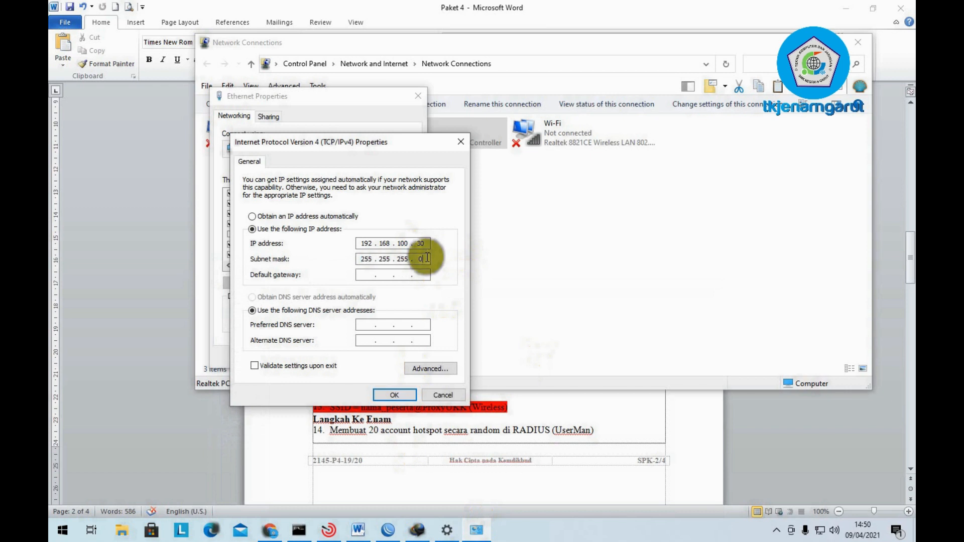
{"action": "type", "text": "128"}
- Enter gateway 192.168.100.1 and DNS servers 8.8.8.8 and 8.8.4.4, then confirm
{"action": "left_click", "coordinate": [361, 275]}
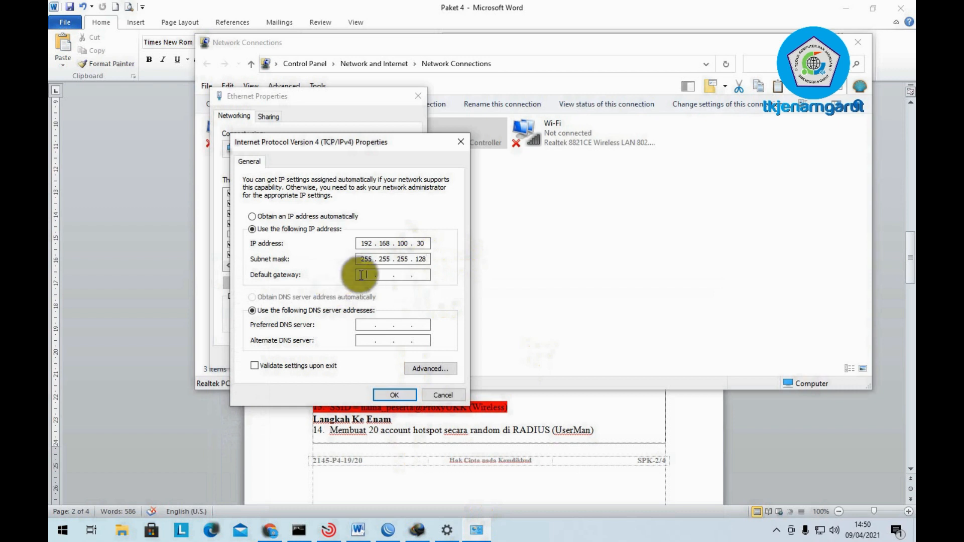
{"action": "type", "text": "192 . 168 . 100 . 1"}
{"action": "left_click", "coordinate": [371, 324]}
{"action": "type", "text": "8.8.8"}
{"action": "type", "text": "8 . 8 . 8 . 8"}
{"action": "left_click", "coordinate": [364, 342]}
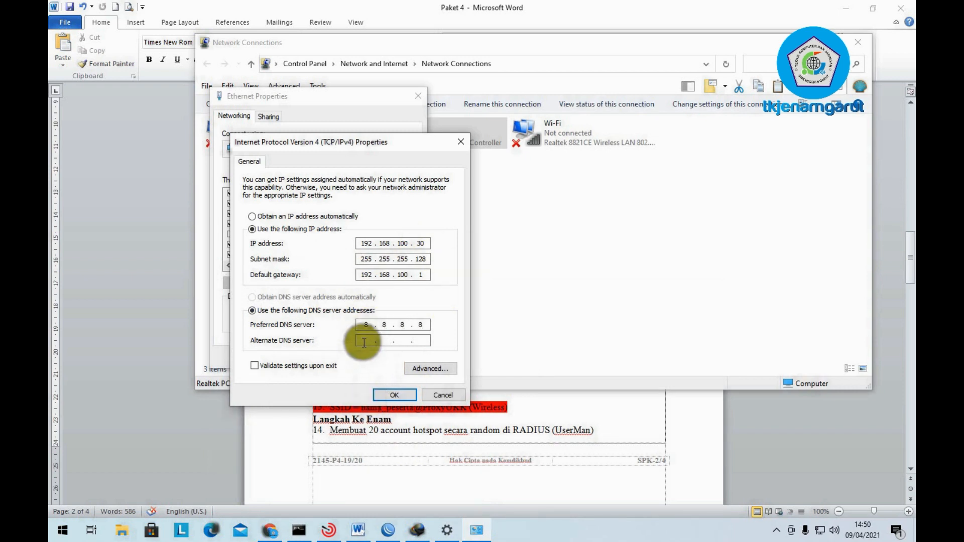
{"action": "type", "text": "8.8.4.4"}
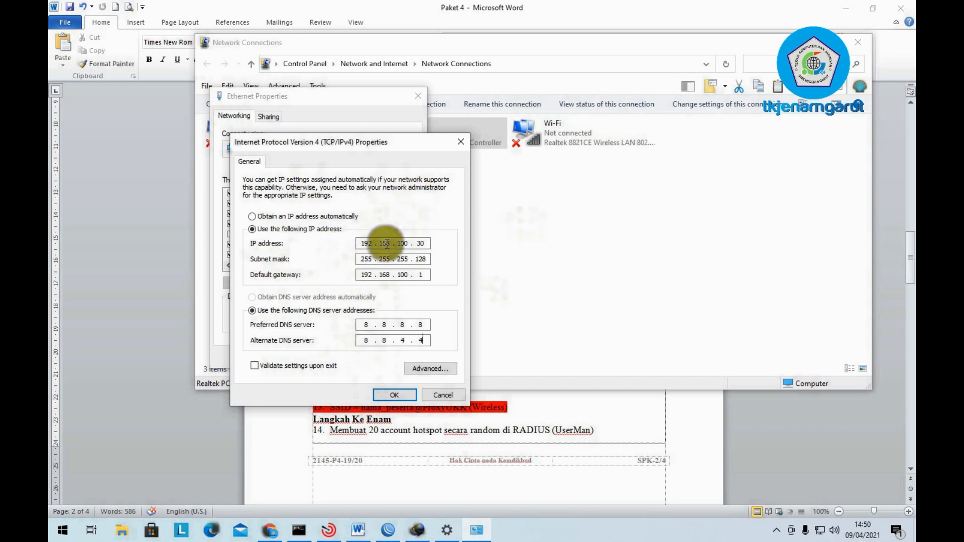
{"action": "left_click", "coordinate": [393, 396]}
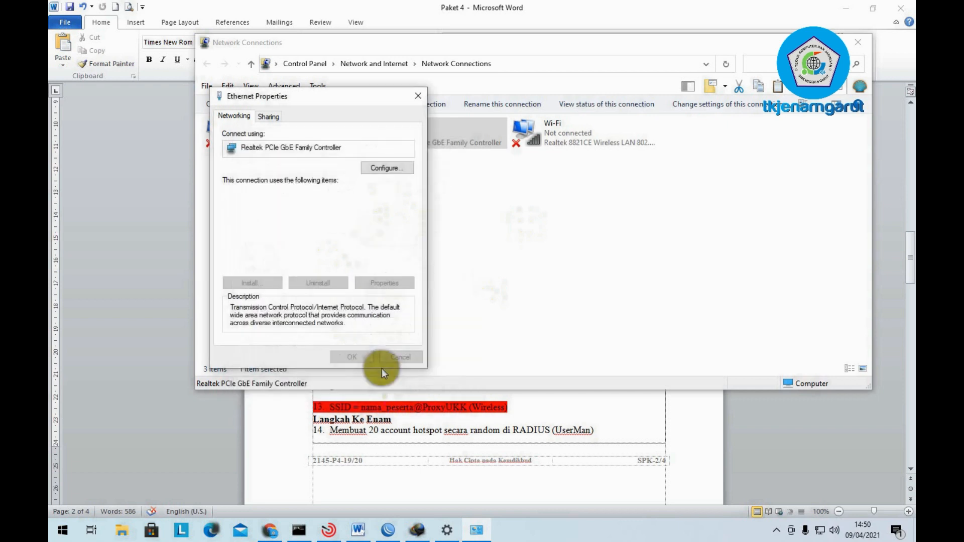
- Close the Ethernet adapter properties and minimize WinBox to reveal Network Connections
{"action": "left_click", "coordinate": [366, 356]}
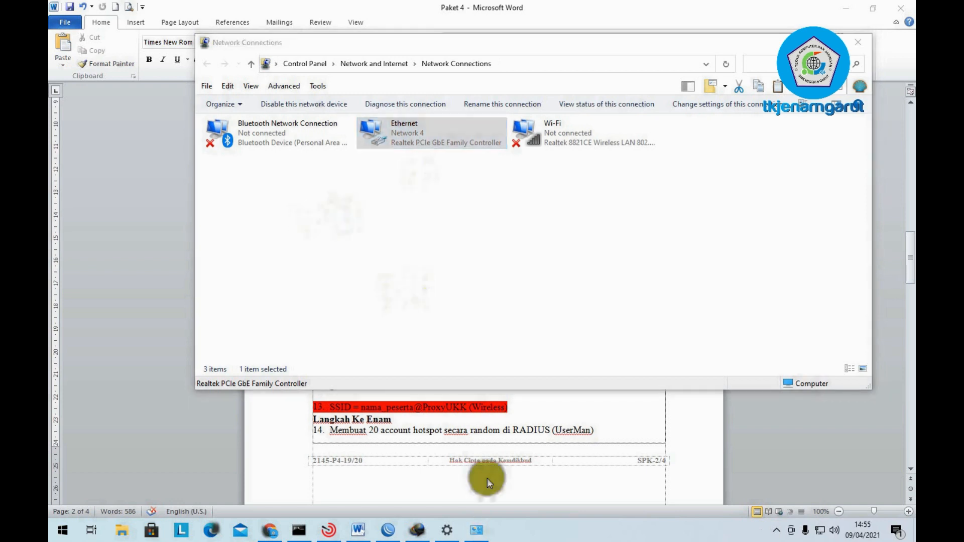
{"action": "left_click", "coordinate": [387, 529]}
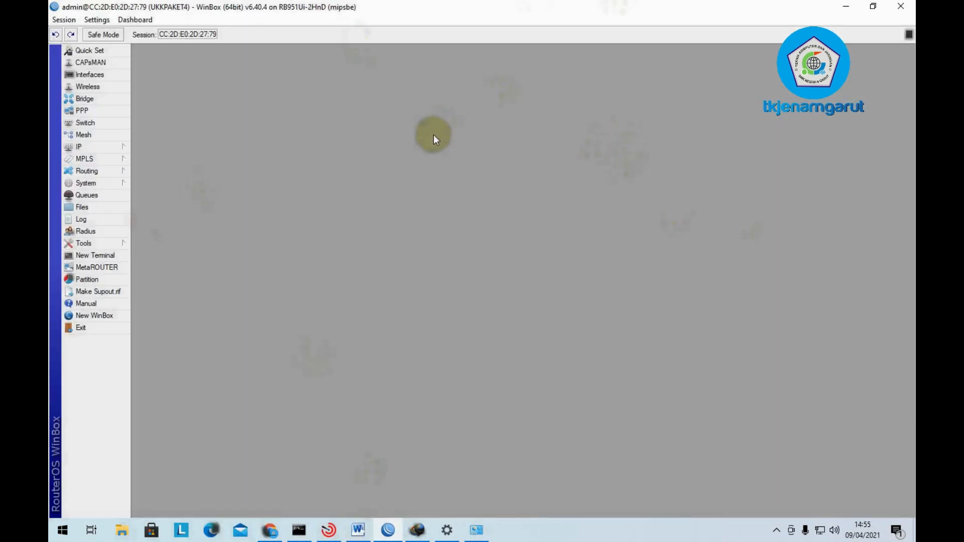
{"action": "left_click", "coordinate": [846, 7]}
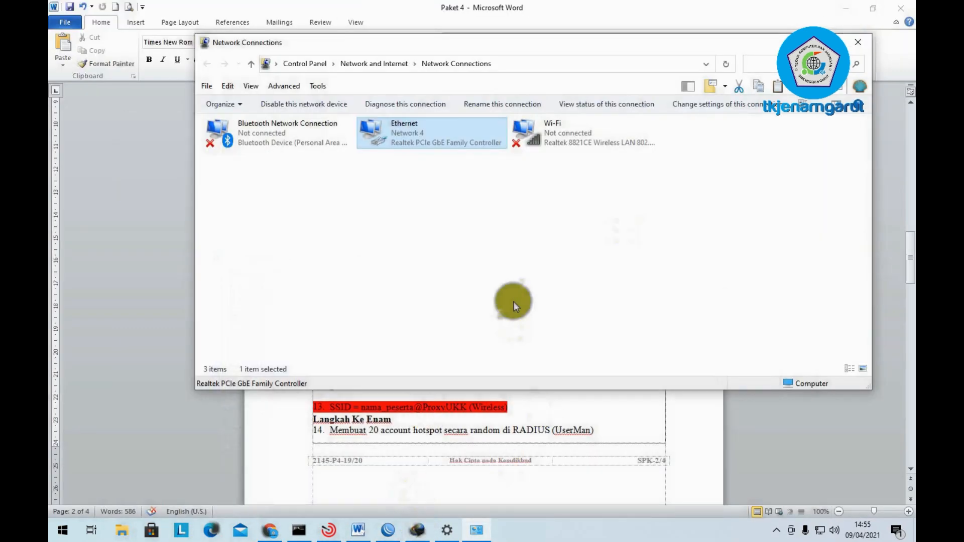
{"action": "right_click", "coordinate": [416, 126]}
{"action": "left_click", "coordinate": [366, 200]}
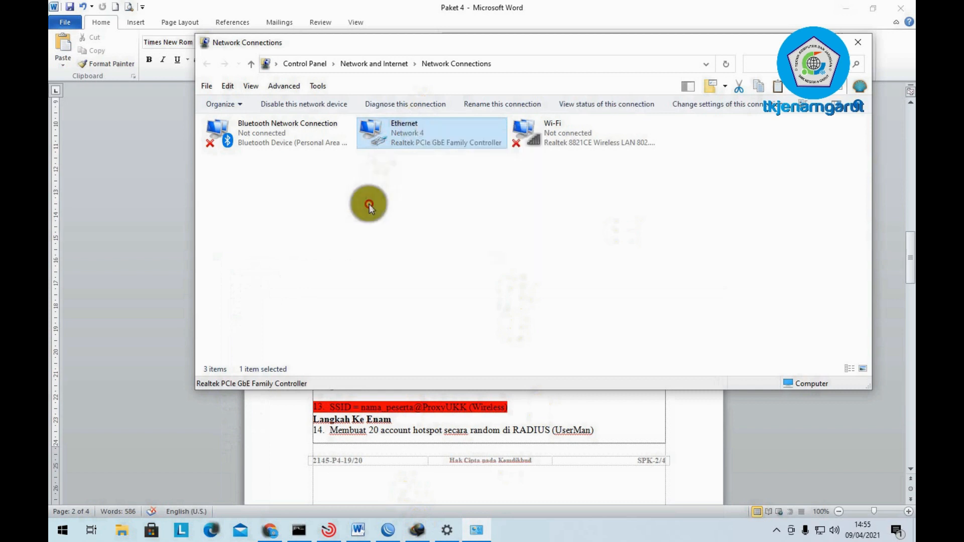
{"action": "left_click", "coordinate": [370, 253]}
- Verify the Ethernet status details show 192.168.100.30, mask, gateway and DNS, then close them
{"action": "right_click", "coordinate": [414, 133]}
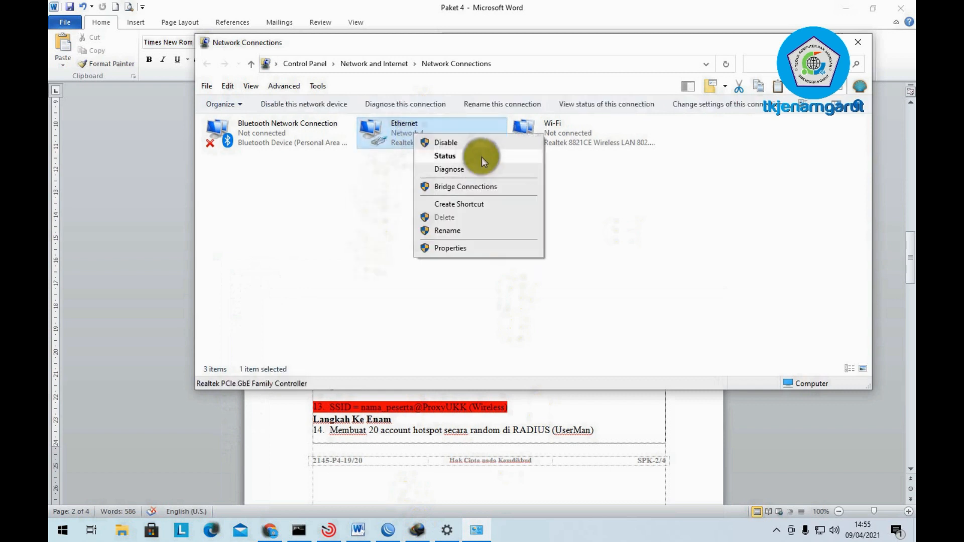
{"action": "left_click", "coordinate": [481, 157]}
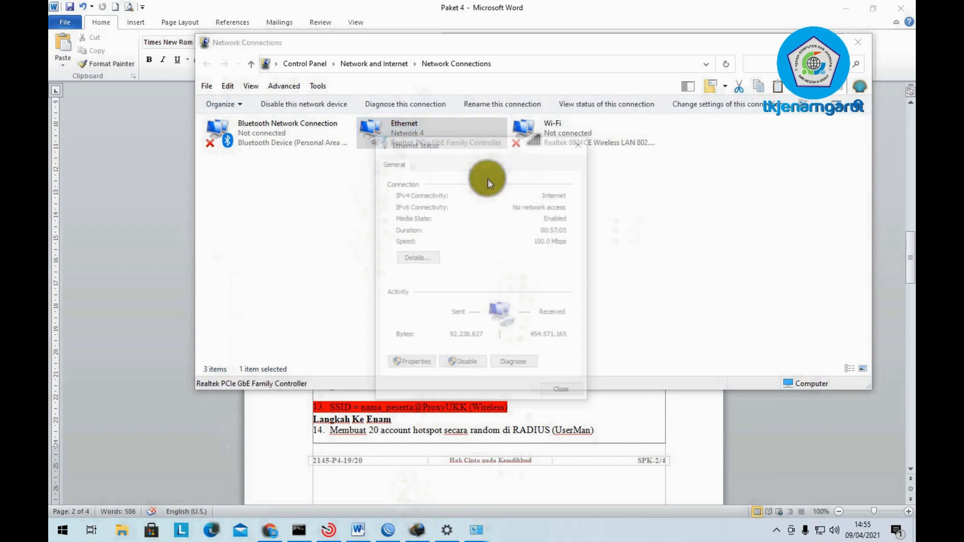
{"action": "left_click", "coordinate": [419, 257]}
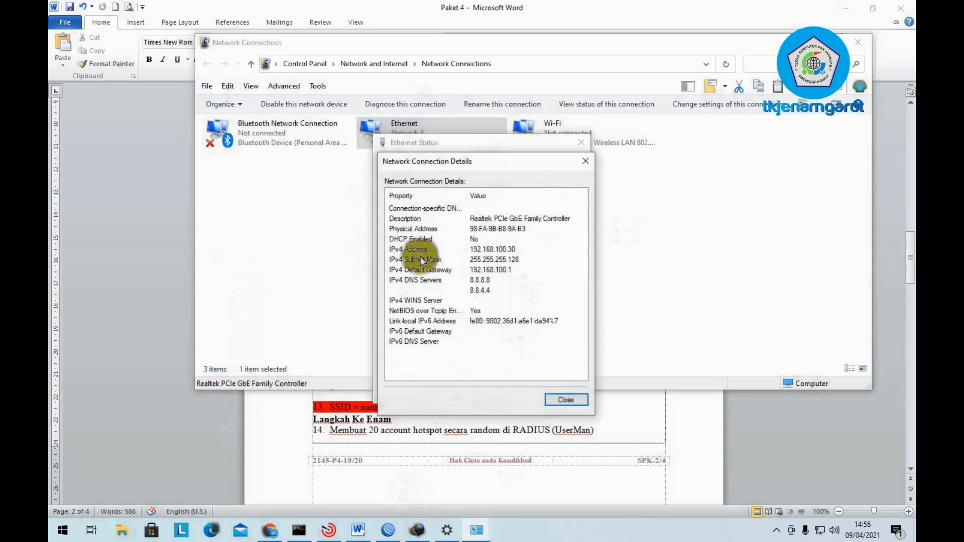
{"action": "left_click", "coordinate": [512, 250]}
{"action": "left_click", "coordinate": [500, 260]}
{"action": "left_click", "coordinate": [500, 270]}
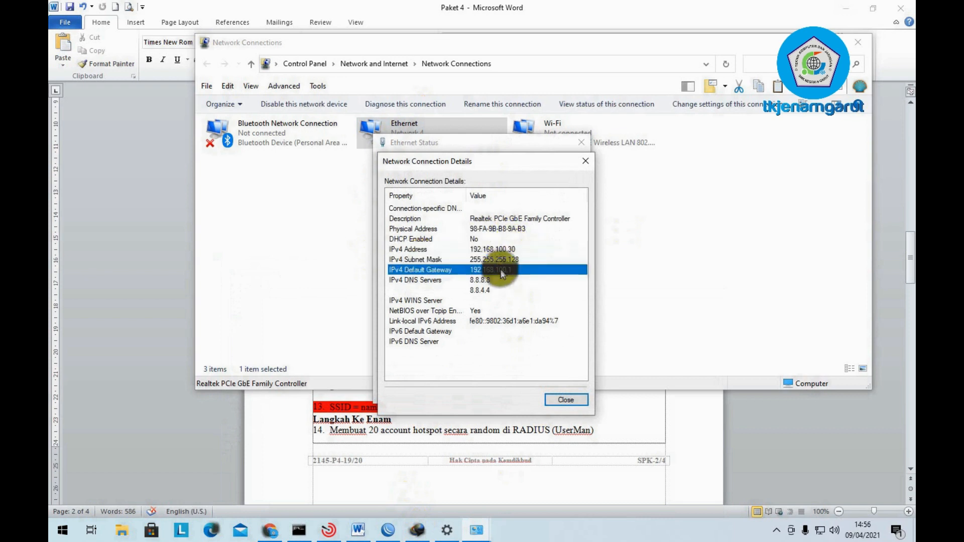
{"action": "left_click", "coordinate": [500, 280]}
{"action": "left_click", "coordinate": [561, 398]}
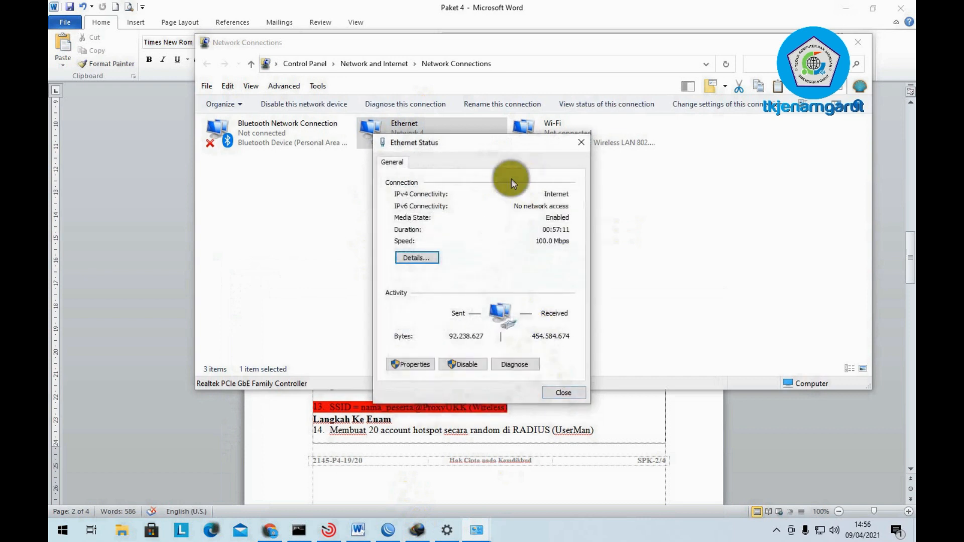
{"action": "left_click", "coordinate": [564, 393]}
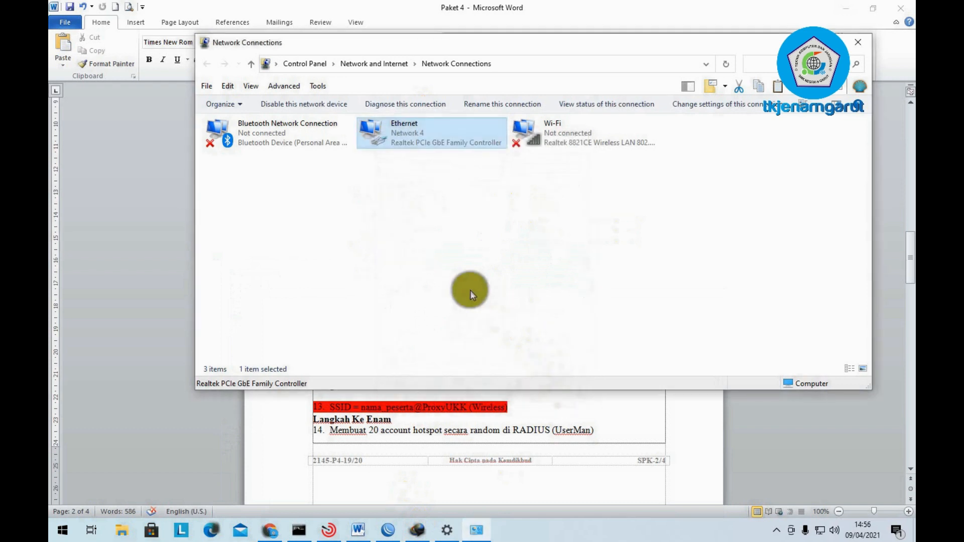
- Ping 8.8.8.8 from cmd until replies arrive, then close Command Prompt and Network Connections
{"action": "key", "text": "super+r"}
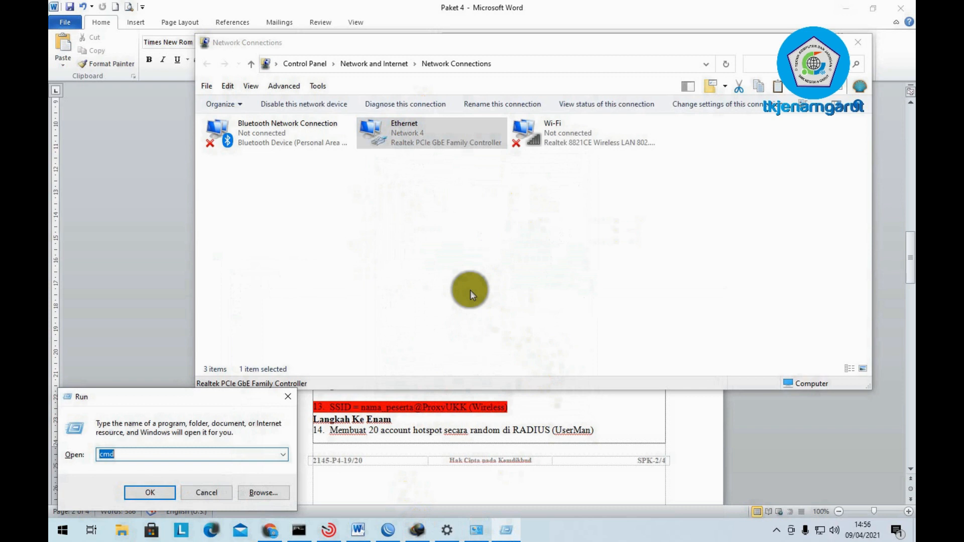
{"action": "key", "text": "Return"}
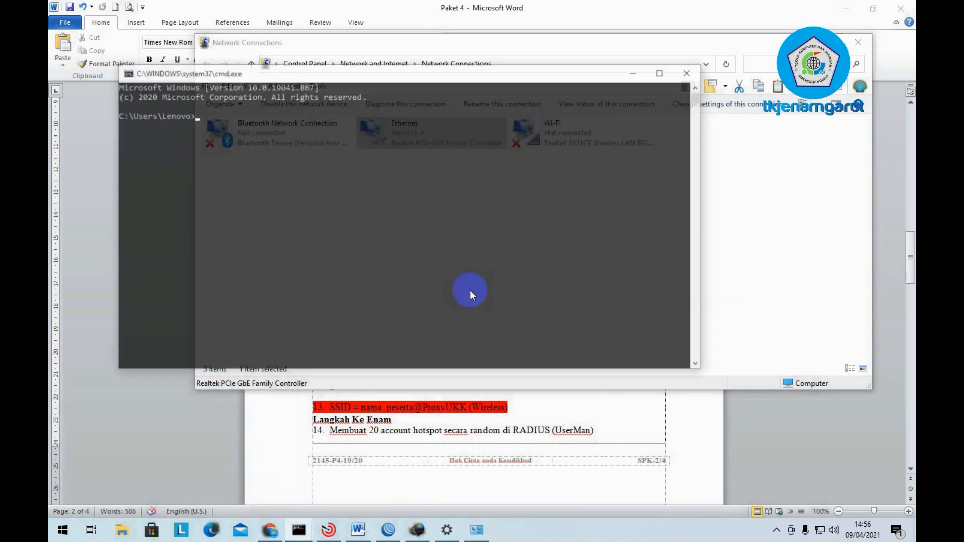
{"action": "type", "text": "ping "}
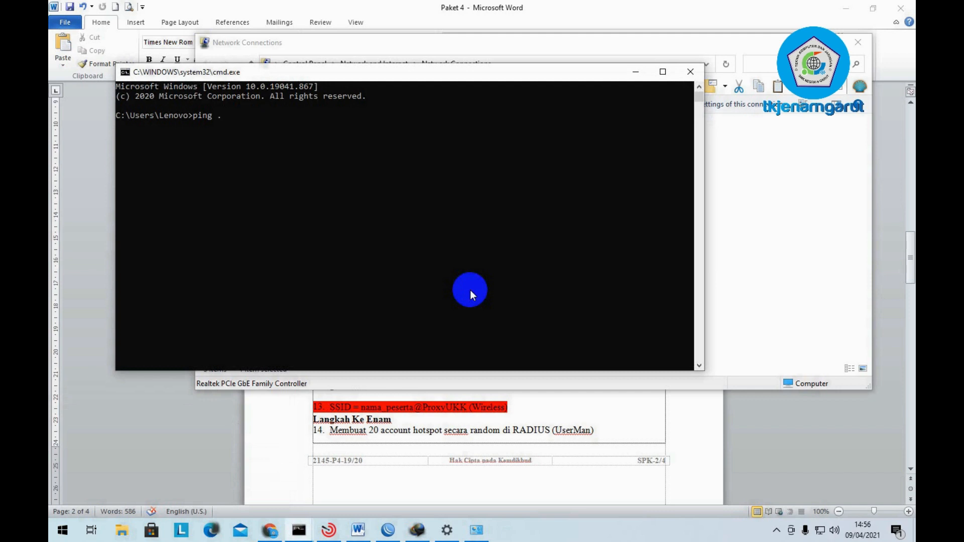
{"action": "type", "text": "8.8.8.8"}
{"action": "key", "text": "Return"}
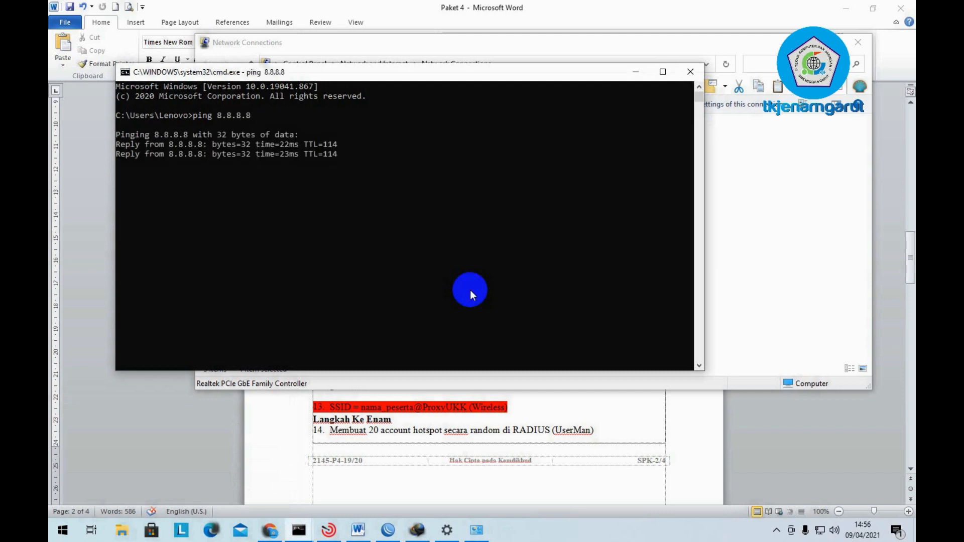
{"action": "key", "text": "ctrl+c"}
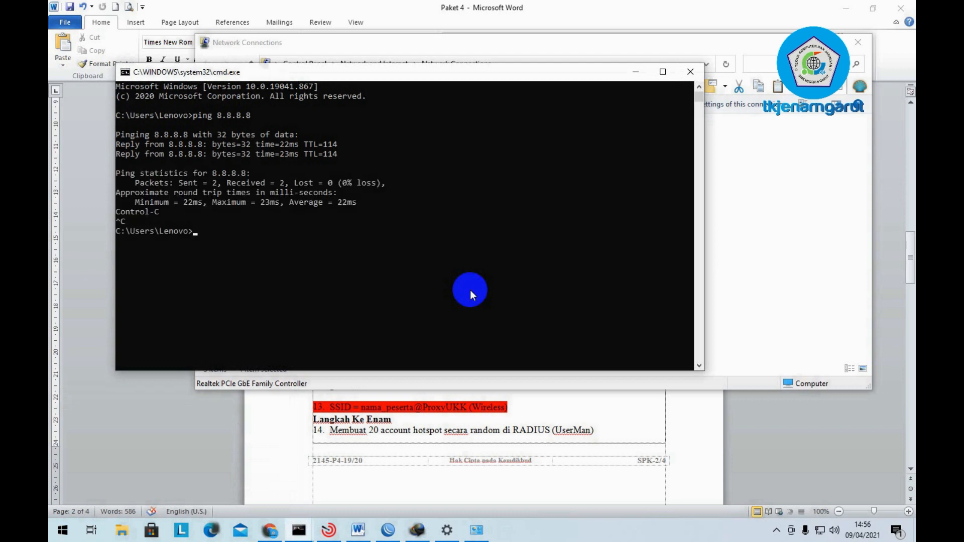
{"action": "left_click", "coordinate": [690, 72]}
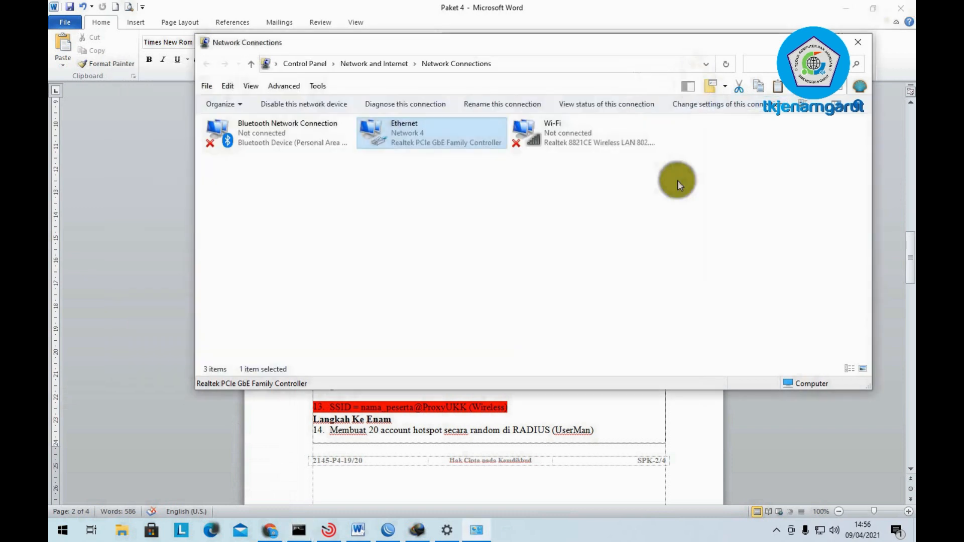
{"action": "left_click", "coordinate": [854, 44]}
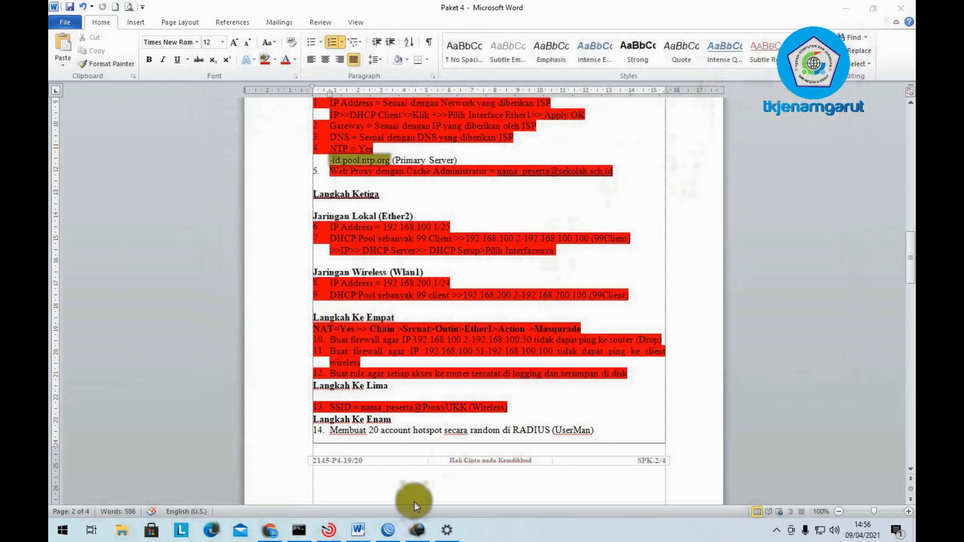
- Open a new Chrome tab and load 192.168.200.1/userman
{"action": "scroll", "coordinate": [399, 409], "scroll_direction": "down", "scroll_amount": 1}
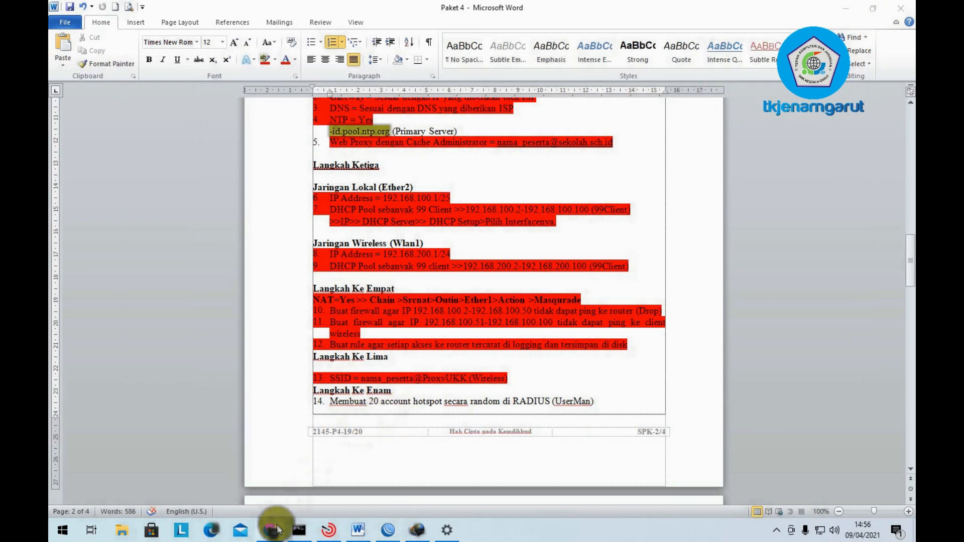
{"action": "mouse_move", "coordinate": [275, 532]}
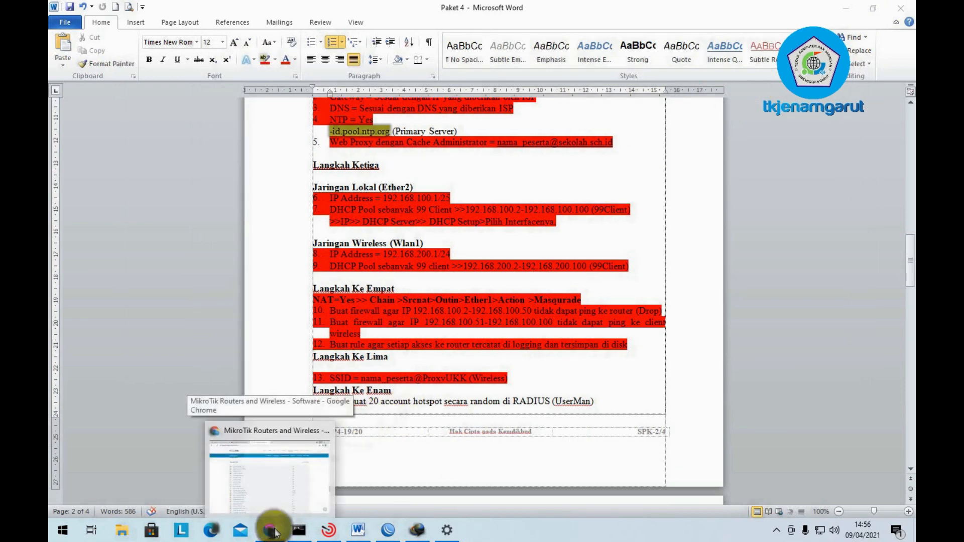
{"action": "left_click", "coordinate": [284, 481]}
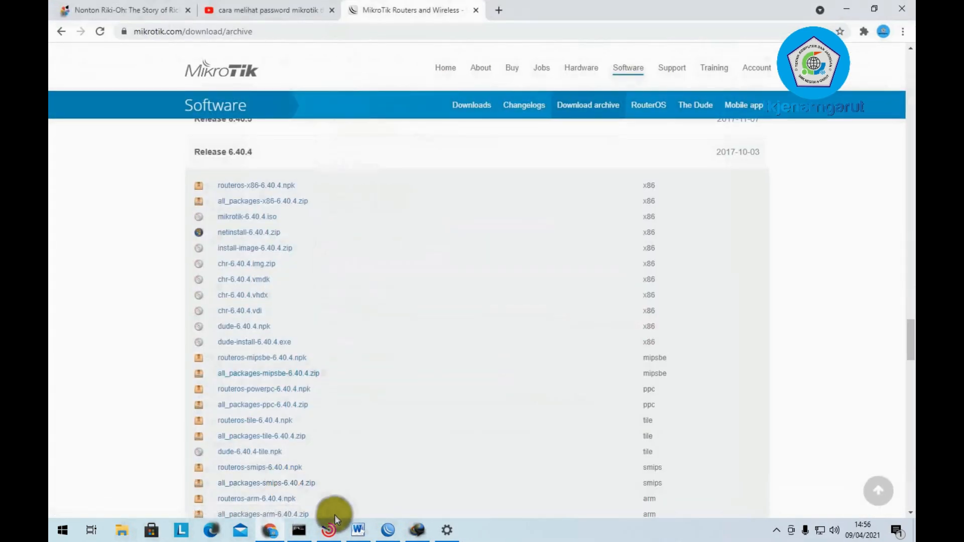
{"action": "left_click", "coordinate": [499, 10]}
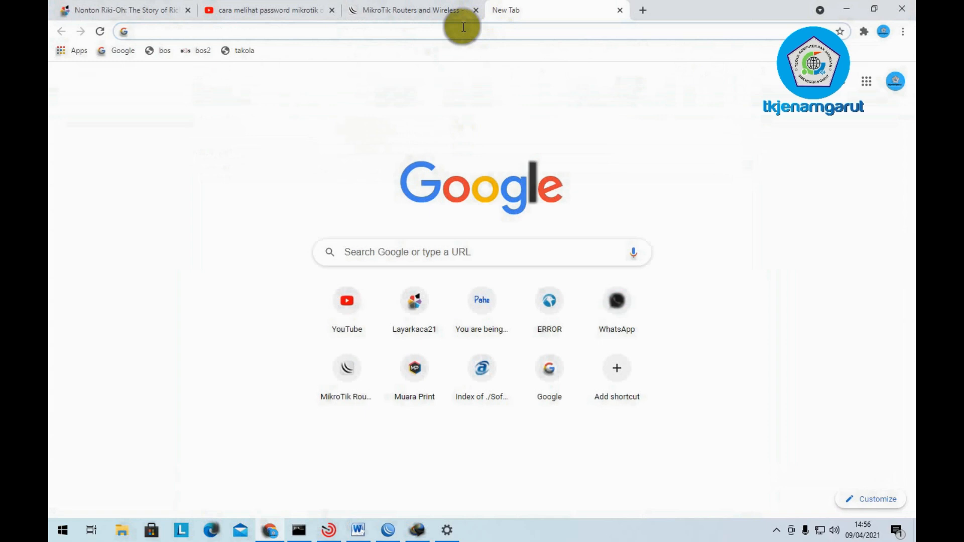
{"action": "type", "text": "192.168."}
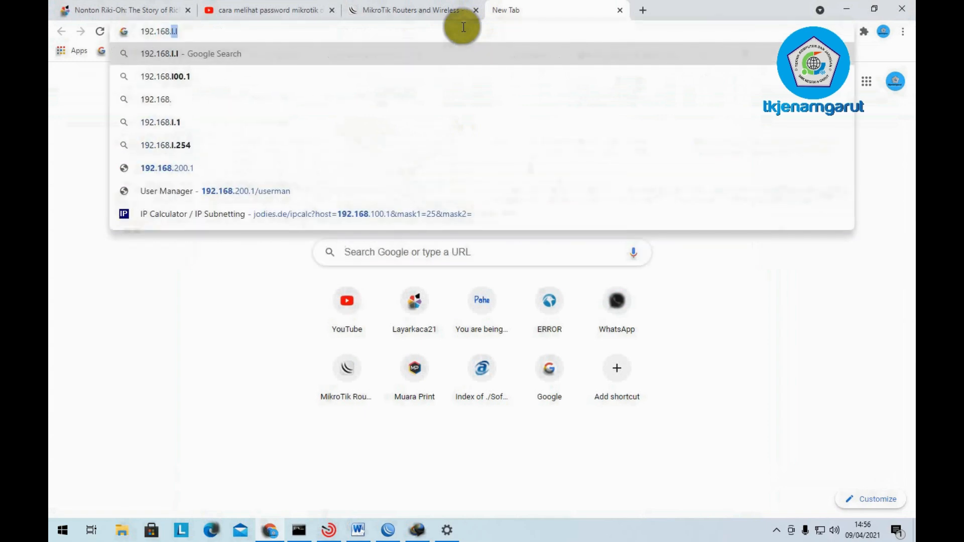
{"action": "type", "text": "200.1"}
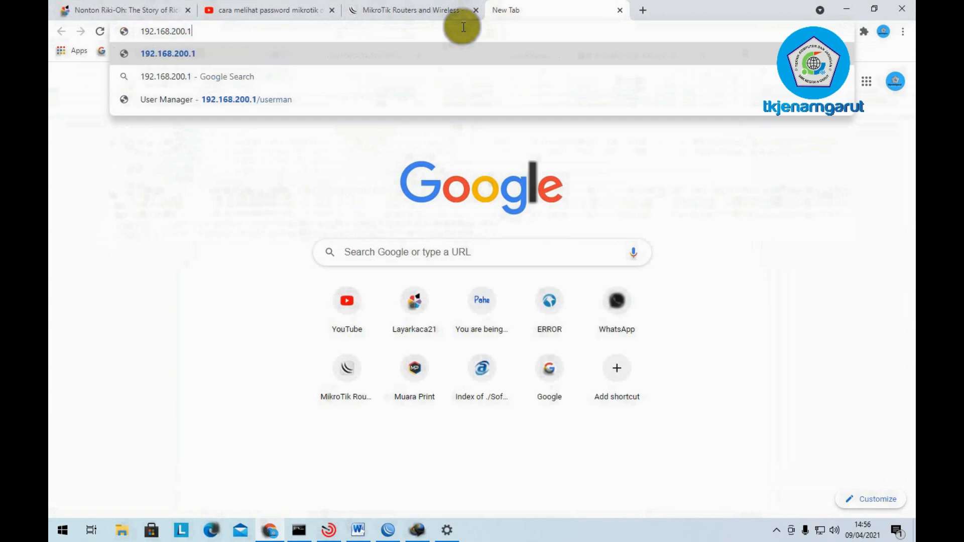
{"action": "type", "text": "/userman"}
{"action": "key", "text": "Return"}
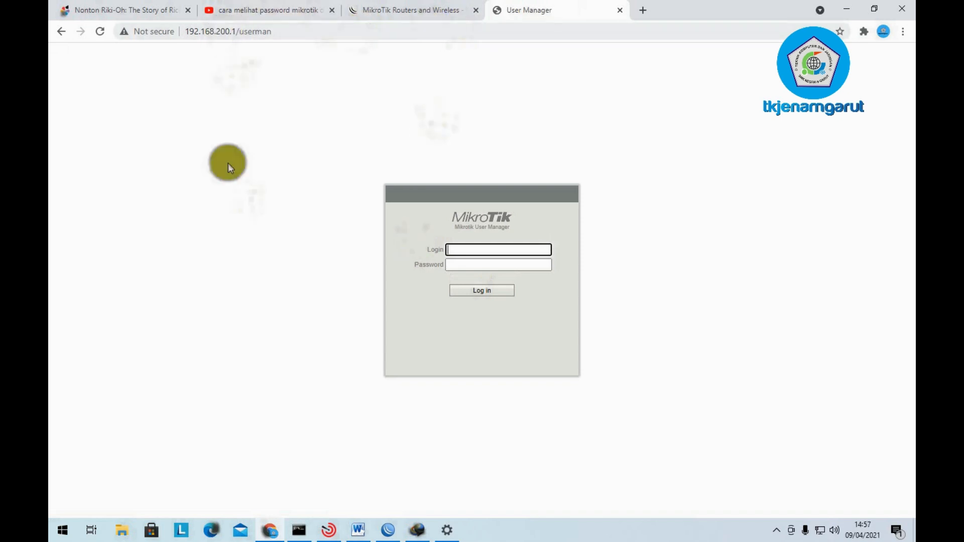
- Log in to User Manager with the admin account
{"action": "left_click", "coordinate": [487, 264]}
{"action": "left_click", "coordinate": [487, 250]}
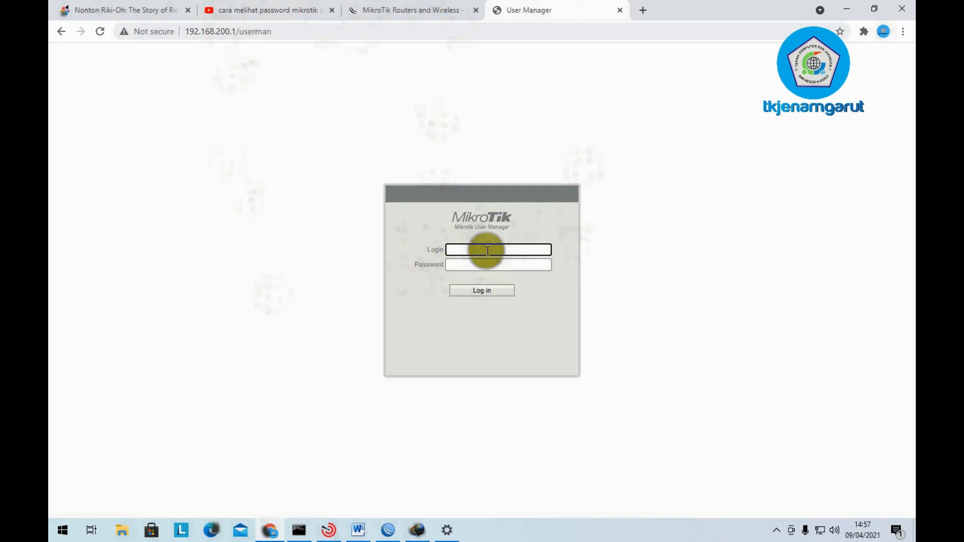
{"action": "type", "text": "d"}
{"action": "key", "text": "BackSpace"}
{"action": "type", "text": "admin"}
{"action": "left_click", "coordinate": [478, 296]}
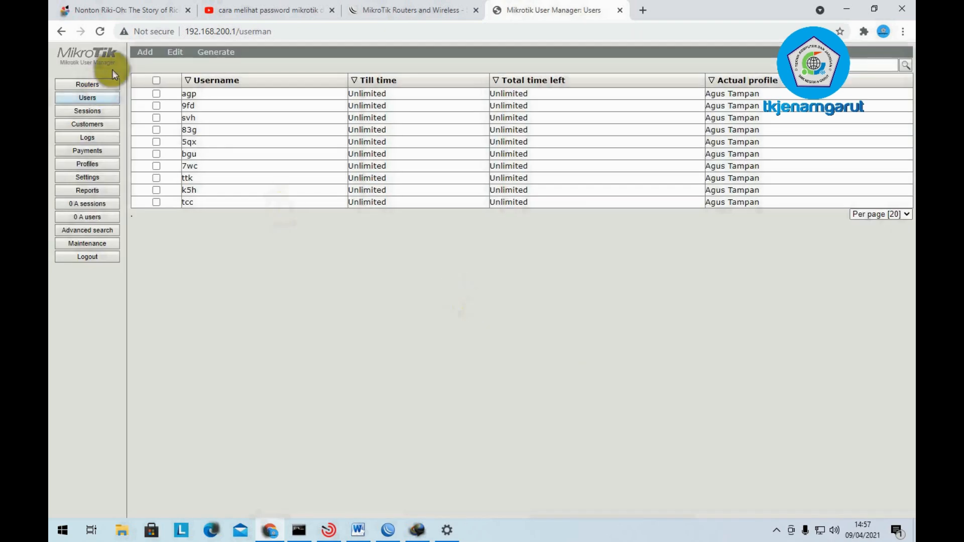
- Select all ten users and choose Remove from the Edit menu
{"action": "left_click", "coordinate": [157, 80]}
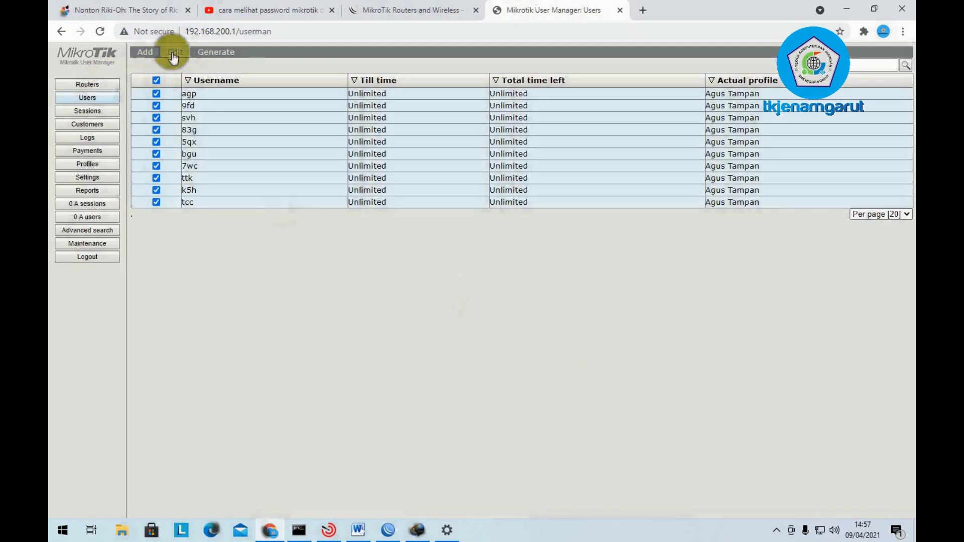
{"action": "left_click", "coordinate": [173, 55]}
{"action": "left_click", "coordinate": [185, 97]}
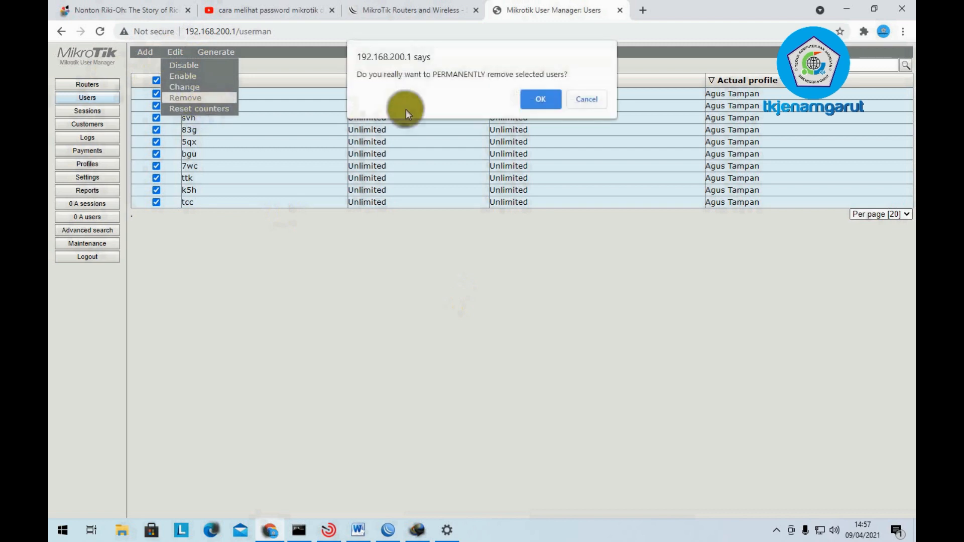
- Confirm deleting the users and remove the existing router entry
{"action": "left_click", "coordinate": [536, 100]}
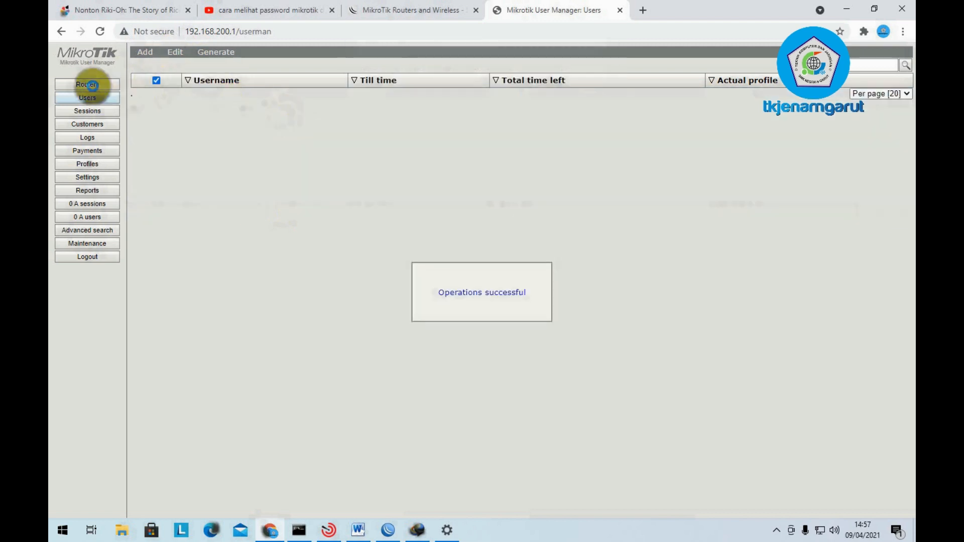
{"action": "left_click", "coordinate": [88, 84]}
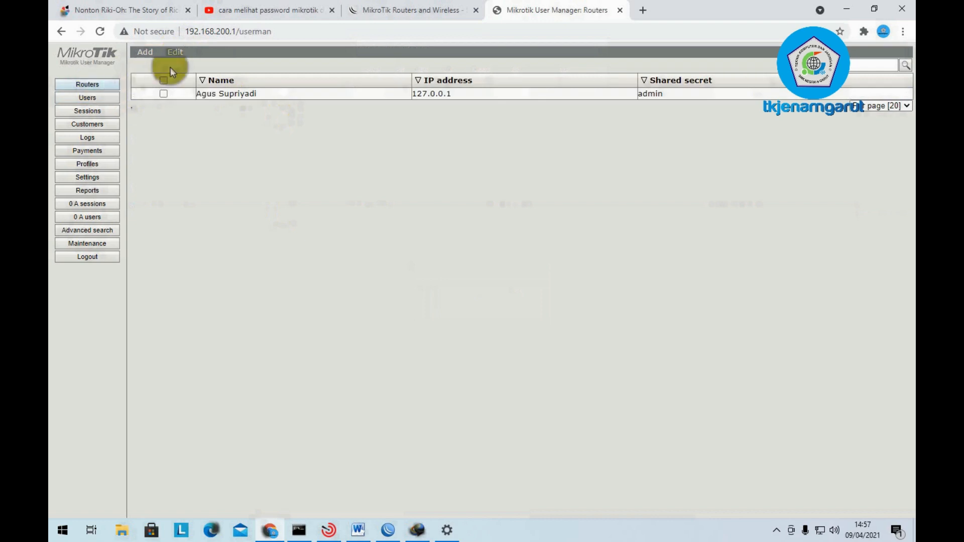
{"action": "left_click", "coordinate": [163, 80]}
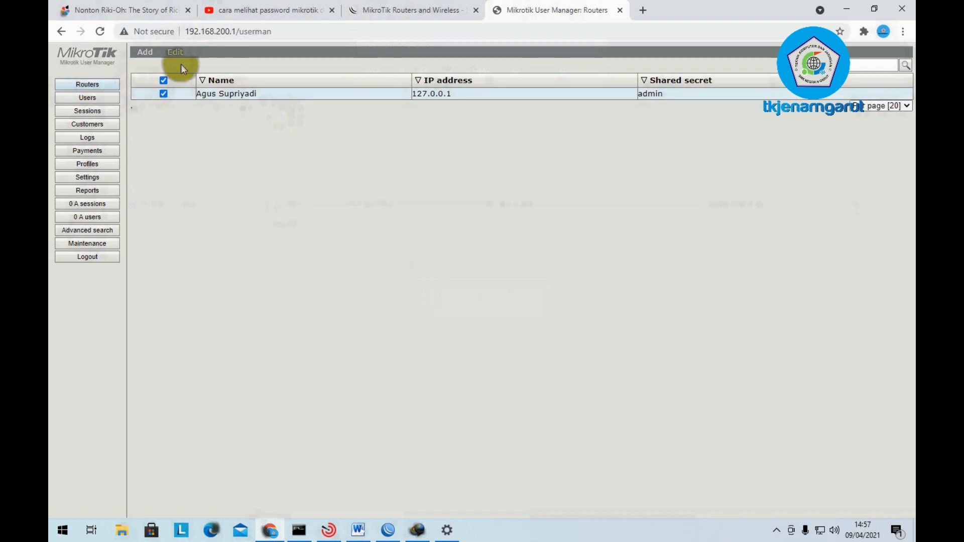
{"action": "left_click", "coordinate": [174, 51]}
{"action": "left_click", "coordinate": [184, 88]}
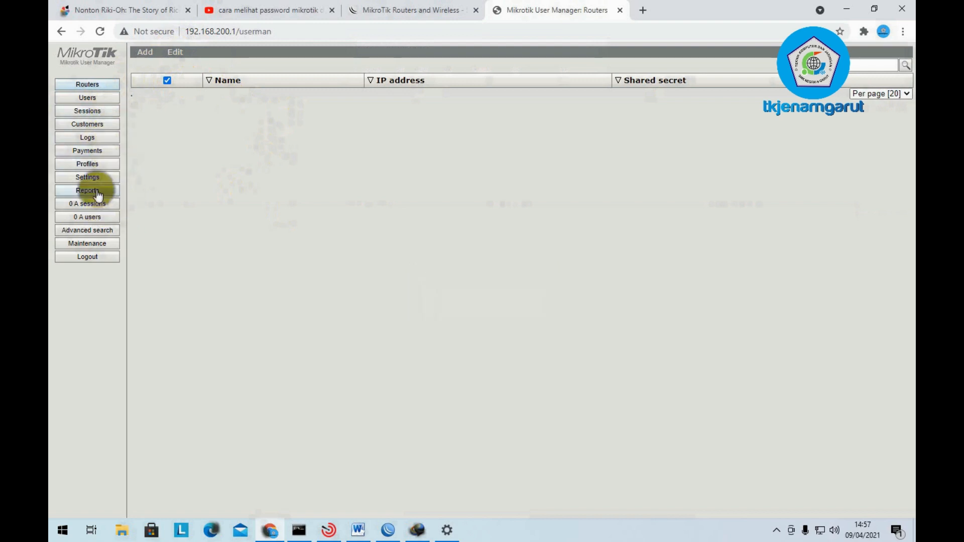
- Delete the old profile and its limitation
{"action": "left_click", "coordinate": [98, 166]}
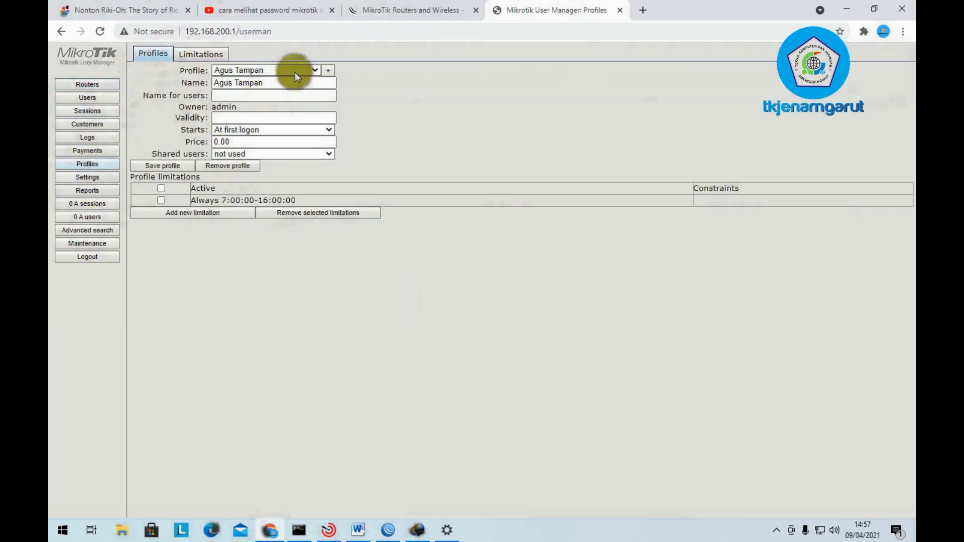
{"action": "left_click", "coordinate": [217, 166]}
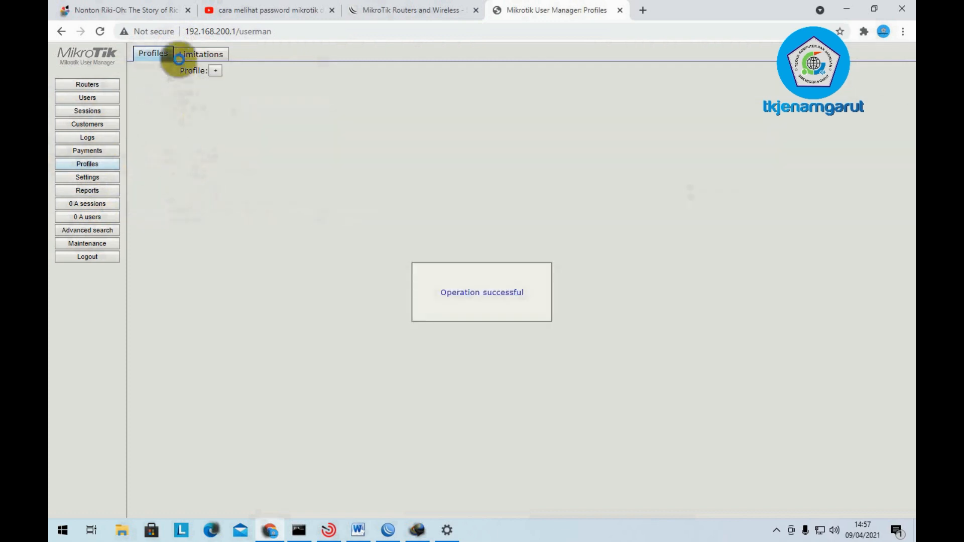
{"action": "left_click", "coordinate": [186, 54]}
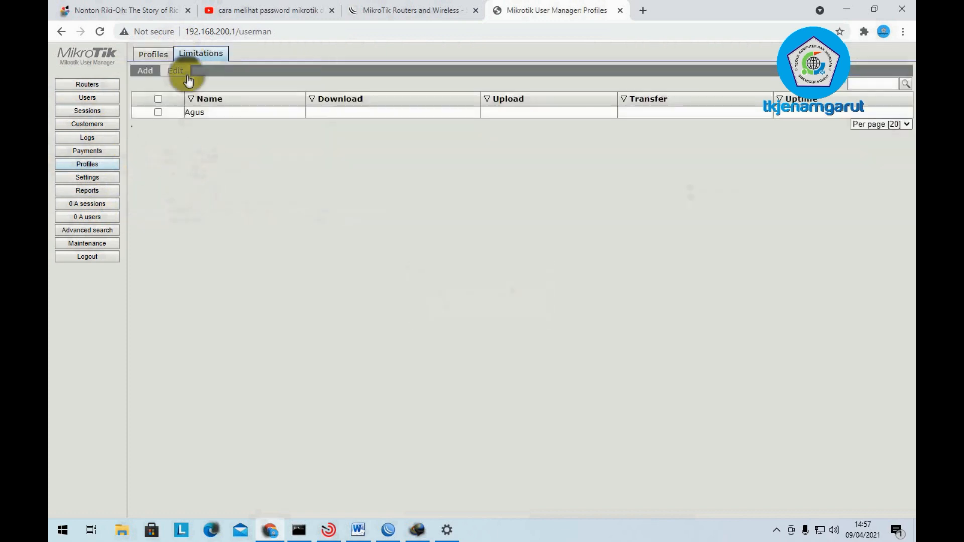
{"action": "left_click", "coordinate": [158, 99]}
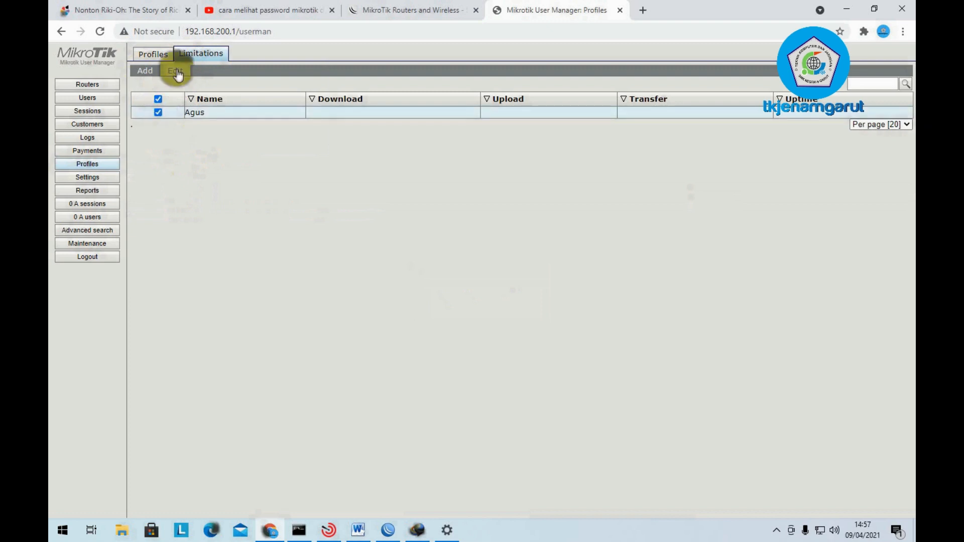
{"action": "left_click", "coordinate": [185, 83]}
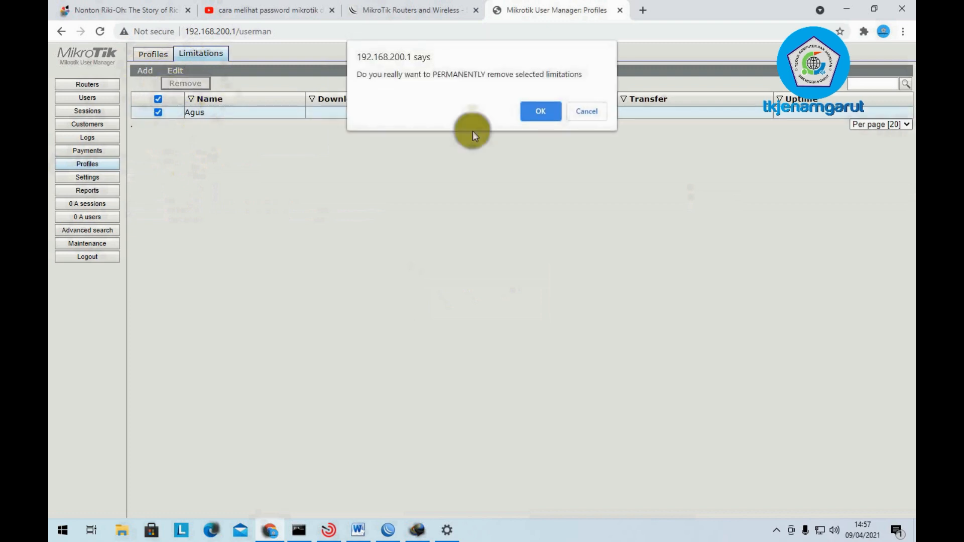
{"action": "left_click", "coordinate": [536, 112]}
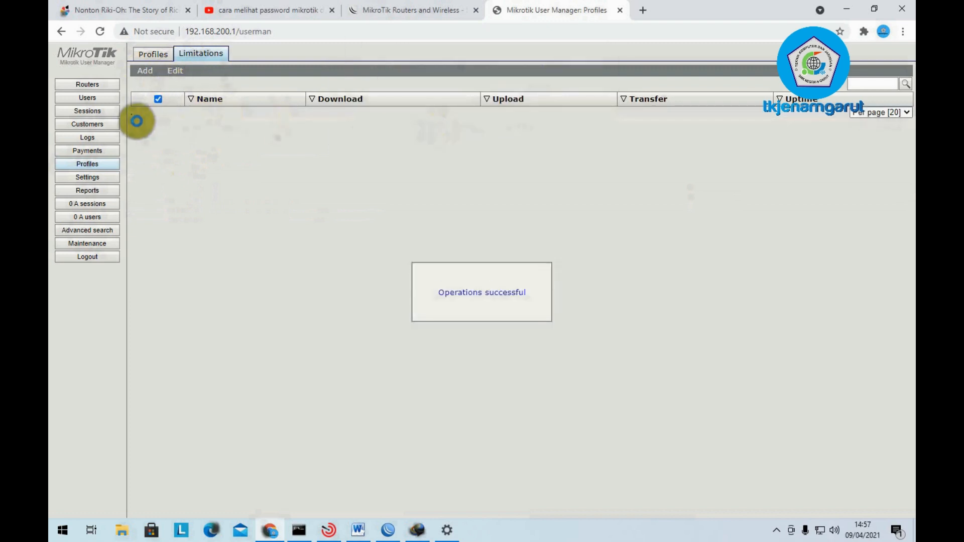
- Return to the now-empty Routers list
{"action": "left_click", "coordinate": [150, 52]}
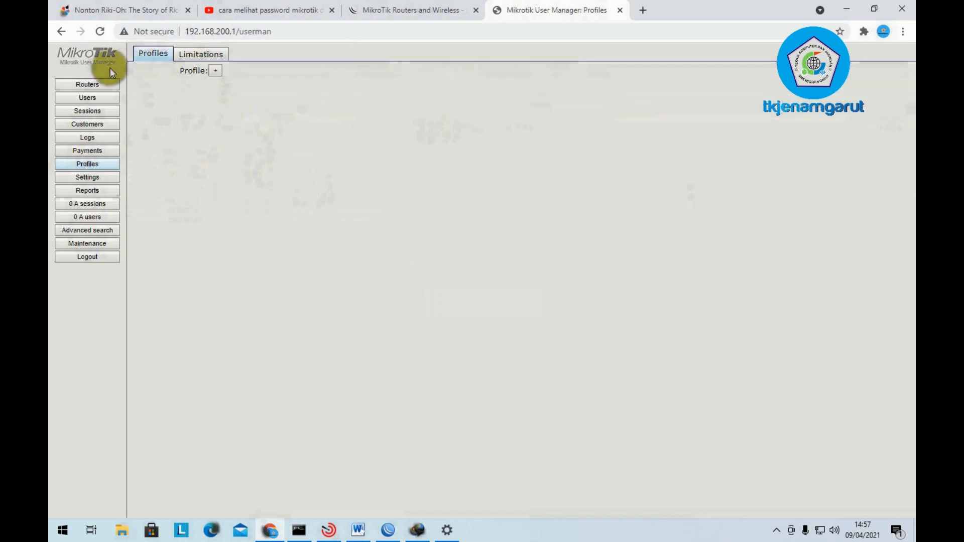
{"action": "left_click", "coordinate": [84, 85]}
{"action": "left_click", "coordinate": [86, 98]}
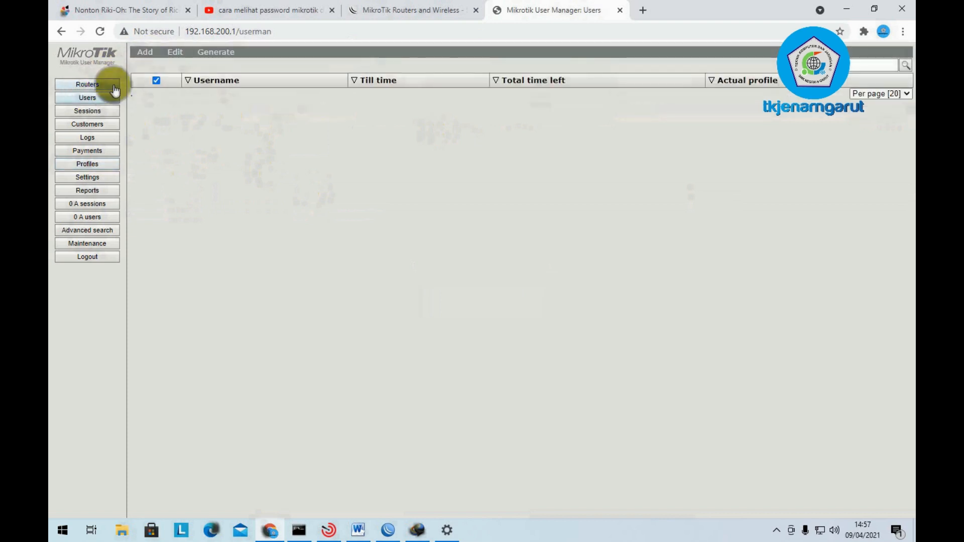
{"action": "left_click", "coordinate": [95, 83]}
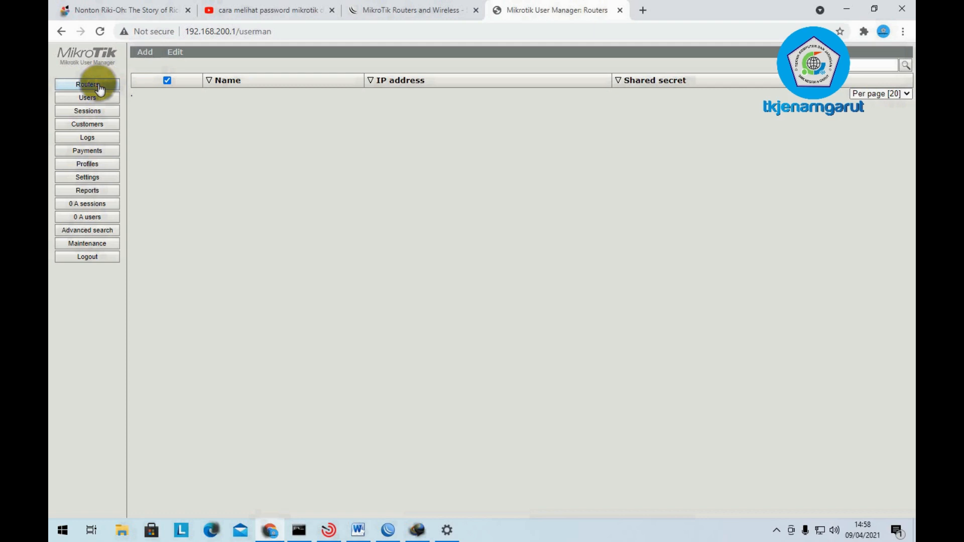
{"action": "left_click", "coordinate": [145, 53]}
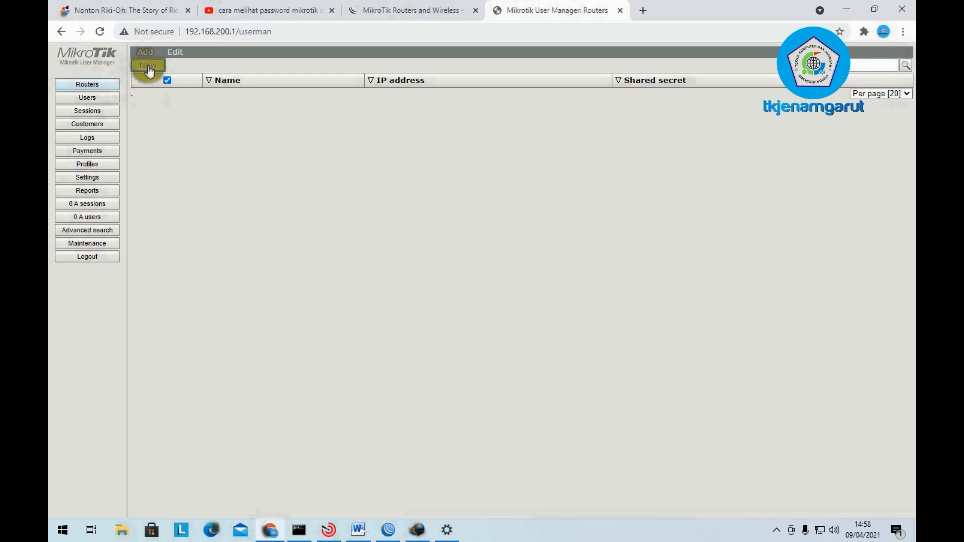
- Add a new router named RouterUKK at 127.0.0.1 and enter its shared secret
{"action": "left_click", "coordinate": [146, 66]}
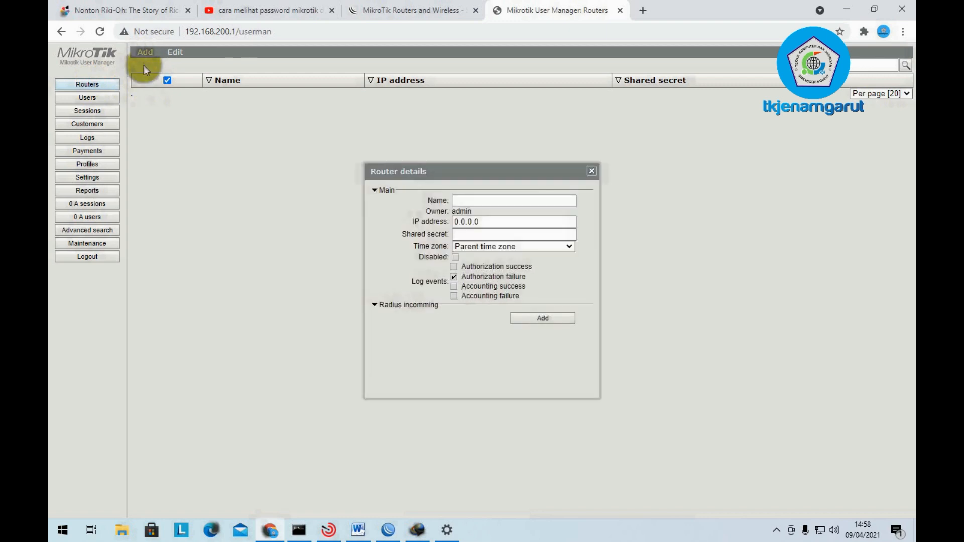
{"action": "left_click", "coordinate": [471, 202]}
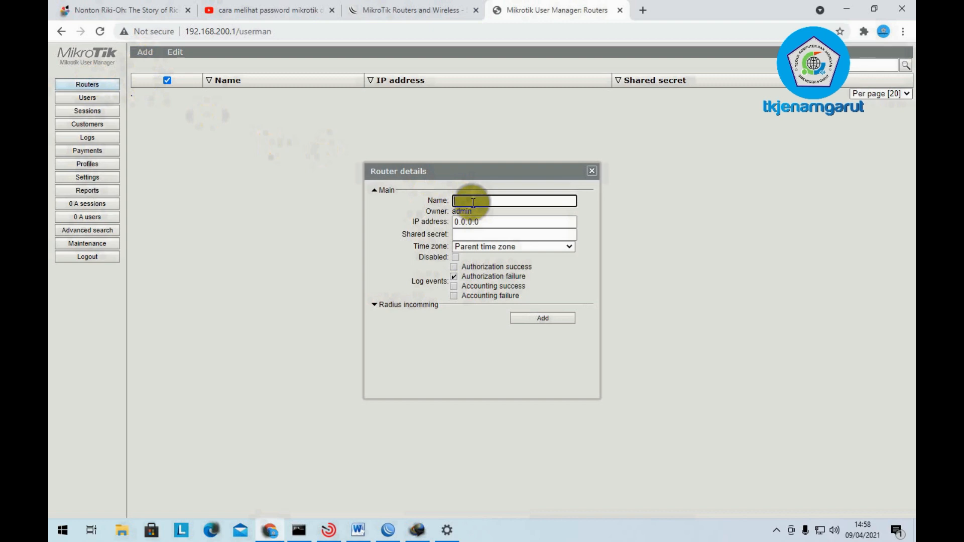
{"action": "type", "text": "RouterUKK"}
{"action": "left_click", "coordinate": [509, 221]}
{"action": "double_click", "coordinate": [508, 221]}
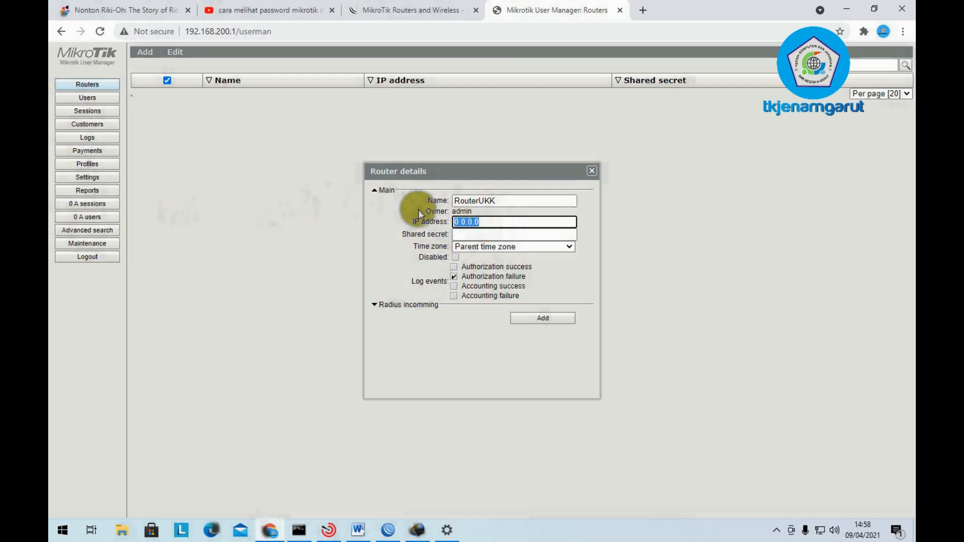
{"action": "type", "text": "12"}
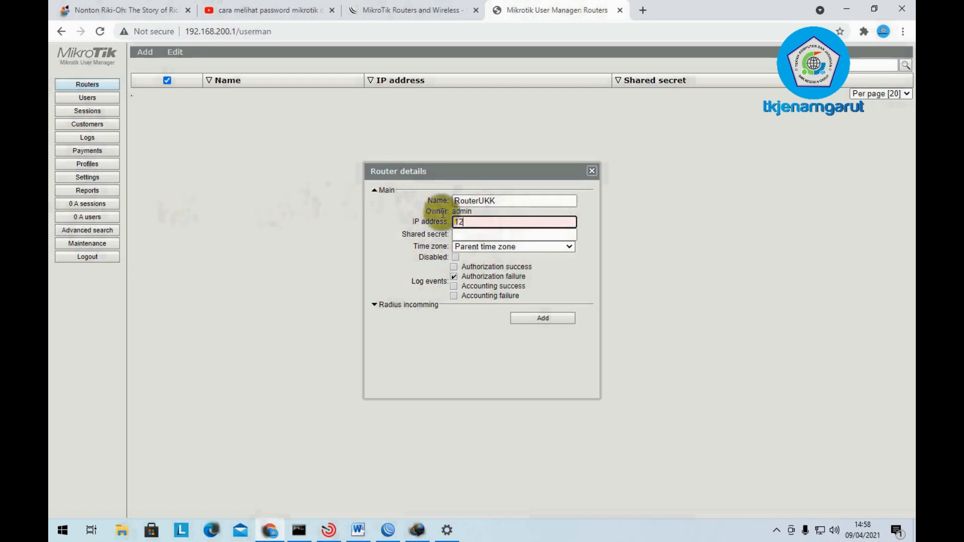
{"action": "type", "text": "7.0.0.1"}
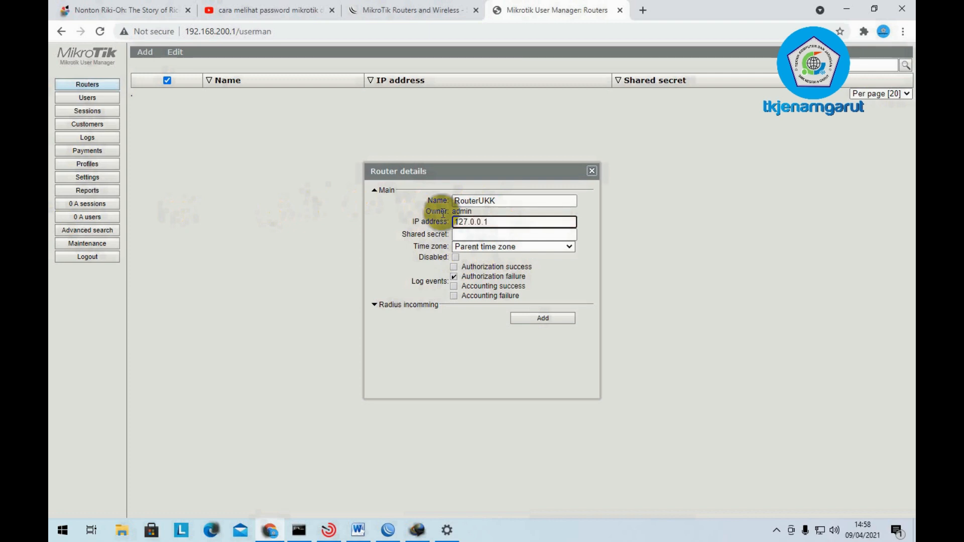
{"action": "left_click", "coordinate": [500, 234]}
{"action": "type", "text": "admin"}
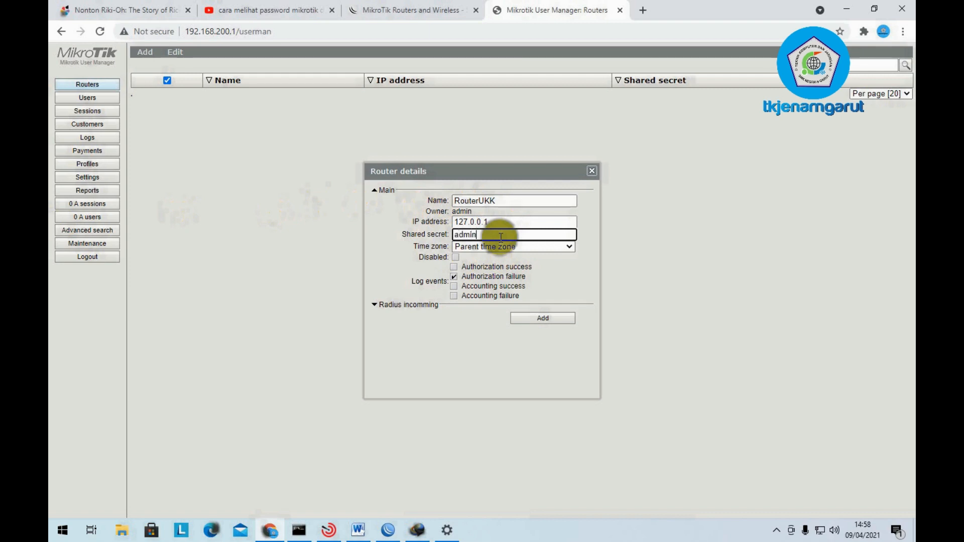
- Set the router time zone to +07:00 and save RouterUKK
{"action": "left_click", "coordinate": [495, 200]}
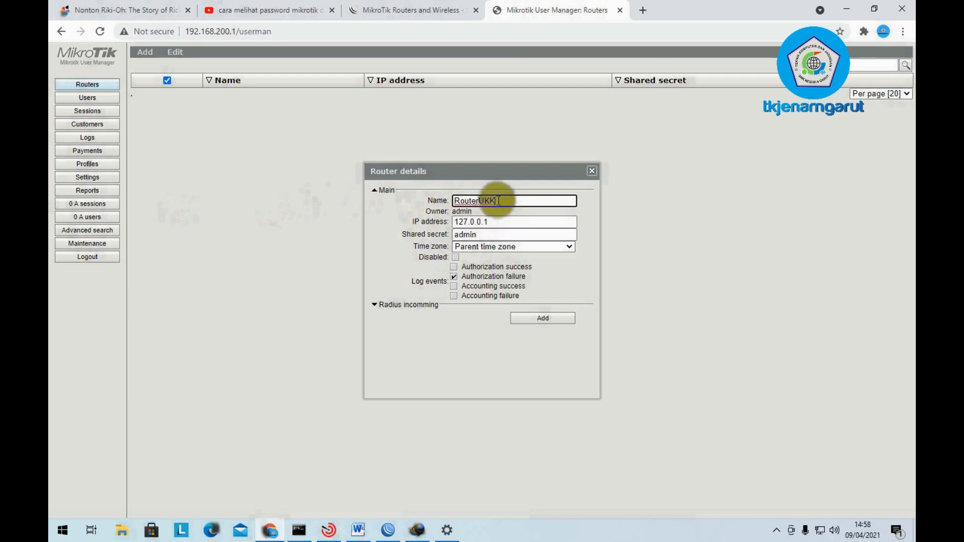
{"action": "left_click", "coordinate": [510, 222]}
{"action": "left_click", "coordinate": [508, 234]}
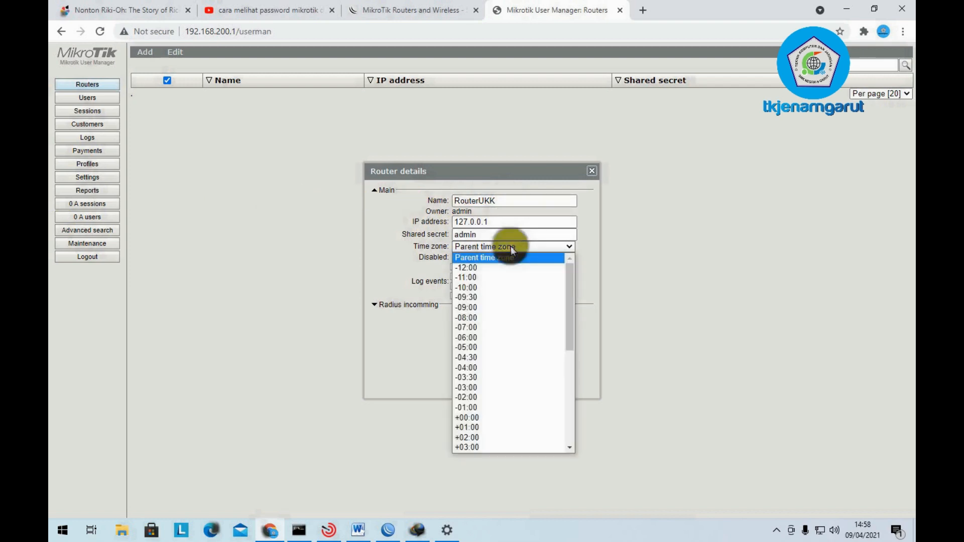
{"action": "scroll", "coordinate": [512, 303], "scroll_direction": "down", "scroll_amount": 5}
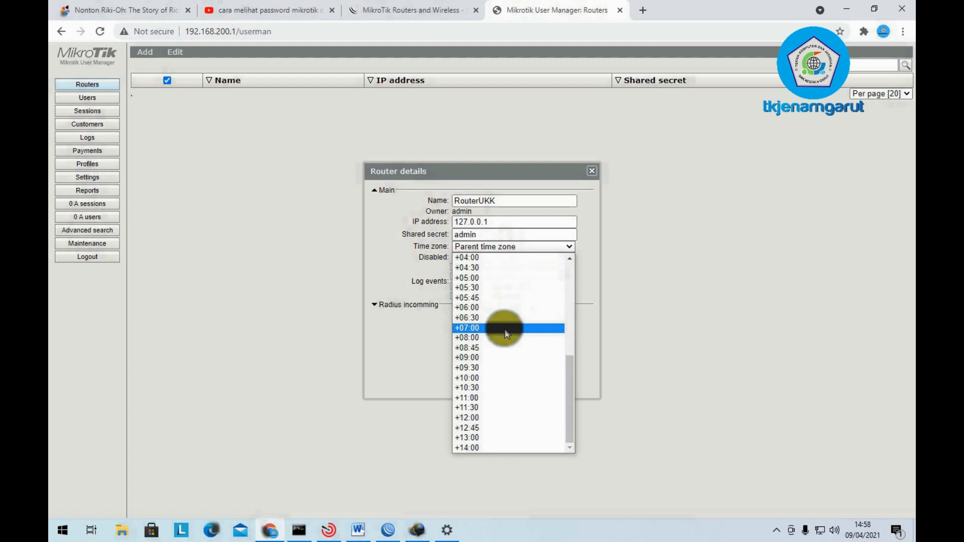
{"action": "left_click", "coordinate": [505, 330]}
{"action": "left_click", "coordinate": [546, 326]}
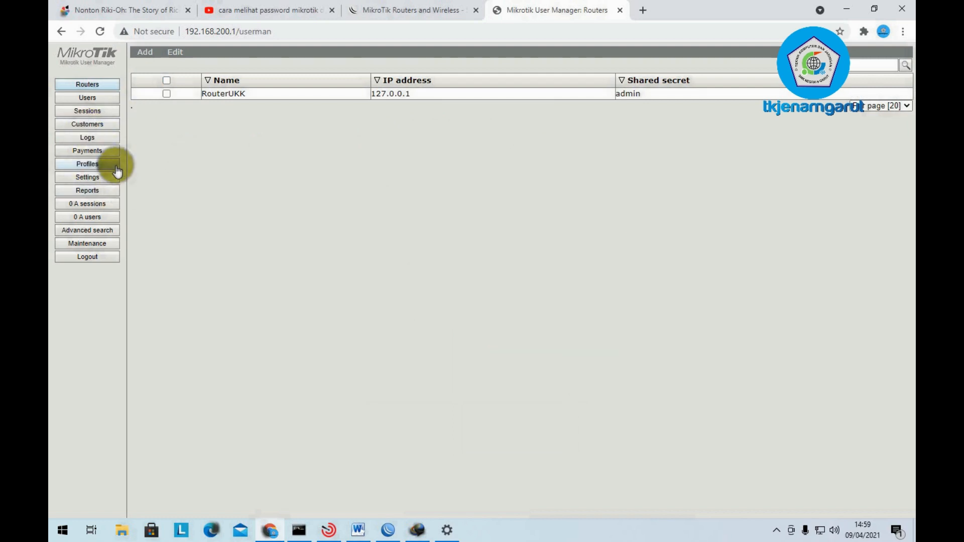
- Create a new profile named UKKTKJ2021
{"action": "left_click", "coordinate": [88, 164]}
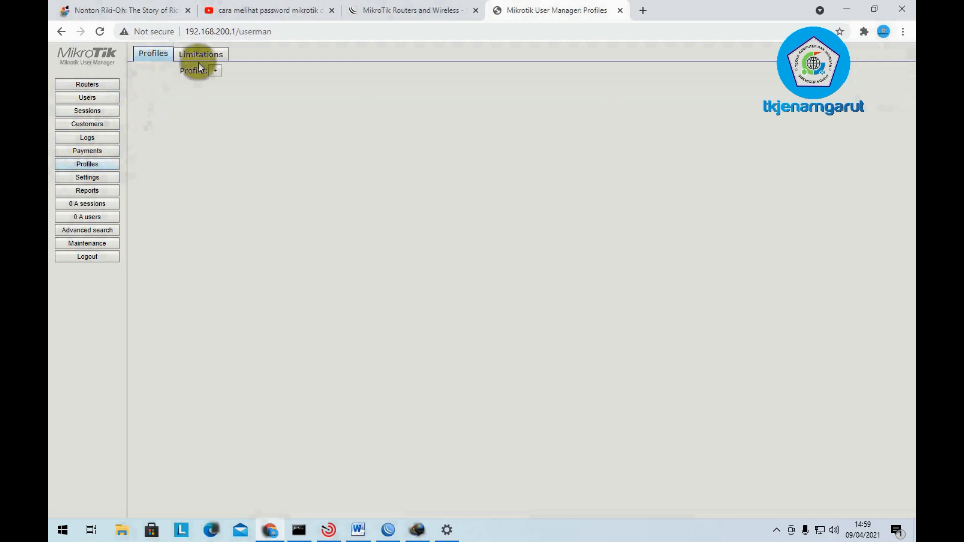
{"action": "left_click", "coordinate": [214, 71]}
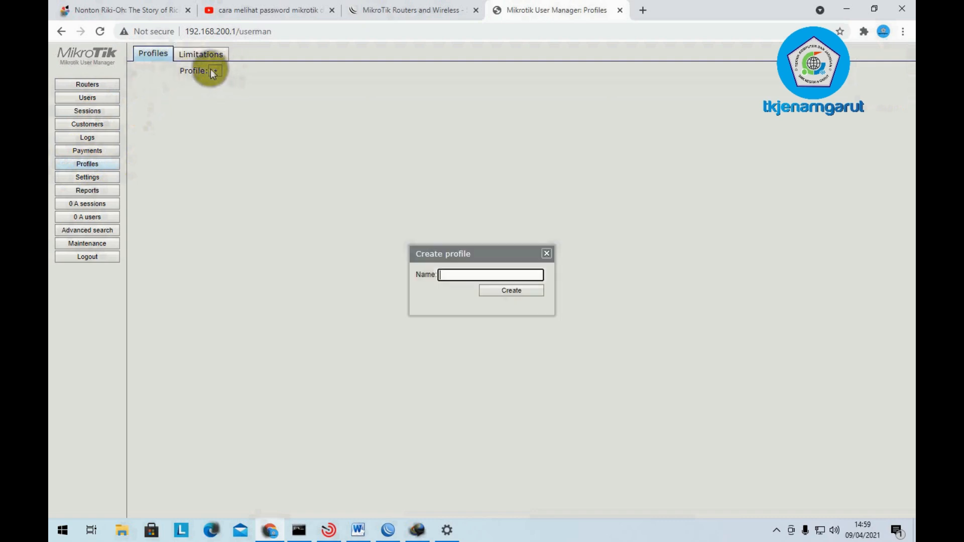
{"action": "type", "text": "UKKTKJ"}
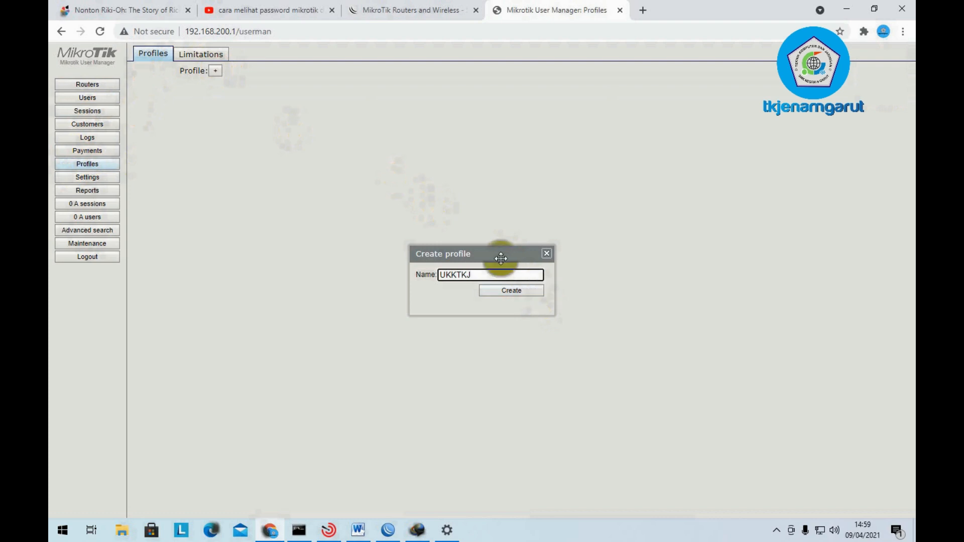
{"action": "type", "text": "2021"}
{"action": "left_click", "coordinate": [511, 291]}
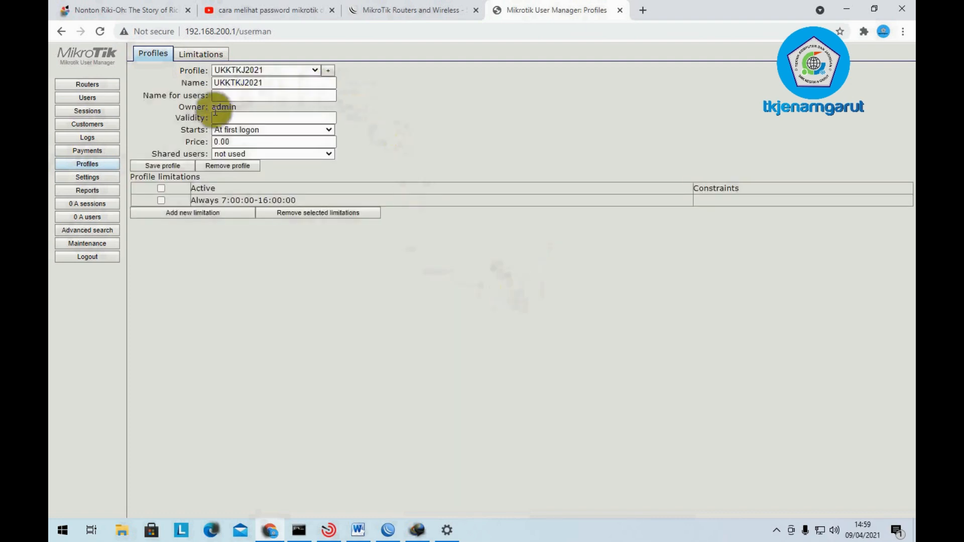
- Set the UKKTKJ2021 profile's shared users to Unlimited
{"action": "left_click", "coordinate": [245, 118]}
{"action": "left_click", "coordinate": [220, 96]}
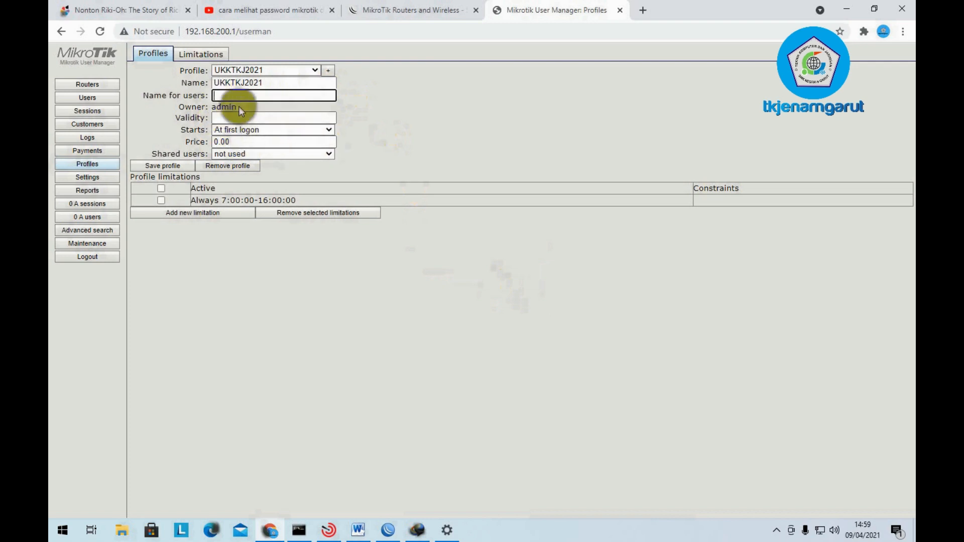
{"action": "left_click", "coordinate": [243, 151]}
{"action": "left_click", "coordinate": [234, 176]}
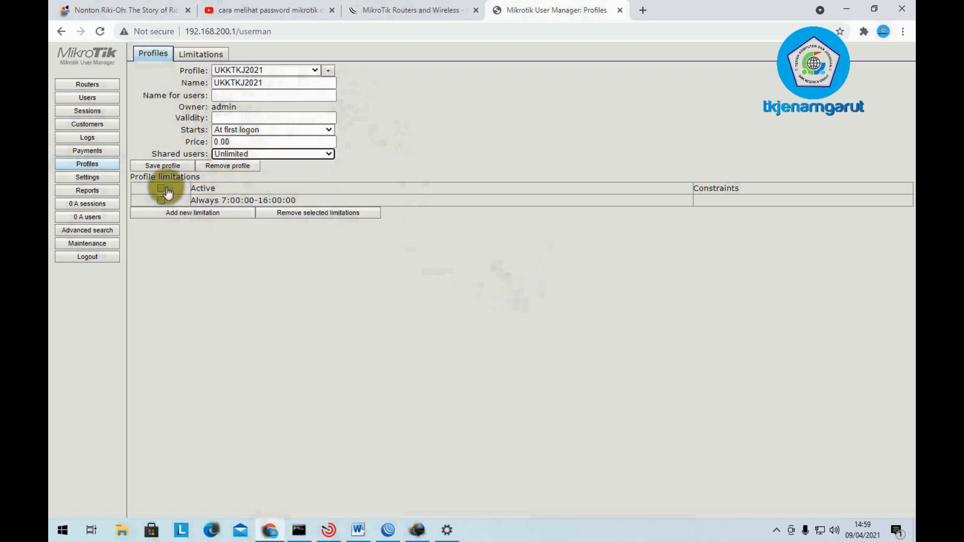
{"action": "left_click", "coordinate": [219, 303]}
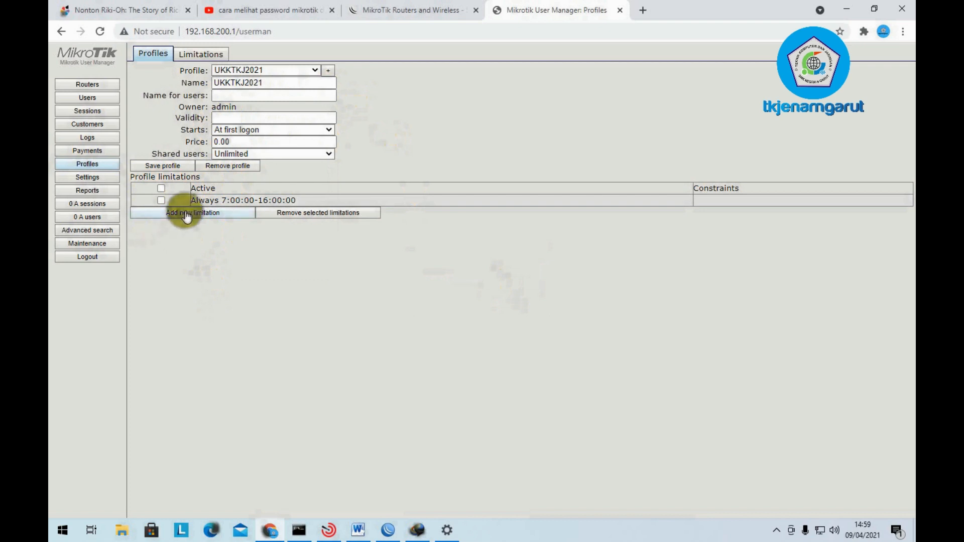
{"action": "left_click", "coordinate": [308, 69]}
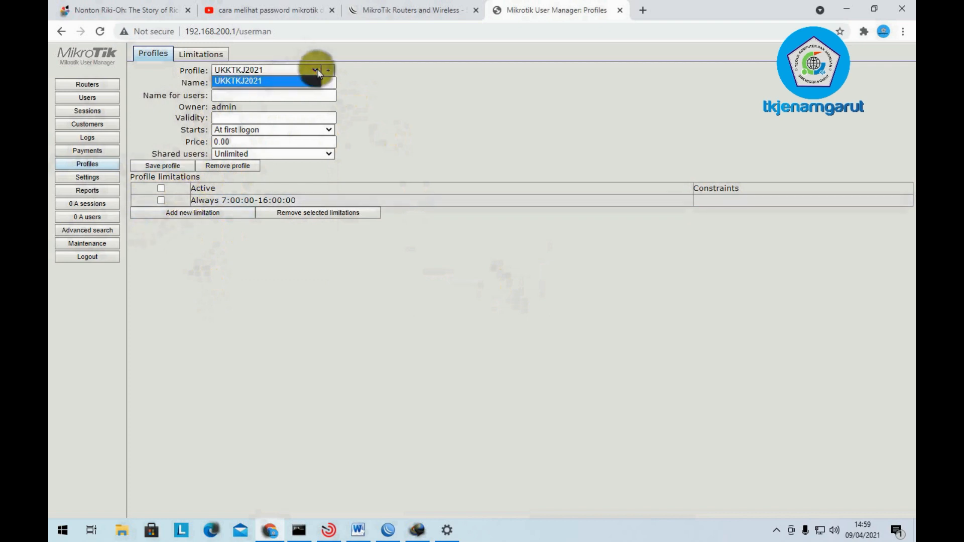
{"action": "left_click", "coordinate": [404, 164]}
{"action": "left_click", "coordinate": [264, 95]}
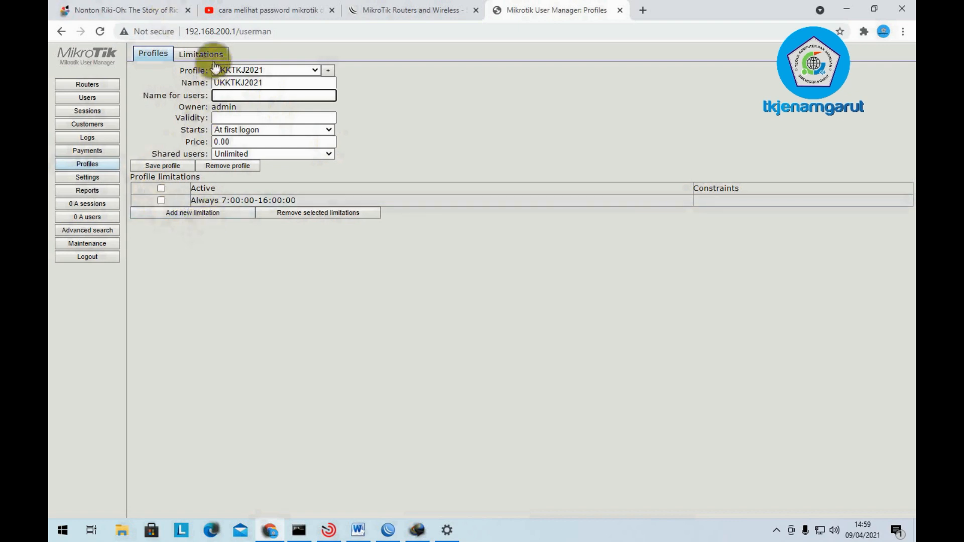
{"action": "left_click", "coordinate": [187, 56]}
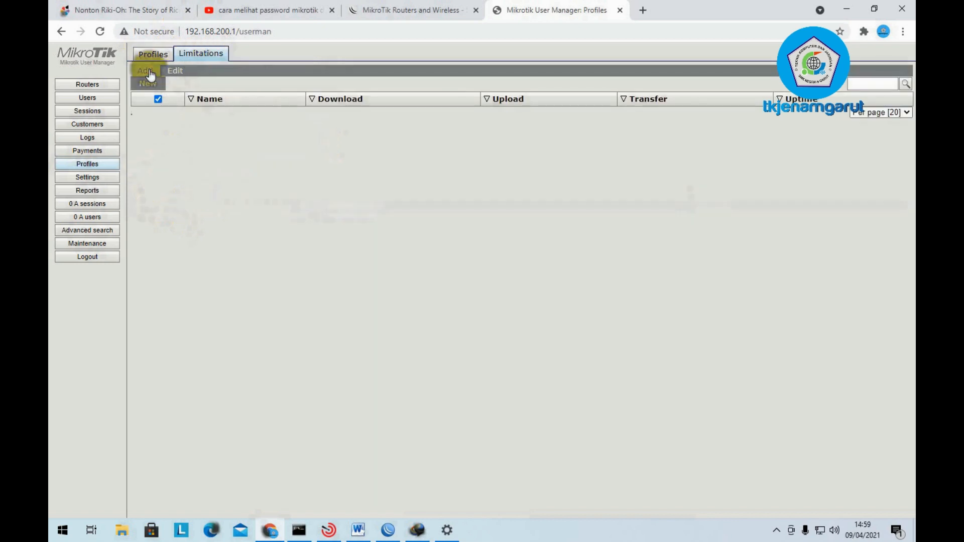
- Create a limitation named 'Limit User' and go back to the UKKTKJ2021 profile
{"action": "left_click", "coordinate": [149, 84]}
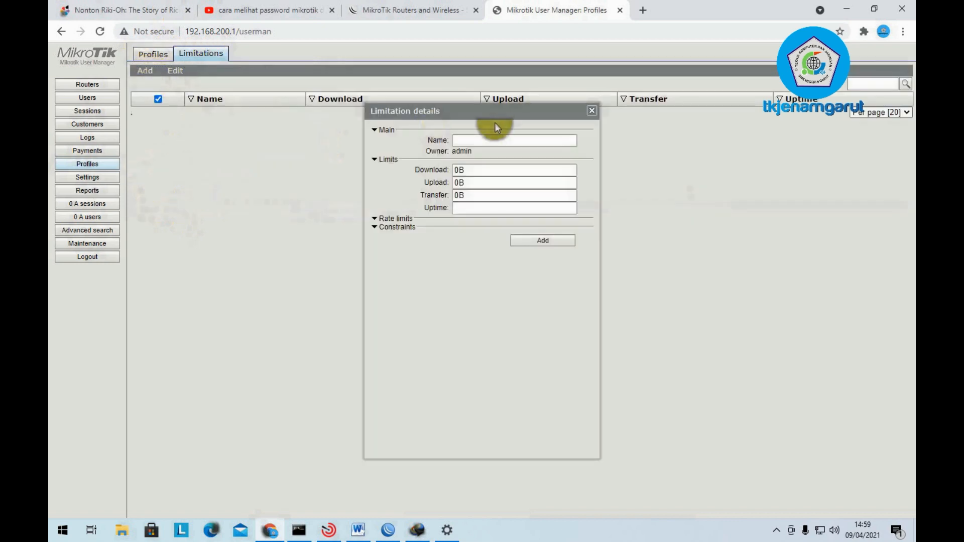
{"action": "left_click", "coordinate": [479, 140]}
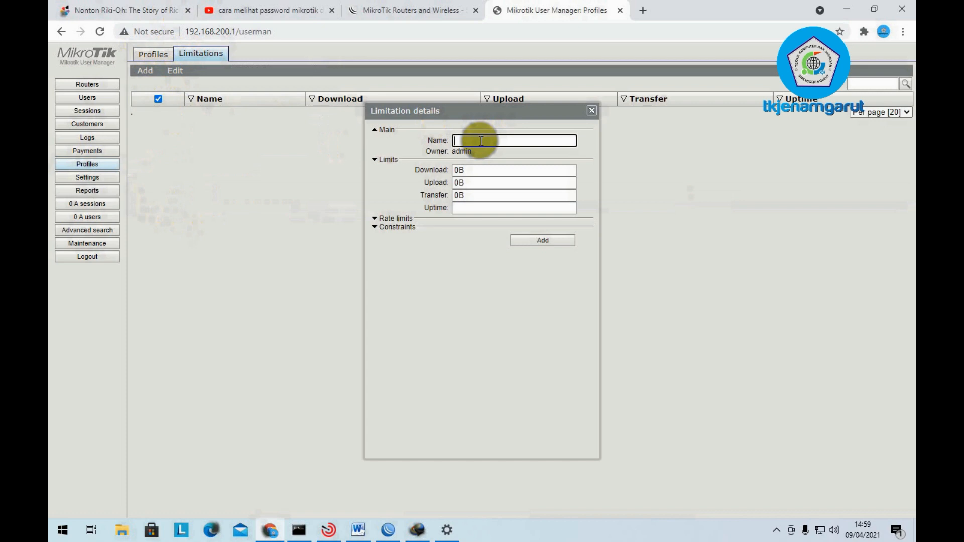
{"action": "type", "text": "Limit User"}
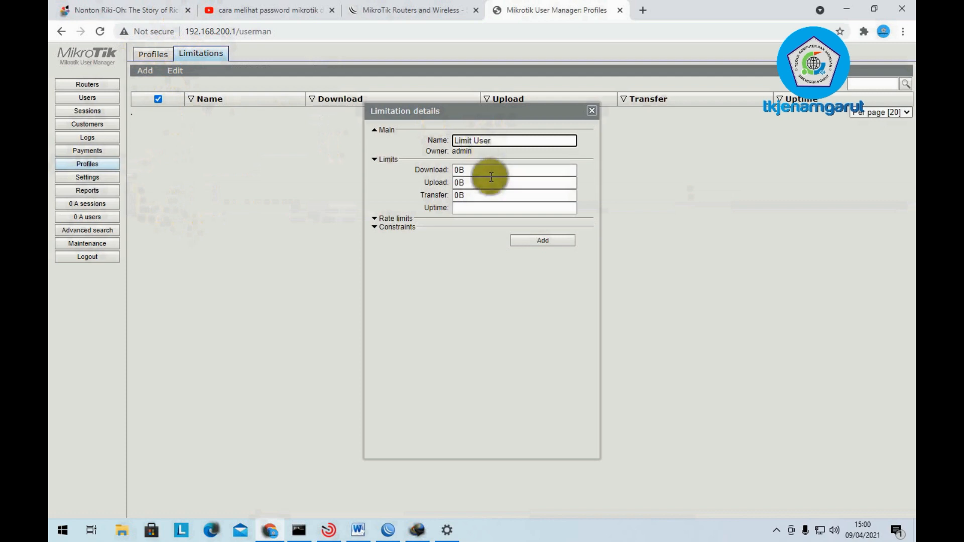
{"action": "left_click", "coordinate": [491, 179]}
{"action": "left_click", "coordinate": [489, 199]}
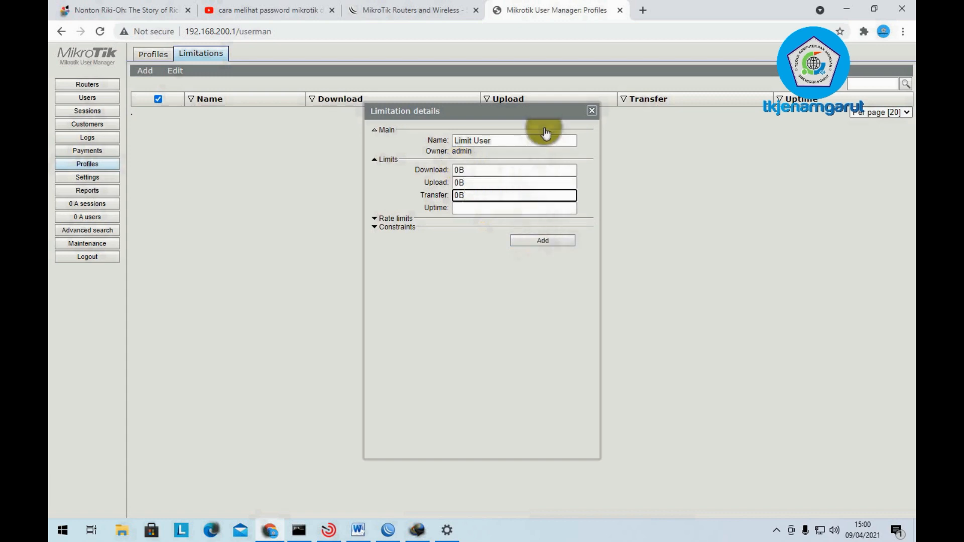
{"action": "left_click", "coordinate": [543, 241]}
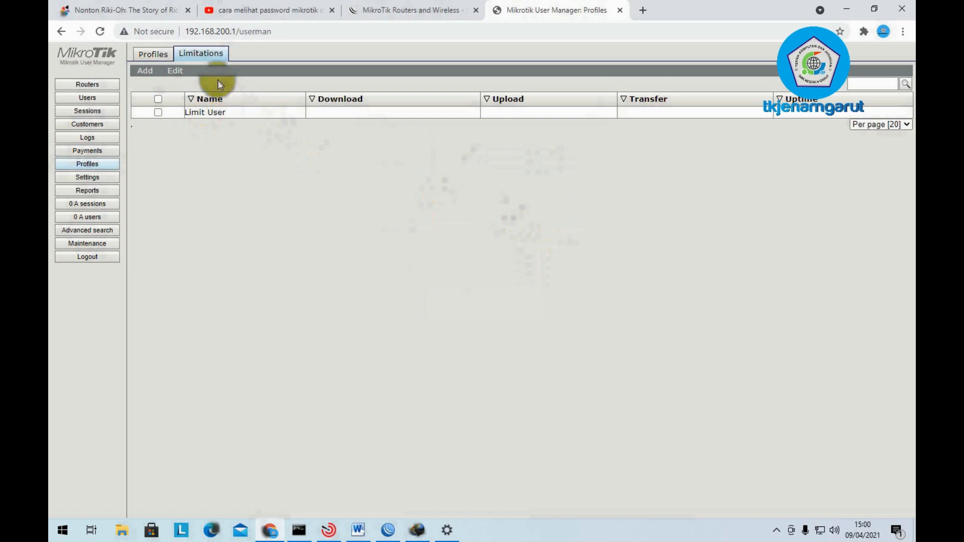
{"action": "left_click", "coordinate": [161, 55]}
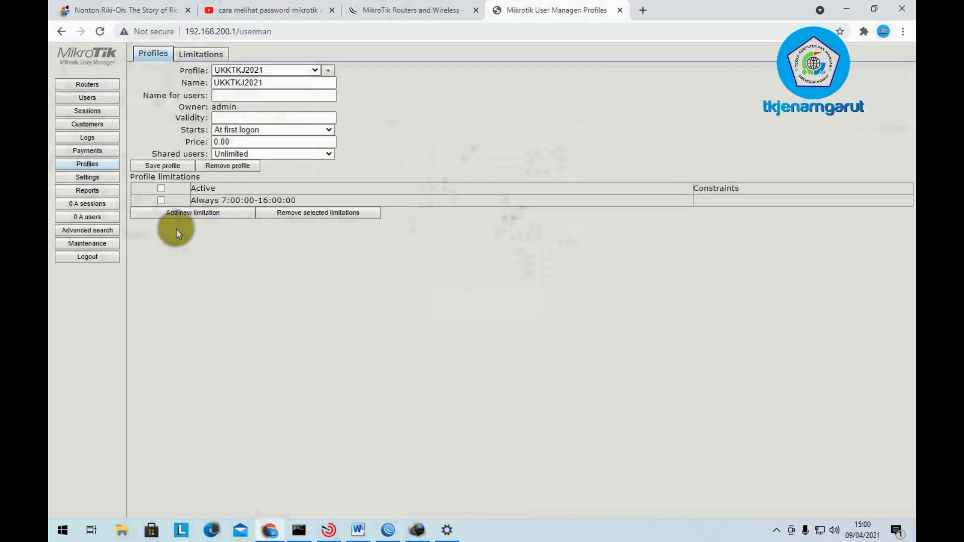
- Add a new time limitation to the profile starting at 07:00:00
{"action": "left_click", "coordinate": [199, 214]}
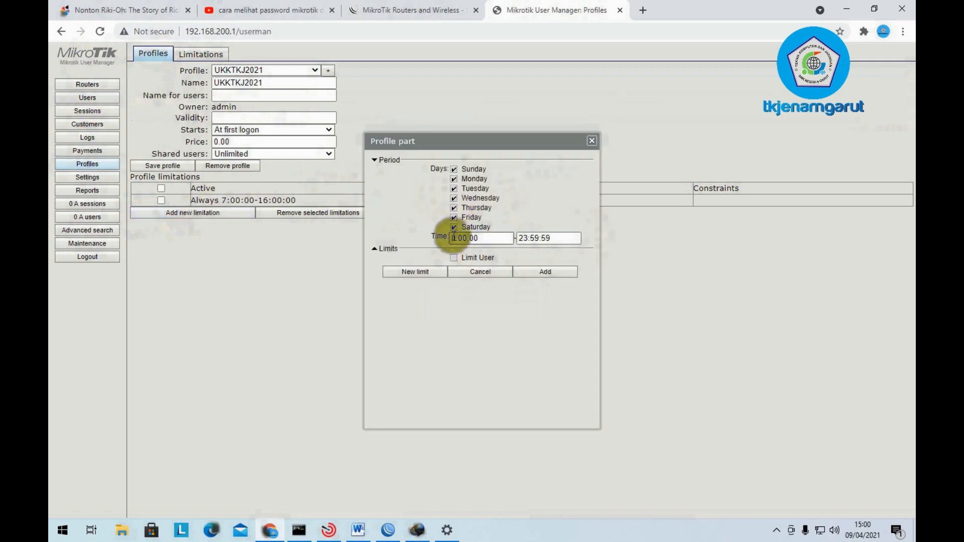
{"action": "left_click", "coordinate": [357, 528]}
{"action": "scroll", "coordinate": [502, 405], "scroll_direction": "down", "scroll_amount": 4}
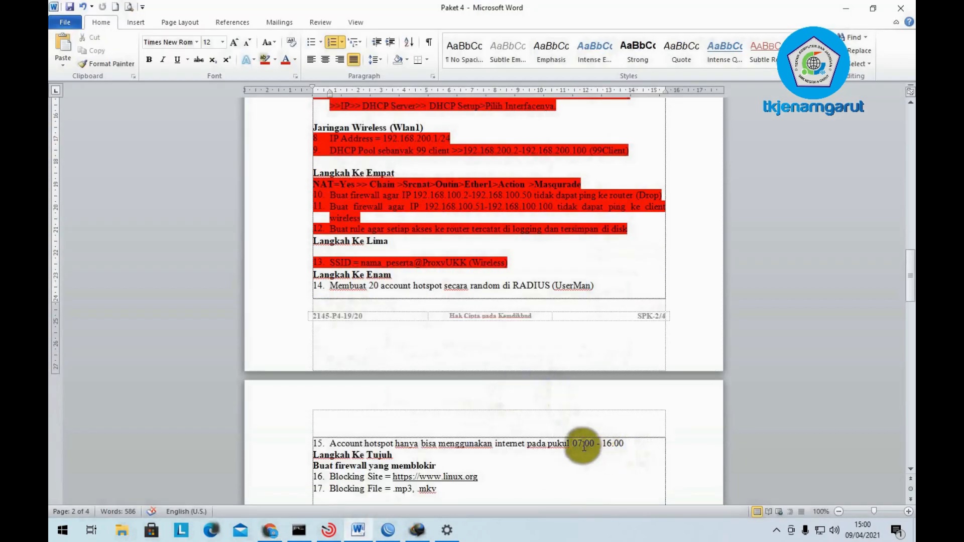
{"action": "left_click", "coordinate": [384, 531]}
{"action": "left_click", "coordinate": [275, 527]}
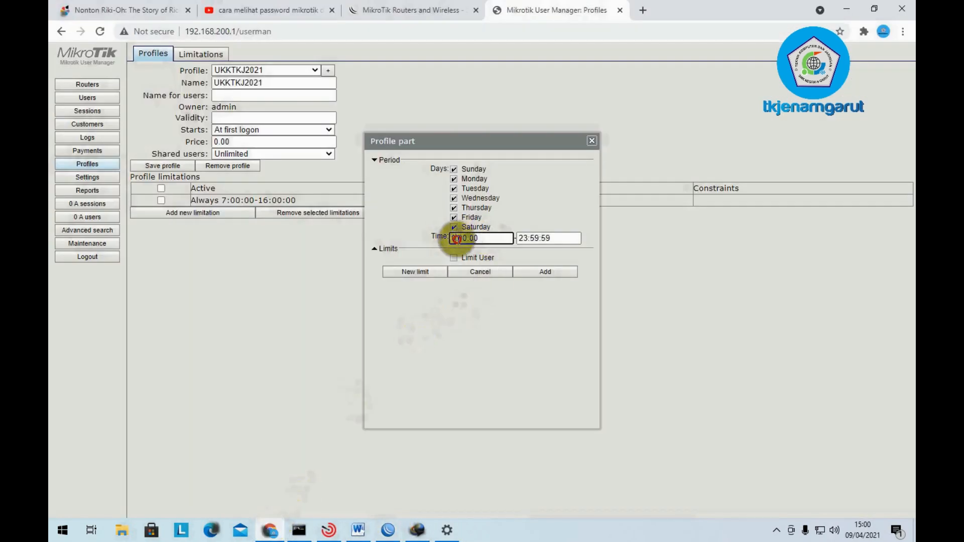
{"action": "left_click", "coordinate": [476, 239]}
{"action": "key", "text": "ctrl+a"}
{"action": "type", "text": "07:00:00"}
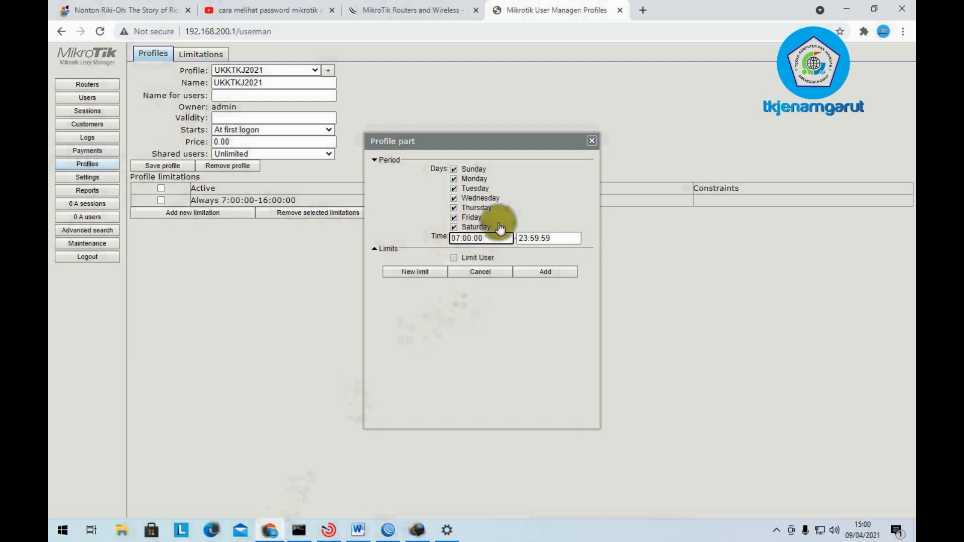
- Set the end time to 18:00:00, apply Limit User, and add the limitation
{"action": "left_click", "coordinate": [530, 238]}
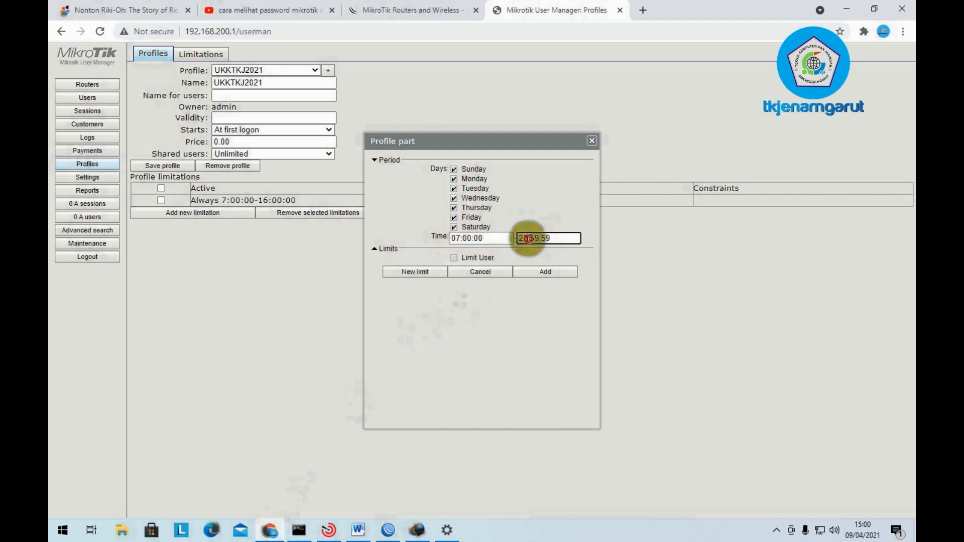
{"action": "key", "text": "BackSpace"}
{"action": "key", "text": "BackSpace"}
{"action": "key", "text": "BackSpace"}
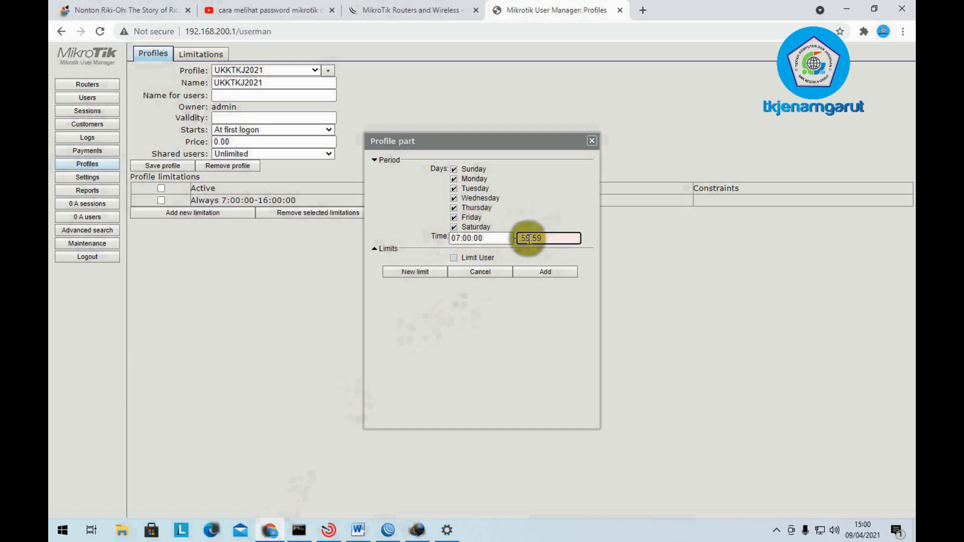
{"action": "type", "text": "18:"}
{"action": "left_click_drag", "start_coordinate": [551, 240], "coordinate": [525, 239]}
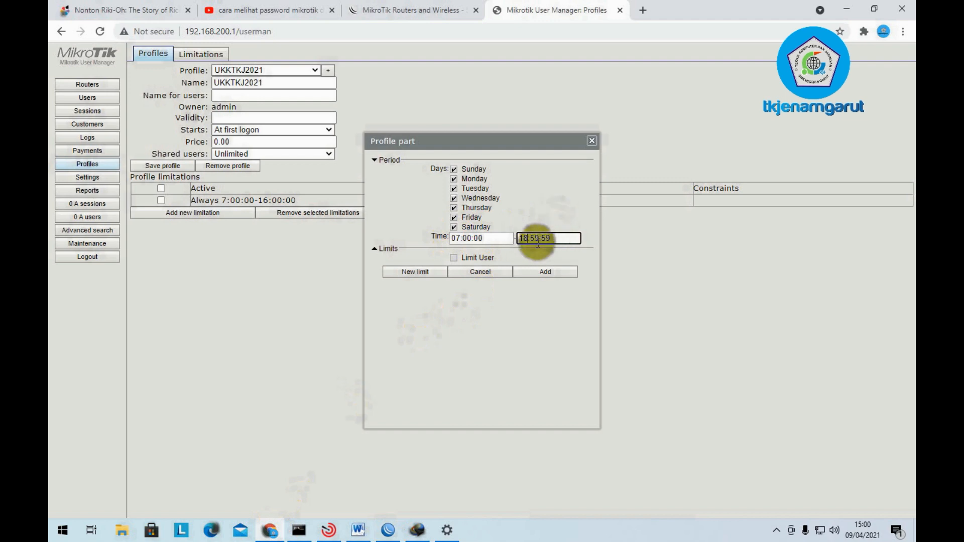
{"action": "type", "text": "18:50"}
{"action": "type", "text": "00"}
{"action": "left_click", "coordinate": [570, 236]}
{"action": "key", "text": "BackSpace"}
{"action": "key", "text": "BackSpace"}
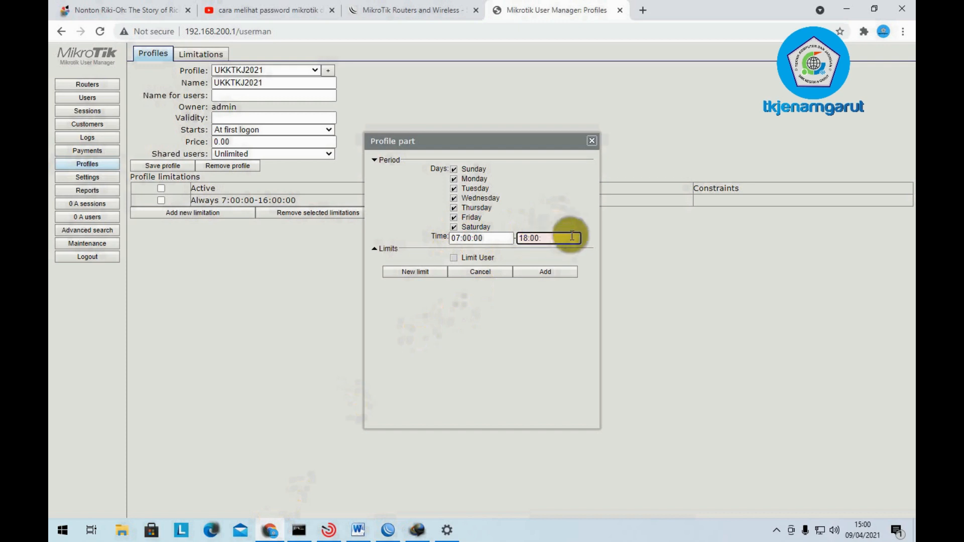
{"action": "type", "text": "00"}
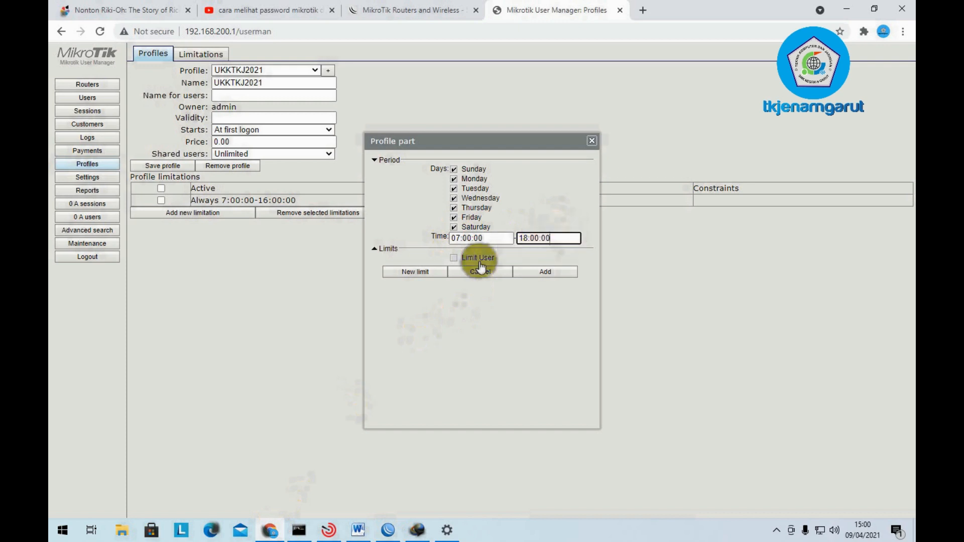
{"action": "left_click", "coordinate": [480, 259]}
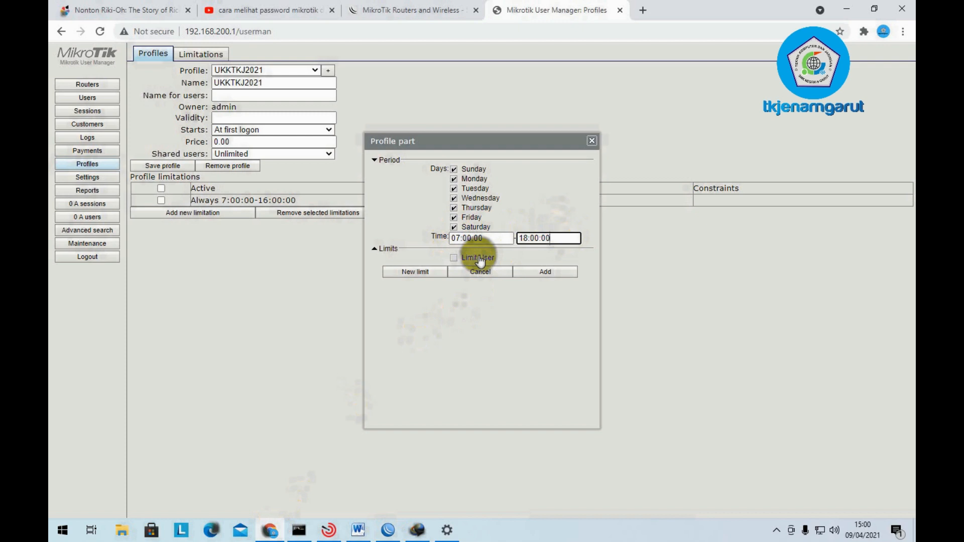
{"action": "left_click", "coordinate": [561, 273]}
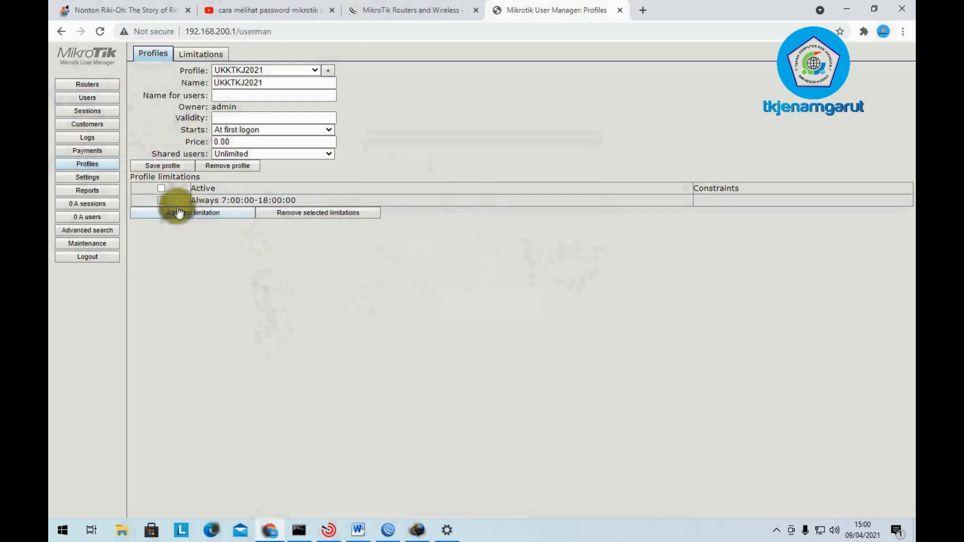
- Check item 14 in the Word task notes, selecting its user count of 20
{"action": "left_click", "coordinate": [108, 102]}
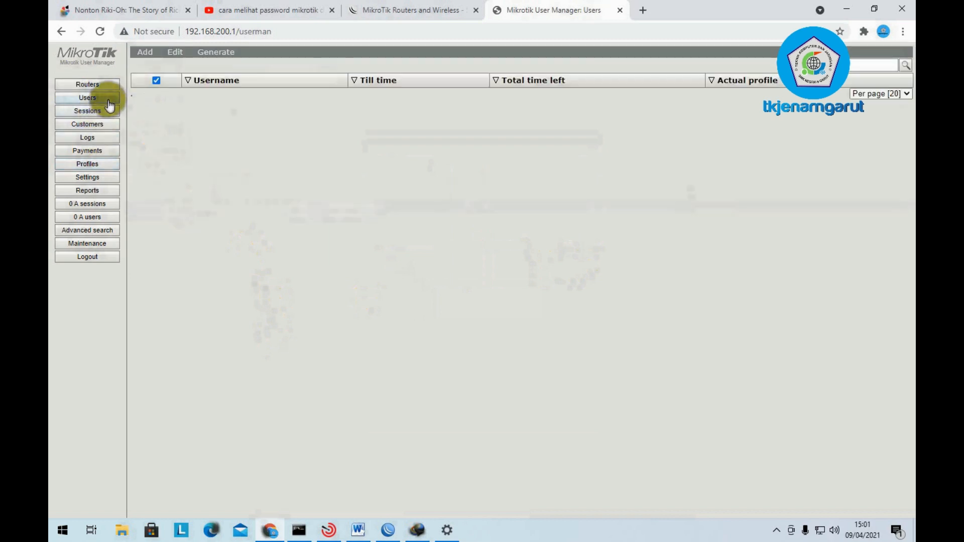
{"action": "left_click", "coordinate": [358, 530]}
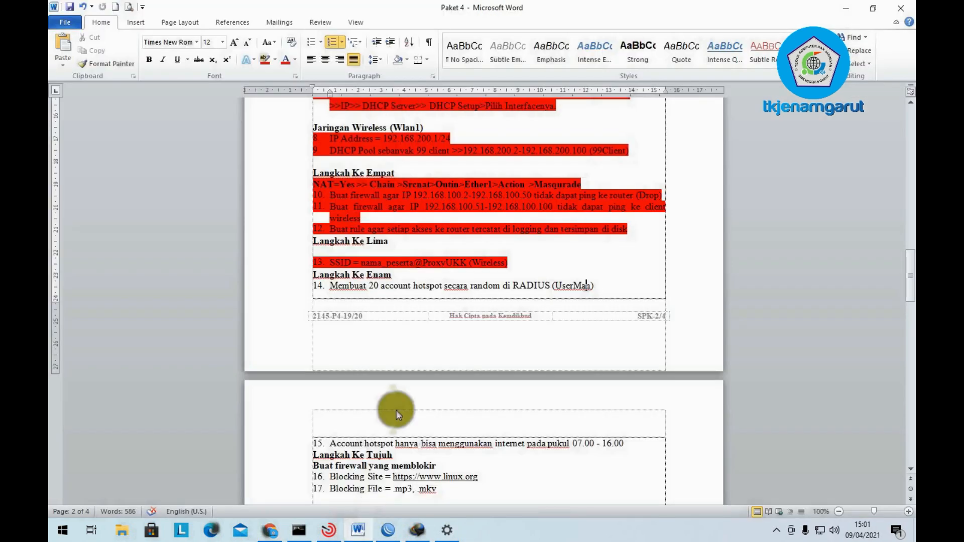
{"action": "left_click", "coordinate": [368, 291]}
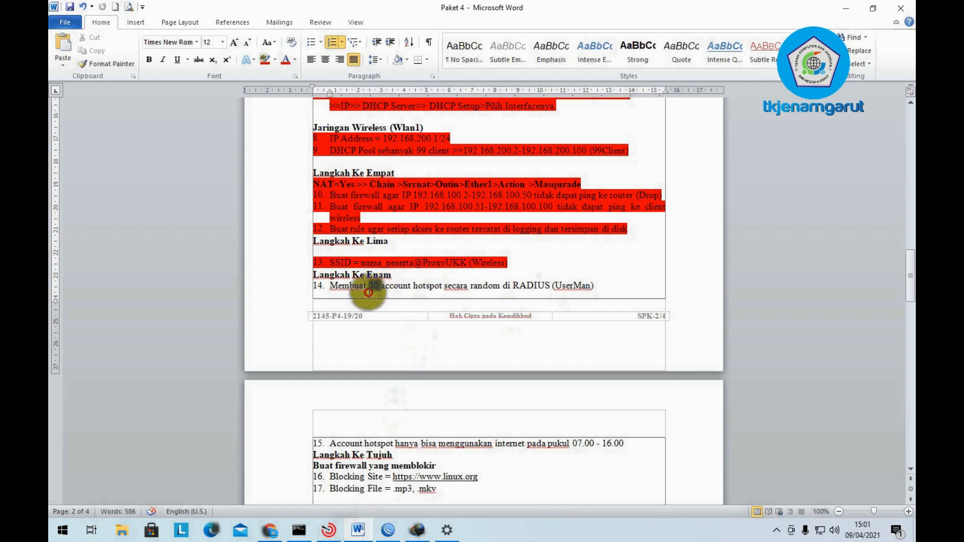
{"action": "double_click", "coordinate": [368, 291]}
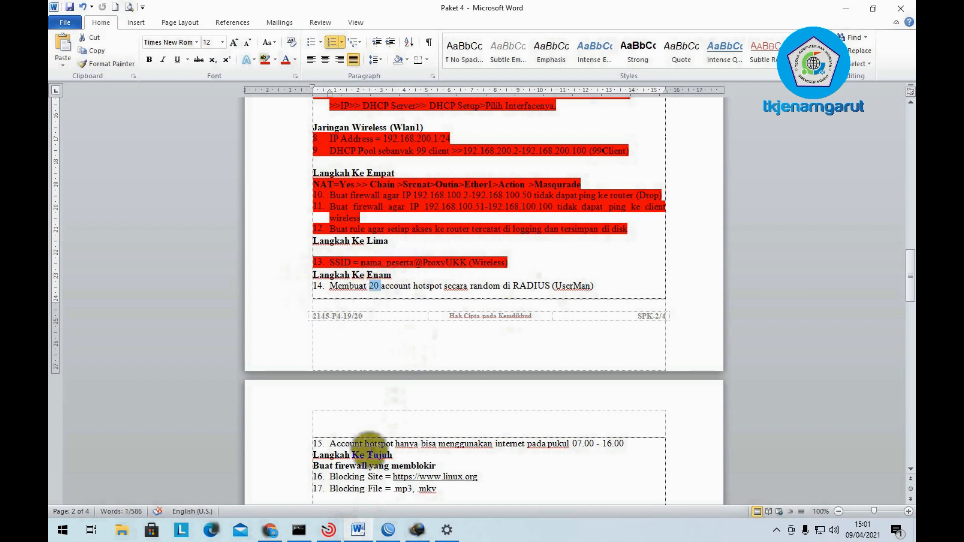
- Set WinBox aside and return to User Manager's empty Users page to add users
{"action": "left_click", "coordinate": [388, 528]}
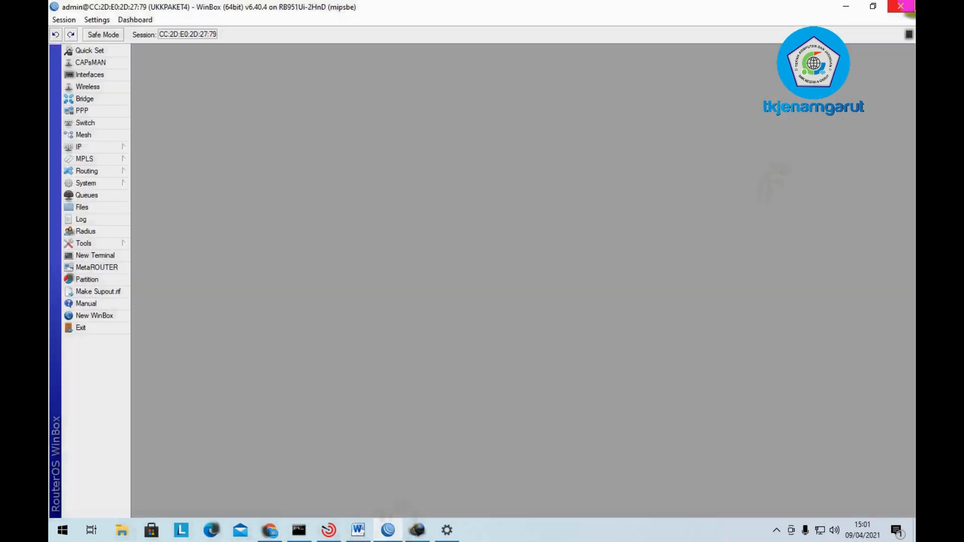
{"action": "left_click", "coordinate": [846, 6]}
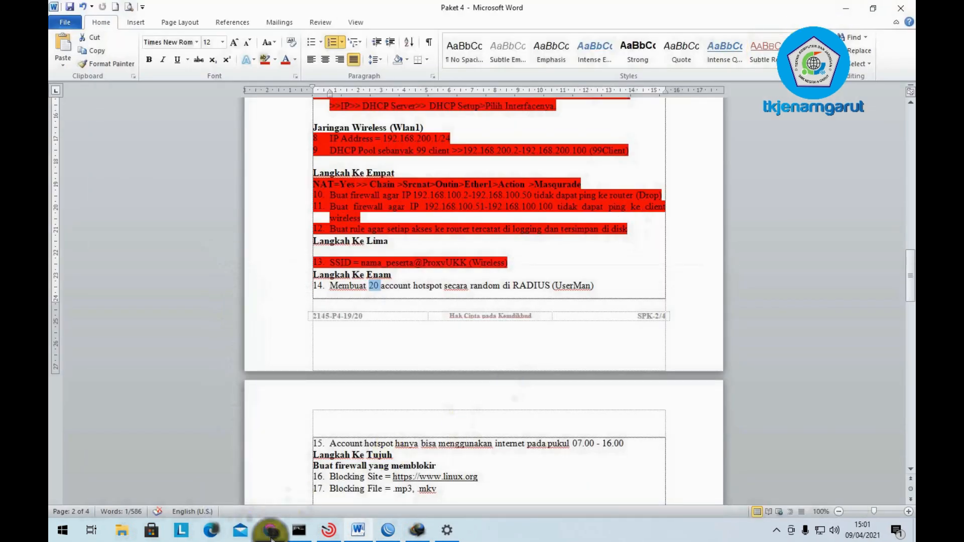
{"action": "left_click", "coordinate": [270, 531]}
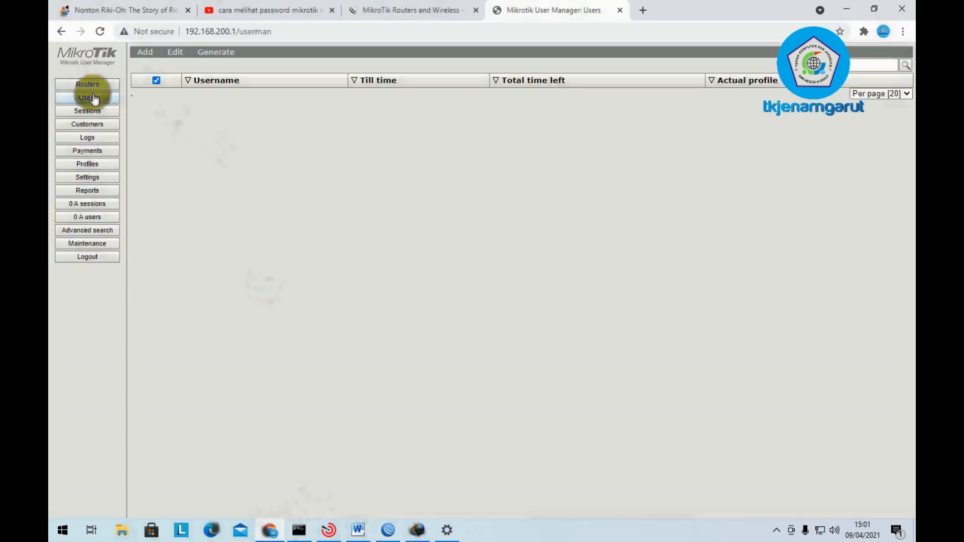
{"action": "left_click", "coordinate": [144, 52]}
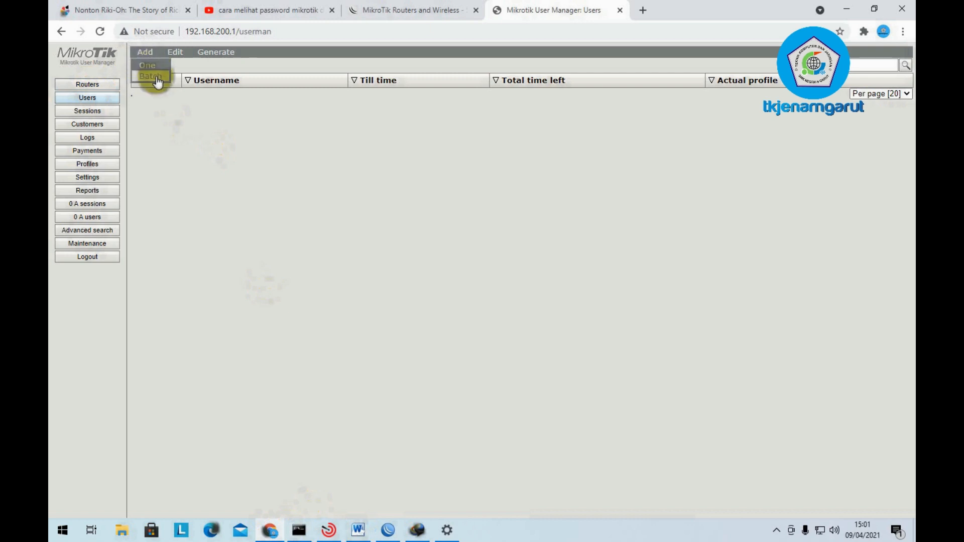
- Fill in a batch add: 20 users, prefix UKKTKJ, 3-character usernames, password same as login
{"action": "left_click", "coordinate": [157, 80]}
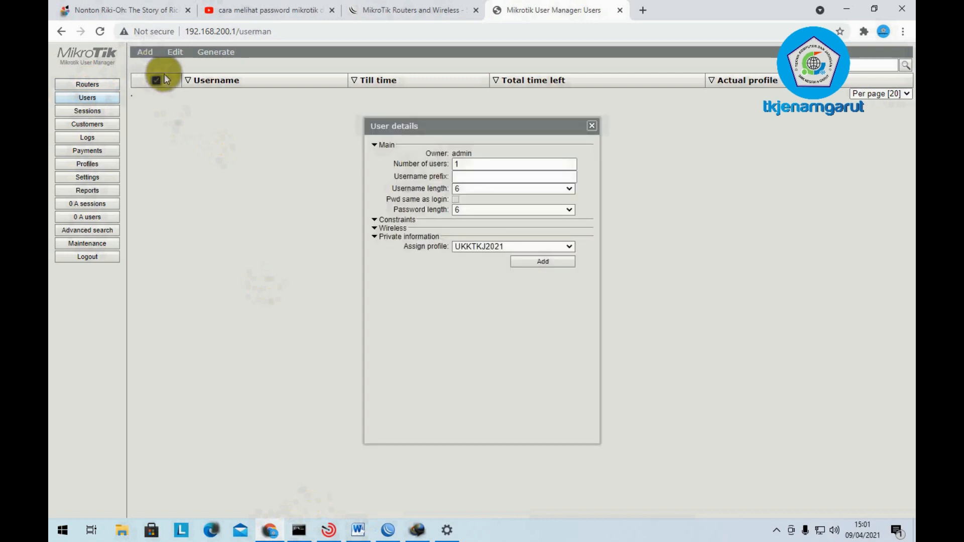
{"action": "left_click", "coordinate": [499, 168]}
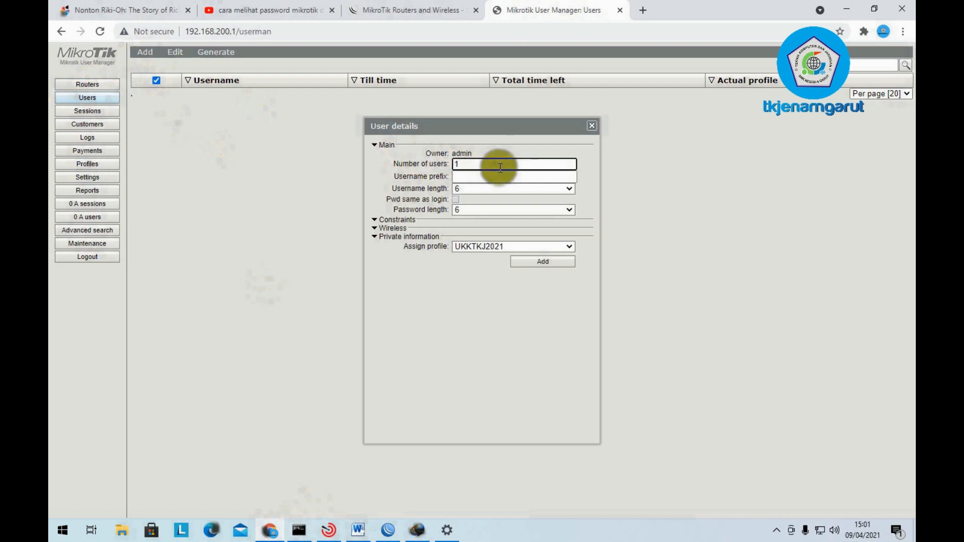
{"action": "key", "text": "BackSpace"}
{"action": "type", "text": "20"}
{"action": "left_click", "coordinate": [501, 178]}
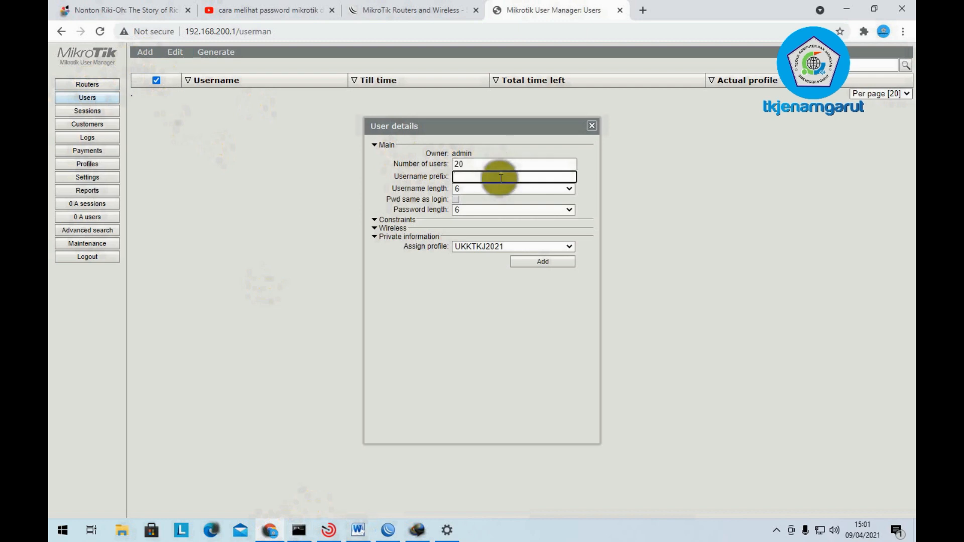
{"action": "type", "text": "UKKTKJ-"}
{"action": "left_click", "coordinate": [509, 190]}
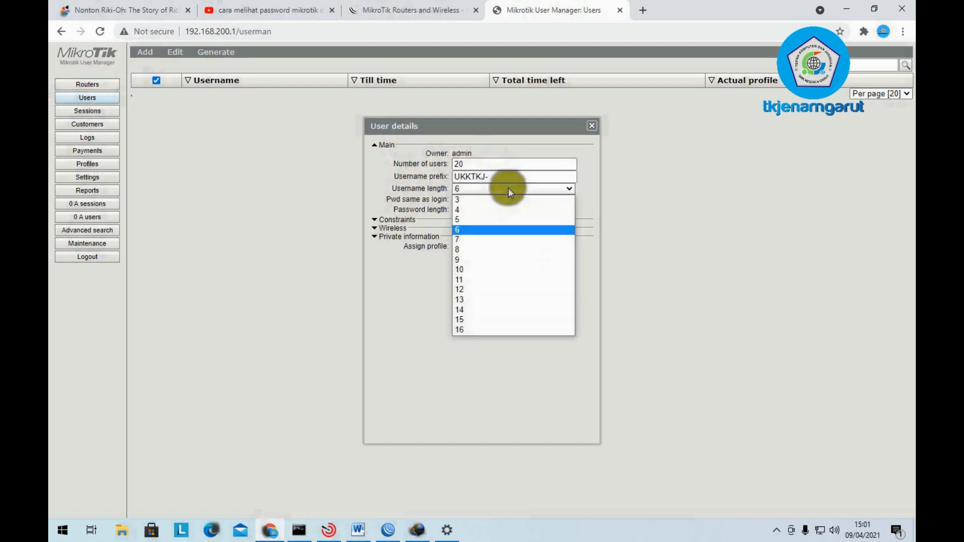
{"action": "left_click", "coordinate": [508, 202]}
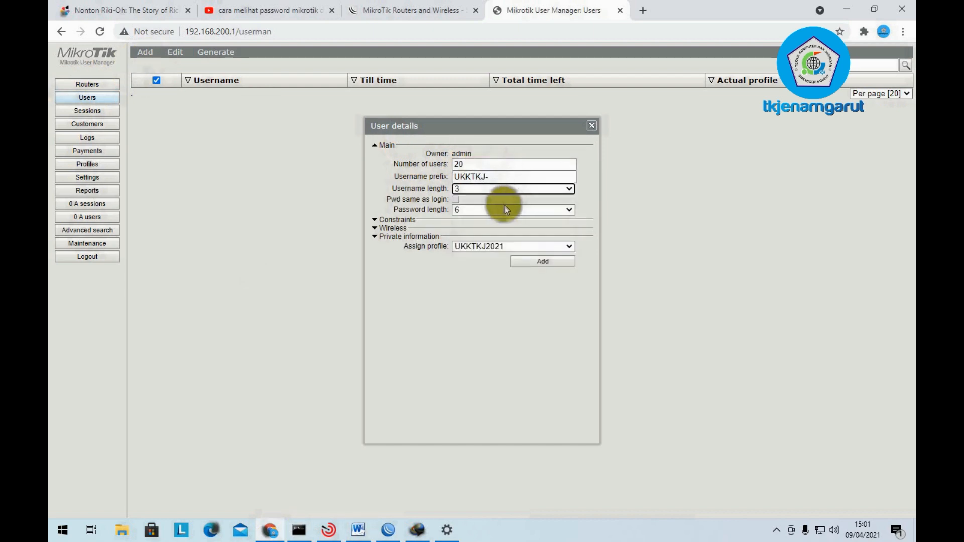
{"action": "left_click", "coordinate": [457, 200]}
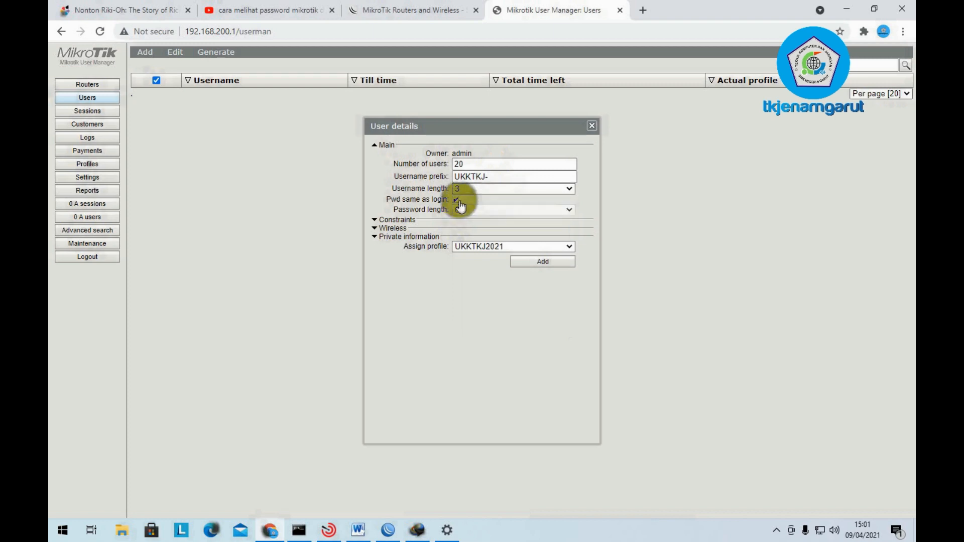
- Assign profile UKKTKJ2021 to the batch and create the 20 users
{"action": "left_click", "coordinate": [520, 249]}
{"action": "left_click", "coordinate": [520, 250]}
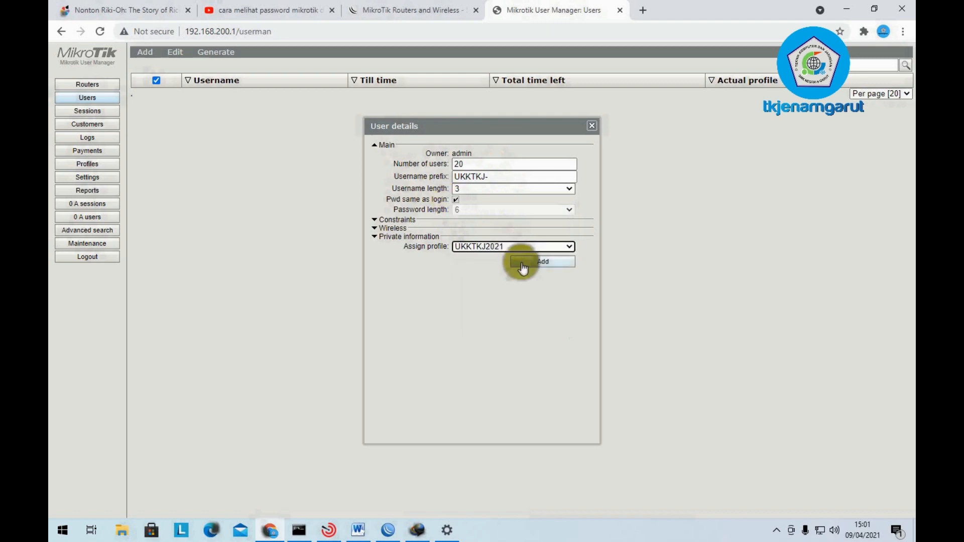
{"action": "left_click", "coordinate": [525, 263]}
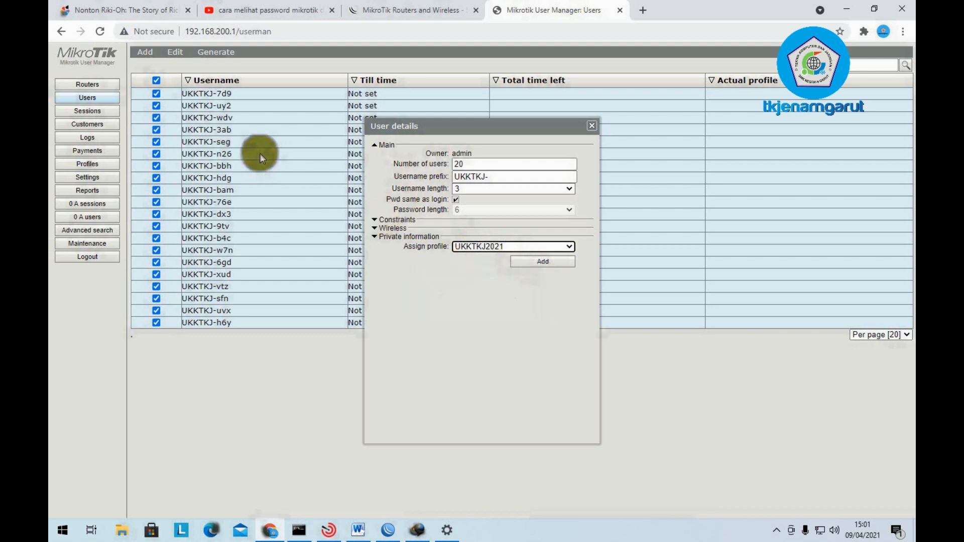
{"action": "left_click", "coordinate": [591, 126]}
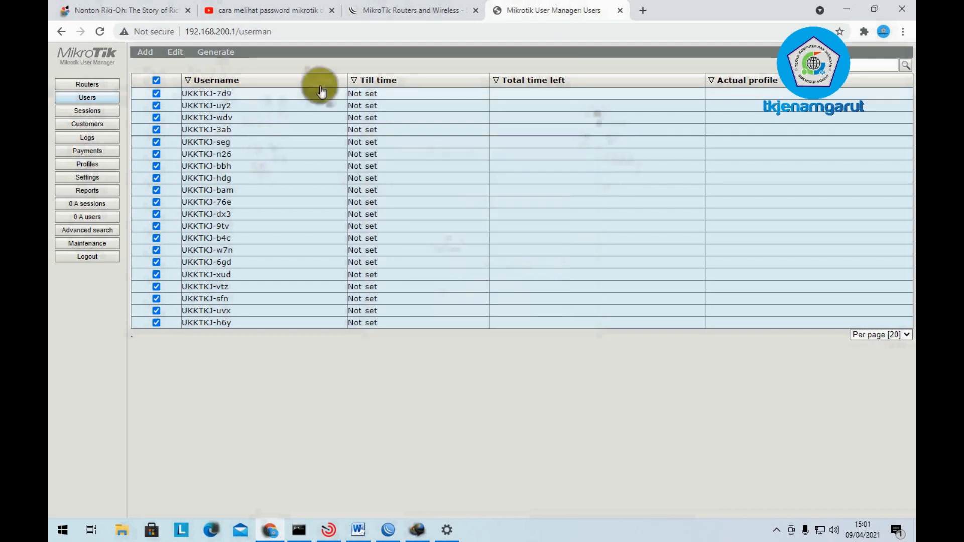
{"action": "left_click", "coordinate": [87, 166]}
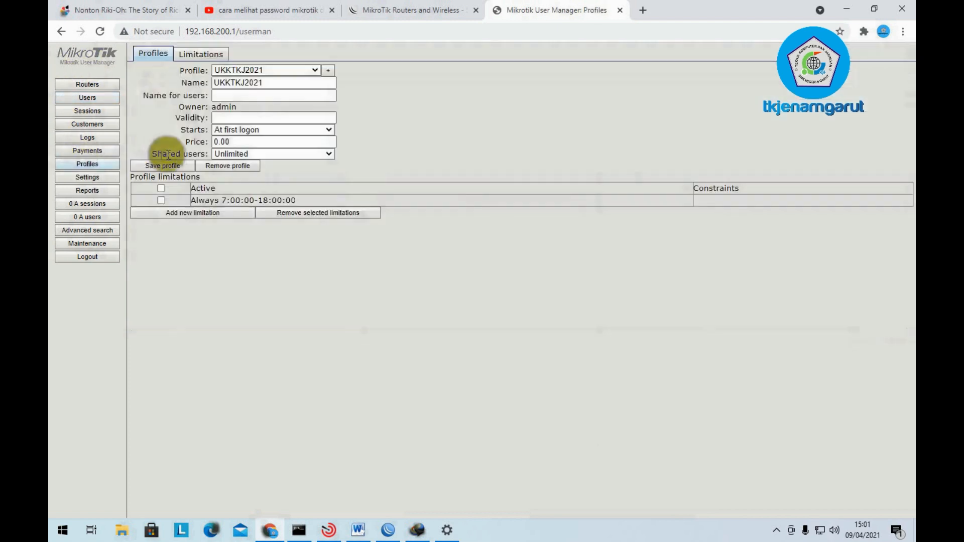
- Set the UKKTKJ2021 profile's name for users to admin, save it, and review the users
{"action": "left_click", "coordinate": [261, 95]}
{"action": "type", "text": "admin"}
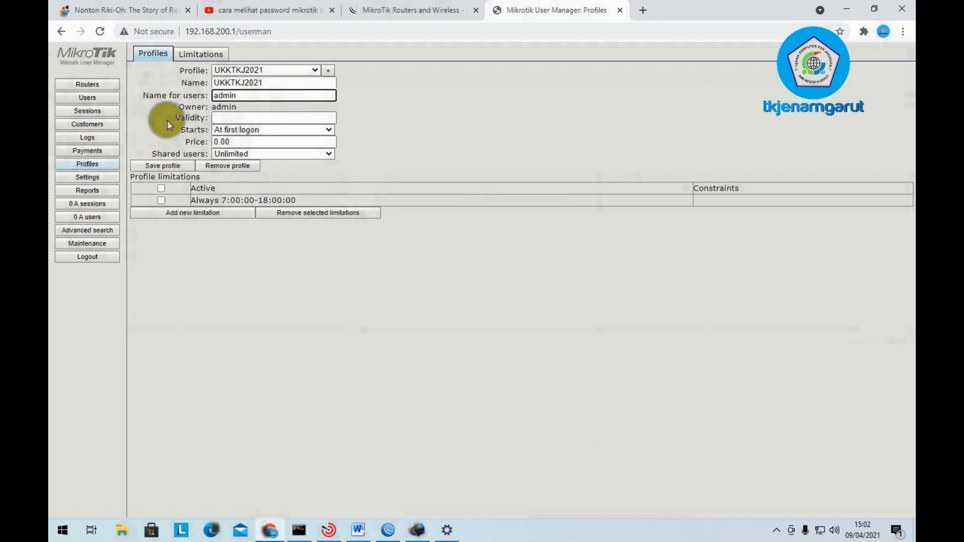
{"action": "left_click", "coordinate": [164, 165]}
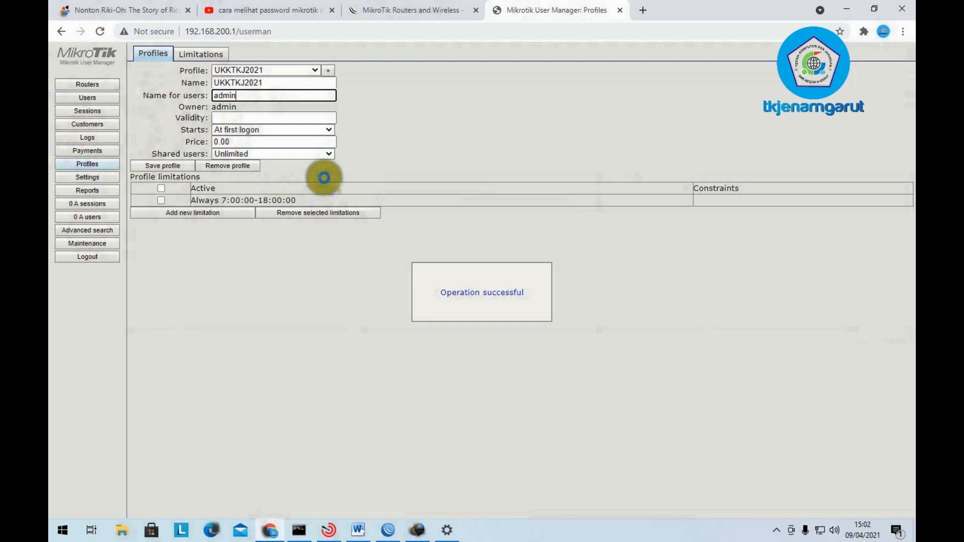
{"action": "left_click", "coordinate": [94, 98]}
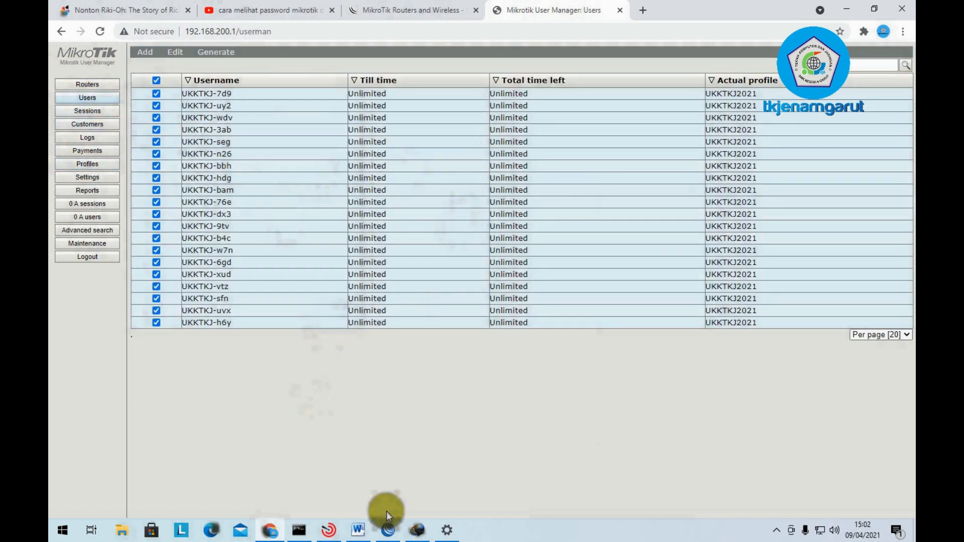
- Highlight task items 14 and 15 red in the Word notes to mark them done
{"action": "left_click", "coordinate": [358, 529]}
{"action": "left_click_drag", "start_coordinate": [615, 284], "coordinate": [320, 288]}
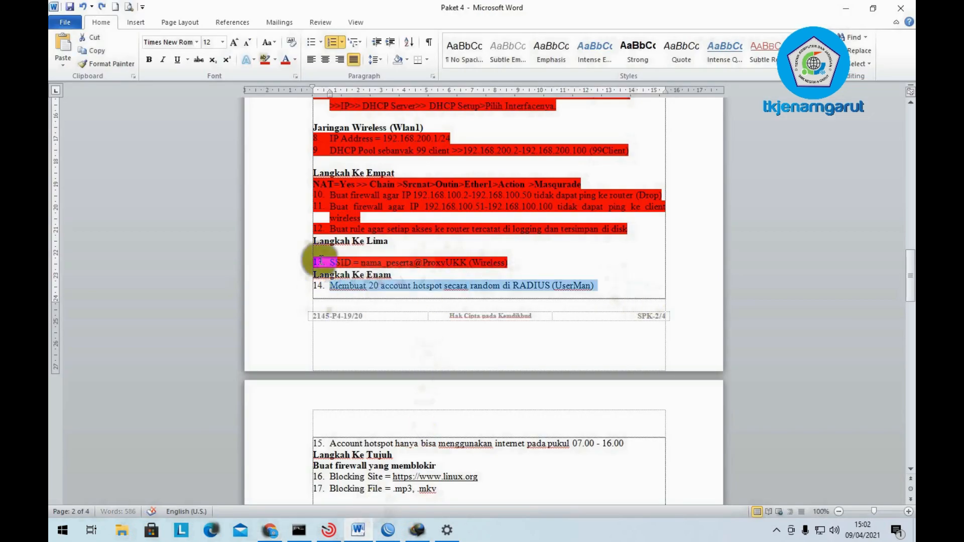
{"action": "left_click", "coordinate": [266, 61]}
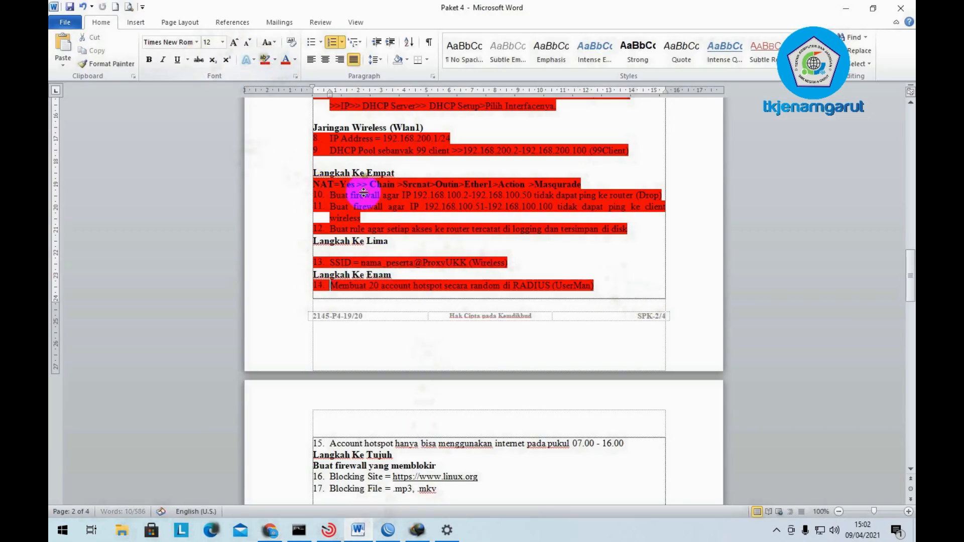
{"action": "scroll", "coordinate": [443, 180], "scroll_direction": "down", "scroll_amount": 4}
{"action": "left_click", "coordinate": [627, 335]}
{"action": "left_click_drag", "start_coordinate": [525, 333], "coordinate": [331, 318]}
{"action": "left_click", "coordinate": [654, 360]}
{"action": "left_click_drag", "start_coordinate": [630, 326], "coordinate": [331, 324]}
{"action": "left_click", "coordinate": [265, 61]}
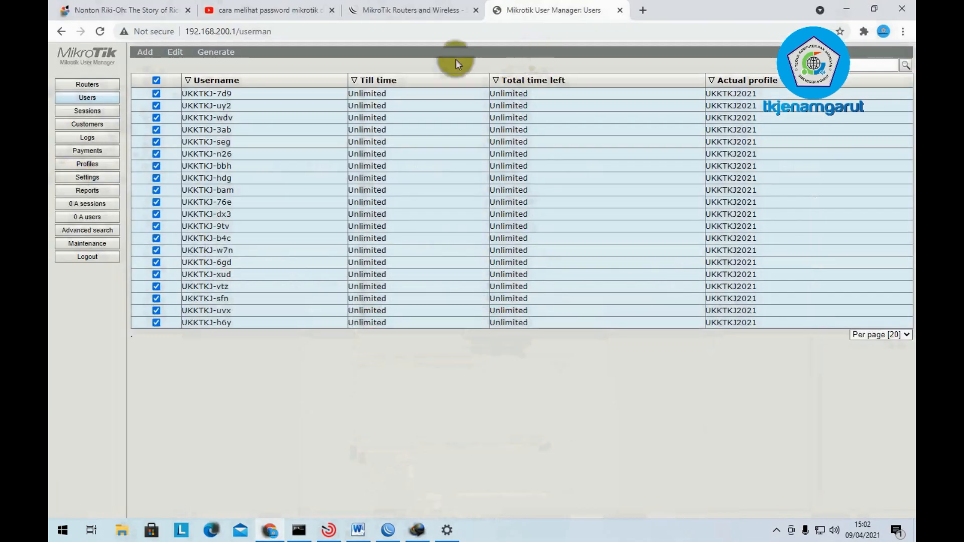
- Minimize the browser and network settings windows, bringing the Word task sheet back
{"action": "left_click", "coordinate": [848, 8]}
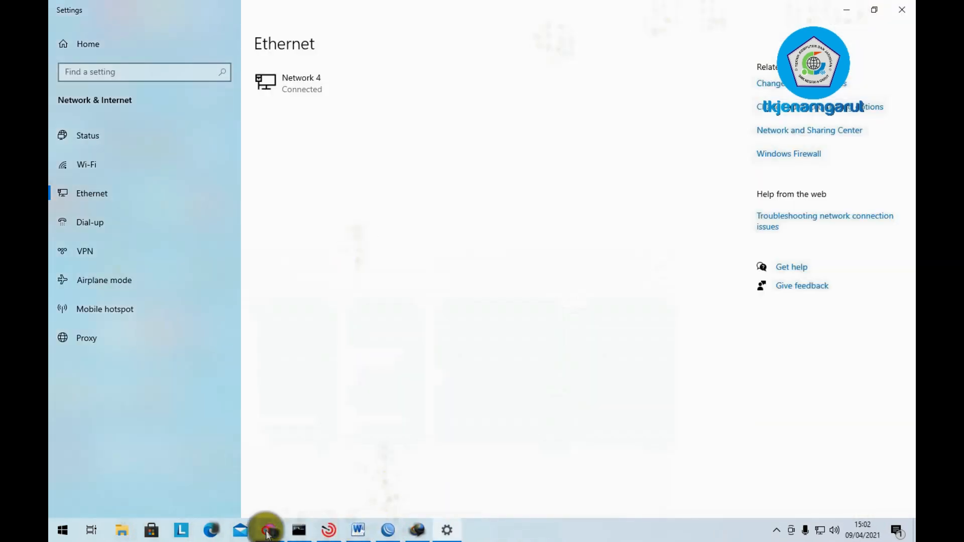
{"action": "left_click", "coordinate": [270, 530]}
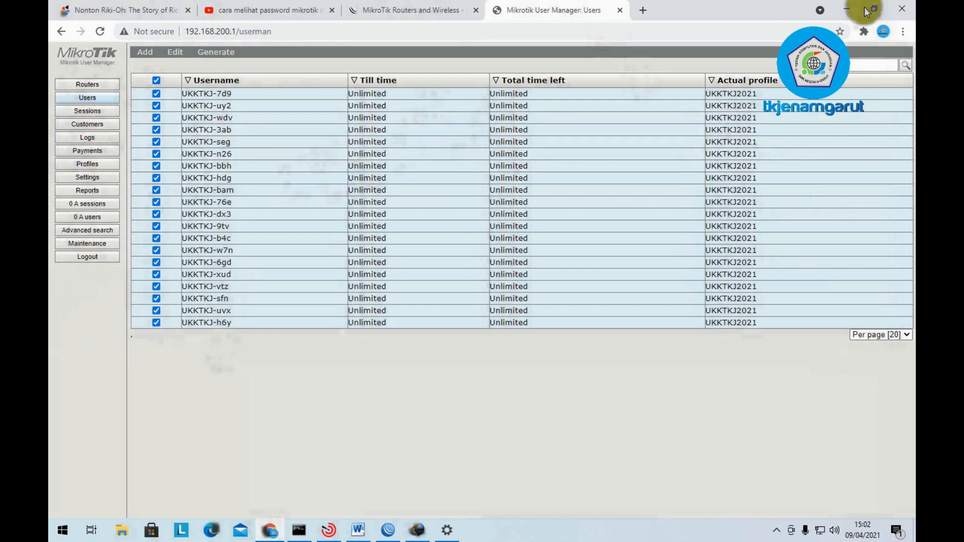
{"action": "left_click", "coordinate": [852, 7]}
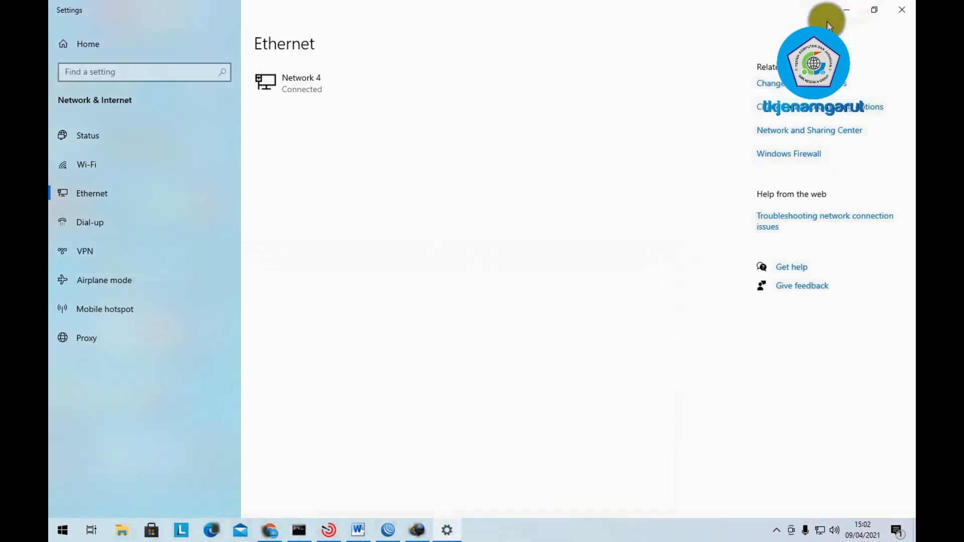
{"action": "left_click", "coordinate": [846, 10]}
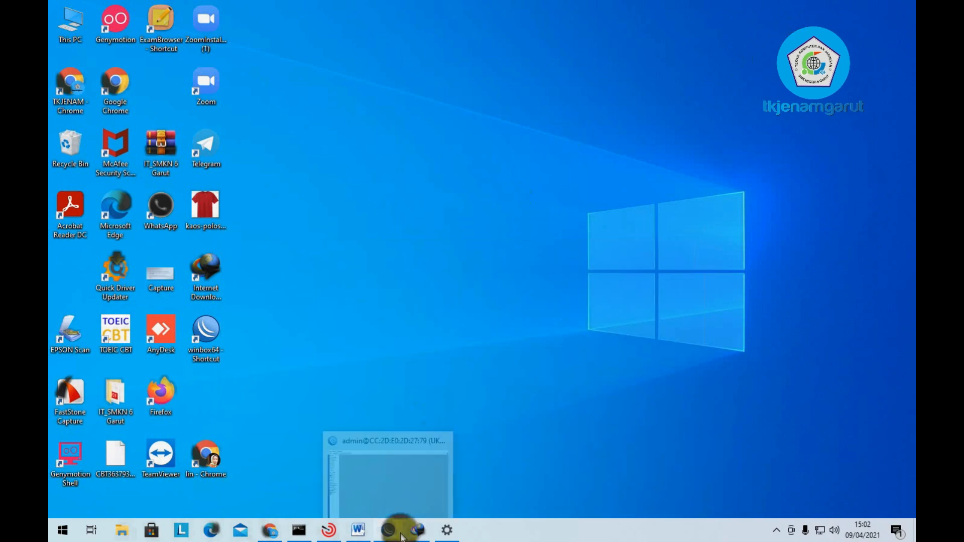
{"action": "left_click", "coordinate": [357, 531]}
- Select item 16's Blocking Site line in Word, then bring WinBox to the front
{"action": "scroll", "coordinate": [411, 389], "scroll_direction": "down", "scroll_amount": 2}
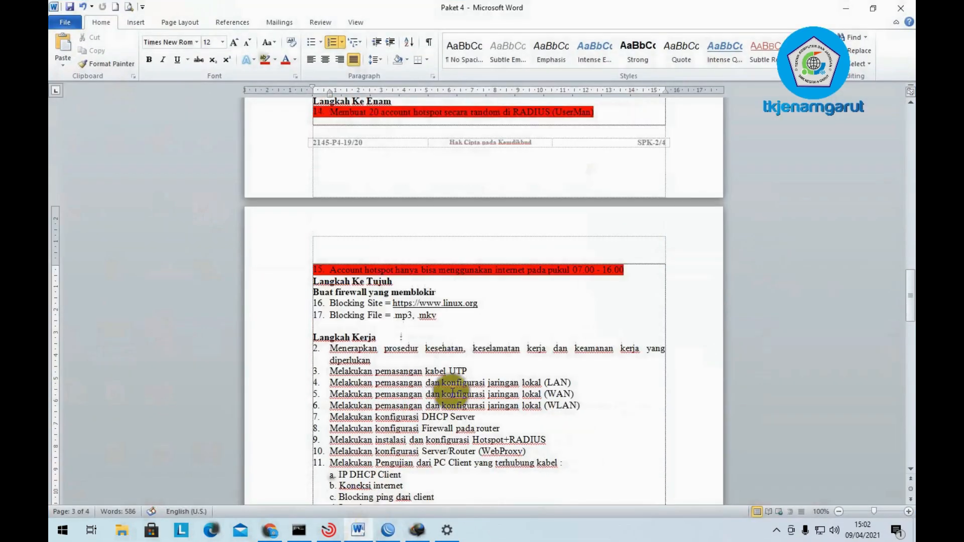
{"action": "scroll", "coordinate": [391, 281], "scroll_direction": "up", "scroll_amount": 4}
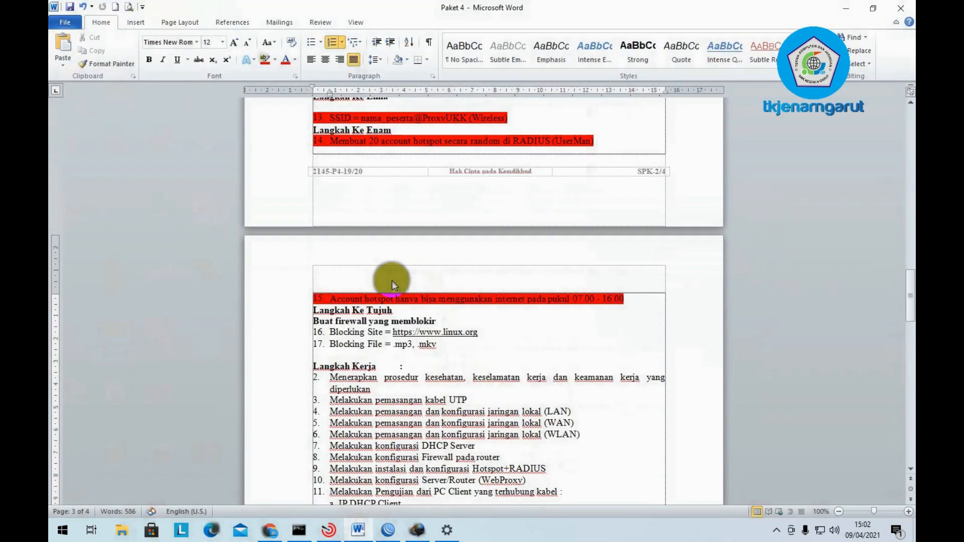
{"action": "scroll", "coordinate": [393, 281], "scroll_direction": "down", "scroll_amount": 4}
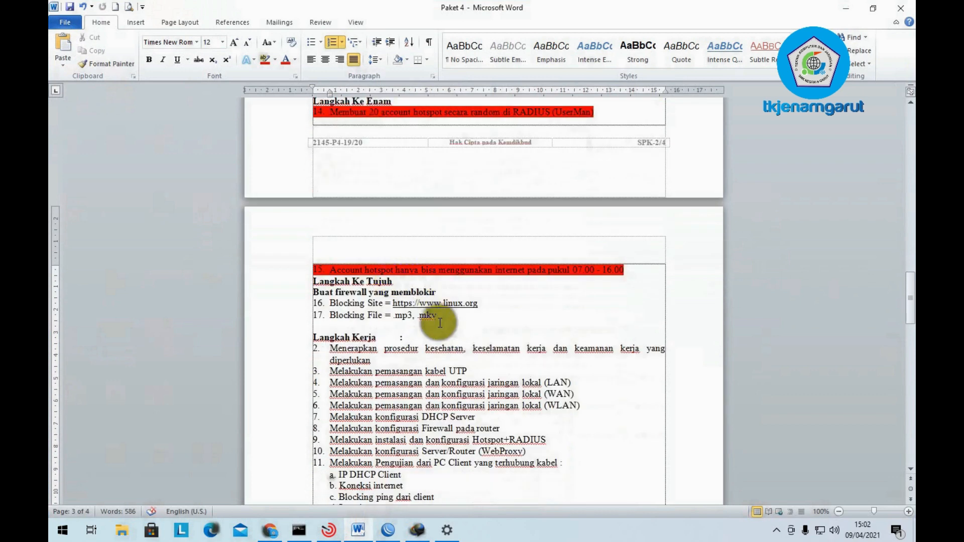
{"action": "left_click_drag", "start_coordinate": [481, 305], "coordinate": [331, 305]}
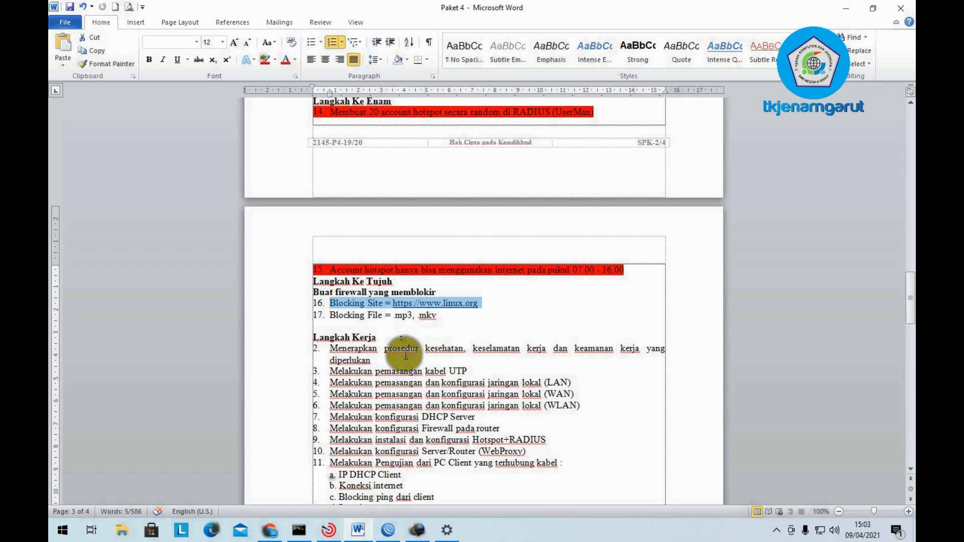
{"action": "left_click", "coordinate": [396, 533]}
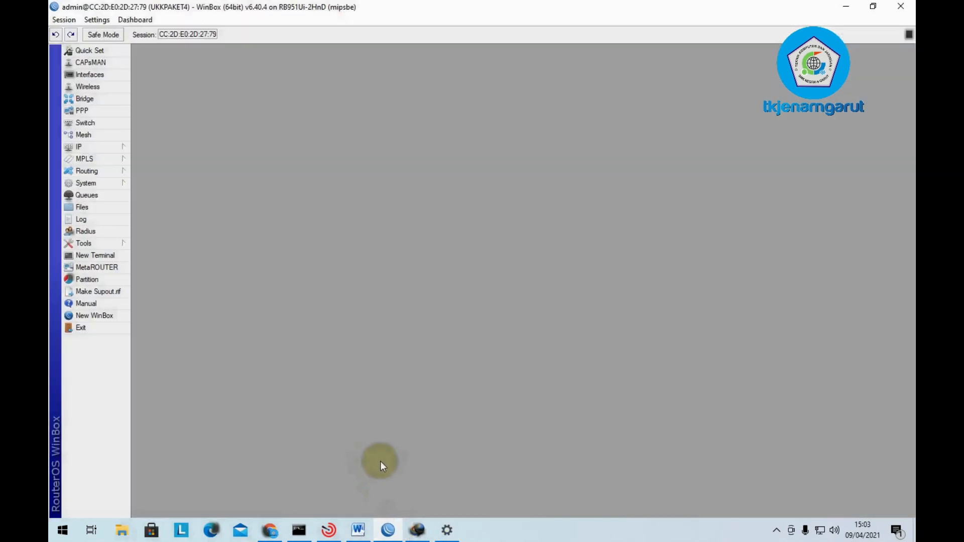
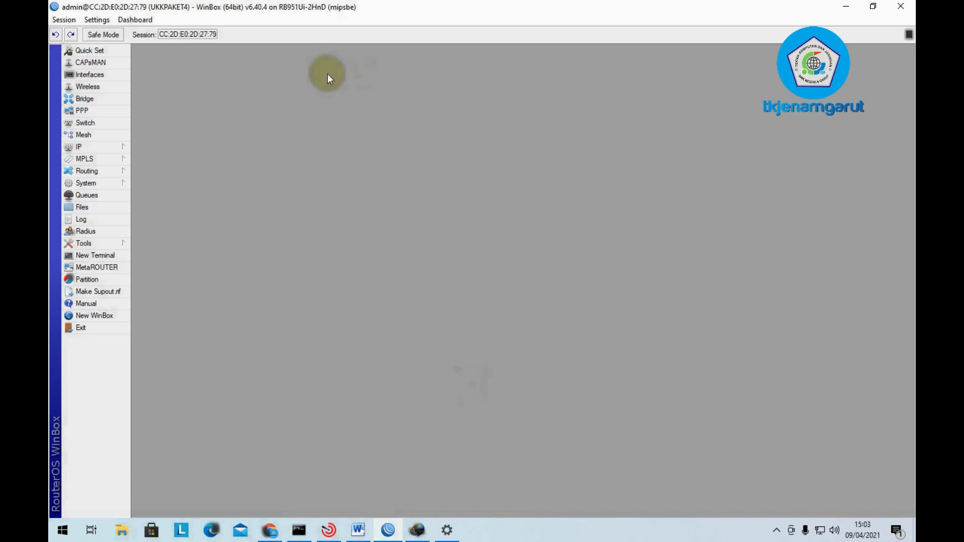
- Open the Firewall's NAT list and start a blank new NAT rule, discarding a first attempt
{"action": "left_click", "coordinate": [107, 146]}
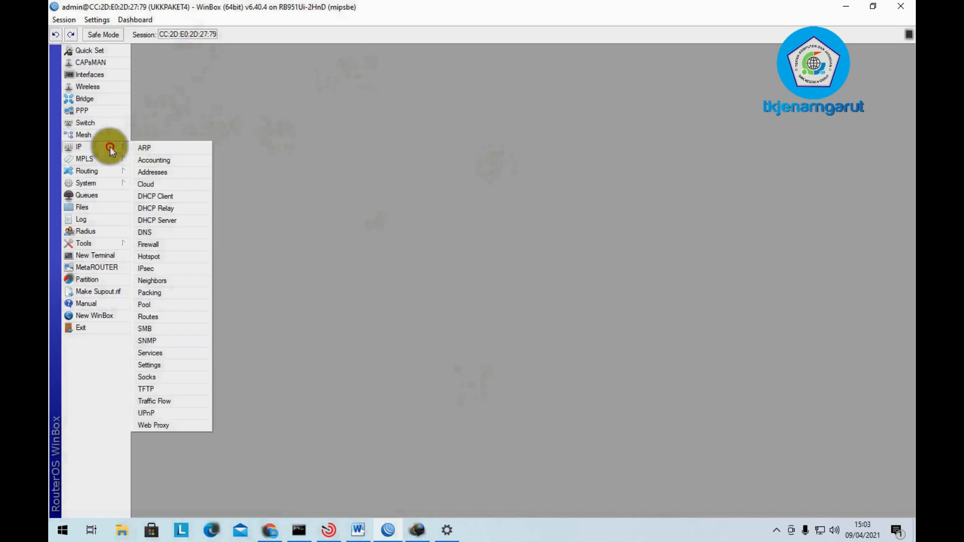
{"action": "left_click", "coordinate": [183, 246]}
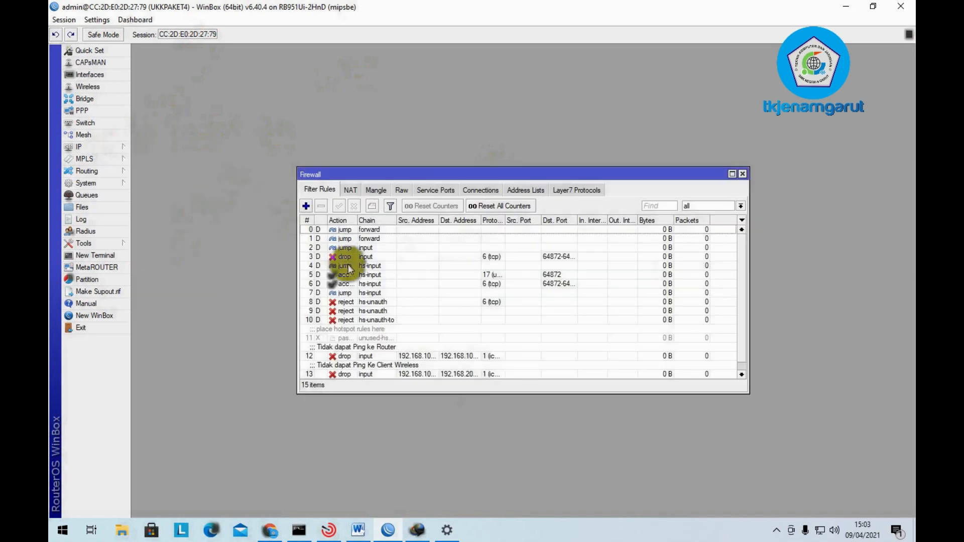
{"action": "left_click", "coordinate": [358, 194]}
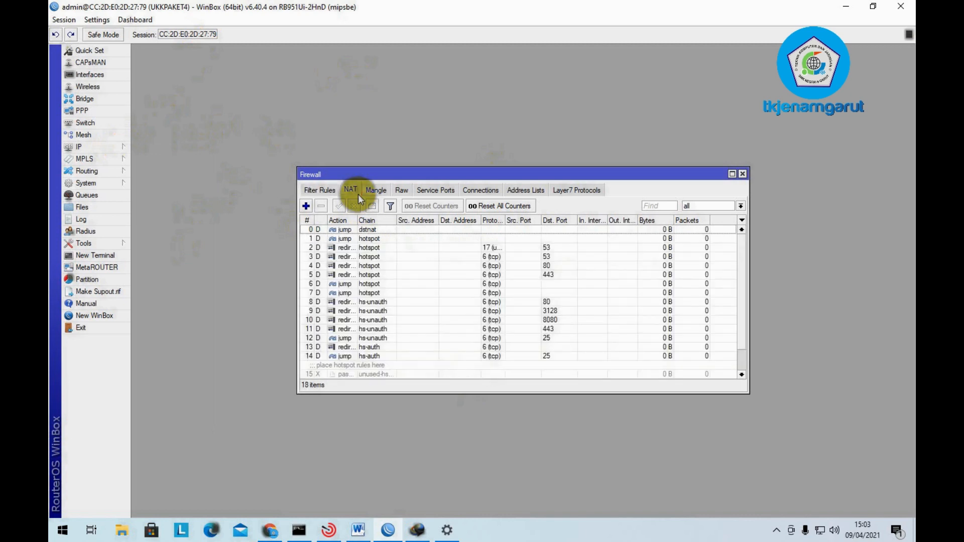
{"action": "left_click", "coordinate": [305, 205]}
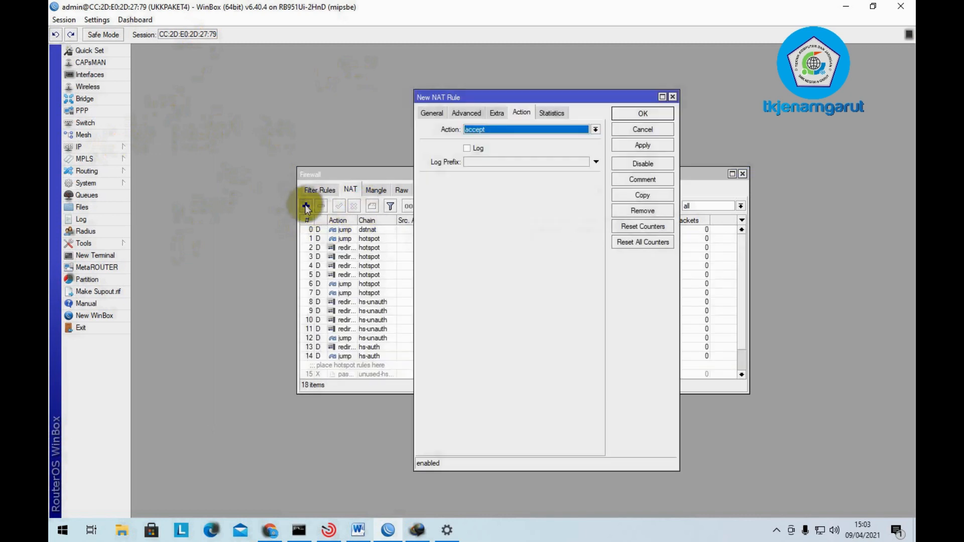
{"action": "left_click", "coordinate": [431, 116]}
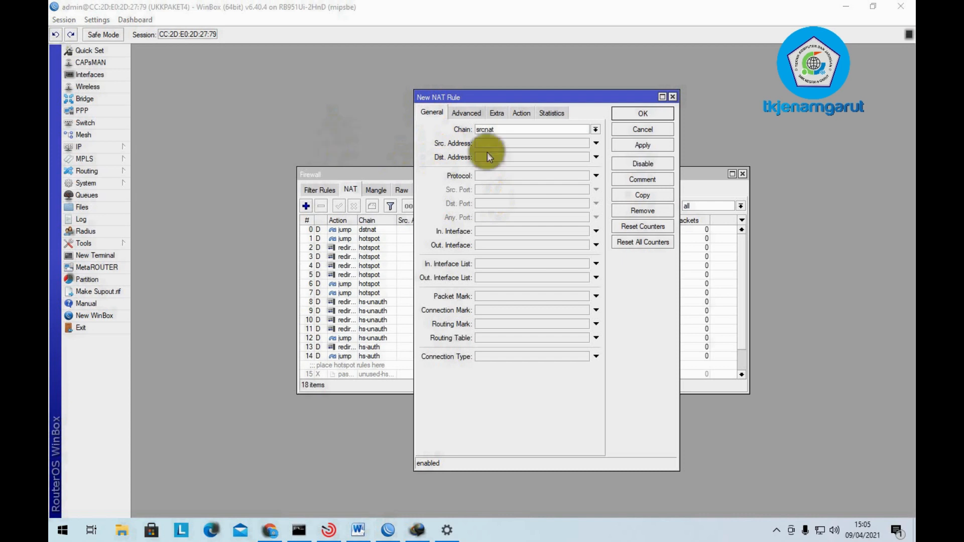
{"action": "left_click", "coordinate": [674, 97]}
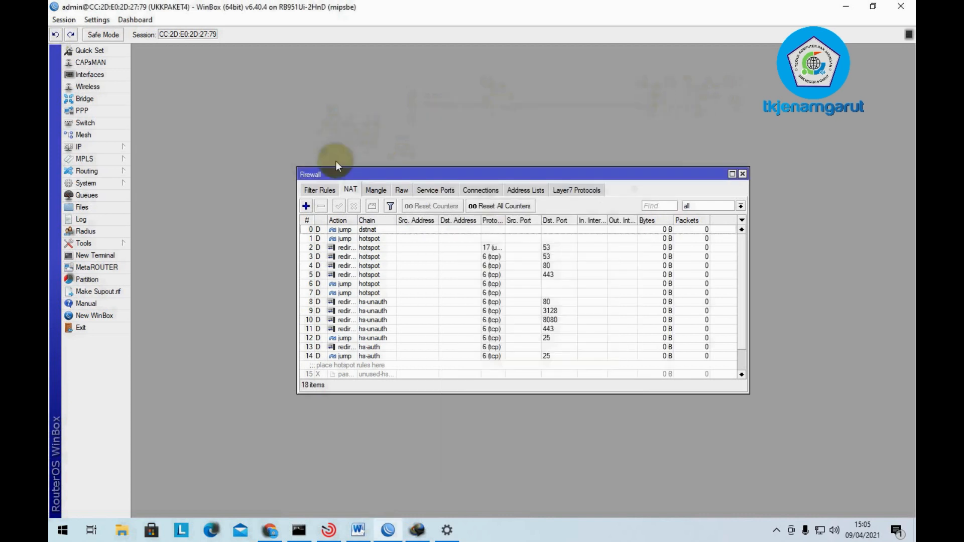
{"action": "left_click", "coordinate": [80, 148]}
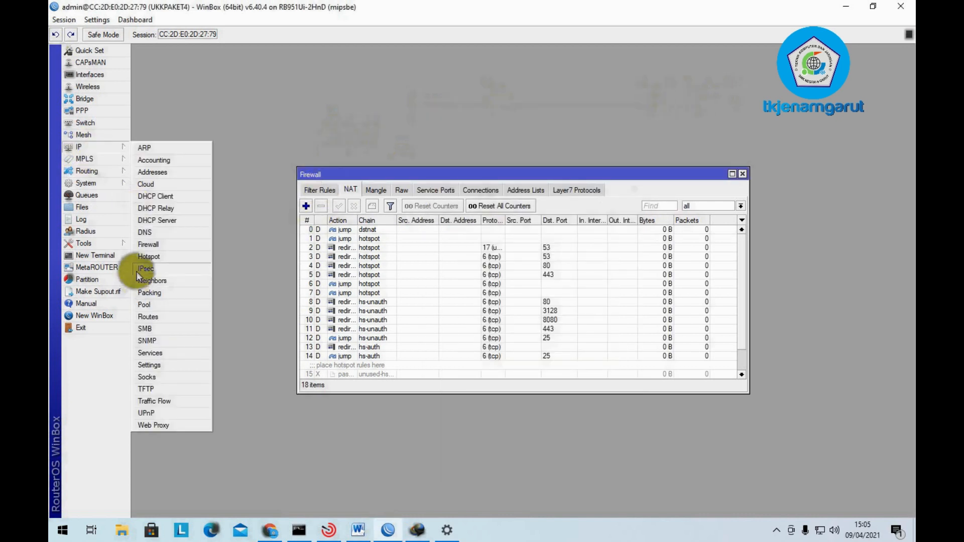
{"action": "left_click", "coordinate": [150, 247]}
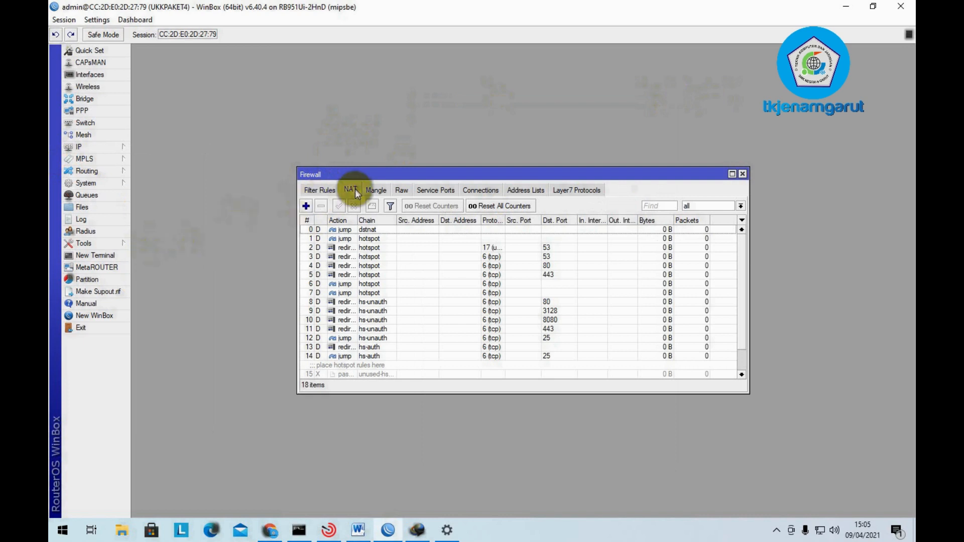
{"action": "left_click", "coordinate": [307, 206]}
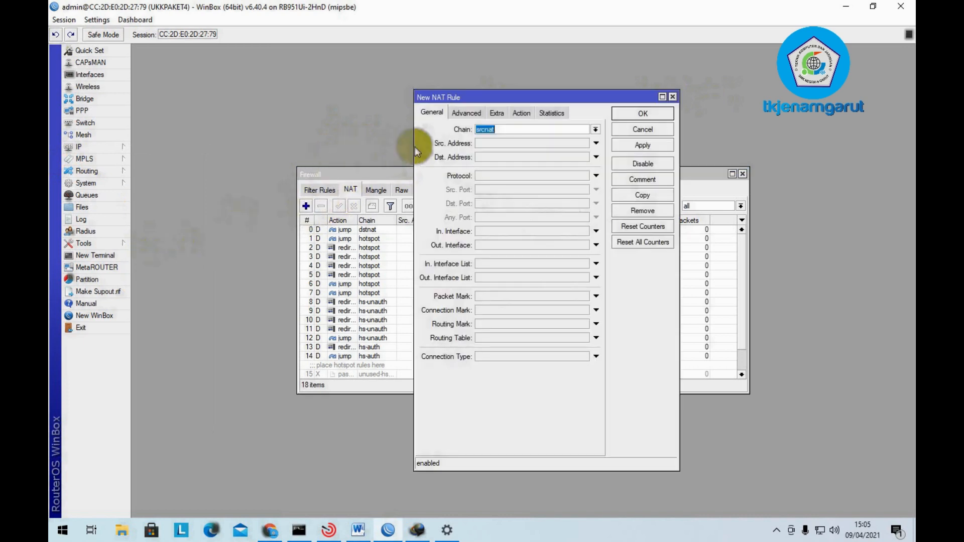
- Set the new rule to match chain dstnat, protocol tcp, destination port 80
{"action": "left_click", "coordinate": [593, 130]}
{"action": "left_click", "coordinate": [590, 140]}
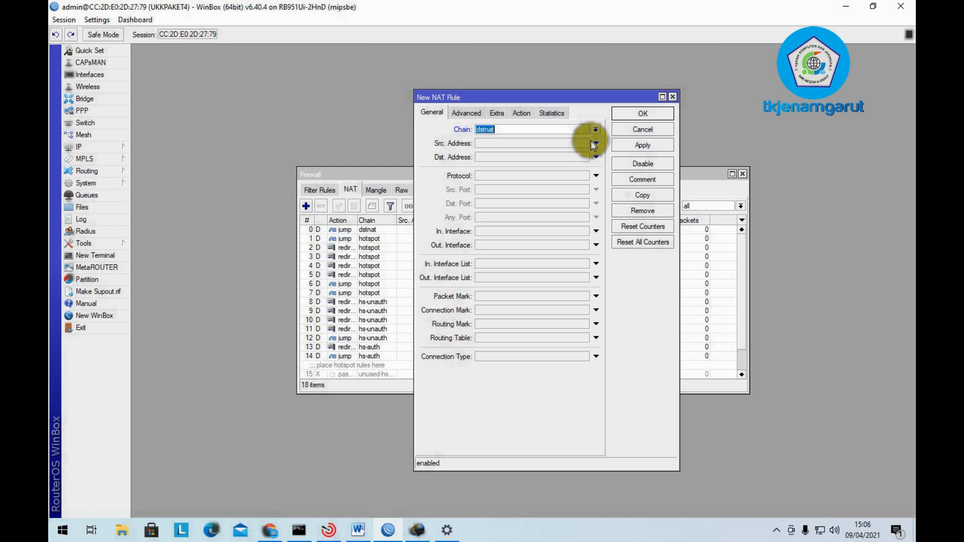
{"action": "left_click", "coordinate": [553, 176]}
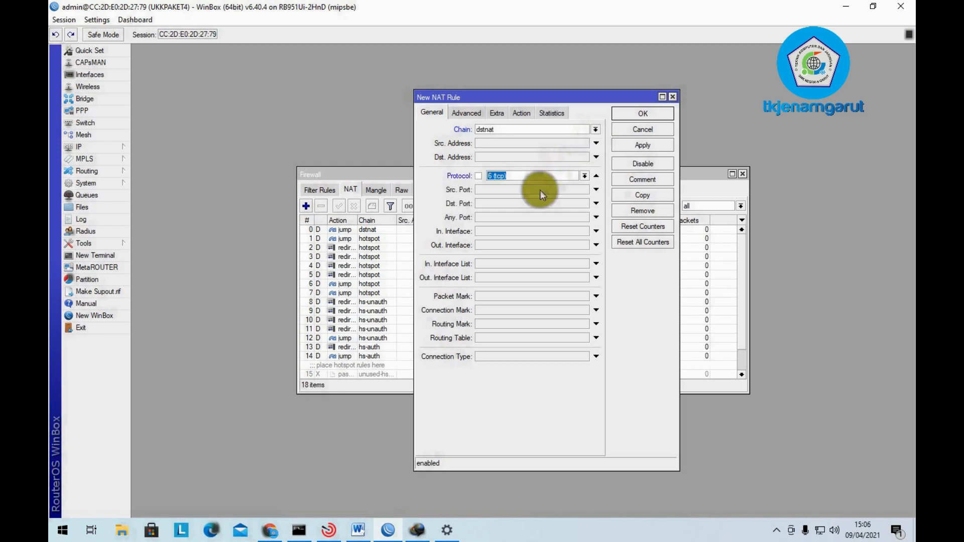
{"action": "left_click", "coordinate": [508, 203]}
{"action": "type", "text": "80"}
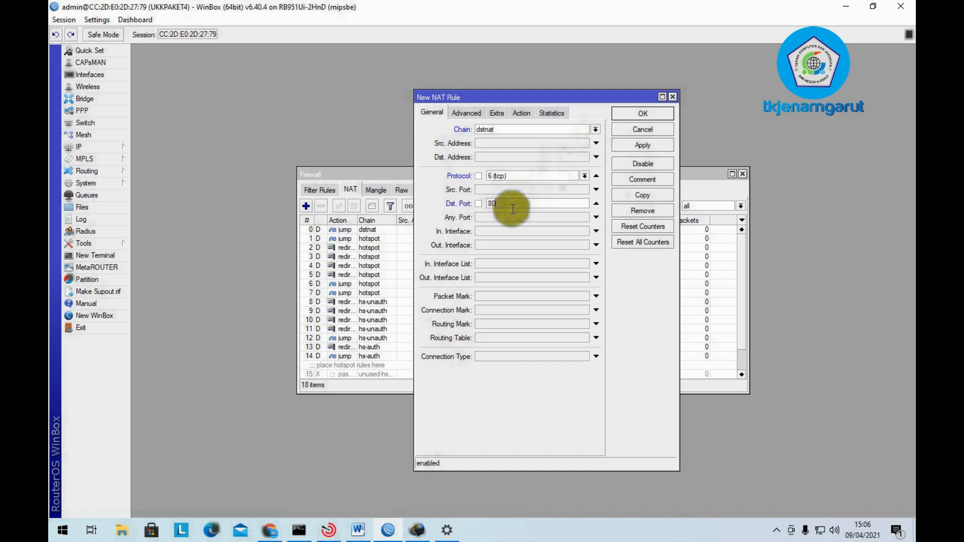
- Set the rule's action to redirect with To Ports 8080
{"action": "left_click", "coordinate": [520, 114]}
{"action": "left_click", "coordinate": [508, 130]}
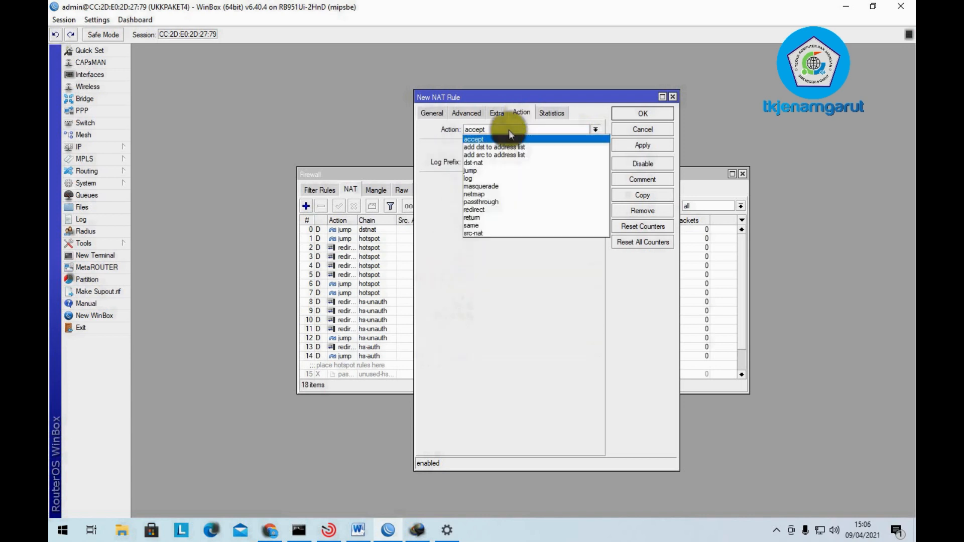
{"action": "left_click", "coordinate": [499, 209]}
{"action": "left_click", "coordinate": [427, 114]}
{"action": "left_click", "coordinate": [536, 129]}
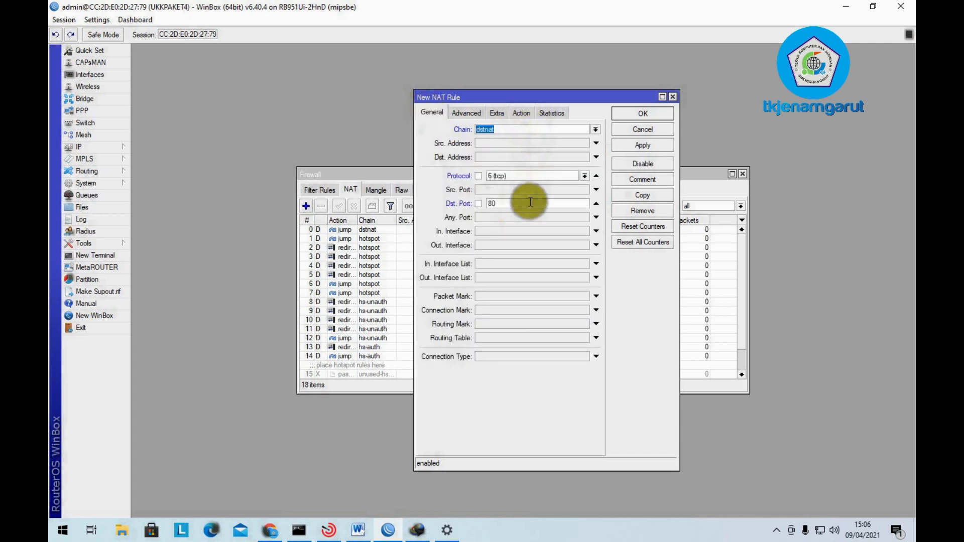
{"action": "left_click", "coordinate": [526, 109]}
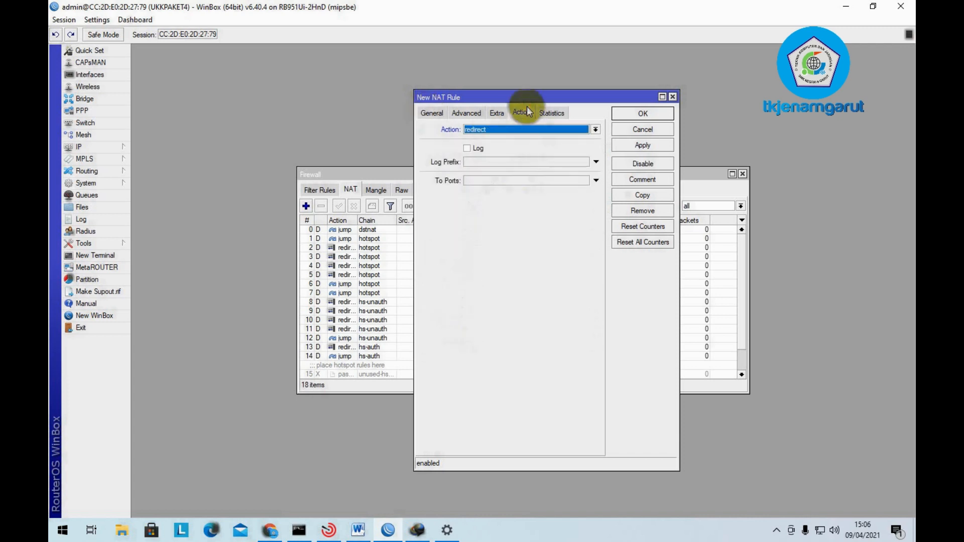
{"action": "left_click", "coordinate": [491, 180]}
{"action": "type", "text": "8080"}
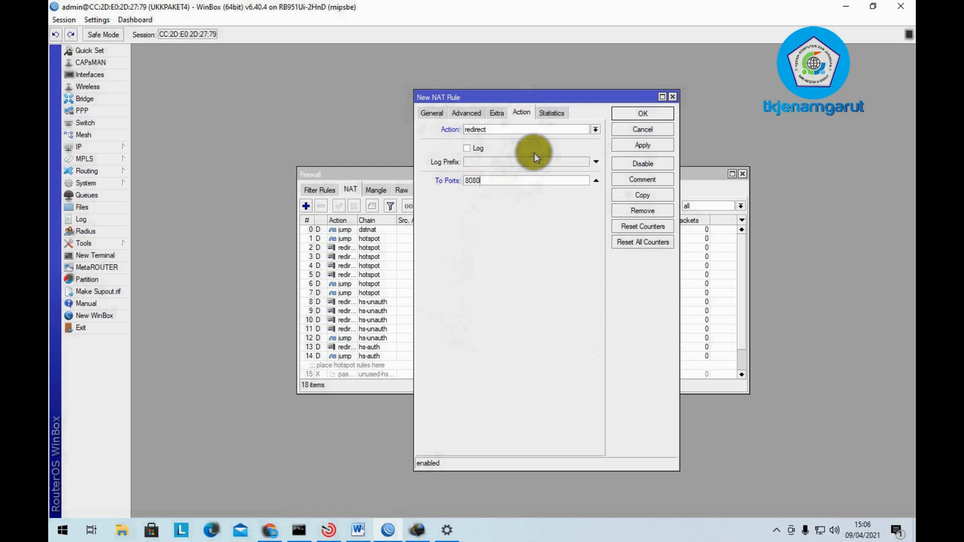
- Apply and save the redirect rule, then close the Firewall window
{"action": "left_click", "coordinate": [654, 146]}
{"action": "left_click", "coordinate": [652, 117]}
{"action": "scroll", "coordinate": [438, 288], "scroll_direction": "down", "scroll_amount": 2}
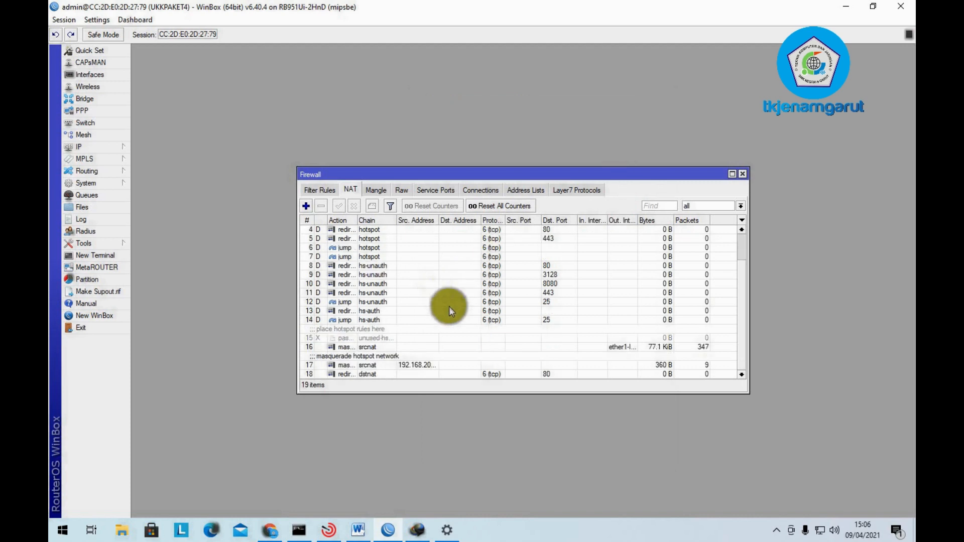
{"action": "left_click", "coordinate": [742, 174]}
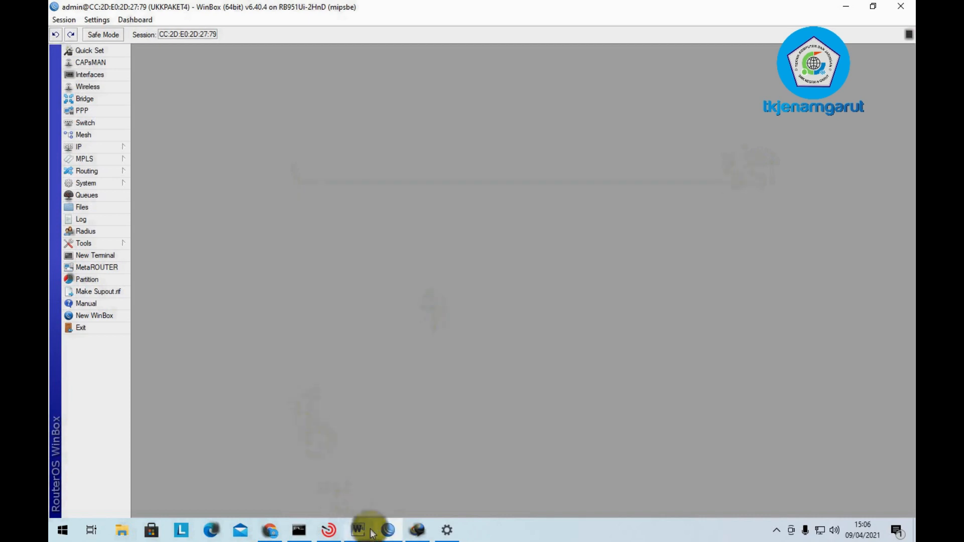
- Open the Web Proxy settings on port 8080 and its empty Access rule list
{"action": "left_click", "coordinate": [357, 528]}
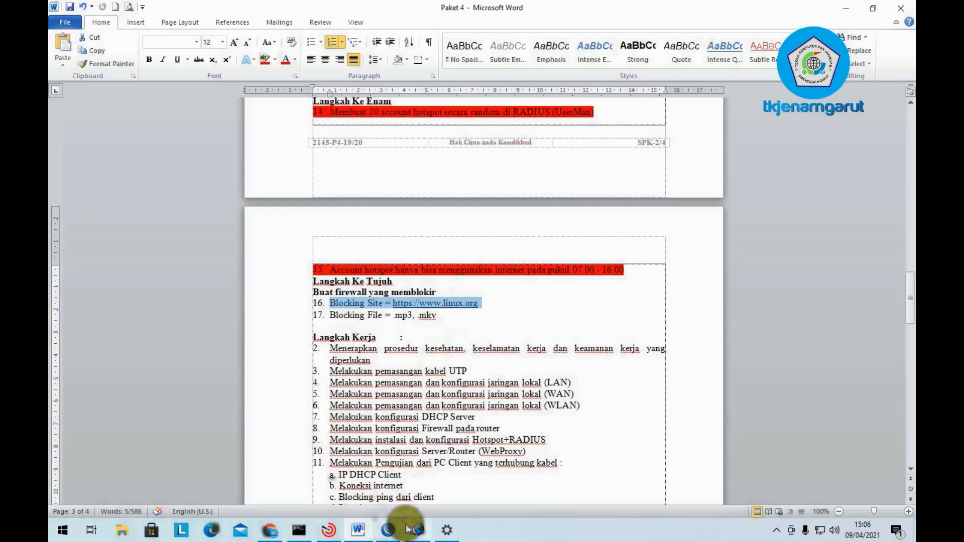
{"action": "left_click", "coordinate": [384, 531]}
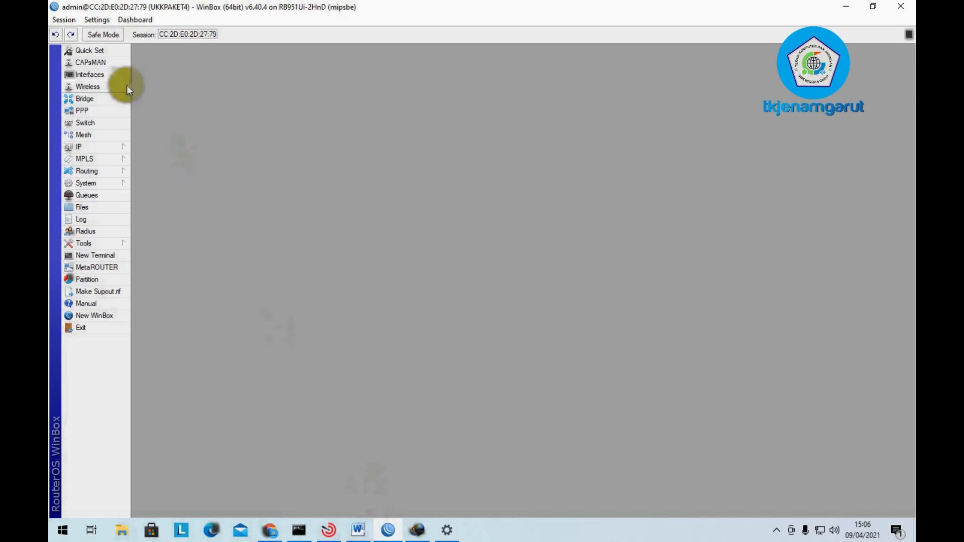
{"action": "left_click", "coordinate": [89, 149]}
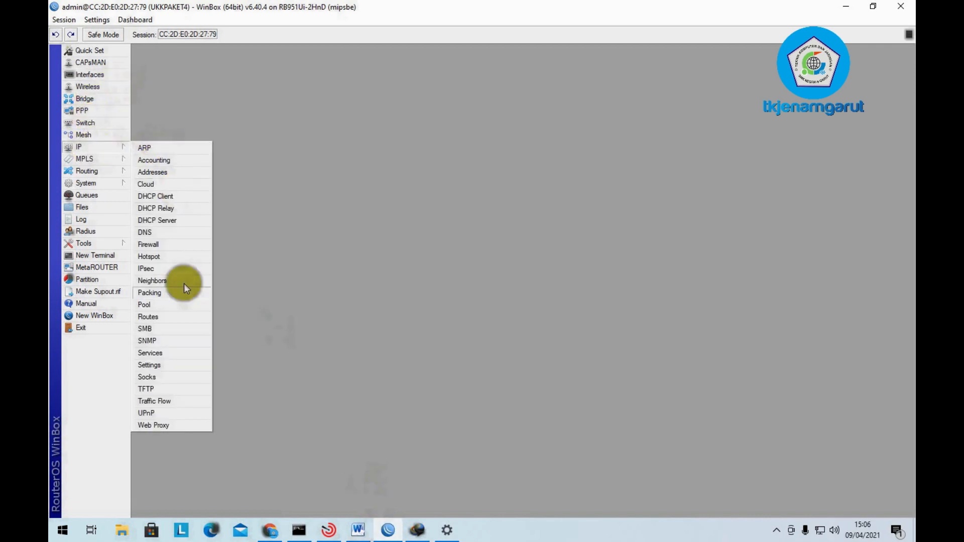
{"action": "left_click", "coordinate": [180, 425]}
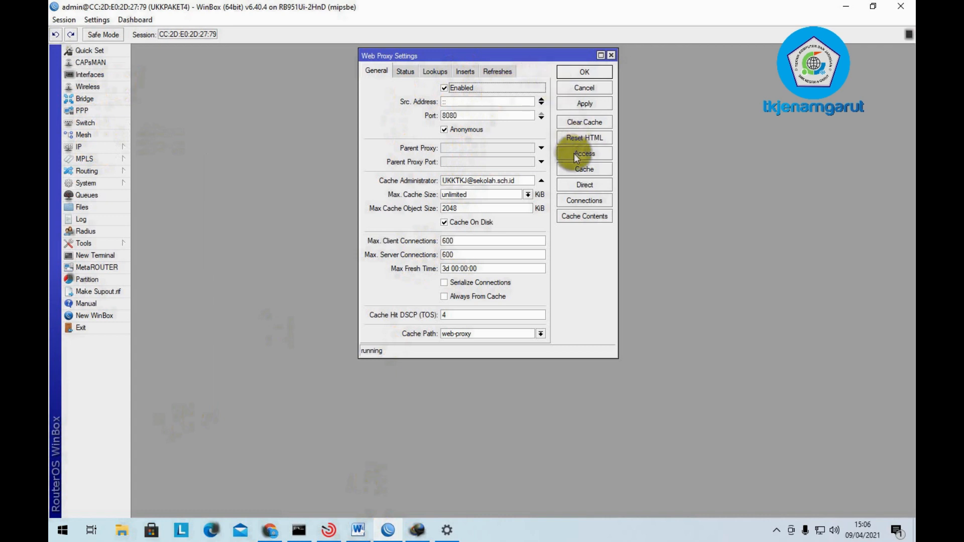
{"action": "left_click", "coordinate": [100, 156]}
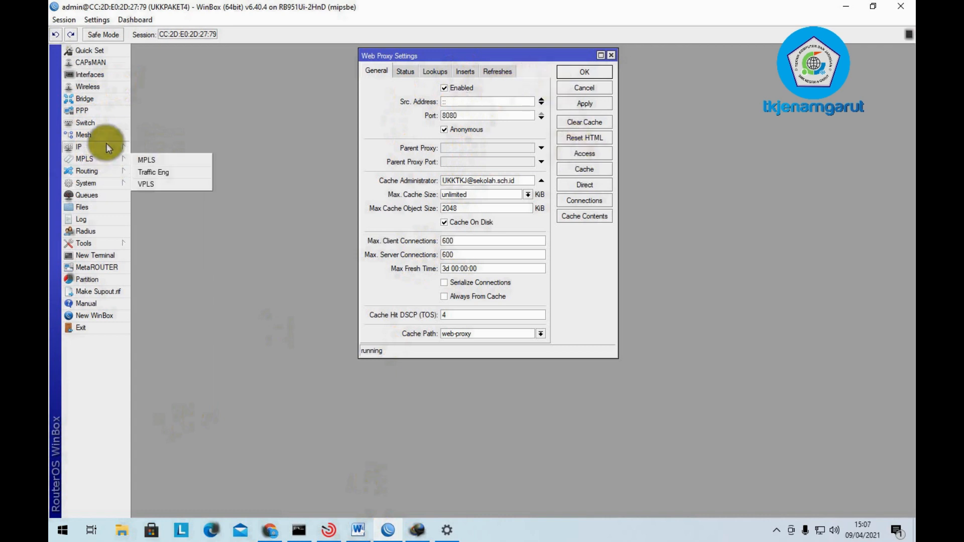
{"action": "left_click", "coordinate": [103, 146]}
{"action": "left_click", "coordinate": [158, 424]}
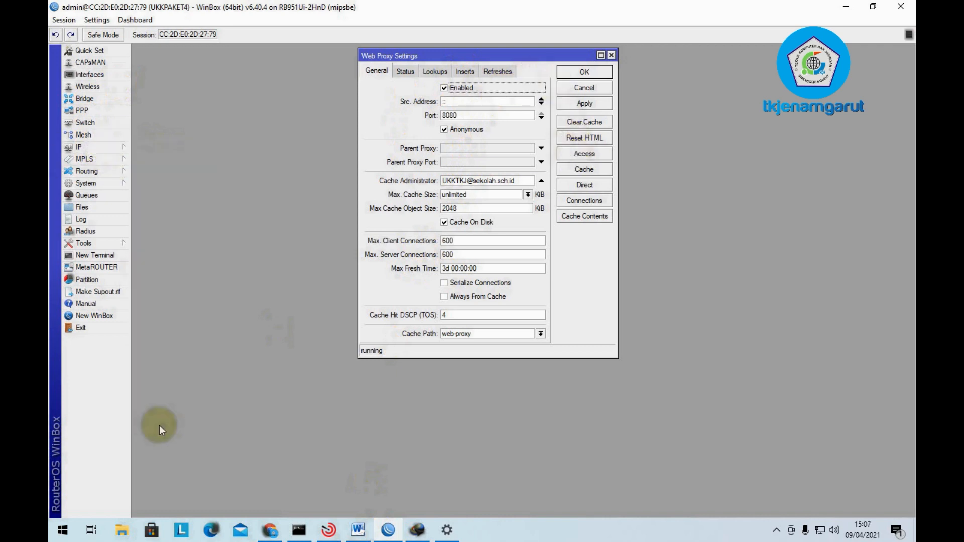
{"action": "left_click", "coordinate": [572, 153]}
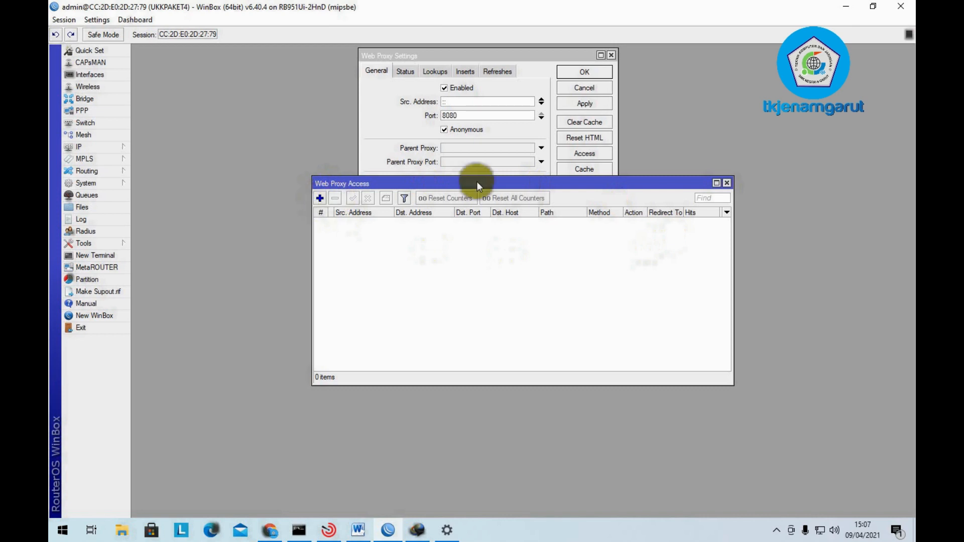
- Add a proxy access rule denying host linux.org on destination port 80, then return to Word
{"action": "left_click", "coordinate": [320, 199]}
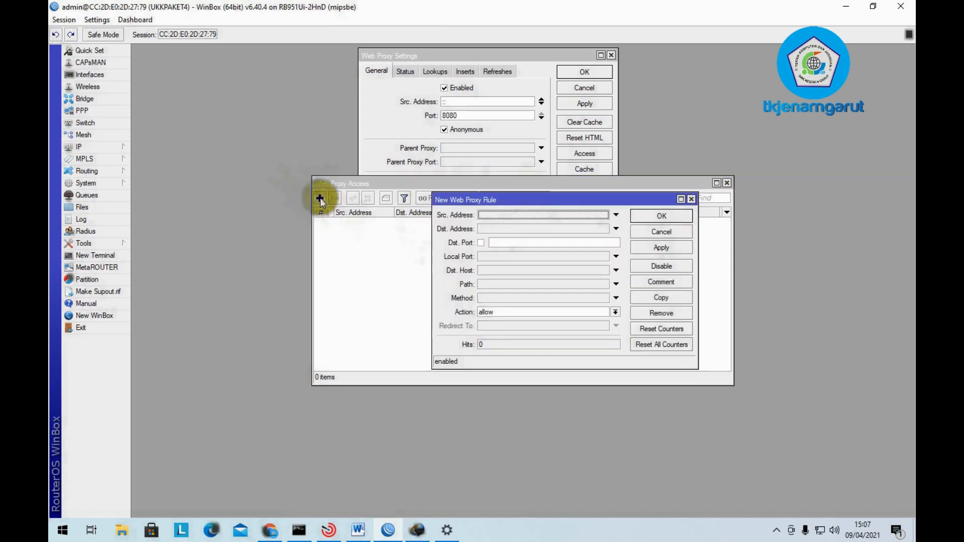
{"action": "left_click", "coordinate": [502, 239]}
{"action": "type", "text": "80"}
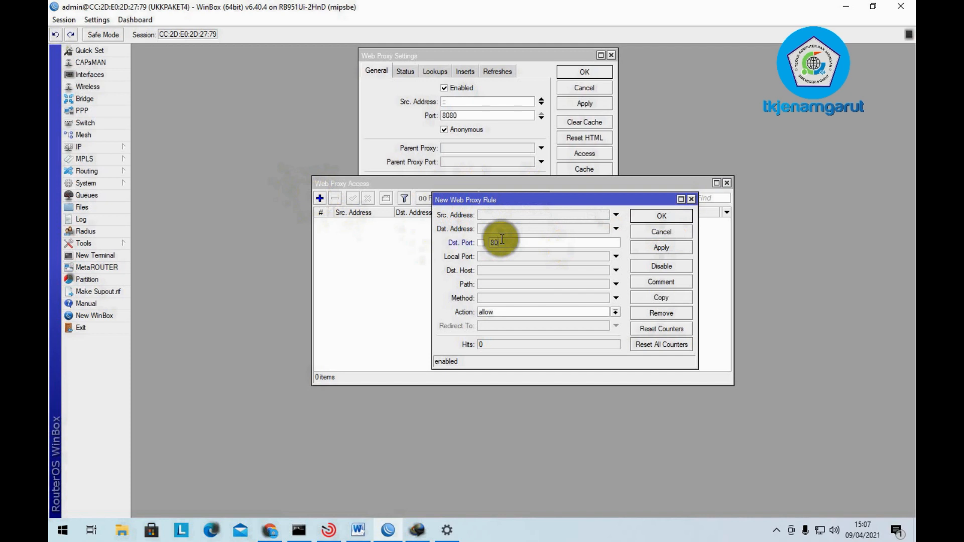
{"action": "left_click", "coordinate": [496, 271]}
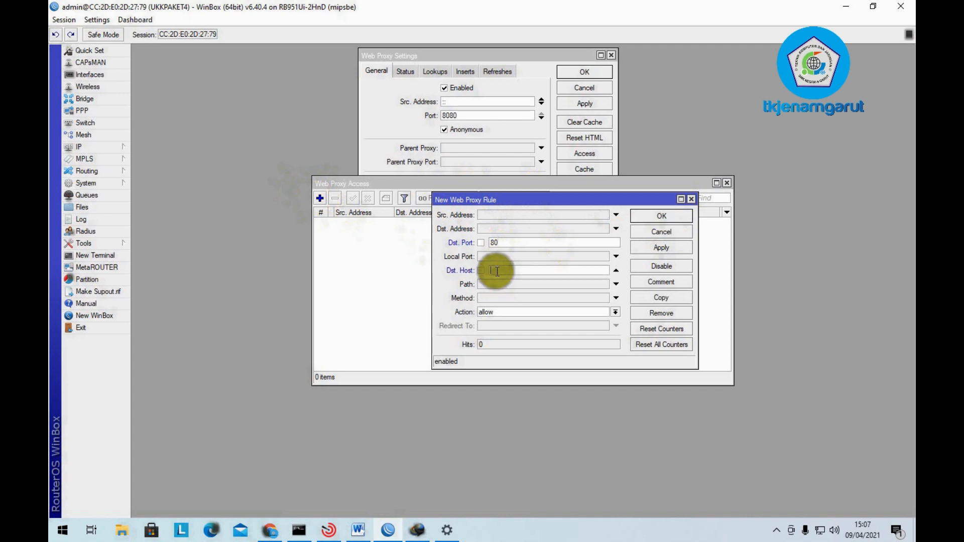
{"action": "type", "text": "linux.org"}
{"action": "left_click", "coordinate": [522, 313]}
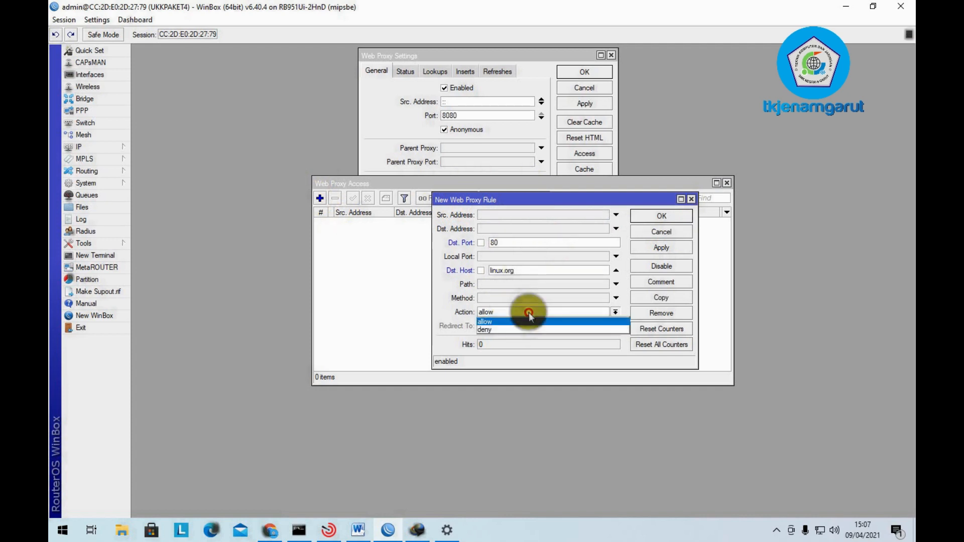
{"action": "left_click", "coordinate": [528, 330]}
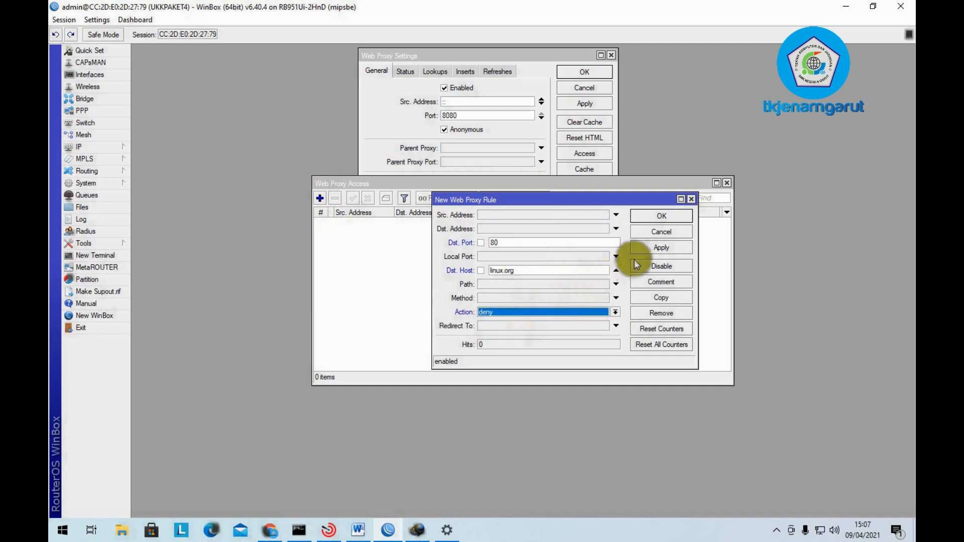
{"action": "left_click", "coordinate": [647, 252]}
{"action": "left_click", "coordinate": [654, 216]}
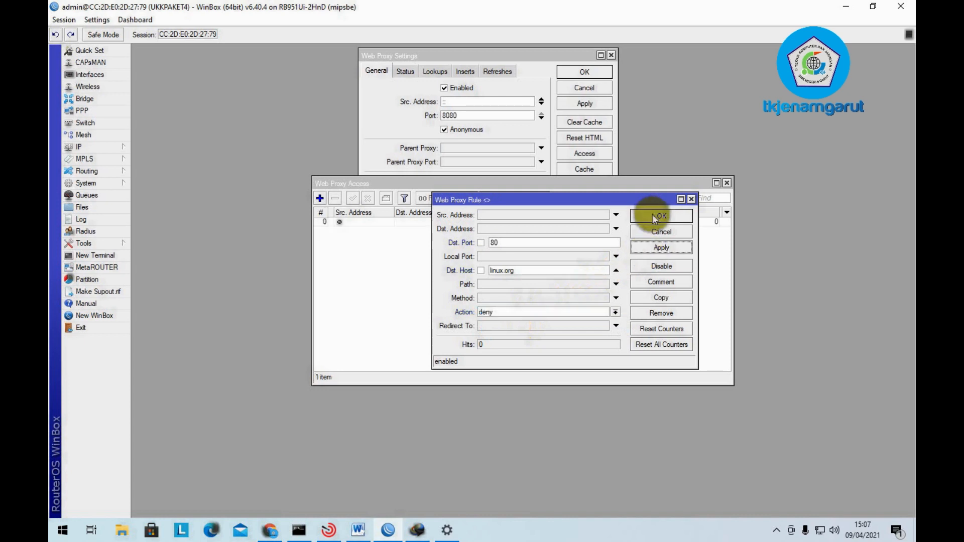
{"action": "mouse_move", "coordinate": [416, 534]}
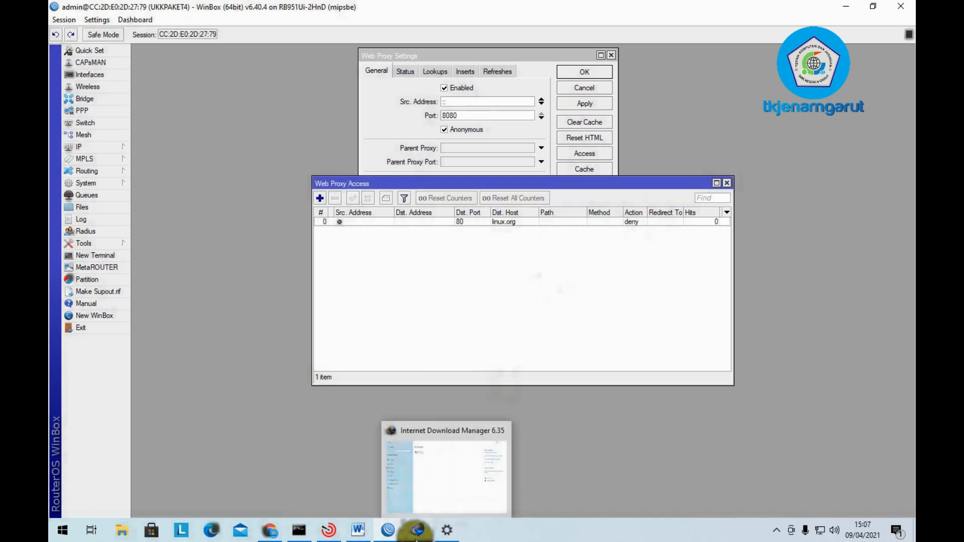
{"action": "left_click", "coordinate": [357, 529]}
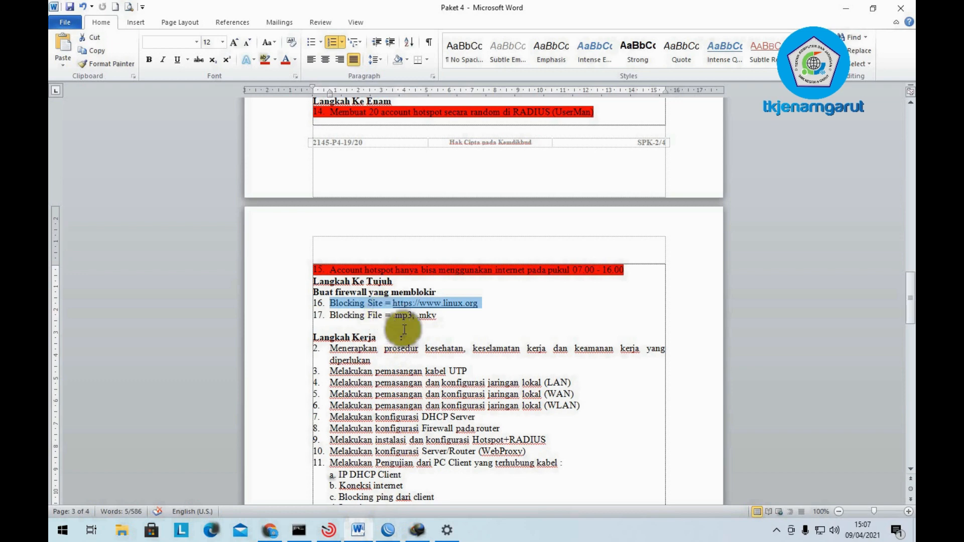
- Back in WinBox, add a proxy access rule denying path *.mp3
{"action": "left_click", "coordinate": [386, 537]}
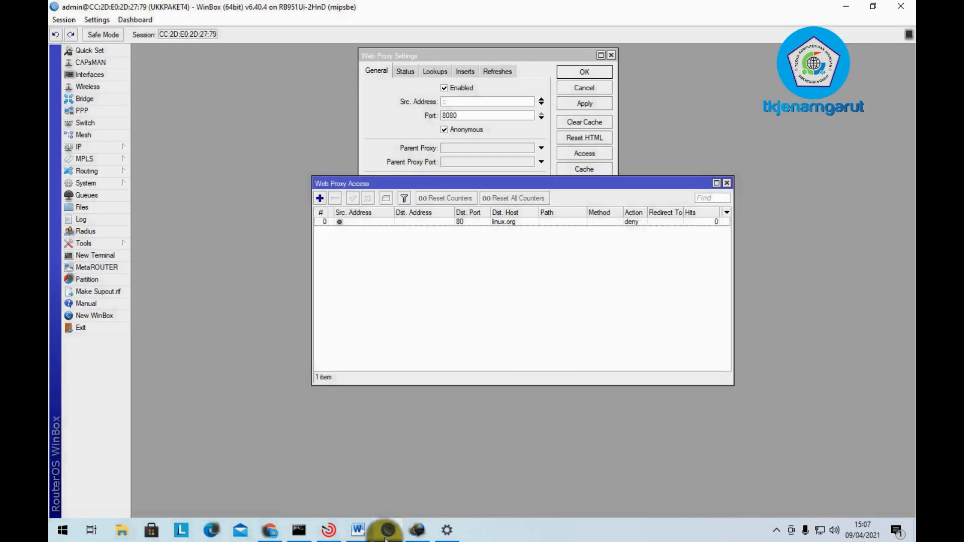
{"action": "left_click", "coordinate": [320, 197]}
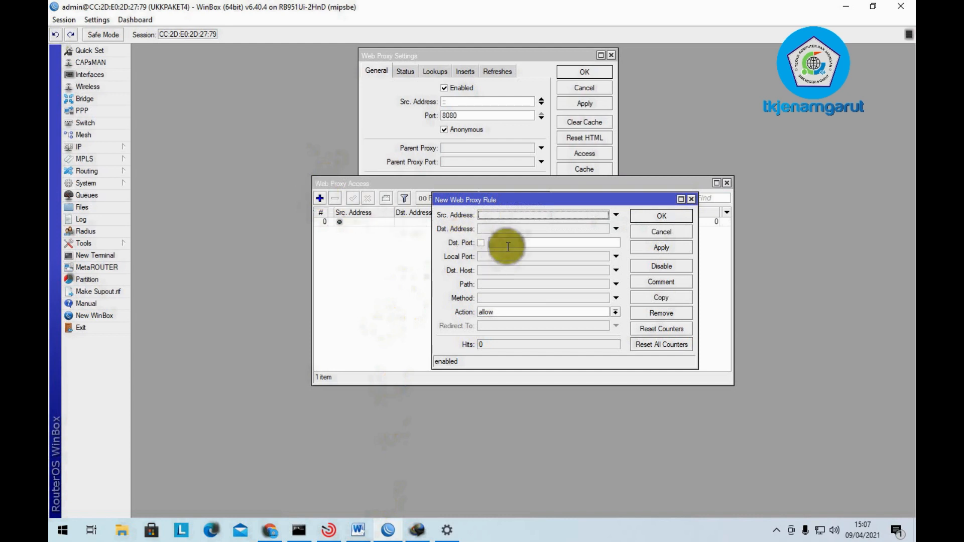
{"action": "left_click", "coordinate": [502, 284]}
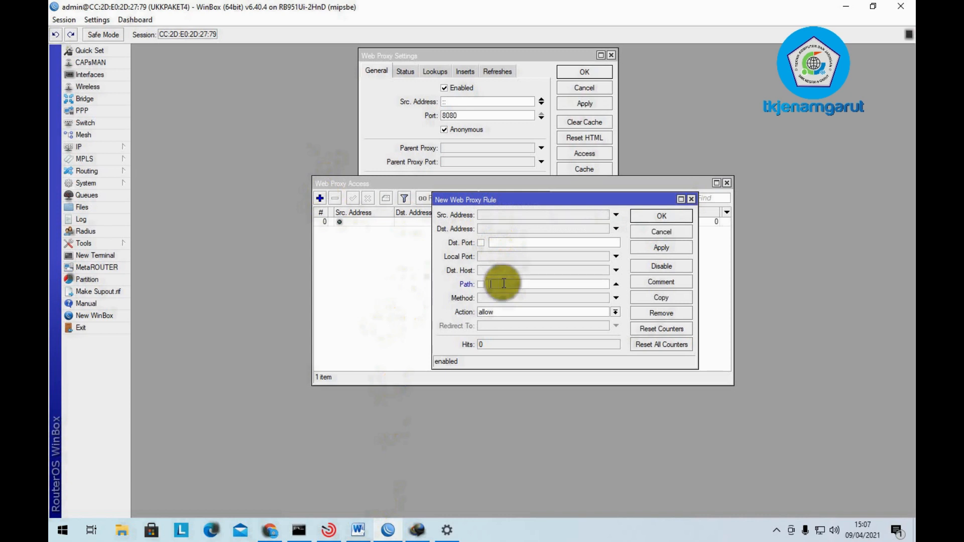
{"action": "type", "text": "1"}
{"action": "type", "text": ".mp3"}
{"action": "left_click", "coordinate": [494, 309]}
{"action": "left_click", "coordinate": [487, 330]}
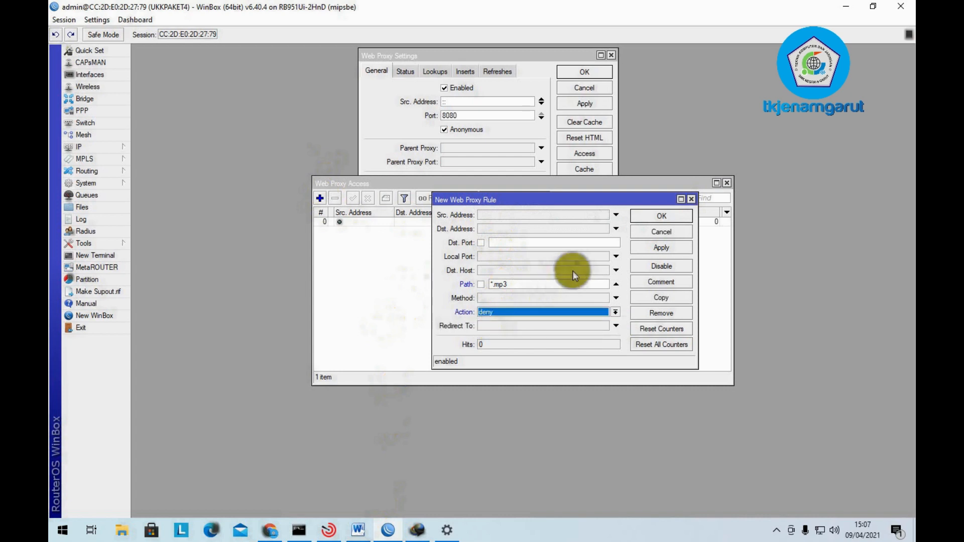
{"action": "left_click", "coordinate": [648, 247]}
{"action": "left_click", "coordinate": [663, 217]}
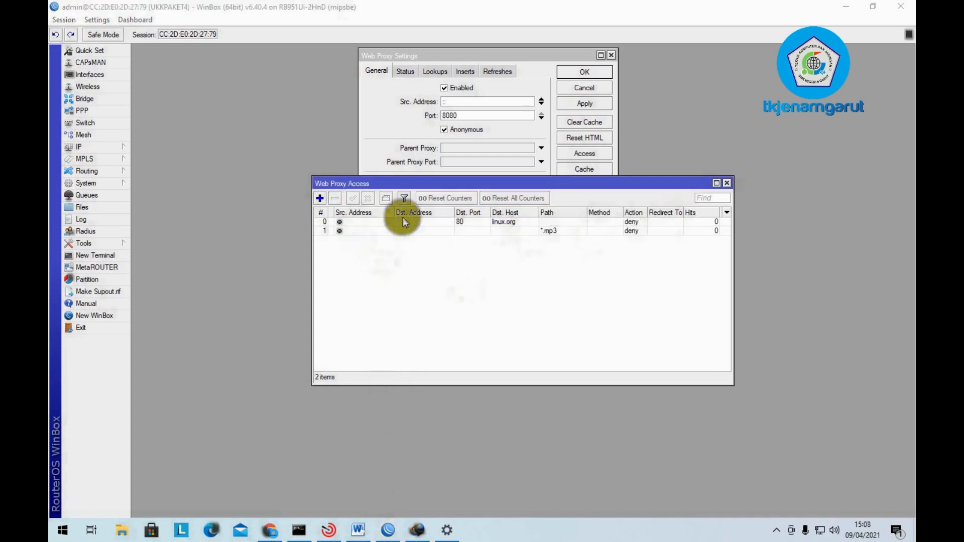
- Add a third proxy access rule denying path *.mkv
{"action": "left_click", "coordinate": [319, 198]}
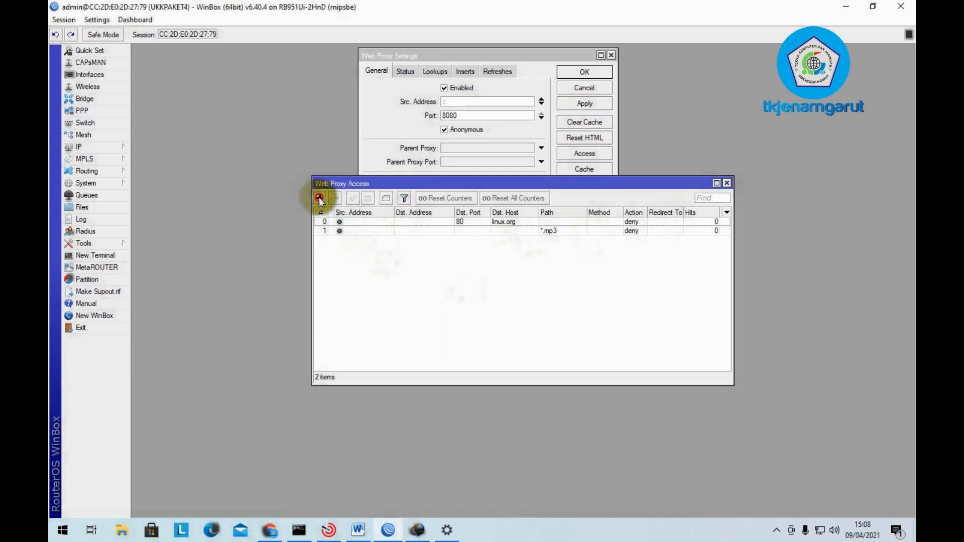
{"action": "left_click", "coordinate": [499, 285]}
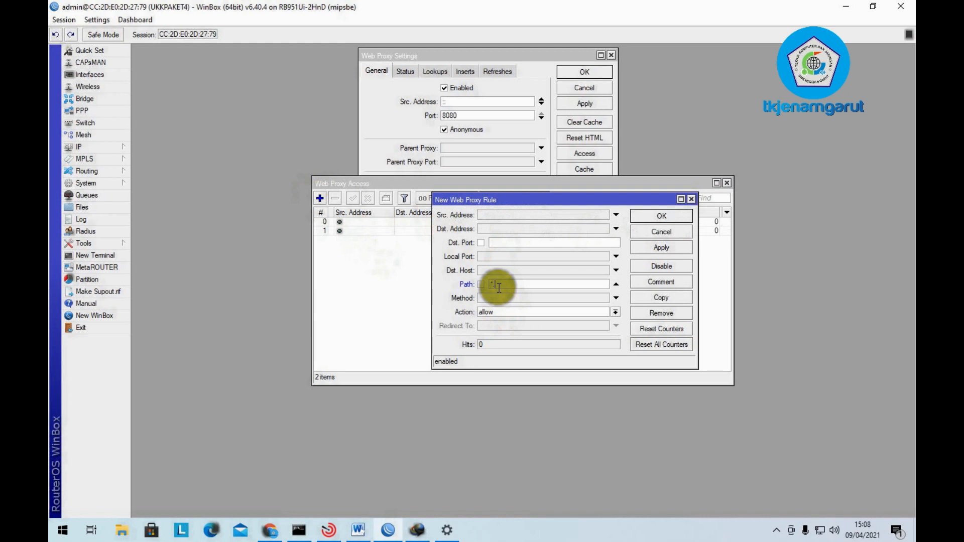
{"action": "type", "text": "*.mkv"}
{"action": "left_click", "coordinate": [506, 312]}
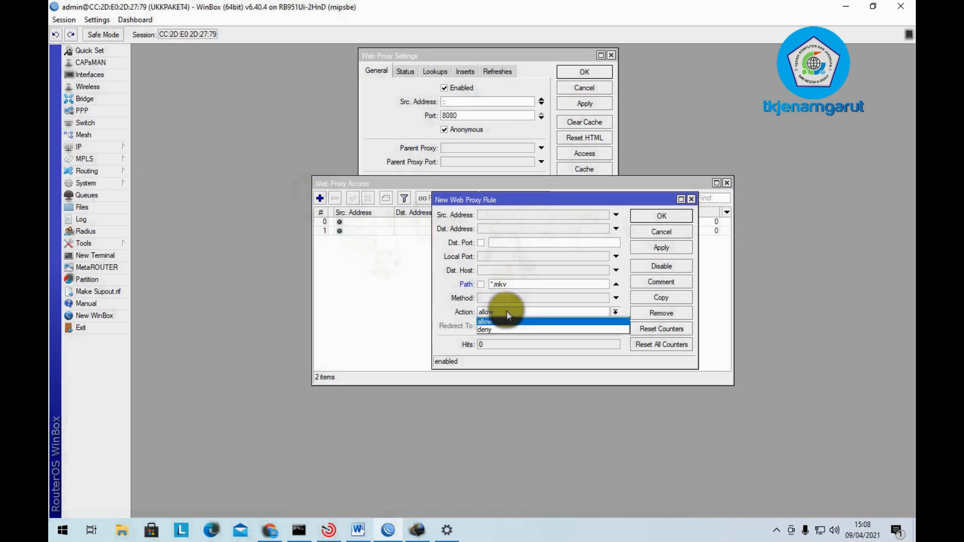
{"action": "left_click", "coordinate": [506, 330]}
{"action": "left_click", "coordinate": [656, 249]}
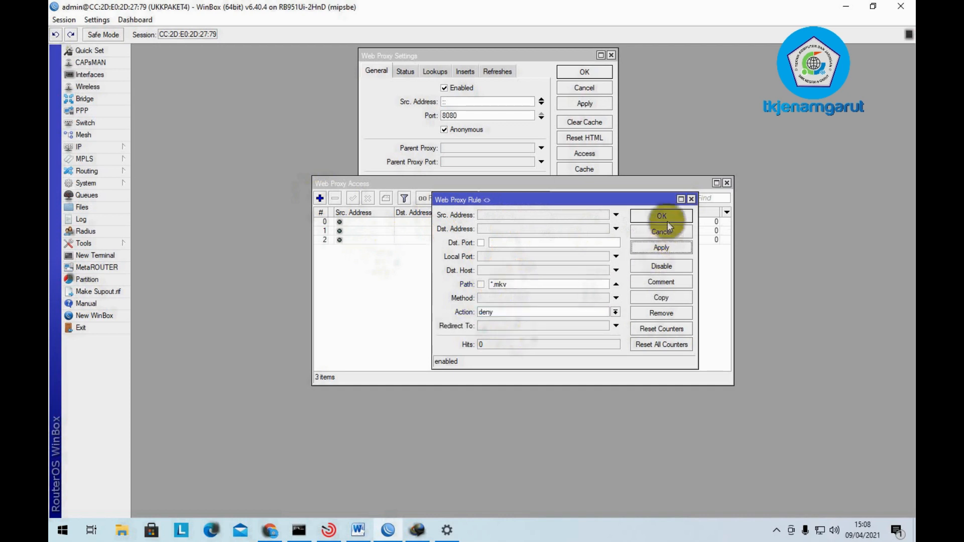
{"action": "left_click", "coordinate": [664, 217]}
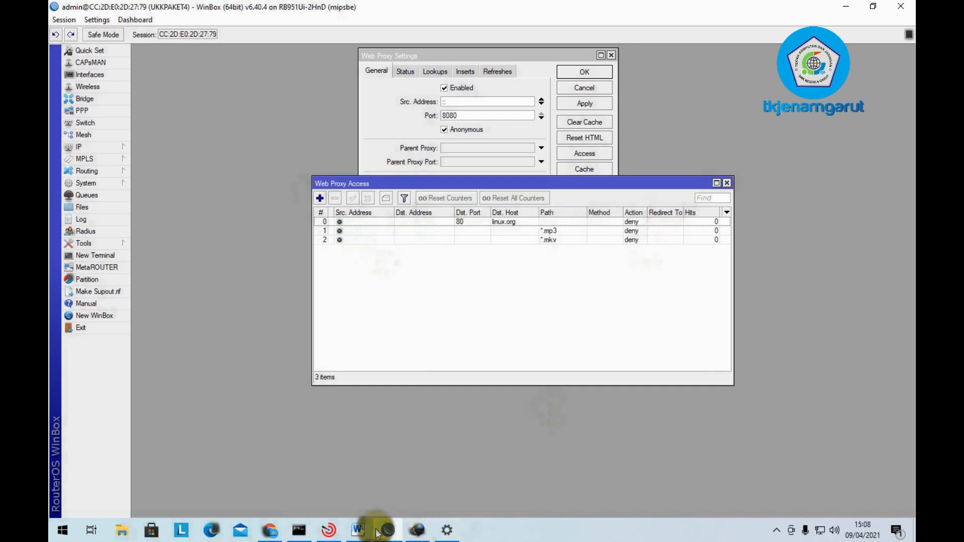
- In Word, highlight task lines 16 (Blocking Site) and 17 (Blocking File) red
{"action": "left_click", "coordinate": [357, 529]}
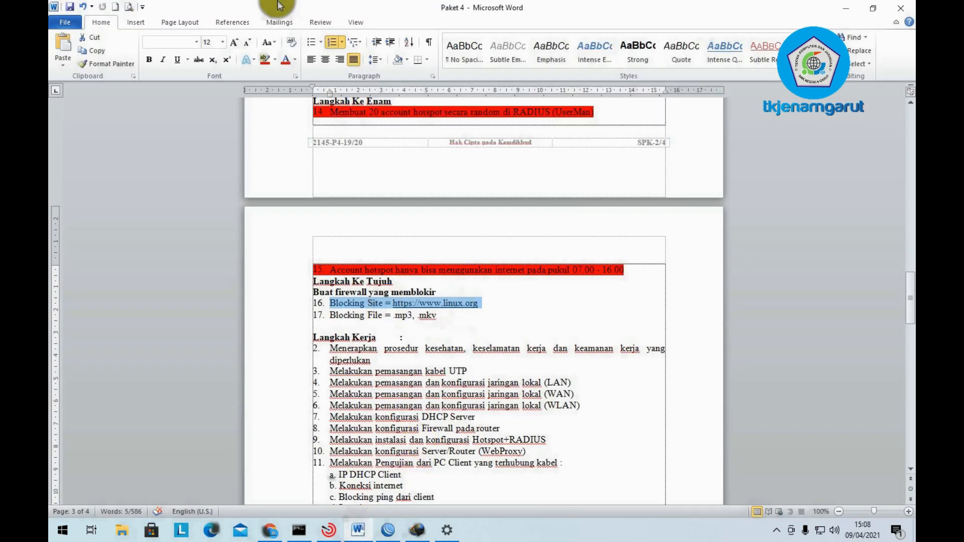
{"action": "left_click", "coordinate": [264, 59]}
{"action": "left_click_drag", "start_coordinate": [440, 315], "coordinate": [346, 319]}
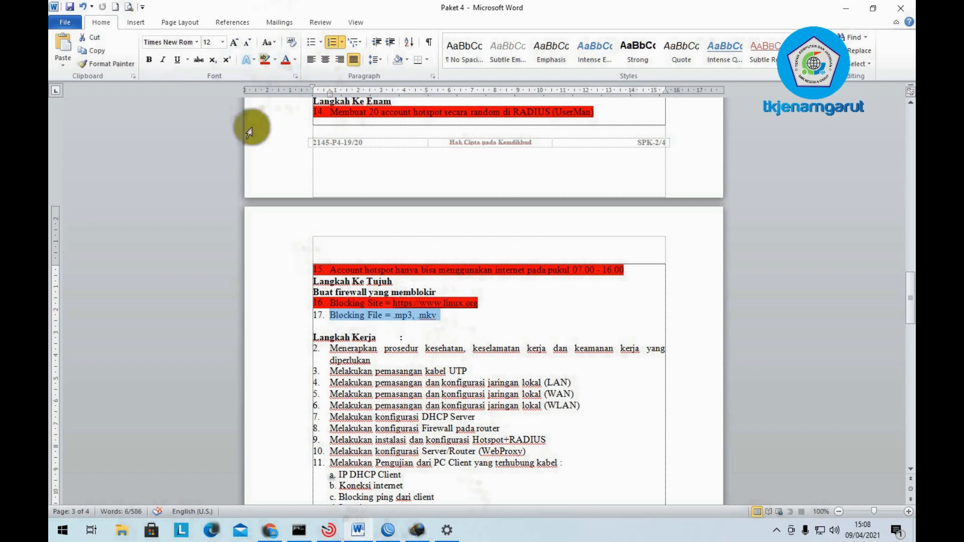
{"action": "left_click", "coordinate": [266, 61]}
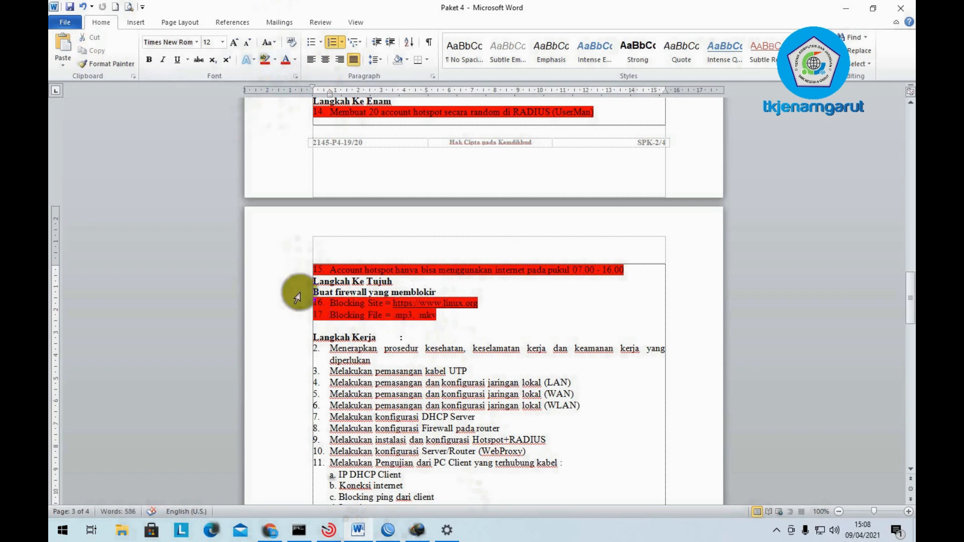
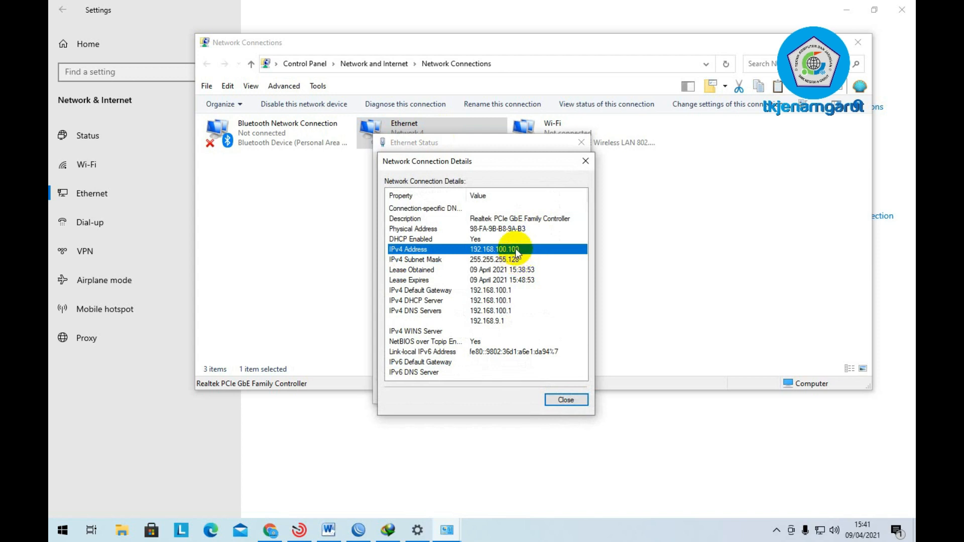
- Close the Network Connection Details, Ethernet Status and Network Connections windows
{"action": "left_click", "coordinate": [573, 401]}
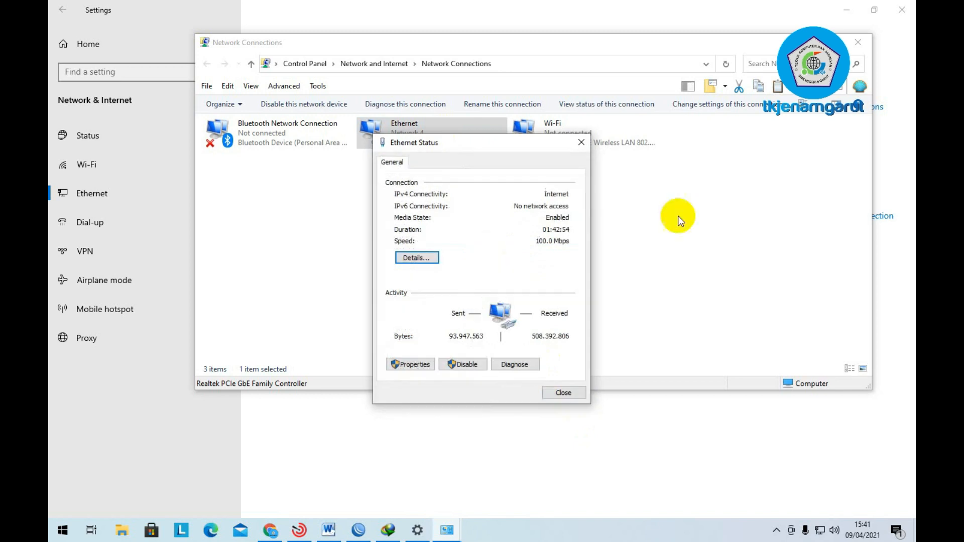
{"action": "left_click", "coordinate": [564, 392]}
{"action": "left_click", "coordinate": [857, 41]}
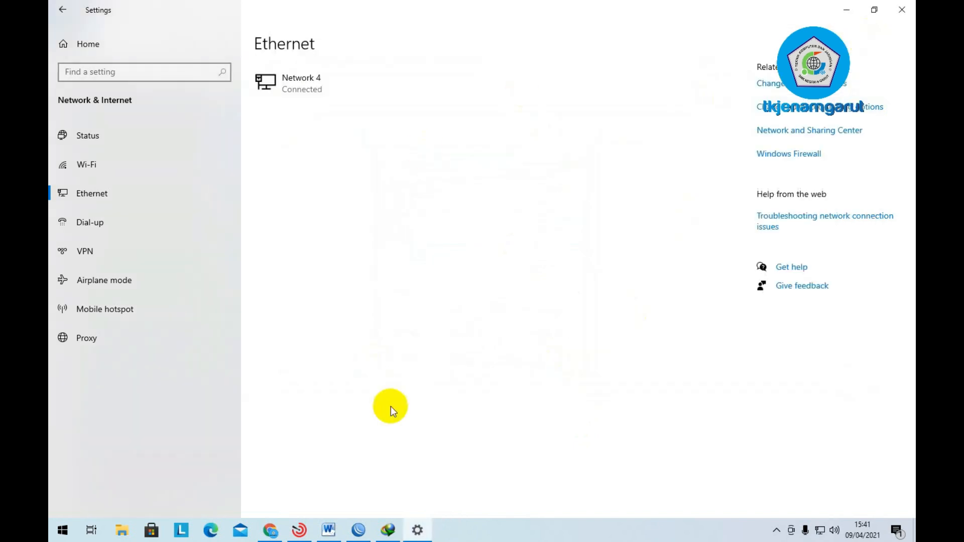
- Ping 8.8.8.8 from a Command Prompt, getting 2 of 2 replies, then close the console
{"action": "left_click", "coordinate": [329, 530]}
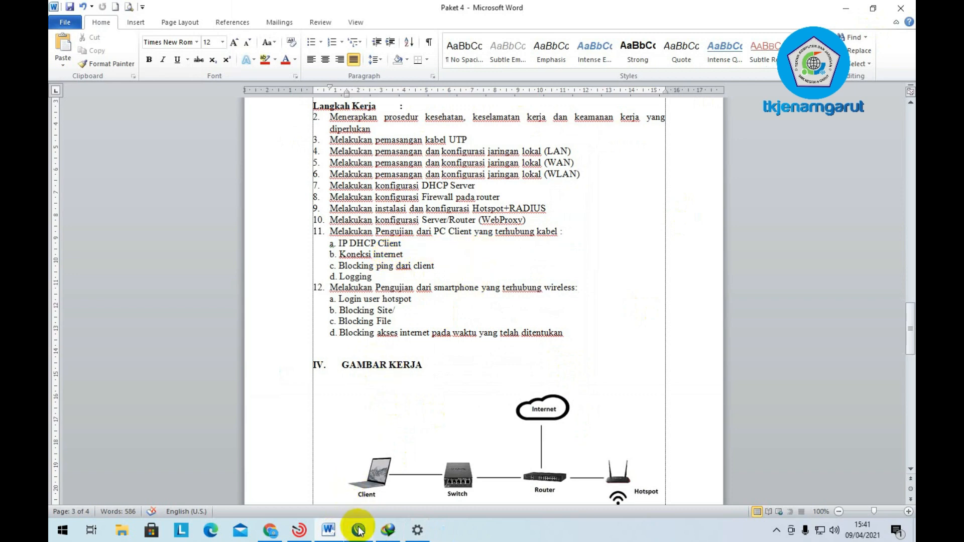
{"action": "key", "text": "super+r"}
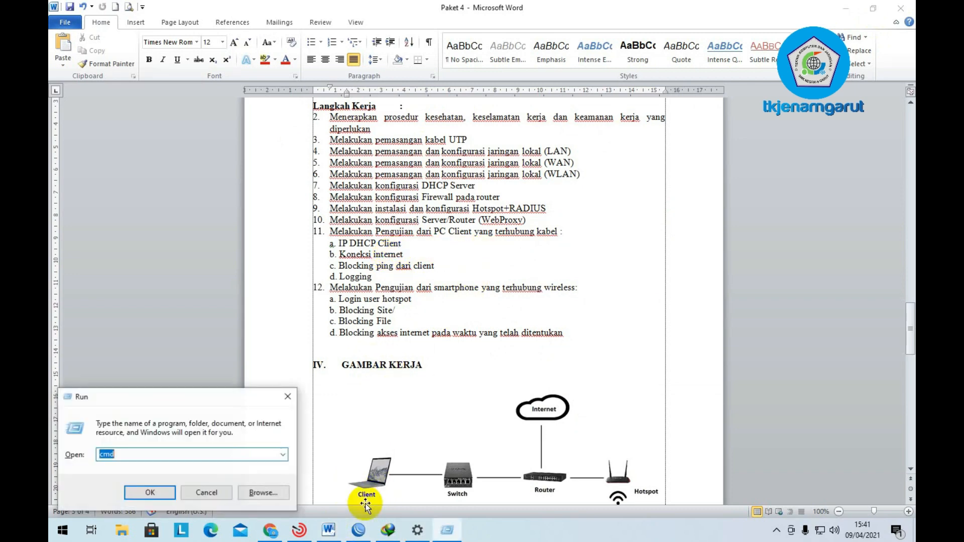
{"action": "key", "text": "Return"}
{"action": "type", "text": "ping "}
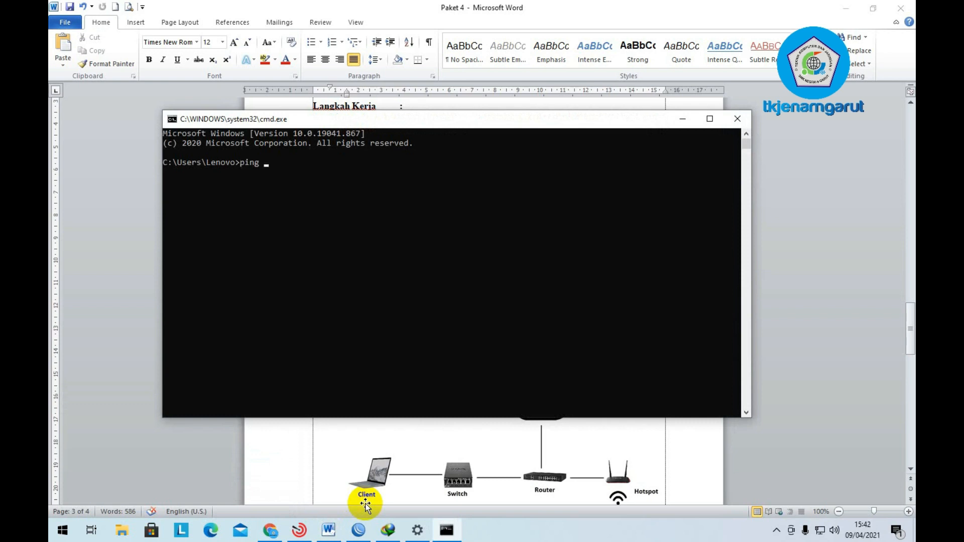
{"action": "type", "text": "8.8.8.8"}
{"action": "key", "text": "Return"}
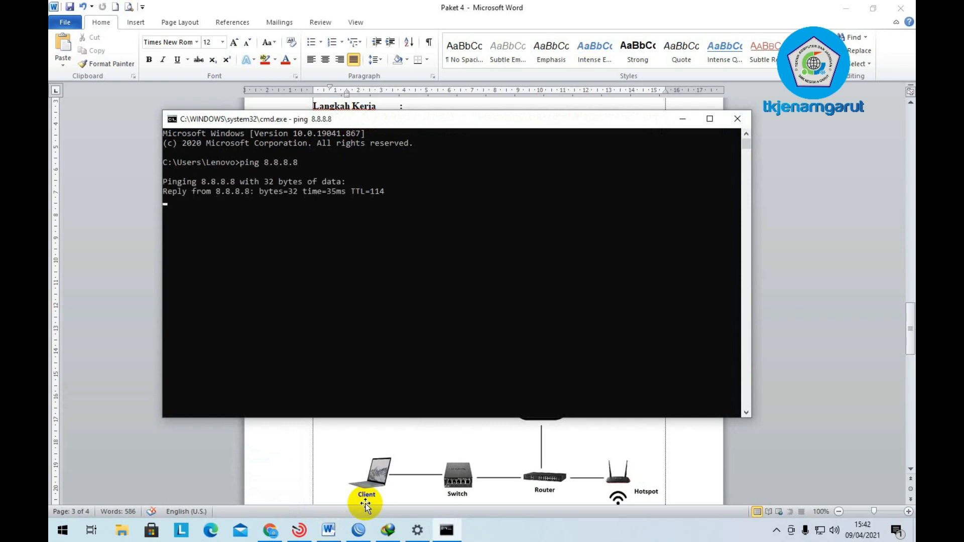
{"action": "key", "text": "ctrl+c"}
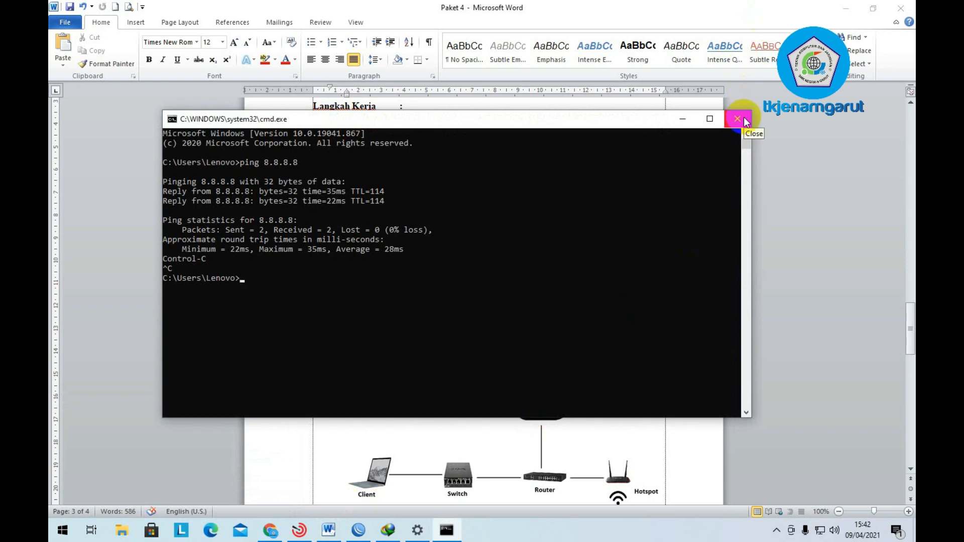
{"action": "left_click", "coordinate": [737, 119]}
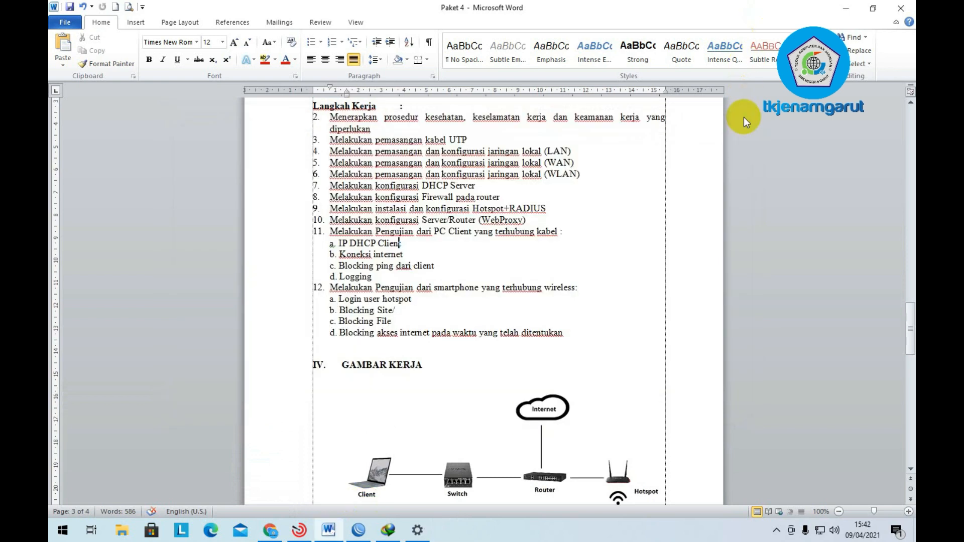
- Highlight the 'Blocking ping dari client' test line red in the Word task list
{"action": "left_click", "coordinate": [423, 247]}
{"action": "key", "text": "super+r"}
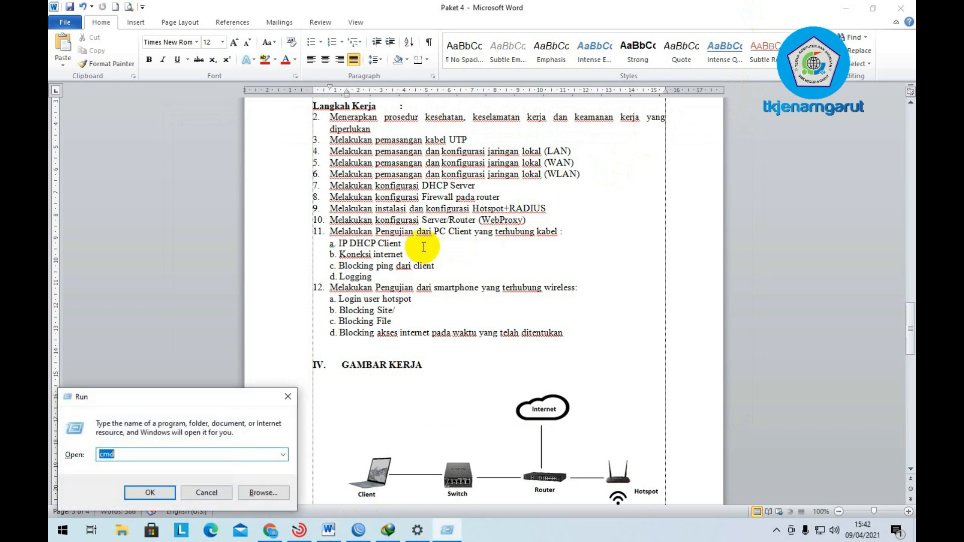
{"action": "key", "text": "Return"}
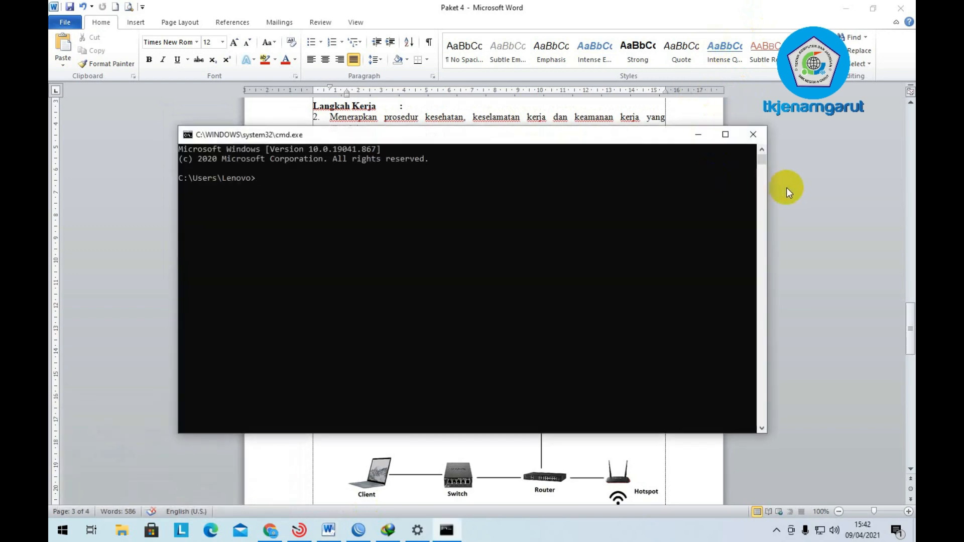
{"action": "left_click", "coordinate": [788, 187]}
{"action": "left_click_drag", "start_coordinate": [339, 266], "coordinate": [452, 265]}
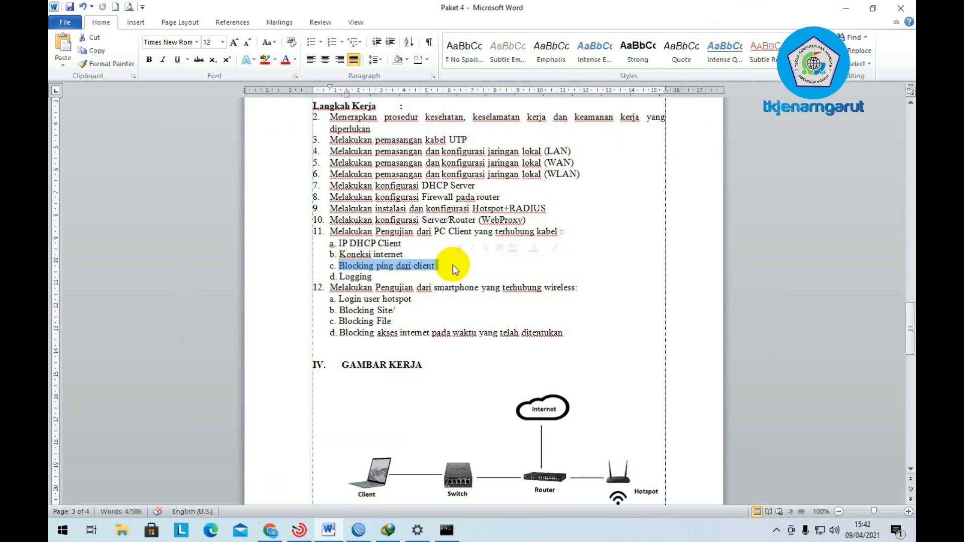
{"action": "left_click", "coordinate": [264, 60]}
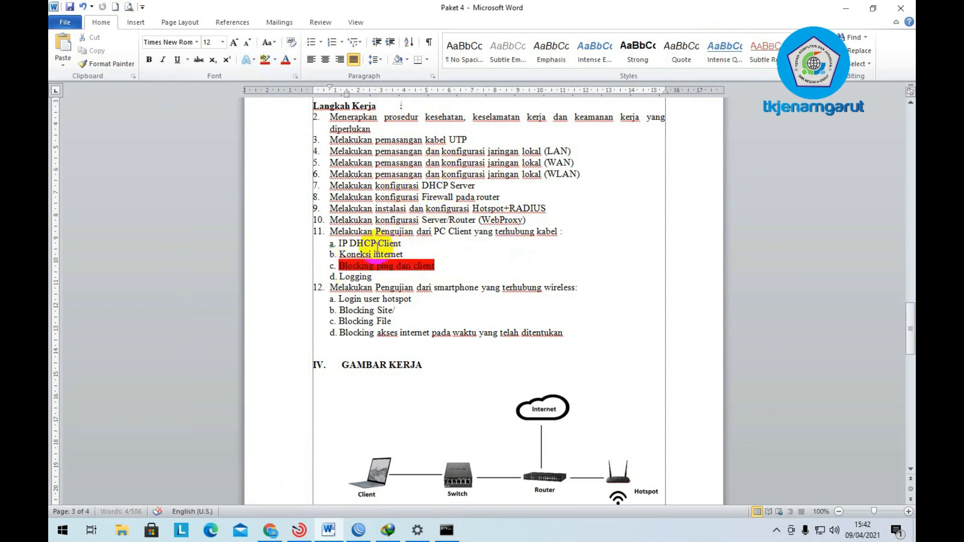
- Highlight 'IP DHCP Client' and 'Koneksi internet' red, then review the document
{"action": "left_click_drag", "start_coordinate": [333, 244], "coordinate": [424, 253]}
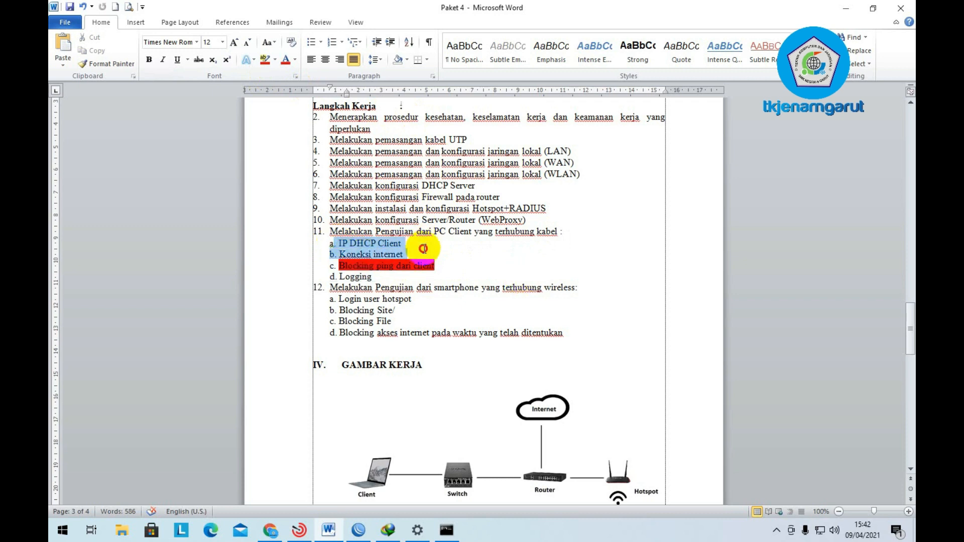
{"action": "left_click", "coordinate": [263, 59]}
{"action": "left_click", "coordinate": [459, 233]}
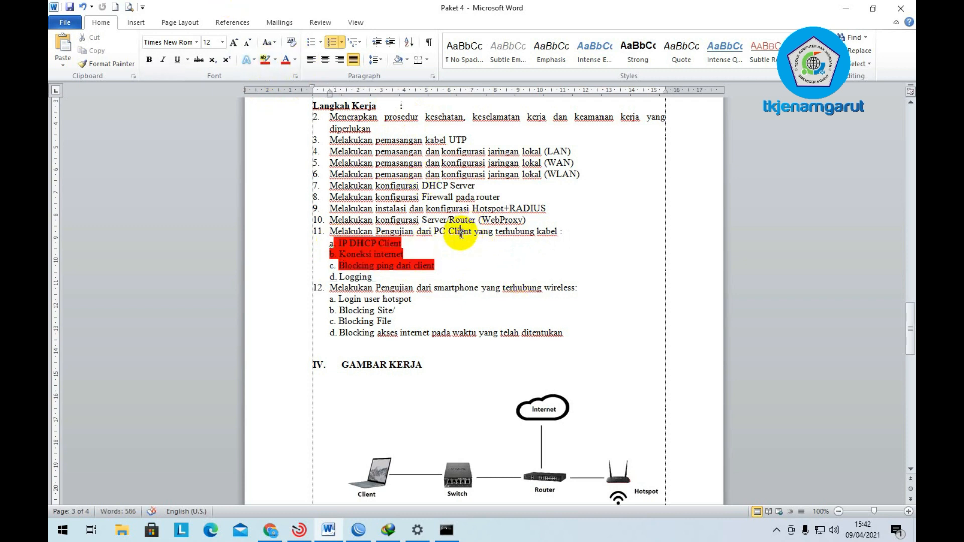
{"action": "scroll", "coordinate": [460, 233], "scroll_direction": "up", "scroll_amount": 10}
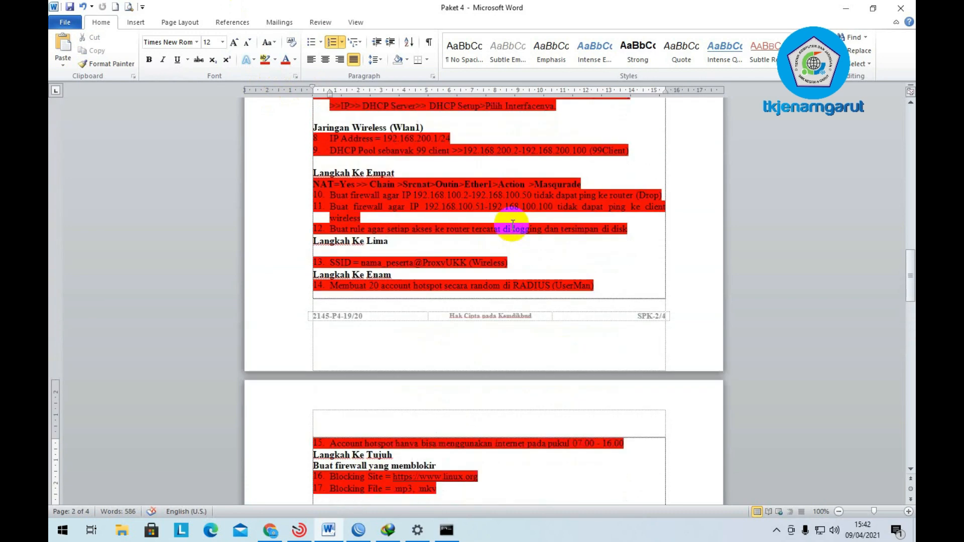
{"action": "scroll", "coordinate": [499, 304], "scroll_direction": "down", "scroll_amount": 8}
{"action": "scroll", "coordinate": [503, 306], "scroll_direction": "up", "scroll_amount": 6}
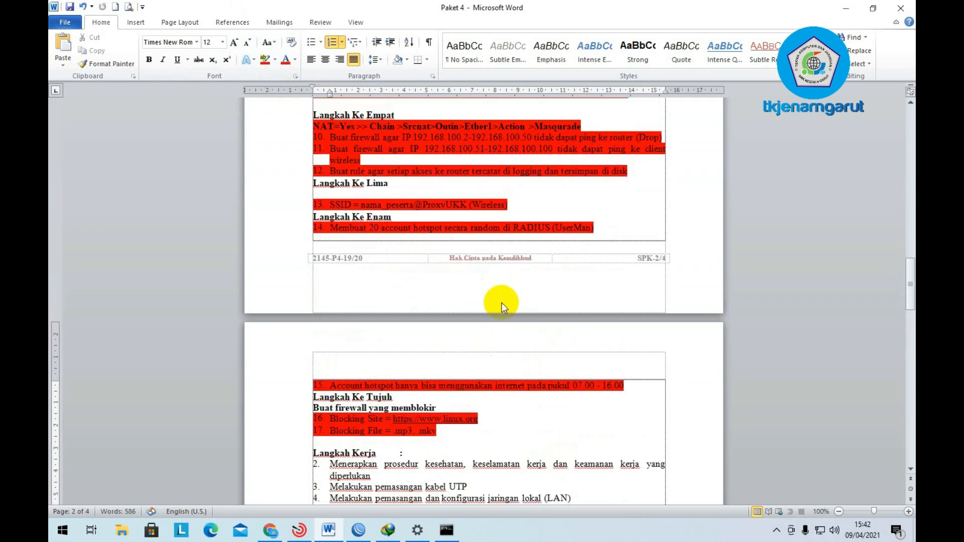
{"action": "scroll", "coordinate": [504, 307], "scroll_direction": "up", "scroll_amount": 2}
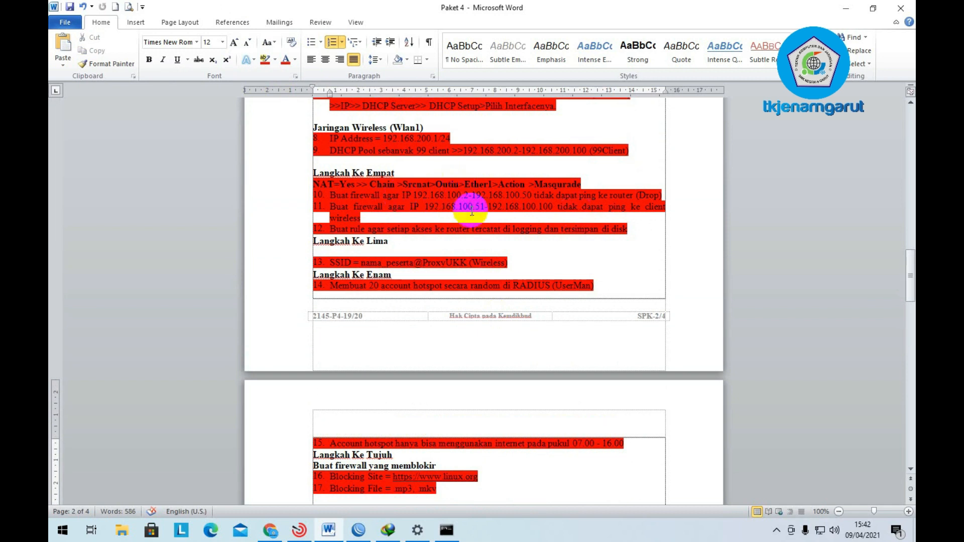
{"action": "scroll", "coordinate": [471, 211], "scroll_direction": "down", "scroll_amount": 10}
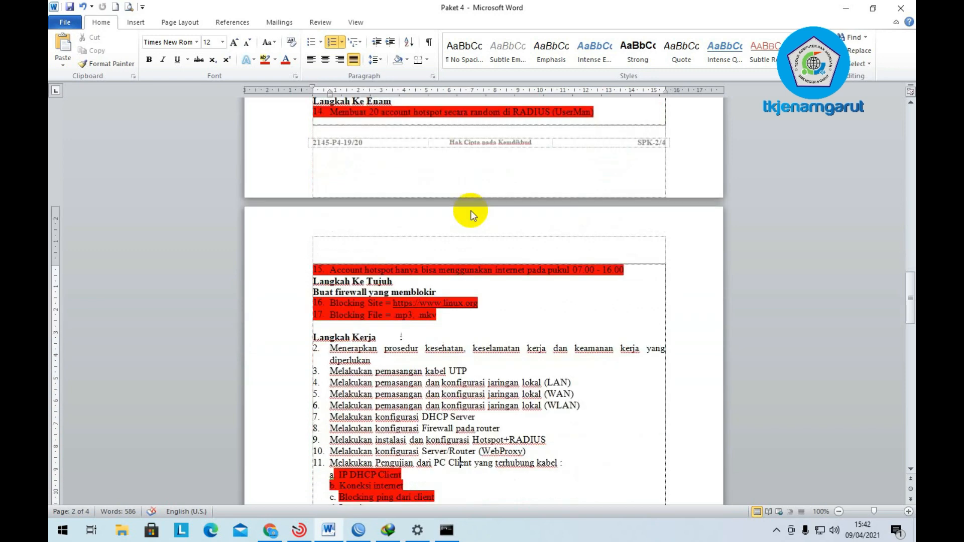
- Ping 192.168.100.1 (4 of 4 replies) and 192.168.200.1 (interrupted, no replies), then close the console
{"action": "left_click", "coordinate": [458, 536]}
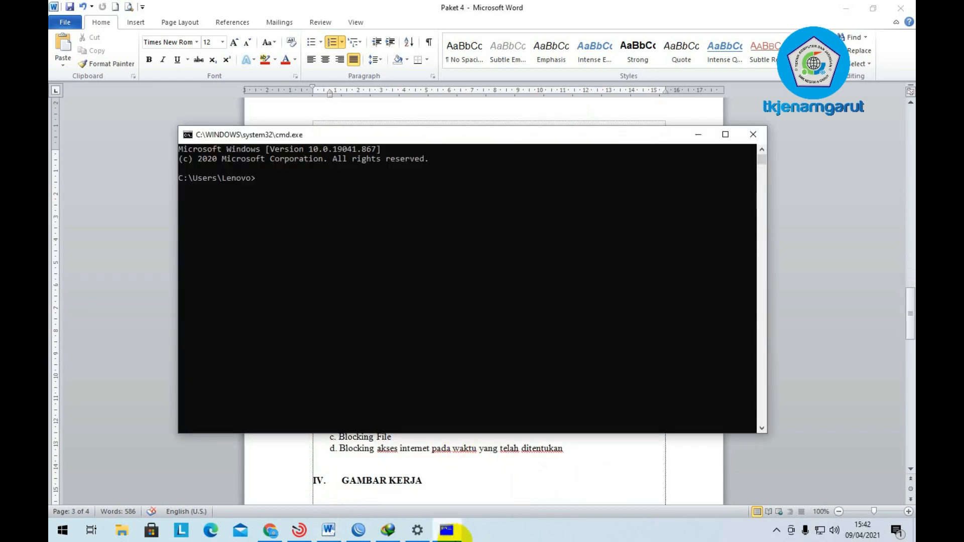
{"action": "type", "text": "ping"}
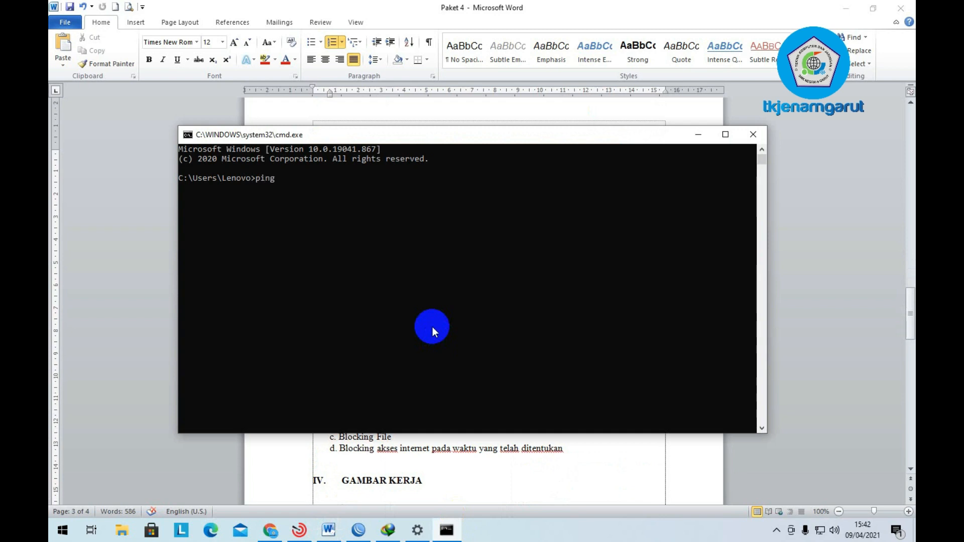
{"action": "type", "text": " 192.168.100.1"}
{"action": "key", "text": "Return"}
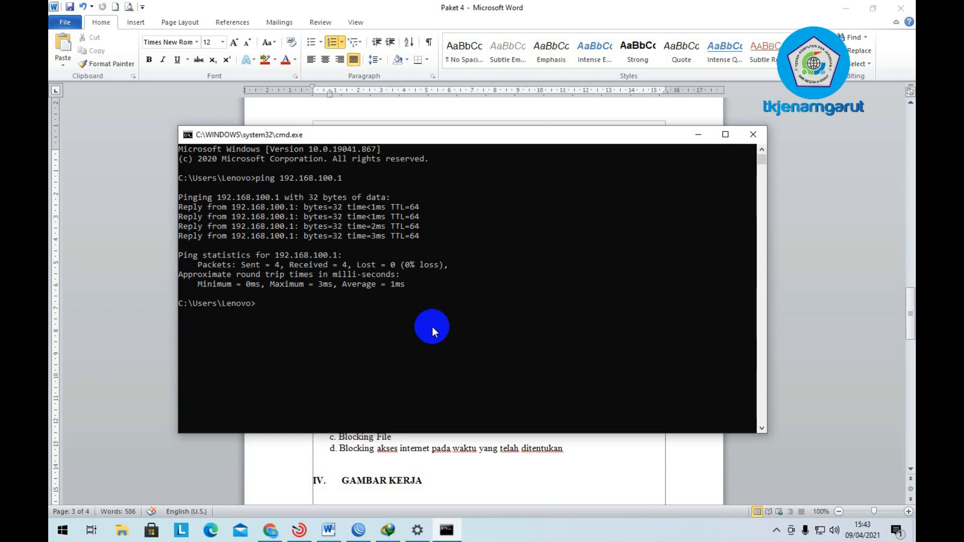
{"action": "type", "text": "ping "}
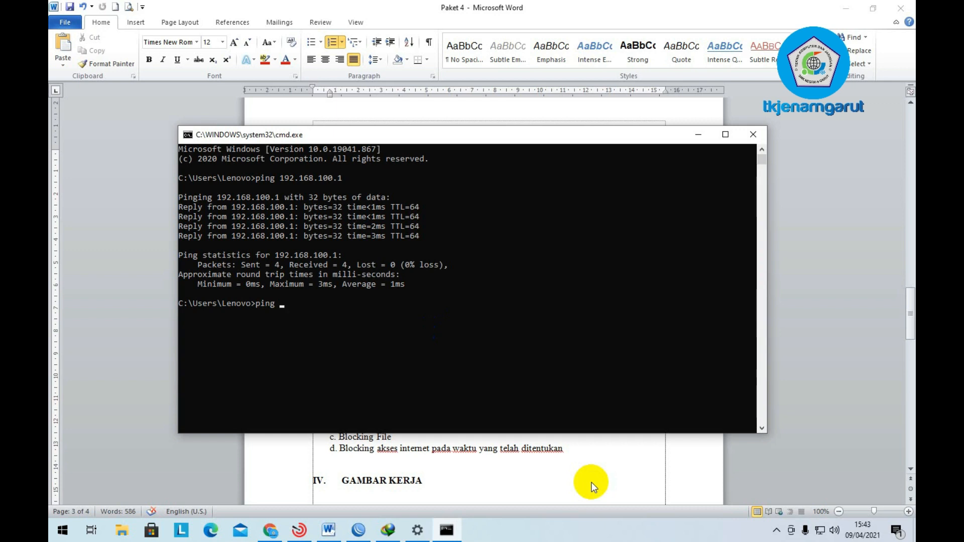
{"action": "type", "text": "192.168.200.1"}
{"action": "key", "text": "Return"}
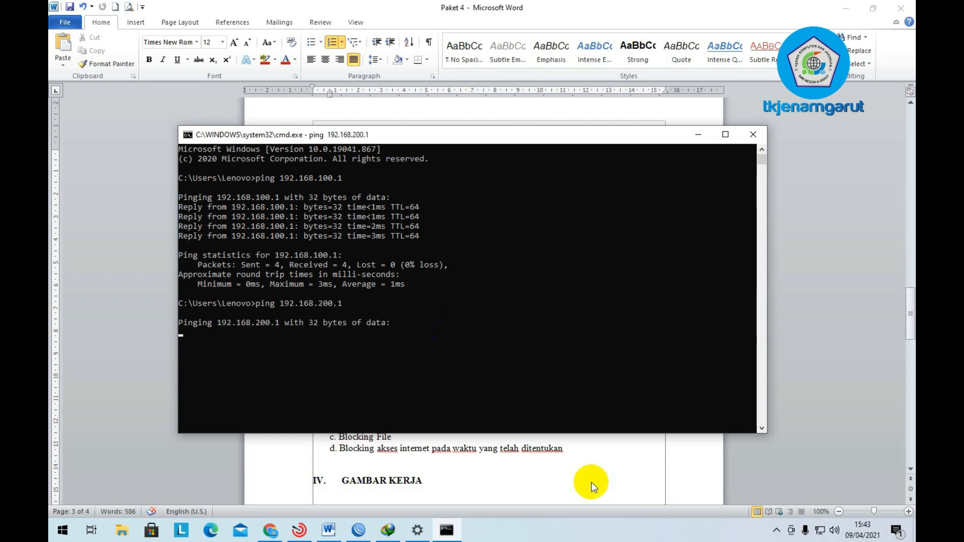
{"action": "key", "text": "ctrl+c"}
{"action": "left_click", "coordinate": [762, 134]}
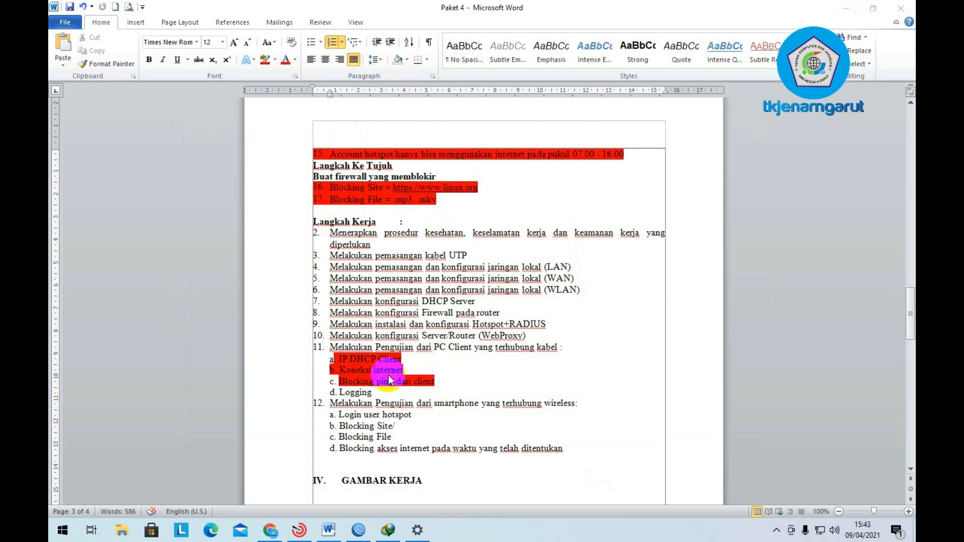
- Review the Word task sheet's testing steps, then bring the Ethernet settings page forward
{"action": "key", "text": "super+r"}
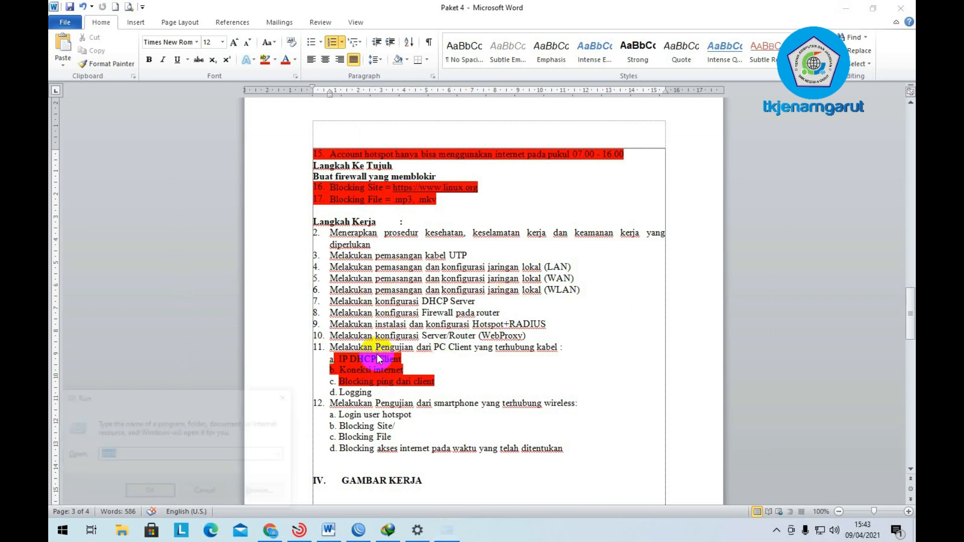
{"action": "type", "text": "cmd"}
{"action": "key", "text": "Return"}
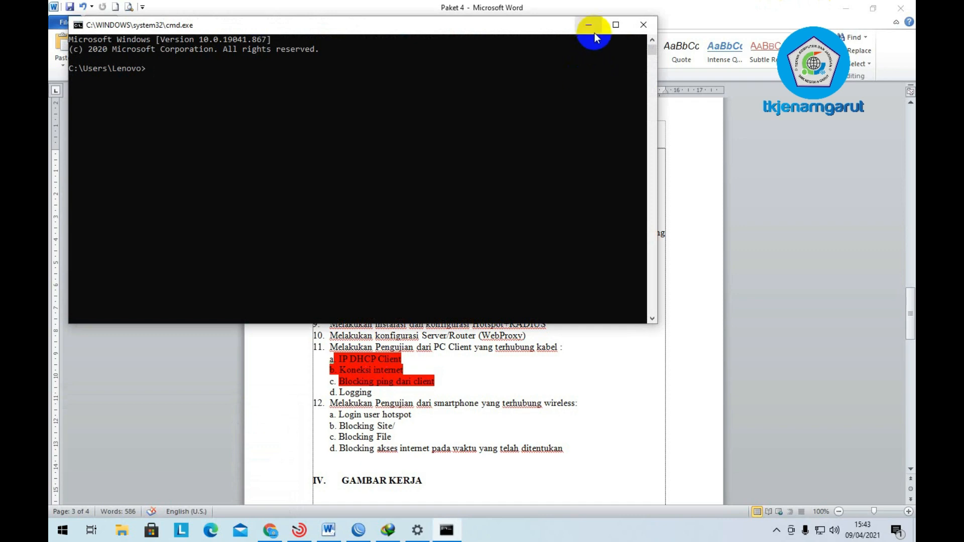
{"action": "left_click", "coordinate": [588, 25]}
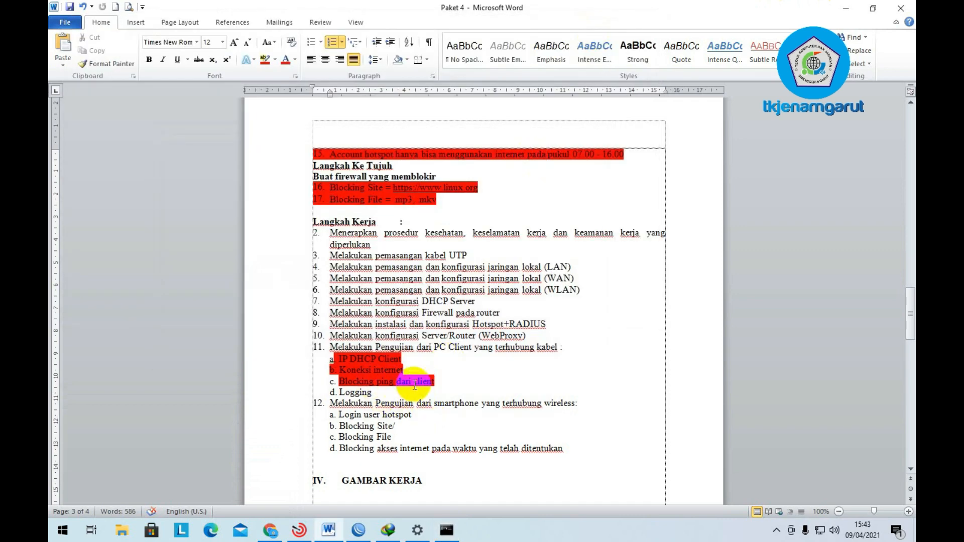
{"action": "scroll", "coordinate": [462, 379], "scroll_direction": "up", "scroll_amount": 2}
{"action": "scroll", "coordinate": [462, 376], "scroll_direction": "up", "scroll_amount": 2}
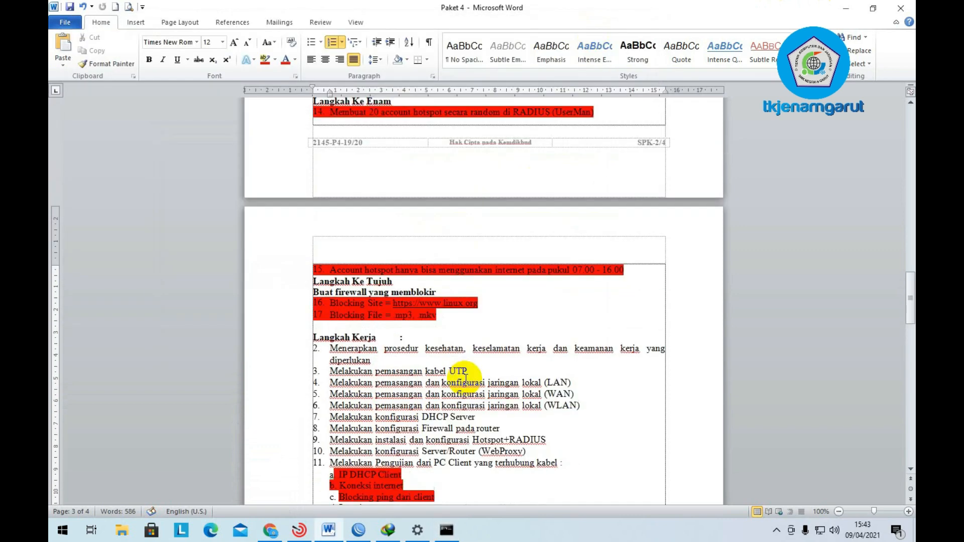
{"action": "scroll", "coordinate": [458, 375], "scroll_direction": "down", "scroll_amount": 5}
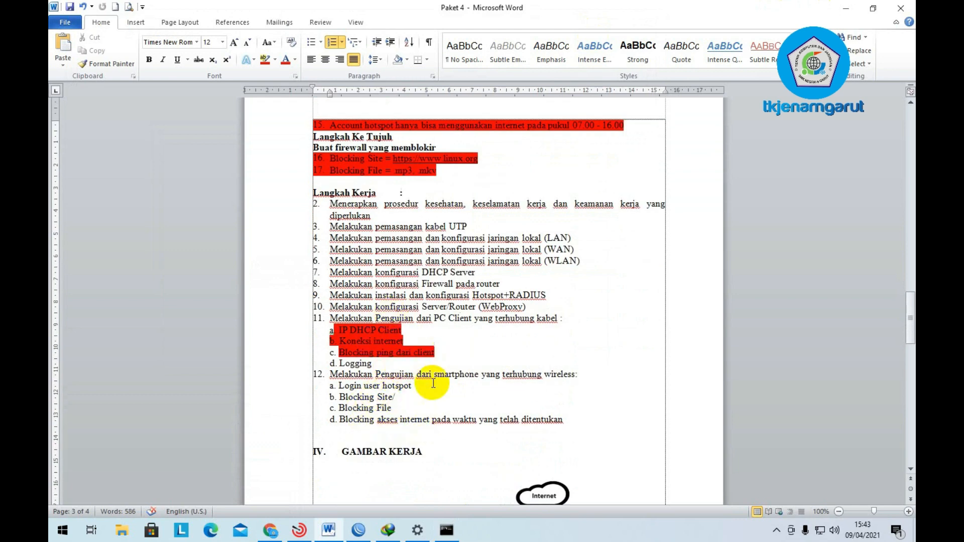
{"action": "left_click", "coordinate": [423, 500]}
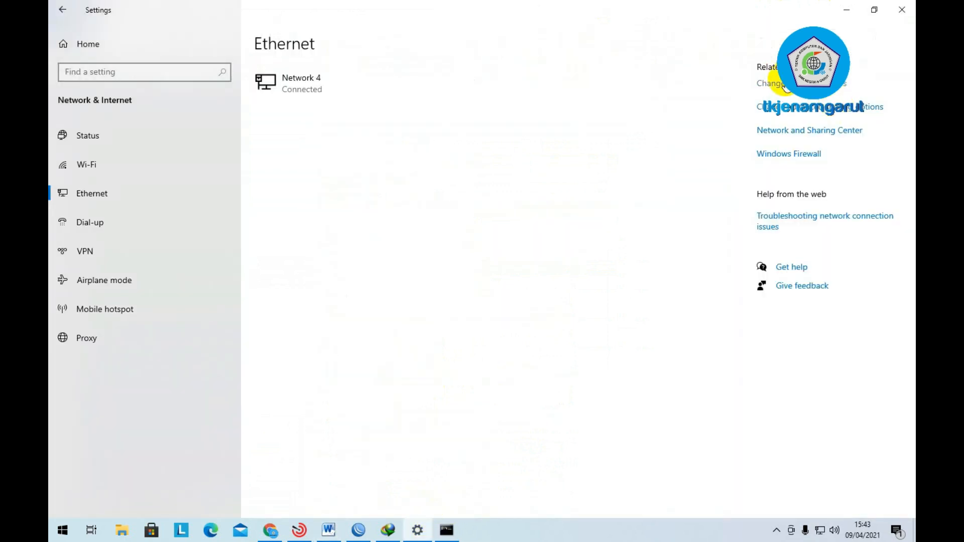
- In the Ethernet adapter's IPv4 properties, switch to a fixed IP and enter 192.168.100.30
{"action": "left_click", "coordinate": [783, 84]}
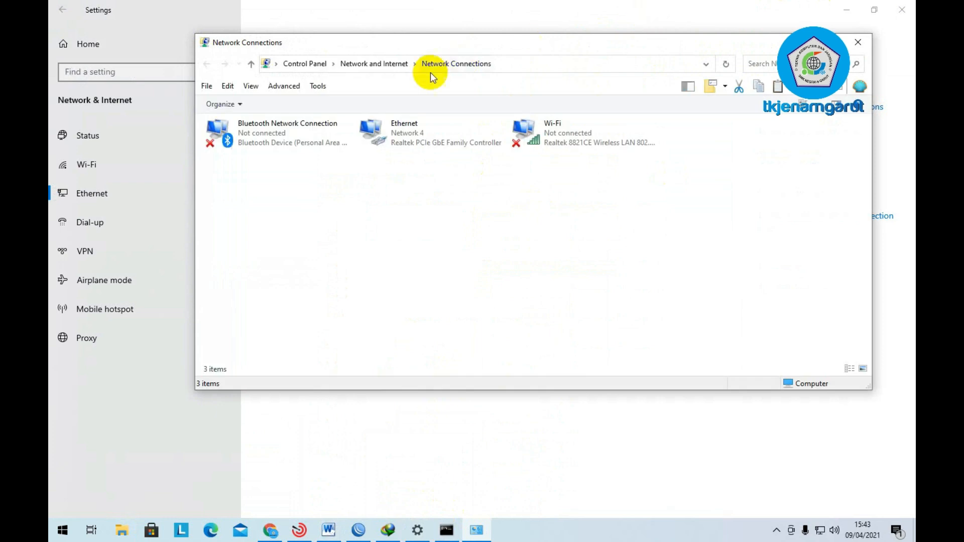
{"action": "double_click", "coordinate": [423, 134]}
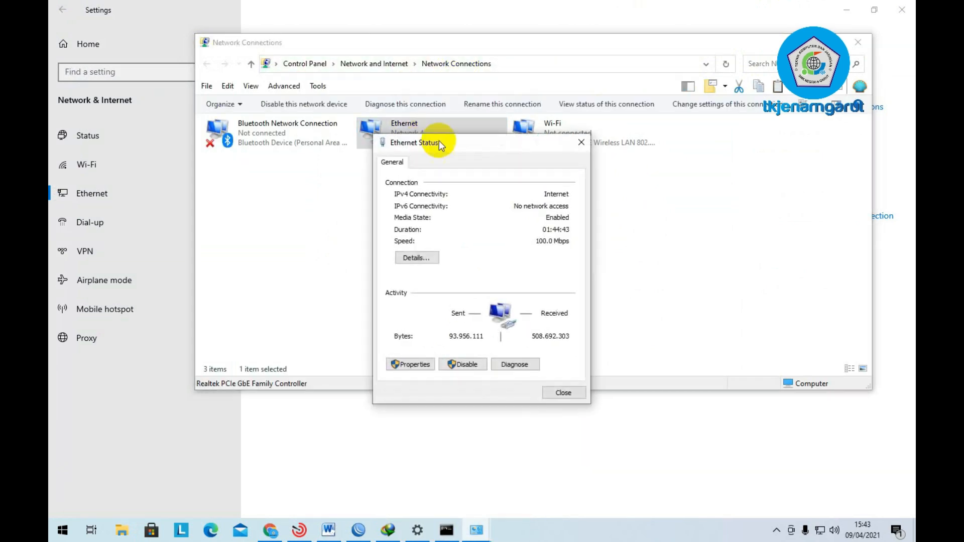
{"action": "left_click", "coordinate": [409, 364]}
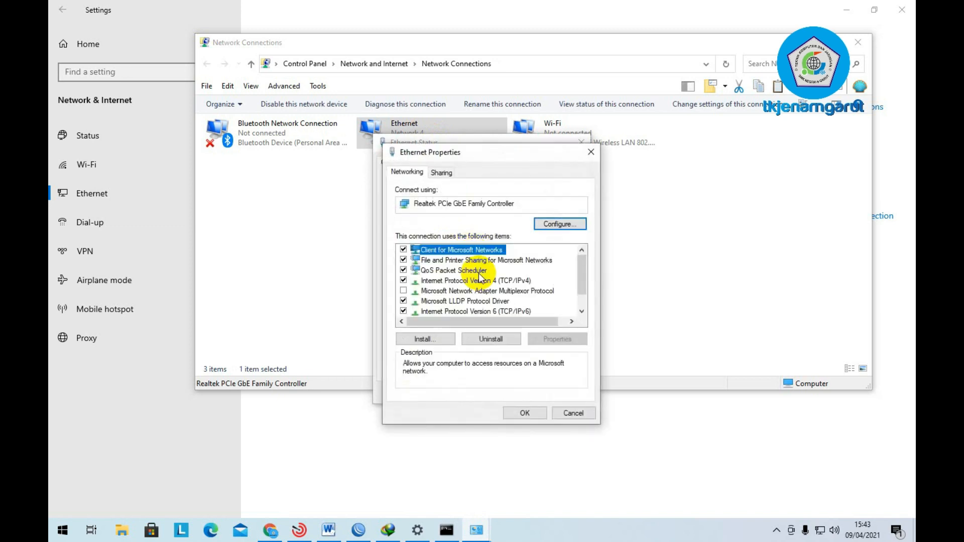
{"action": "left_click", "coordinate": [488, 281]}
{"action": "double_click", "coordinate": [488, 281]}
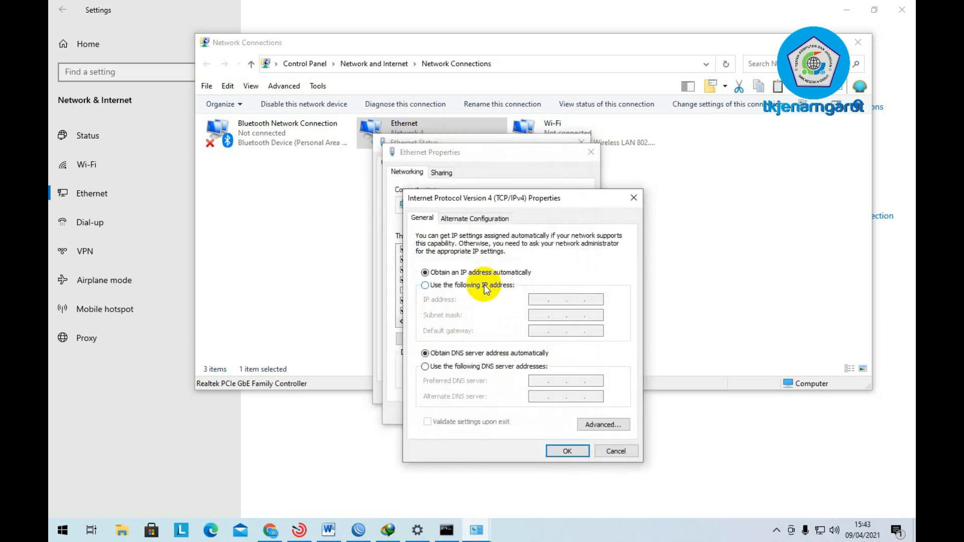
{"action": "left_click", "coordinate": [484, 284]}
{"action": "type", "text": "192 . 168 . "}
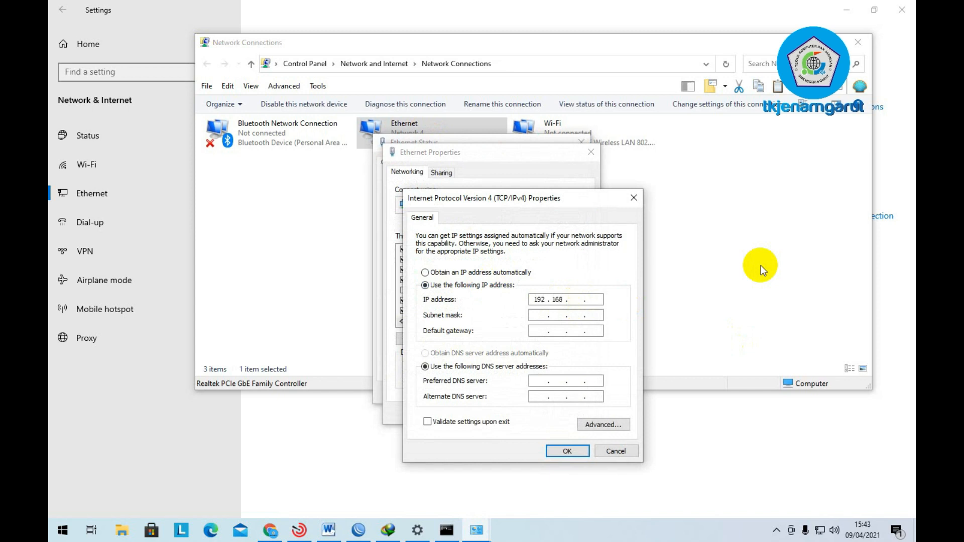
{"action": "type", "text": "100 . 32"}
{"action": "key", "text": "BackSpace"}
{"action": "type", "text": "0"}
- Set mask 255.255.255.128, gateway 192.168.100.1, DNS 8.8.8.8/8.8.4.4, and apply
{"action": "left_click", "coordinate": [538, 315]}
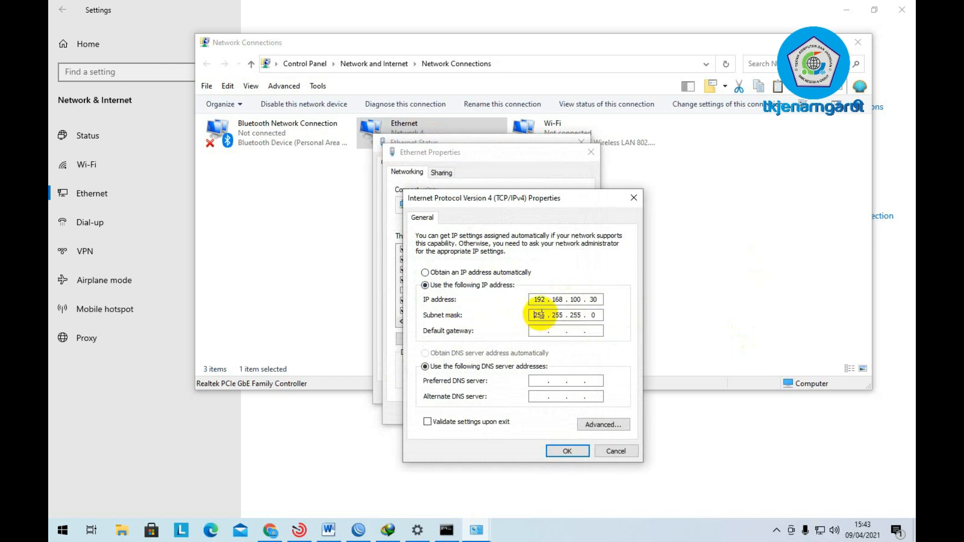
{"action": "left_click", "coordinate": [599, 316]}
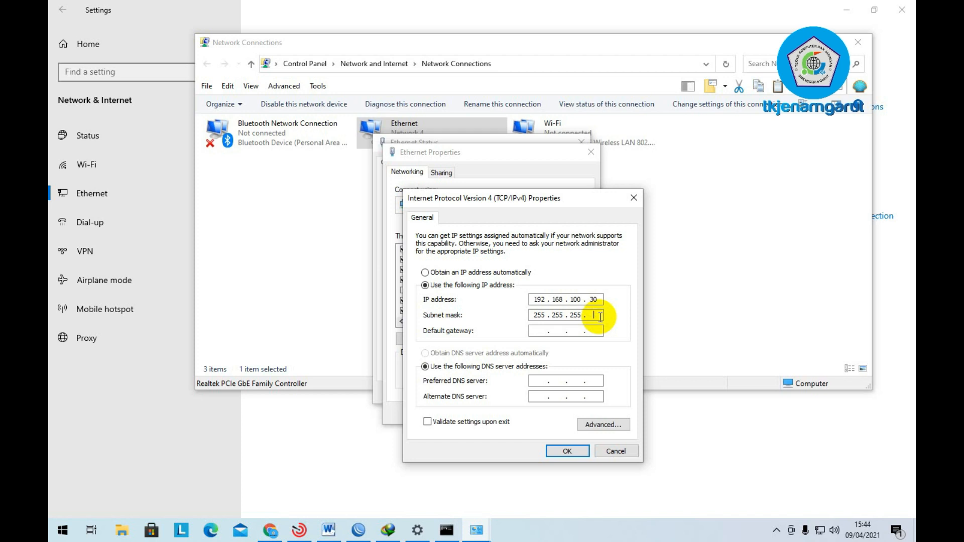
{"action": "type", "text": "128"}
{"action": "left_click", "coordinate": [534, 330]}
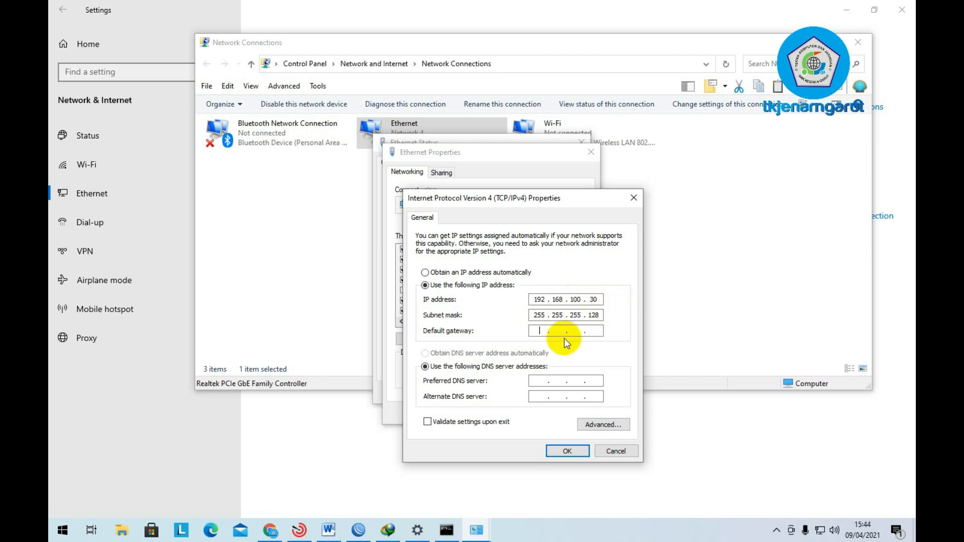
{"action": "type", "text": "192 . 168 . 100 . 1"}
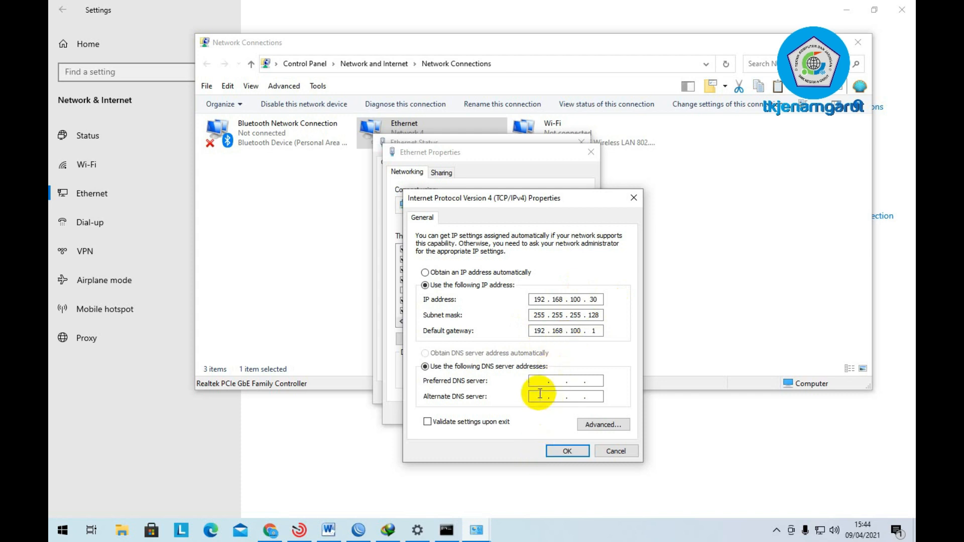
{"action": "type", "text": "8"}
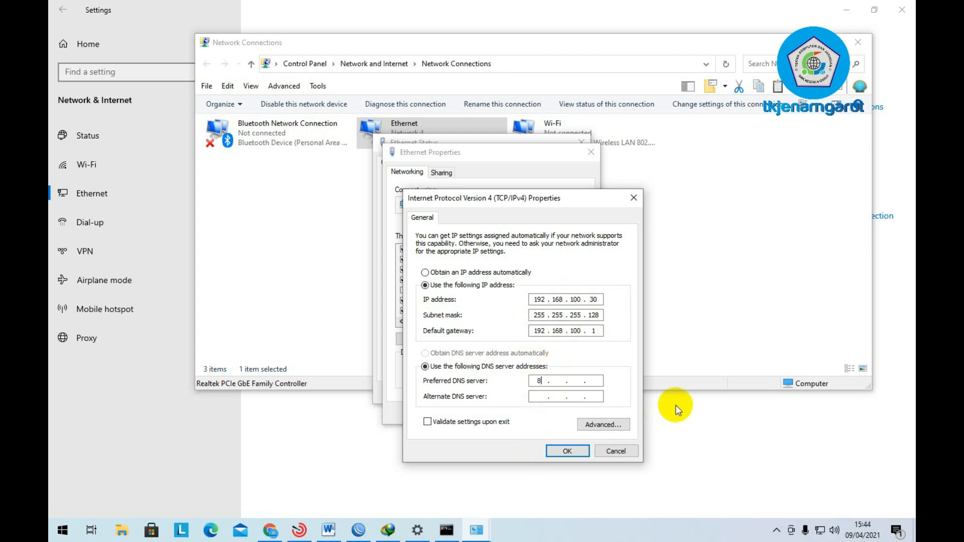
{"action": "type", "text": ".8.8.8.8"}
{"action": "left_click", "coordinate": [571, 454]}
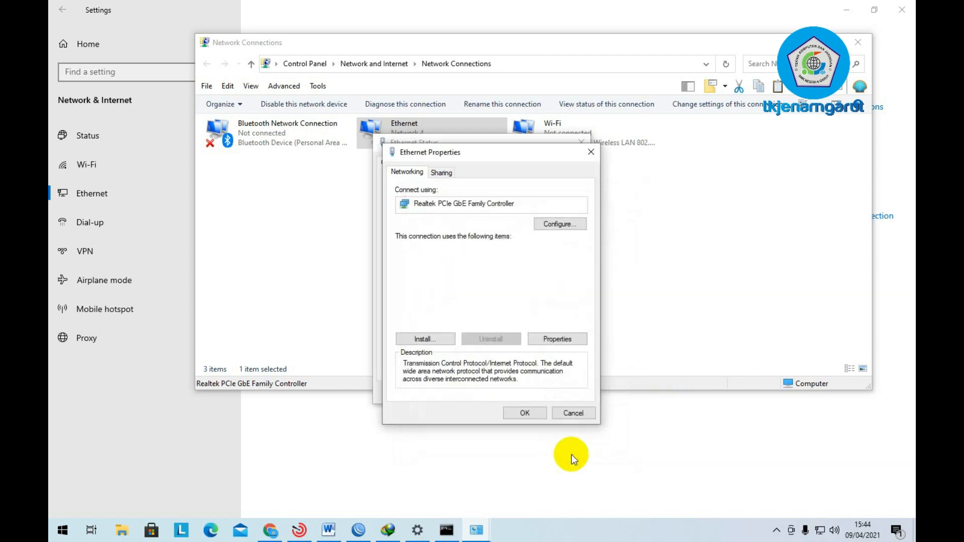
{"action": "left_click", "coordinate": [524, 413]}
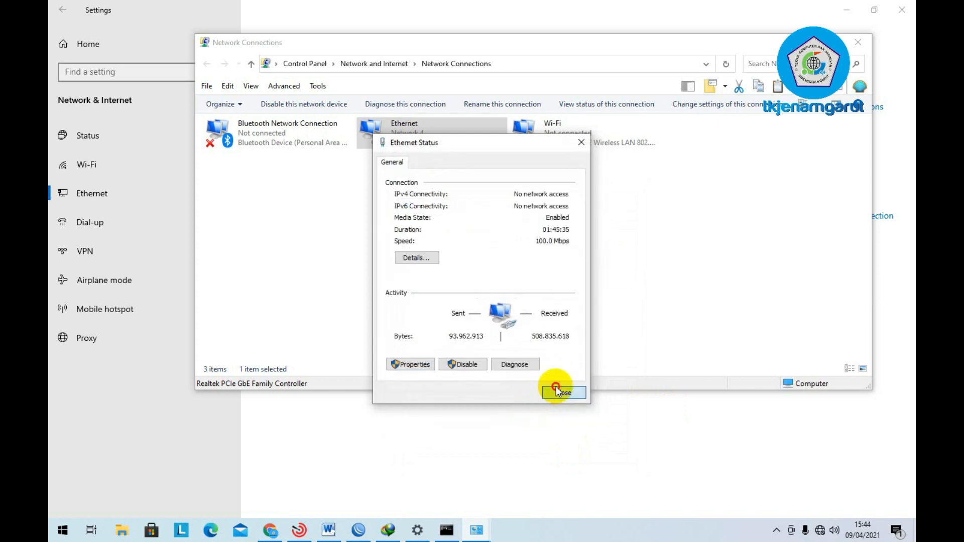
{"action": "left_click", "coordinate": [555, 391]}
- Disable the Ethernet adapter, then enable it again so it reconnects to Network 4
{"action": "left_click", "coordinate": [286, 103]}
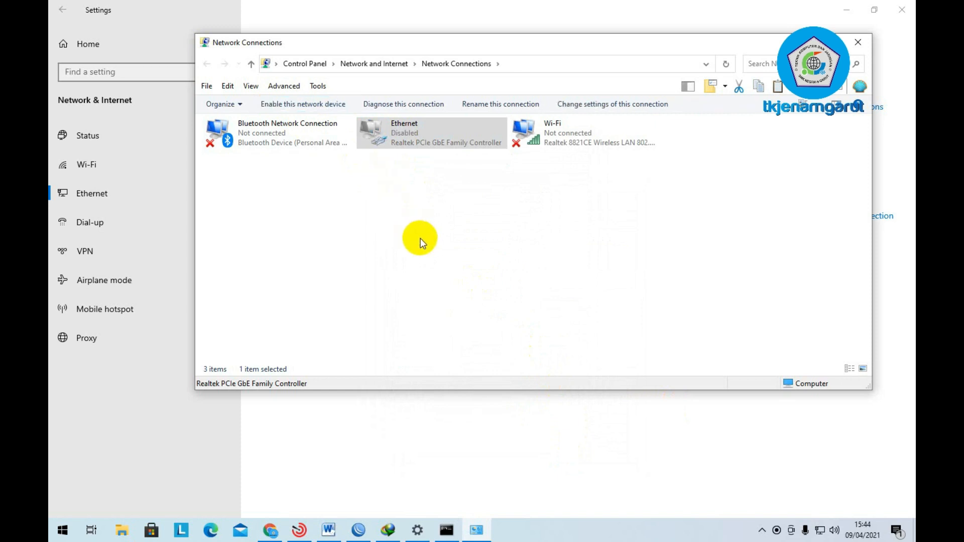
{"action": "left_click", "coordinate": [324, 106]}
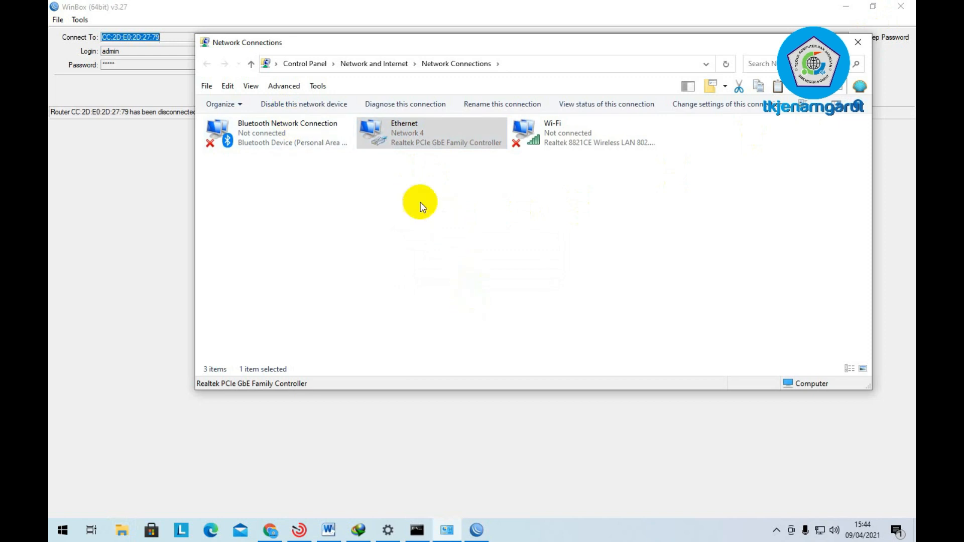
- Ping 192.168.100.1 from a Command Prompt, seeing 100% loss, then stop it
{"action": "left_click", "coordinate": [416, 531]}
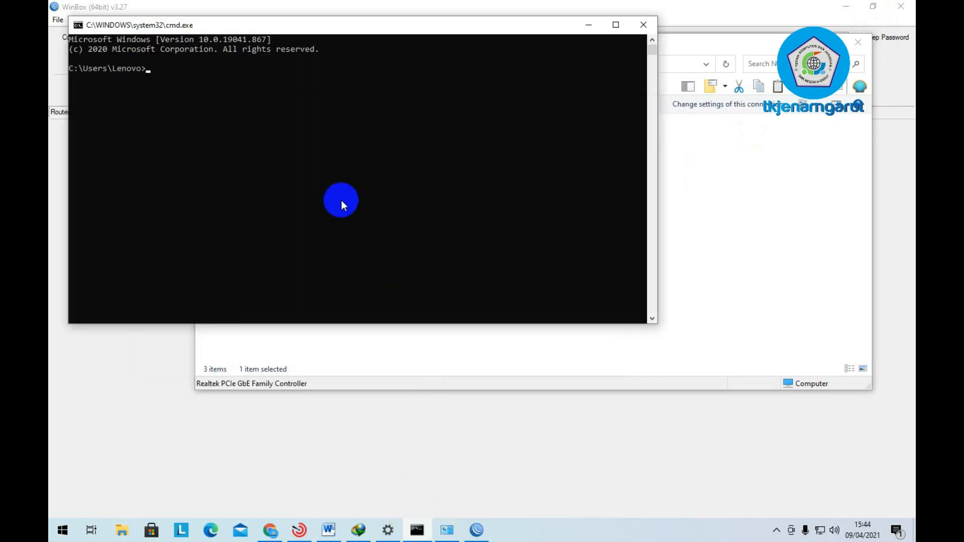
{"action": "type", "text": "ping 192.168.100.1"}
{"action": "key", "text": "Return"}
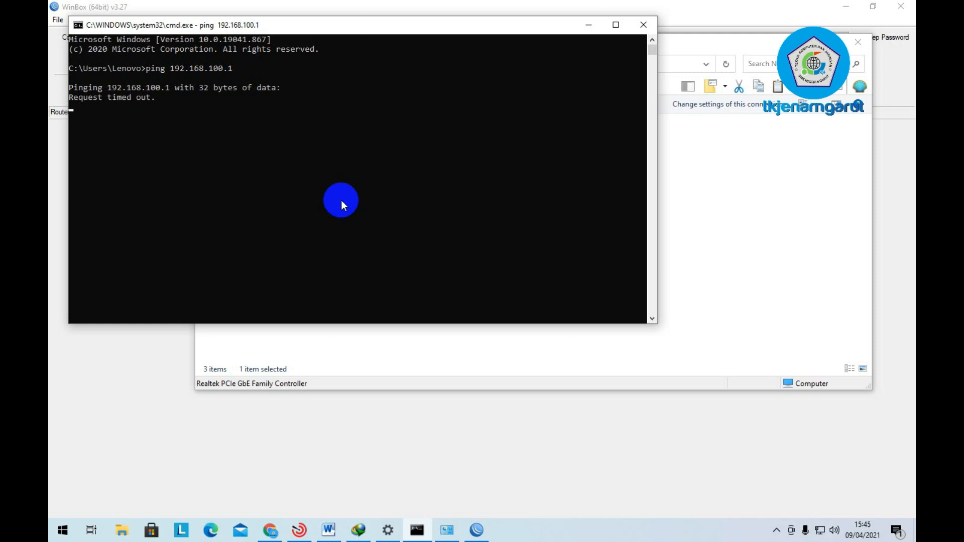
{"action": "left_click", "coordinate": [328, 529]}
{"action": "scroll", "coordinate": [578, 236], "scroll_direction": "up", "scroll_amount": 5}
{"action": "scroll", "coordinate": [556, 232], "scroll_direction": "up", "scroll_amount": 3}
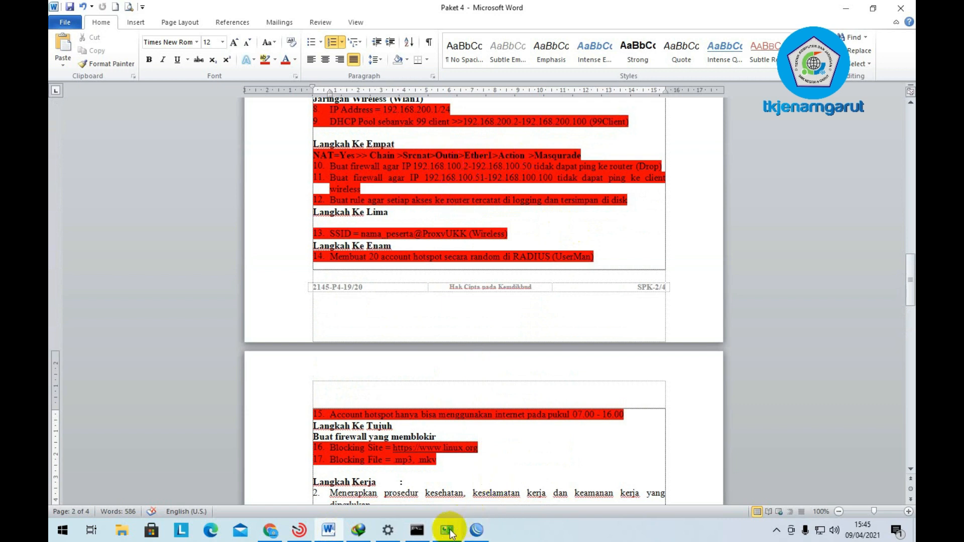
{"action": "left_click", "coordinate": [416, 530]}
{"action": "key", "text": "ctrl+c"}
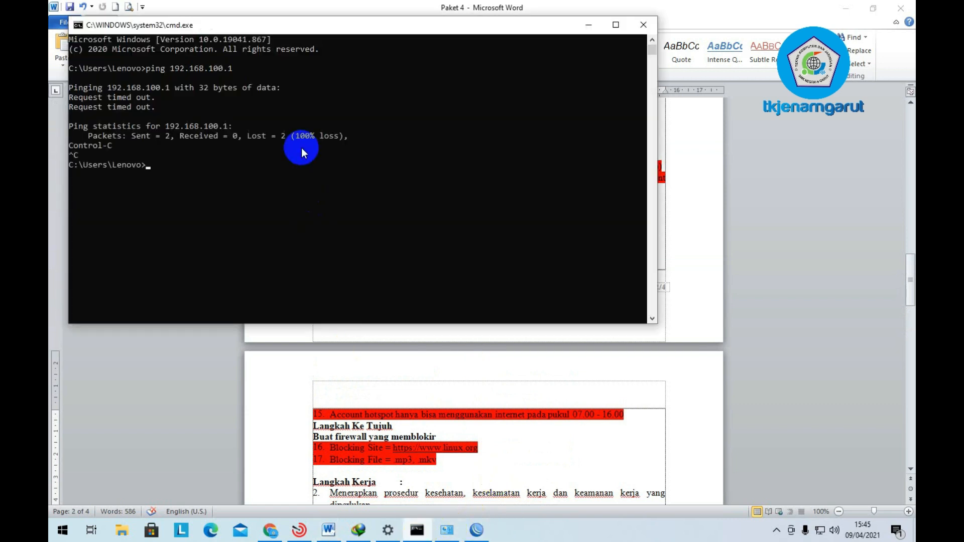
- Ping 192.168.200.1 by editing the previous command, receiving all four replies
{"action": "key", "text": "Up"}
{"action": "key", "text": "BackSpace"}
{"action": "key", "text": "BackSpace"}
{"action": "key", "text": "BackSpace"}
{"action": "key", "text": "BackSpace"}
{"action": "key", "text": "BackSpace"}
{"action": "type", "text": "200.1"}
{"action": "key", "text": "Return"}
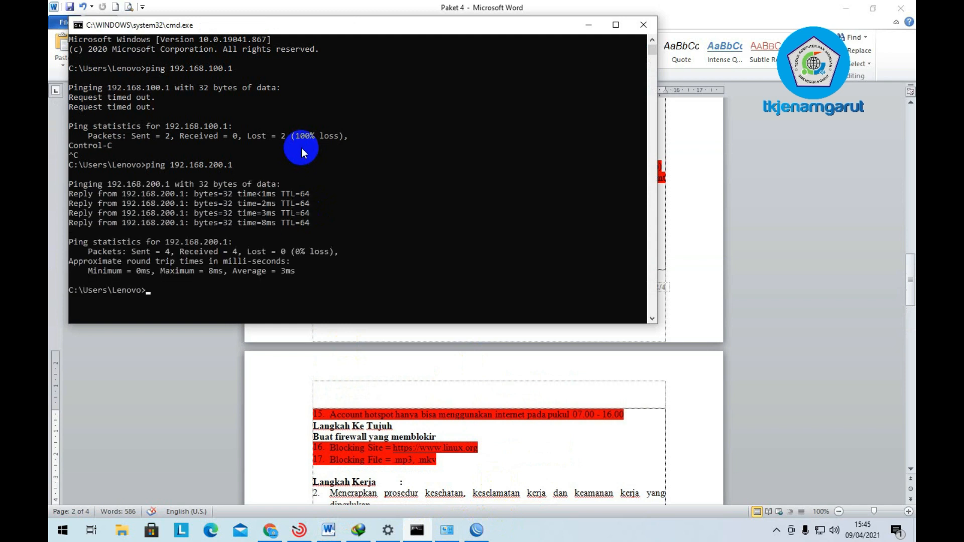
{"action": "scroll", "coordinate": [342, 251], "scroll_direction": "down", "scroll_amount": 1}
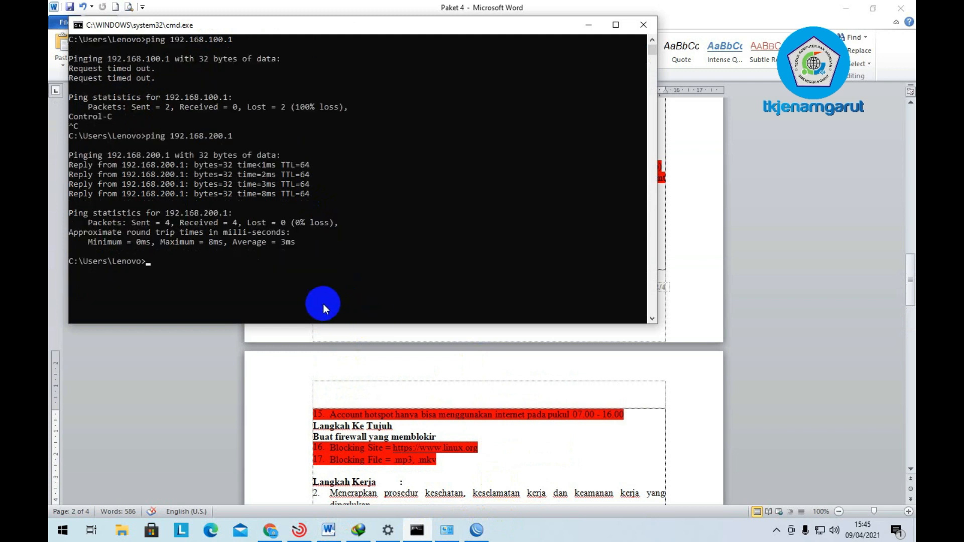
{"action": "left_click", "coordinate": [201, 271]}
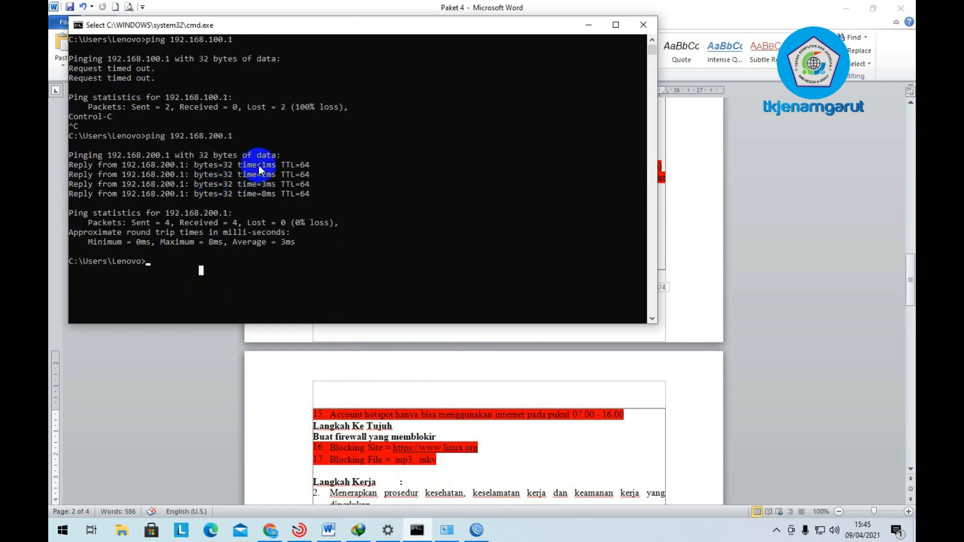
{"action": "scroll", "coordinate": [243, 190], "scroll_direction": "up", "scroll_amount": 1}
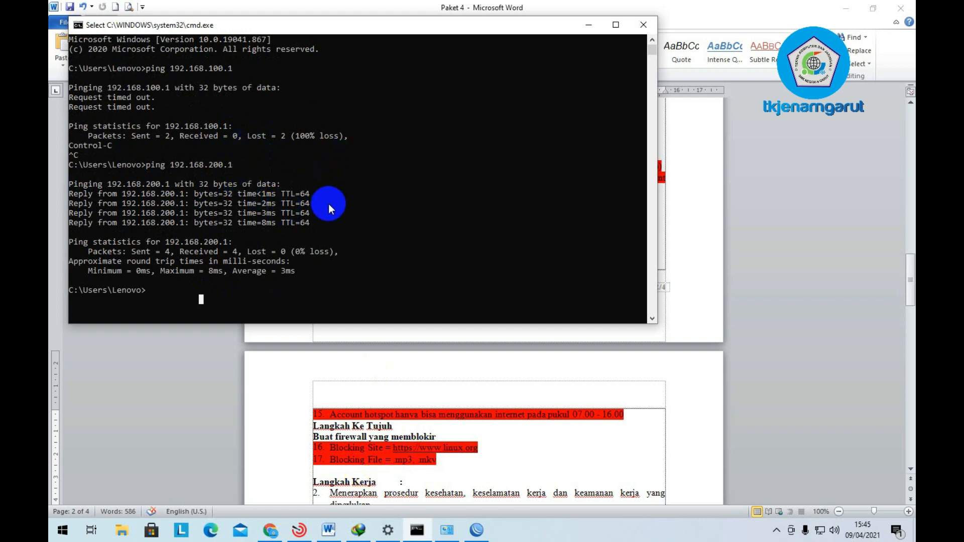
{"action": "scroll", "coordinate": [426, 424], "scroll_direction": "down", "scroll_amount": 4}
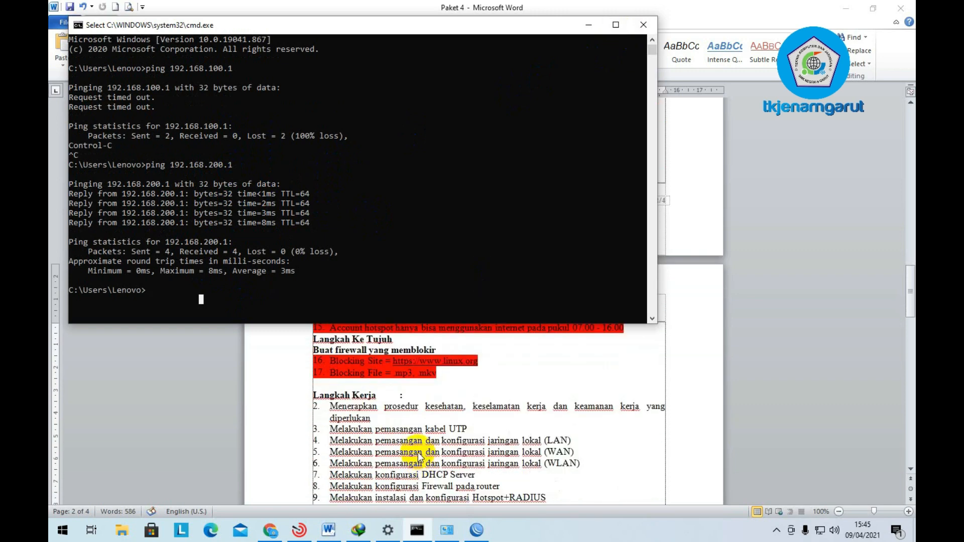
{"action": "scroll", "coordinate": [617, 485], "scroll_direction": "up", "scroll_amount": 5}
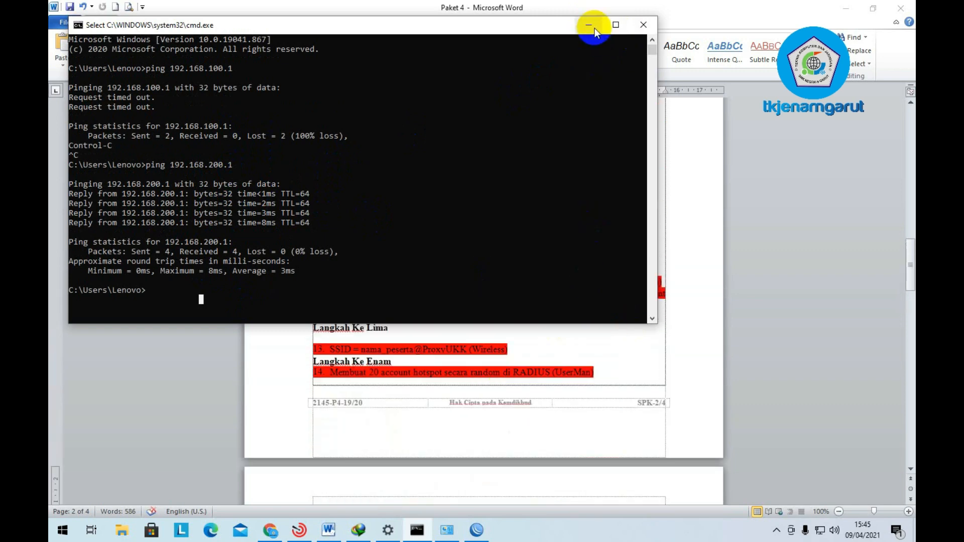
- Read page 3's Langkah Kerja list in Word, then retry the WinBox connection to UKKPAKET4
{"action": "left_click", "coordinate": [588, 25]}
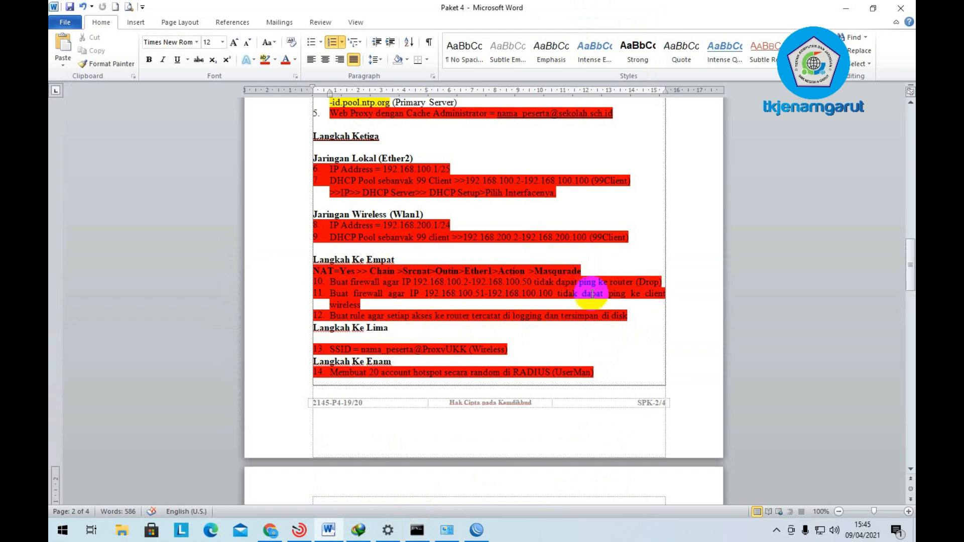
{"action": "scroll", "coordinate": [441, 295], "scroll_direction": "down", "scroll_amount": 1}
{"action": "scroll", "coordinate": [440, 296], "scroll_direction": "down", "scroll_amount": 13}
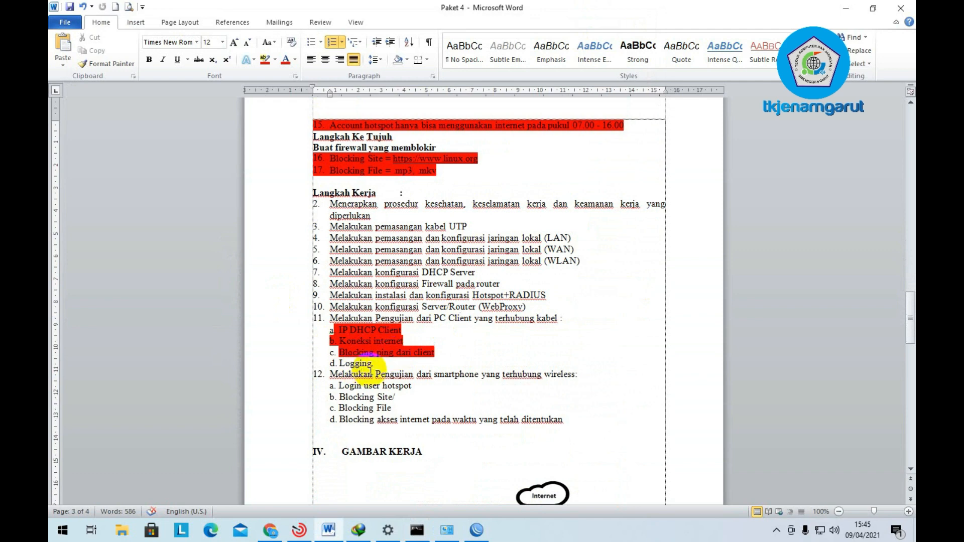
{"action": "scroll", "coordinate": [352, 352], "scroll_direction": "down", "scroll_amount": 1}
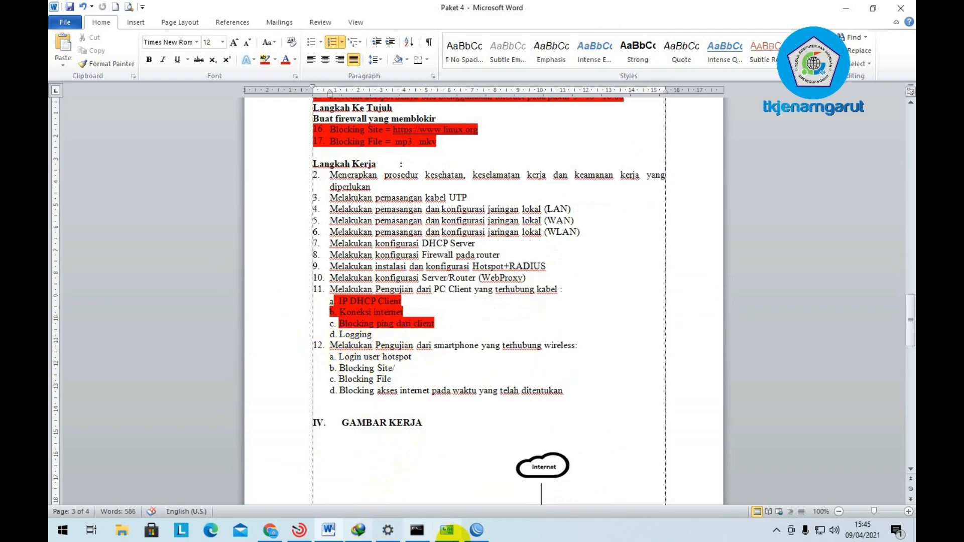
{"action": "left_click", "coordinate": [476, 529]}
{"action": "left_click", "coordinate": [777, 91]}
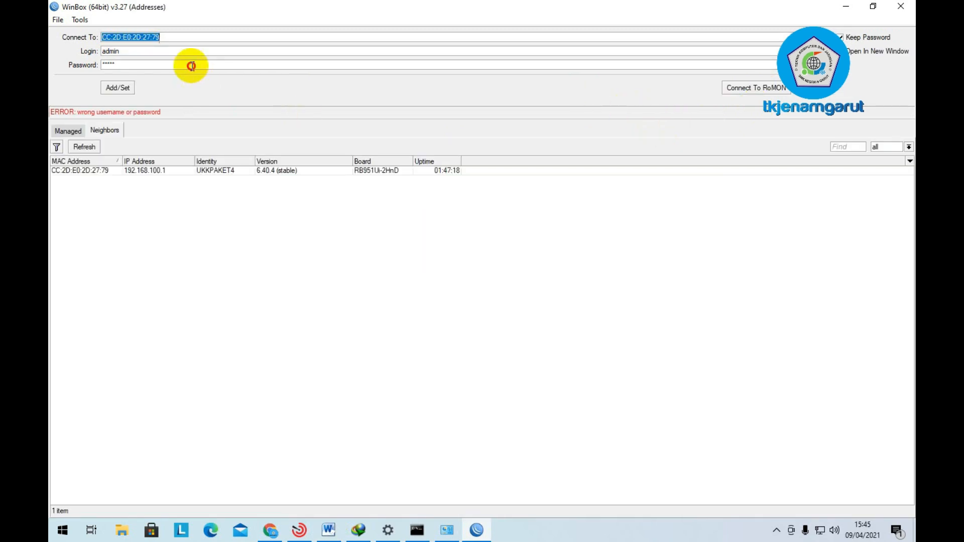
- Log in as admin to UKKPAKET4 at 192.168.100.1 with the password, maximize, and open Log
{"action": "left_click", "coordinate": [190, 65]}
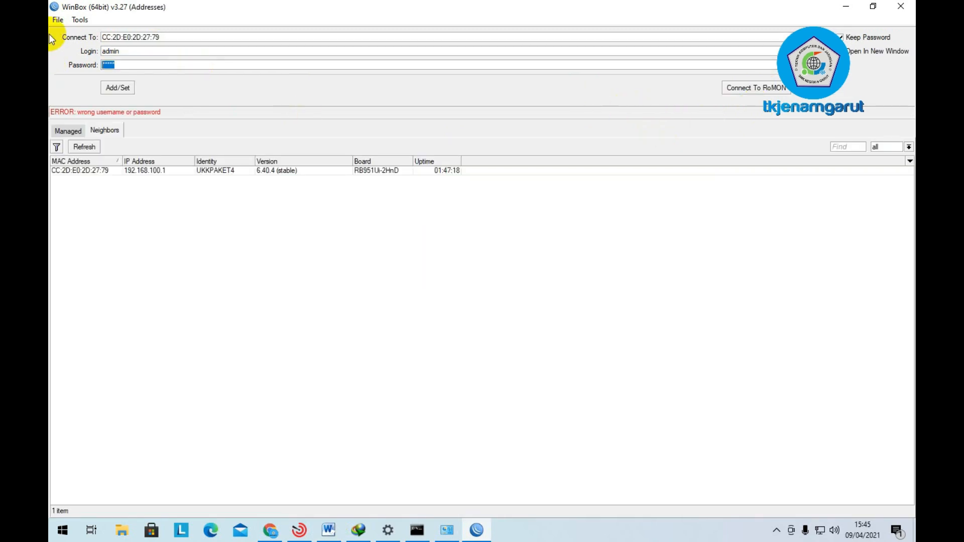
{"action": "type", "text": "******"}
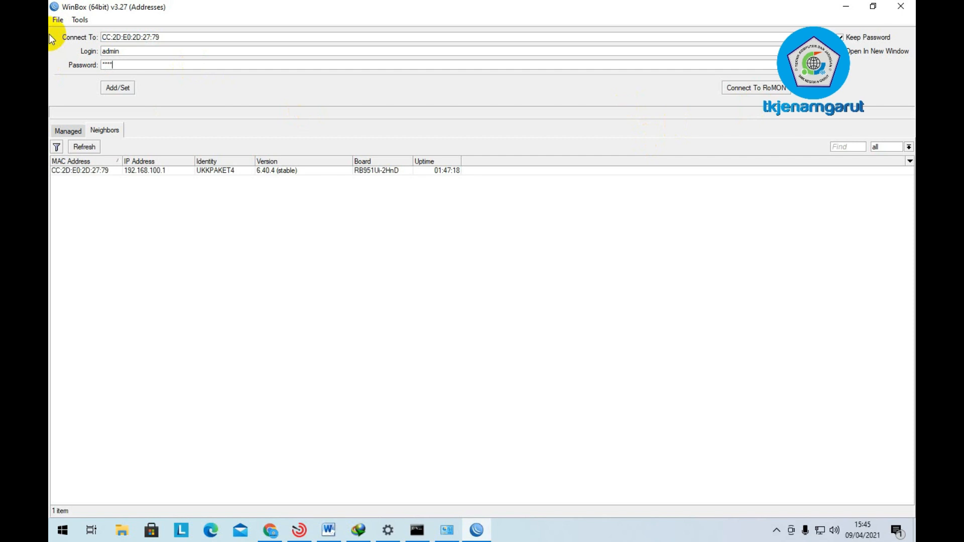
{"action": "type", "text": "***"}
{"action": "left_click", "coordinate": [142, 171]}
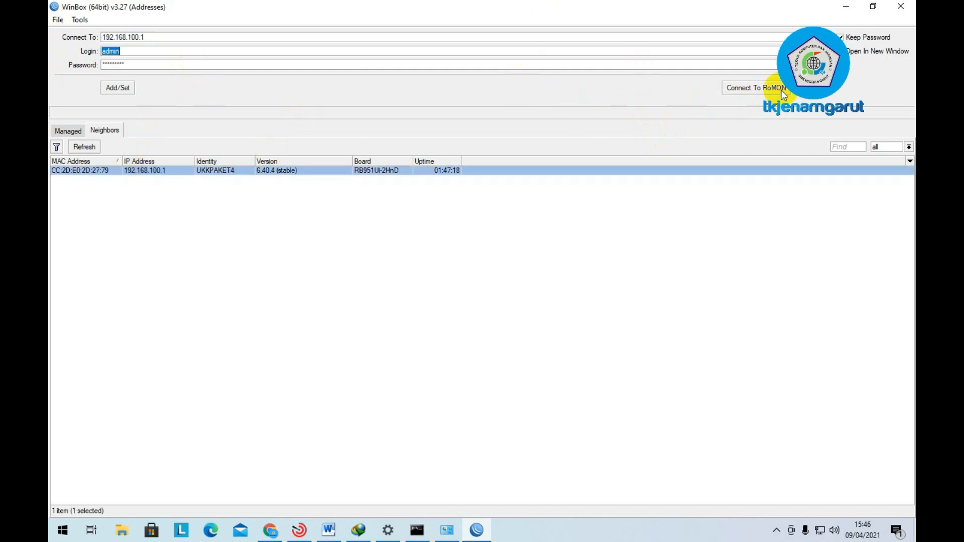
{"action": "left_click", "coordinate": [823, 95]}
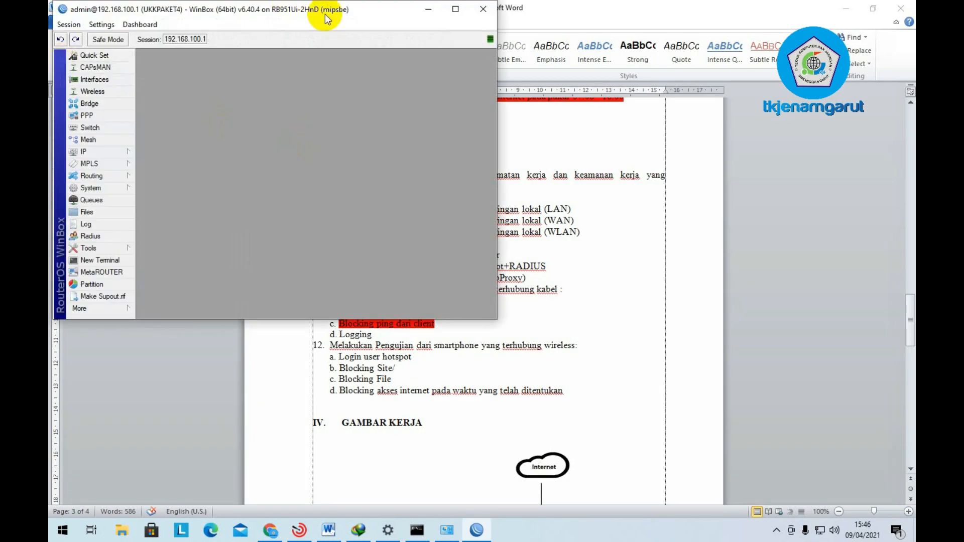
{"action": "double_click", "coordinate": [324, 14]}
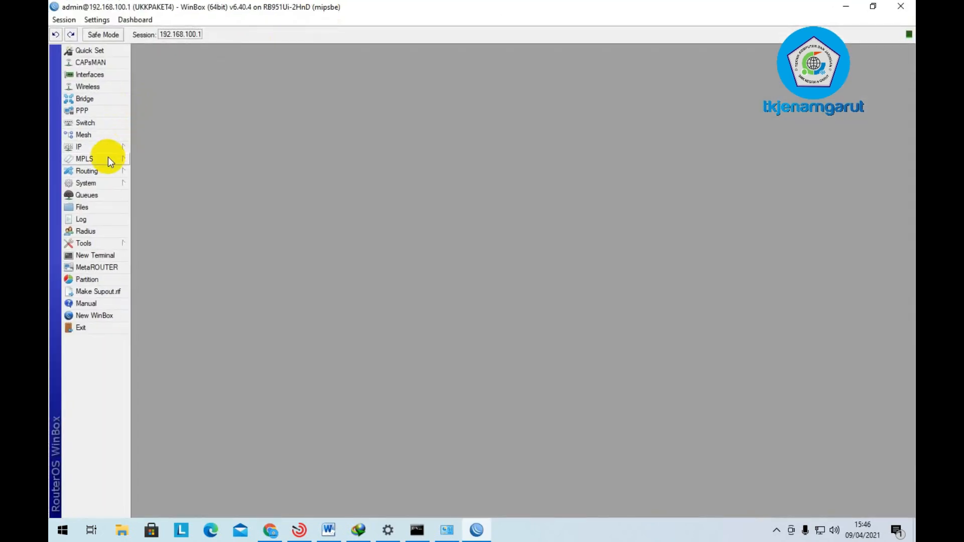
{"action": "left_click", "coordinate": [101, 219]}
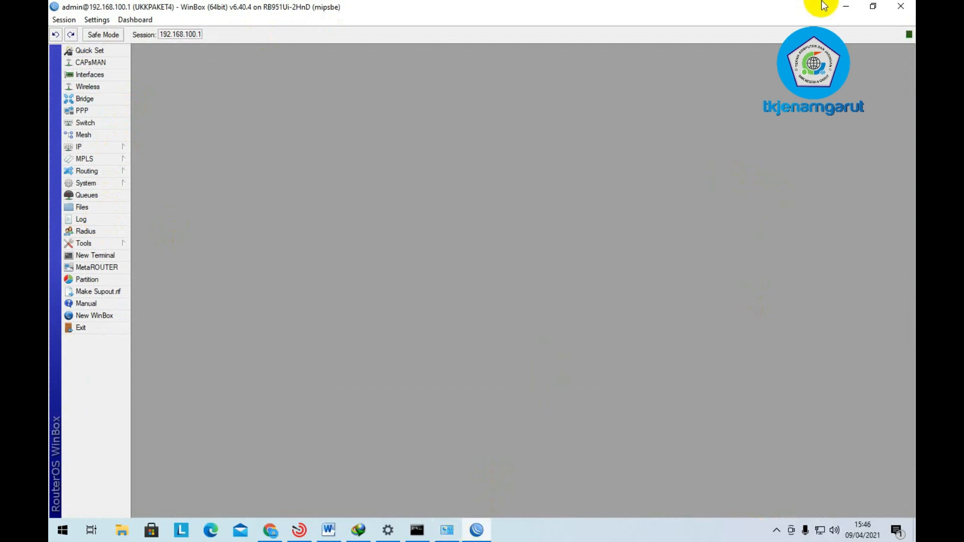
- Highlight 'd. Logging' red in the checklist, then select the 'Login user hotspot' item
{"action": "left_click", "coordinate": [843, 6]}
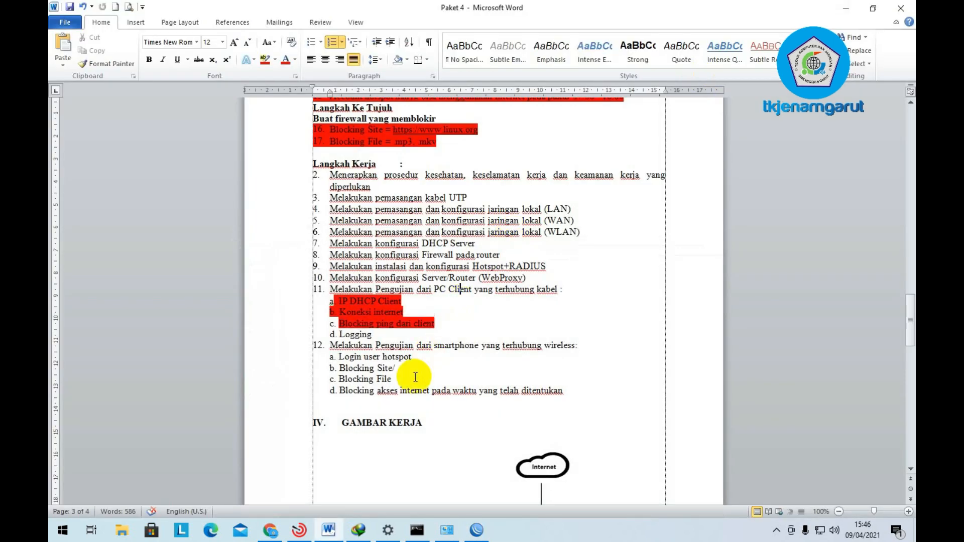
{"action": "left_click_drag", "start_coordinate": [376, 334], "coordinate": [330, 334]}
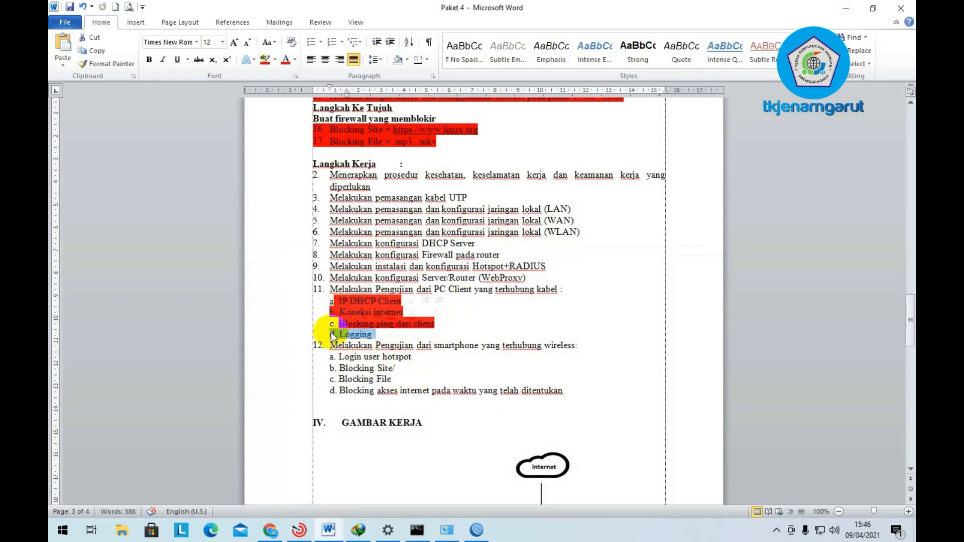
{"action": "left_click", "coordinate": [256, 58]}
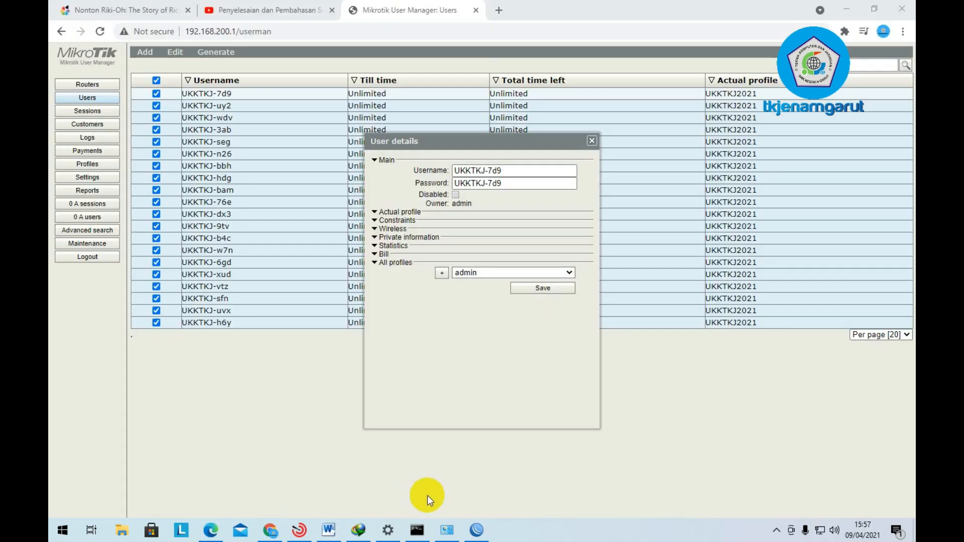
{"action": "left_click", "coordinate": [328, 530]}
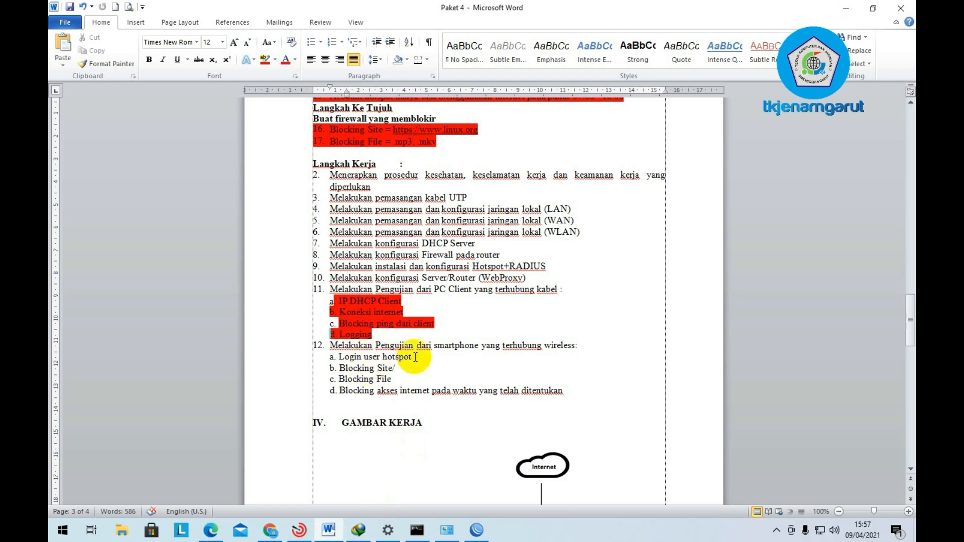
{"action": "left_click_drag", "start_coordinate": [414, 357], "coordinate": [327, 357]}
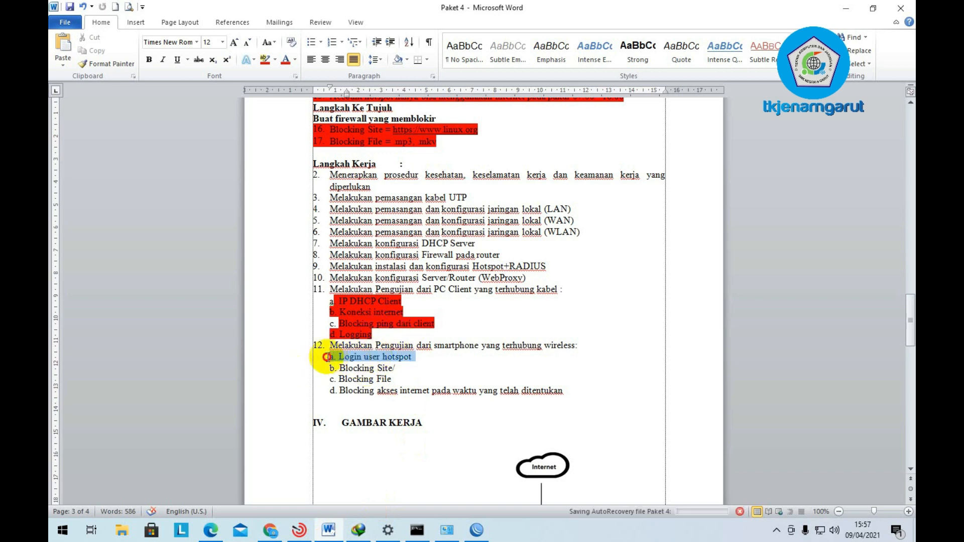
{"action": "left_click", "coordinate": [821, 532]}
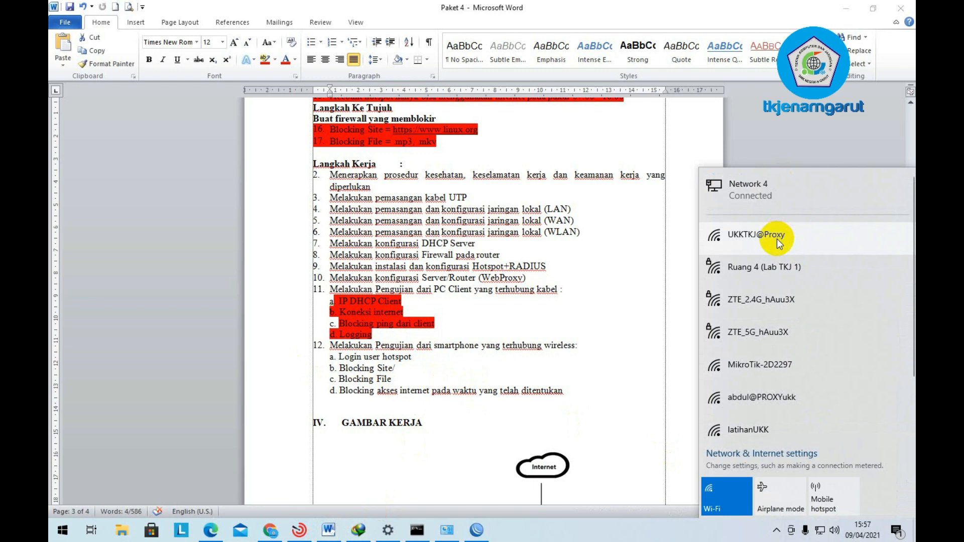
- Reapply the Hotspot wireless interface settings (SSID UKKTKJ@Proxy) from WinBox's Wireless table
{"action": "left_click", "coordinate": [486, 530]}
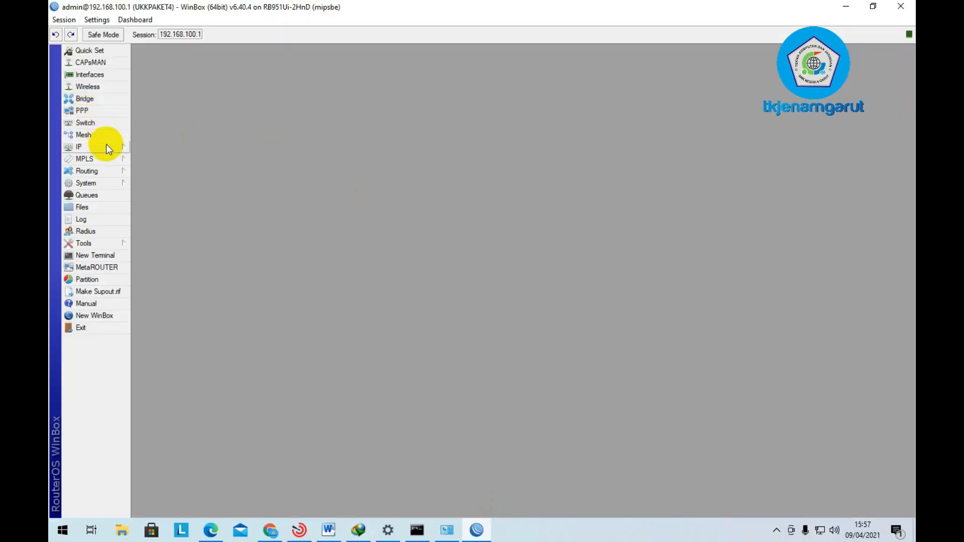
{"action": "left_click", "coordinate": [113, 88]}
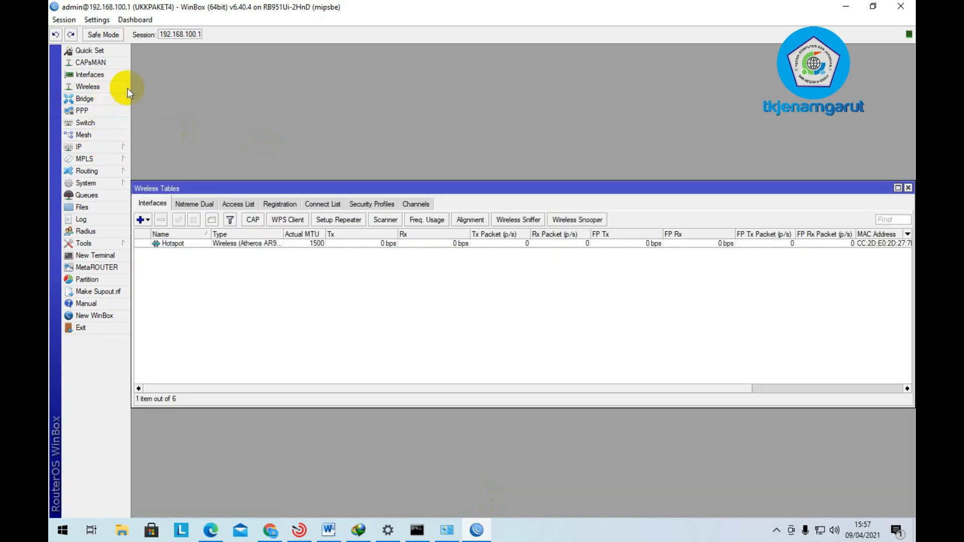
{"action": "double_click", "coordinate": [242, 244]}
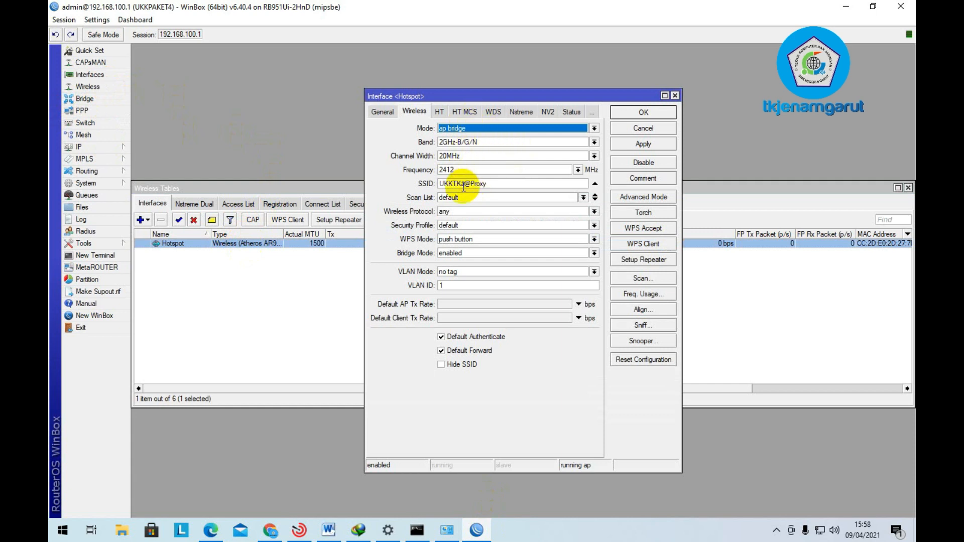
{"action": "left_click", "coordinate": [643, 144]}
{"action": "left_click", "coordinate": [643, 112]}
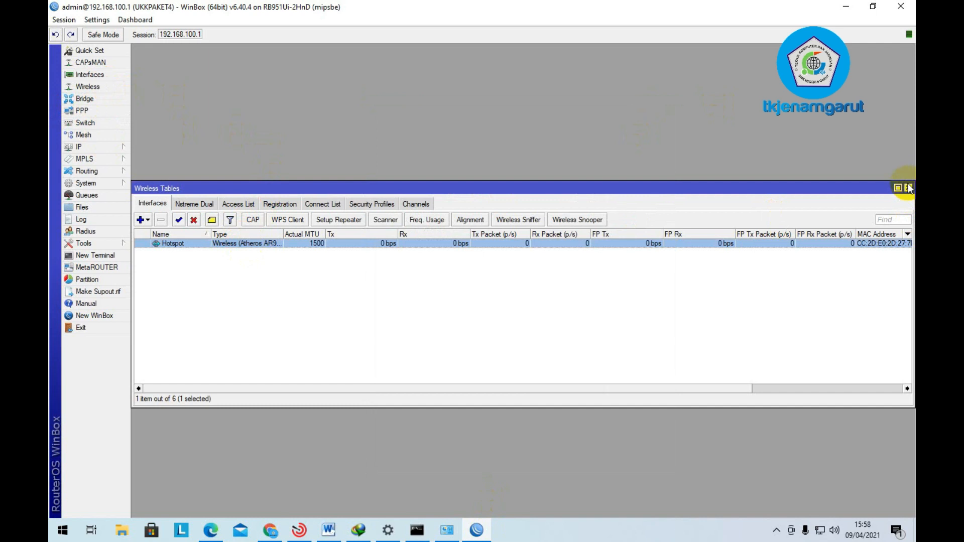
{"action": "left_click", "coordinate": [909, 188]}
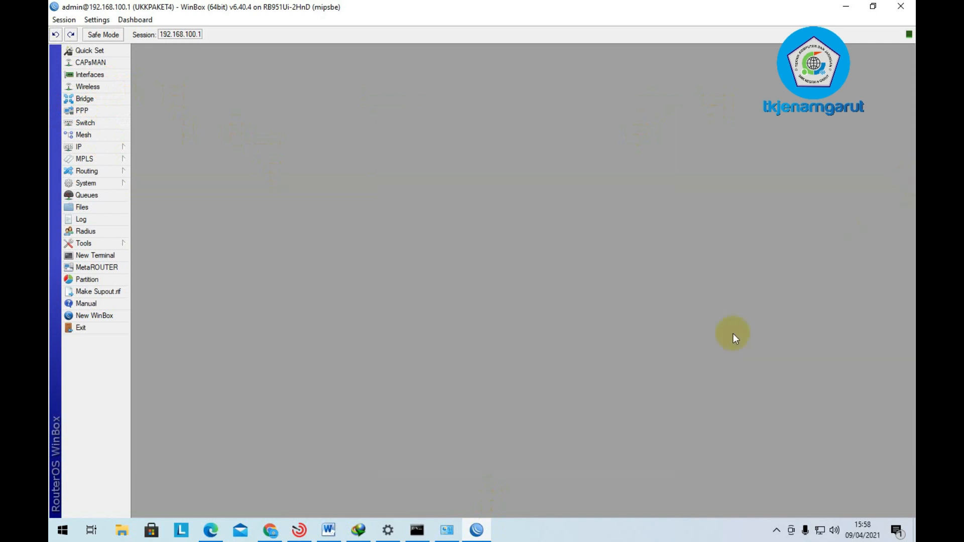
- Connect the laptop to the open UKKTKJ@Proxy Wi-Fi network and return to the Paket 4 document
{"action": "left_click", "coordinate": [831, 534]}
{"action": "left_click", "coordinate": [819, 530]}
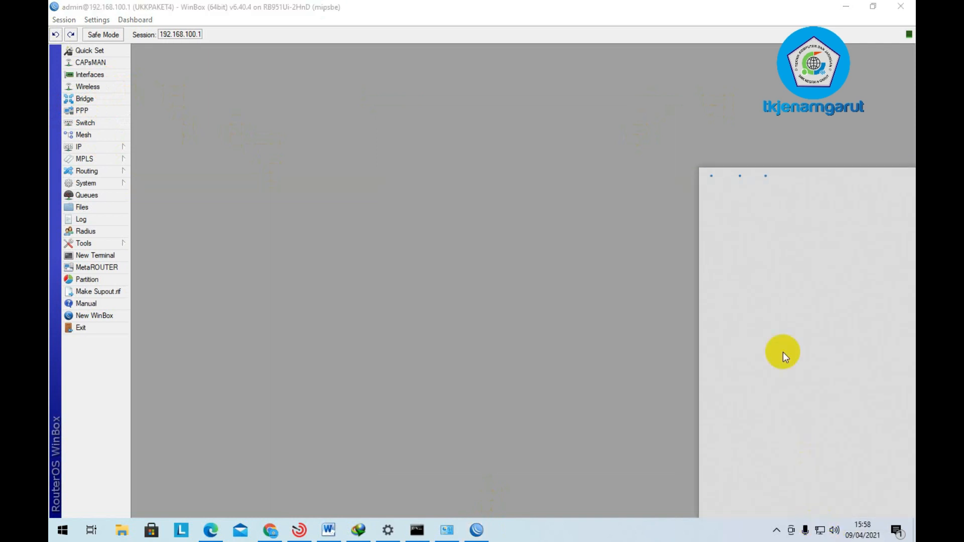
{"action": "left_click", "coordinate": [782, 246]}
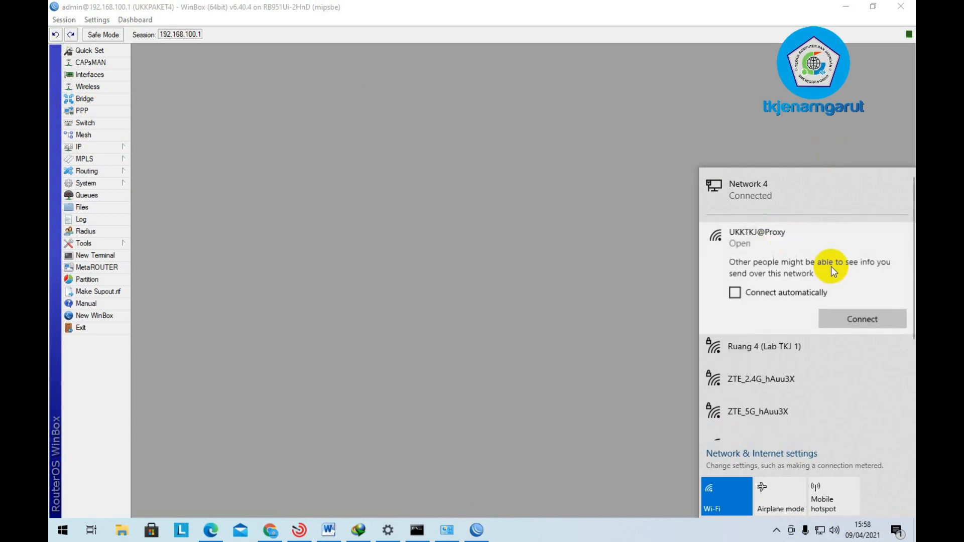
{"action": "left_click", "coordinate": [854, 320]}
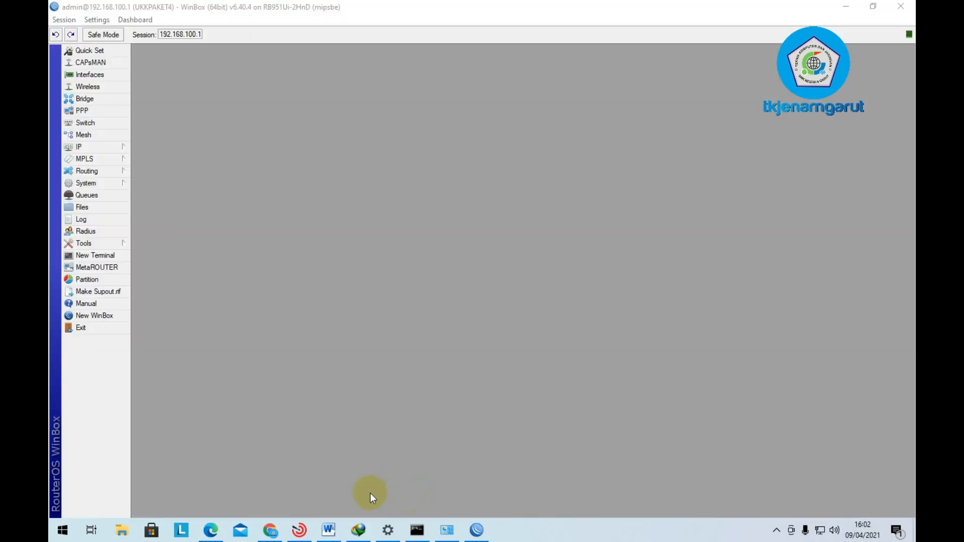
{"action": "left_click", "coordinate": [329, 530]}
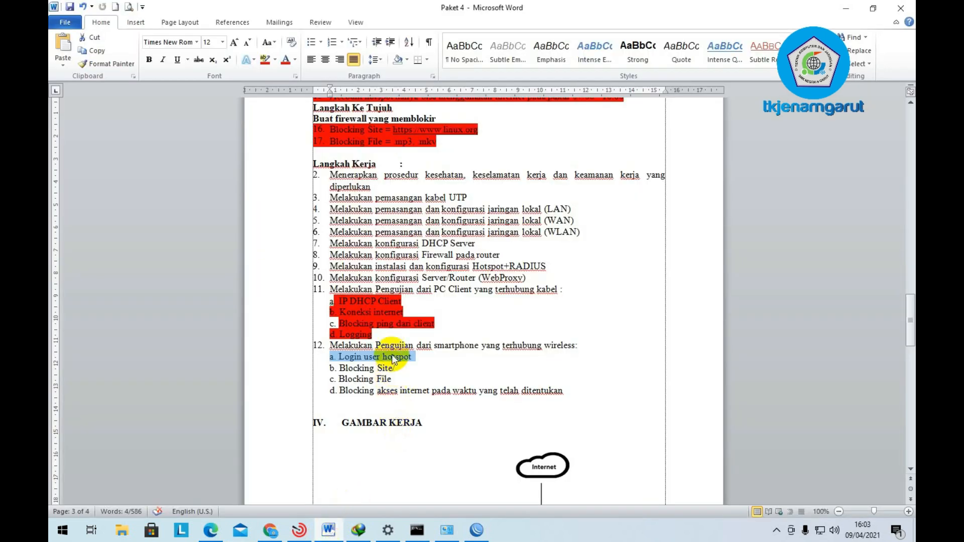
- Disconnect from UKKTKJ@Proxy and reconnect so the hotspot login page at 192.168.200.1 appears
{"action": "left_click", "coordinate": [817, 536]}
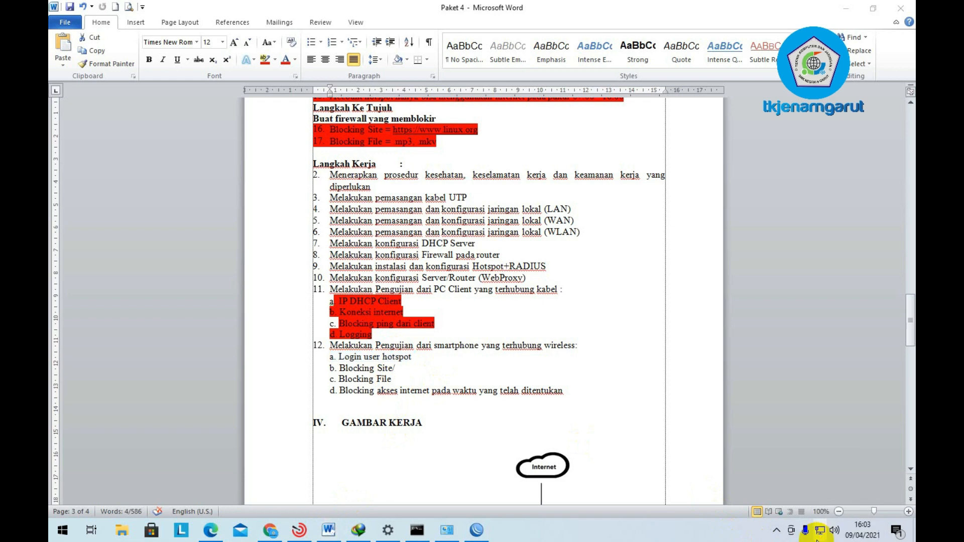
{"action": "left_click", "coordinate": [800, 238]}
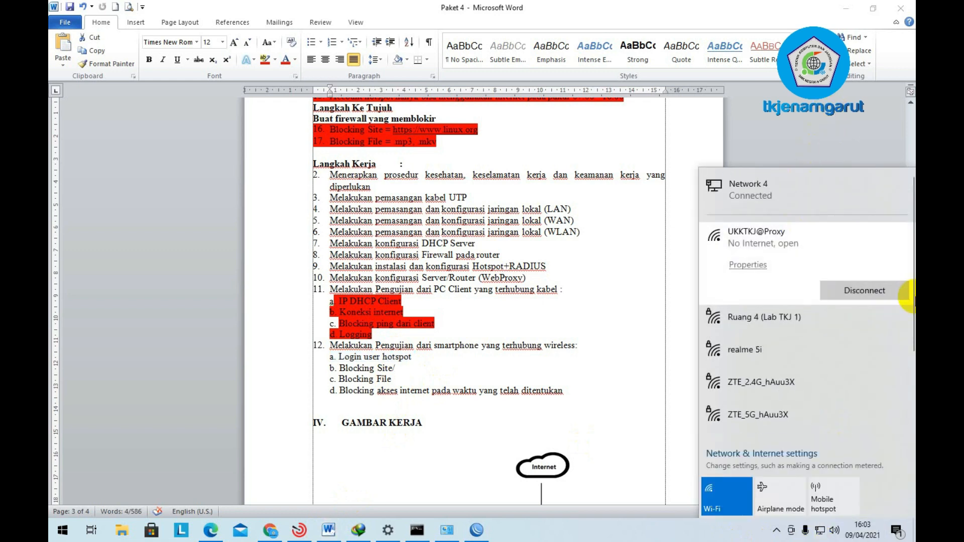
{"action": "left_click", "coordinate": [847, 293]}
{"action": "left_click", "coordinate": [847, 320]}
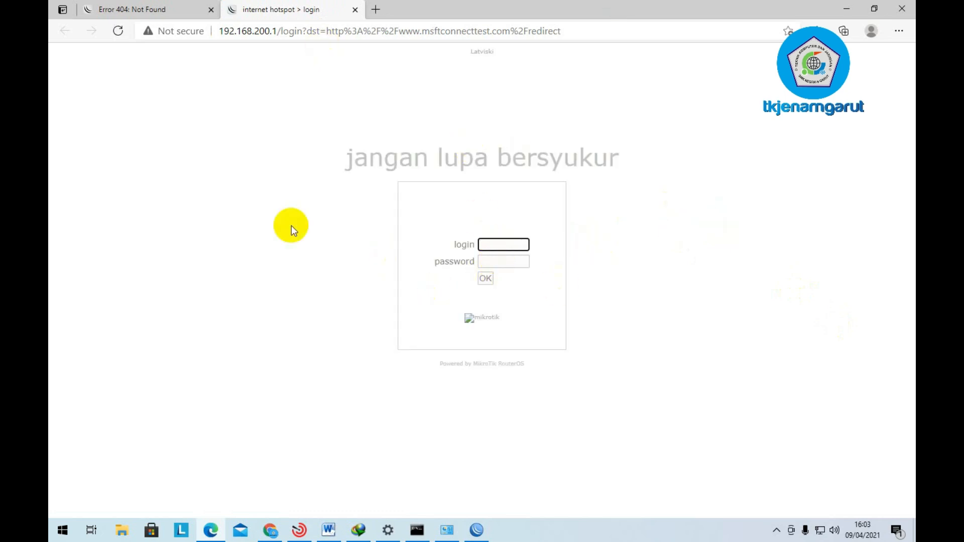
- Log in to the hotspot in Edge with a username copied from User Manager and its password
{"action": "left_click", "coordinate": [328, 530]}
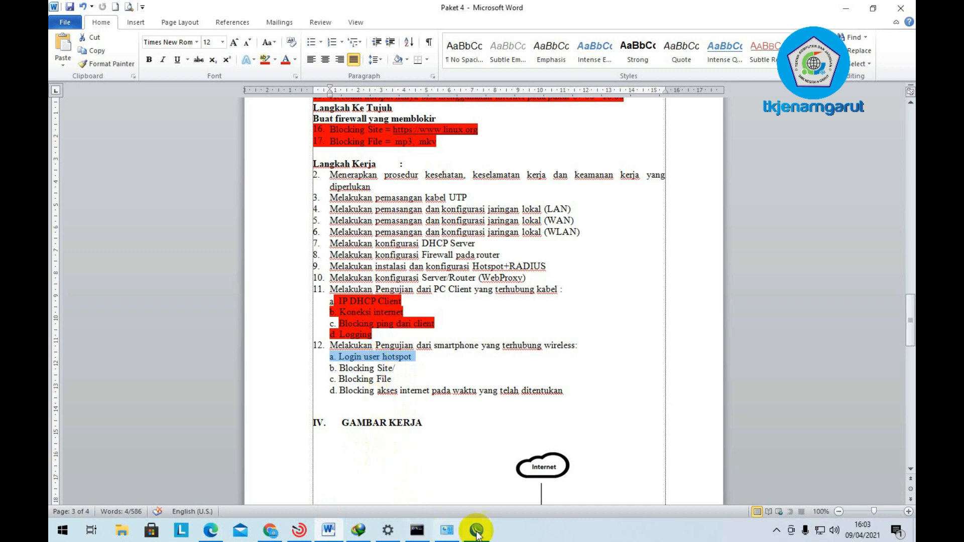
{"action": "left_click", "coordinate": [210, 529]}
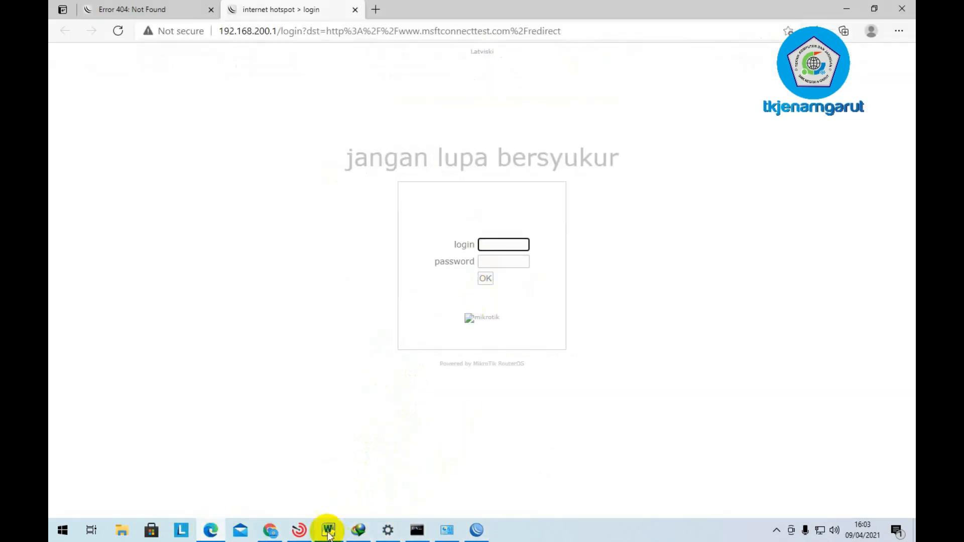
{"action": "left_click", "coordinate": [267, 531]}
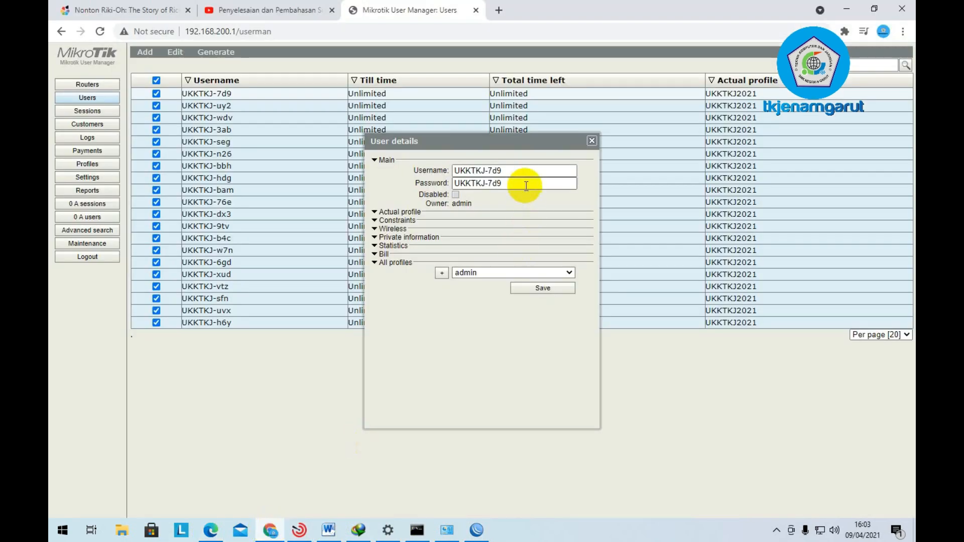
{"action": "left_click", "coordinate": [518, 170]}
{"action": "left_click_drag", "start_coordinate": [518, 170], "coordinate": [431, 168]}
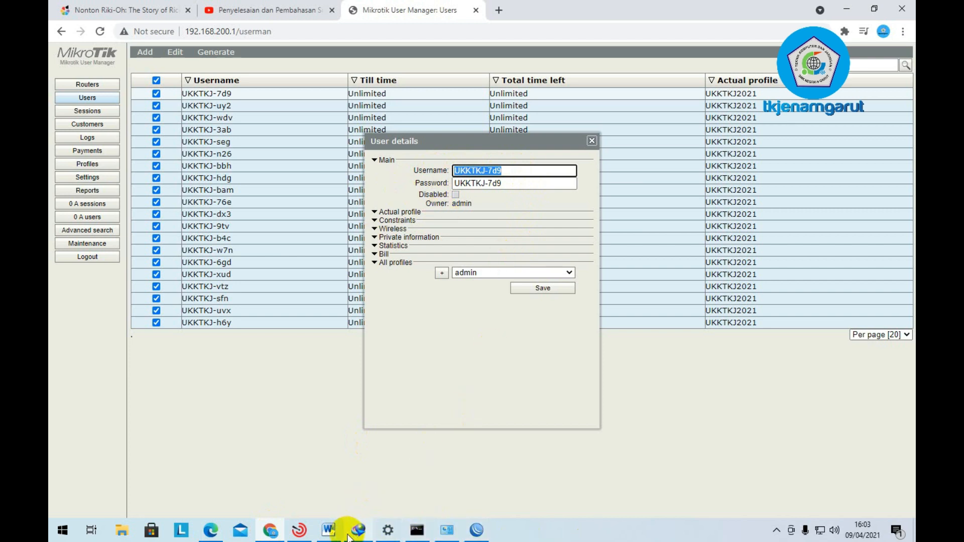
{"action": "left_click", "coordinate": [210, 528]}
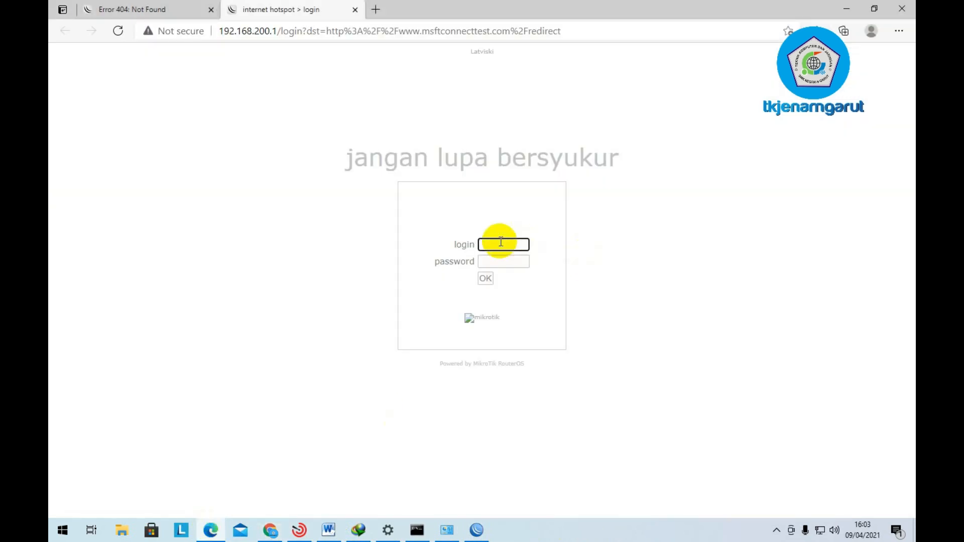
{"action": "key", "text": "ctrl+a"}
{"action": "left_click", "coordinate": [509, 263]}
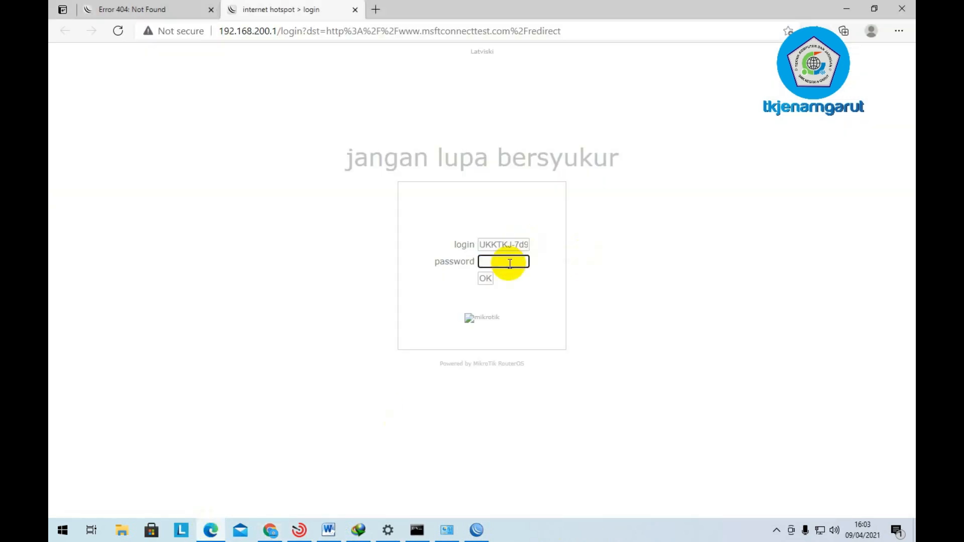
{"action": "left_click", "coordinate": [490, 279]}
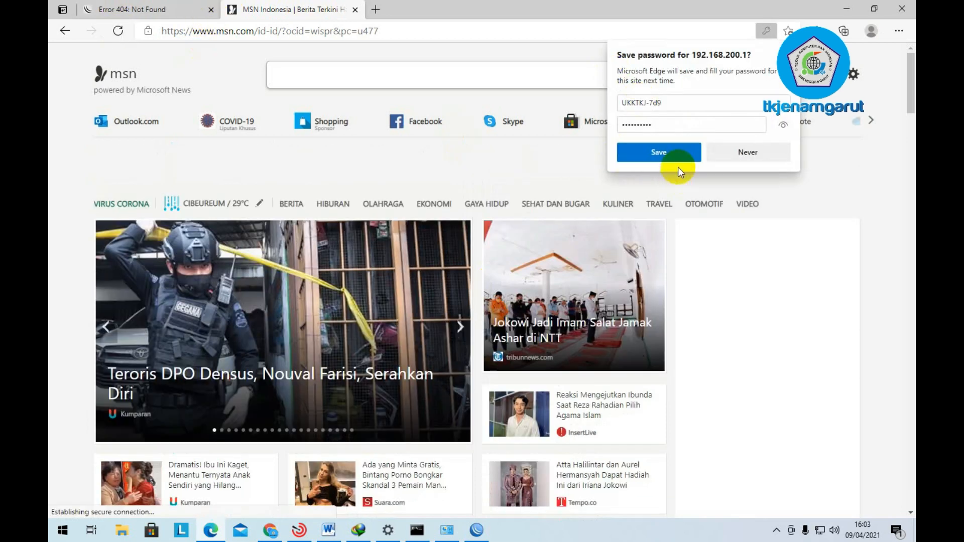
- Save the hotspot password, search 'google' in Edge, and highlight 'a. Login user hotspot' red
{"action": "left_click", "coordinate": [673, 152]}
{"action": "left_click", "coordinate": [360, 29]}
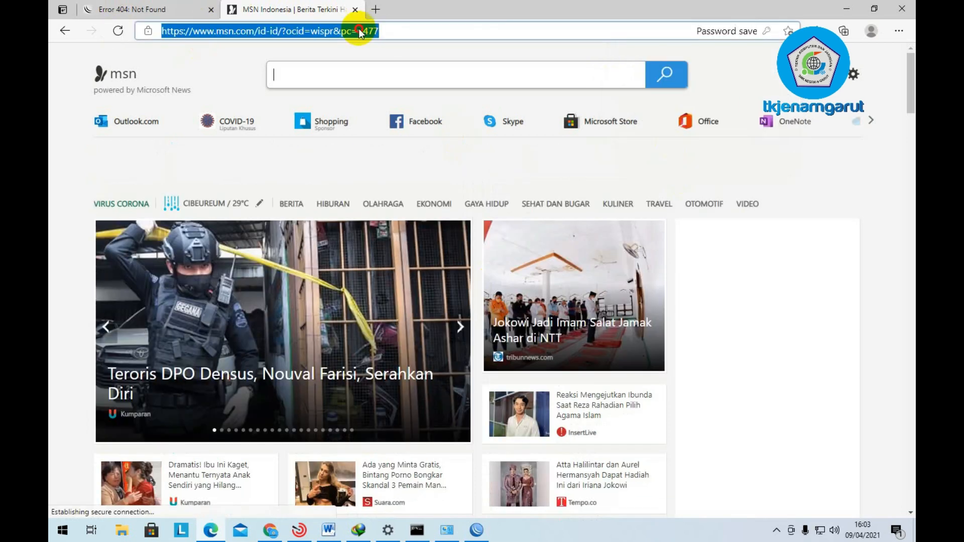
{"action": "type", "text": "google"}
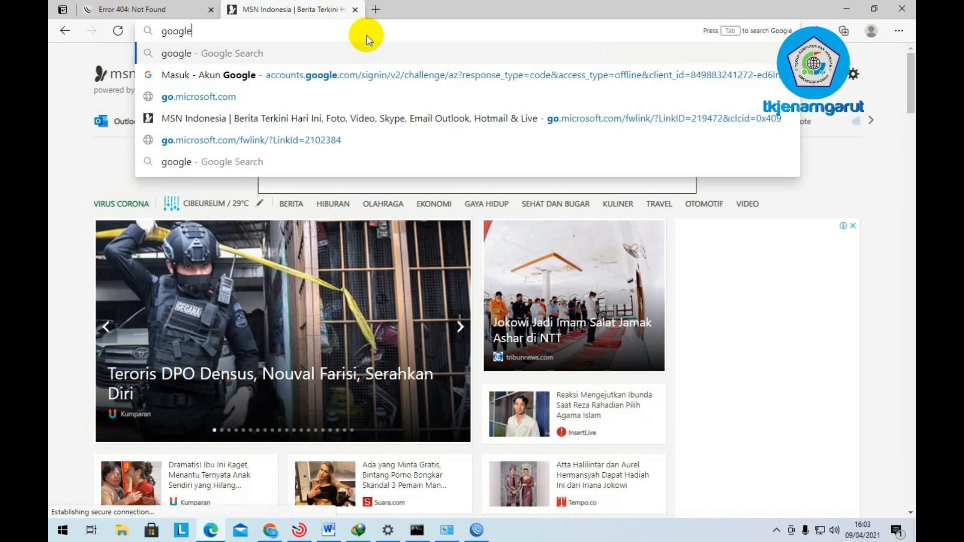
{"action": "key", "text": "Return"}
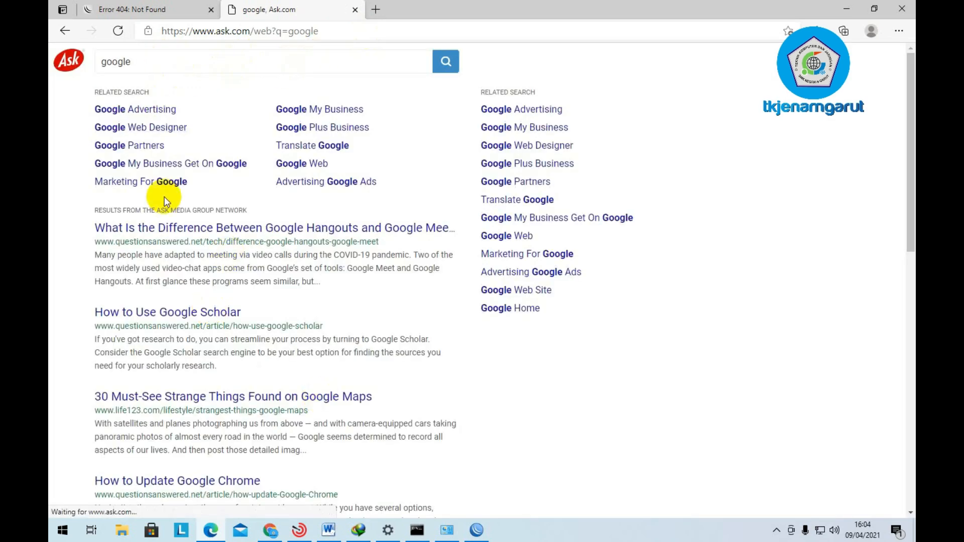
{"action": "left_click", "coordinate": [251, 38]}
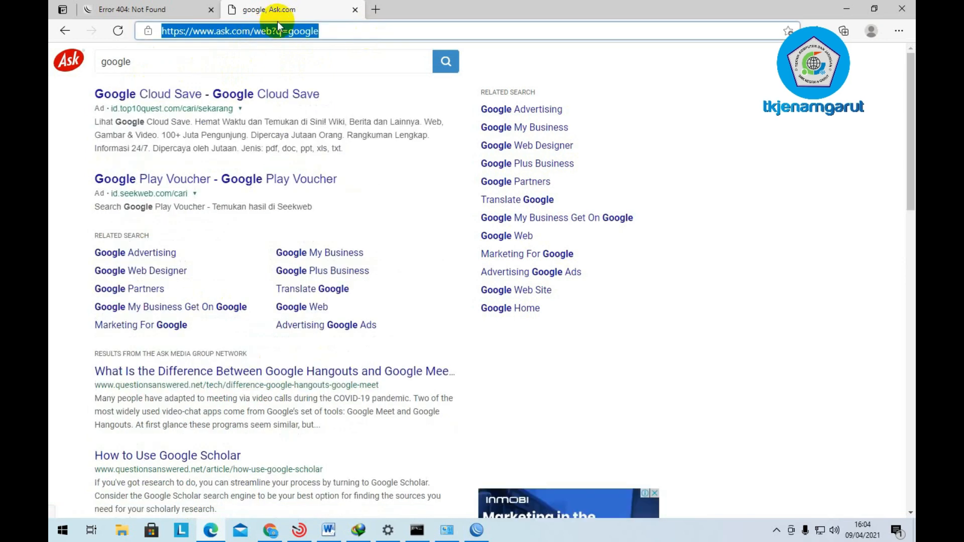
{"action": "left_click", "coordinate": [329, 530]}
{"action": "left_click", "coordinate": [266, 59]}
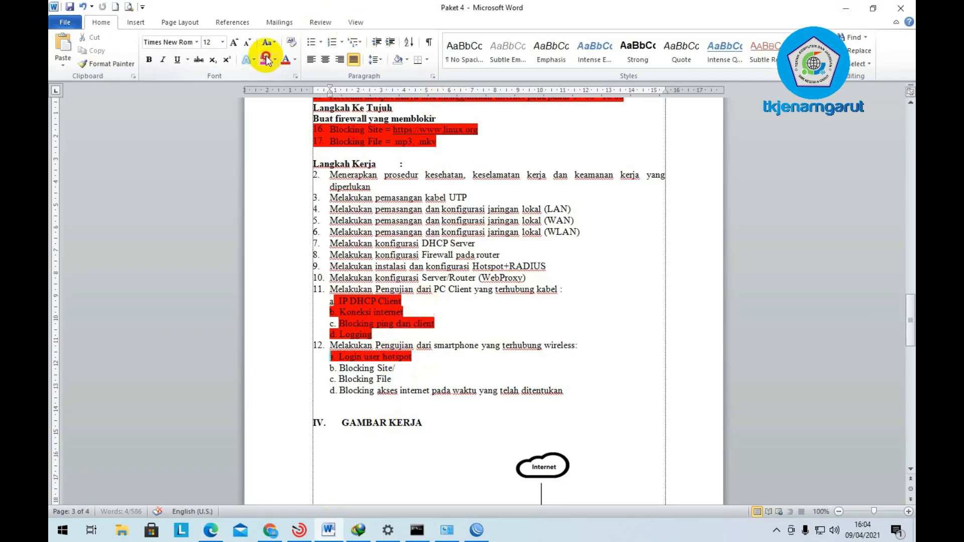
- Deselect the newly highlighted 'Login user hotspot' line in the checklist
{"action": "left_click", "coordinate": [392, 379]}
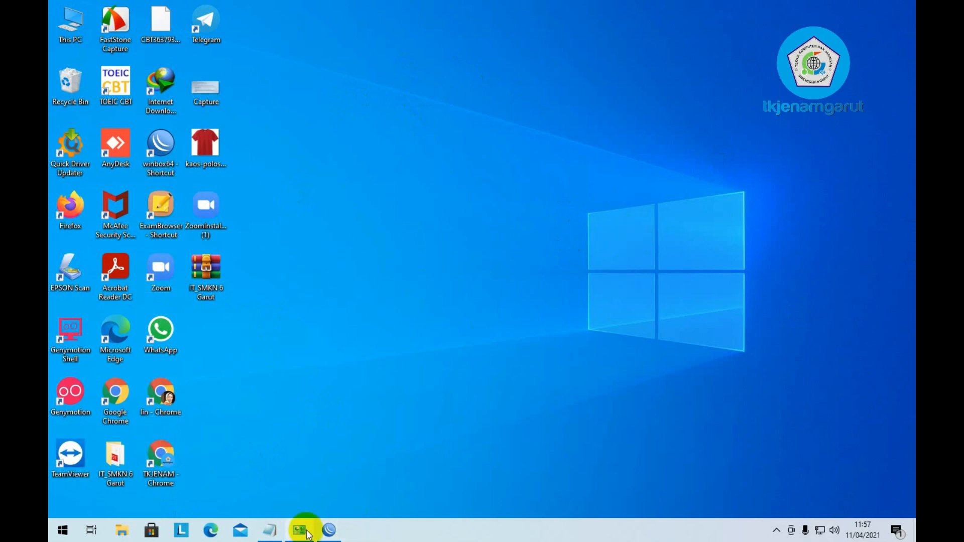
- Reconnect WinBox to the router at 192.168.100.1, minimise it, and refresh the desktop
{"action": "left_click", "coordinate": [328, 529]}
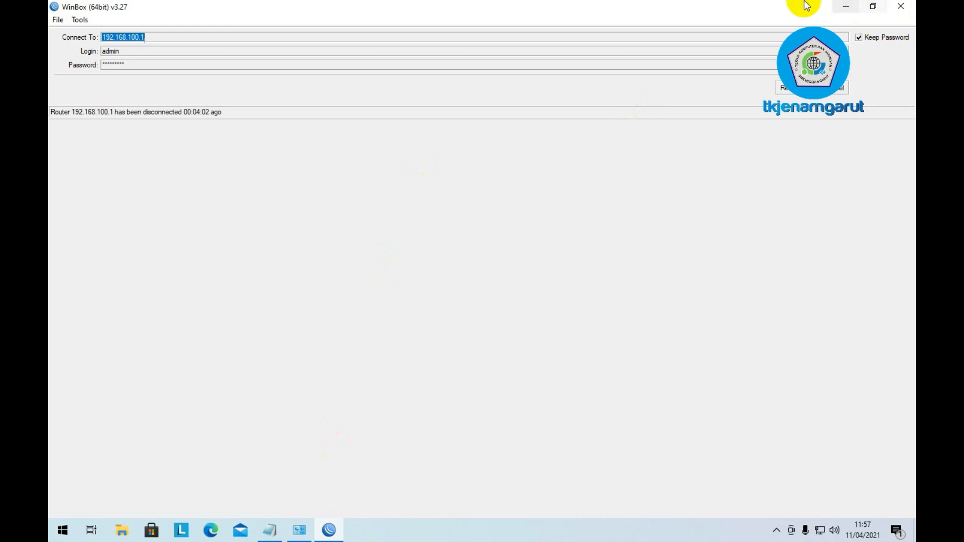
{"action": "left_click", "coordinate": [798, 90]}
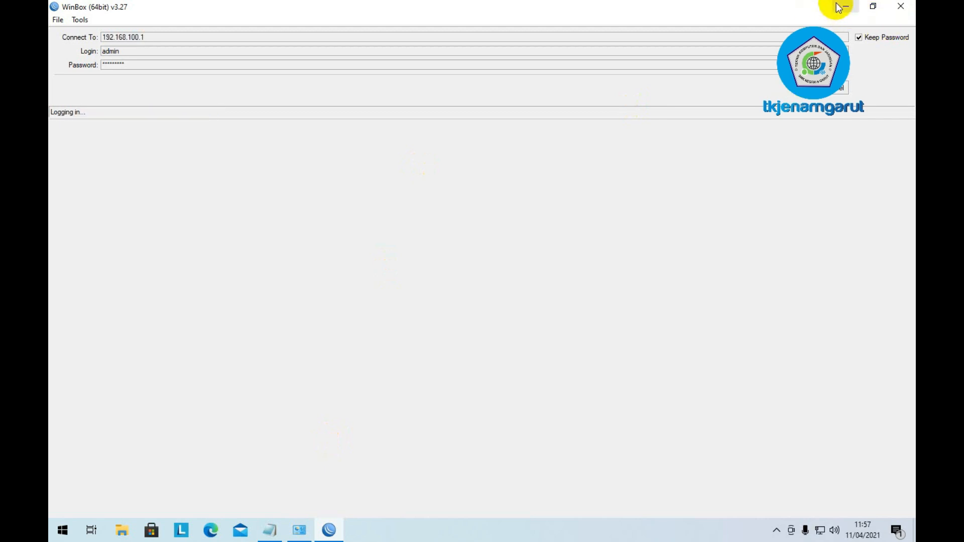
{"action": "left_click", "coordinate": [843, 6]}
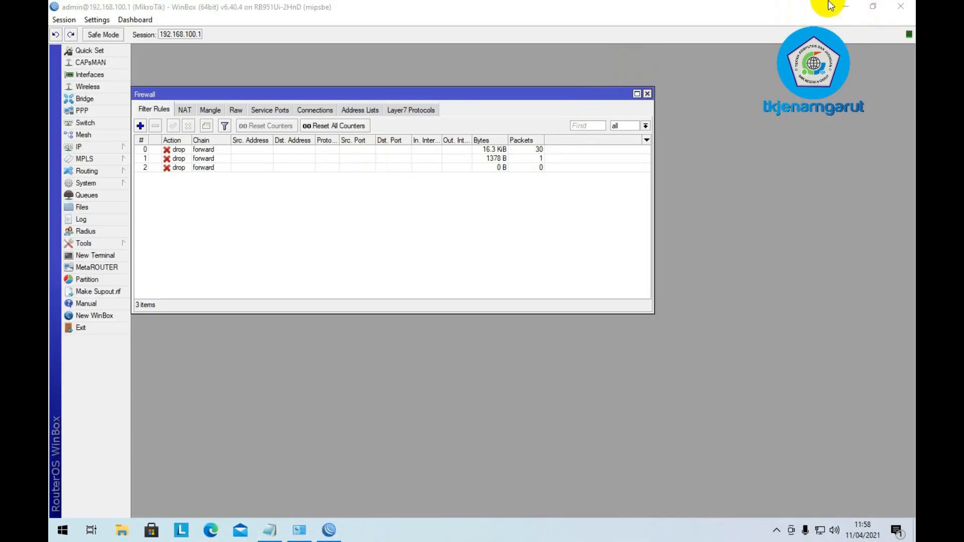
{"action": "left_click", "coordinate": [843, 4]}
{"action": "right_click", "coordinate": [338, 85]}
{"action": "right_click", "coordinate": [367, 118]}
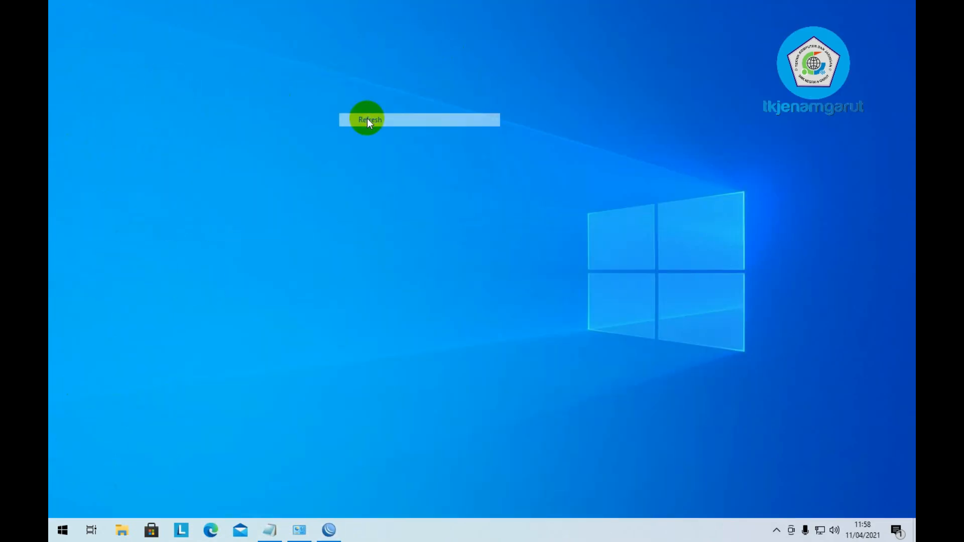
{"action": "left_click", "coordinate": [399, 155]}
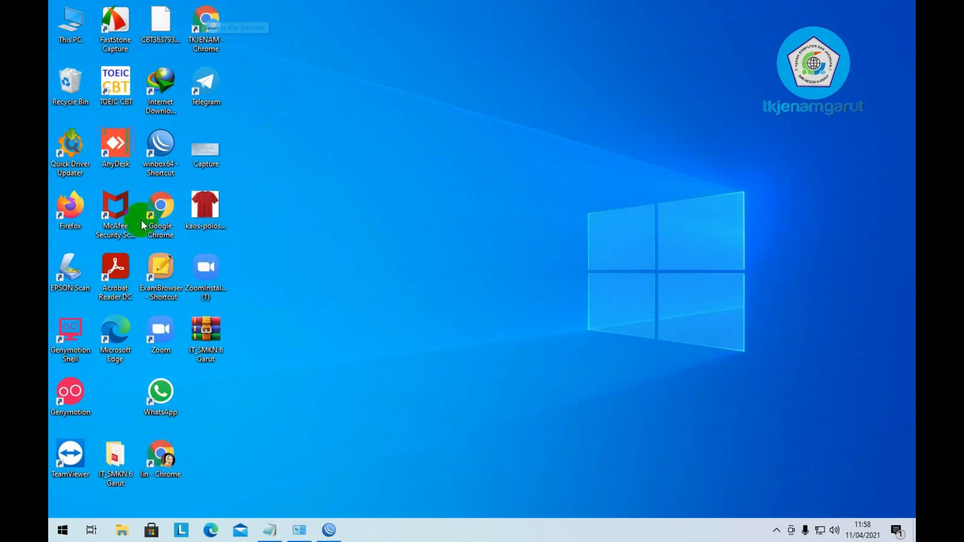
- Launch Chrome and load linux.org to confirm the proxy blocks it as Forbidden
{"action": "double_click", "coordinate": [164, 213]}
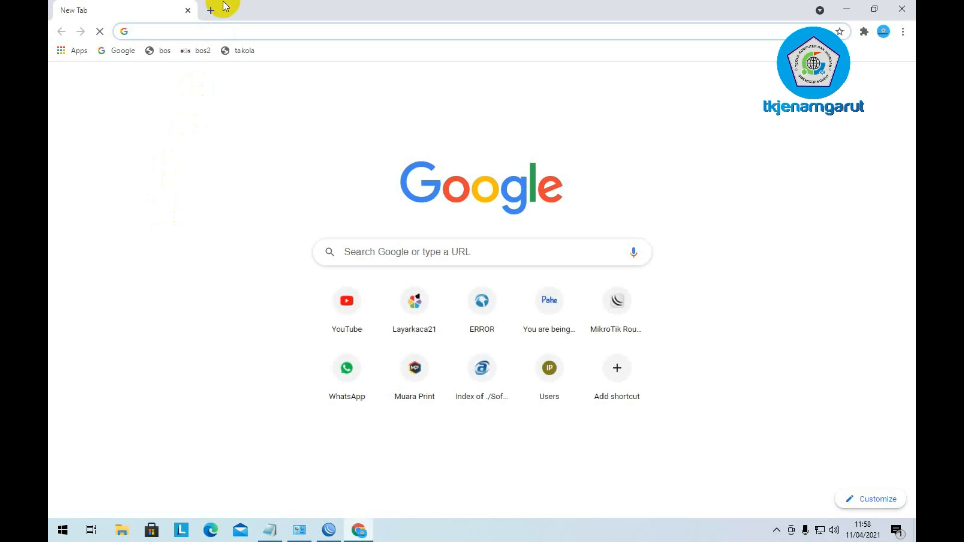
{"action": "type", "text": "linux.or"}
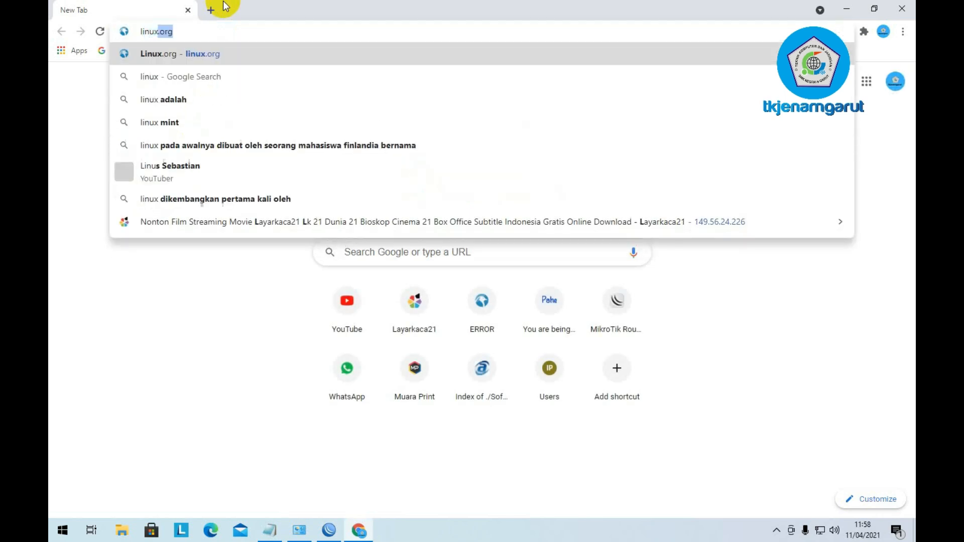
{"action": "type", "text": "g"}
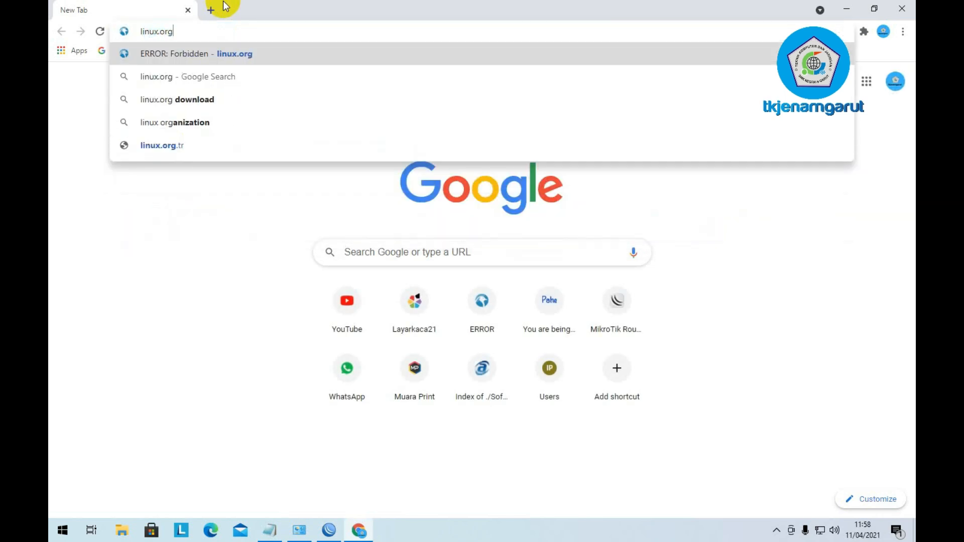
{"action": "key", "text": "Return"}
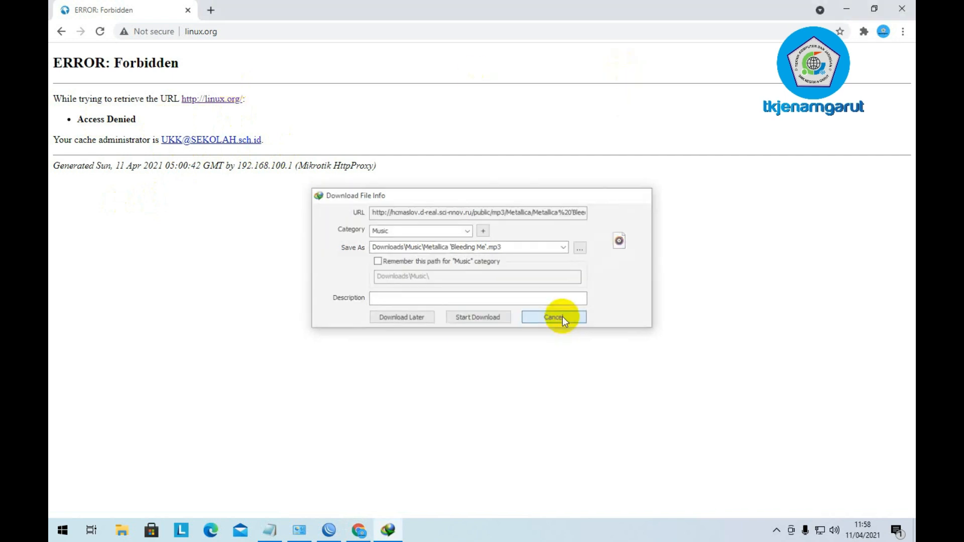
- Cancel the stray mp3 download and add blank lines below '2. Filter Rules' in the Blocking Site notes
{"action": "left_click", "coordinate": [562, 317]}
{"action": "left_click", "coordinate": [499, 320]}
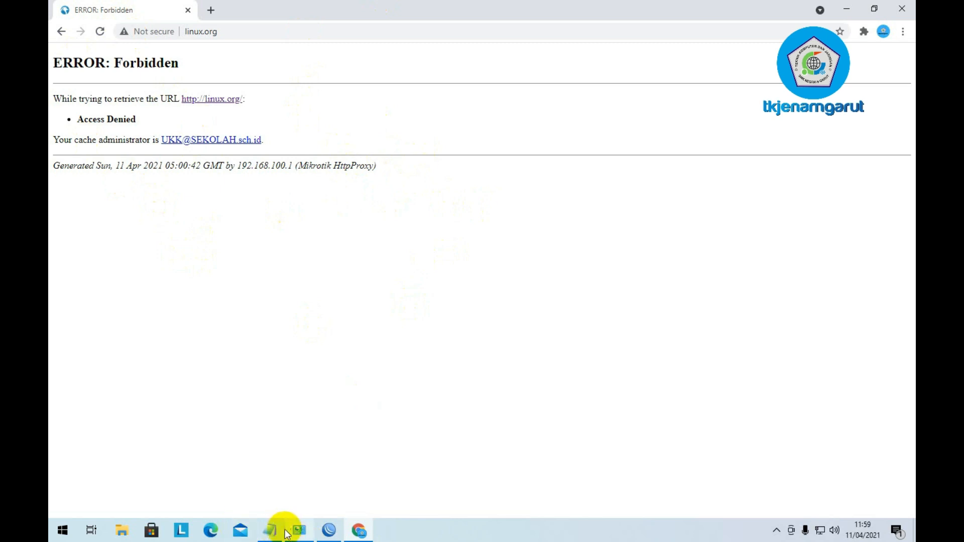
{"action": "left_click", "coordinate": [269, 531]}
{"action": "left_click", "coordinate": [280, 394]}
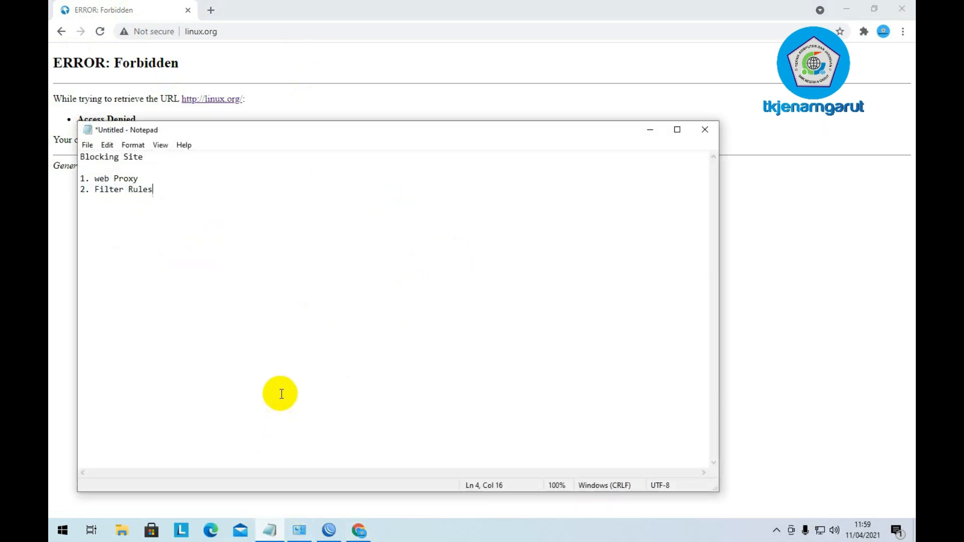
{"action": "key", "text": "Return"}
{"action": "key", "text": "Return"}
{"action": "key", "text": "Return"}
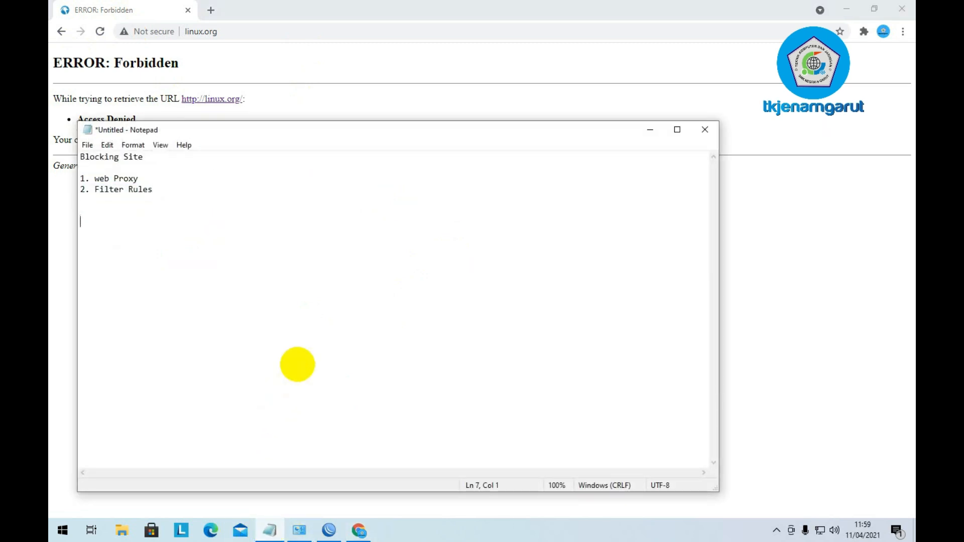